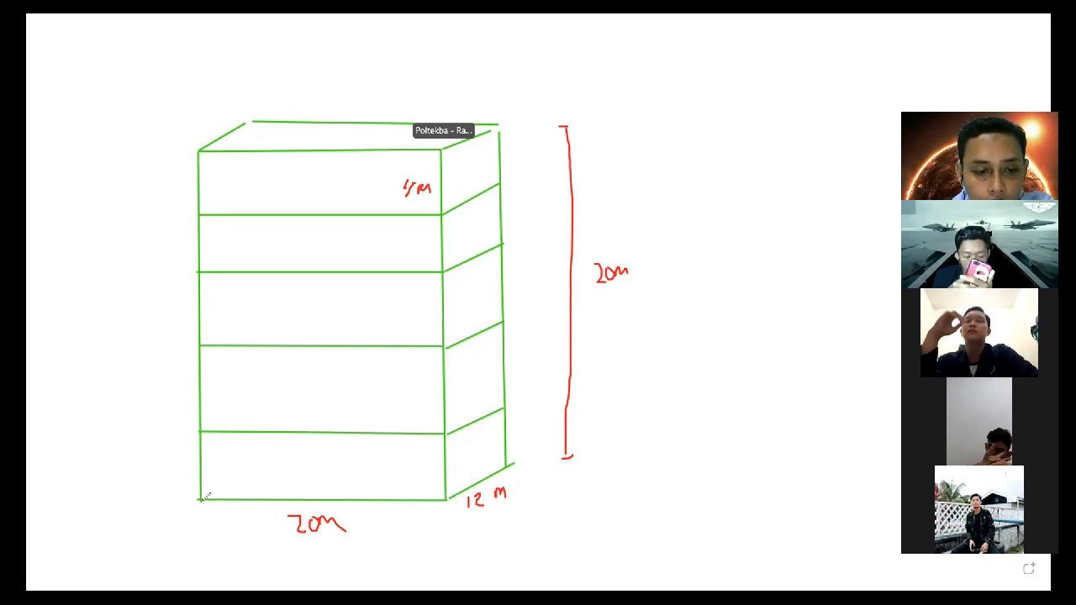
drag(200, 505, 201, 538)
drag(271, 505, 271, 543)
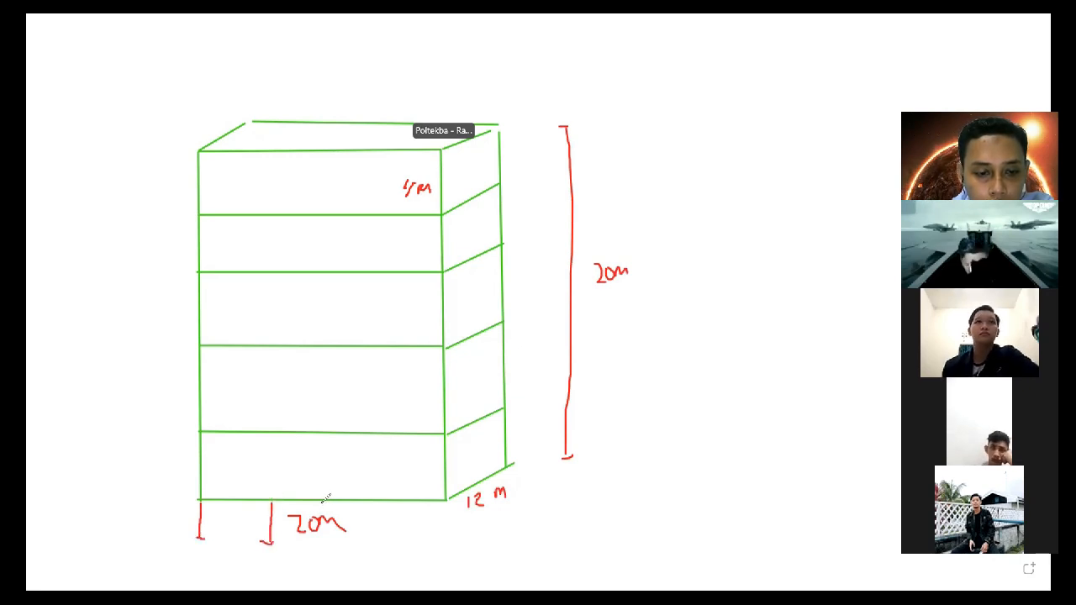
drag(321, 503, 328, 547)
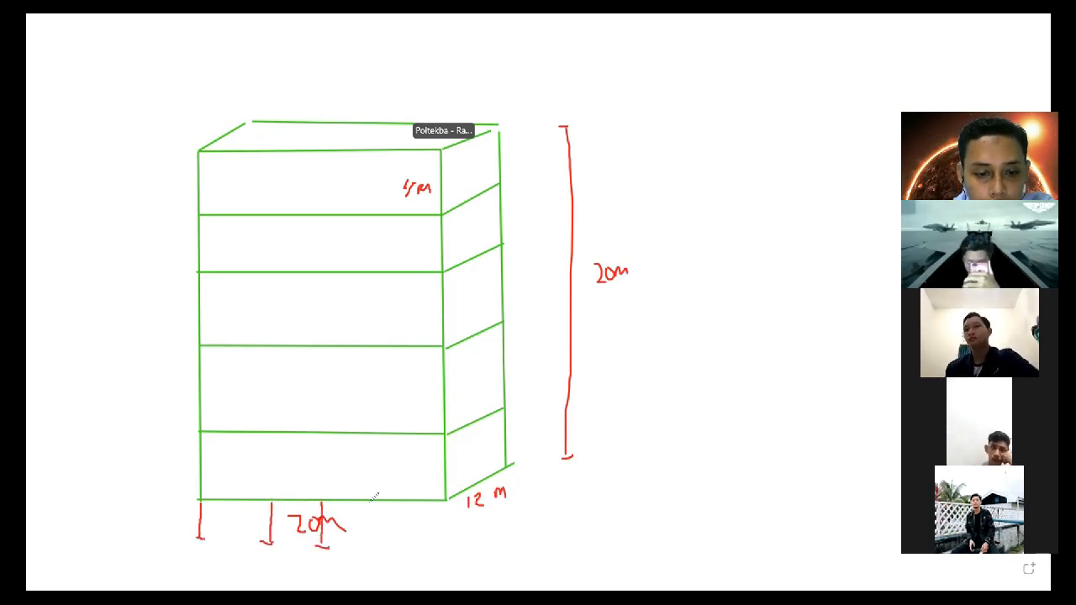
drag(376, 505, 371, 554)
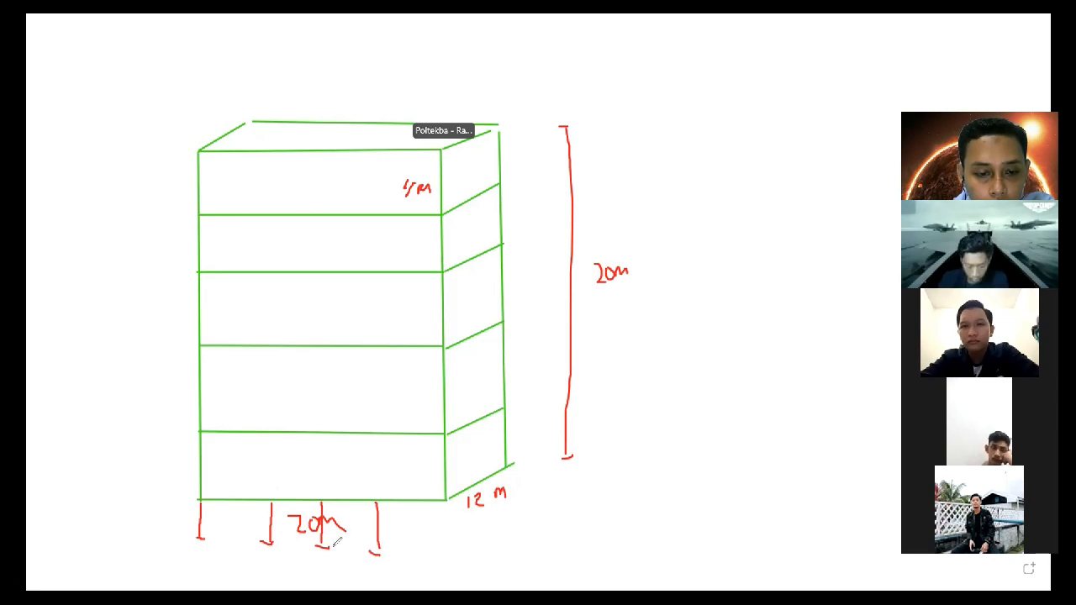
key(ctrl+z)
key(ctrl+z)
key(ctrl+z)
key(ctrl+z)
key(ctrl+z)
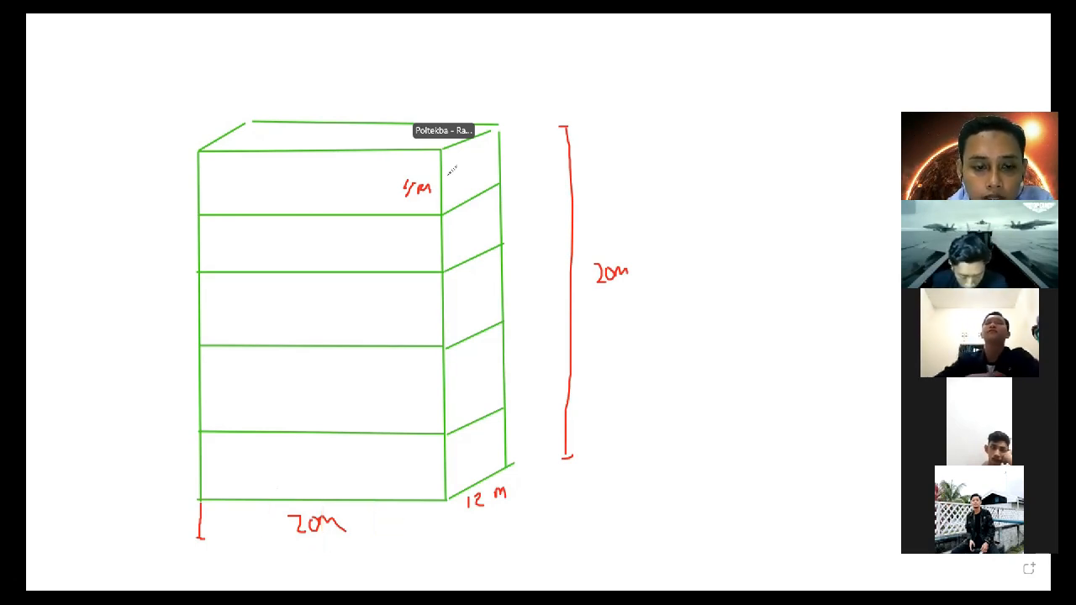
key(ctrl+z)
Step: Draw six blue vertical legs below the building's front base edge, each ending in a support symbol
drag(200, 501, 197, 549)
drag(250, 503, 256, 556)
drag(295, 502, 296, 559)
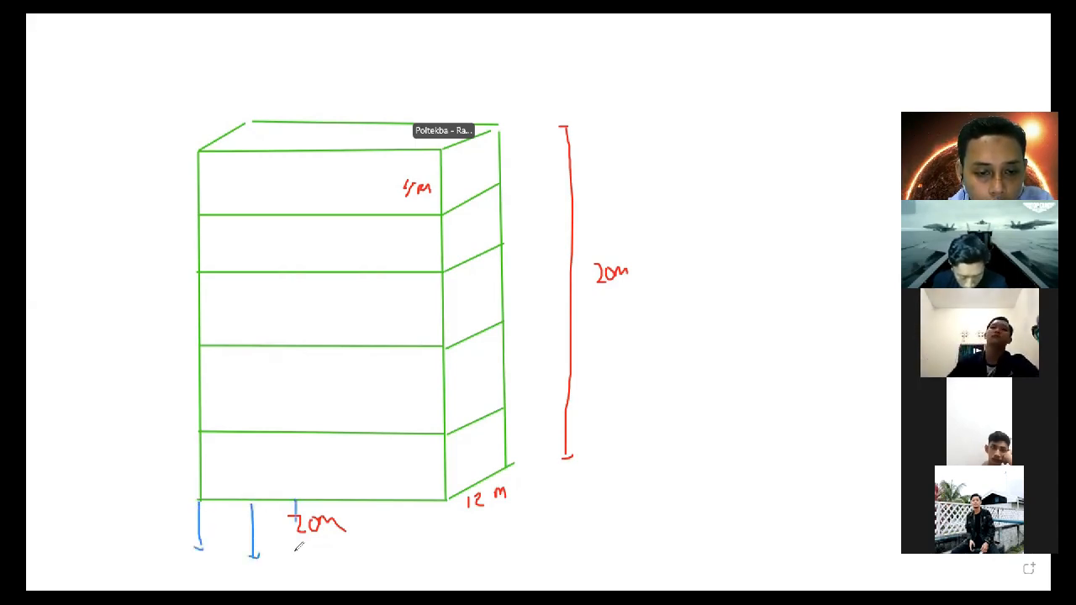
drag(343, 502, 349, 563)
drag(393, 503, 395, 556)
drag(447, 503, 450, 561)
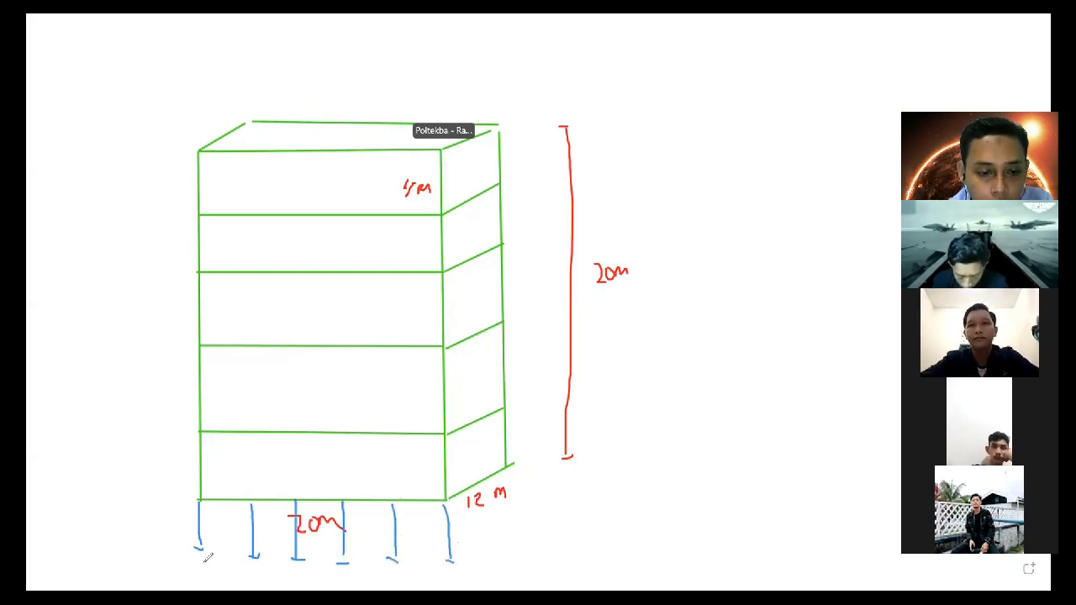
mouse_move(189, 555)
mouse_down()
mouse_move(202, 546)
mouse_move(257, 562)
mouse_up()
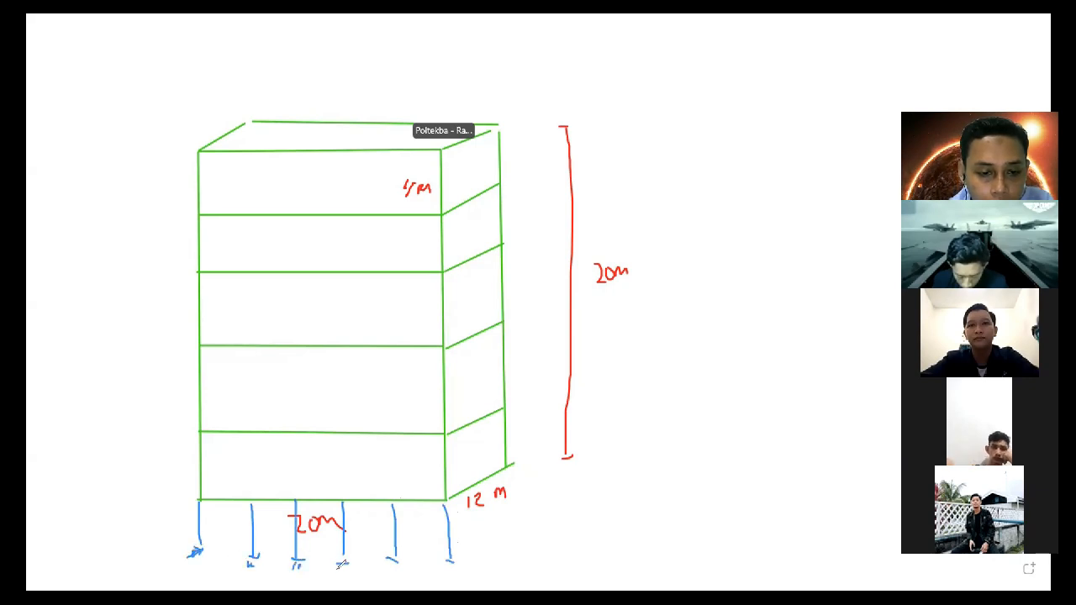
mouse_move(394, 561)
mouse_down()
mouse_move(461, 557)
mouse_move(442, 565)
mouse_up()
drag(449, 557, 454, 563)
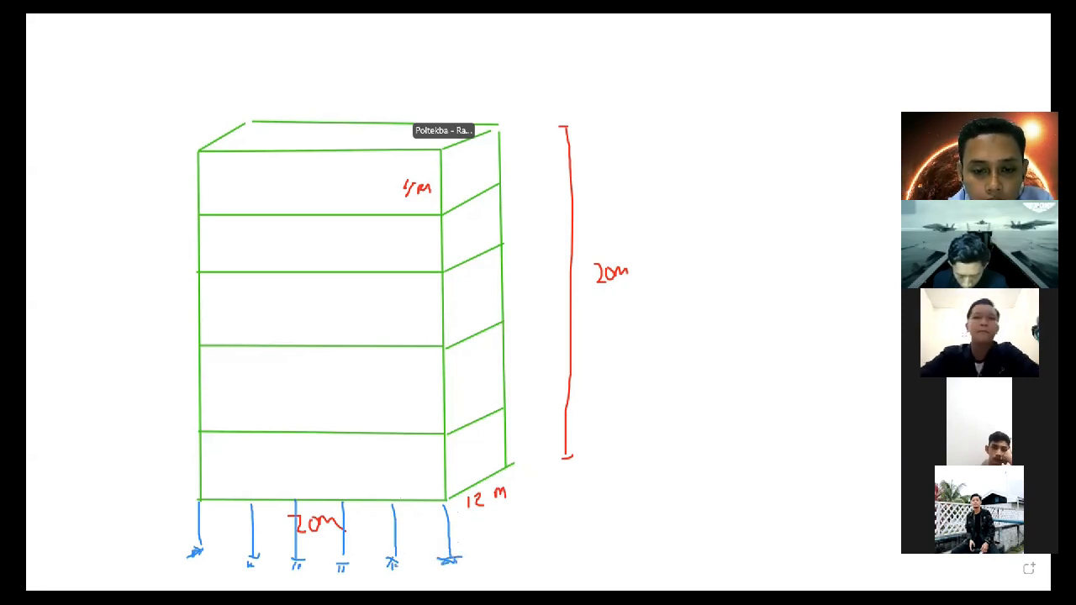
Step: Draw three blue legs with support symbols below the side base edge and label the front and side bay spacings 4m
drag(471, 493, 479, 534)
drag(489, 479, 496, 516)
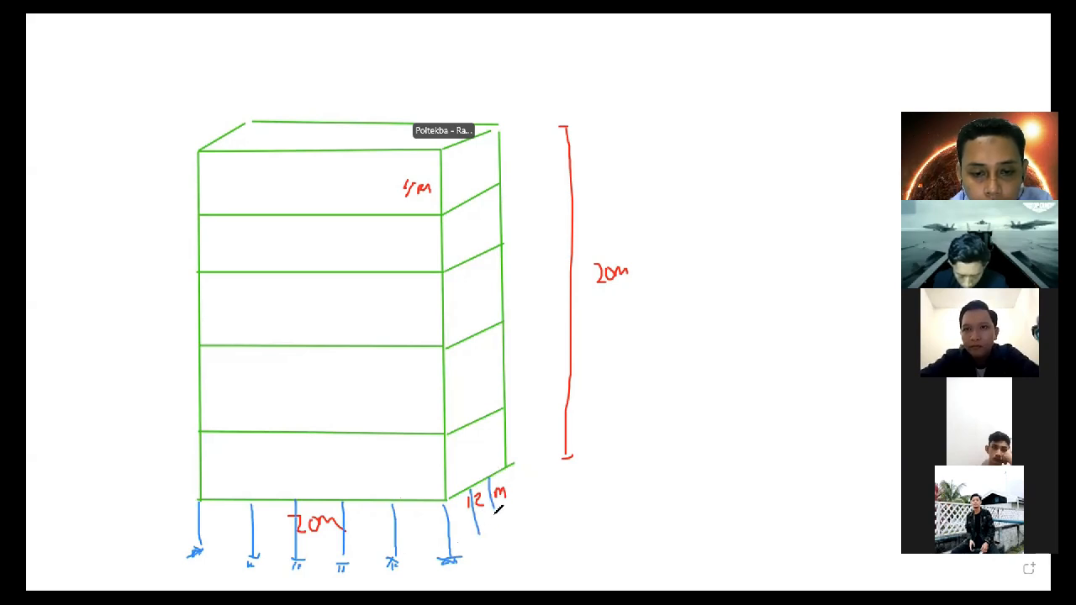
mouse_move(510, 468)
mouse_down()
mouse_move(521, 513)
mouse_move(503, 513)
mouse_move(477, 538)
mouse_move(491, 542)
mouse_up()
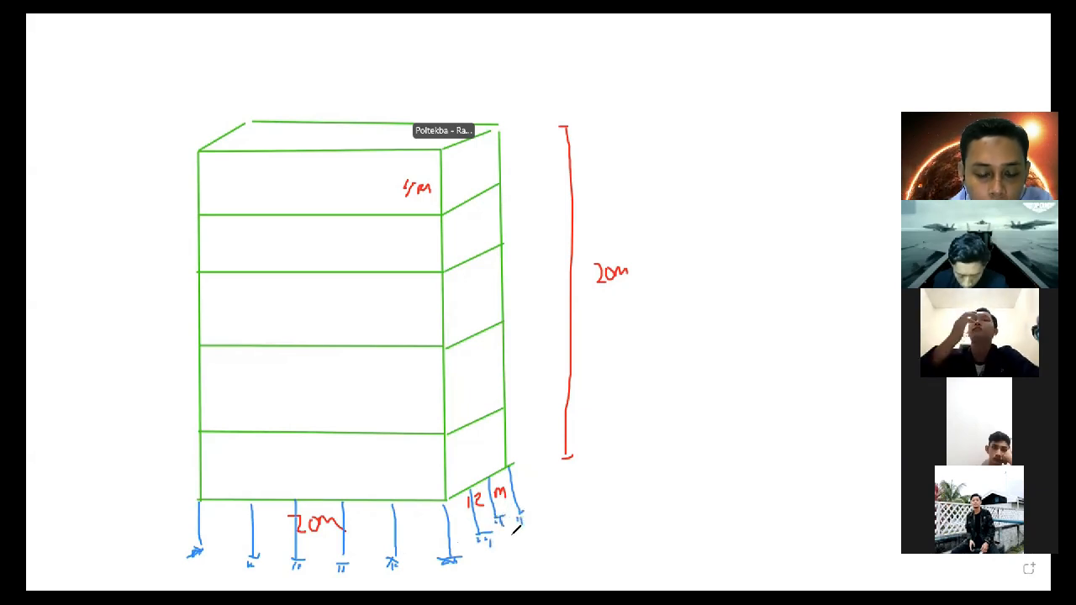
mouse_move(226, 481)
mouse_down()
mouse_move(226, 500)
mouse_move(239, 494)
mouse_up()
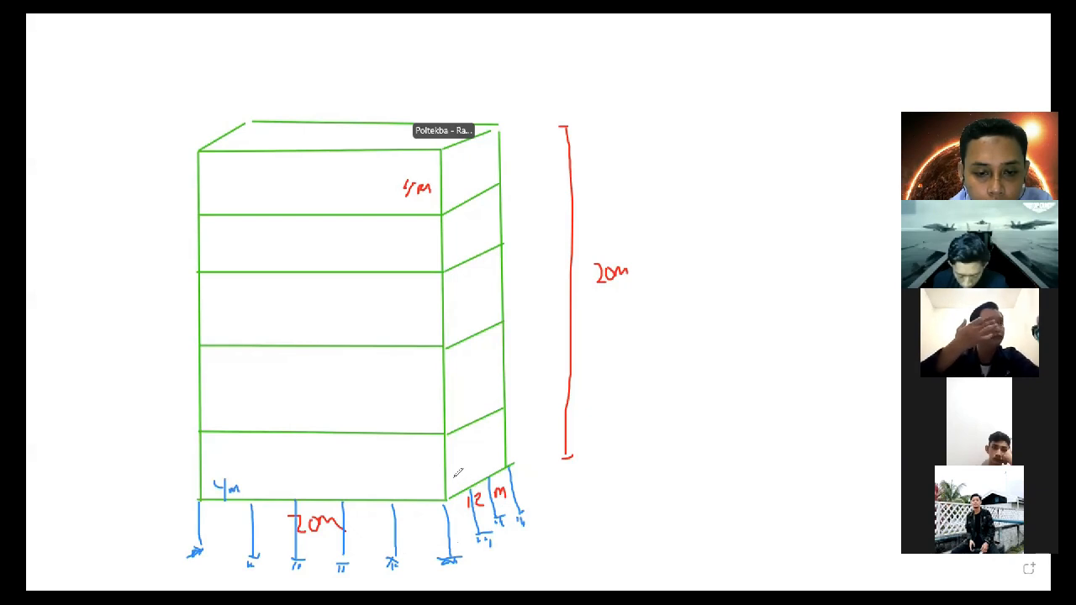
mouse_move(454, 477)
mouse_down()
mouse_move(461, 490)
mouse_move(471, 482)
mouse_up()
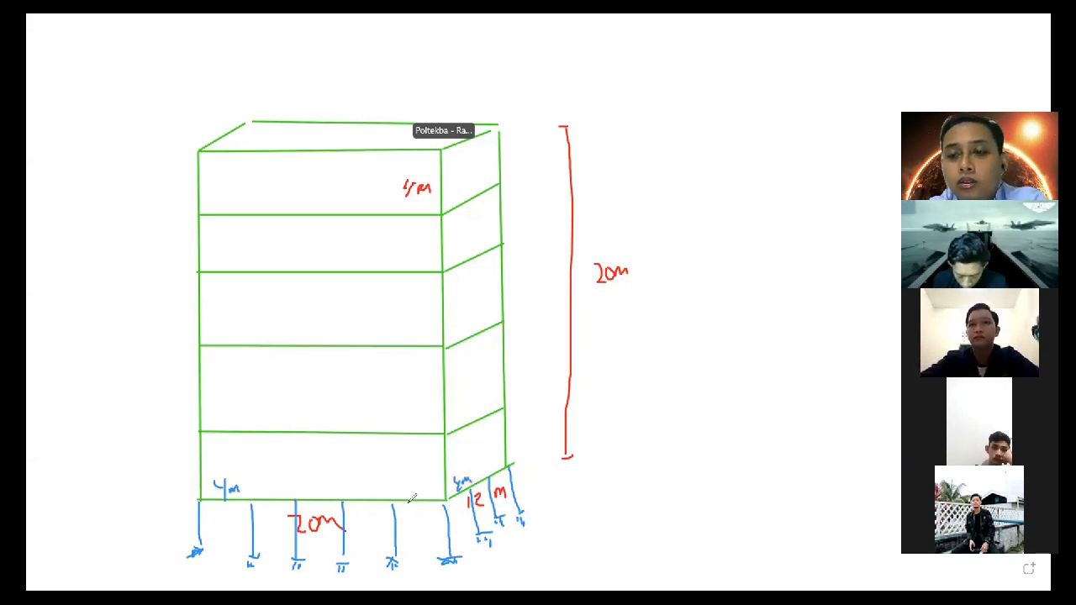
Step: Write the concrete grade note K300 = Fc' = 24,9 M in blue and link the rear side column by arrow to WF = 300 x 300
drag(630, 132, 632, 182)
drag(656, 140, 632, 161)
mouse_move(637, 157)
mouse_down()
mouse_move(666, 187)
mouse_move(696, 162)
mouse_move(731, 164)
mouse_move(767, 146)
mouse_move(780, 156)
mouse_move(828, 150)
mouse_up()
mouse_move(819, 157)
mouse_down()
mouse_move(852, 156)
mouse_move(876, 174)
mouse_up()
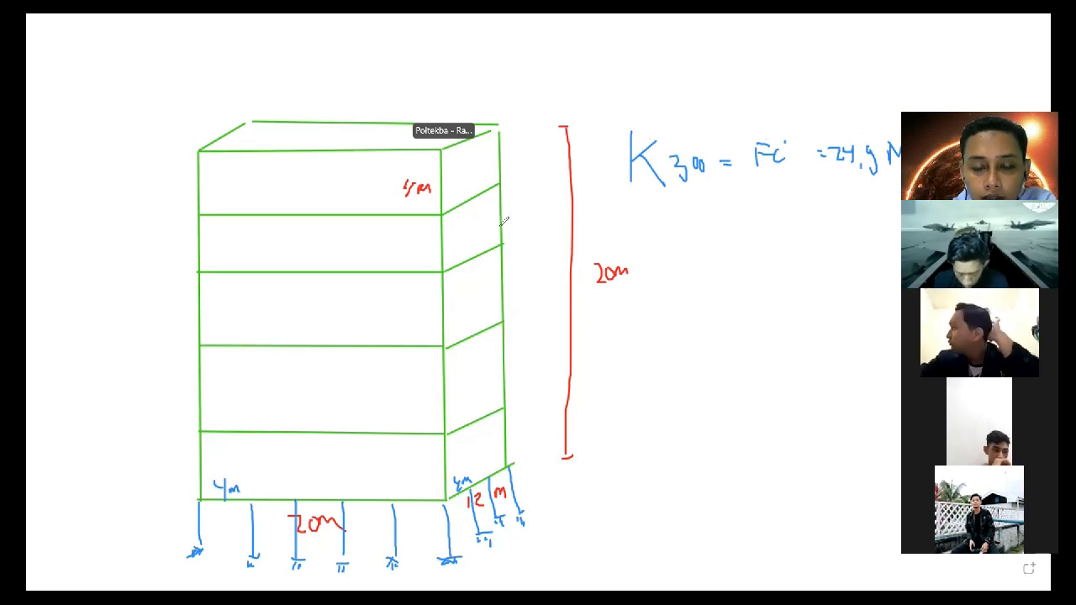
drag(502, 228, 632, 224)
mouse_move(622, 217)
mouse_down()
mouse_move(626, 236)
mouse_move(682, 215)
mouse_move(722, 220)
mouse_move(705, 203)
mouse_move(742, 237)
mouse_move(761, 219)
mouse_move(809, 239)
mouse_move(832, 222)
mouse_up()
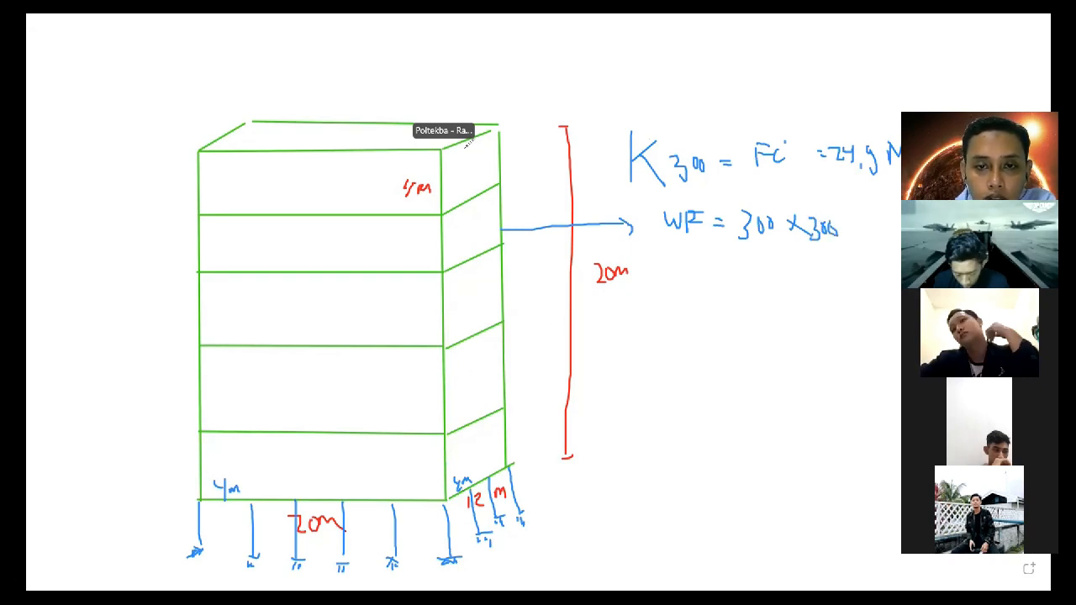
Step: Tick the lower front column segments in yellow and link the three lower floor beams to the note WF = 300 x 150
drag(435, 403, 451, 394)
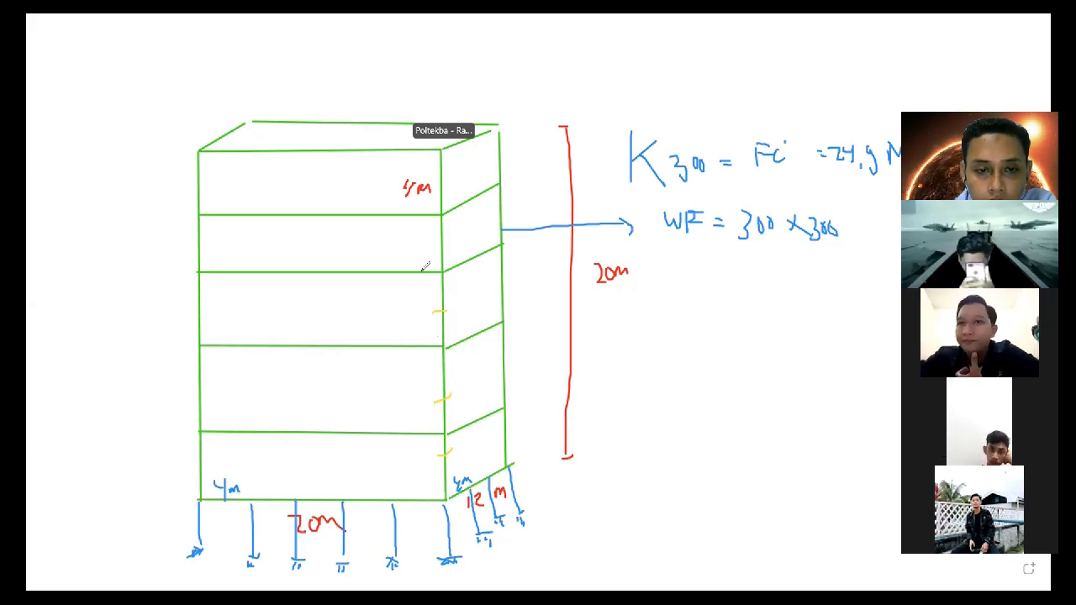
drag(425, 271, 684, 322)
drag(427, 345, 673, 316)
mouse_move(426, 436)
mouse_down()
mouse_move(673, 316)
mouse_move(713, 307)
mouse_move(720, 328)
mouse_move(734, 313)
mouse_move(776, 307)
mouse_move(785, 328)
mouse_move(812, 314)
mouse_move(873, 314)
mouse_up()
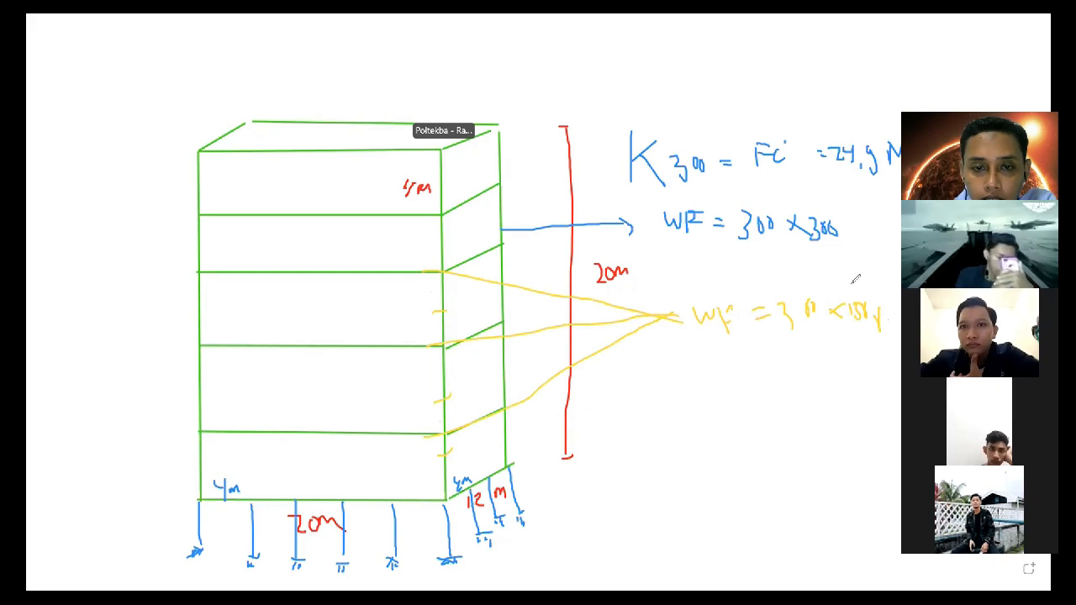
Step: Draw purple leader lines from the top two side beams to the note WF = 250 x 250
mouse_move(489, 196)
mouse_down()
mouse_move(609, 375)
mouse_move(654, 405)
mouse_up()
mouse_move(455, 141)
mouse_down()
mouse_move(545, 227)
mouse_move(679, 427)
mouse_up()
mouse_move(650, 391)
mouse_down()
mouse_move(689, 434)
mouse_move(740, 410)
mouse_move(807, 428)
mouse_move(817, 393)
mouse_move(834, 411)
mouse_move(864, 410)
mouse_move(871, 388)
mouse_move(870, 399)
mouse_up()
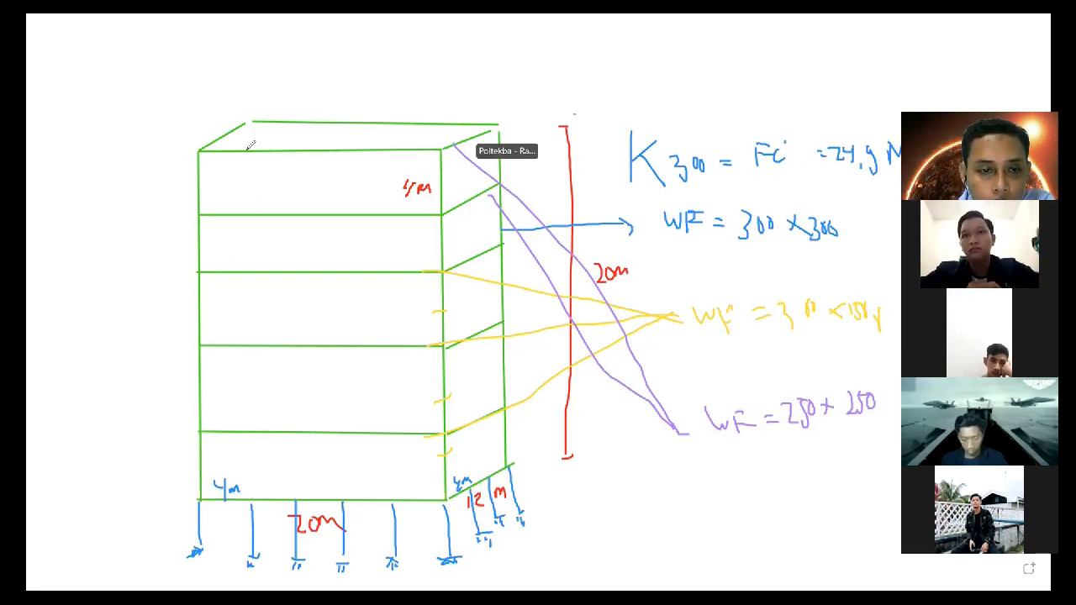
Step: Draw four purple vertical lines down the front face and annotate the first with an arrow labelled 25cm
mouse_move(249, 152)
mouse_down()
mouse_move(240, 307)
mouse_move(250, 501)
mouse_up()
mouse_move(289, 154)
mouse_down()
mouse_move(285, 335)
mouse_move(300, 502)
mouse_up()
mouse_move(244, 322)
mouse_down()
mouse_move(131, 267)
mouse_move(128, 278)
mouse_move(131, 253)
mouse_move(155, 251)
mouse_up()
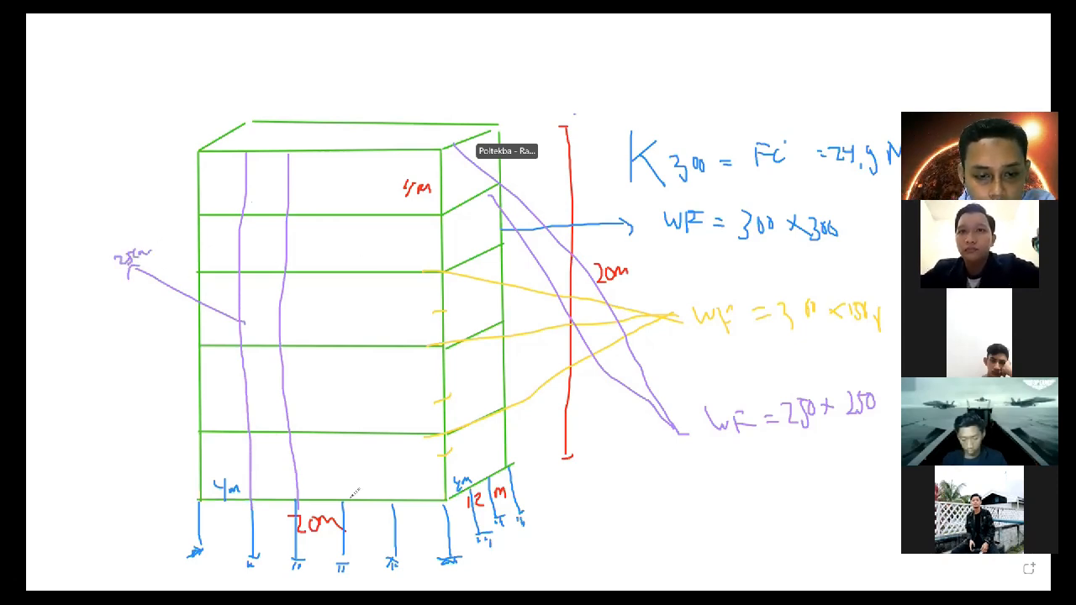
drag(347, 150, 350, 492)
drag(388, 339, 392, 505)
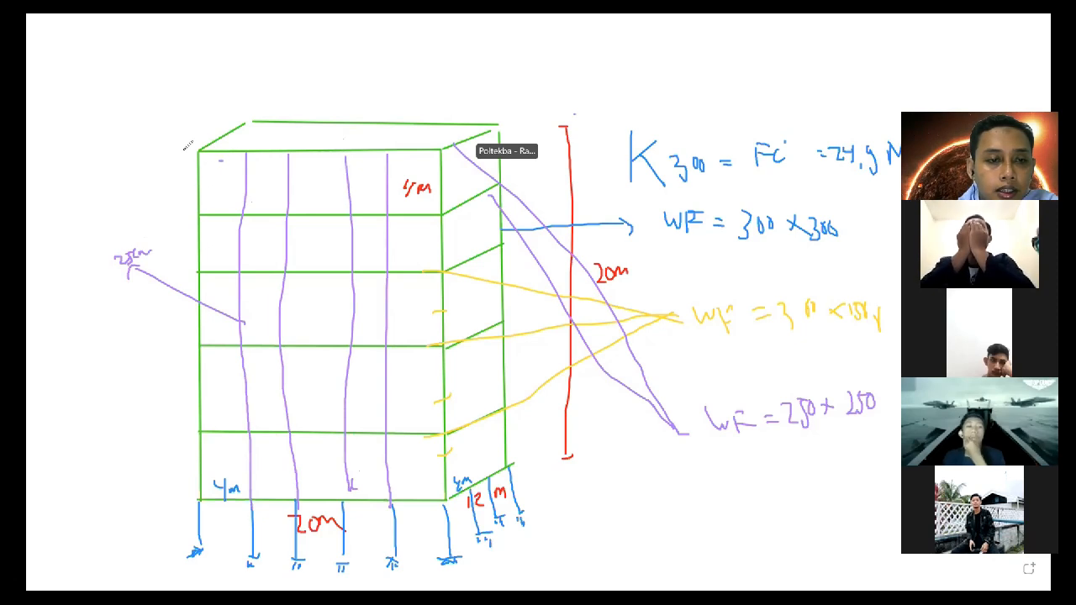
Step: Draw purple arrows from the top storey and the roof's rear corner, and label the floor slab below 12cm
drag(220, 159, 173, 151)
drag(257, 118, 244, 80)
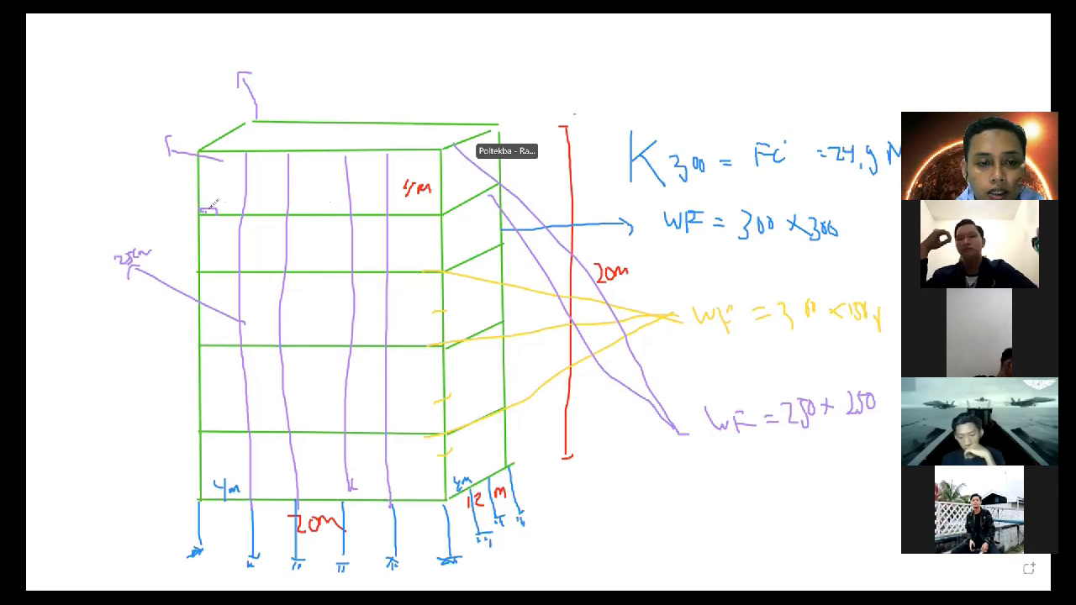
mouse_move(211, 195)
mouse_down()
mouse_move(224, 187)
mouse_move(248, 203)
mouse_up()
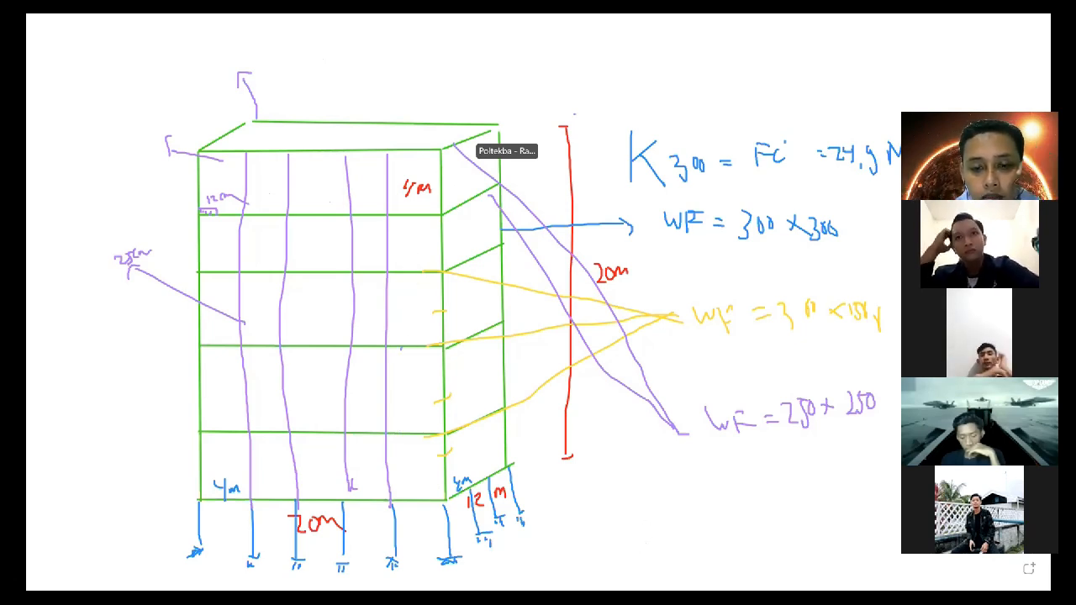
Step: Write the floor load notes BM 200 kg/m2 and BH 250 kg/m2 in purple below the beam notes
mouse_move(658, 498)
mouse_down()
mouse_move(670, 512)
mouse_move(674, 499)
mouse_move(739, 509)
mouse_up()
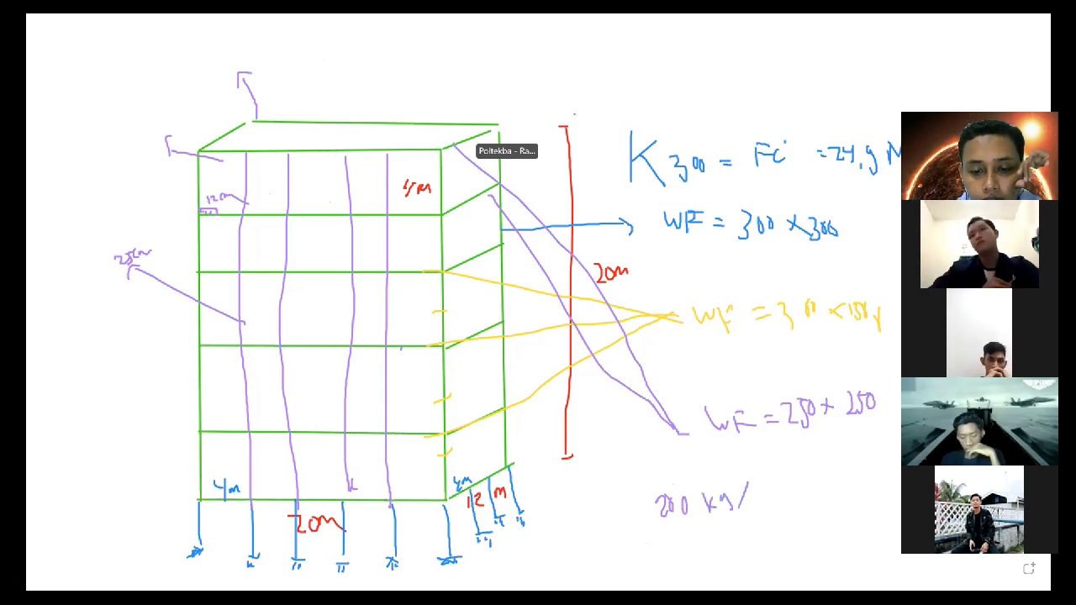
mouse_move(753, 501)
mouse_down()
mouse_move(767, 493)
mouse_move(769, 464)
mouse_up()
mouse_move(591, 504)
mouse_down()
mouse_move(598, 519)
mouse_move(627, 507)
mouse_up()
mouse_move(605, 542)
mouse_down()
mouse_move(607, 555)
mouse_move(633, 550)
mouse_move(641, 565)
mouse_up()
mouse_move(666, 530)
mouse_down()
mouse_move(678, 548)
mouse_move(692, 535)
mouse_move(728, 545)
mouse_up()
drag(737, 531, 743, 546)
mouse_move(761, 512)
mouse_down()
mouse_move(754, 543)
mouse_move(773, 523)
mouse_move(780, 535)
mouse_up()
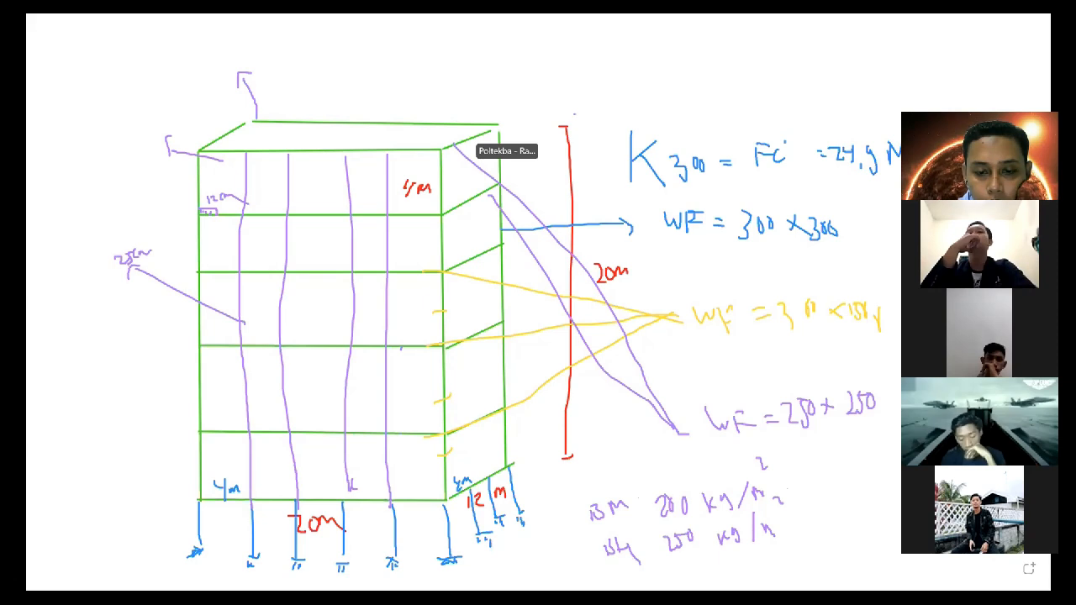
Step: Draw a purple arrow from the roof's side edge and label it with the roof load BM = 100 kg/m2
drag(226, 128, 190, 101)
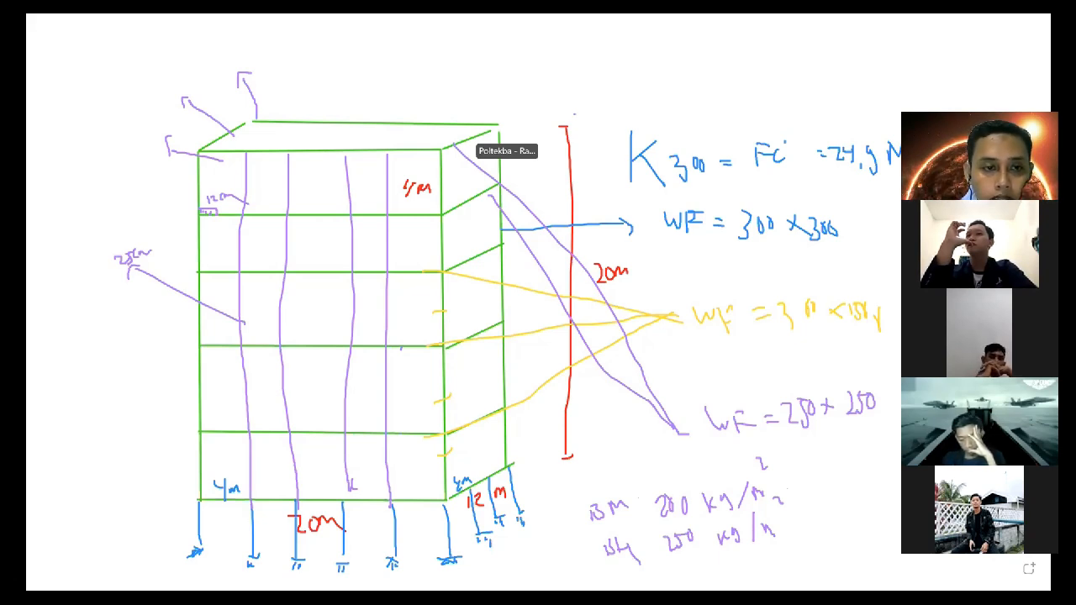
drag(156, 92, 150, 94)
drag(154, 80, 184, 76)
drag(177, 83, 198, 69)
drag(203, 66, 251, 58)
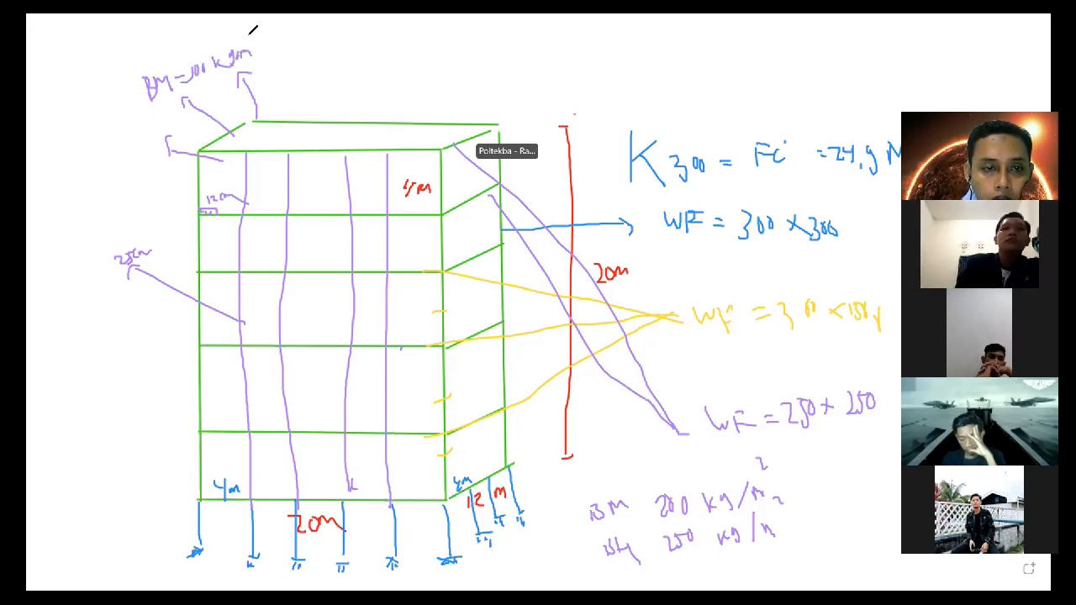
Step: Write the roof load BH = 100 + 20 = 120 kg/m2 above the BM note
mouse_move(121, 46)
mouse_down()
mouse_move(123, 66)
mouse_move(150, 53)
mouse_up()
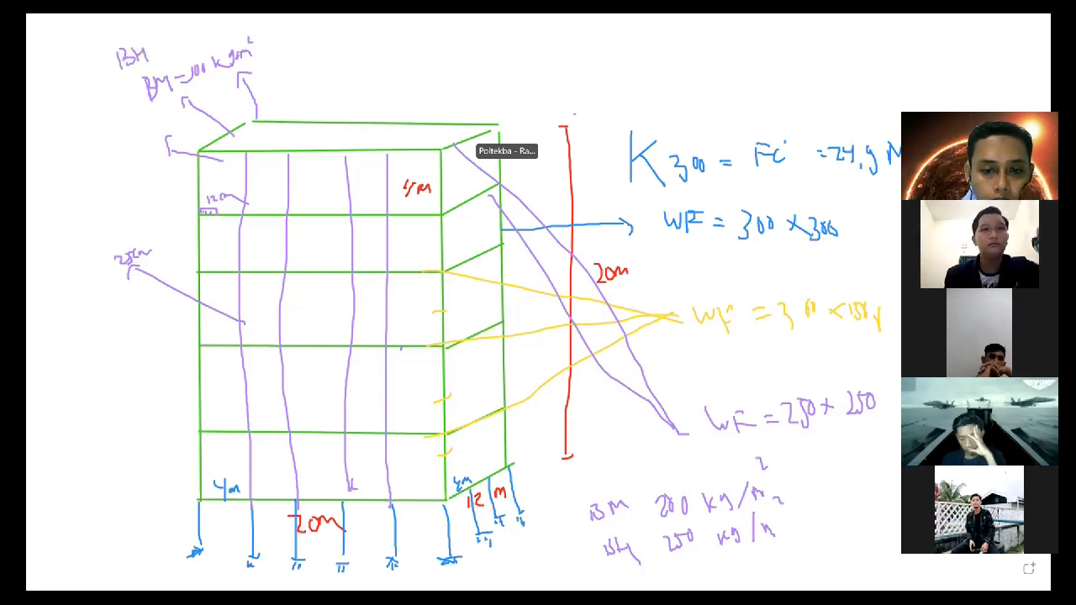
mouse_move(151, 42)
mouse_down()
mouse_move(168, 47)
mouse_move(174, 26)
mouse_move(197, 30)
mouse_move(192, 39)
mouse_up()
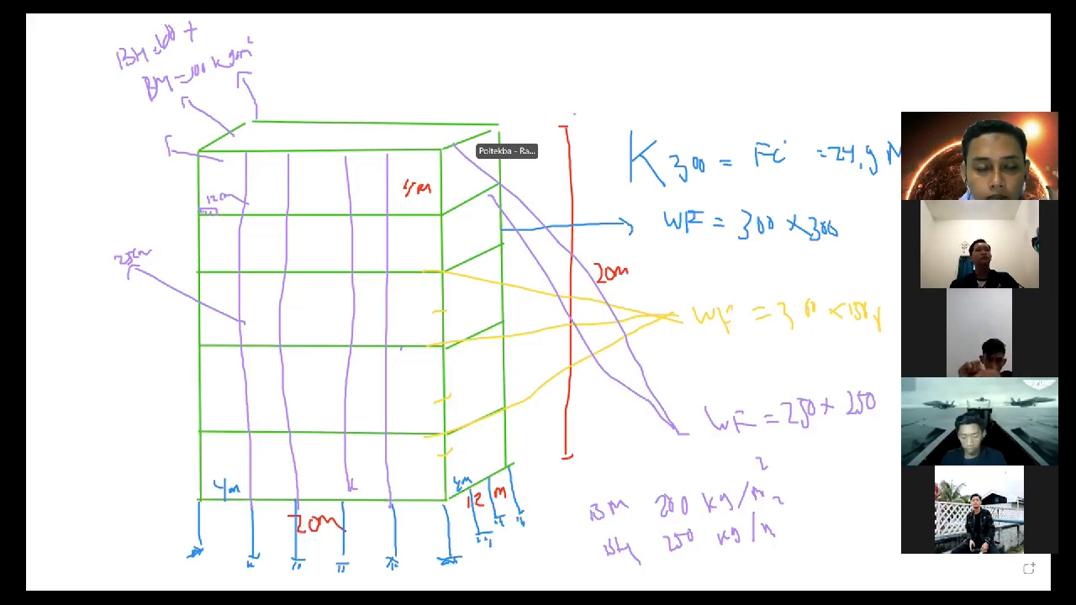
drag(206, 22, 238, 23)
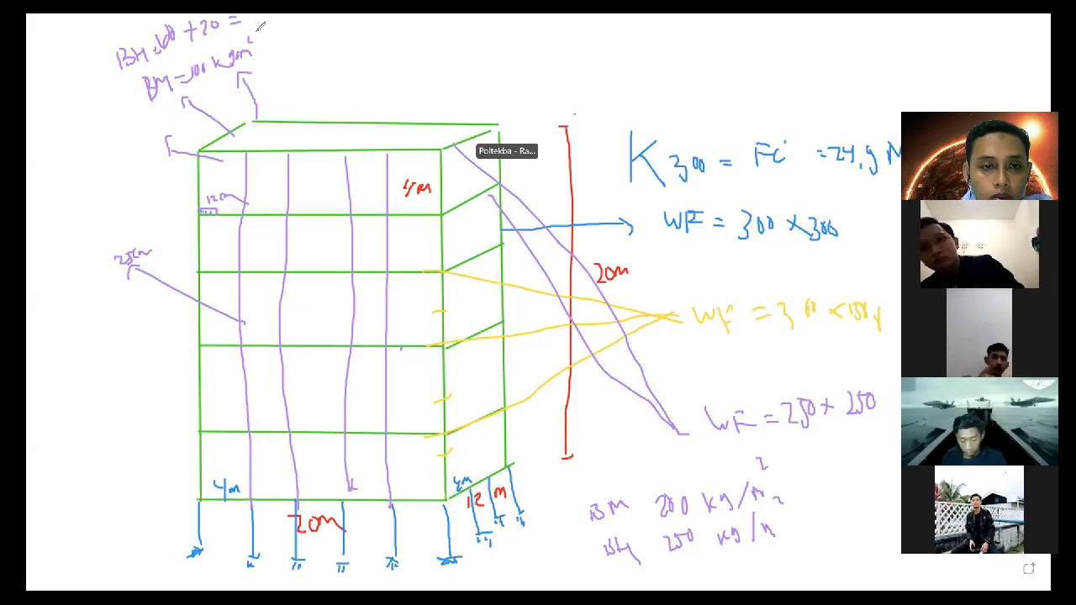
mouse_move(237, 19)
mouse_down()
mouse_move(238, 30)
mouse_move(252, 19)
mouse_move(318, 23)
mouse_up()
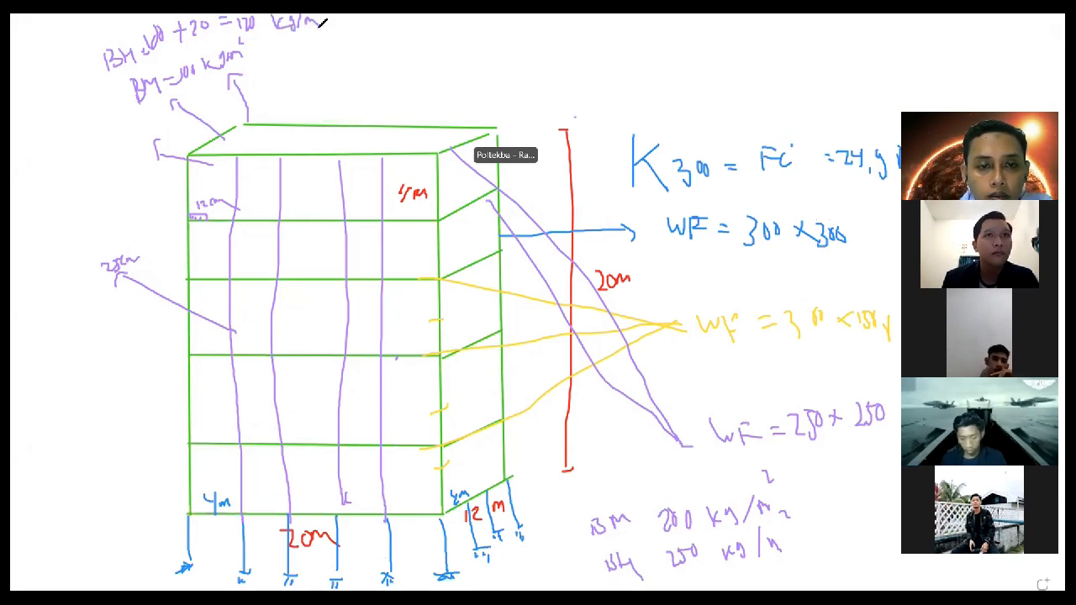
drag(319, 15, 326, 22)
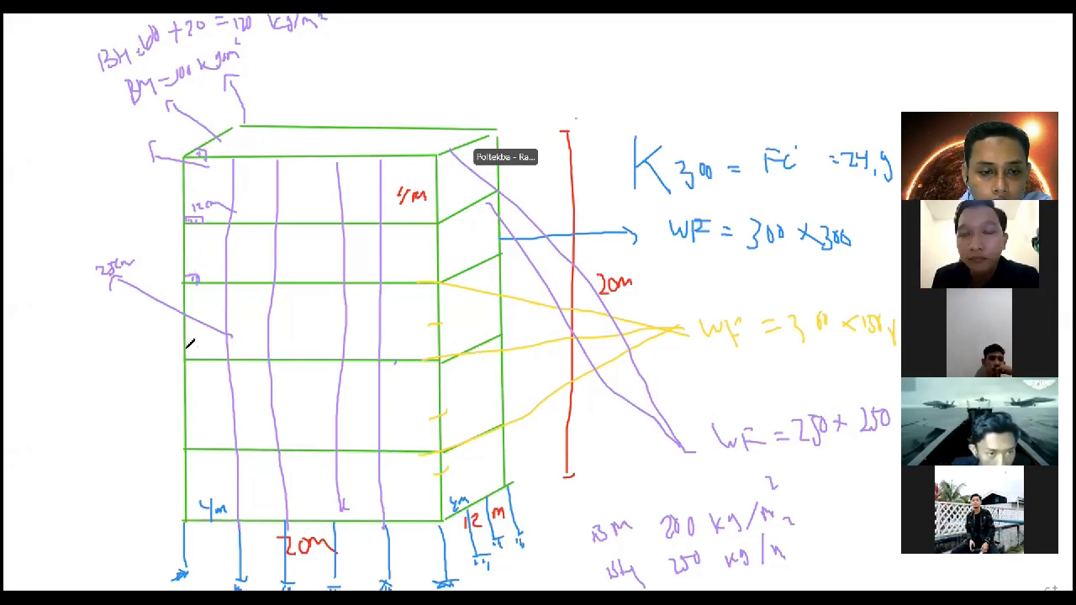
Step: Add small purple slab symbols at the left ends of the floor lines and draw horizontal strokes left of the building
drag(193, 430, 207, 444)
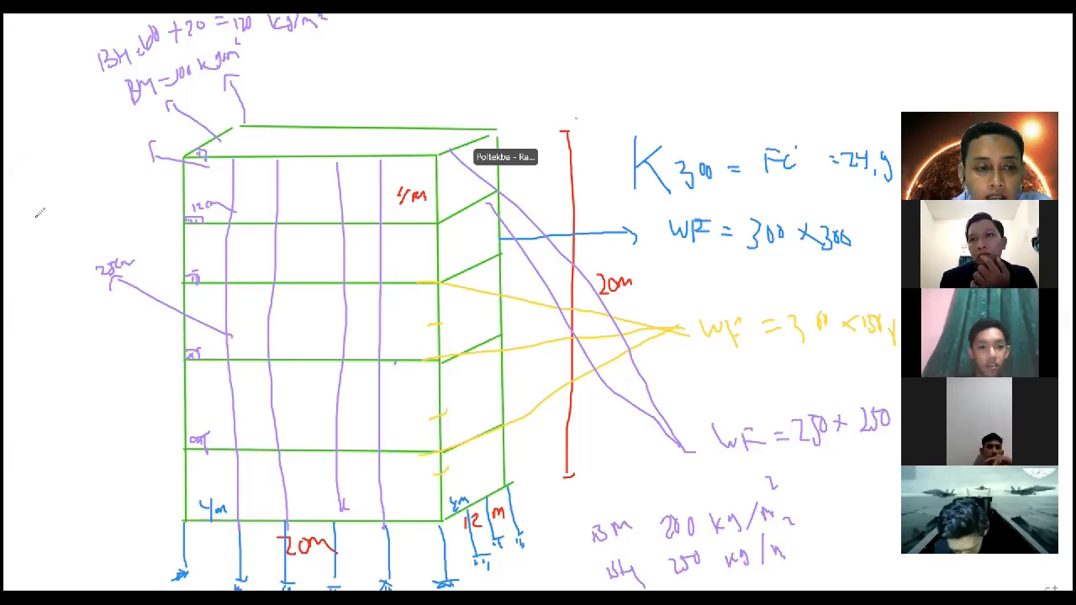
drag(17, 217, 123, 215)
mouse_move(17, 215)
mouse_down()
mouse_move(106, 206)
mouse_move(104, 216)
mouse_move(74, 205)
mouse_up()
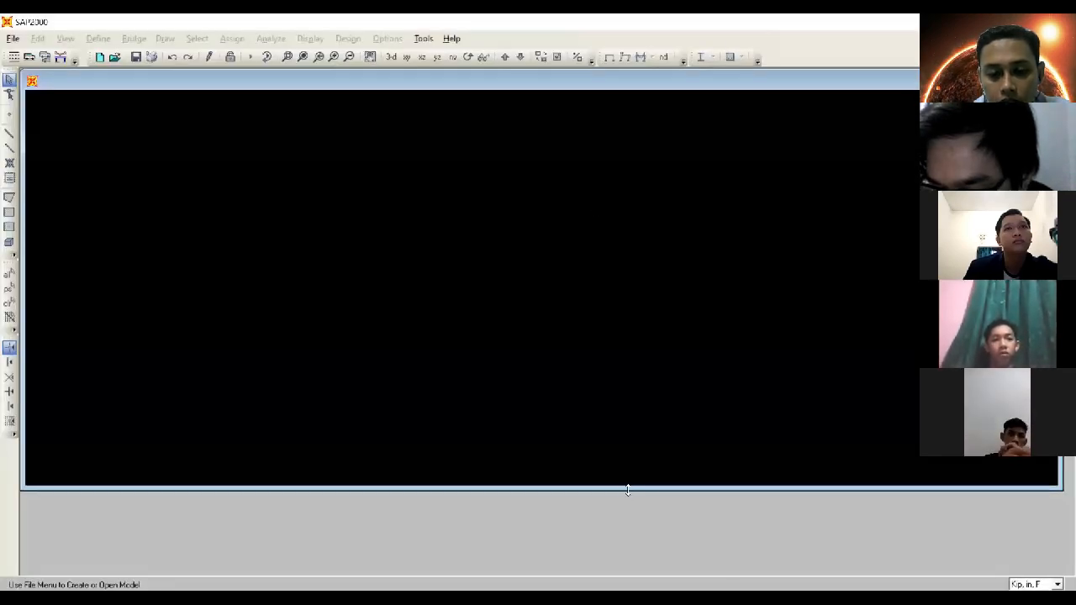
Step: Enlarge the model window, and start a new model from the 3D Frames template with units Kgf, m, C
drag(628, 490, 632, 574)
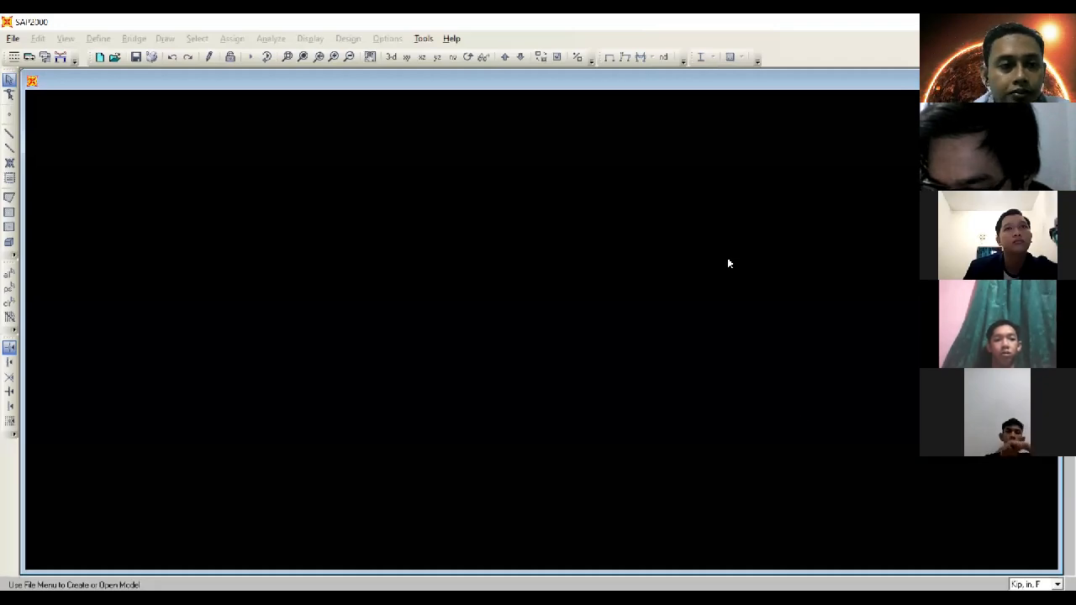
click(13, 37)
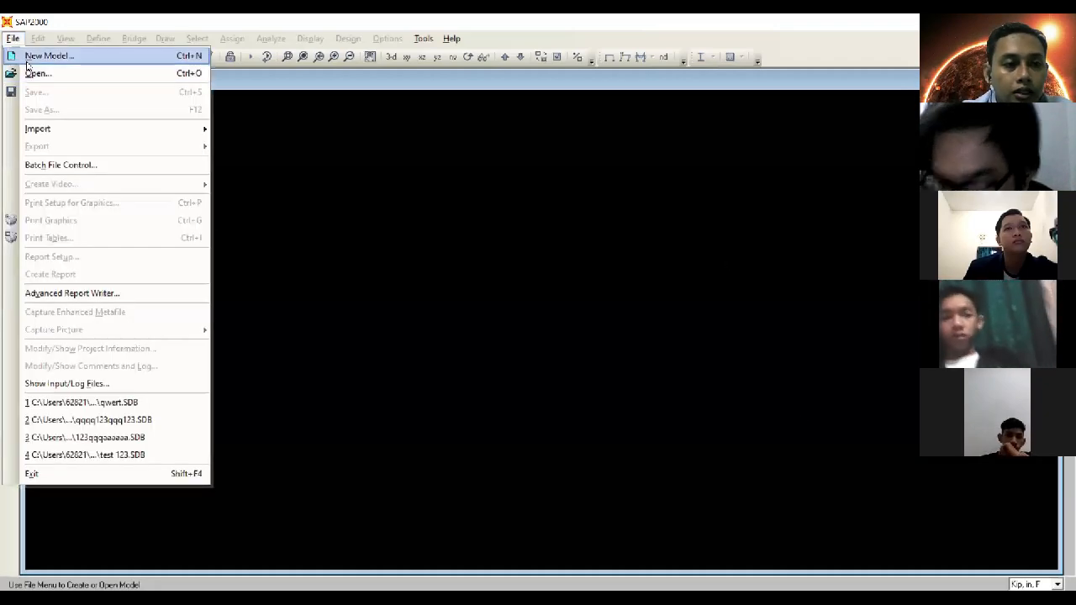
click(31, 65)
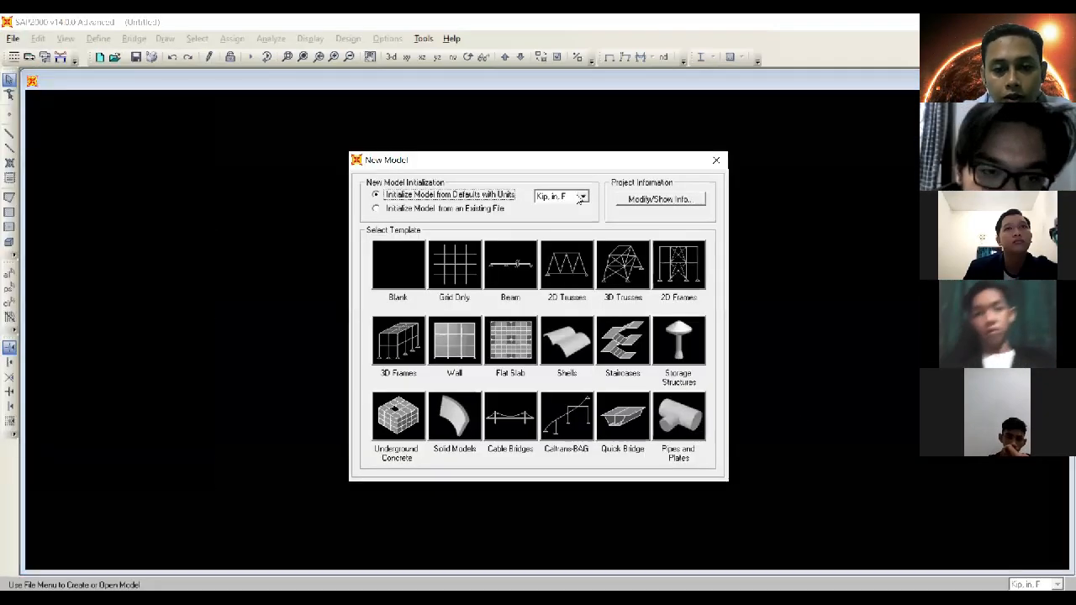
click(582, 196)
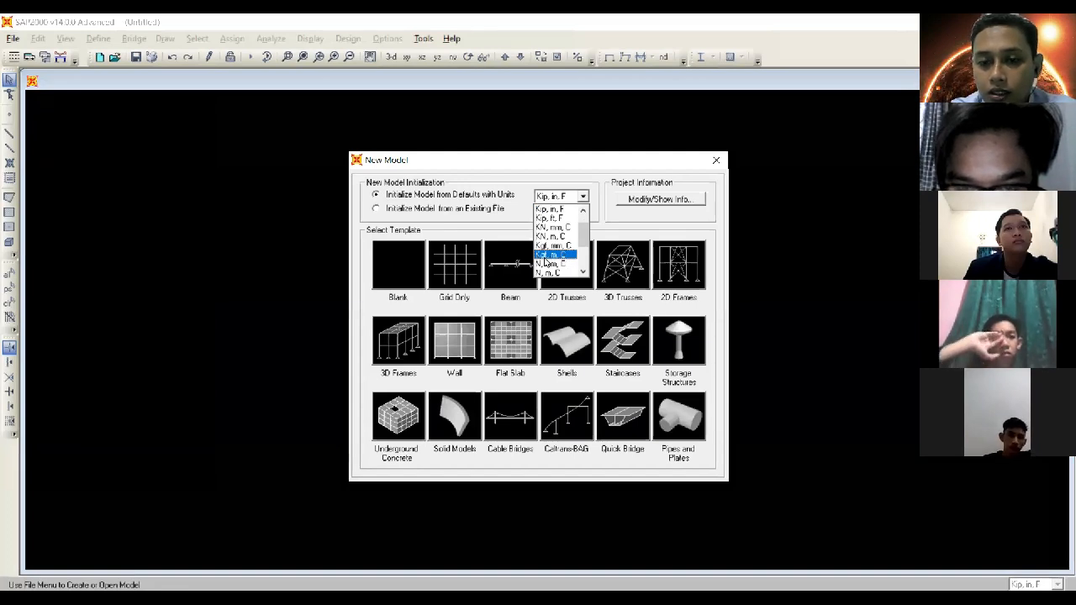
click(546, 254)
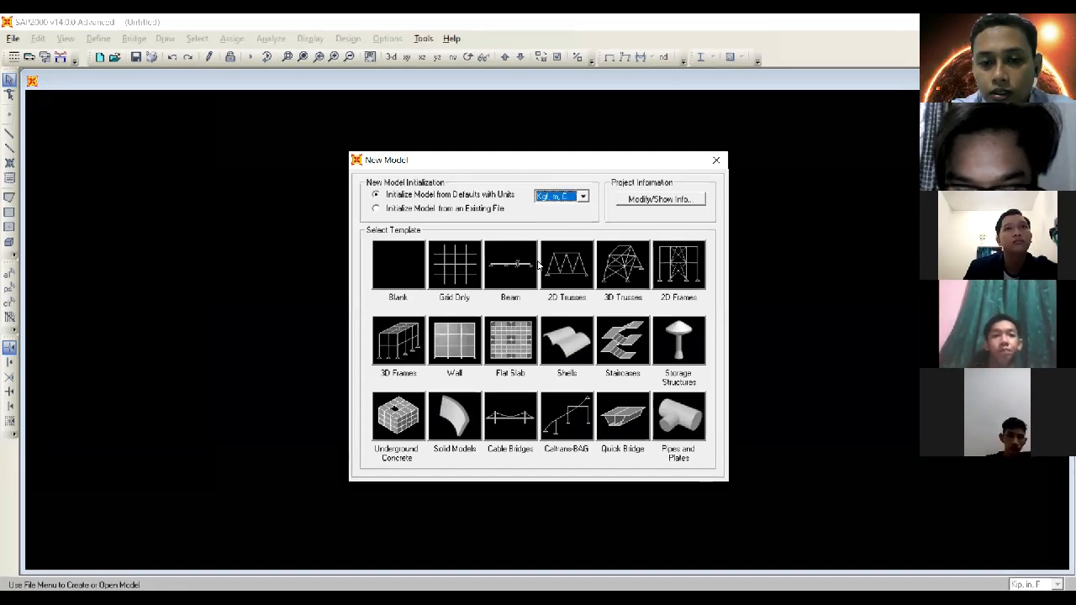
click(411, 355)
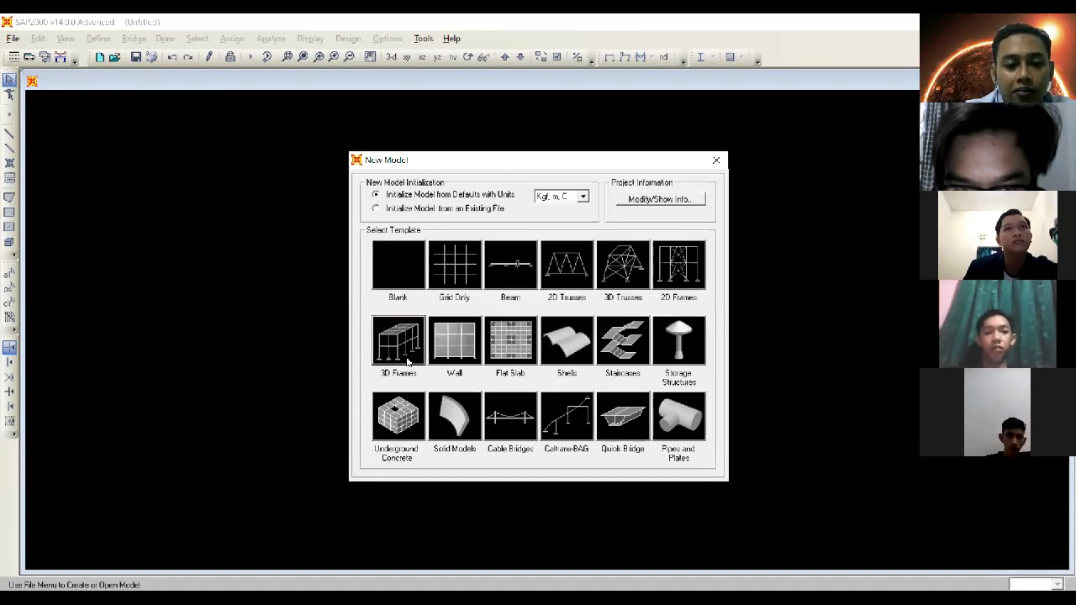
Step: Set the open frame building to 5 stories, 5 bays in X and 3 bays in Y
click(561, 245)
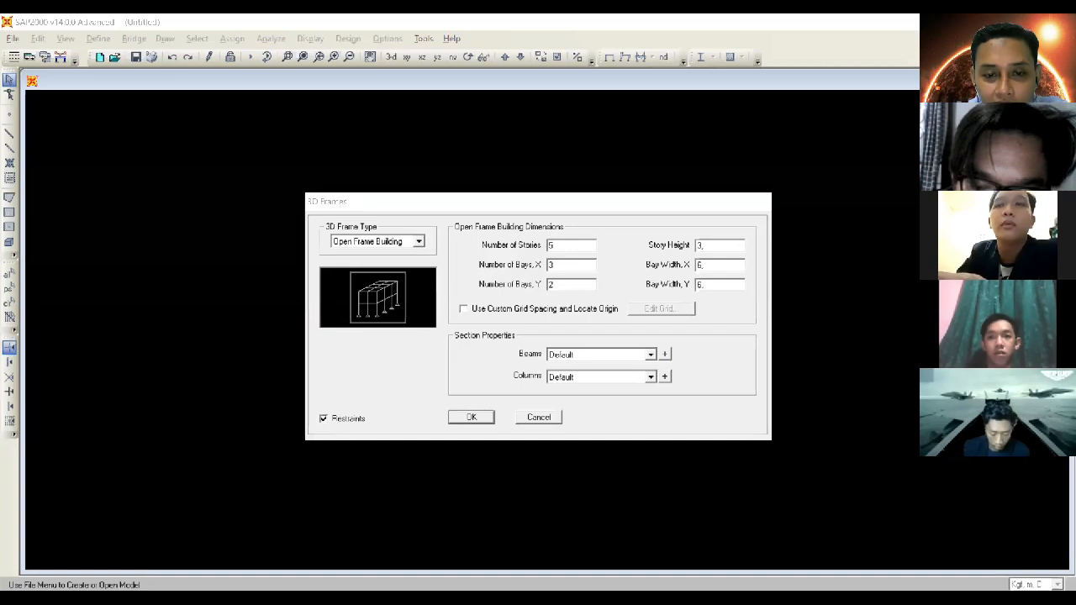
click(535, 322)
text(5)
key(Tab)
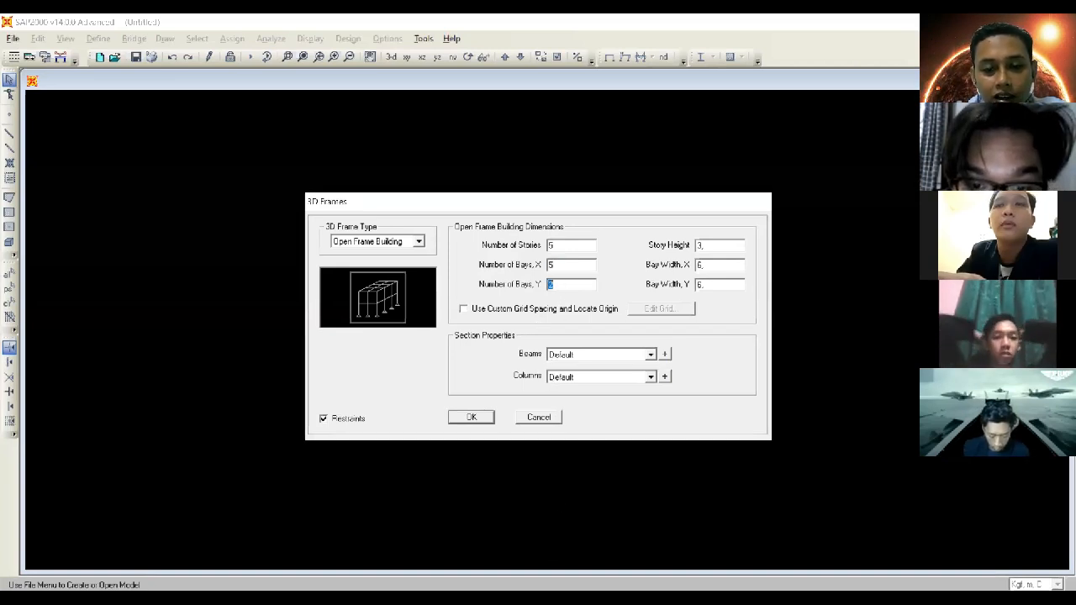
key(alt+Tab)
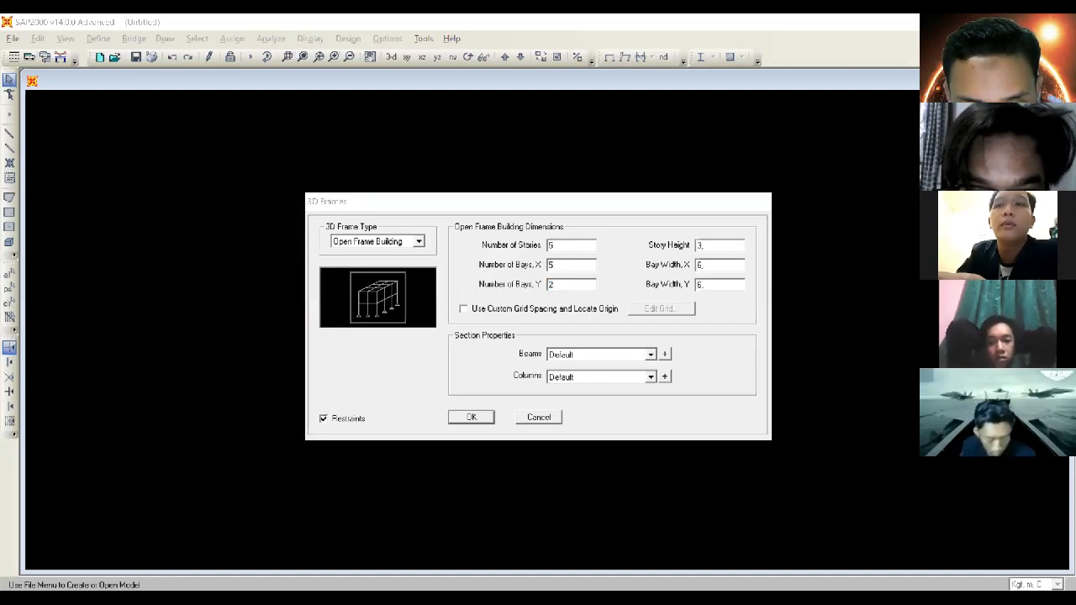
click(563, 296)
text(3)
key(Tab)
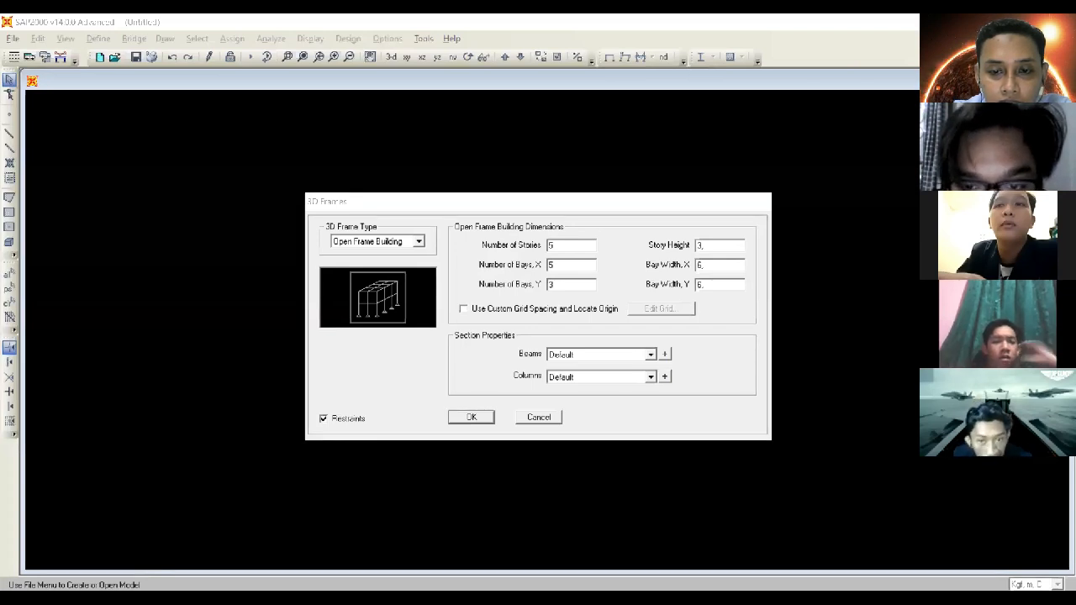
Step: Set the story height and the X and Y bay widths to 4 m each, and generate the frame
click(582, 553)
text(4)
key(Tab)
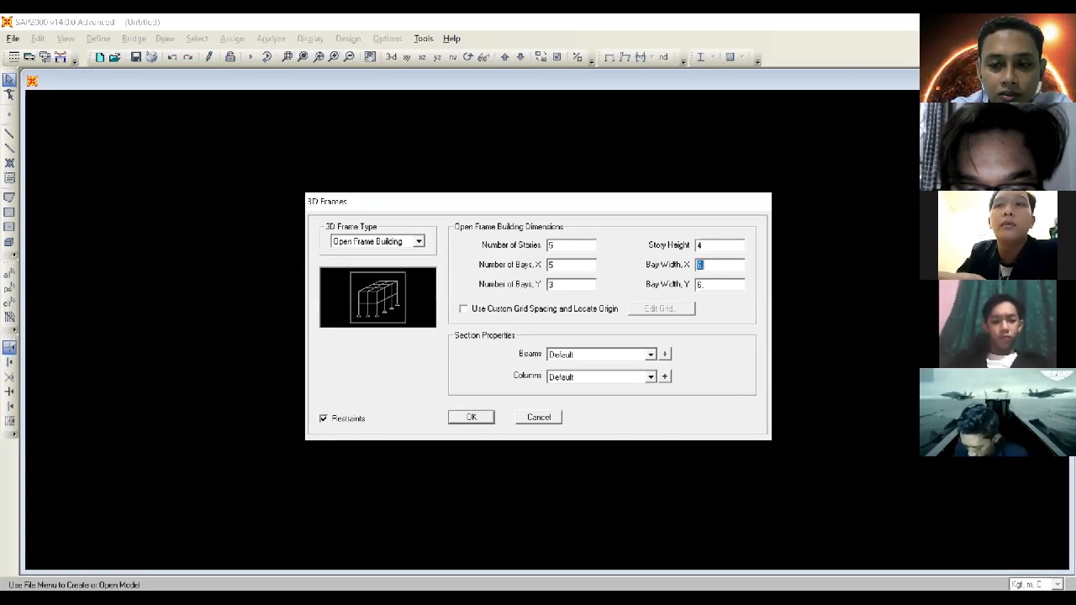
text(4)
key(Tab)
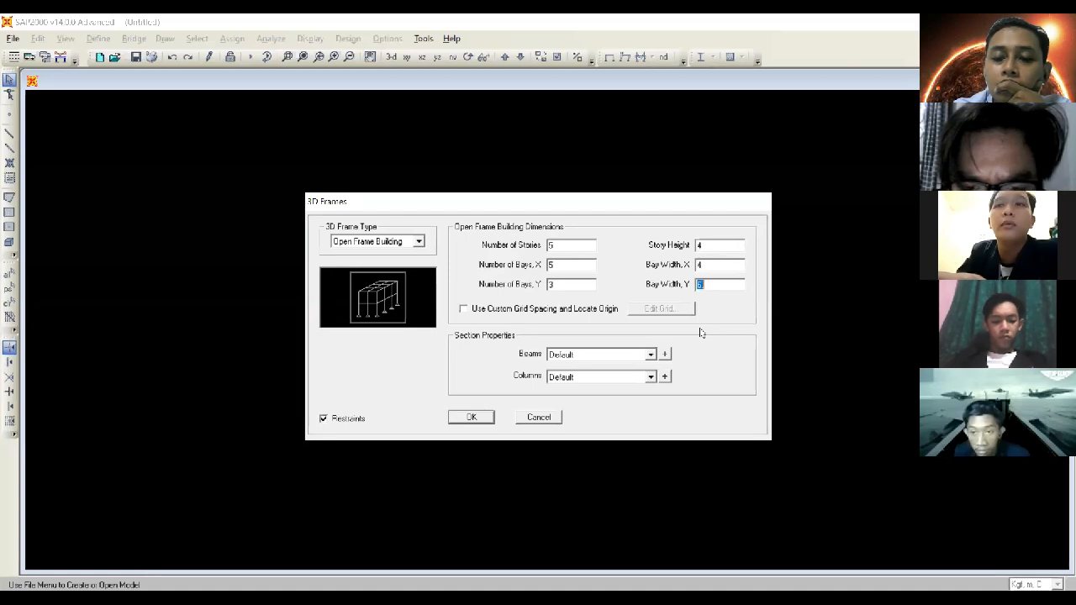
text(4)
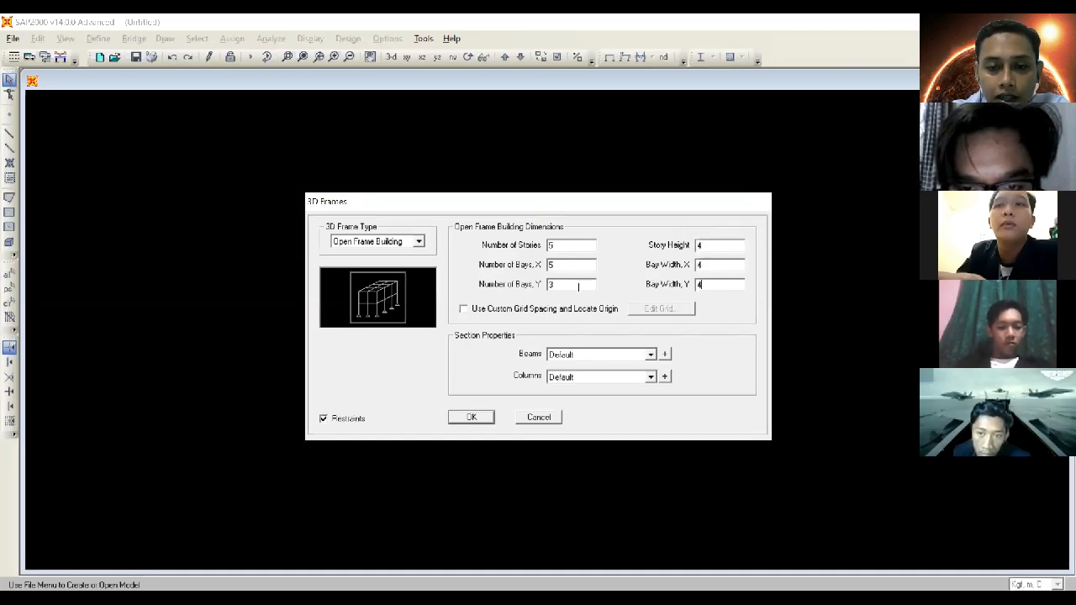
click(488, 417)
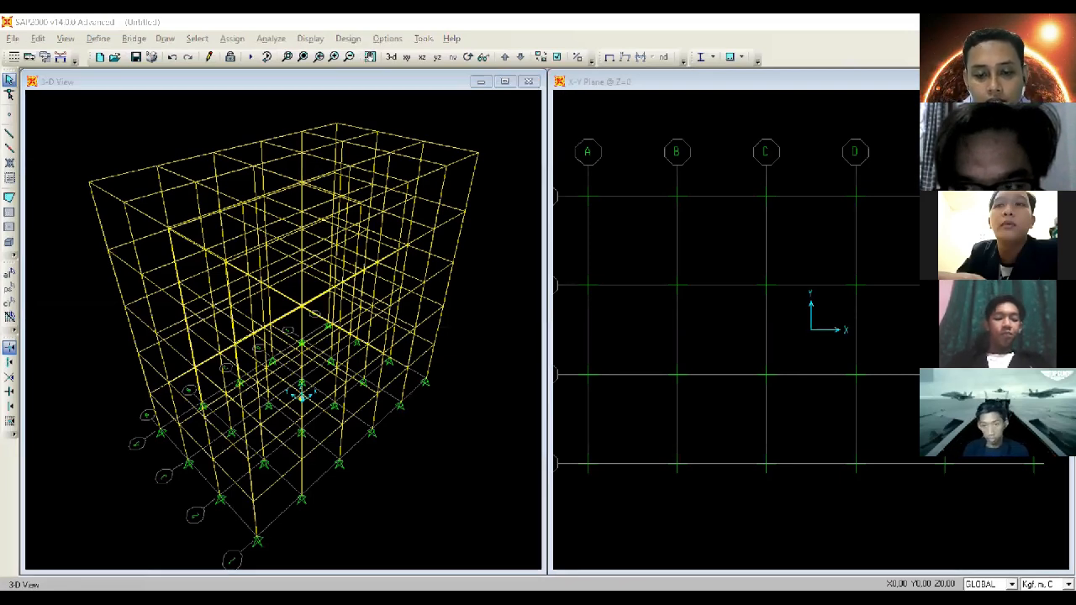
Step: Assign fixed restraints, with all translations and rotations restrained, to all base joints of the frame
click(443, 445)
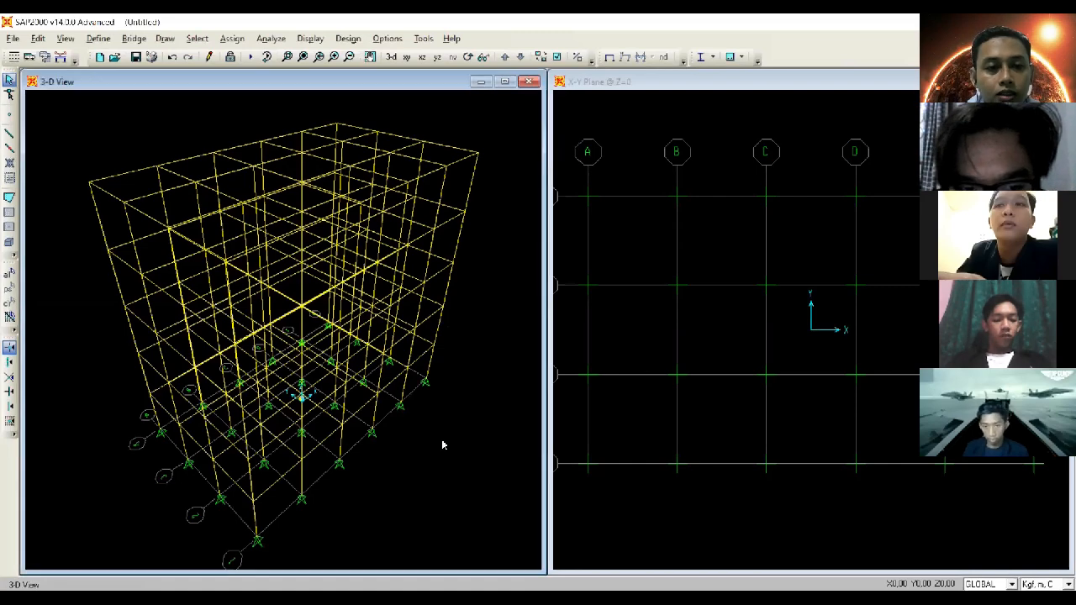
click(468, 58)
drag(324, 353, 433, 352)
drag(412, 223, 409, 215)
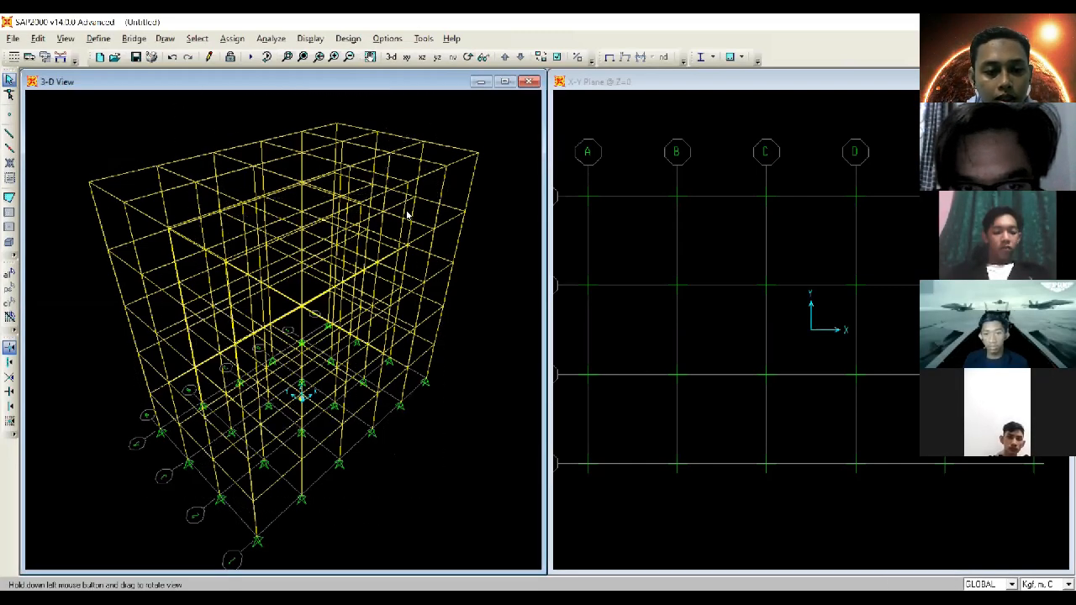
click(468, 58)
drag(410, 244, 409, 189)
drag(491, 488, 116, 448)
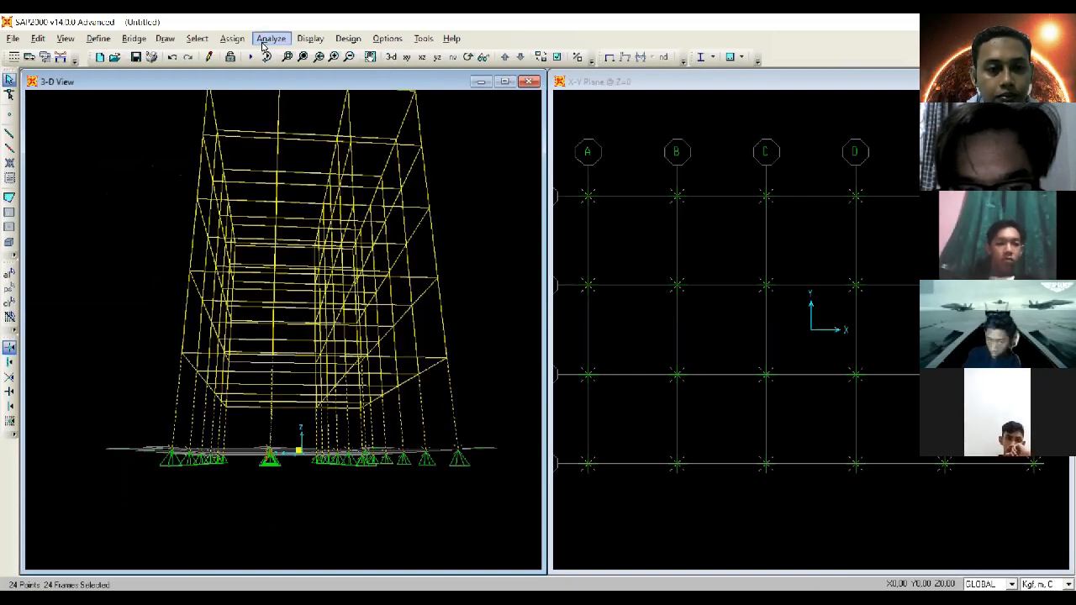
click(232, 38)
mouse_move(252, 56)
click(444, 55)
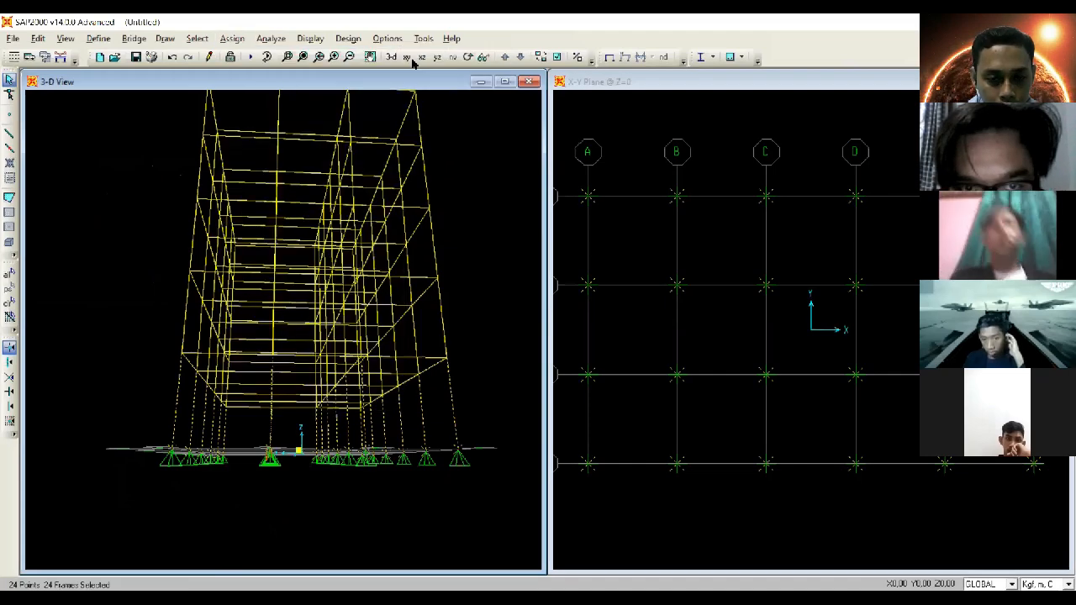
click(509, 357)
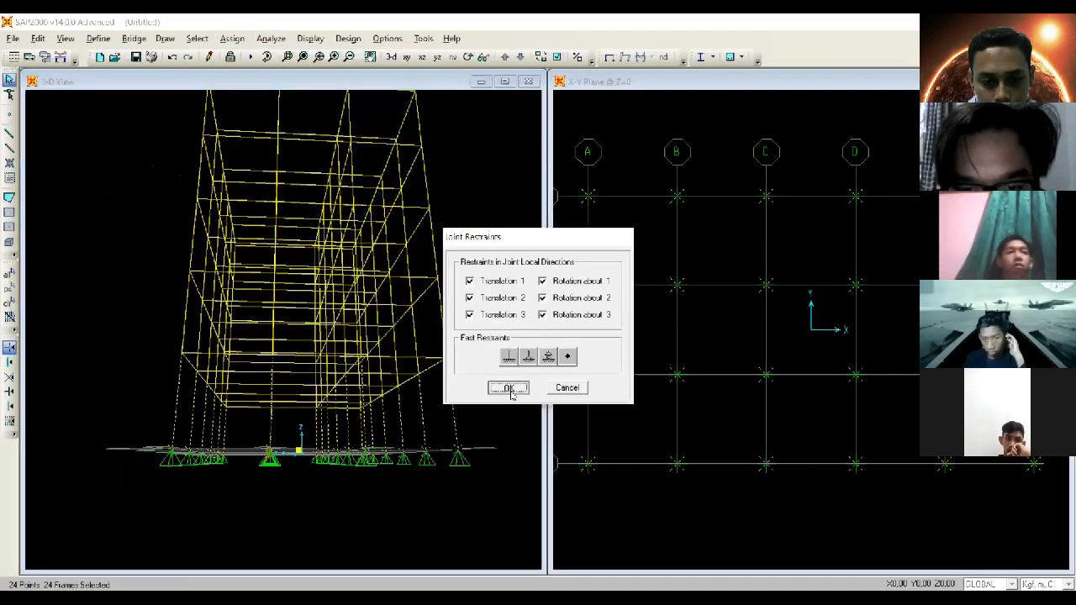
click(510, 389)
click(468, 56)
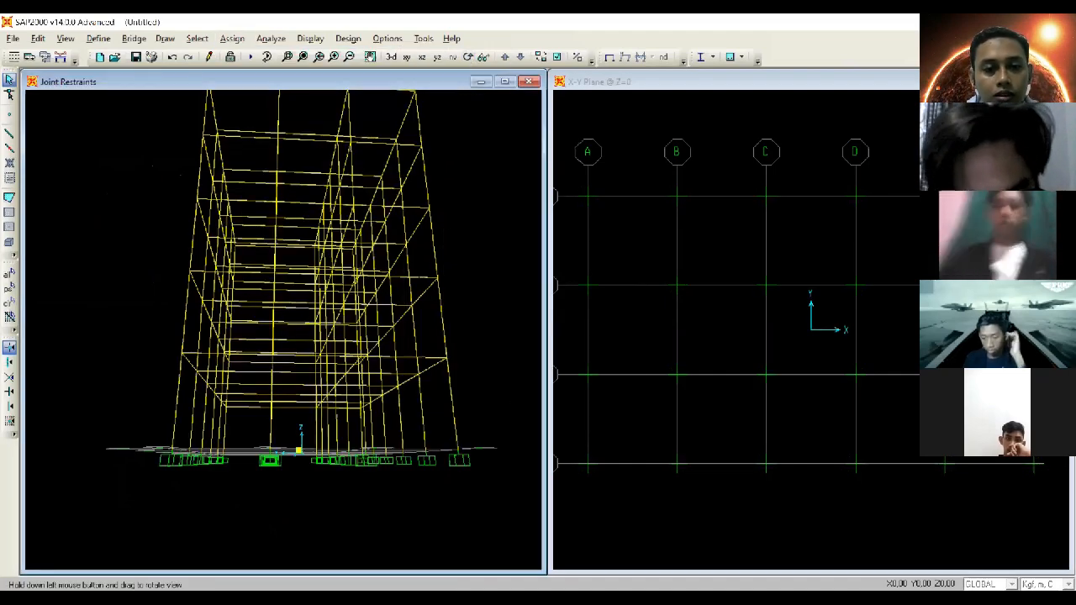
drag(420, 363, 425, 363)
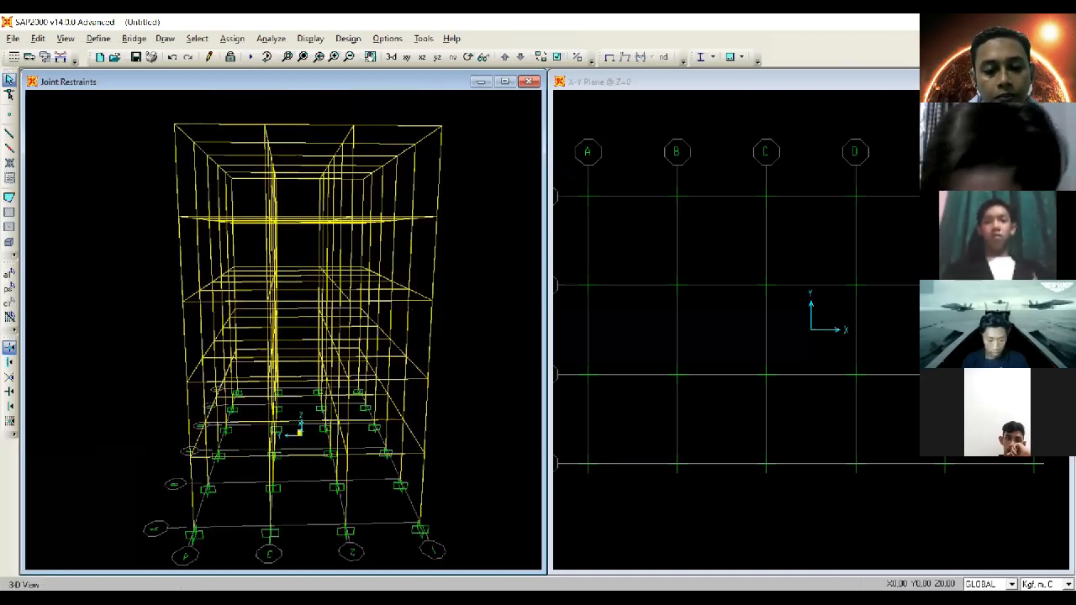
click(532, 599)
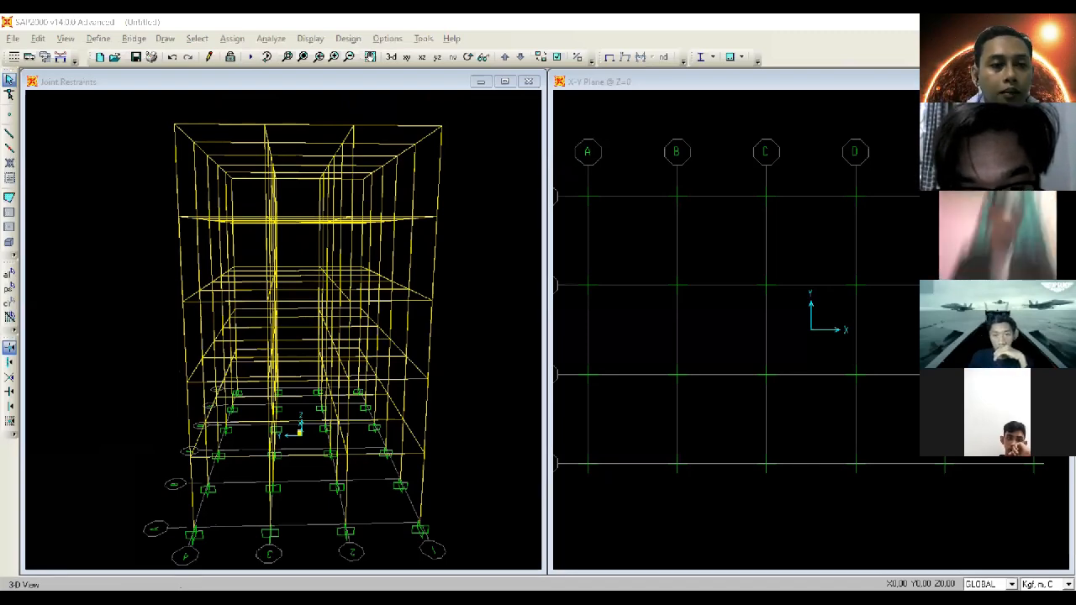
click(93, 40)
click(88, 44)
click(91, 43)
click(114, 58)
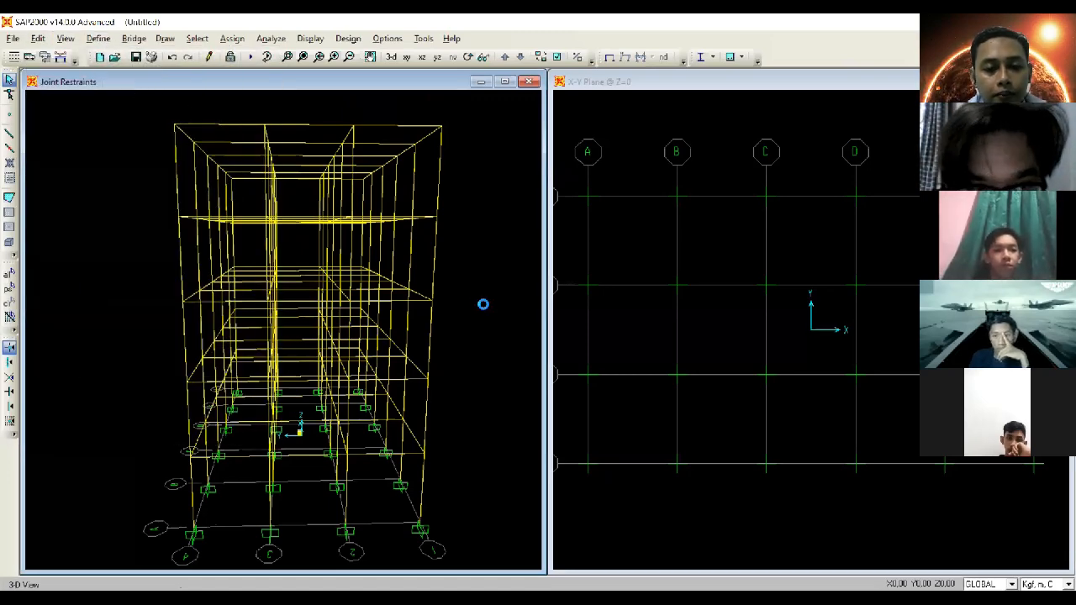
click(586, 282)
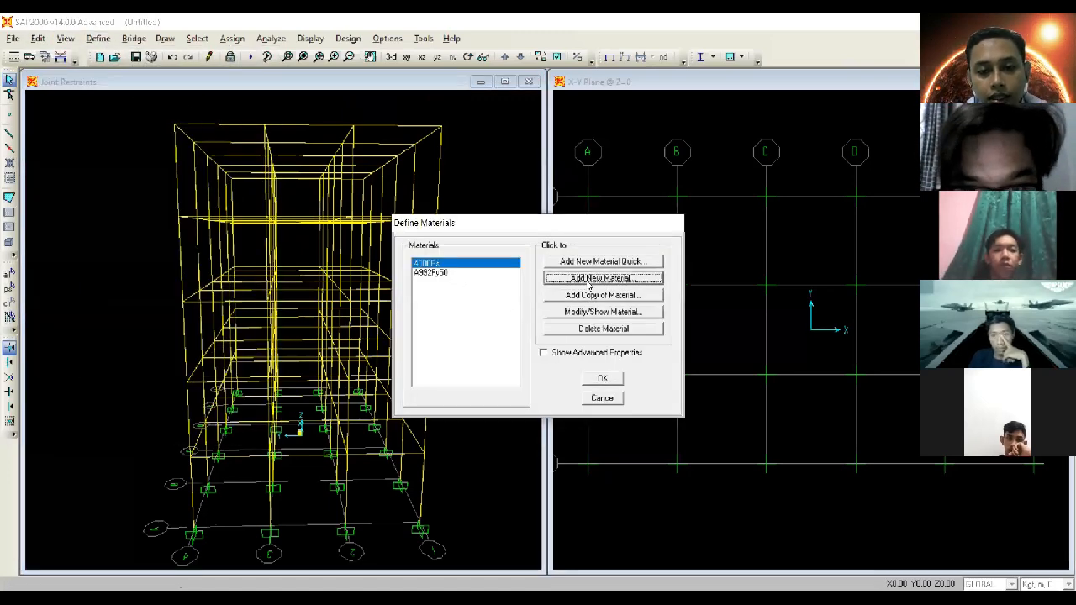
click(577, 505)
key(Escape)
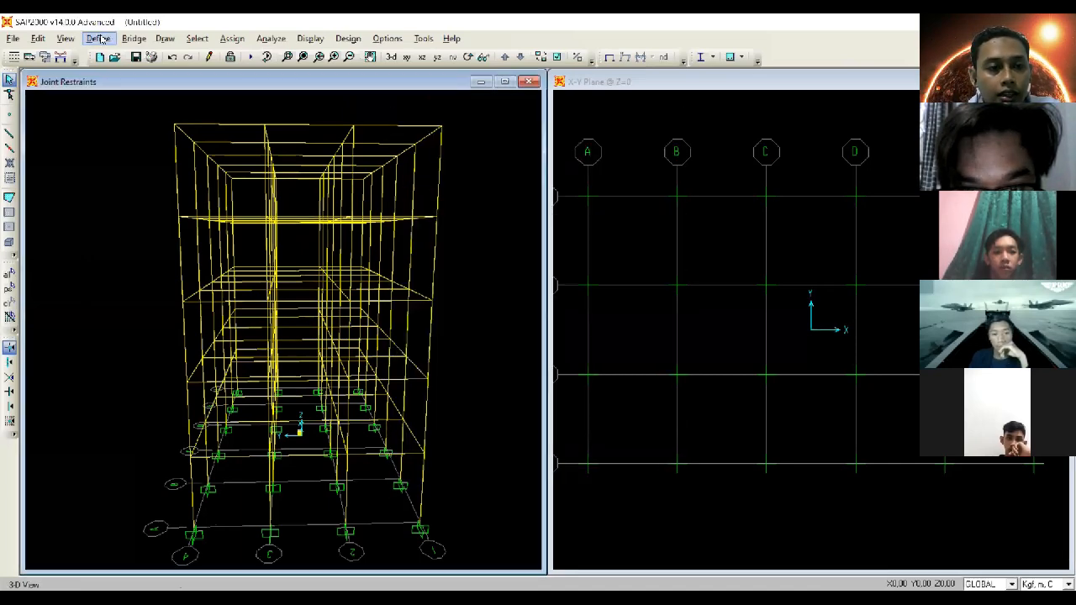
Step: Add a new material of type Steel named BJ37
click(99, 39)
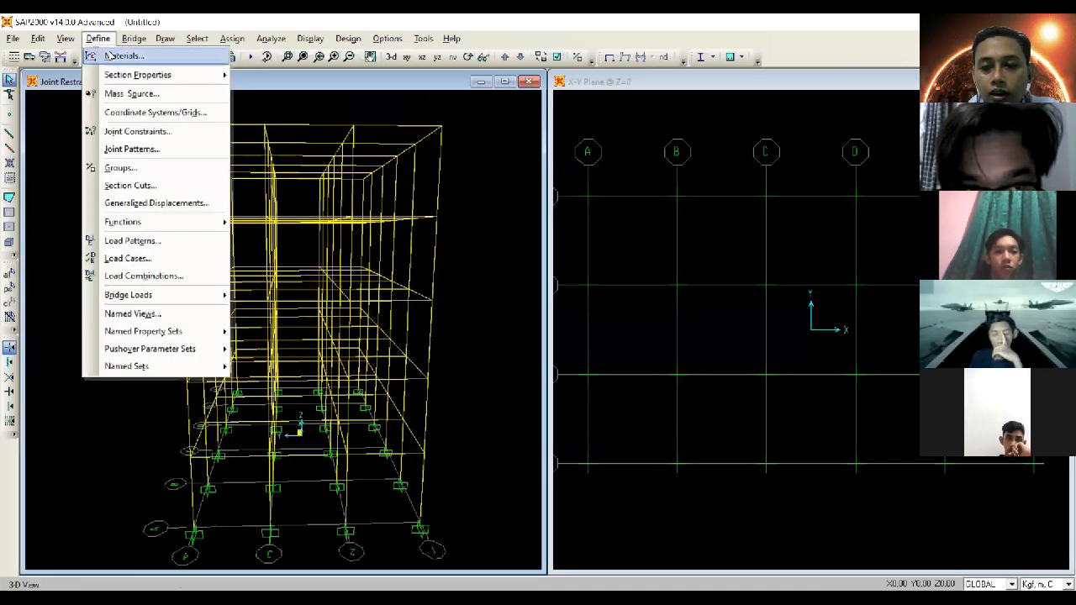
click(109, 56)
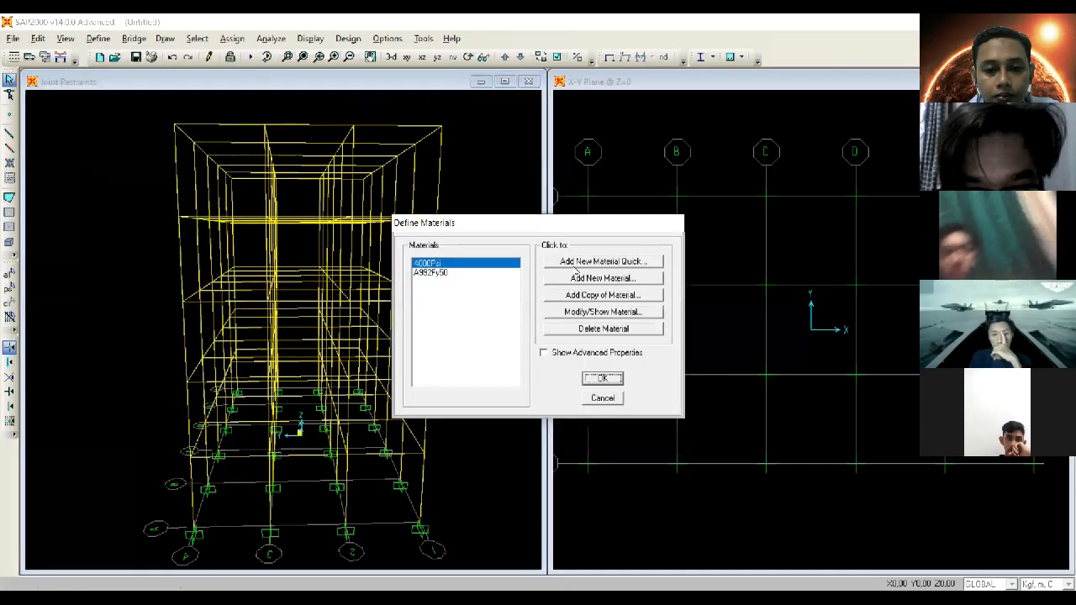
click(600, 279)
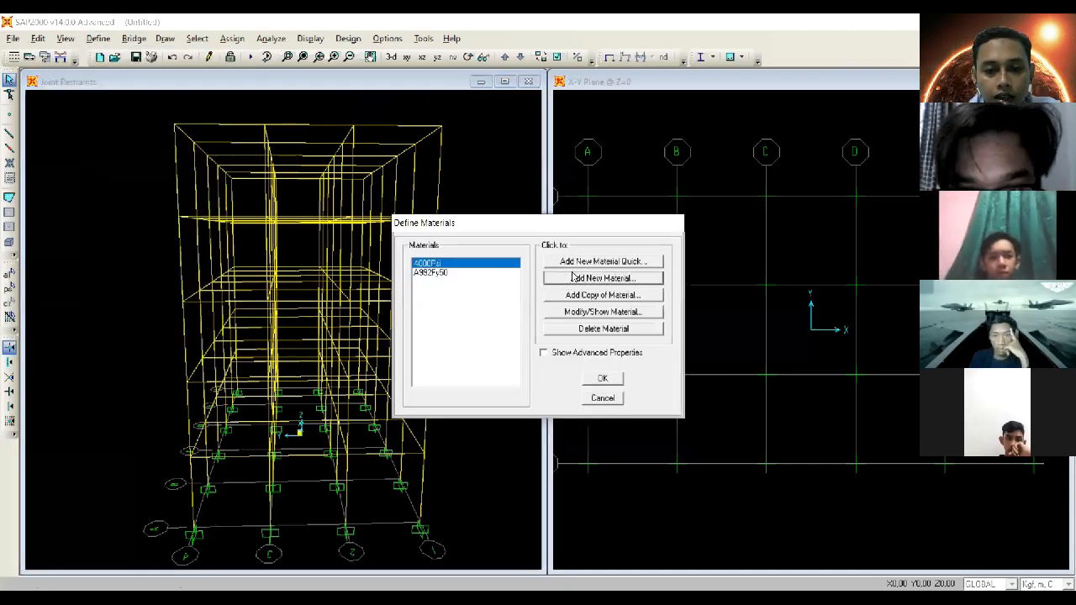
key(Tab)
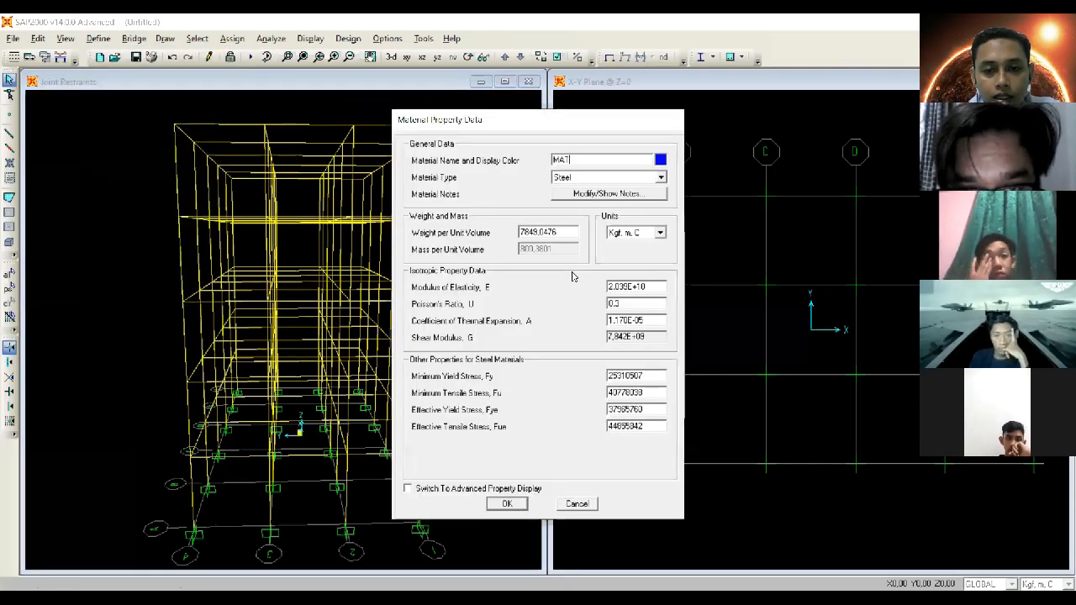
key(Tab)
text(B)
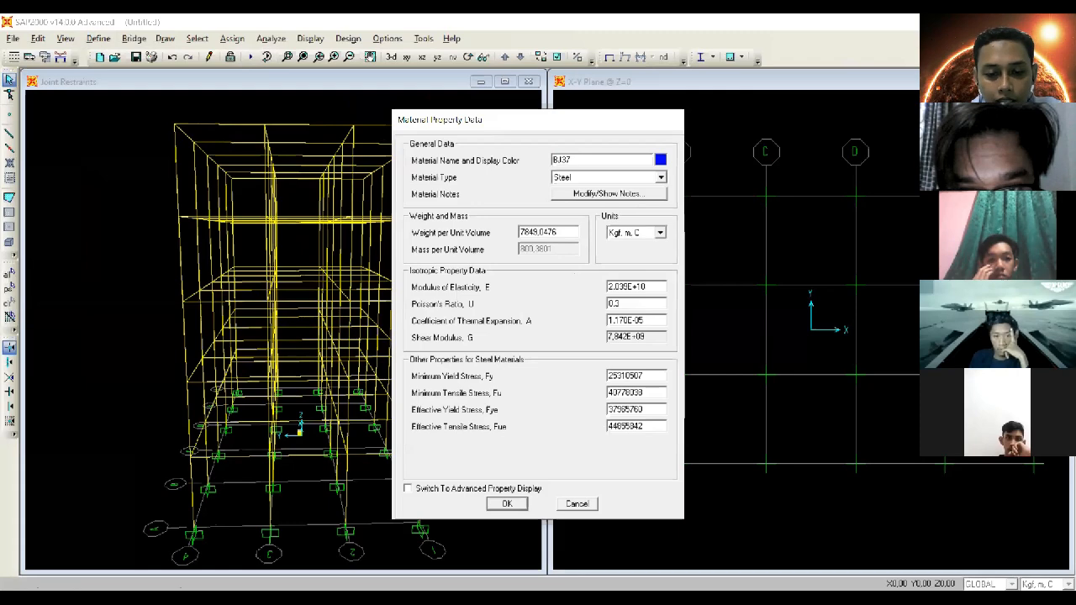
key(alt+Tab)
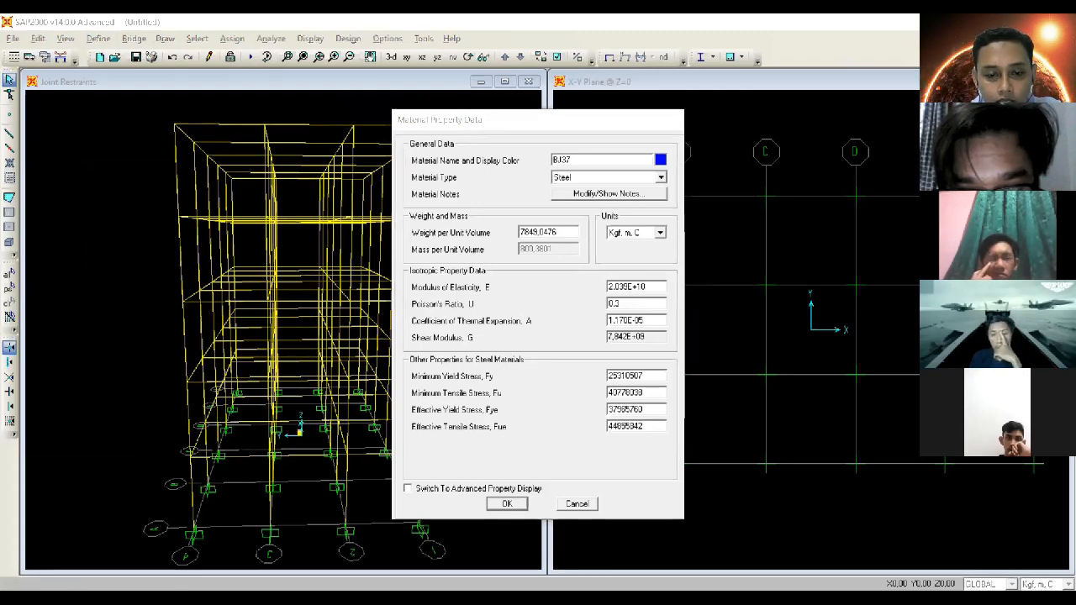
key(alt+Tab)
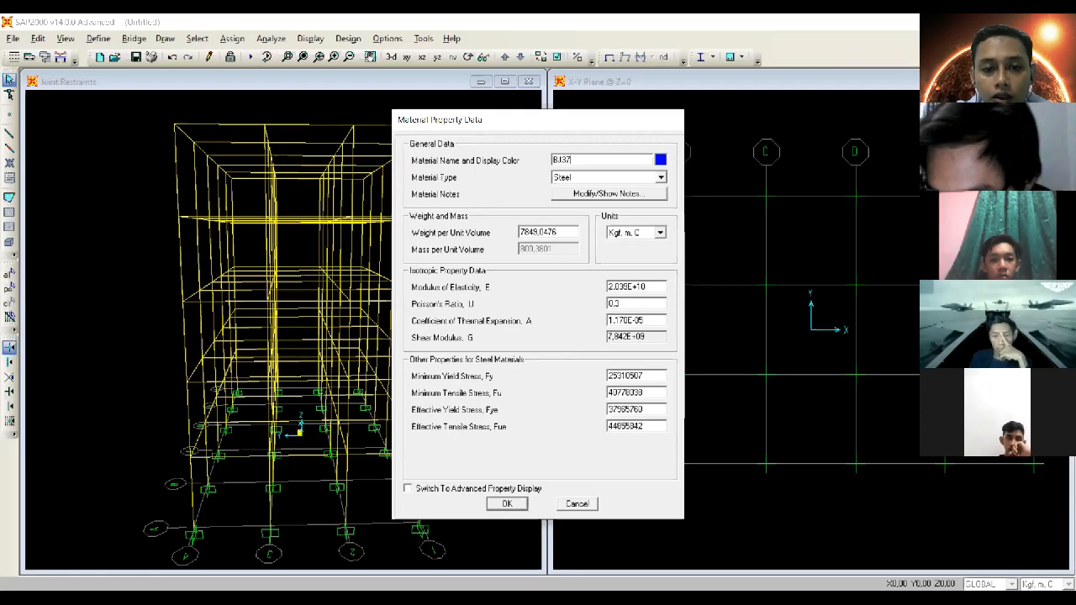
Step: Annotate the modulus of elasticity in red with 200.000 MPa and 200 000 N/mm, and draw an arrow from the units to the note
mouse_move(651, 286)
mouse_down()
mouse_move(725, 283)
mouse_move(778, 252)
mouse_move(788, 273)
mouse_up()
click(739, 278)
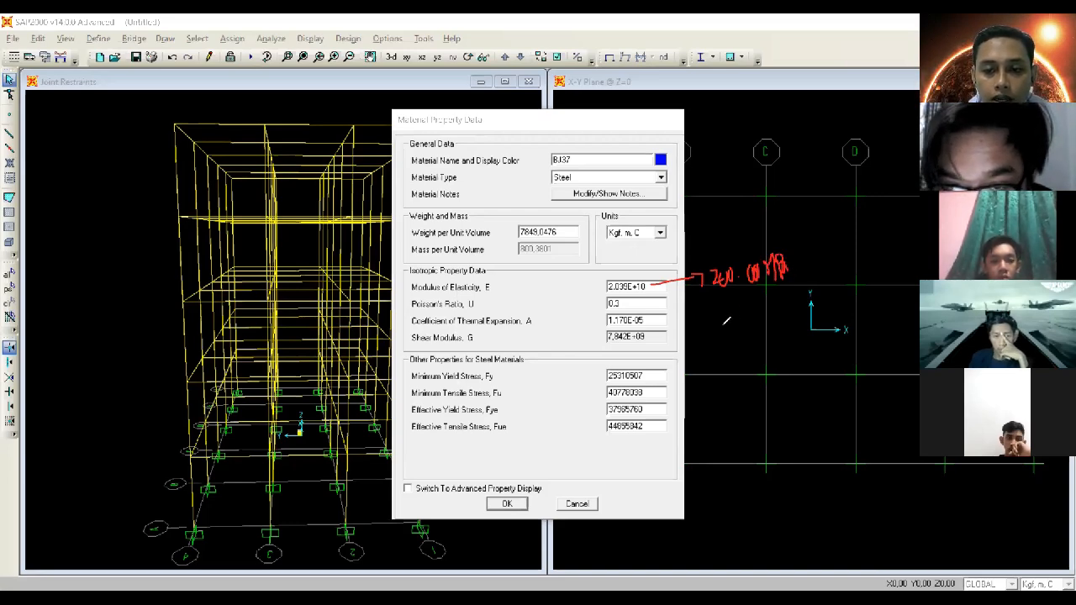
mouse_move(723, 315)
mouse_down()
mouse_move(735, 325)
mouse_move(767, 311)
mouse_move(775, 321)
mouse_move(799, 303)
mouse_move(839, 313)
mouse_up()
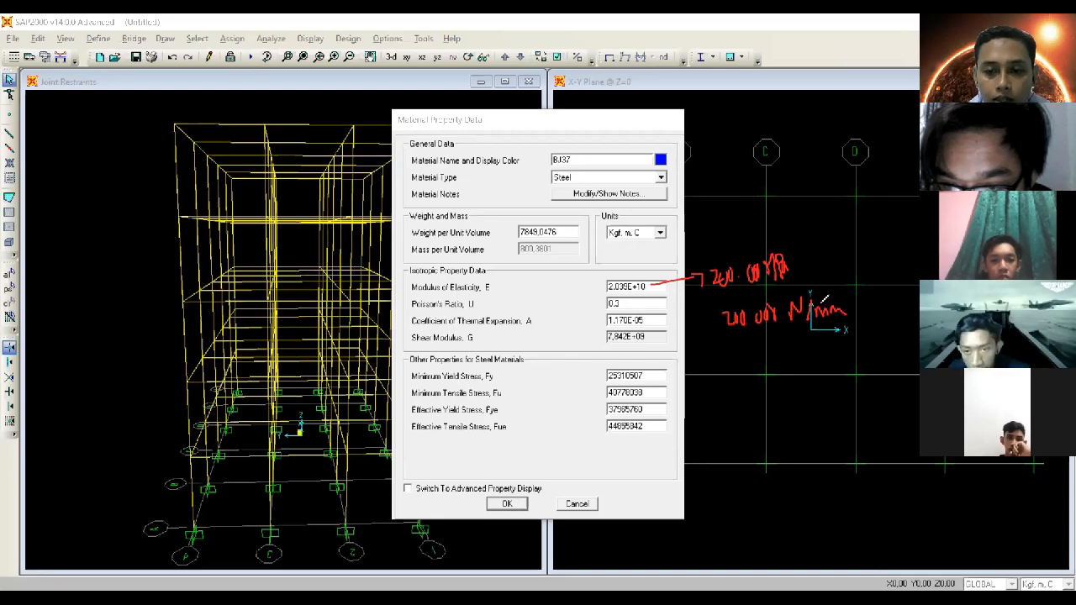
mouse_move(646, 231)
mouse_down()
mouse_move(746, 226)
mouse_move(810, 299)
mouse_up()
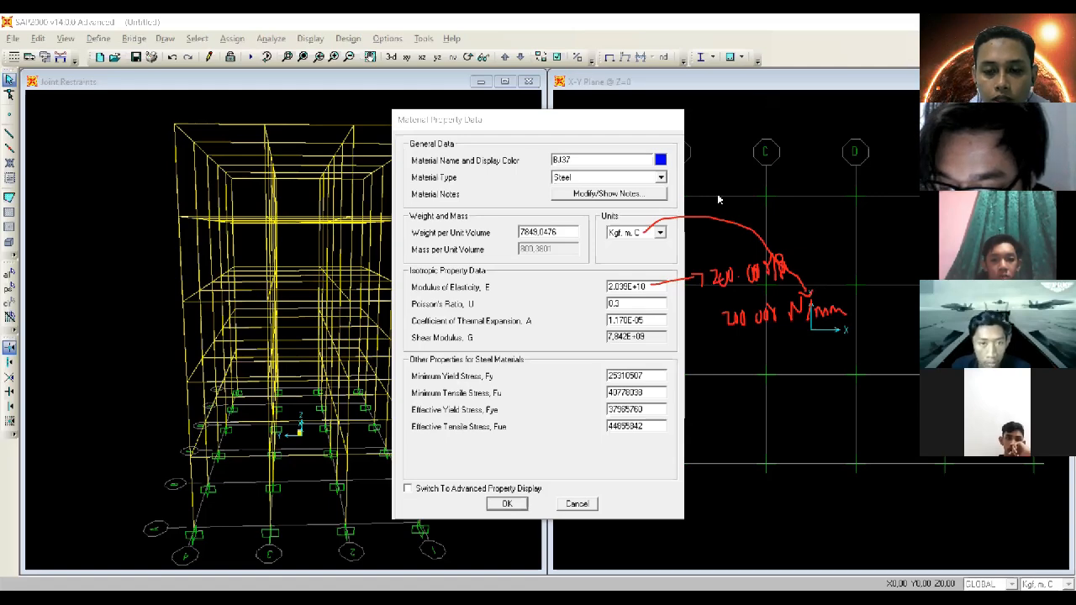
Step: Set BJ37's modulus of elasticity to 200000, minimum yield stress to 240 and minimum tensile stress to 370 in N, mm, C units
click(662, 234)
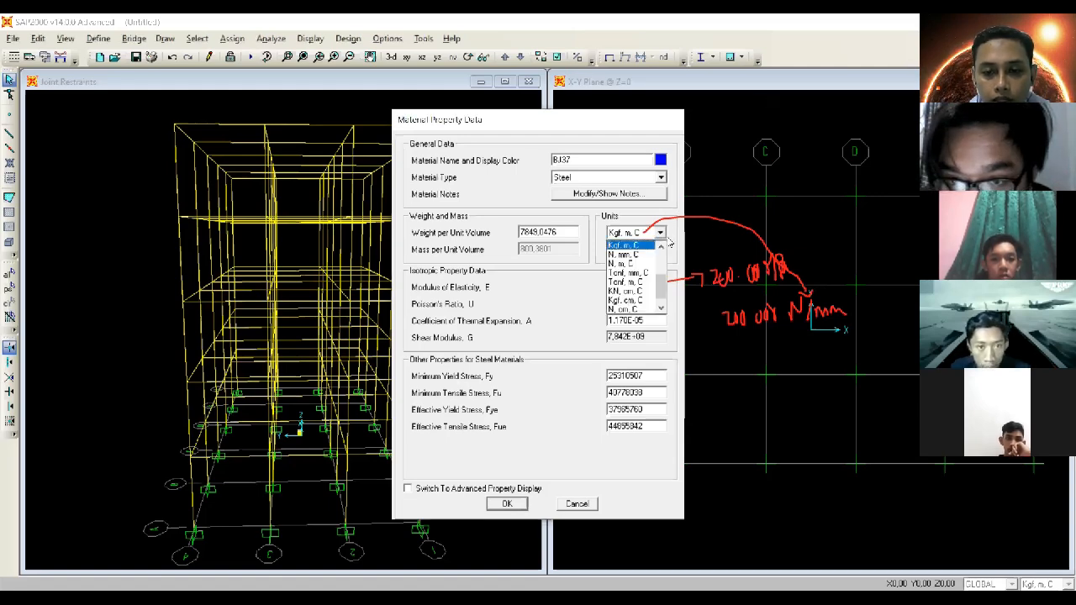
click(626, 254)
double_click(652, 287)
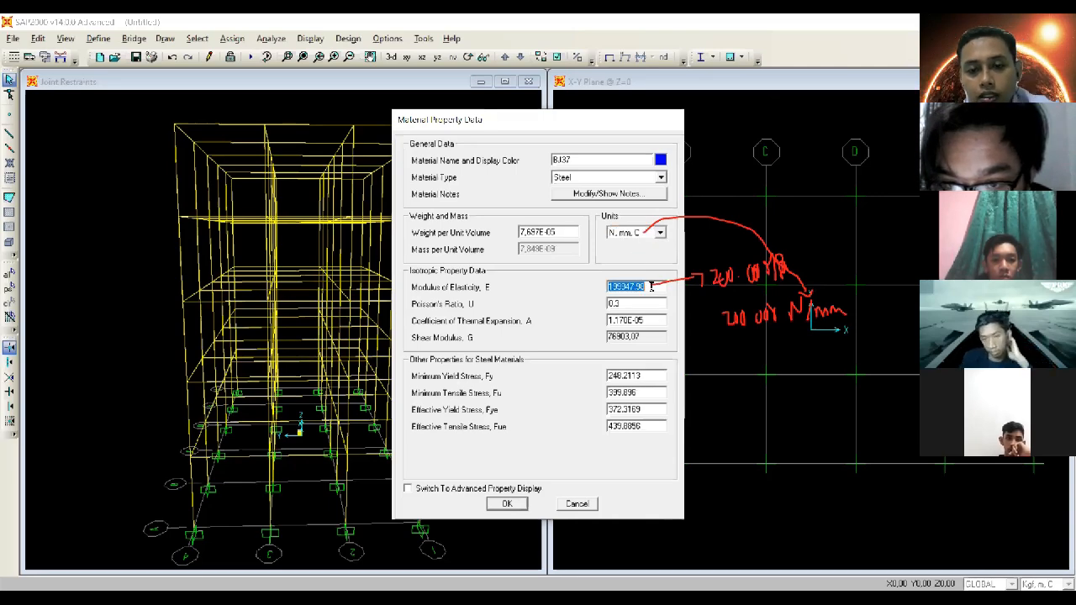
text(200)
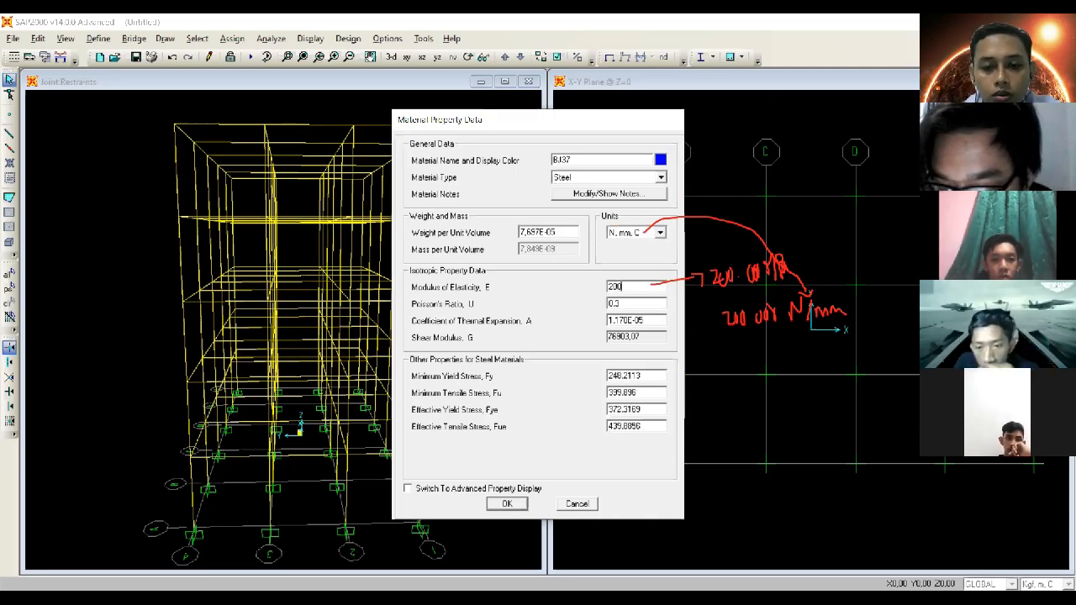
text(000)
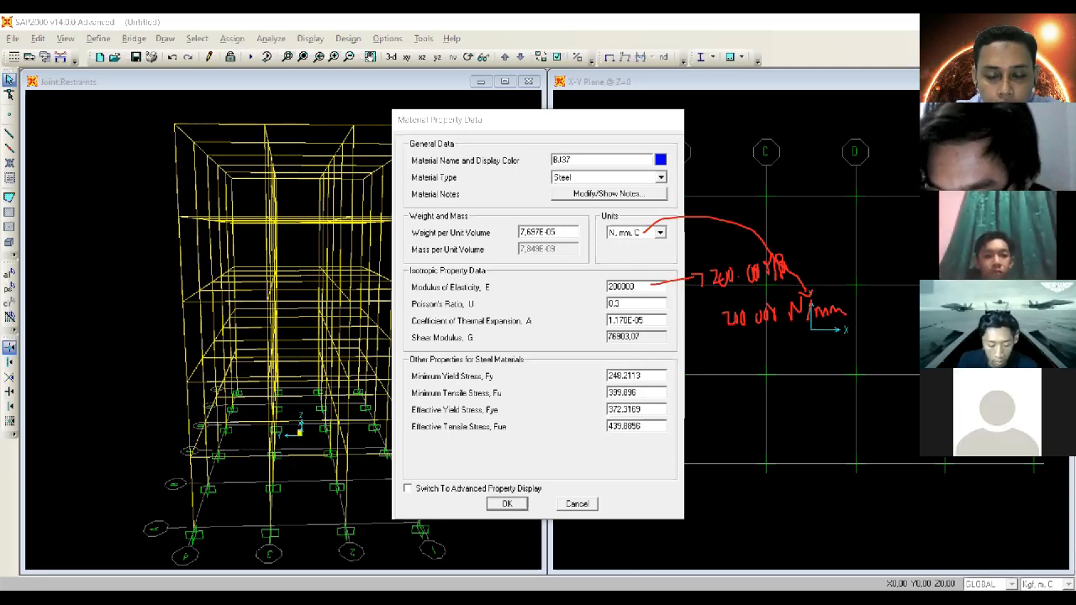
double_click(656, 373)
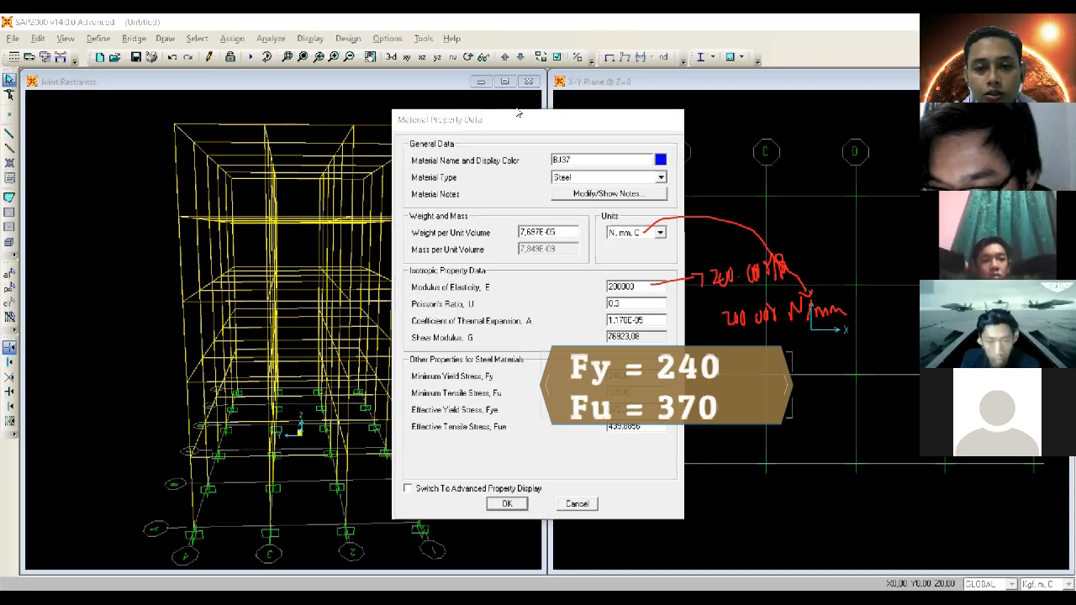
Step: Clear the red annotations, return the material units to Kgf, m, C and accept the BJ37 material
drag(602, 290, 612, 285)
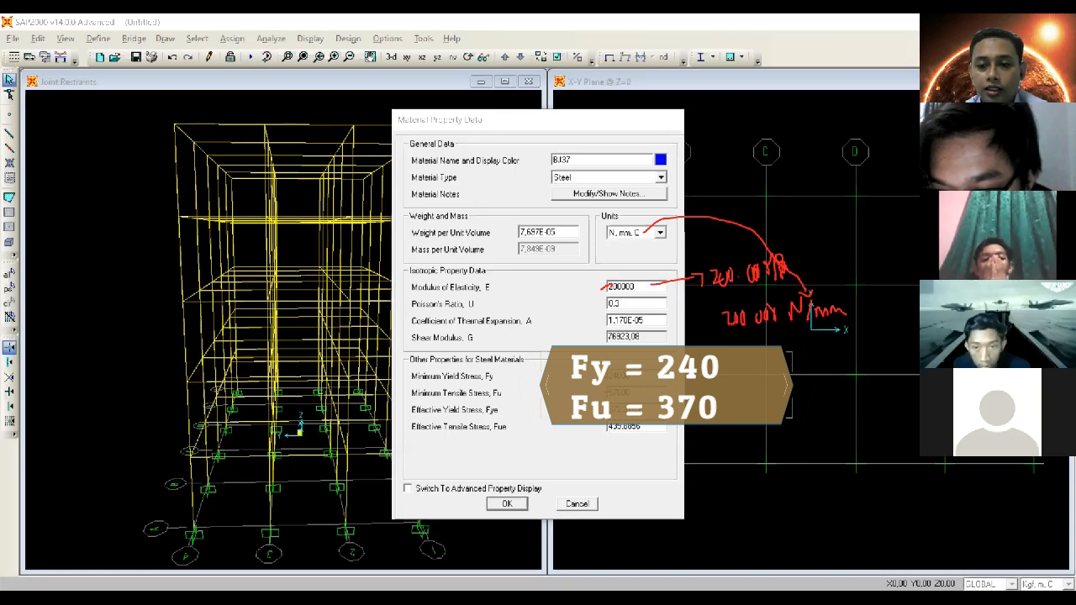
click(679, 72)
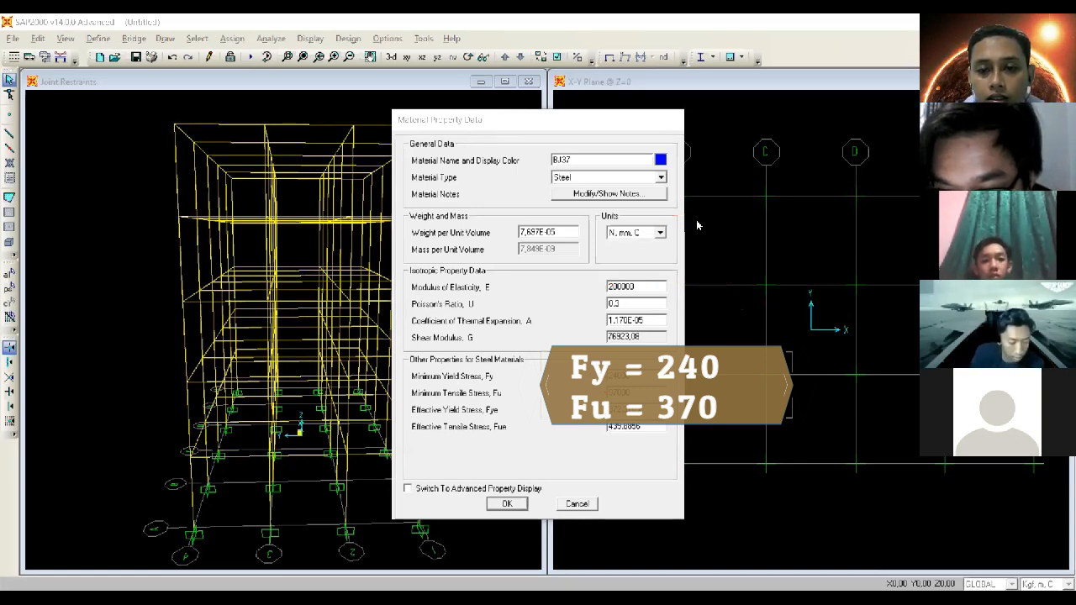
click(661, 233)
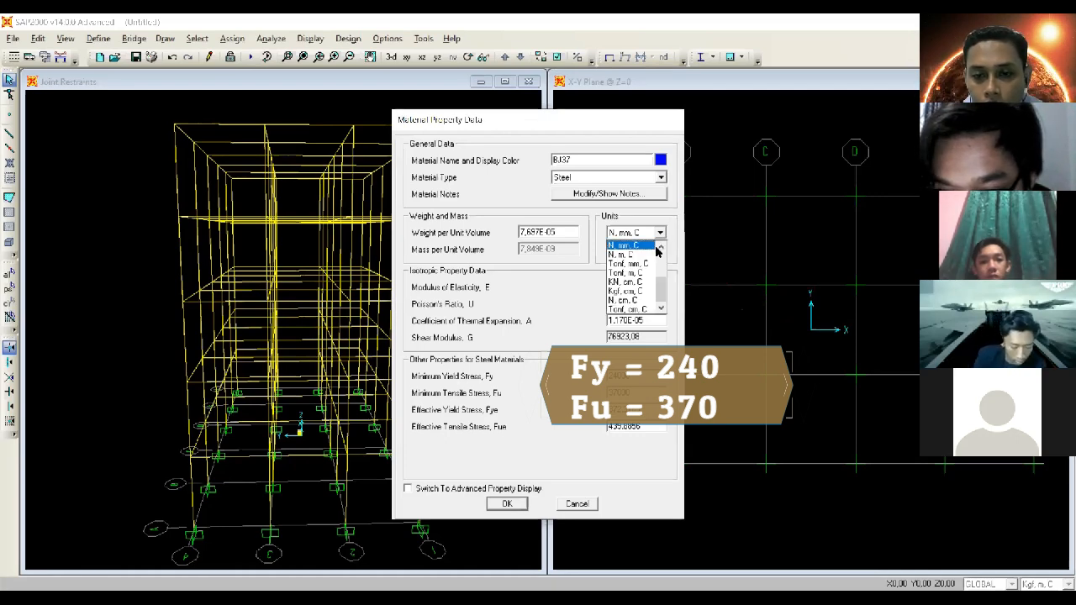
scroll(646, 266, up, 2)
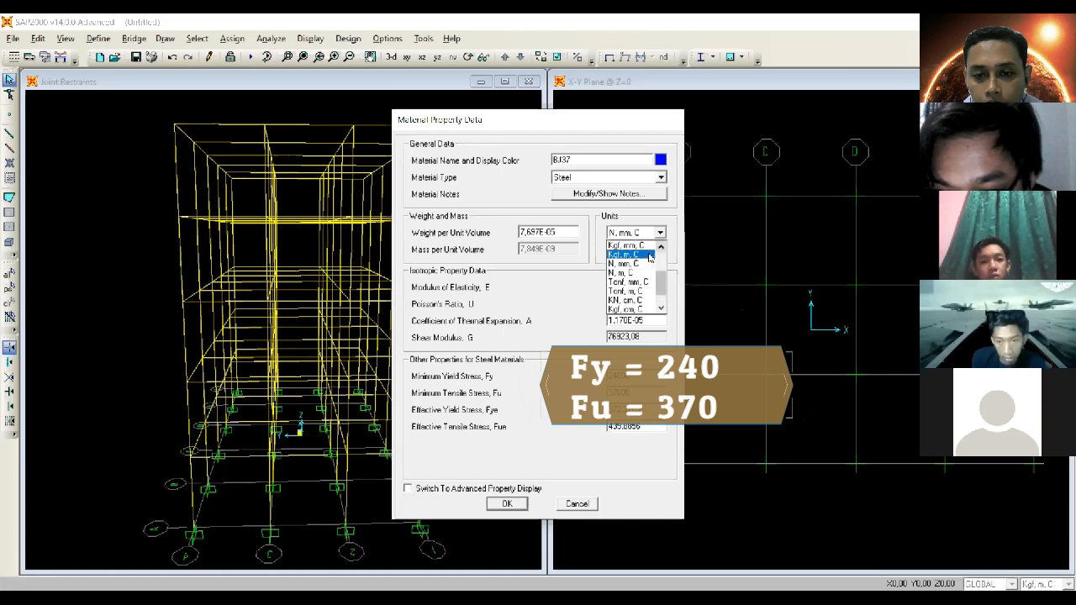
click(649, 255)
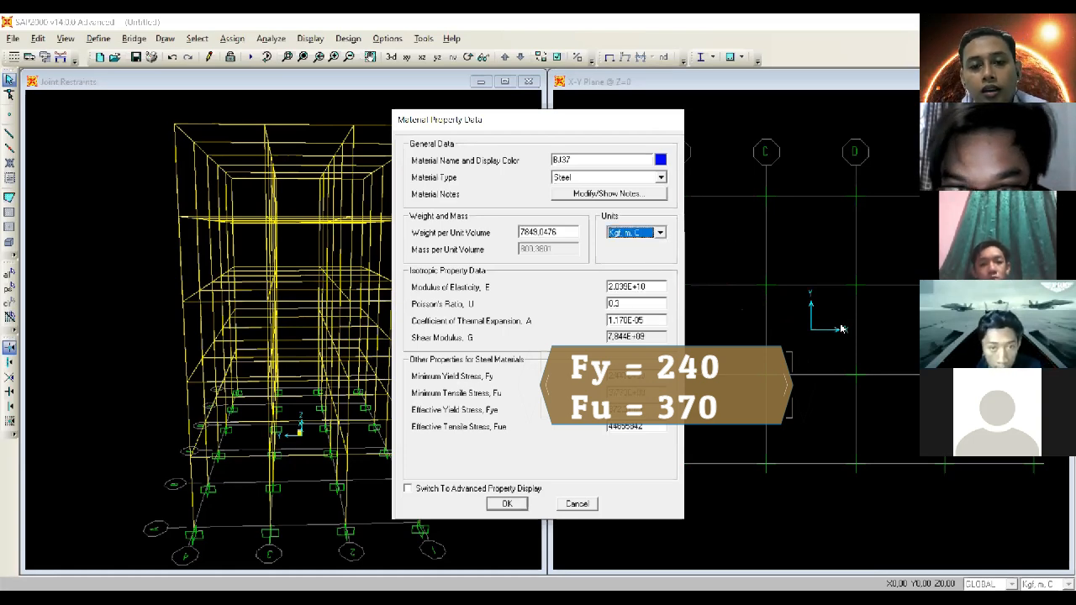
click(507, 503)
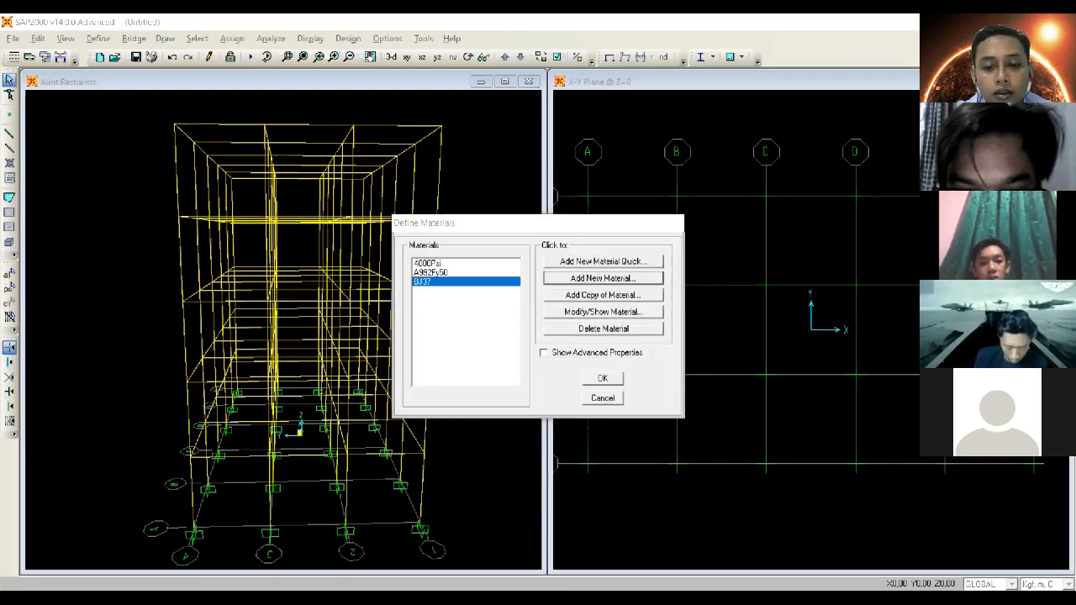
Step: Add a new material of type Concrete named "K300 - 24,9 MPa"
click(603, 278)
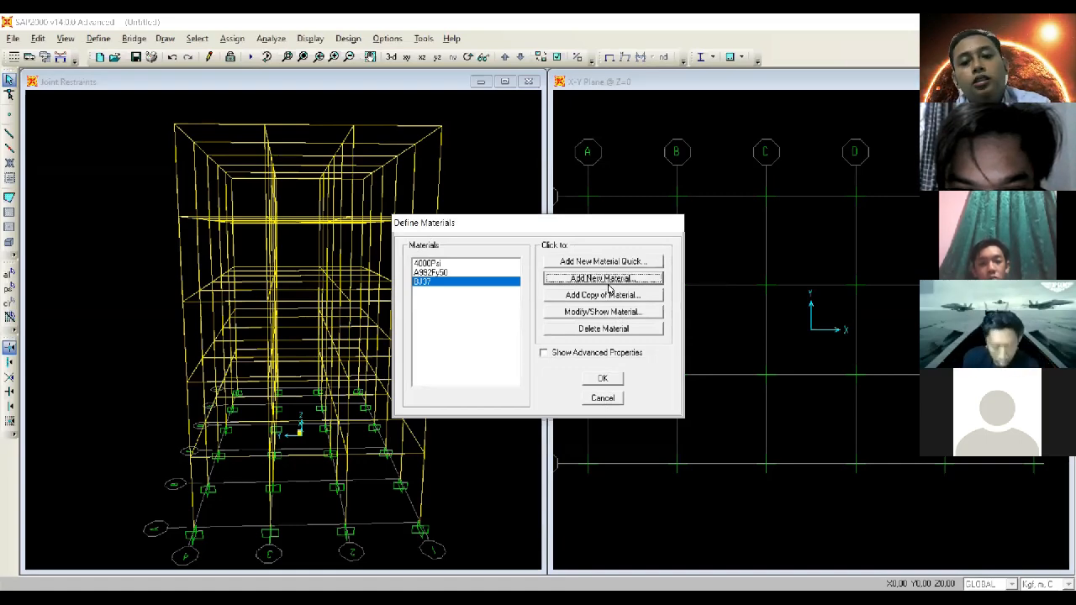
click(608, 282)
click(601, 180)
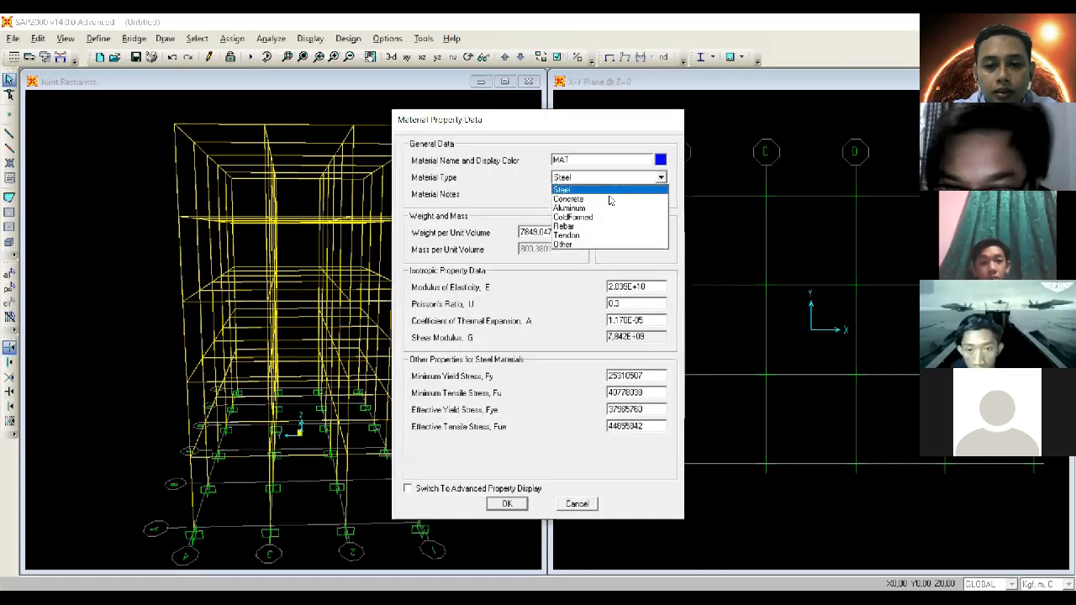
click(608, 198)
key(ctrl+a)
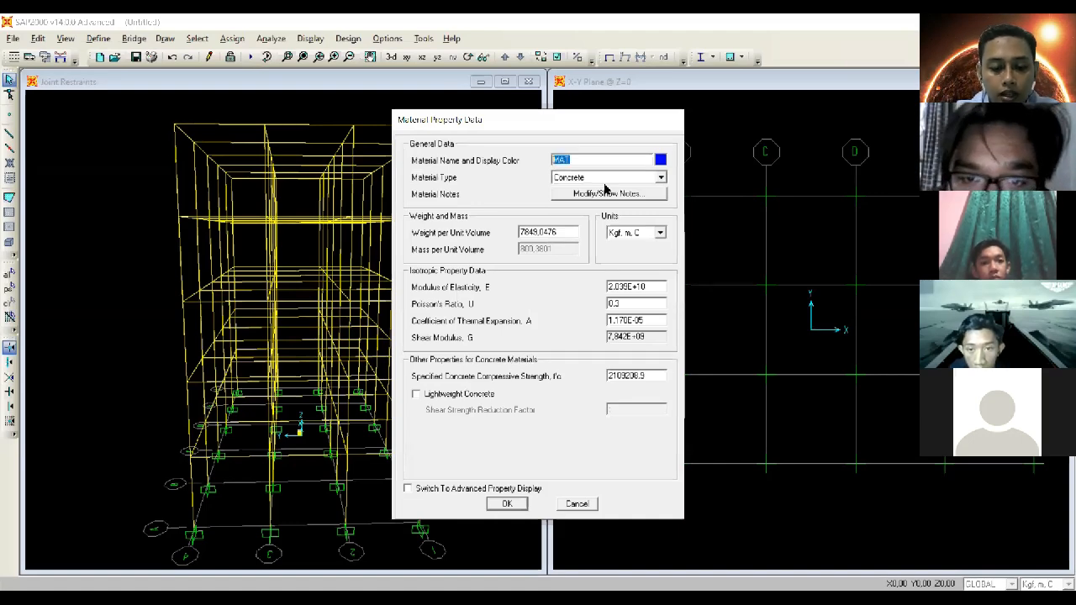
text(K300)
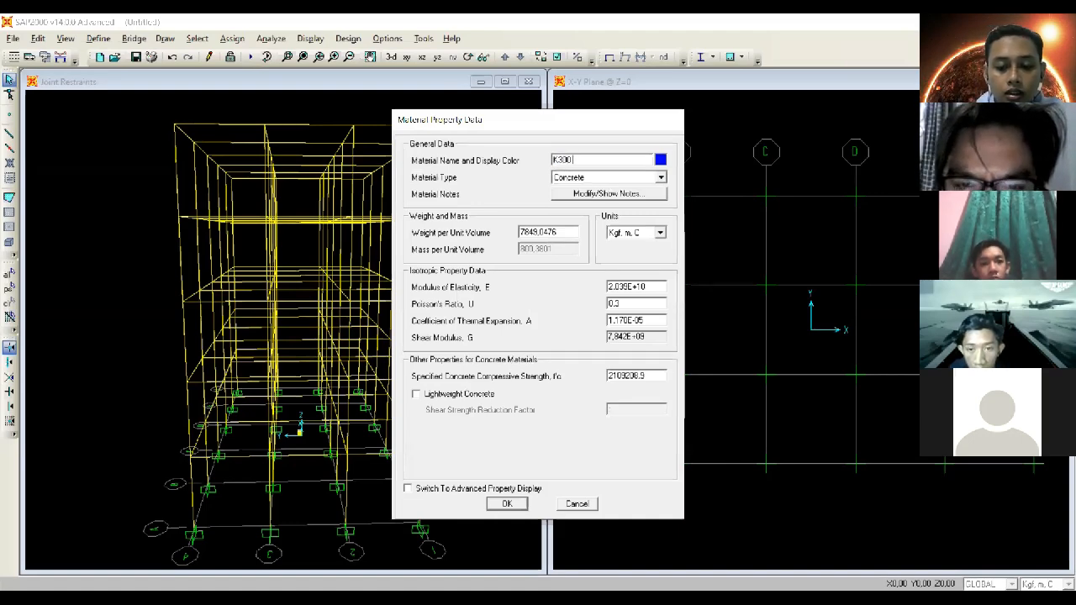
text( - 24,9)
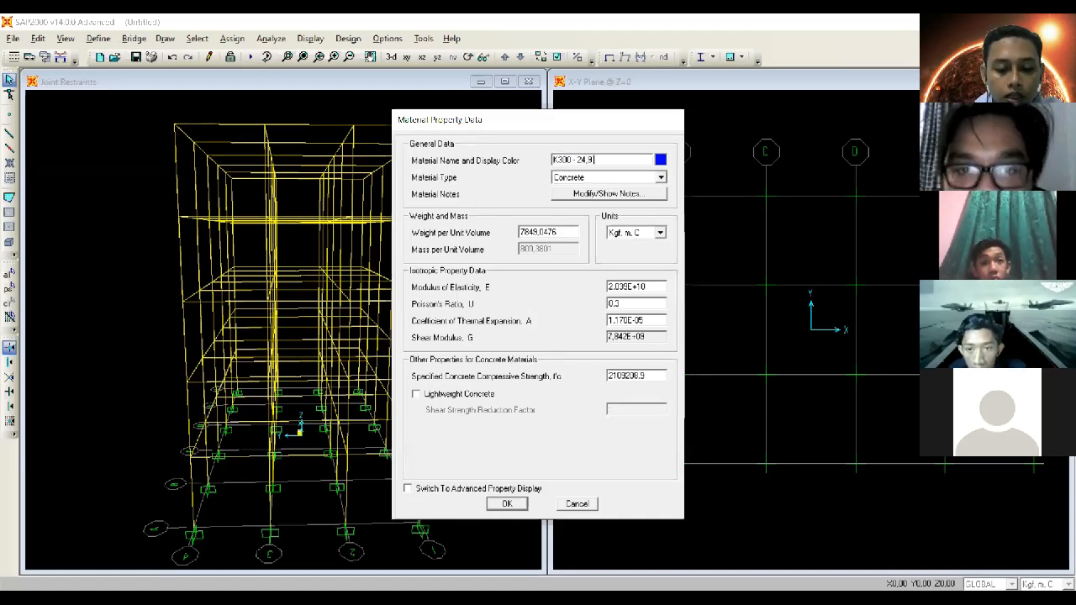
text( MPa)
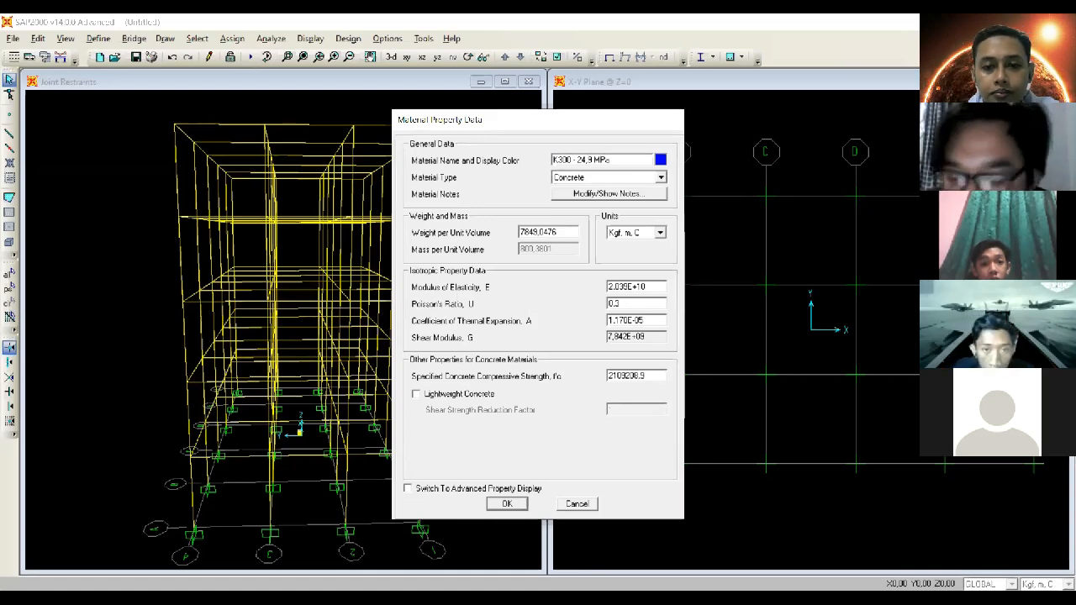
click(661, 177)
click(651, 202)
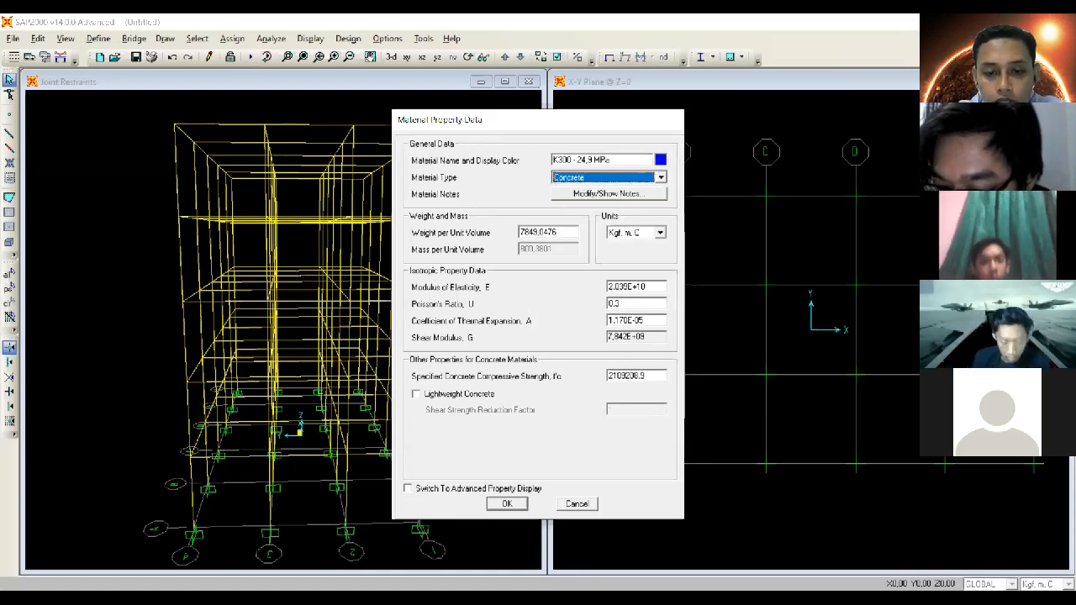
Step: Set the K300 concrete's weight per unit volume to 2400 in Kgf, m, C units
key(alt+Tab)
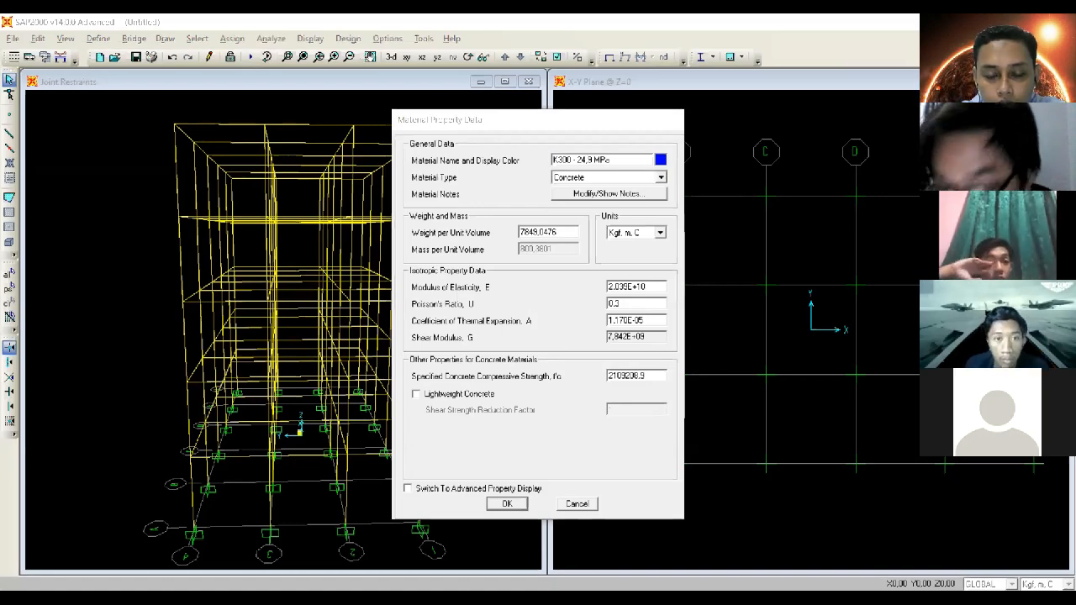
click(661, 233)
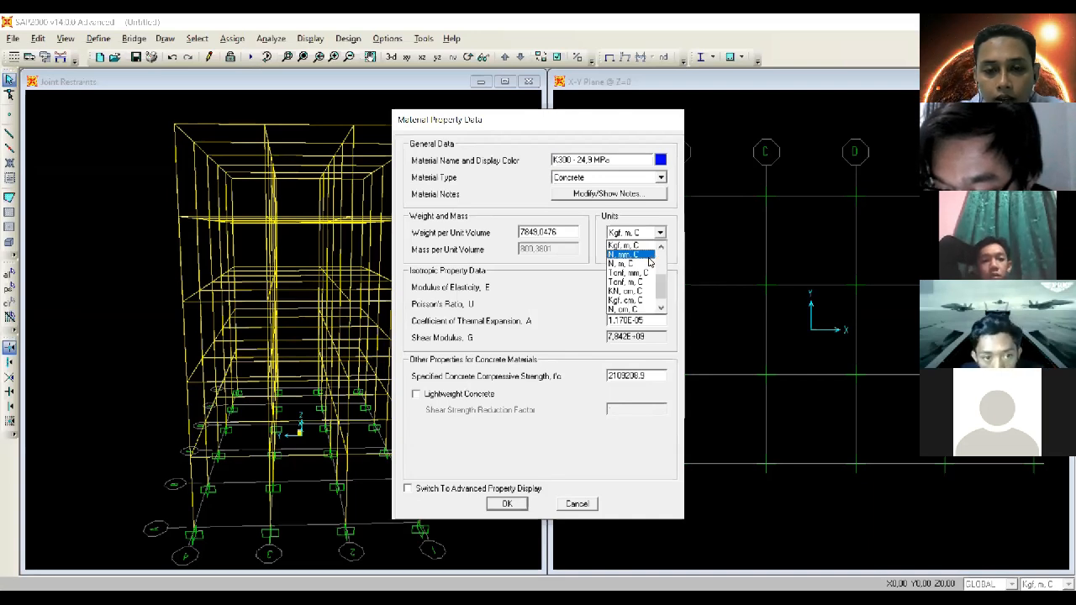
click(565, 232)
double_click(562, 231)
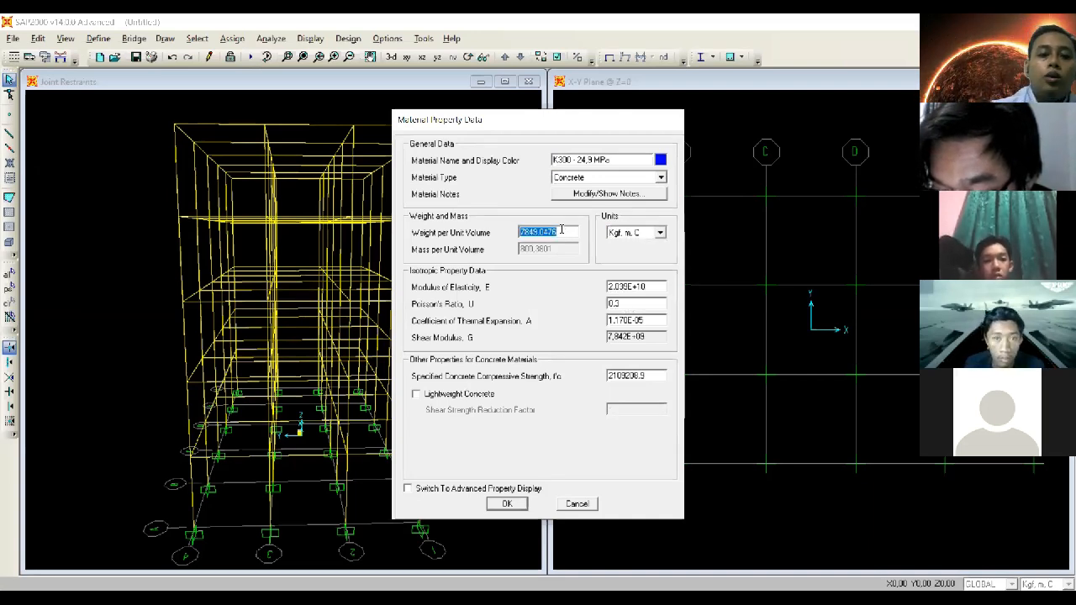
text(2400)
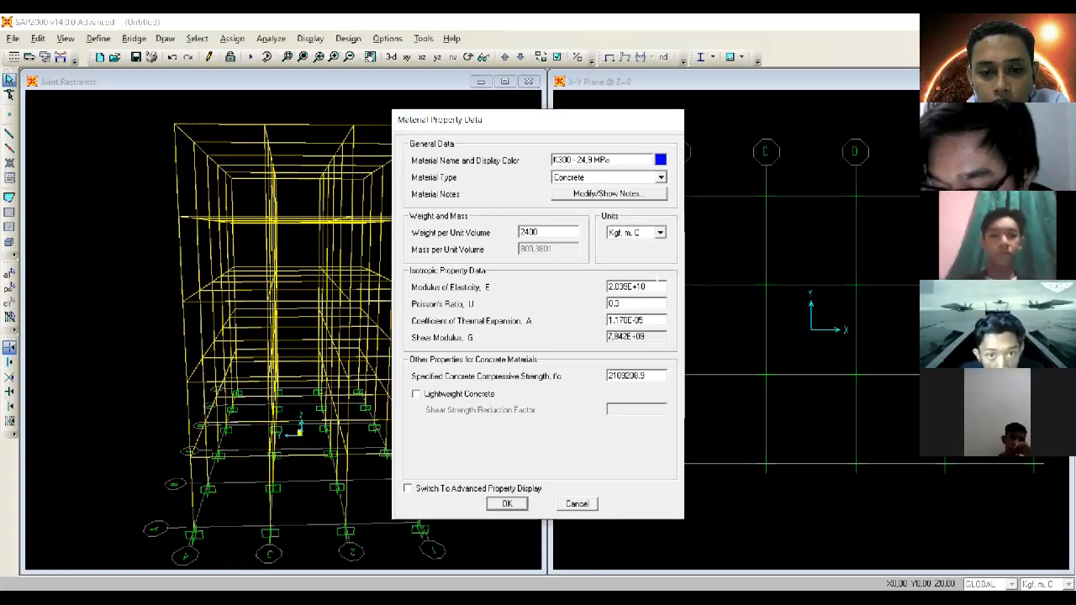
Step: Enter the K300 concrete's modulus of elasticity as the formula 4700*24.9^0.5
double_click(655, 284)
key(BackSpace)
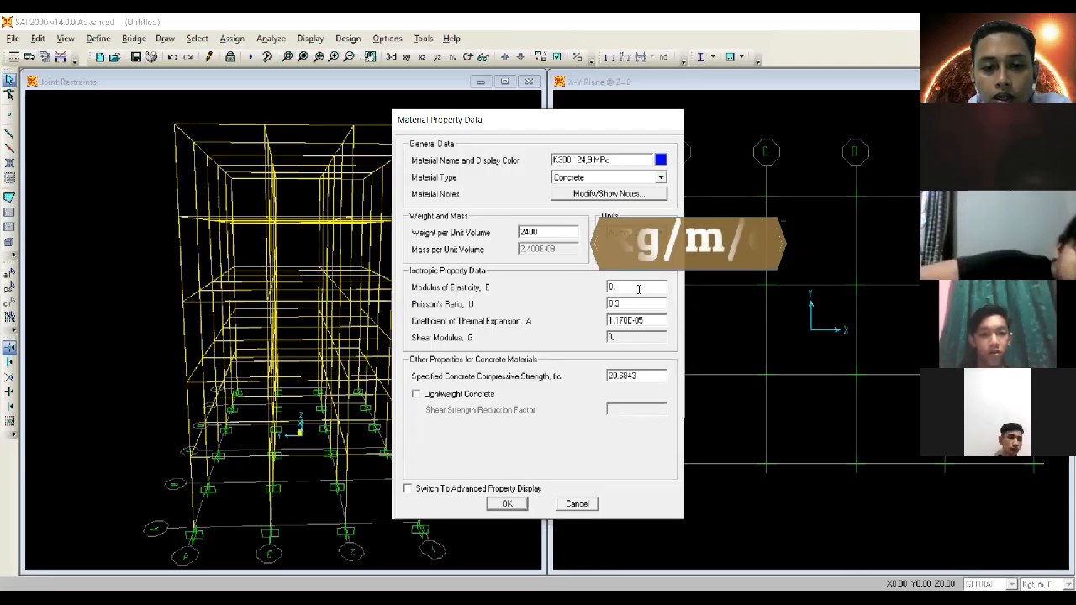
double_click(639, 289)
text(4)
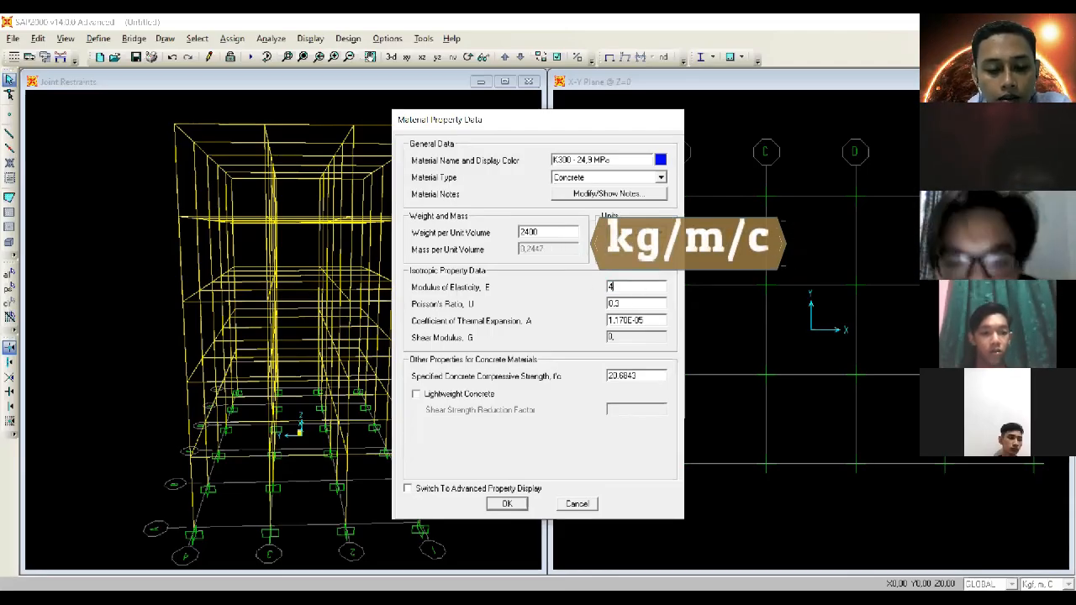
text(700)
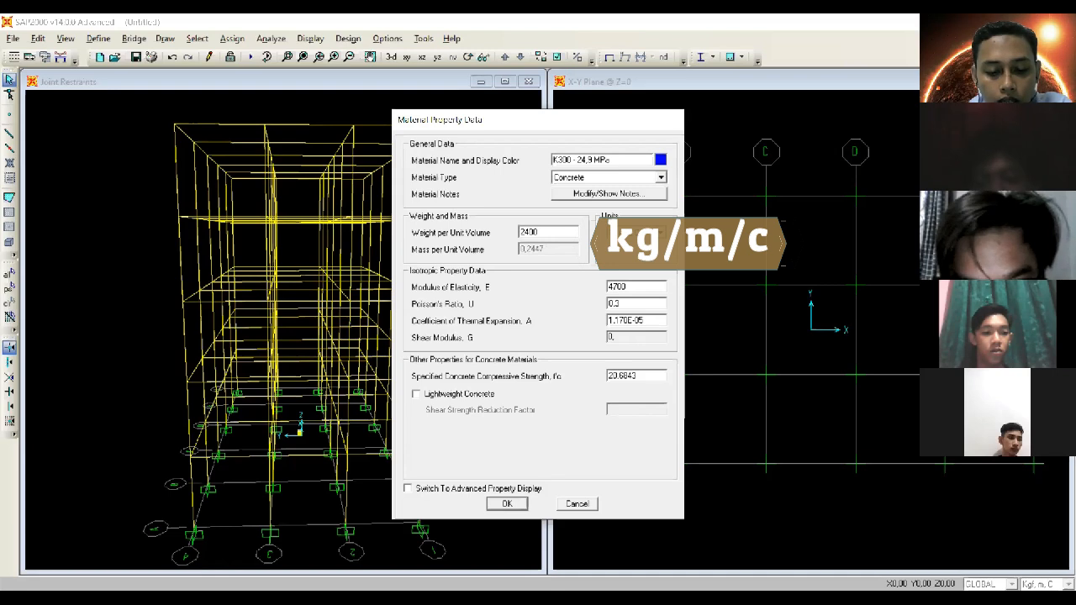
key(BackSpace)
text(0)
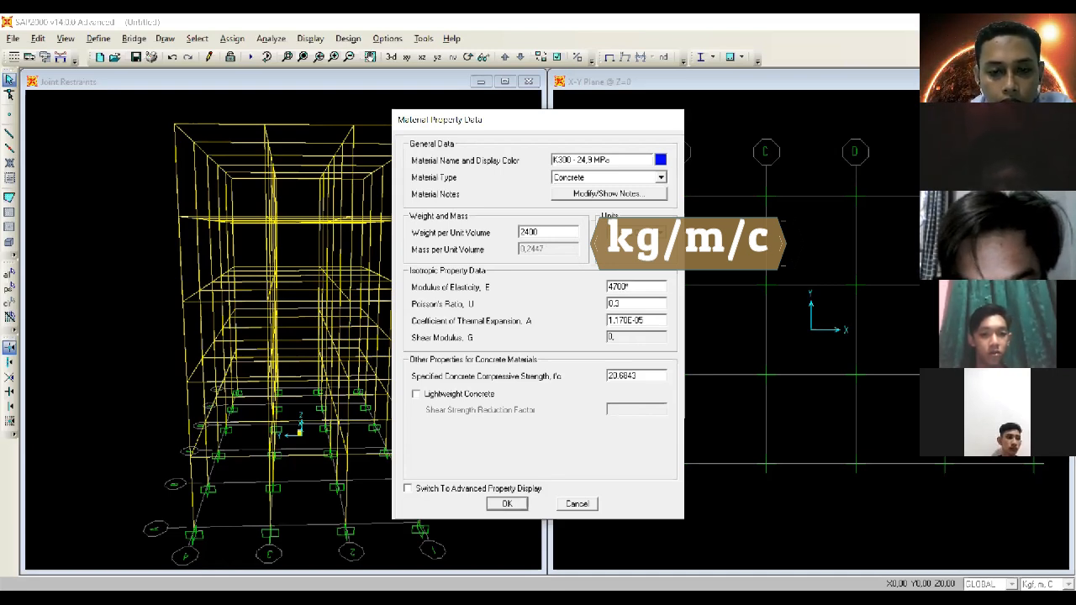
text(*2)
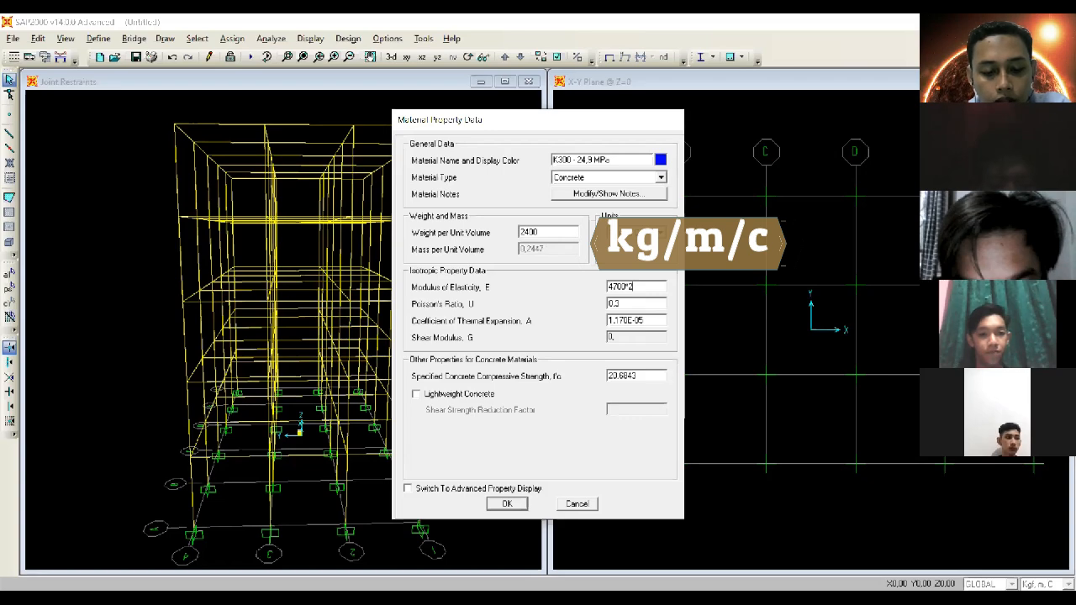
text(4.9^0.5)
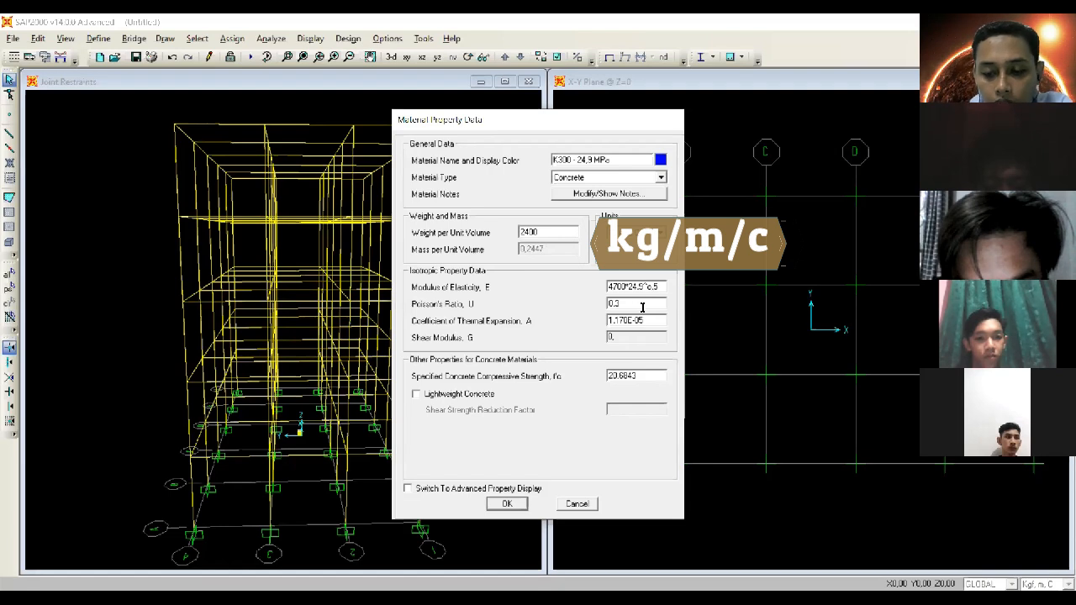
text(.5)
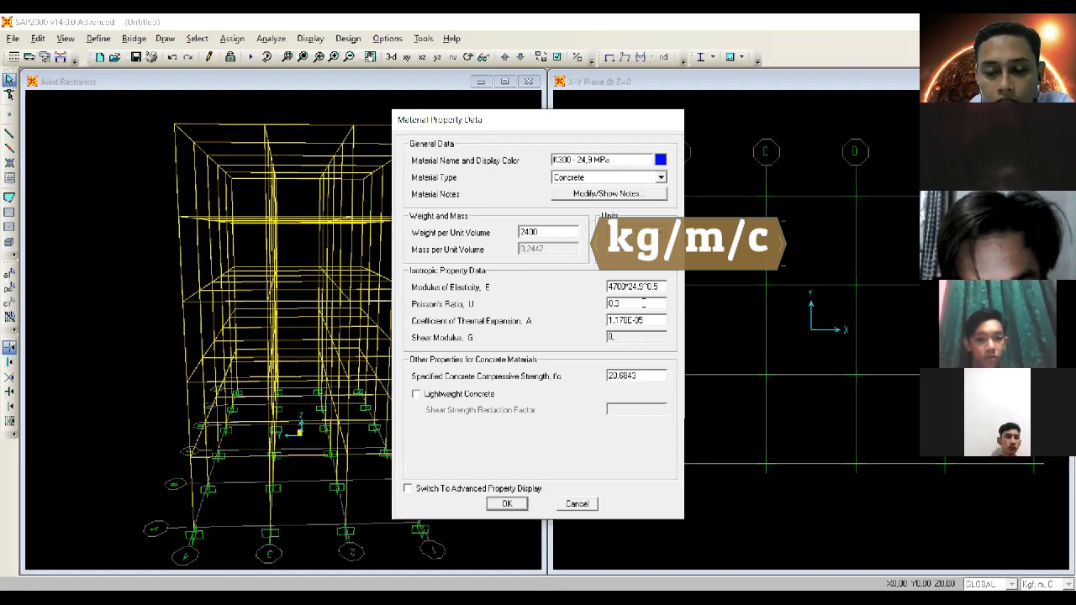
Step: Set the specified concrete compressive strength f'c to 24,9, accept the K300 material and close the material definitions
double_click(649, 376)
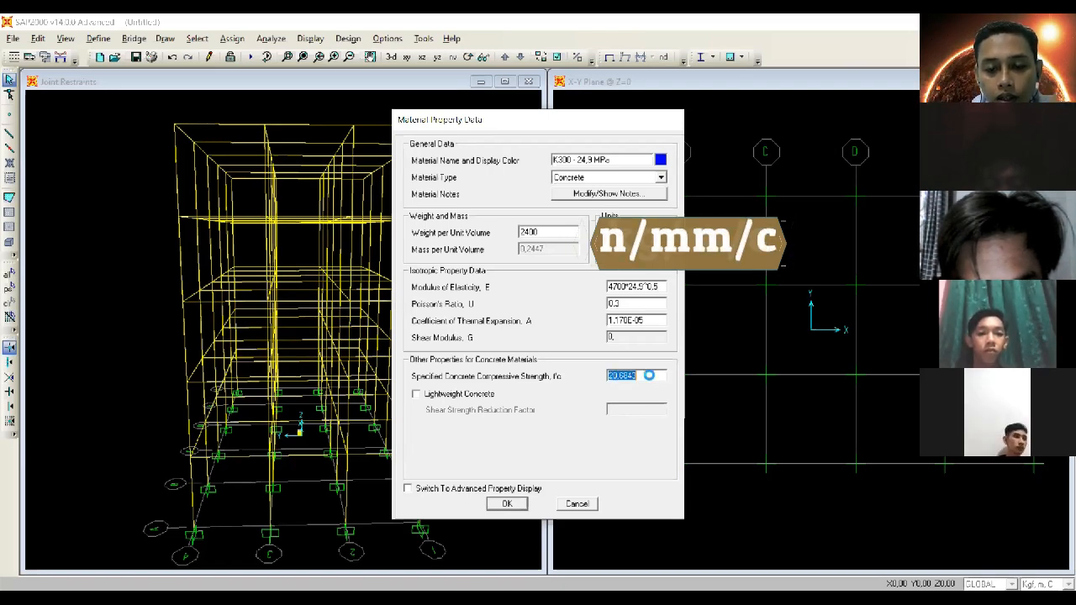
text(2)
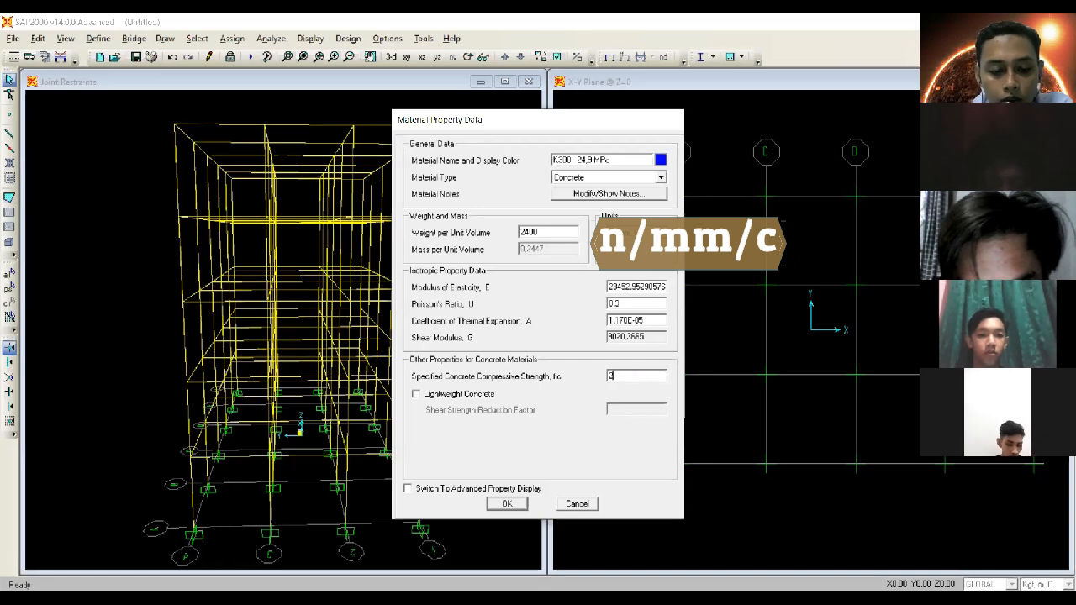
text(4,9)
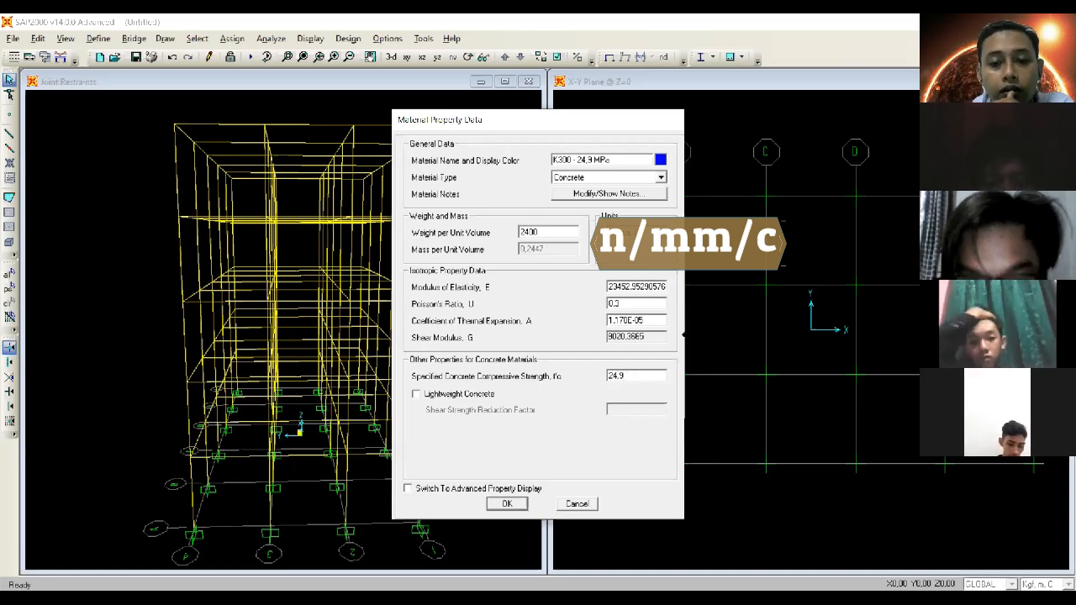
key(Return)
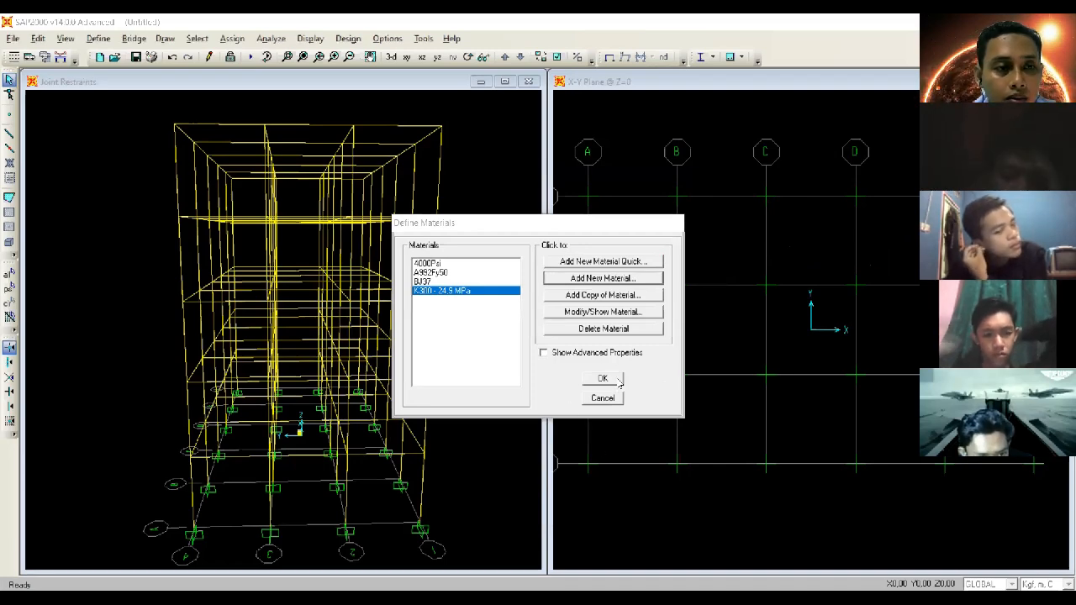
key(Escape)
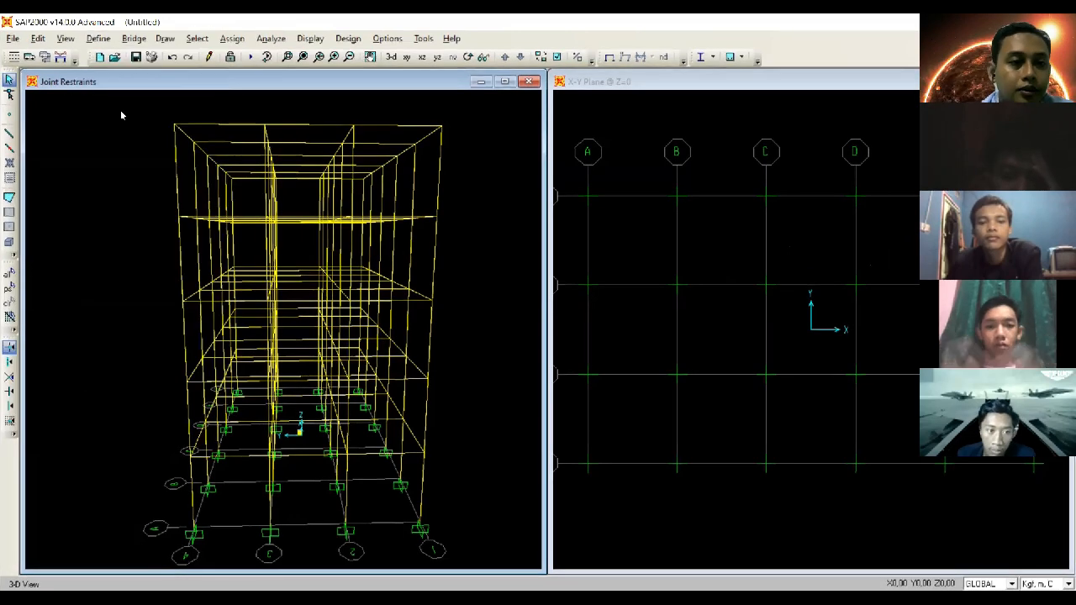
Step: Open the frame section definitions and add a new steel section of type I/Wide Flange
click(99, 40)
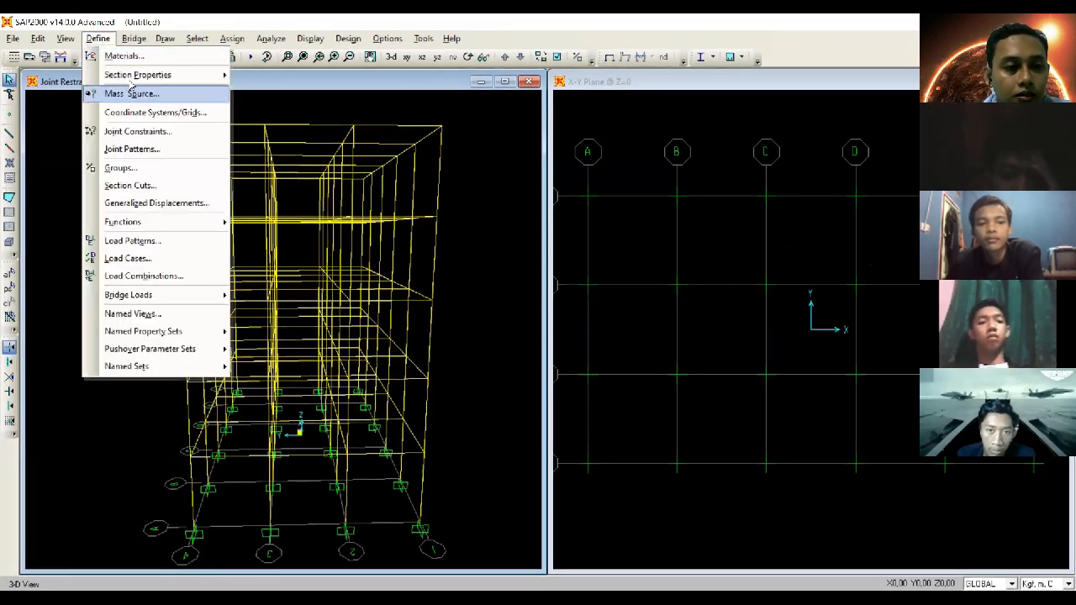
mouse_move(134, 75)
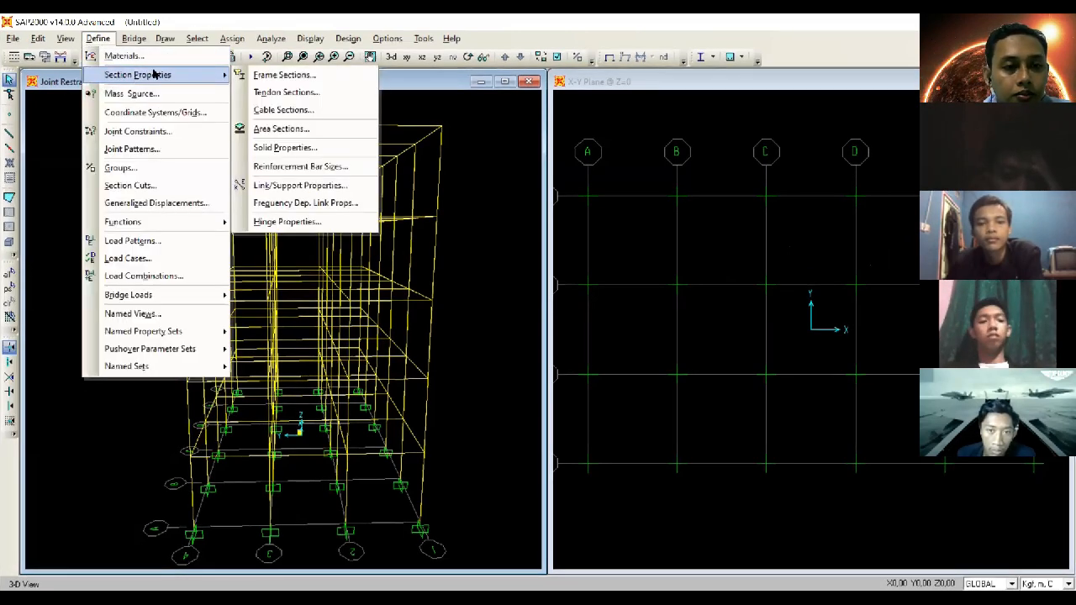
click(284, 76)
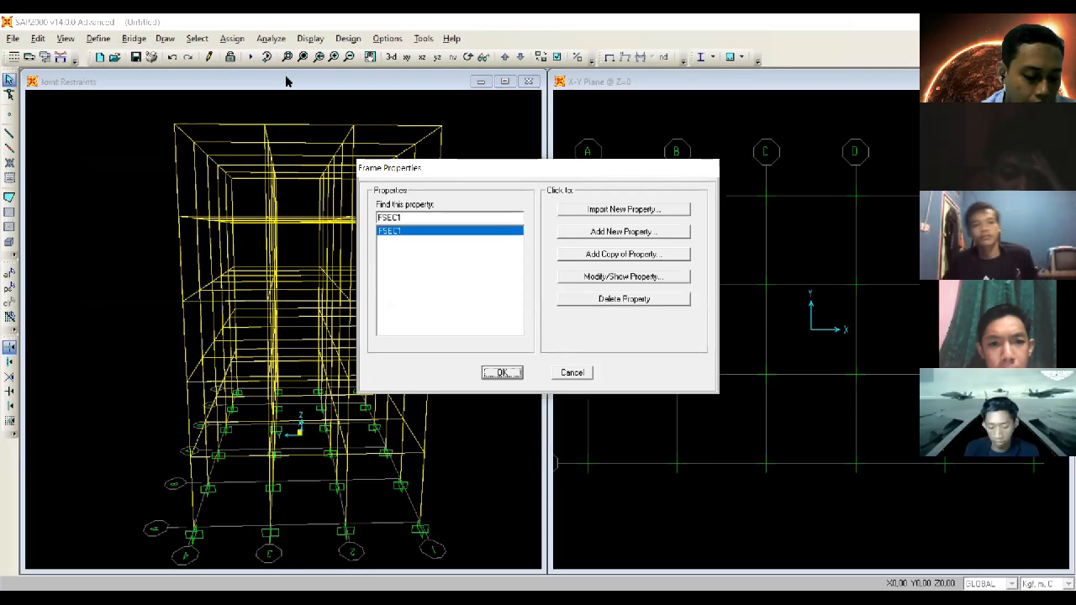
click(654, 238)
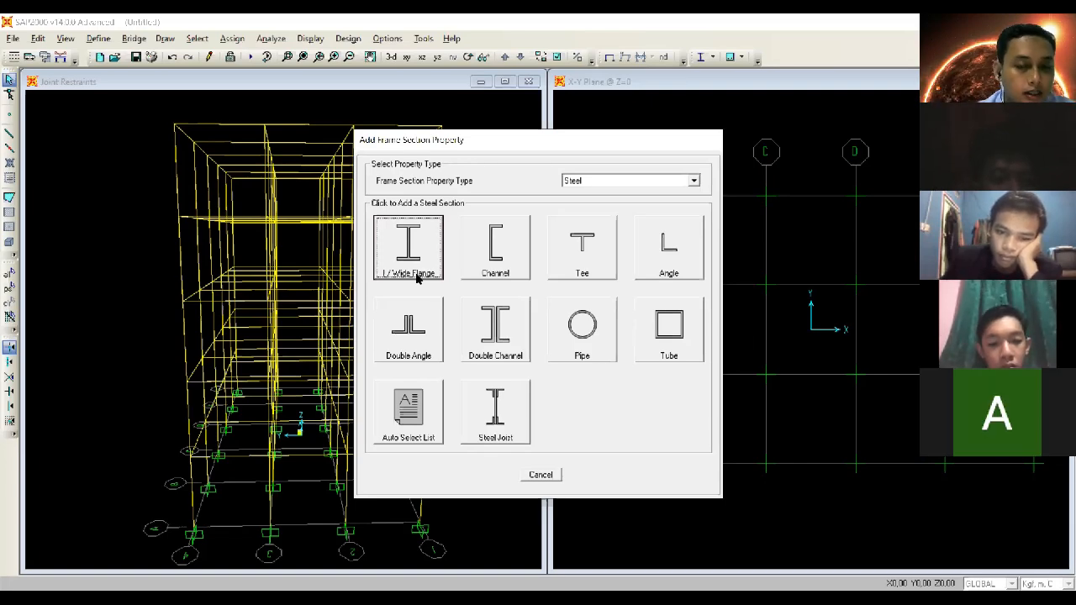
click(405, 249)
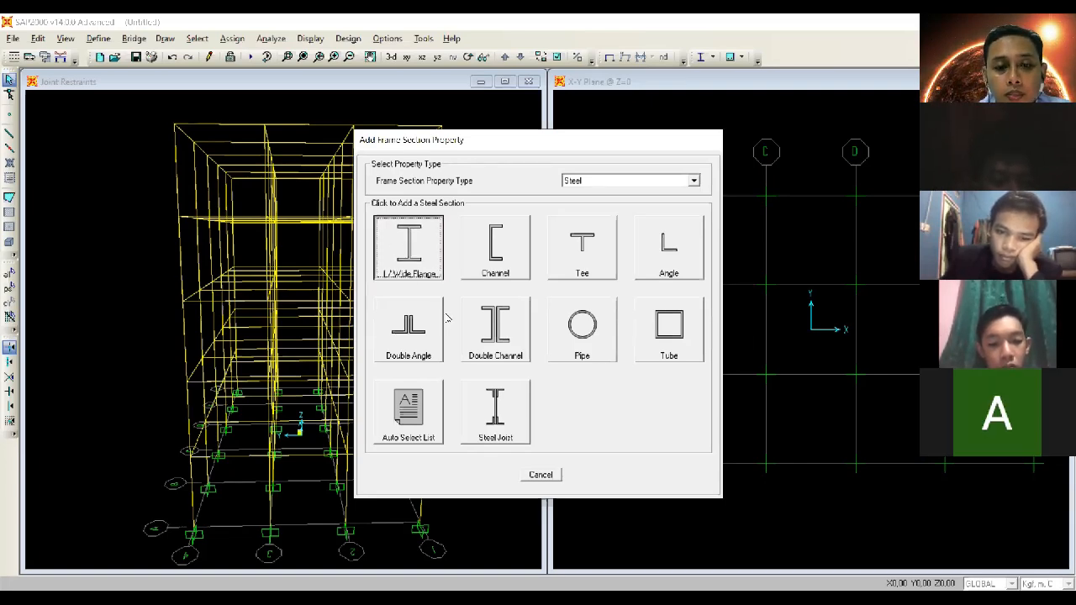
Step: Assign material BJ37 to the new wide flange section and name it "WF 300x300"
click(675, 255)
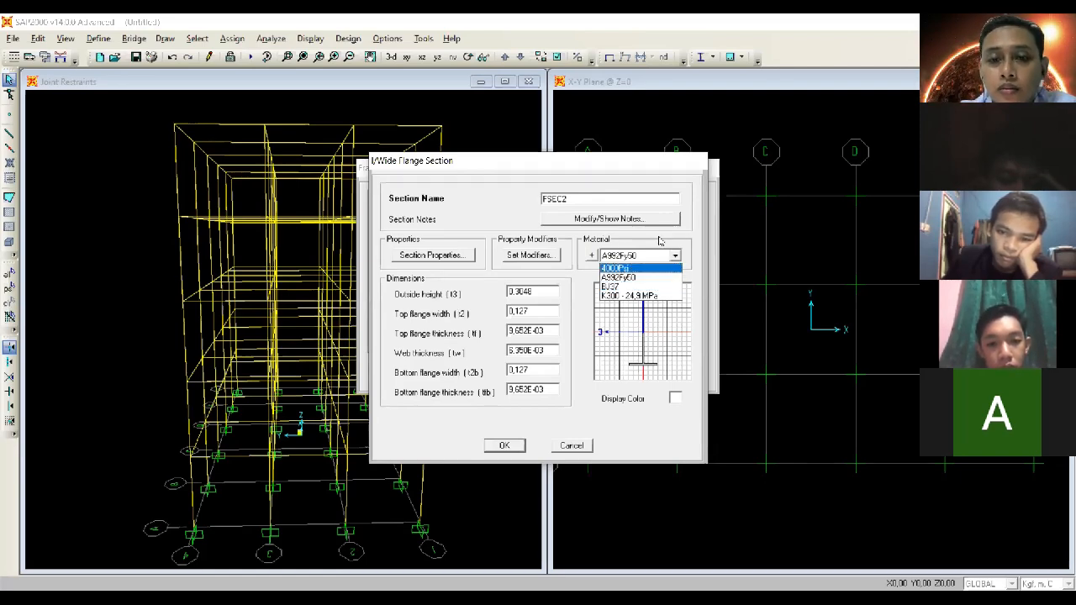
click(625, 287)
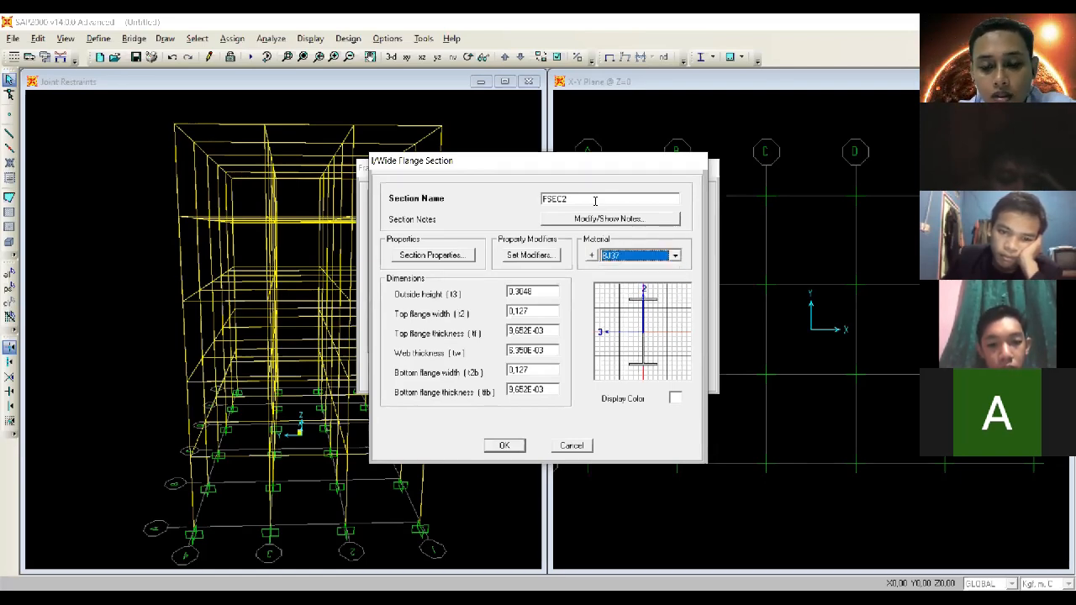
drag(596, 201, 482, 208)
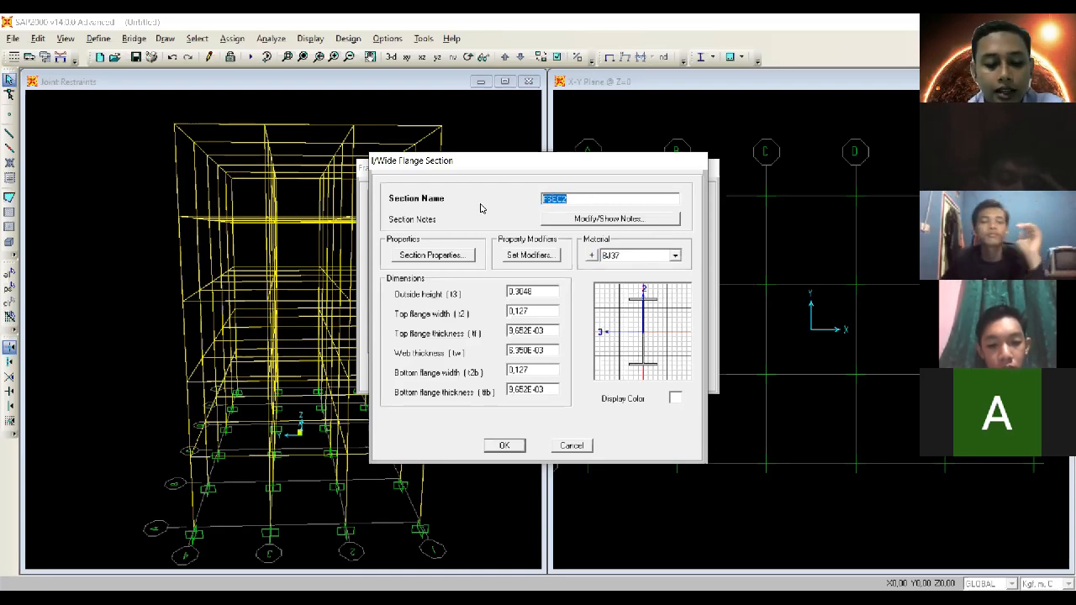
text(WF)
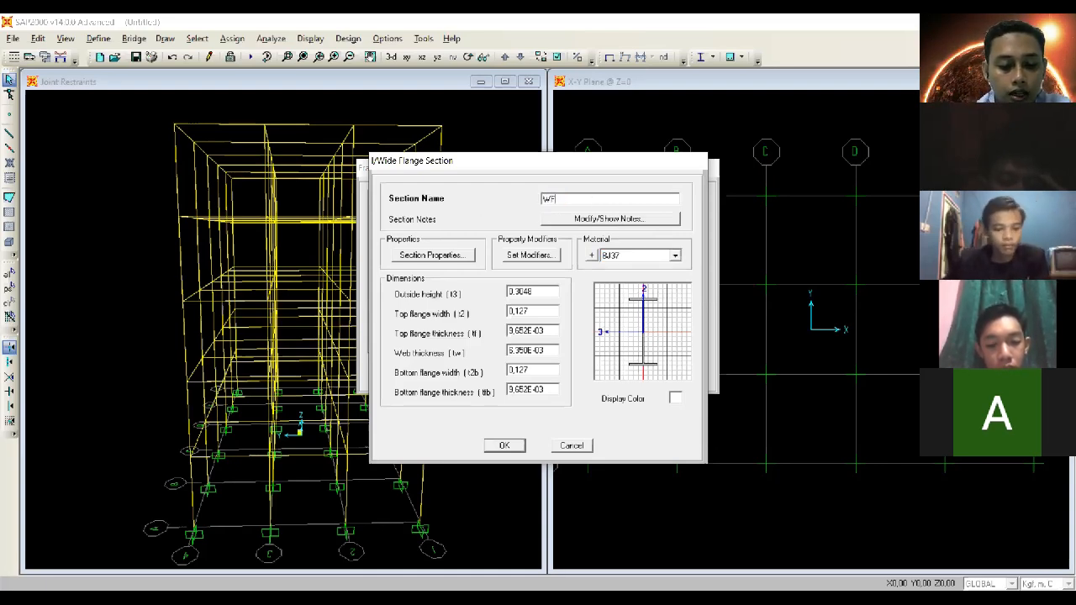
text( 300x300)
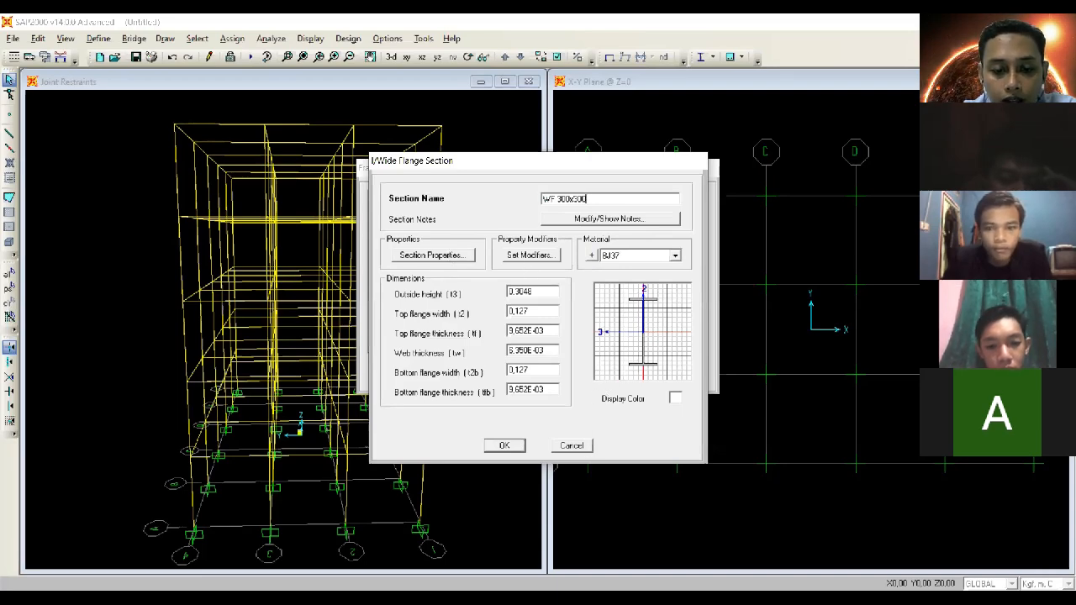
Step: Set WF 300x300's outside height and top flange width to 0,3, top flange thickness to 0,015 and web thickness to 0,01
click(412, 599)
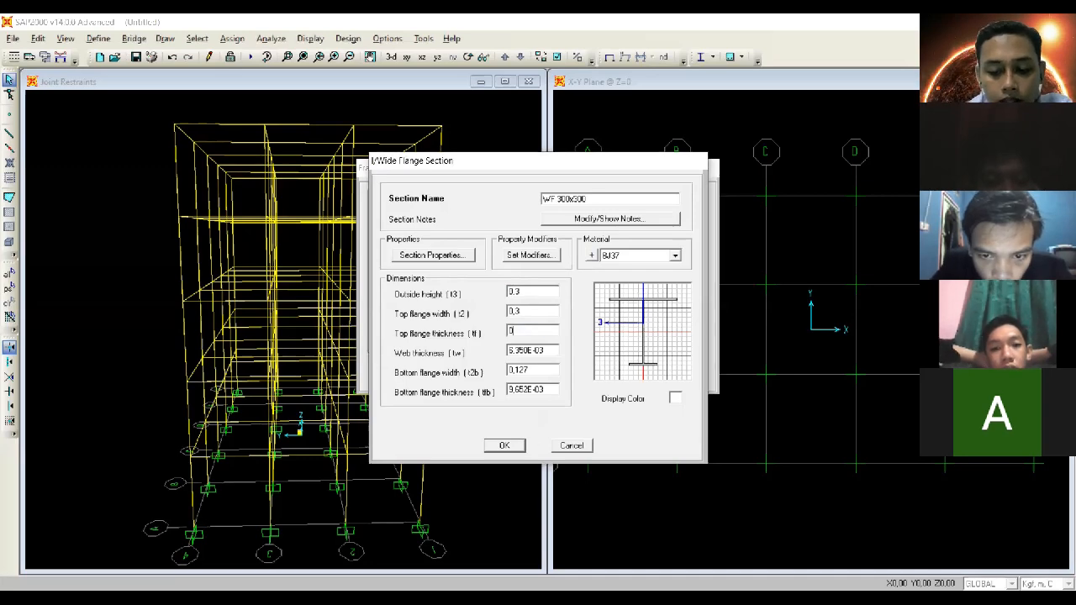
text(,015)
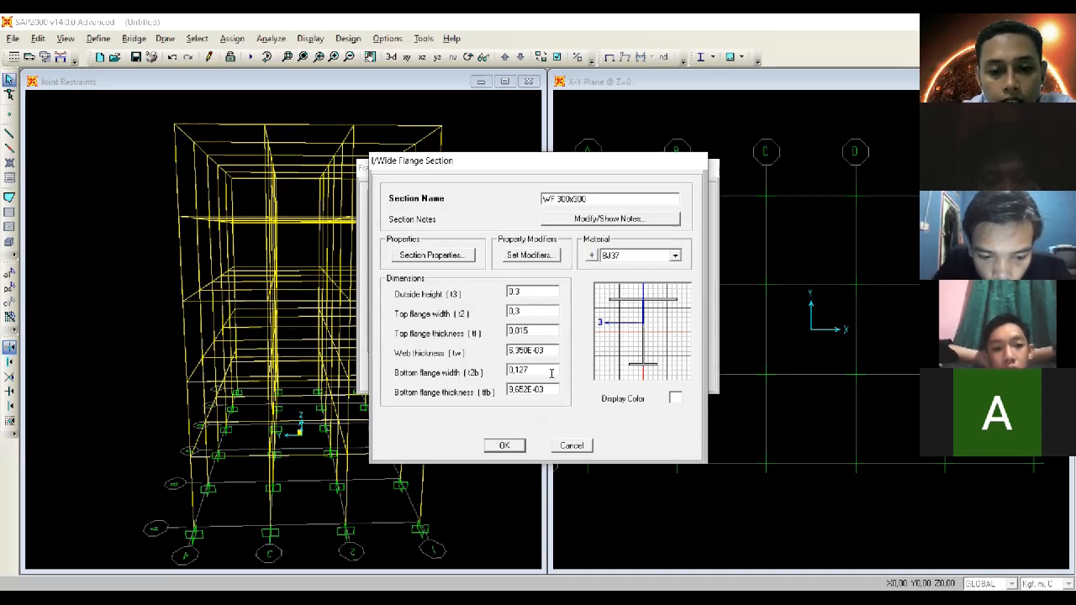
double_click(551, 350)
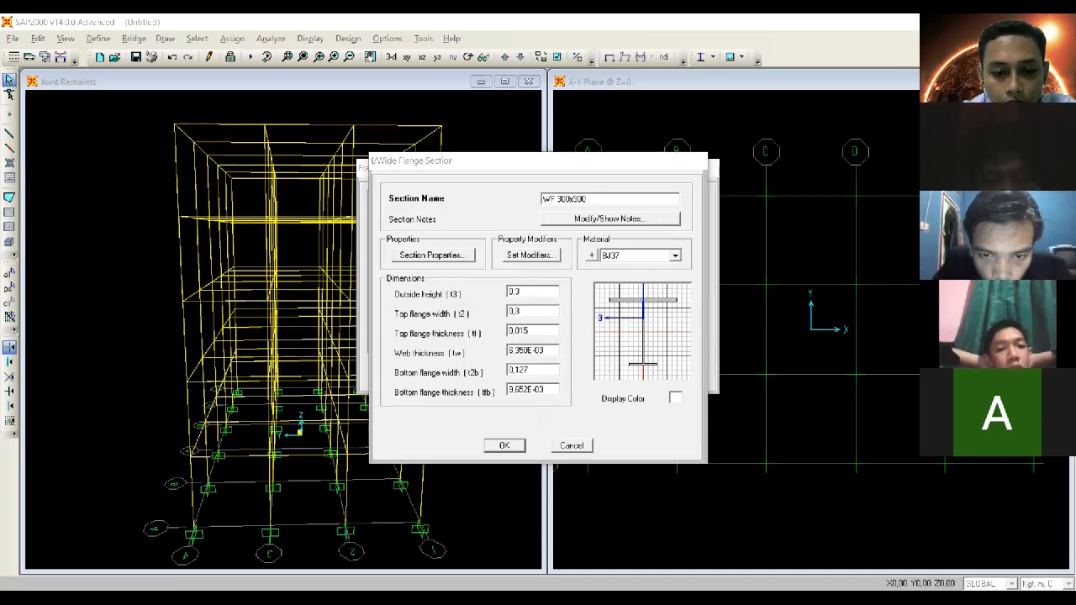
key(alt+Tab)
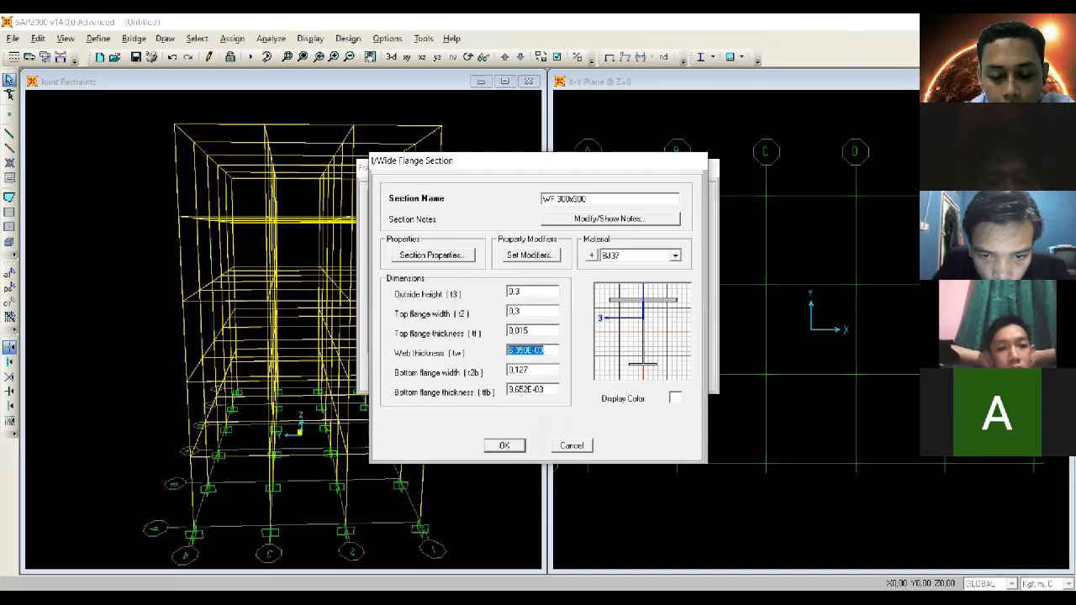
text(0,01)
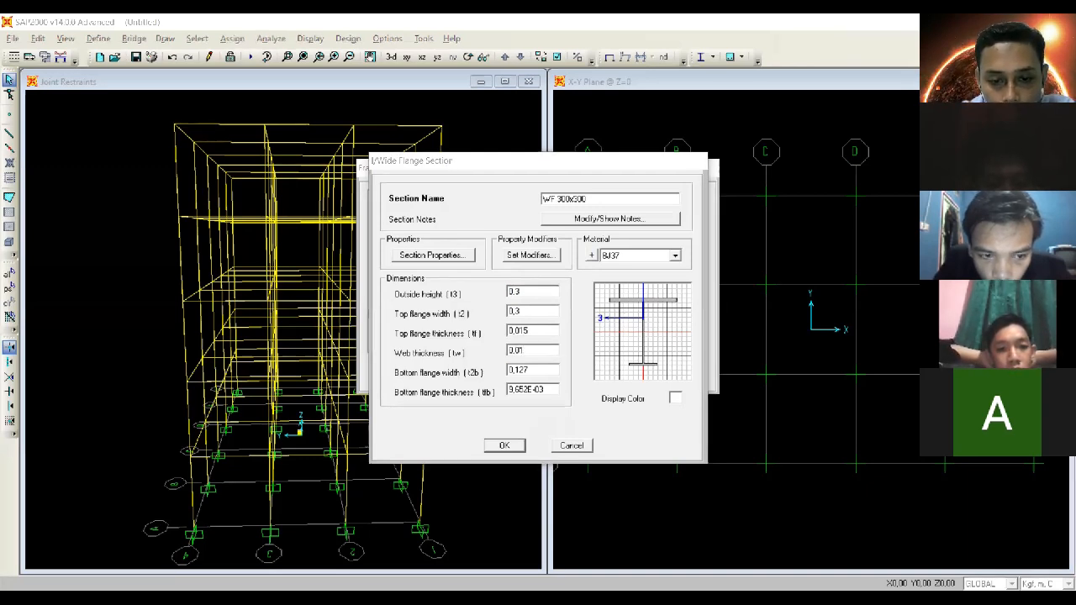
Step: Set WF 300x300's bottom flange width to 0,03 and its bottom flange thickness to 0,015
key(Tab)
text(0,)
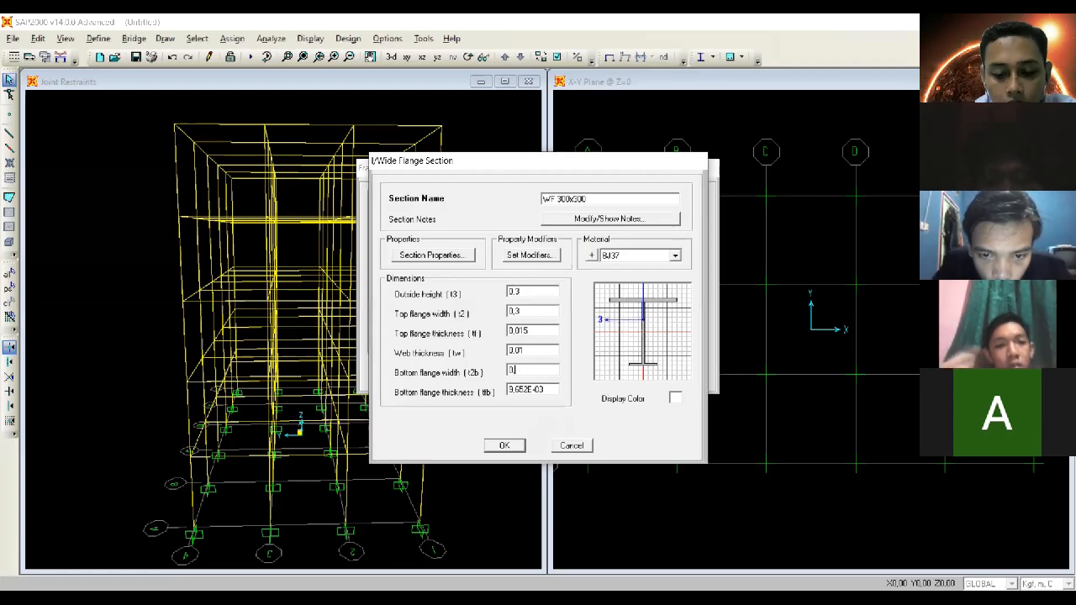
text(03)
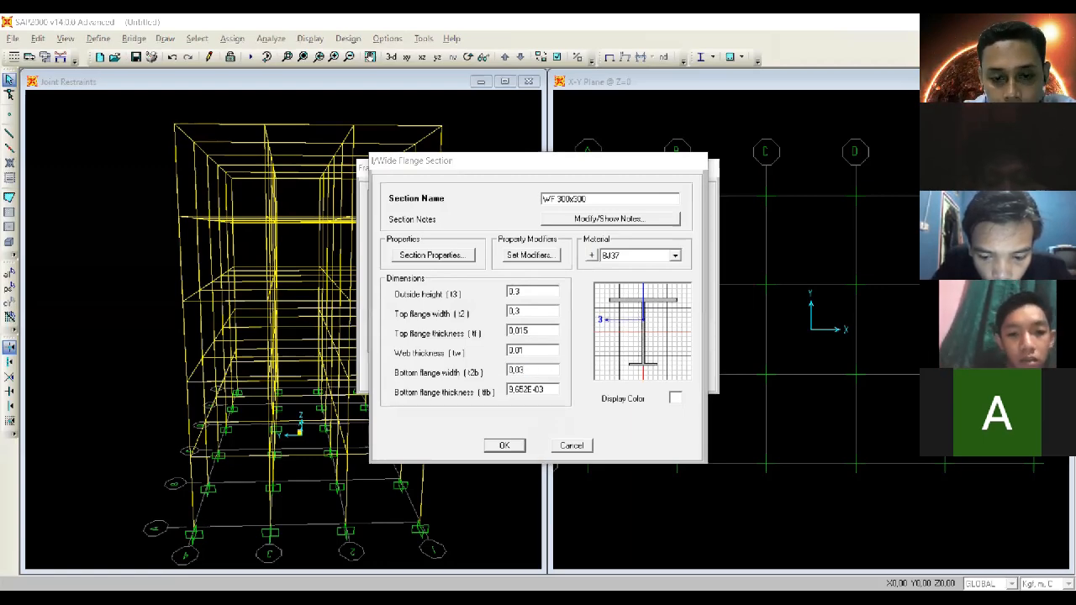
double_click(555, 389)
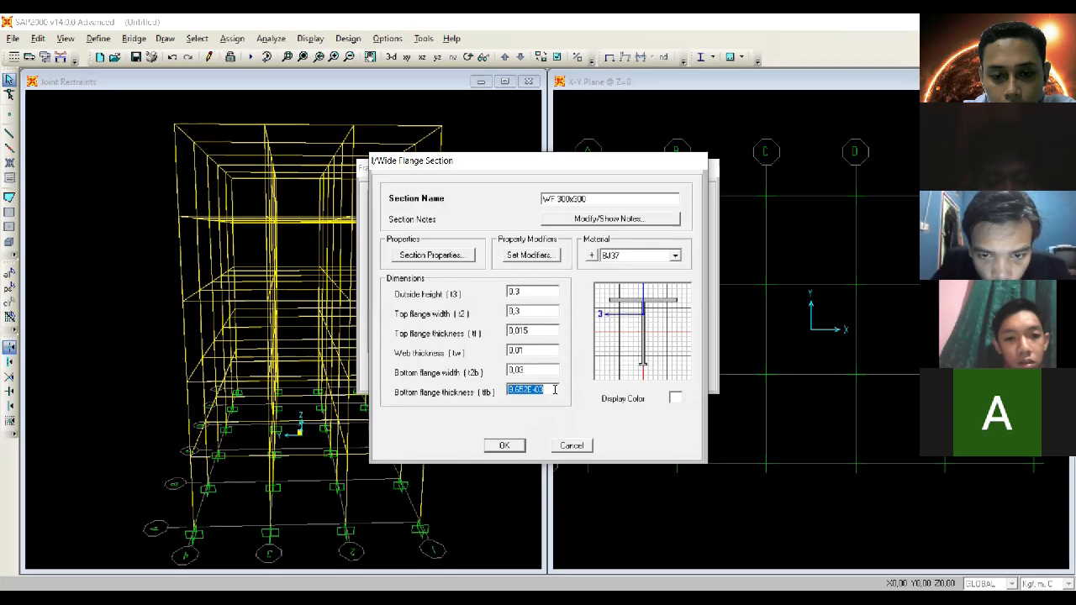
text(0,015)
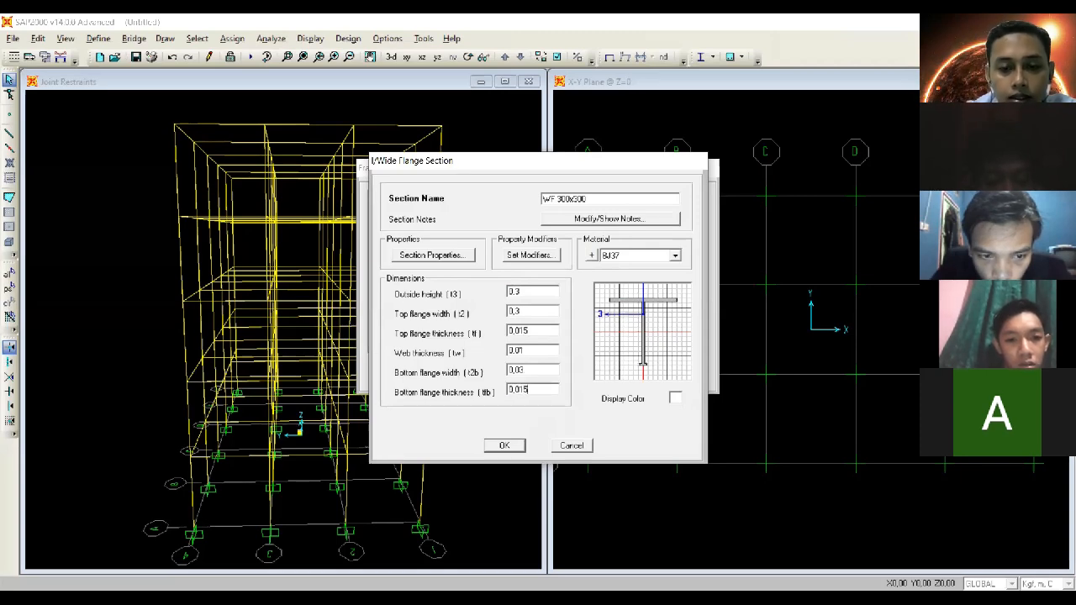
Step: Correct WF 300x300's bottom flange width to 0,3 and accept the section
double_click(542, 311)
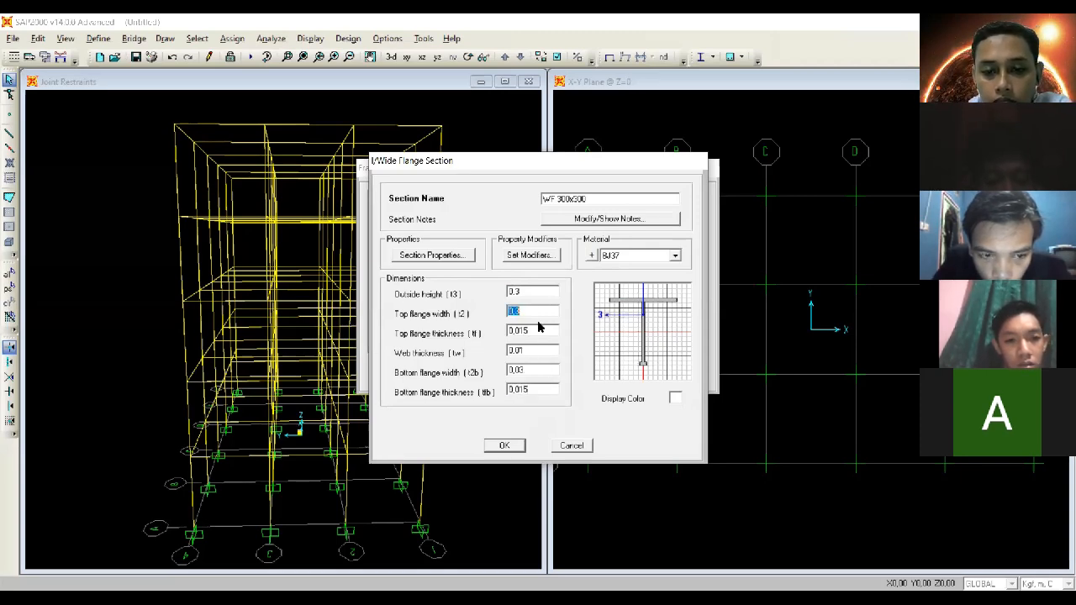
double_click(536, 330)
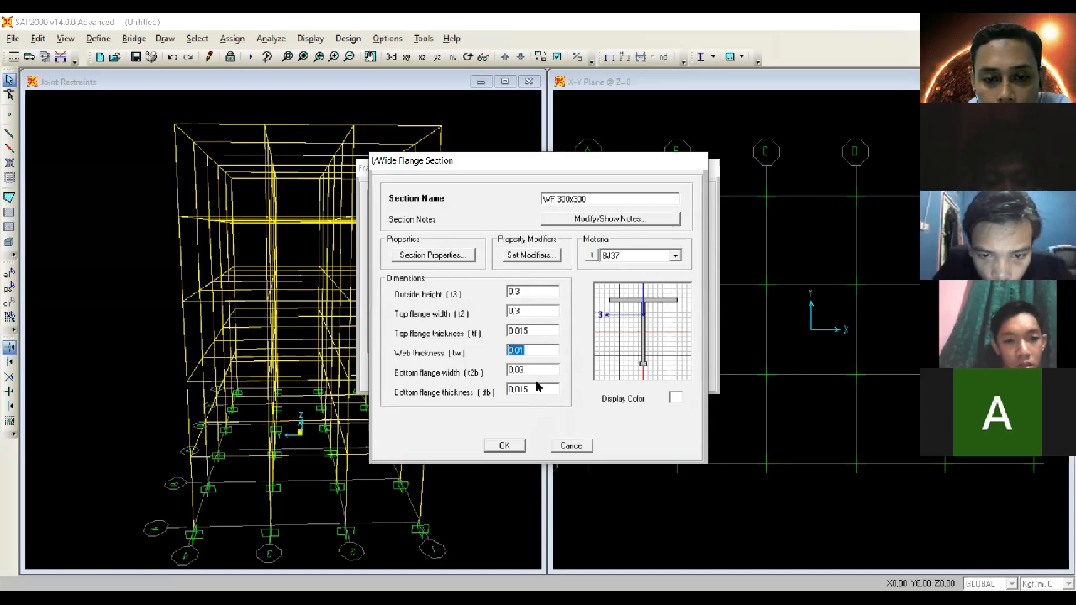
key(Tab)
key(Tab)
click(520, 370)
click(522, 372)
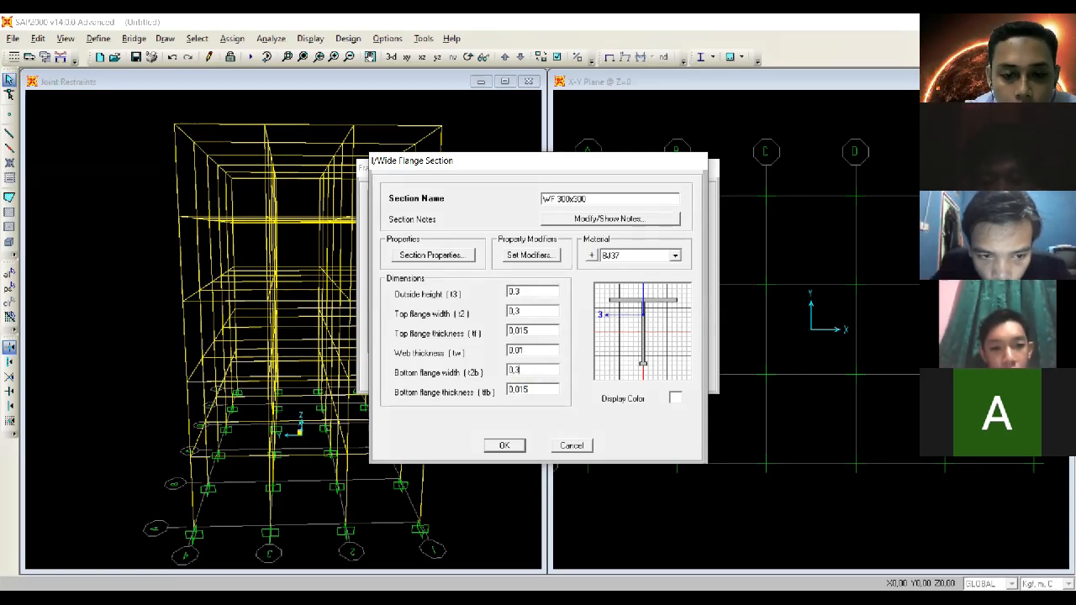
click(539, 349)
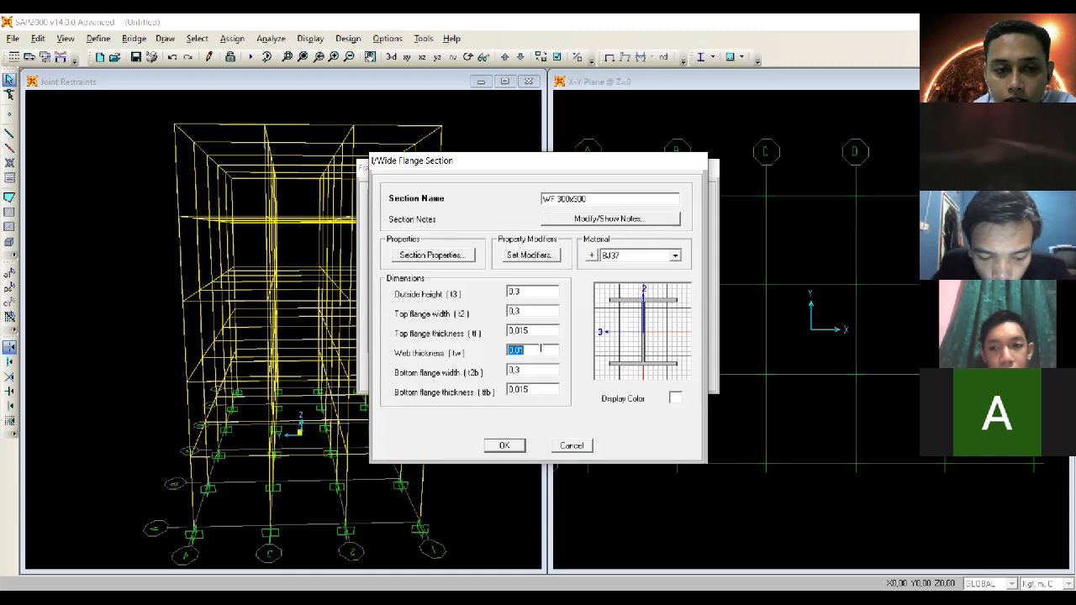
click(504, 446)
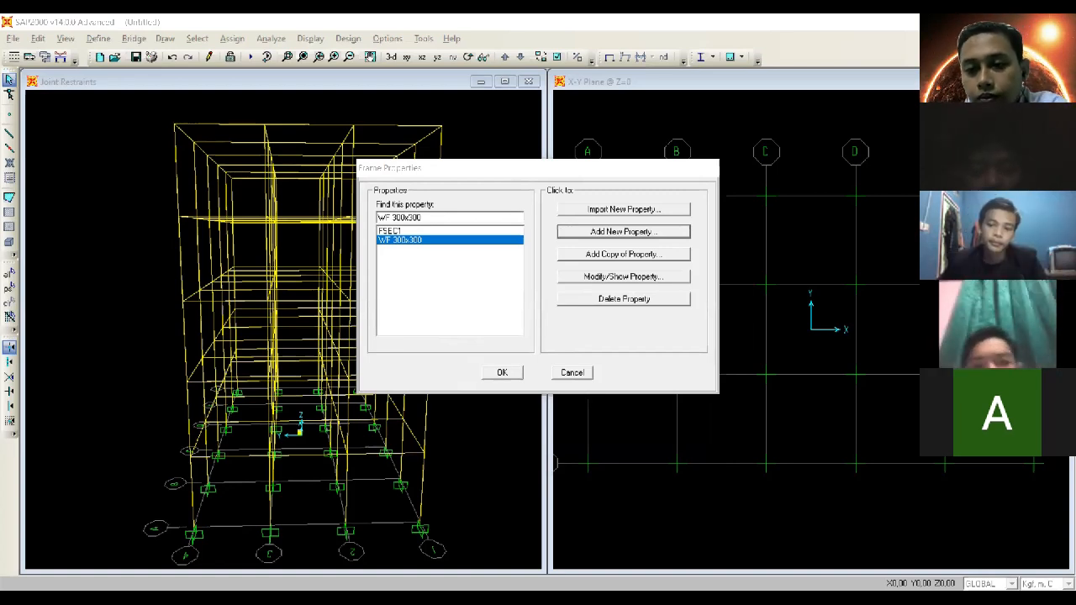
Step: Add another steel I/Wide Flange section named "EF 300x150" with material BJ37
click(609, 231)
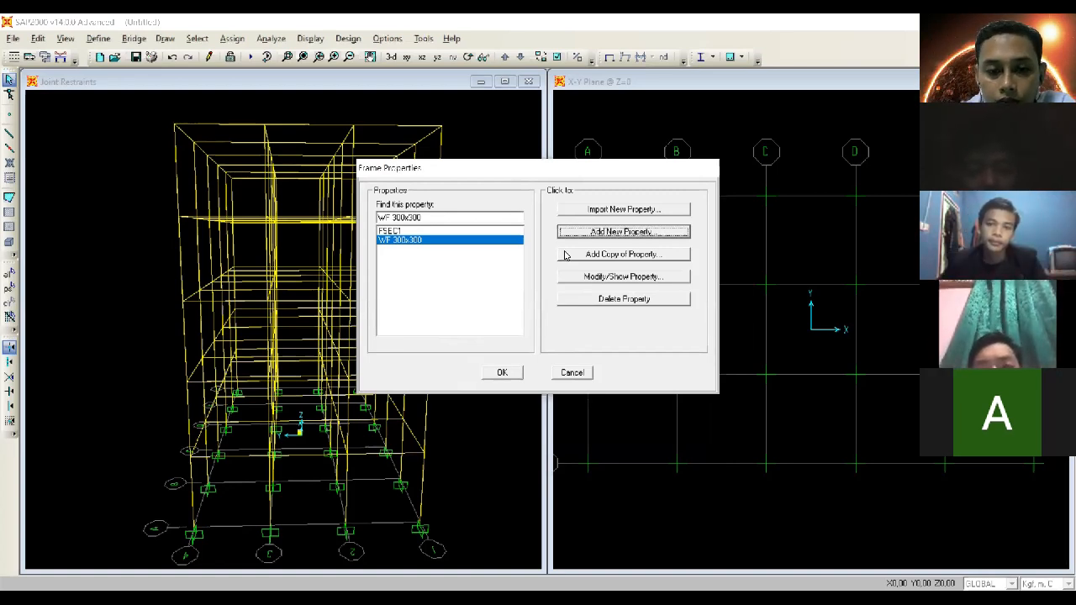
click(629, 233)
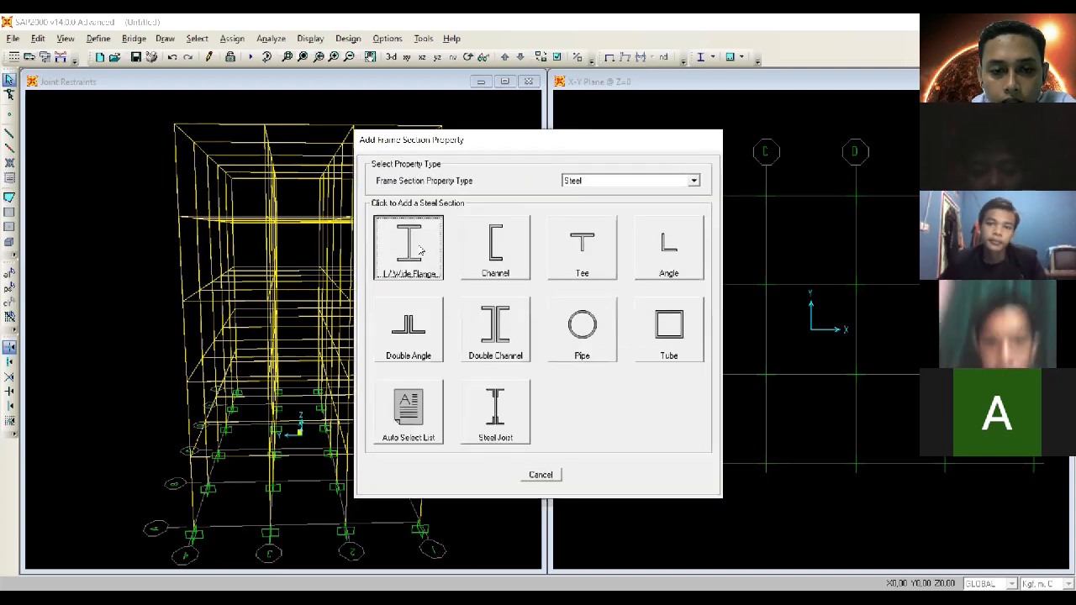
key(Return)
double_click(606, 196)
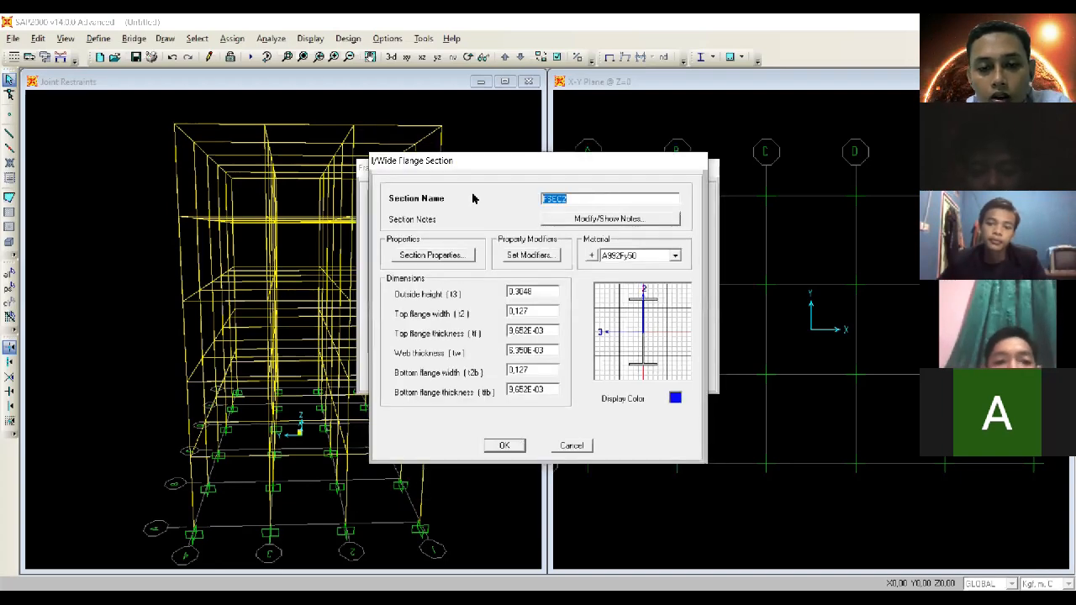
text(EF 300x150)
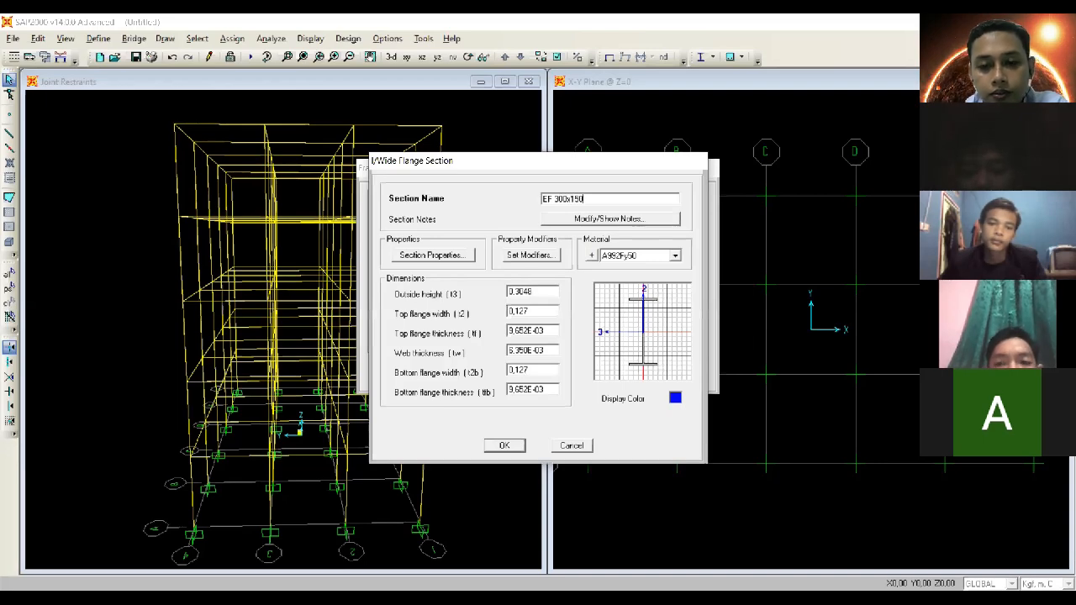
click(675, 255)
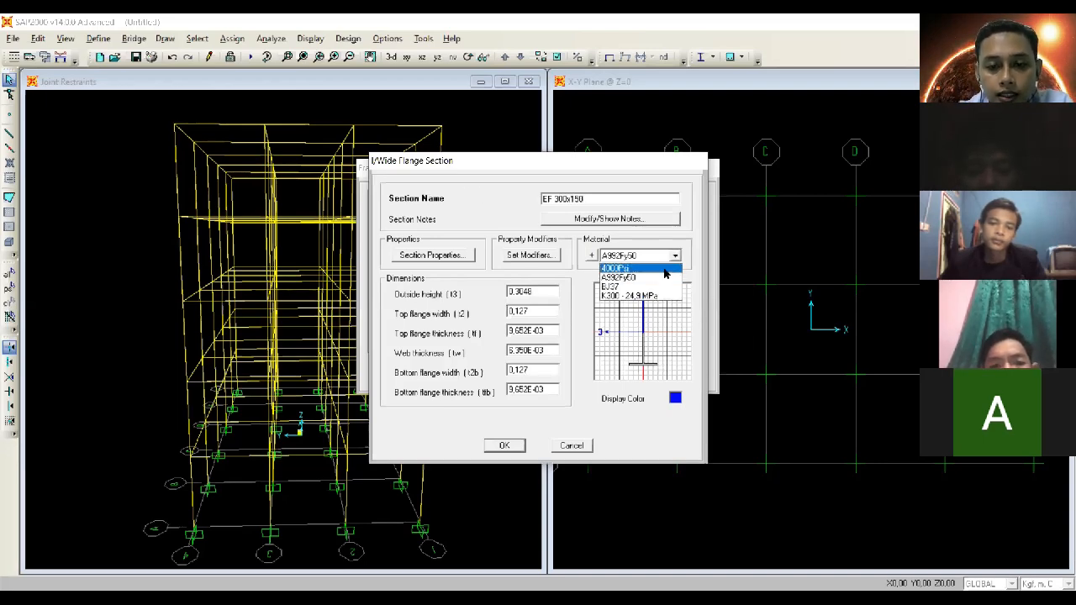
click(622, 287)
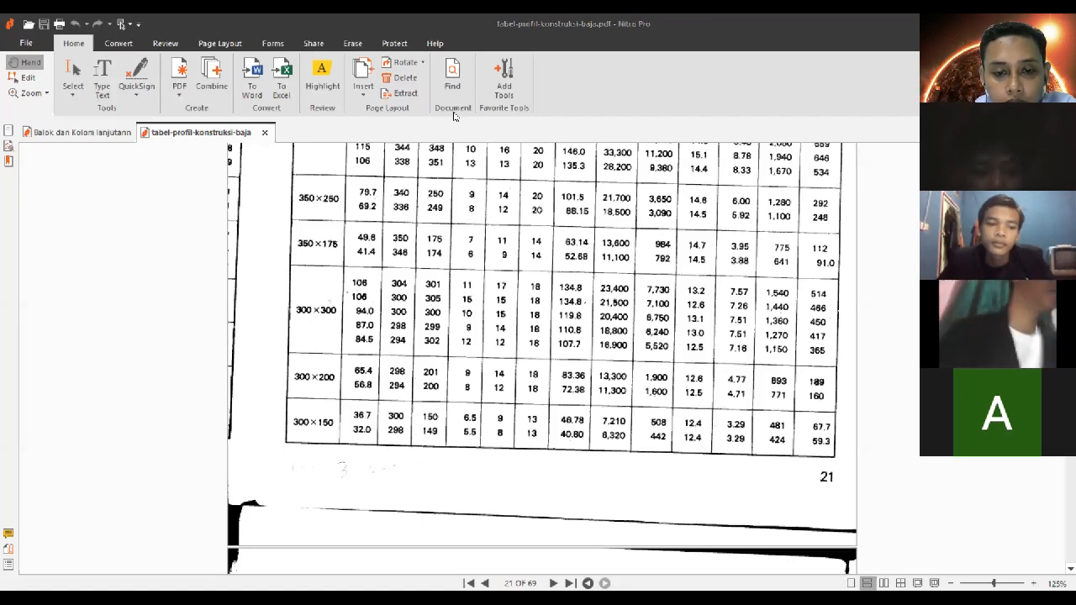
Step: Set EF 300x150's outside height to 0,3, top flange width to 0,15 and top flange thickness to 0,009, following the profile table
mouse_move(314, 406)
mouse_down()
mouse_move(280, 428)
mouse_move(333, 447)
mouse_move(303, 399)
mouse_up()
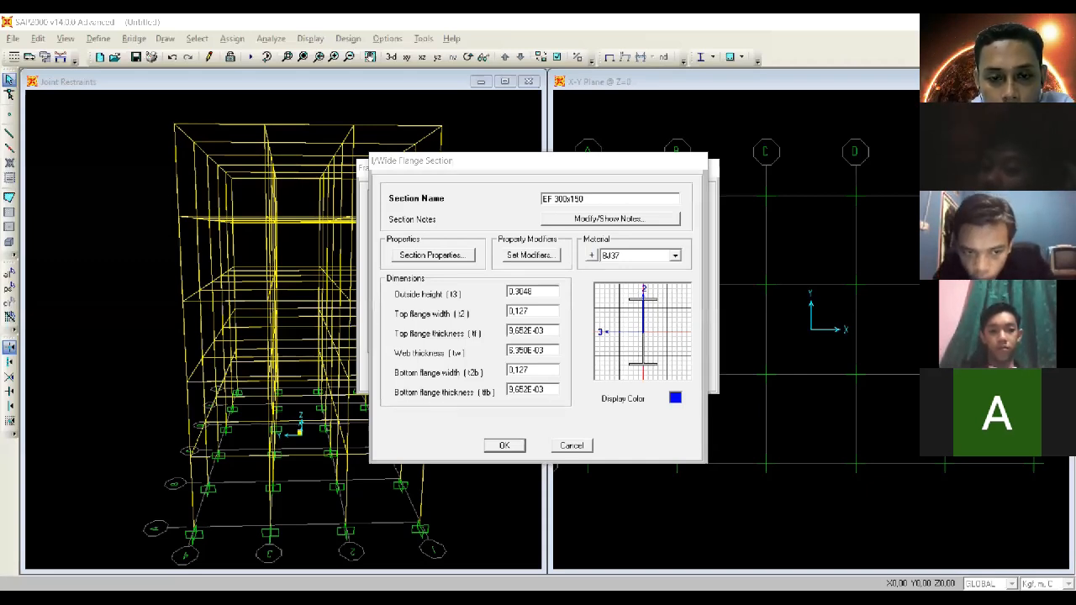
double_click(544, 295)
text(0,3)
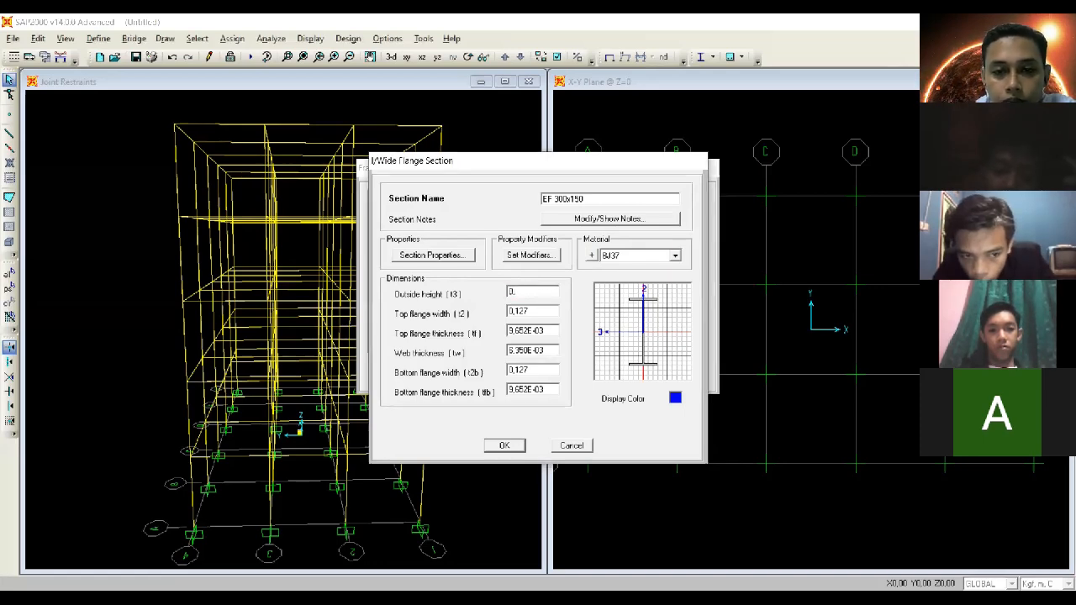
double_click(544, 313)
text(0,15)
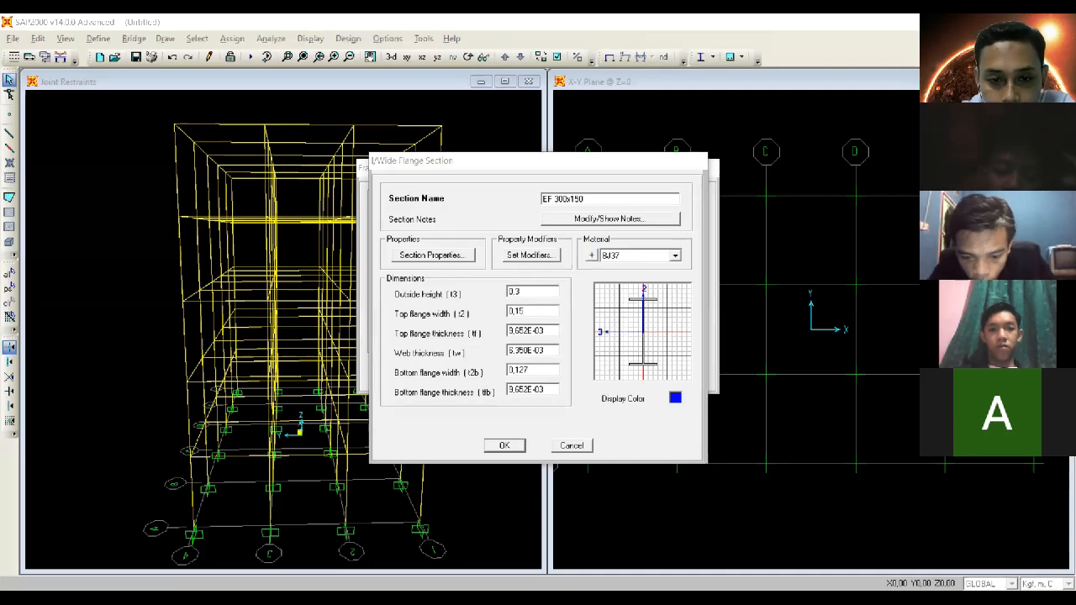
double_click(547, 332)
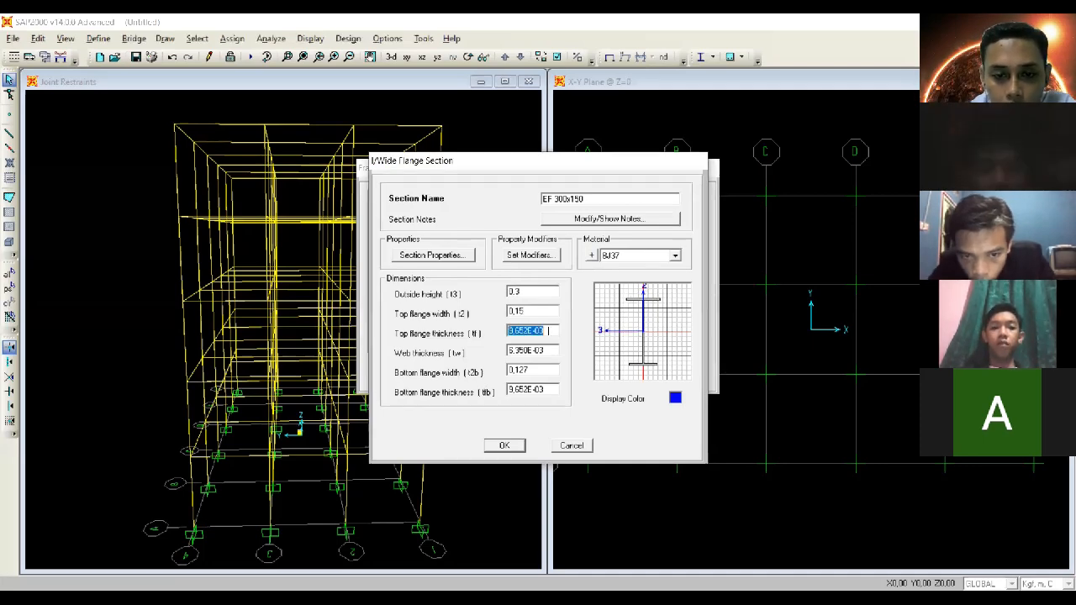
text(0,09)
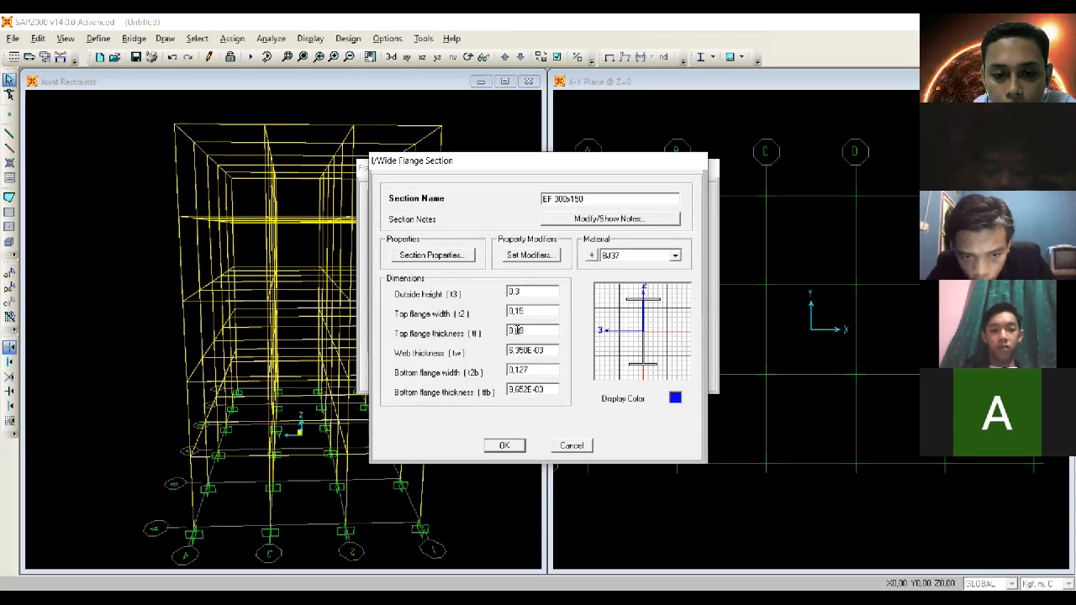
text(0)
Step: Set EF 300x150's web thickness to 0,0065, consulting the steel profile table for the value
double_click(542, 350)
key(alt+Tab)
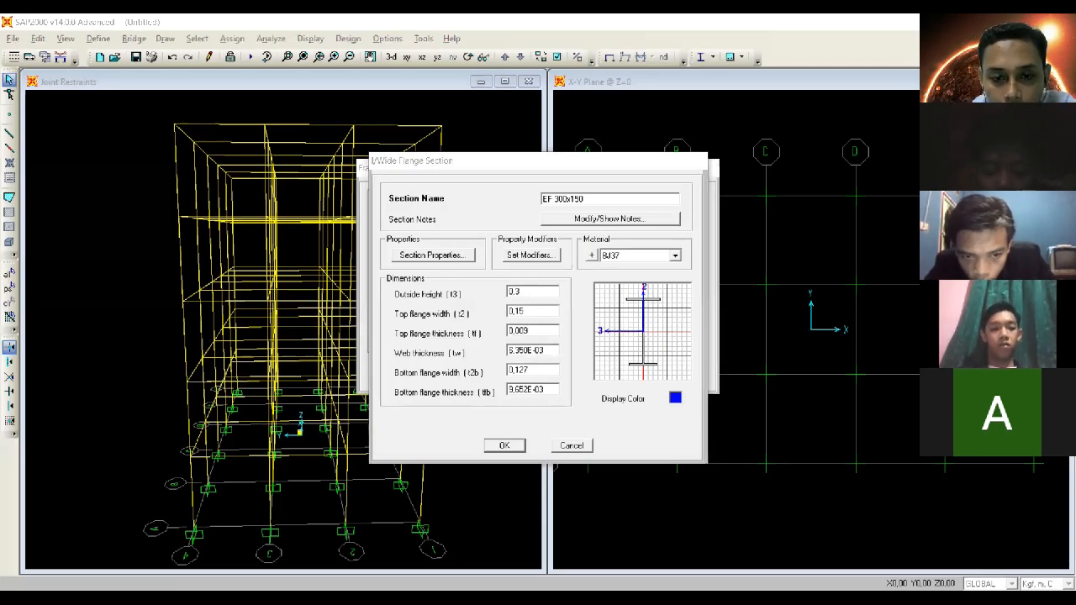
key(alt+Tab)
text(0,065)
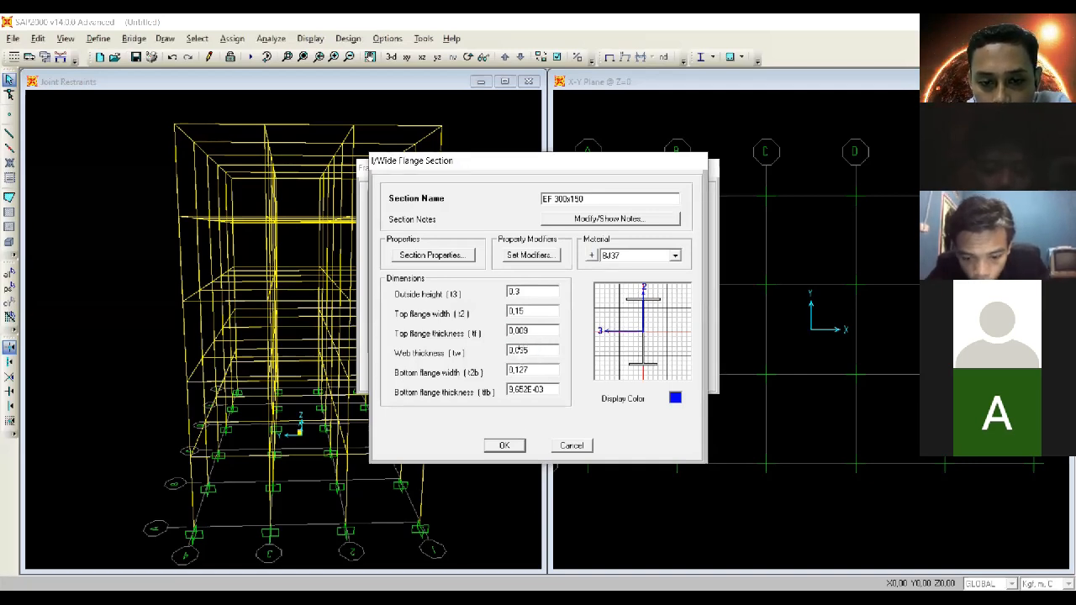
click(523, 350)
text(06)
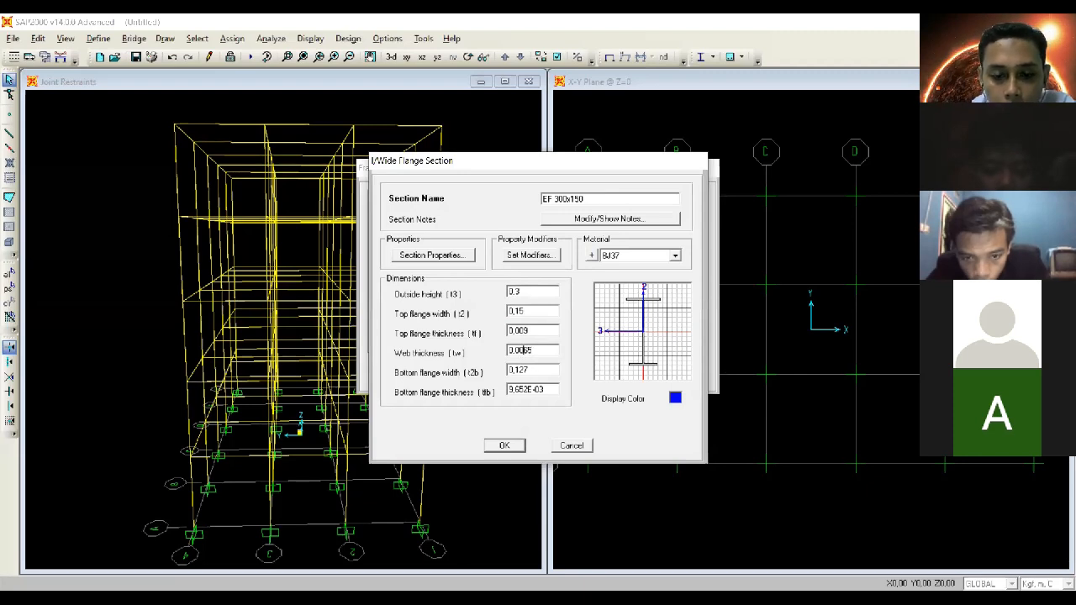
Step: Set EF 300x150's bottom flange width to 0,15 and bottom flange thickness to 0,009, and accept the section
key(alt+Tab)
double_click(535, 371)
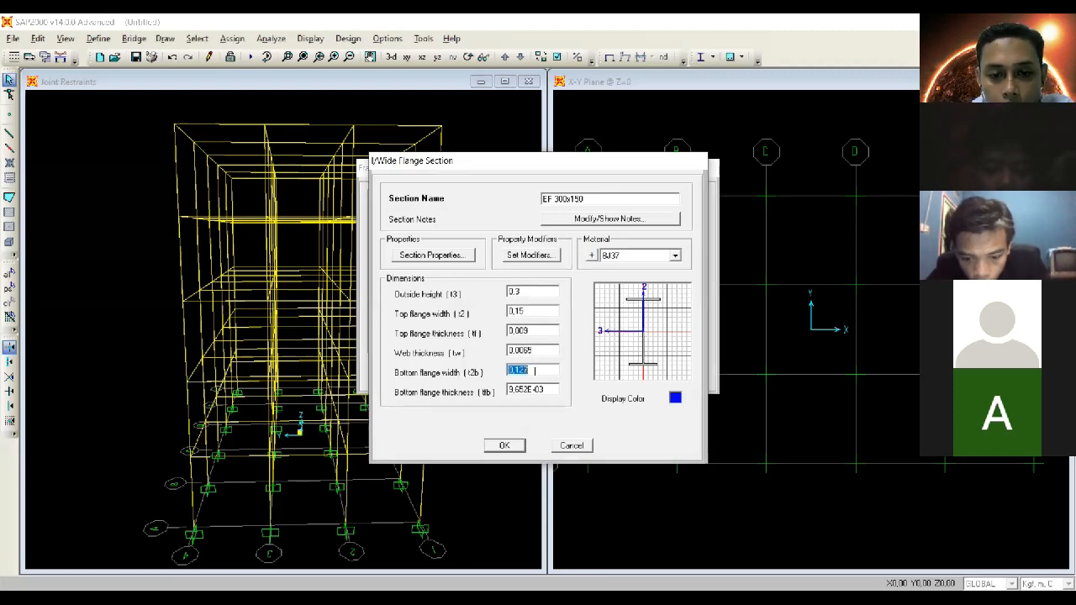
text(0,1)
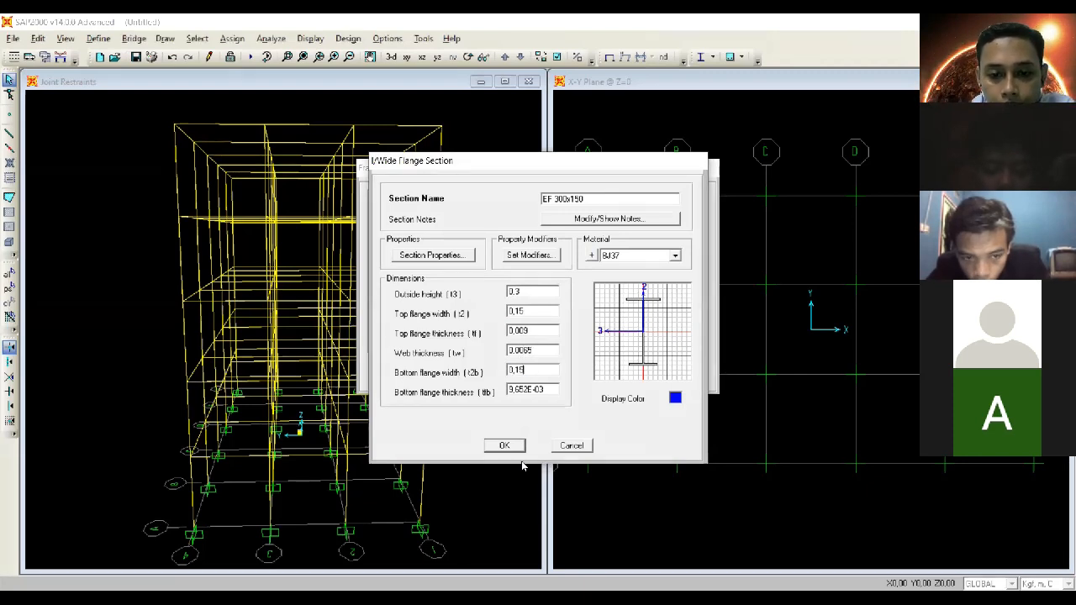
key(alt+Tab)
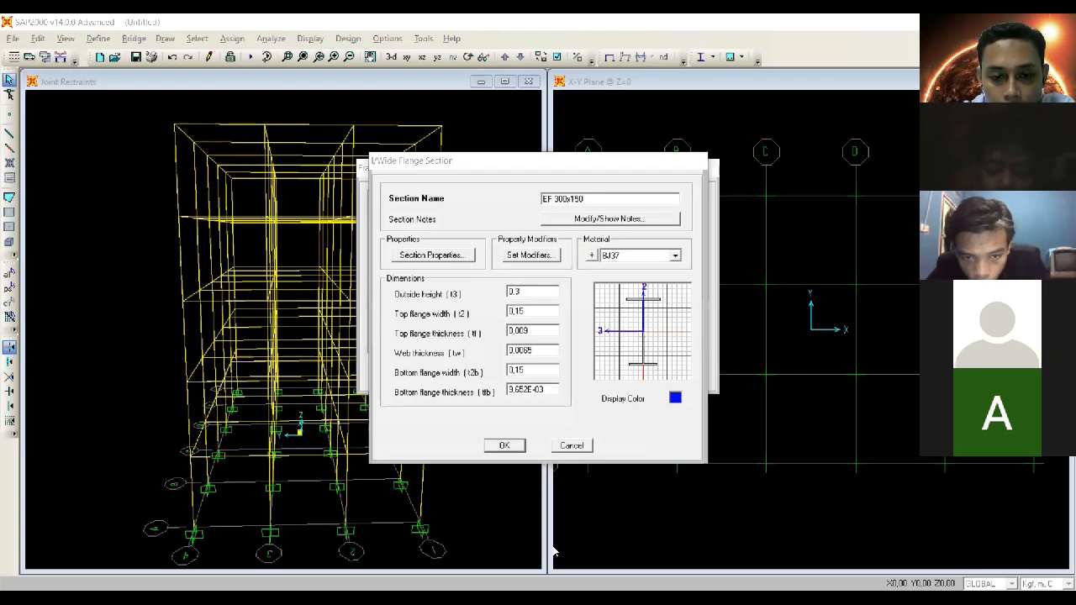
double_click(550, 389)
text(0)
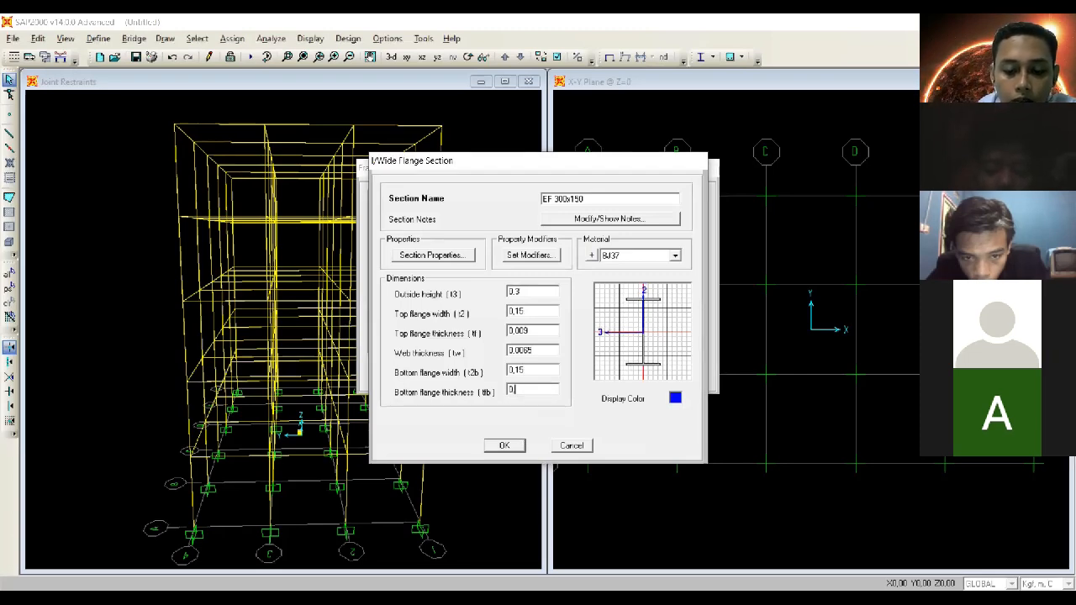
text(,009)
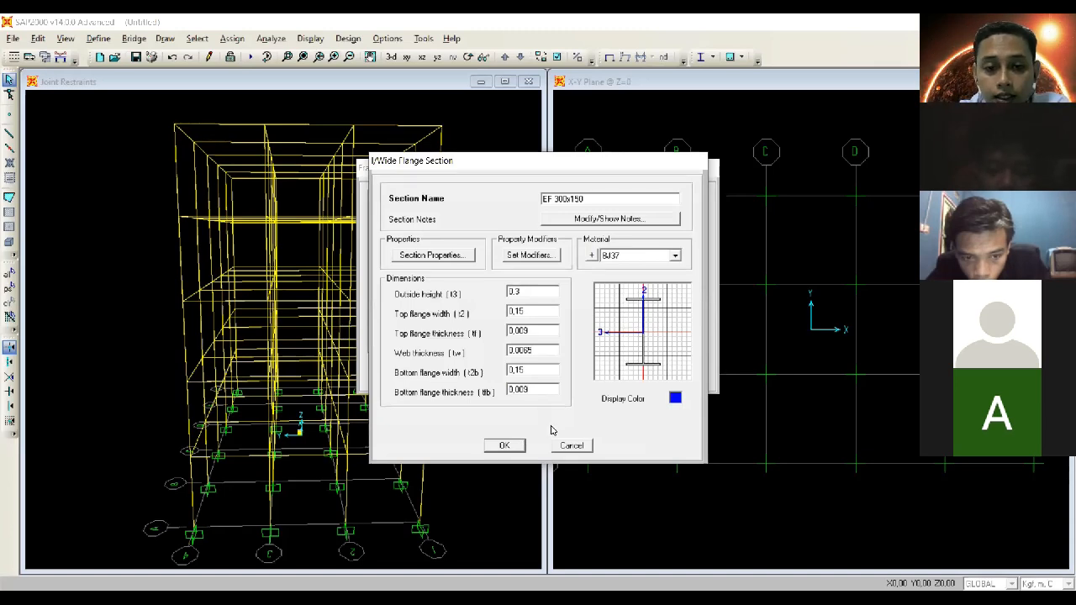
click(509, 447)
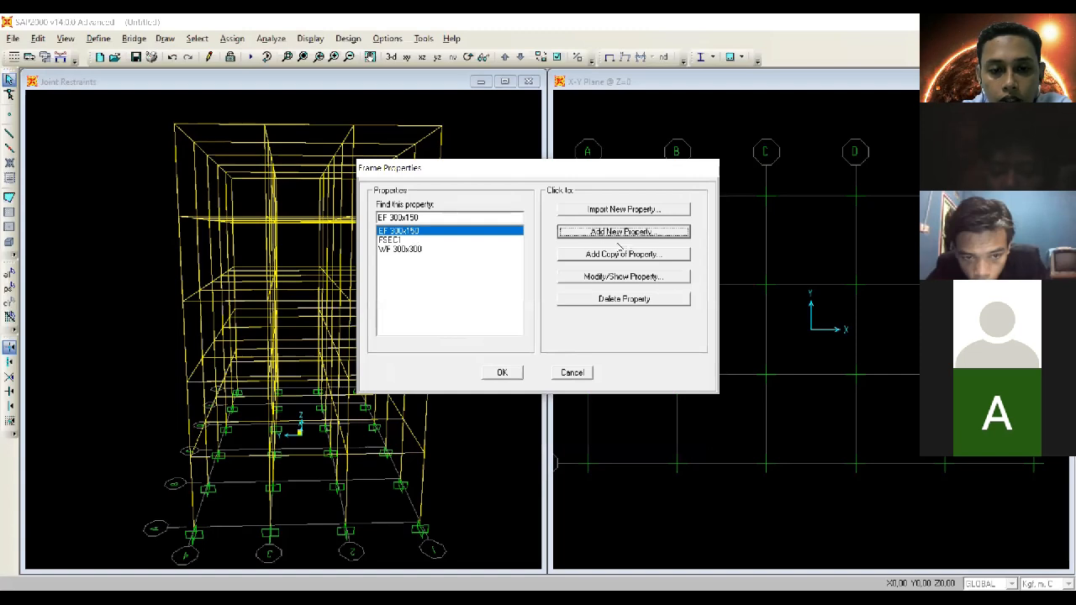
Step: Rename the EF 300x150 frame section as "WF 300x150" and accept the change
click(626, 277)
double_click(545, 198)
text(WF 300x150)
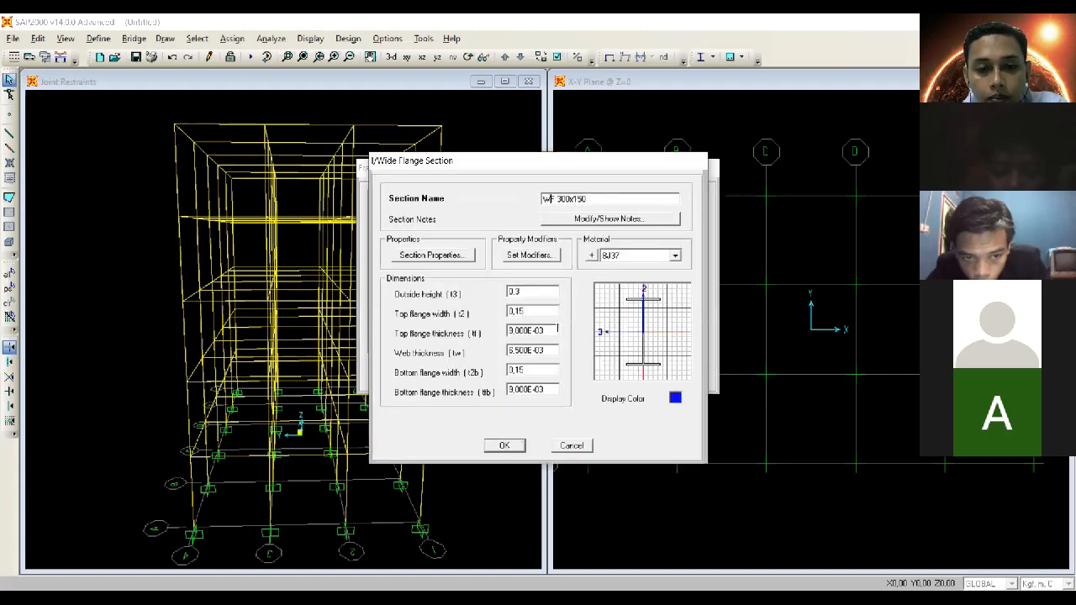
click(505, 445)
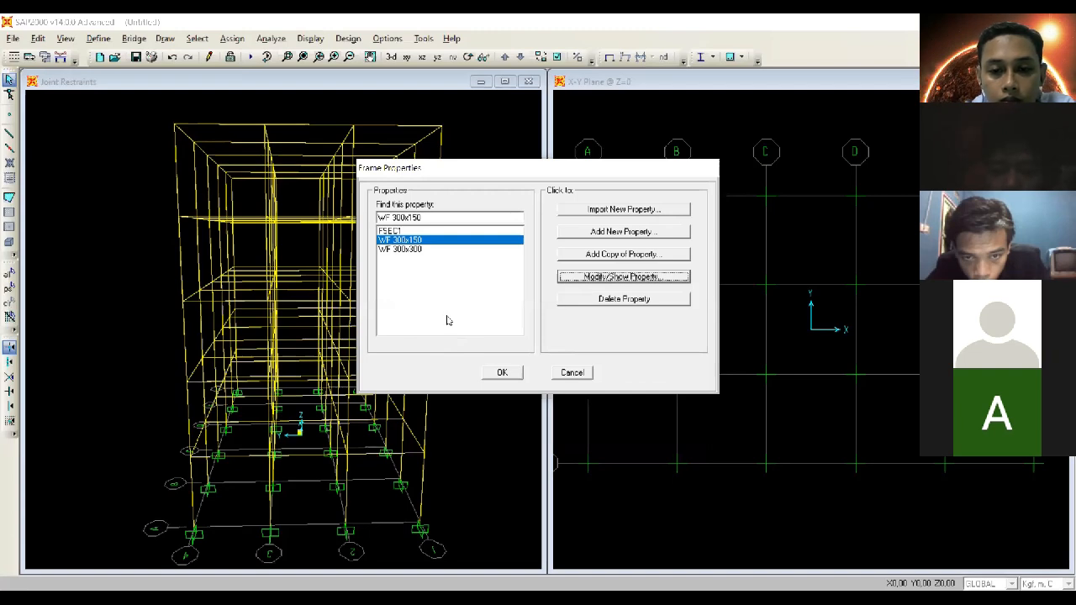
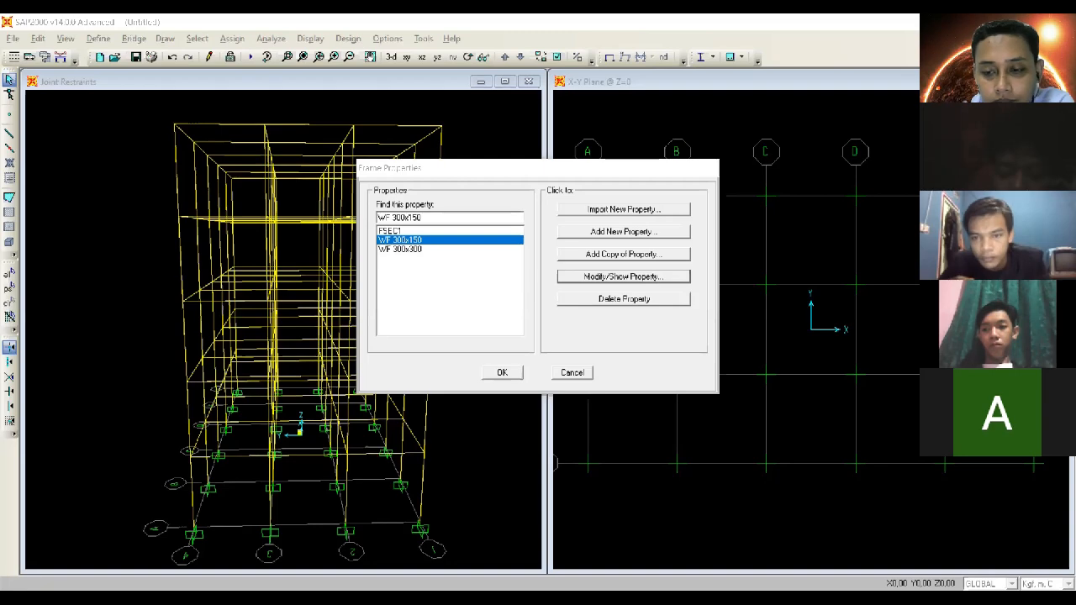
Step: Add another steel I/Wide Flange section named "WF 250X250" with material BJ37
click(654, 232)
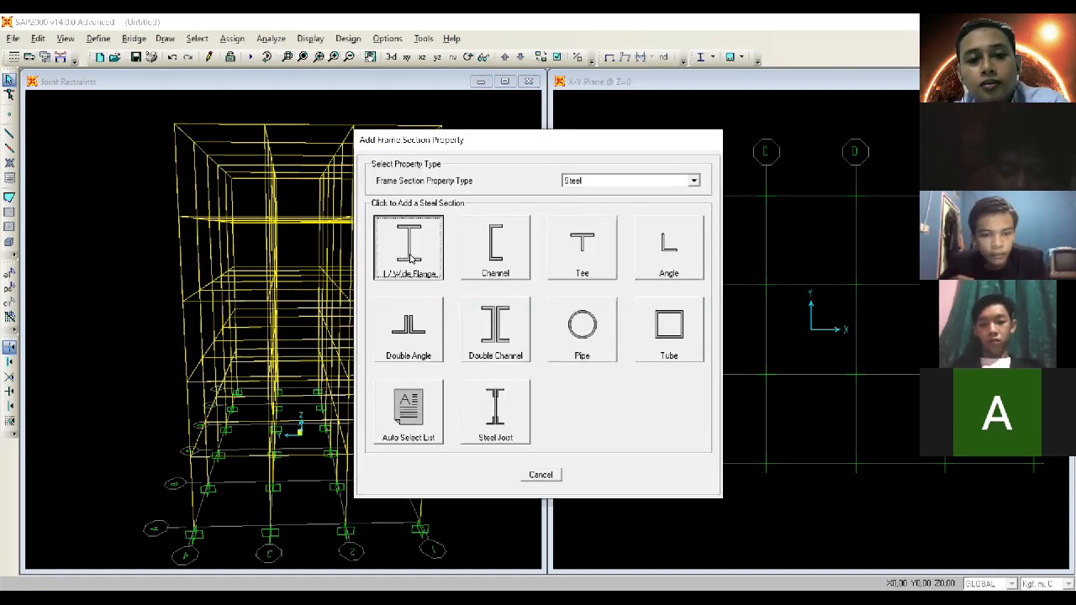
click(411, 258)
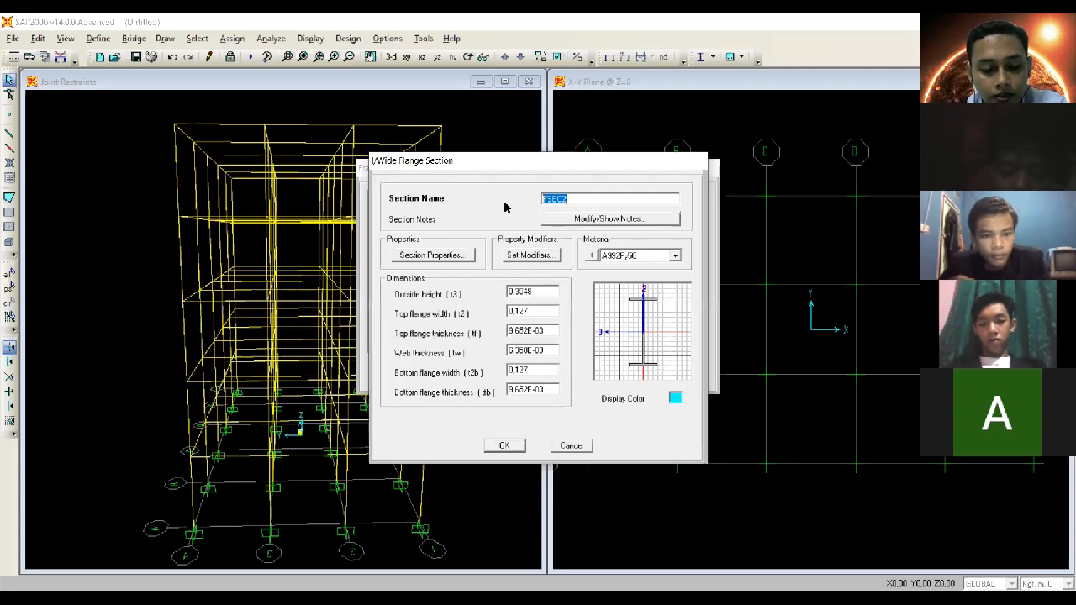
text(W)
text(50X250)
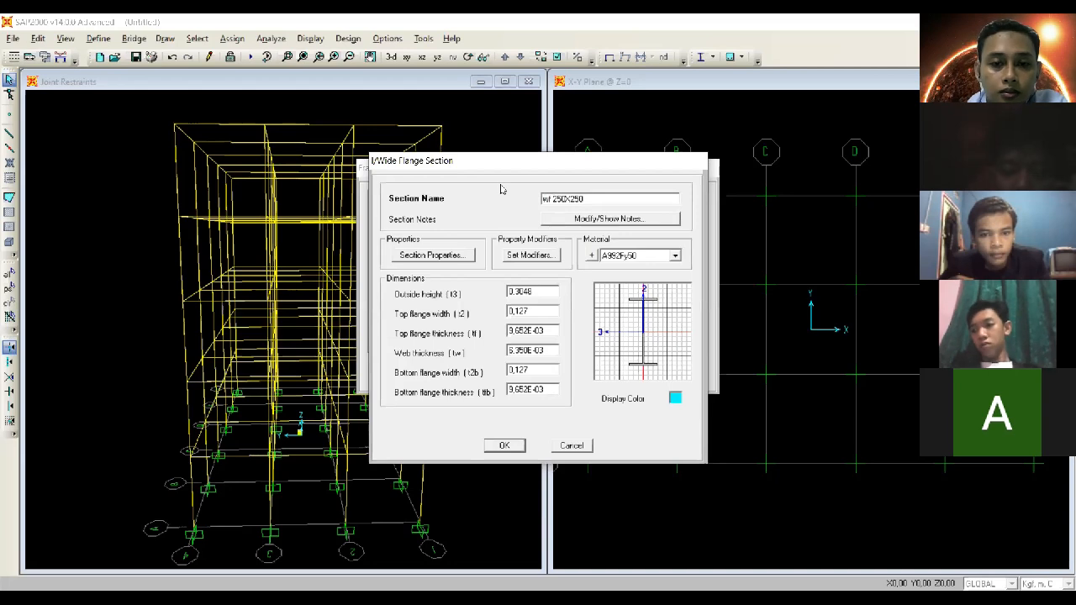
double_click(548, 198)
text(WF)
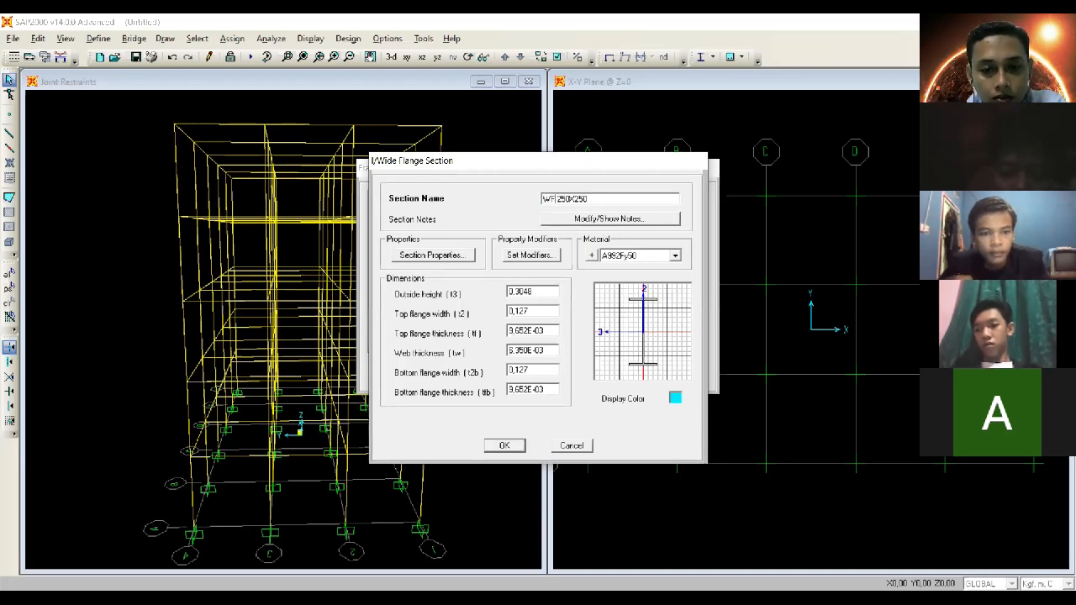
click(676, 255)
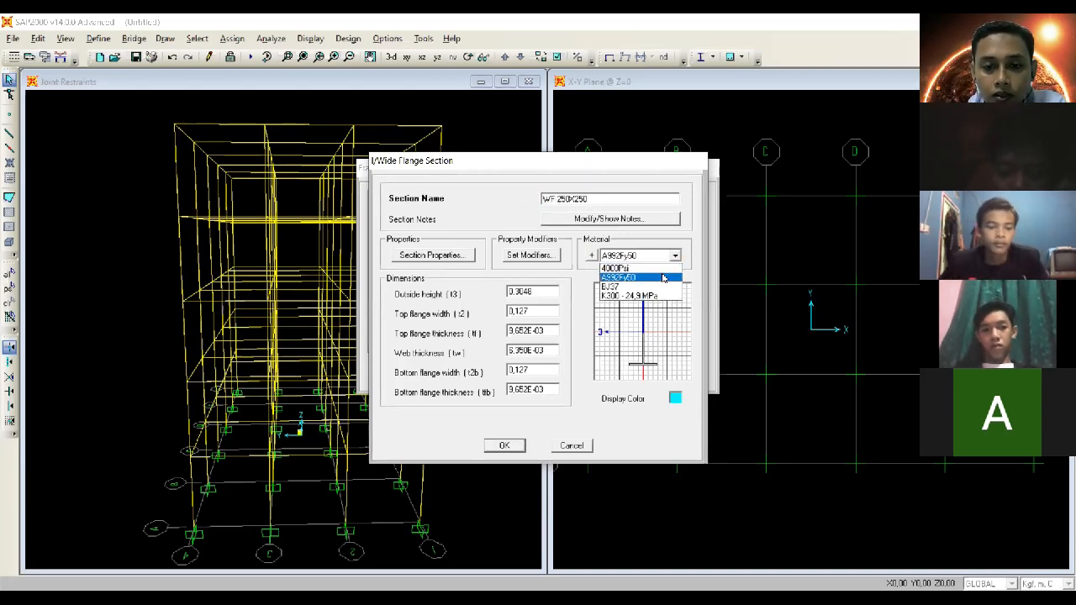
click(661, 289)
Step: Set WF 250X250's outside height and top flange width to 0,25
double_click(551, 291)
text(0,1)
key(BackSpace)
key(BackSpace)
text(,25)
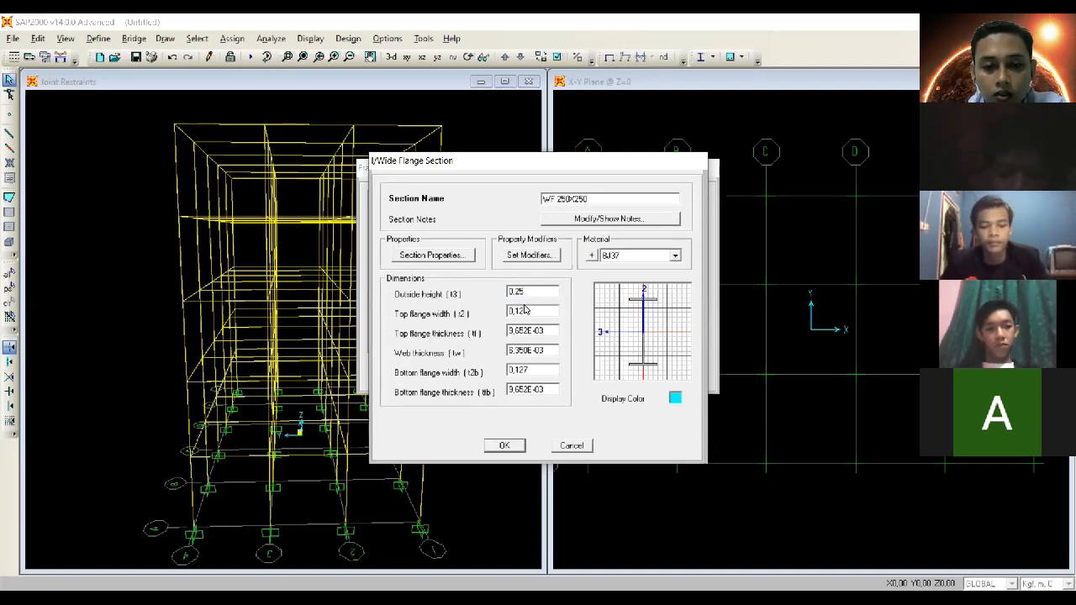
key(Tab)
text(0,25)
key(Tab)
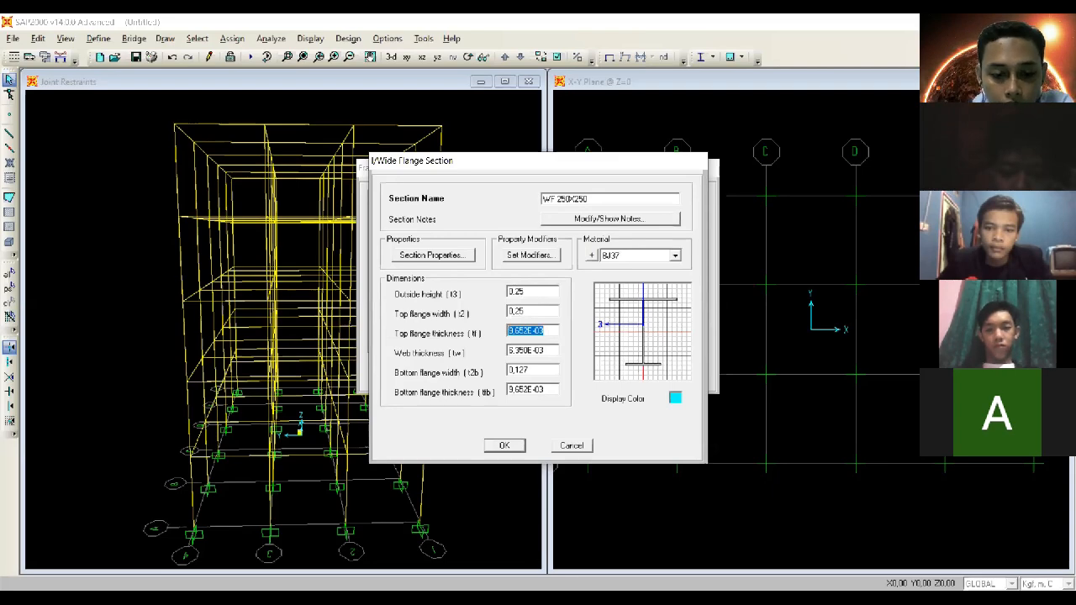
Step: Set WF 250X250's top flange thickness to 0,014 and its web thickness to 0,009, checking both against the profile table
key(alt+Tab)
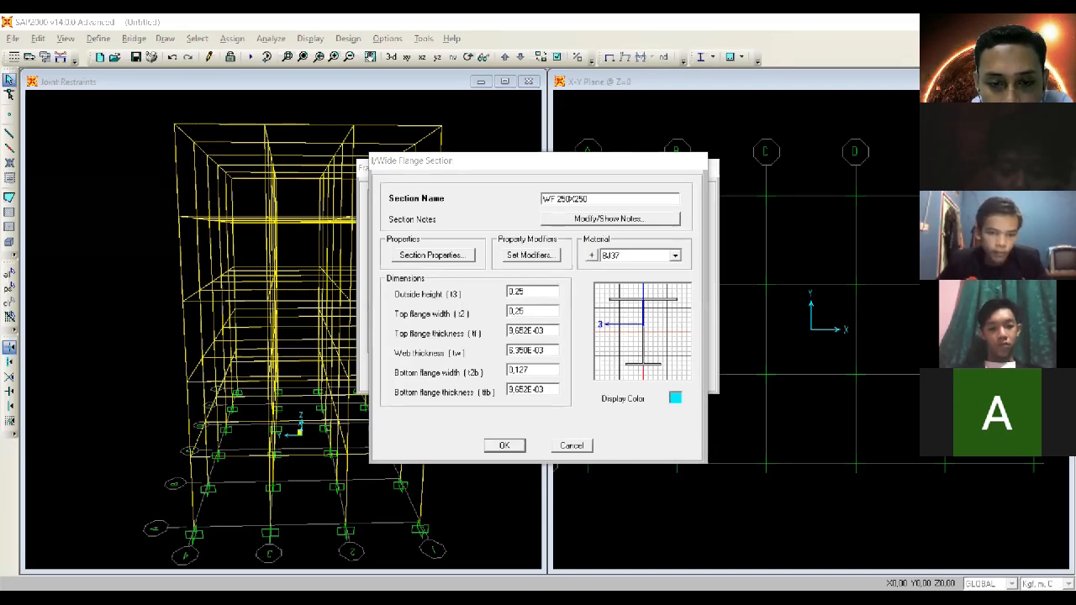
double_click(547, 333)
text(0,014)
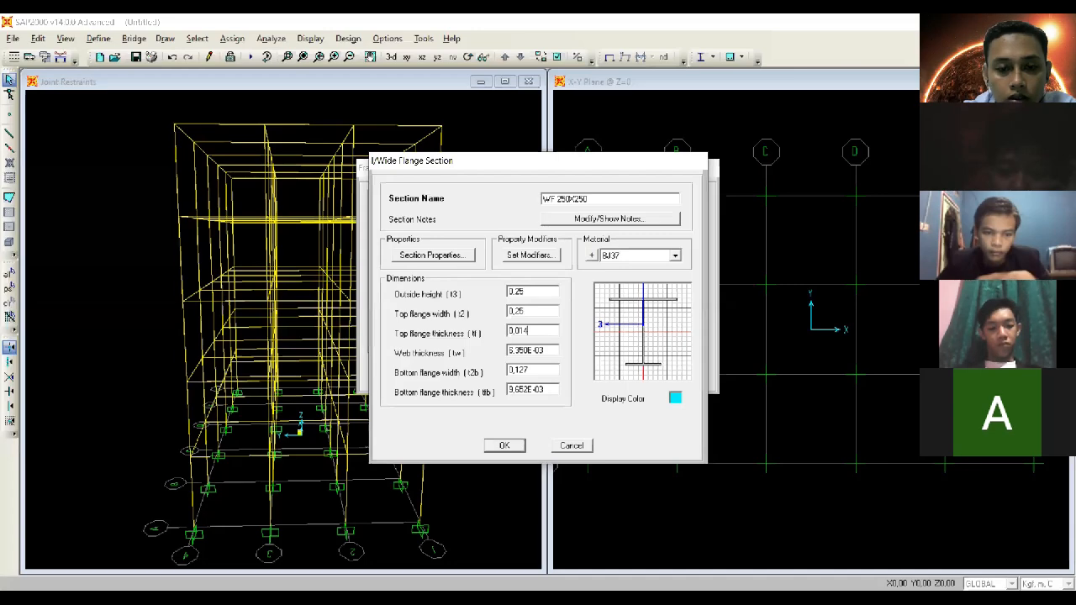
double_click(551, 352)
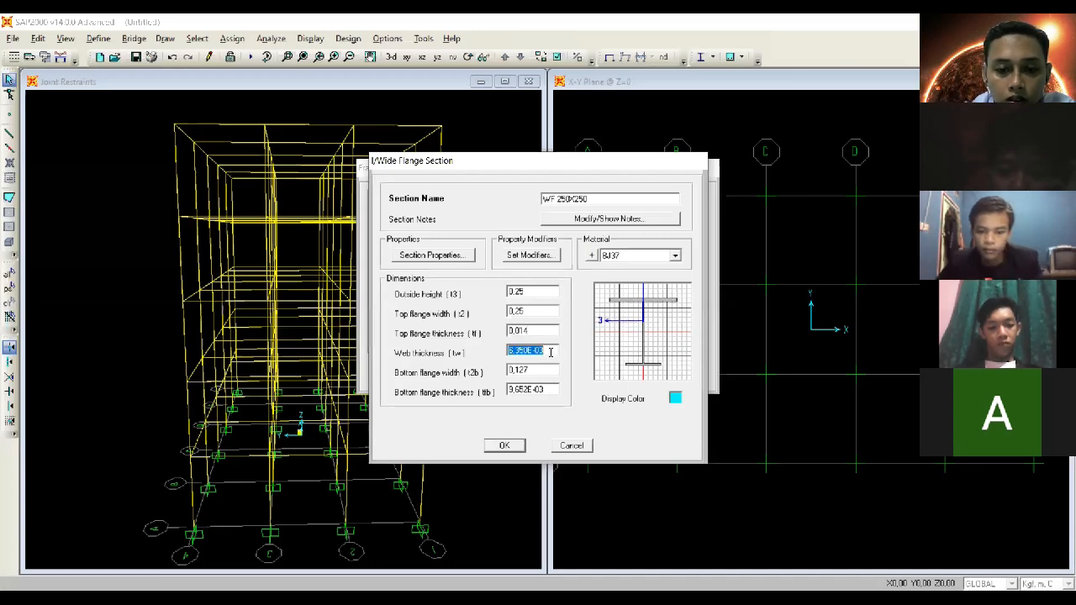
text(0,014)
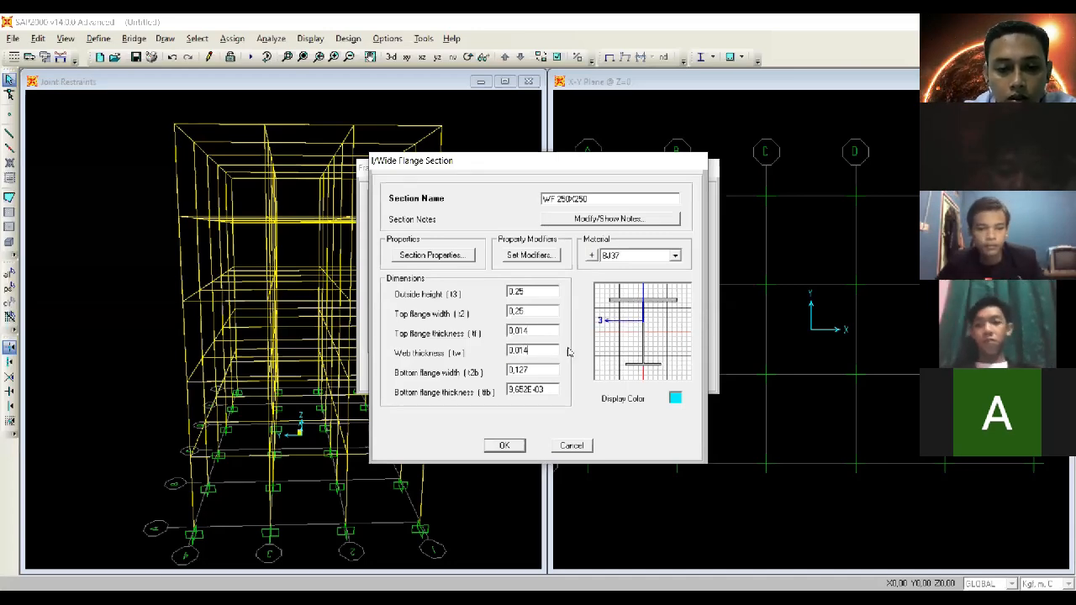
key(alt+Tab)
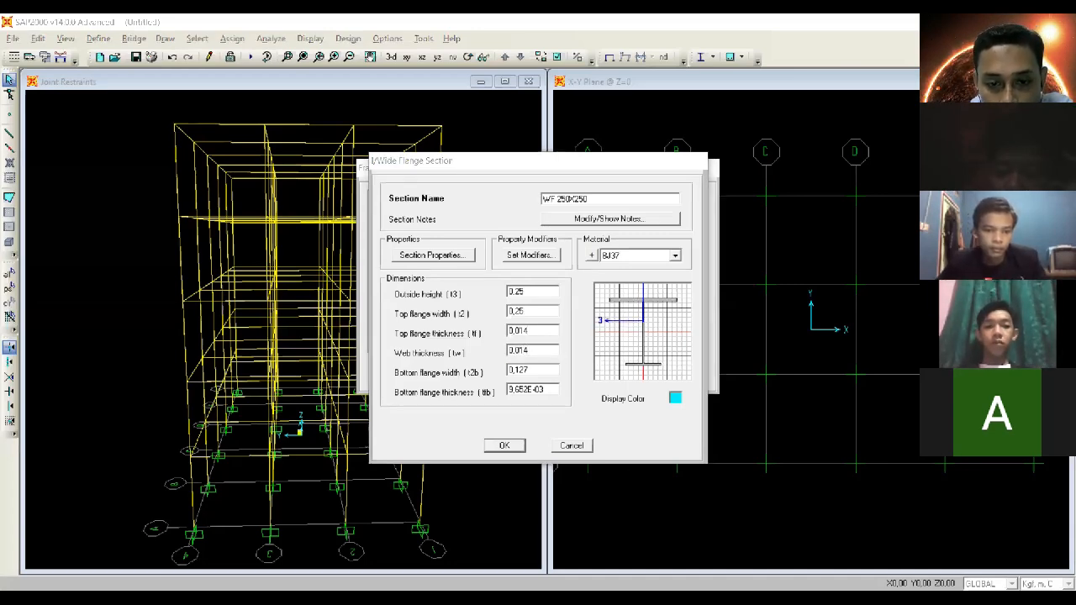
key(alt+Tab)
key(BackSpace)
key(BackSpace)
text(0)
key(alt+Tab)
Step: Set WF 250X250's bottom flange width to 0,25 and its bottom flange thickness to 0,0014
double_click(541, 371)
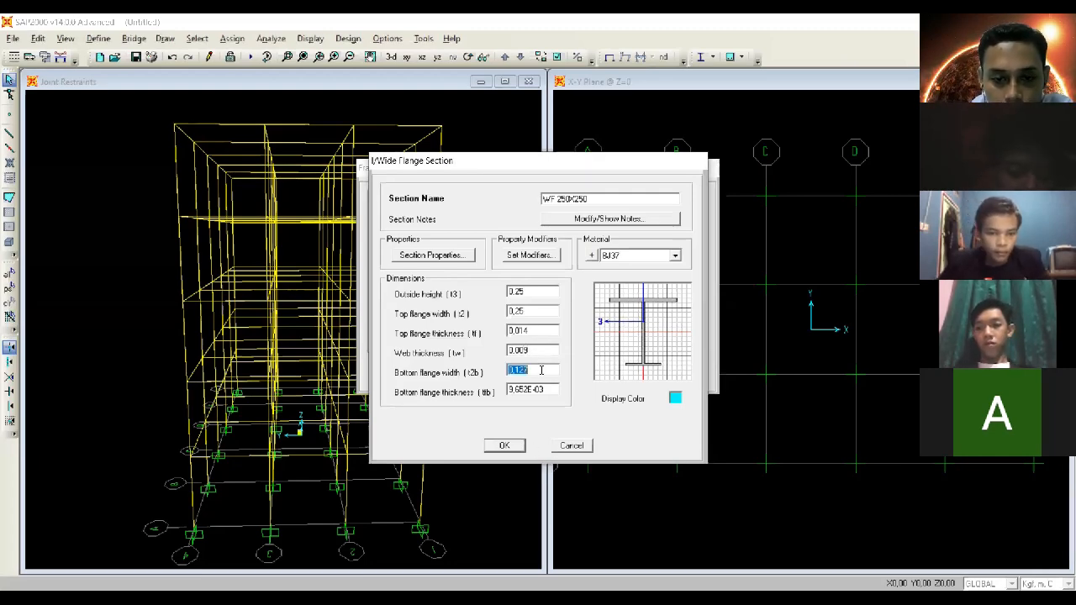
text(0,25)
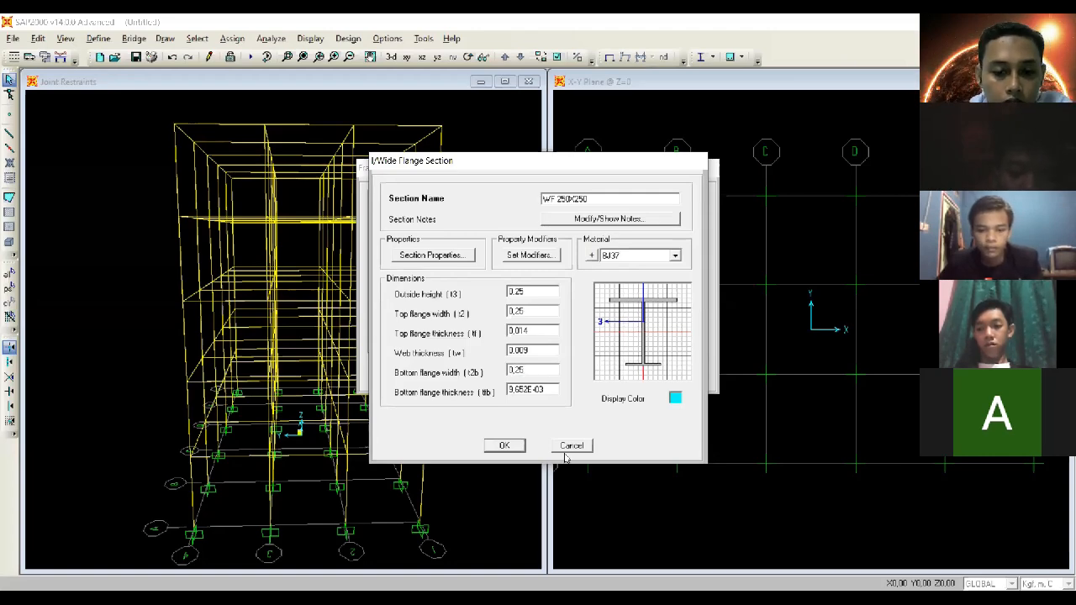
key(alt+Tab)
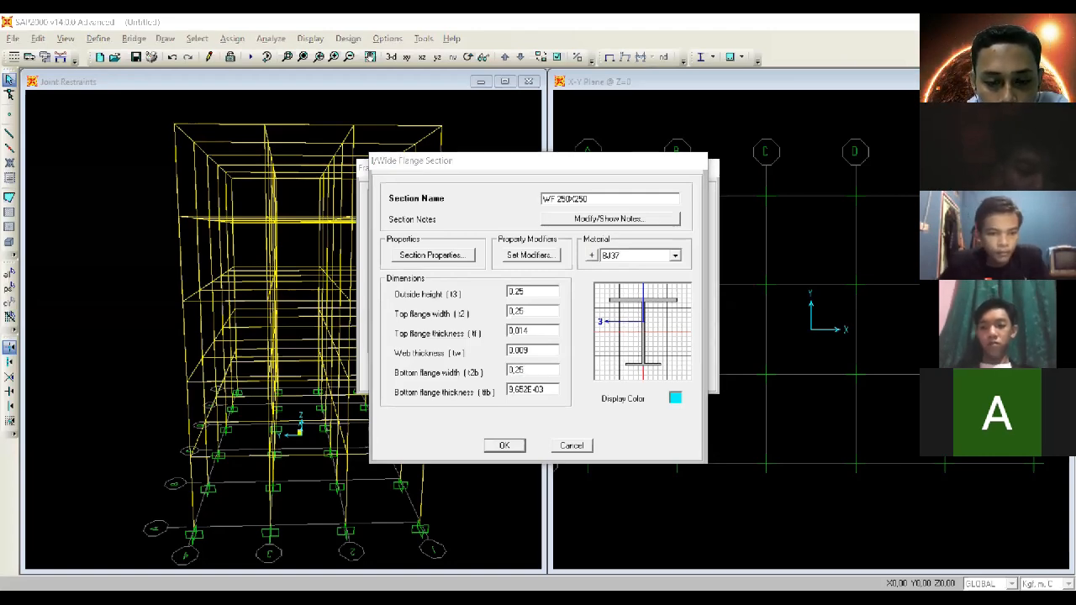
double_click(552, 388)
text(0,0014)
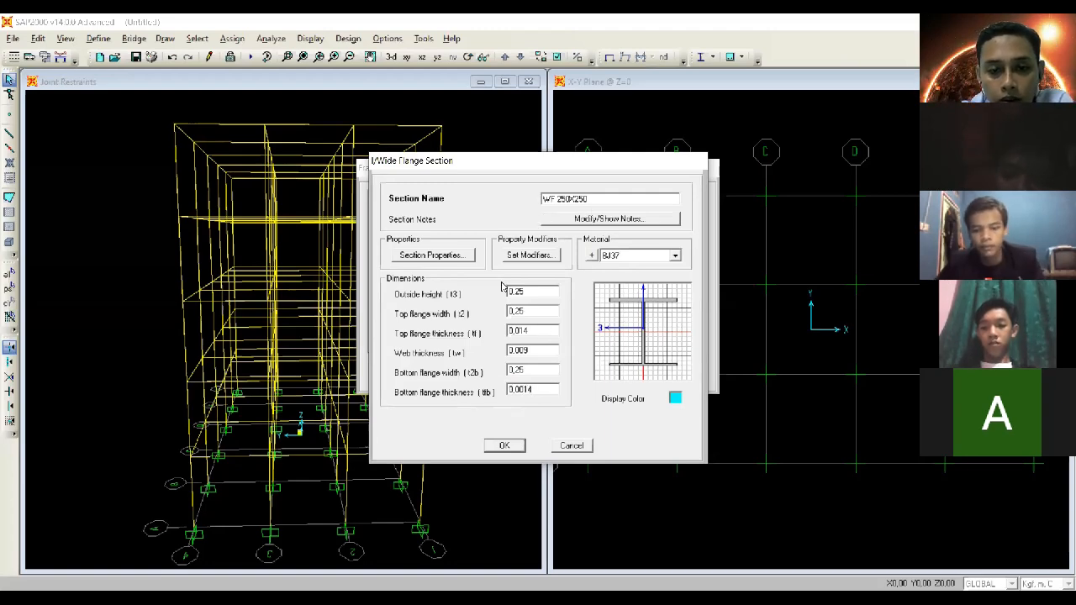
mouse_move(539, 313)
mouse_down()
mouse_move(568, 225)
mouse_move(571, 253)
mouse_move(547, 311)
mouse_up()
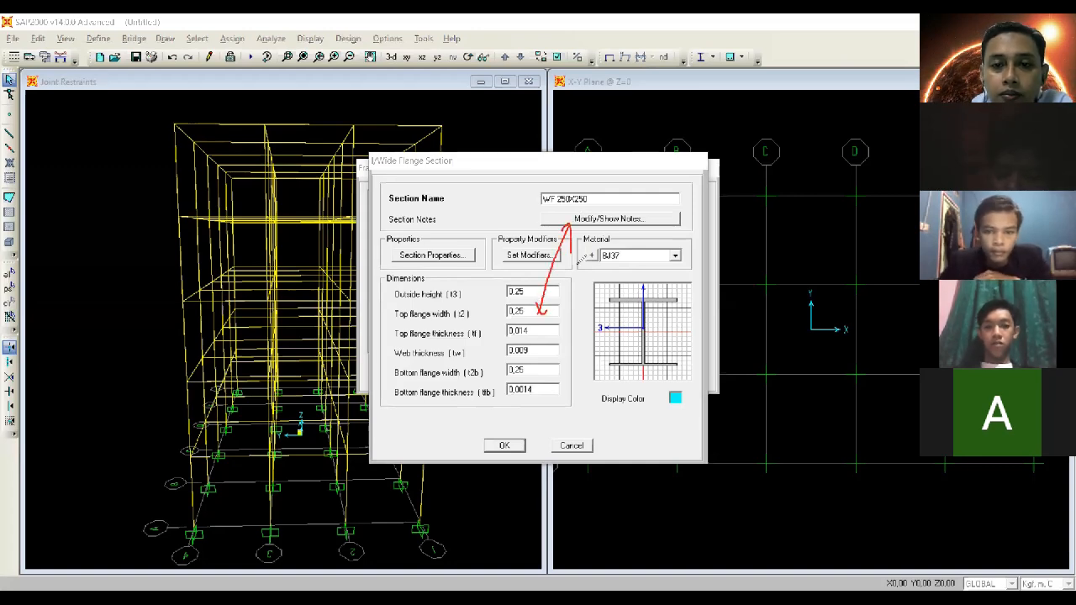
key(Escape)
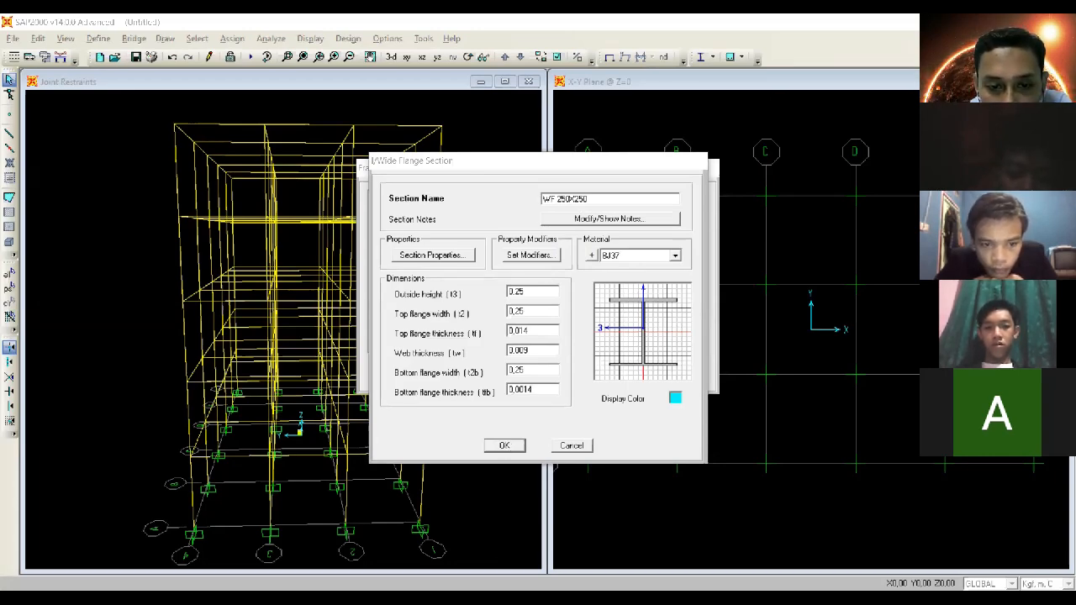
Step: Accept the WF 250X250 section and open the existing WF 300x300 section's definition
click(521, 390)
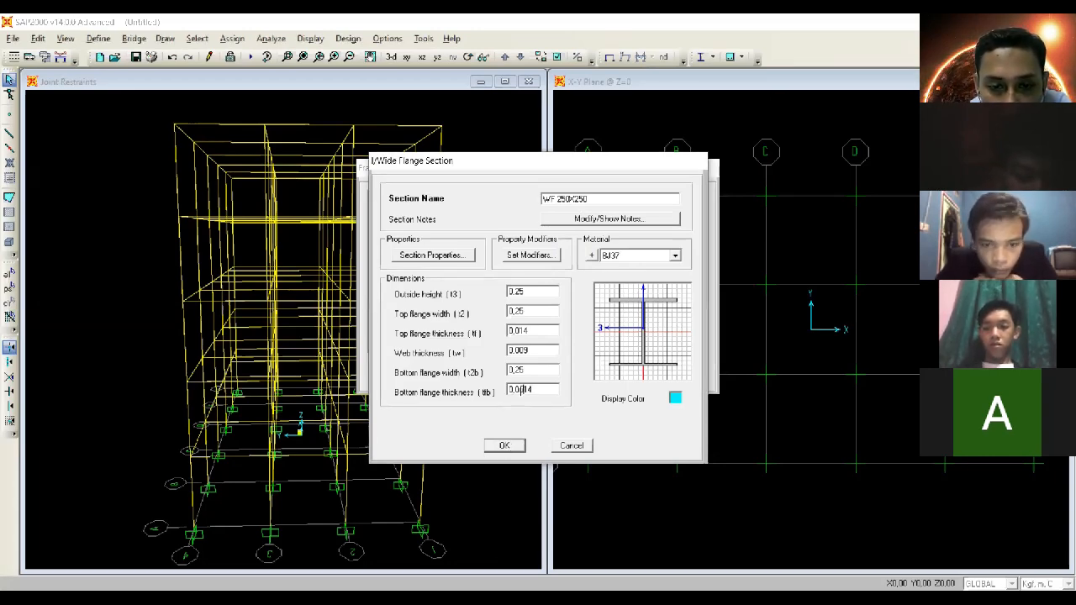
click(509, 446)
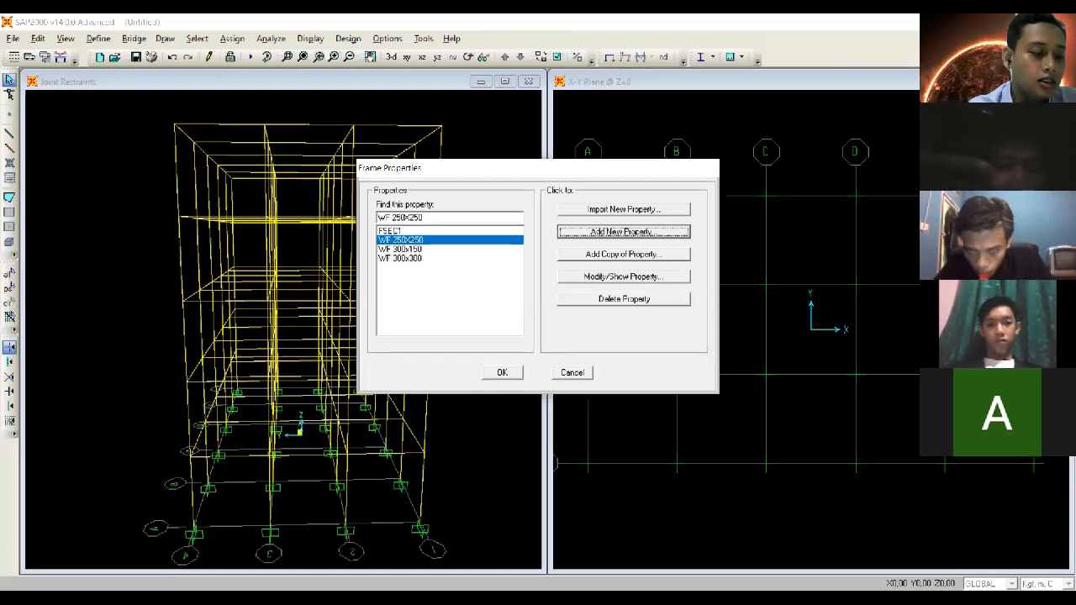
click(417, 258)
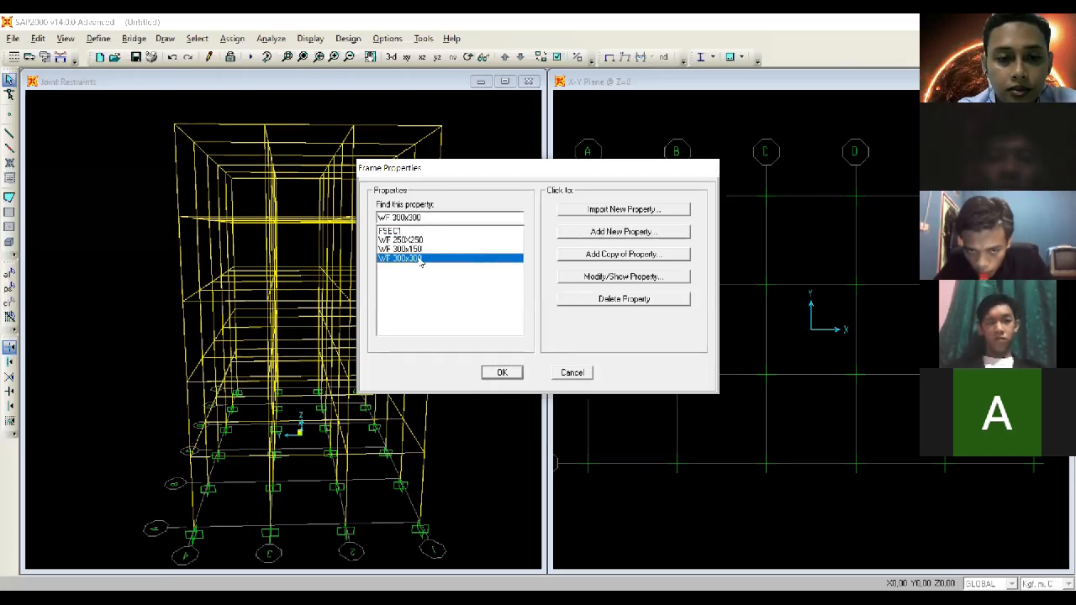
click(616, 278)
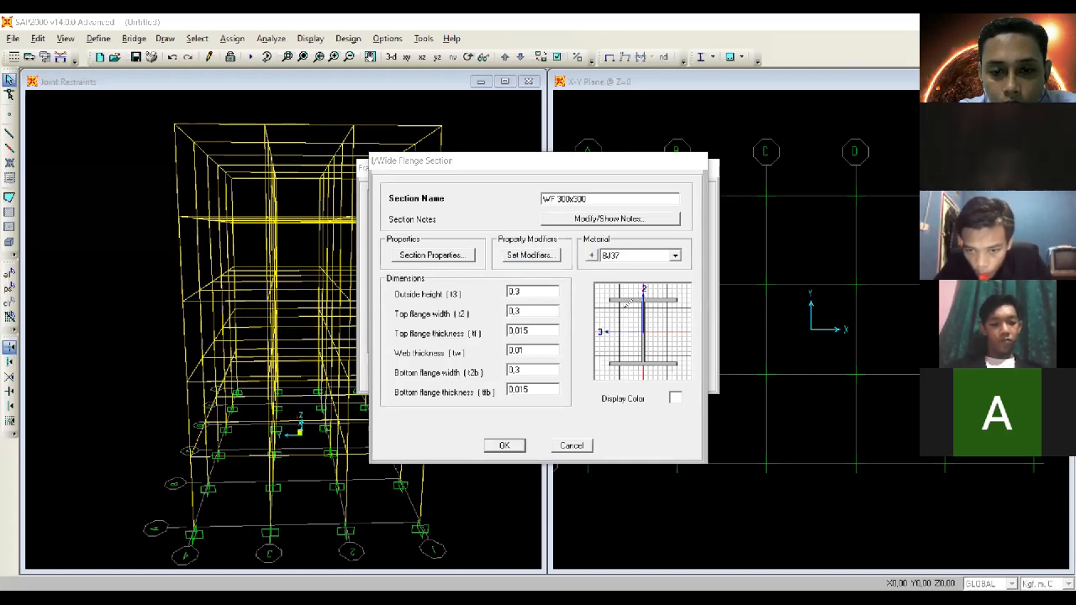
Step: Review WF 300x300's outside height and its top and bottom flange widths
mouse_move(536, 289)
mouse_down()
mouse_move(548, 287)
mouse_move(546, 310)
mouse_up()
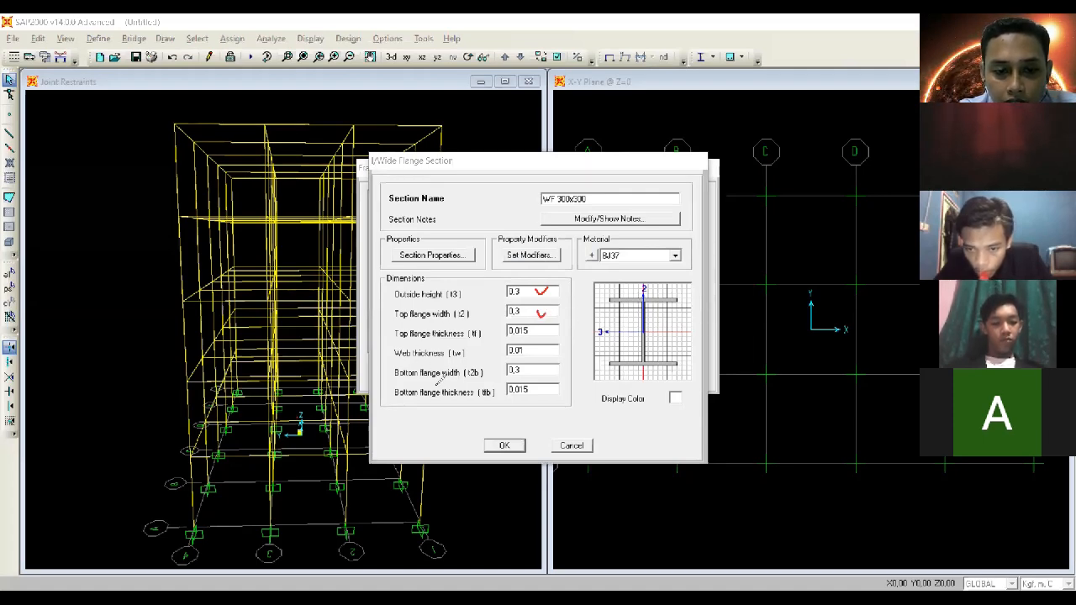
drag(383, 311, 395, 317)
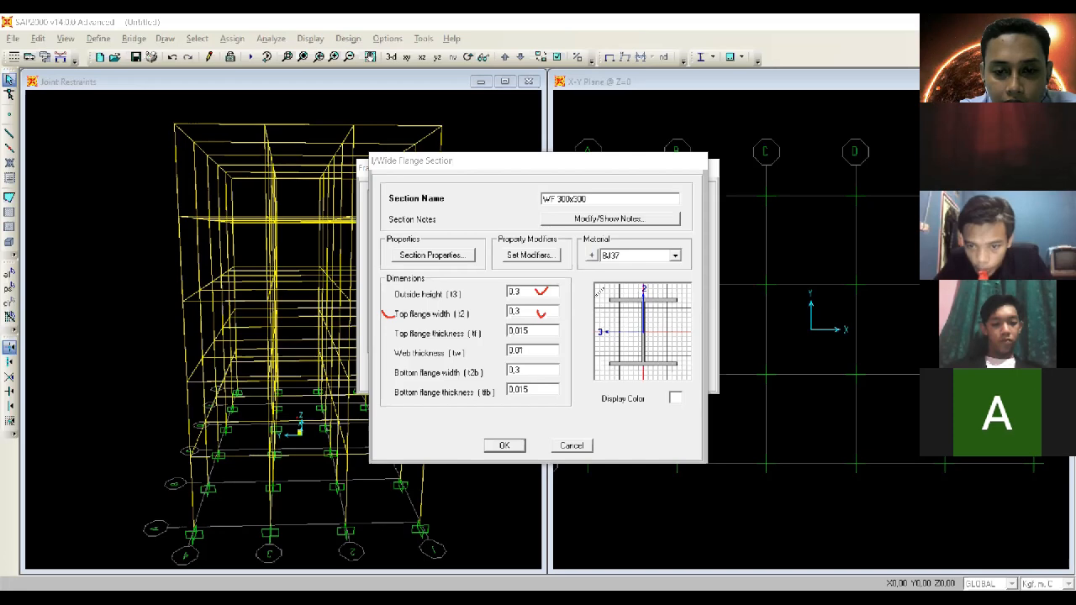
drag(385, 370, 396, 375)
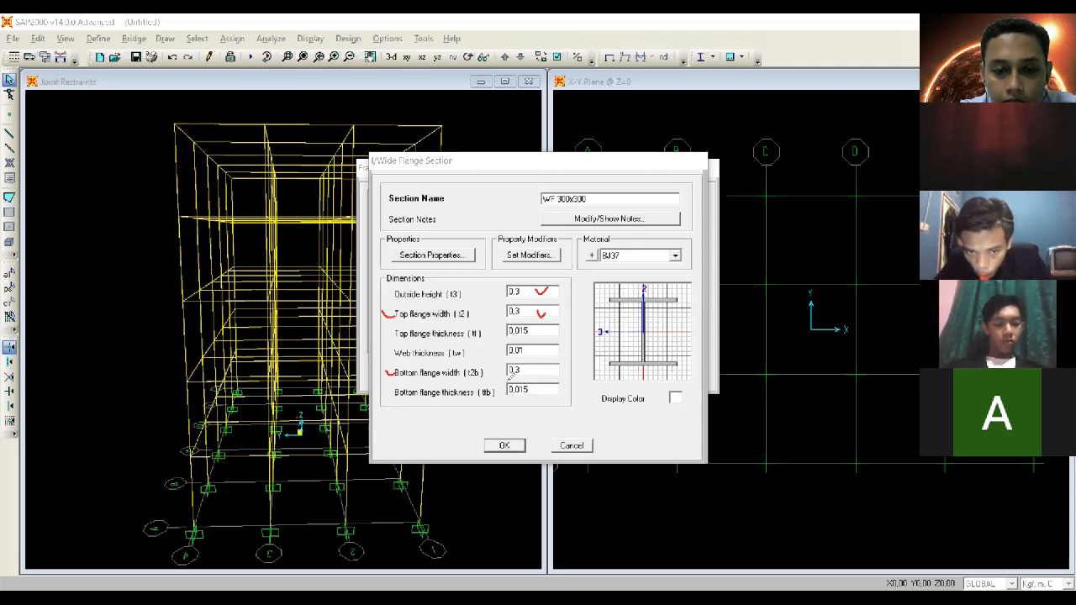
drag(544, 369, 570, 368)
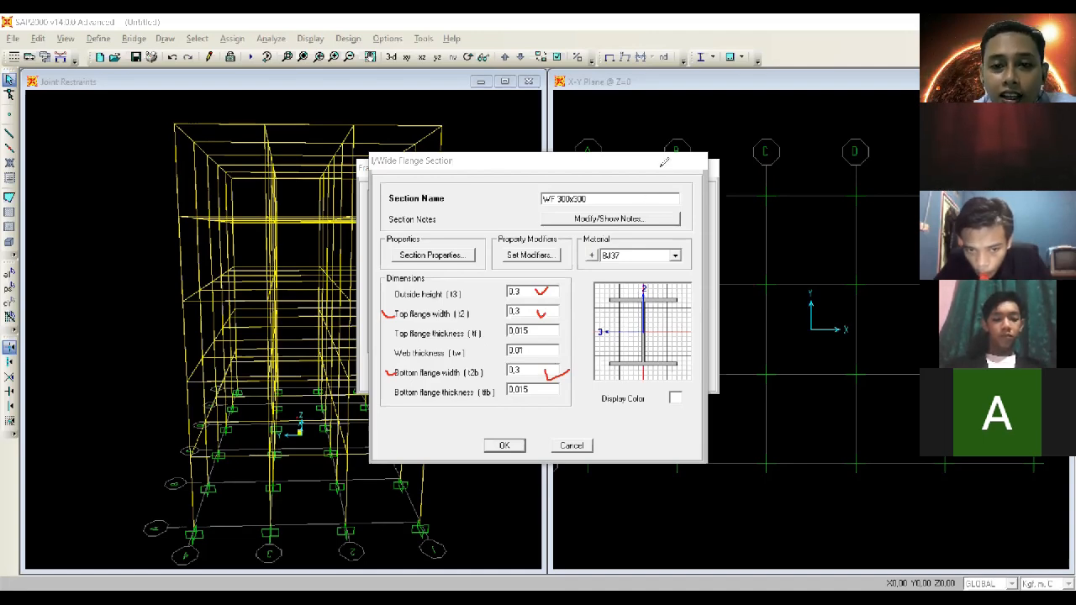
click(661, 163)
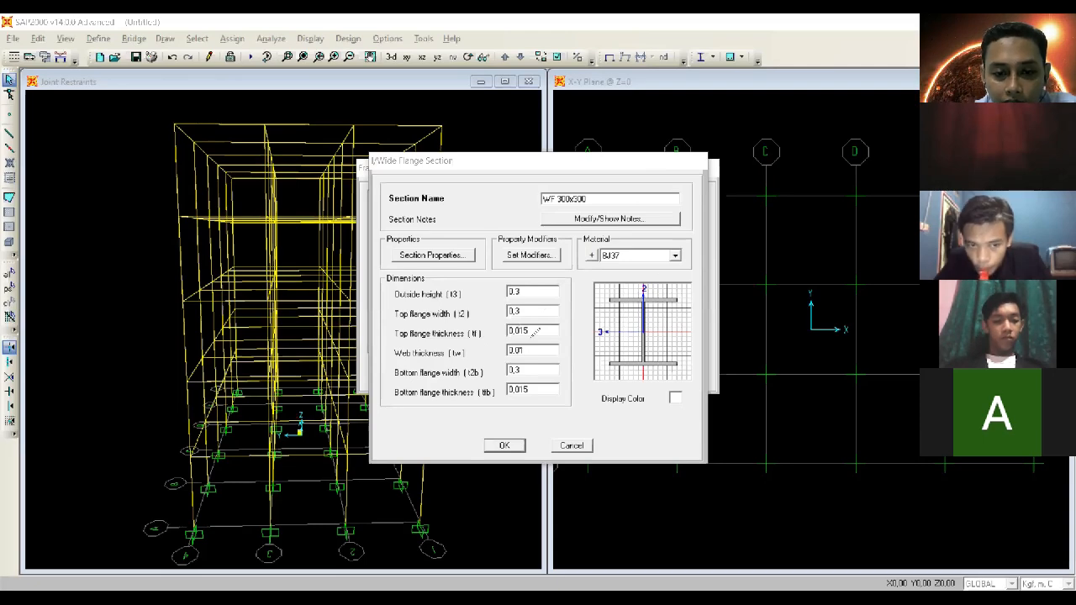
Step: Review WF 300x300's flange and web thicknesses against the 300×300 row of the steel profile table
mouse_move(544, 330)
mouse_down()
mouse_move(556, 326)
mouse_move(558, 345)
mouse_up()
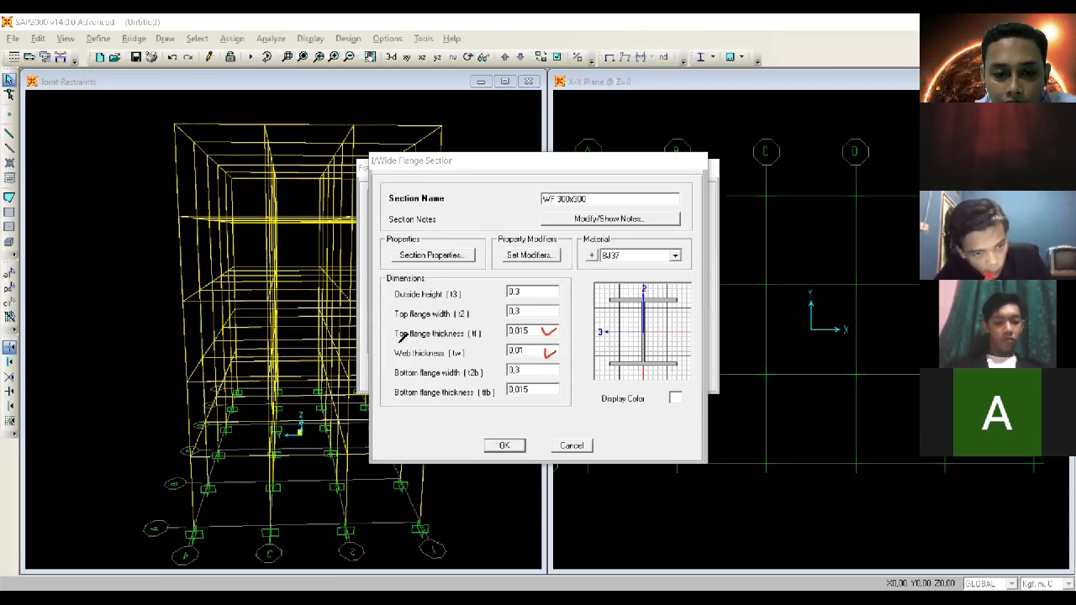
drag(386, 331, 397, 326)
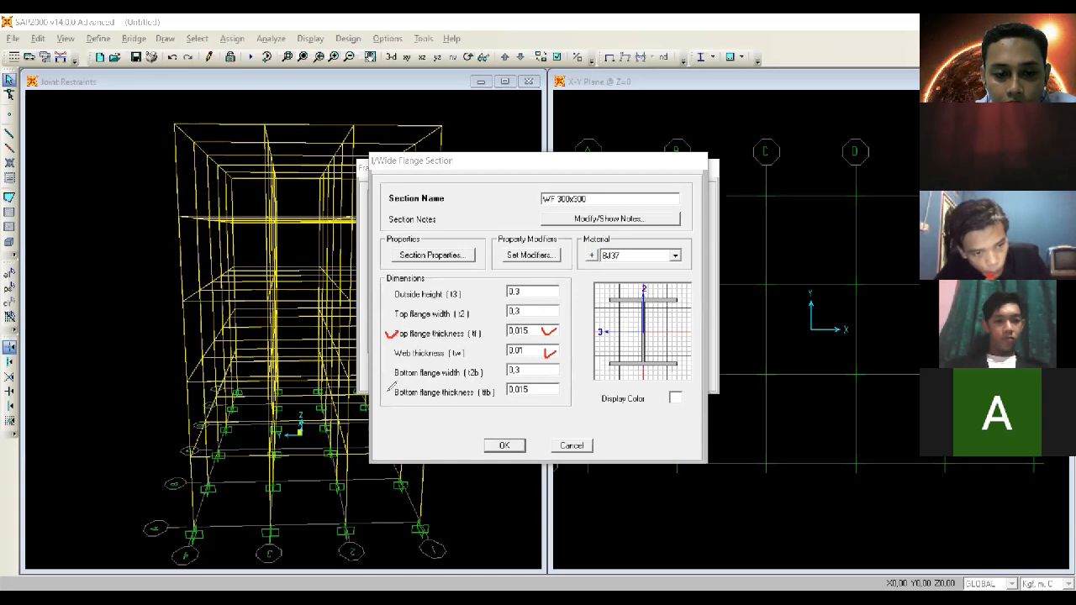
drag(388, 391, 398, 388)
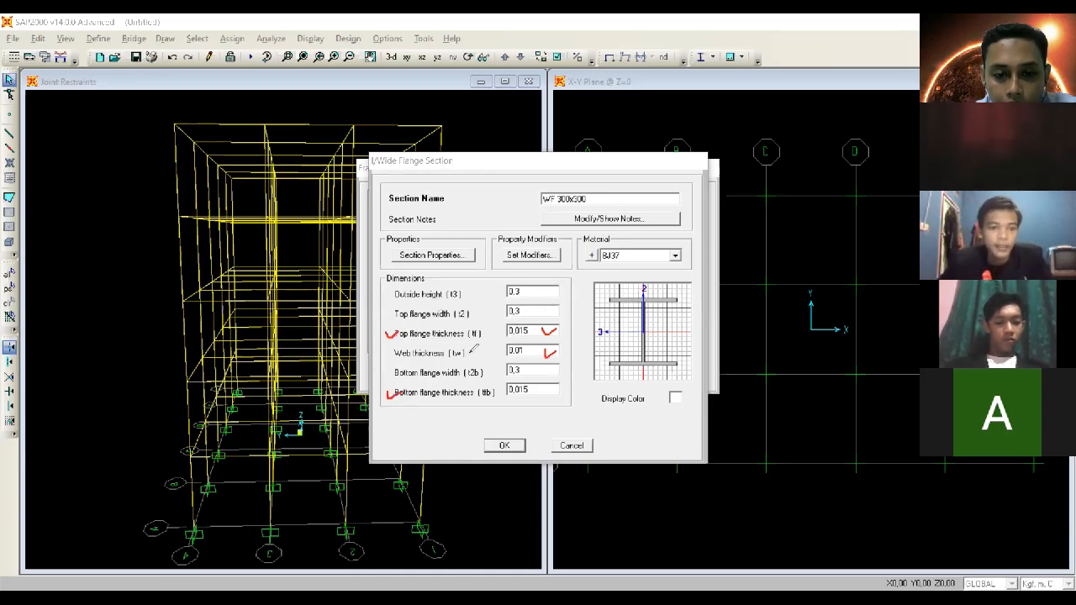
drag(470, 353, 535, 333)
mouse_move(509, 393)
mouse_down()
mouse_move(536, 388)
mouse_move(510, 376)
mouse_move(507, 401)
mouse_up()
mouse_move(519, 334)
mouse_down()
mouse_move(518, 316)
mouse_move(509, 329)
mouse_up()
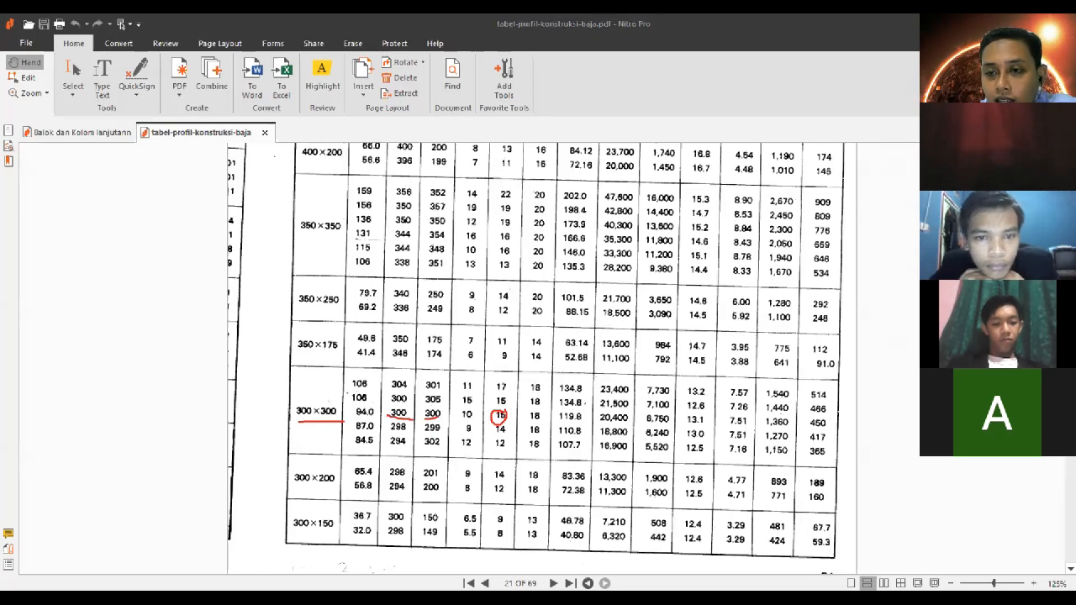
Step: Locate the flange thickness column in the profile table's header and match it to the section's flange dimensions
scroll(538, 359, up, 5)
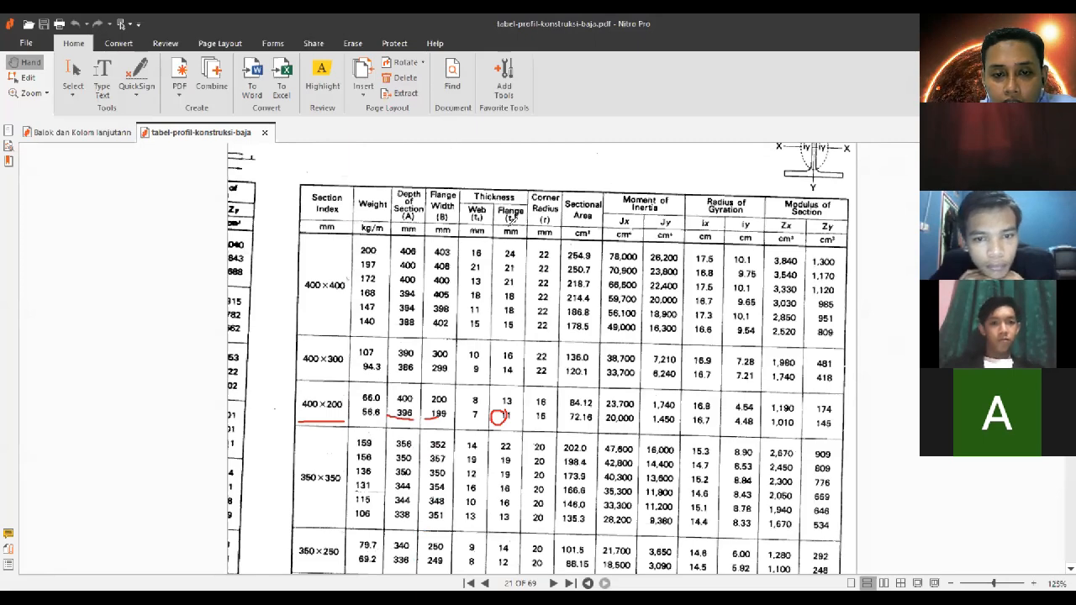
mouse_move(523, 214)
mouse_down()
mouse_move(509, 195)
mouse_move(504, 217)
mouse_move(519, 220)
mouse_up()
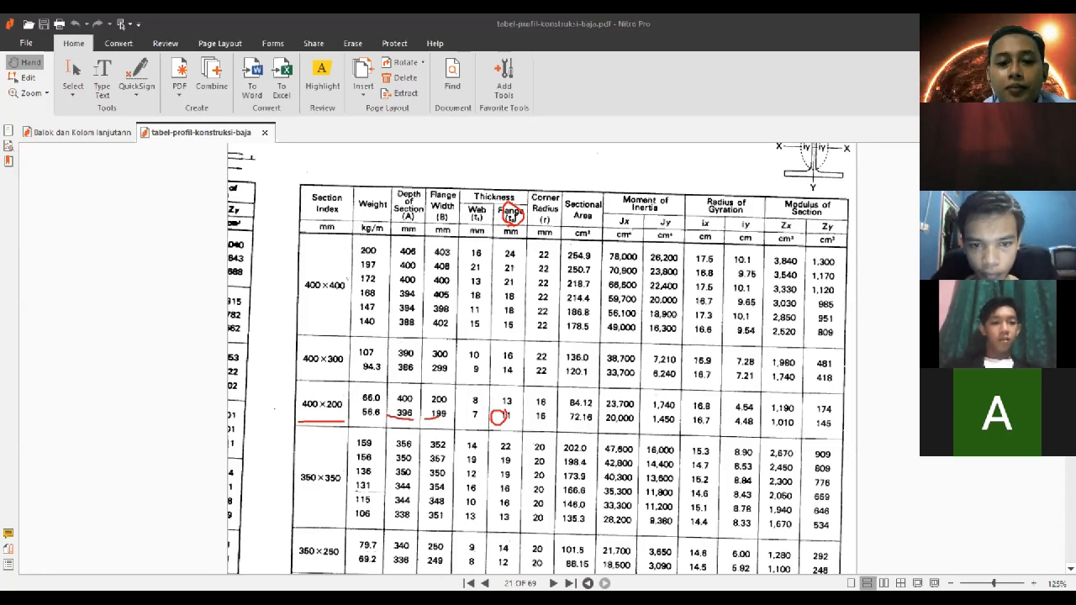
drag(396, 362, 429, 362)
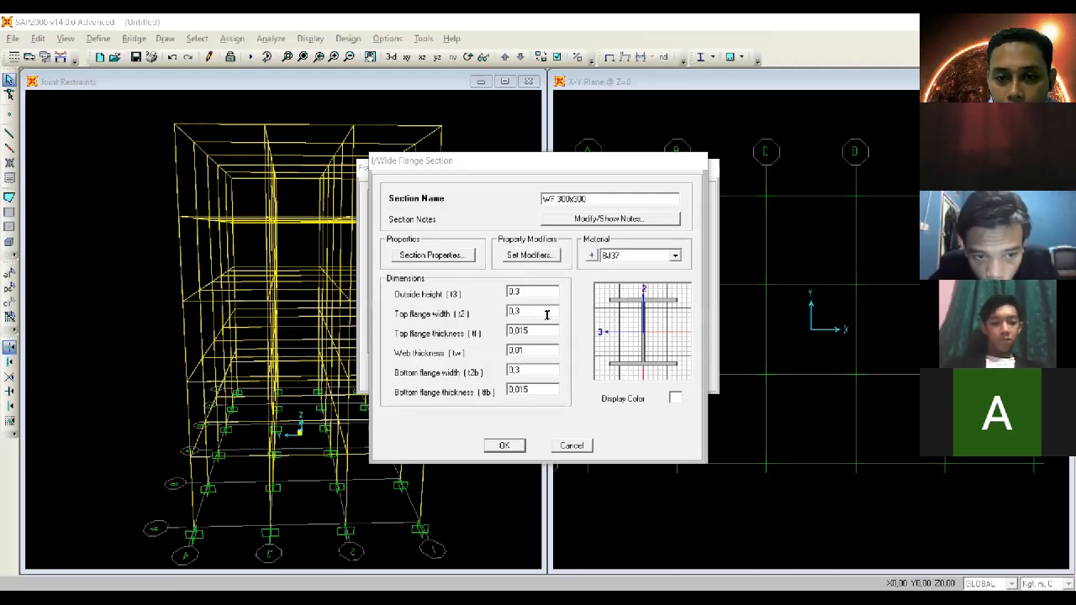
Step: Trace the web thickness column of the profile table down to the 300×300 entry for comparison with WF 300x300
mouse_move(507, 358)
mouse_down()
mouse_move(527, 351)
mouse_move(508, 337)
mouse_move(513, 355)
mouse_up()
mouse_move(393, 359)
mouse_down()
mouse_move(448, 345)
mouse_move(395, 356)
mouse_up()
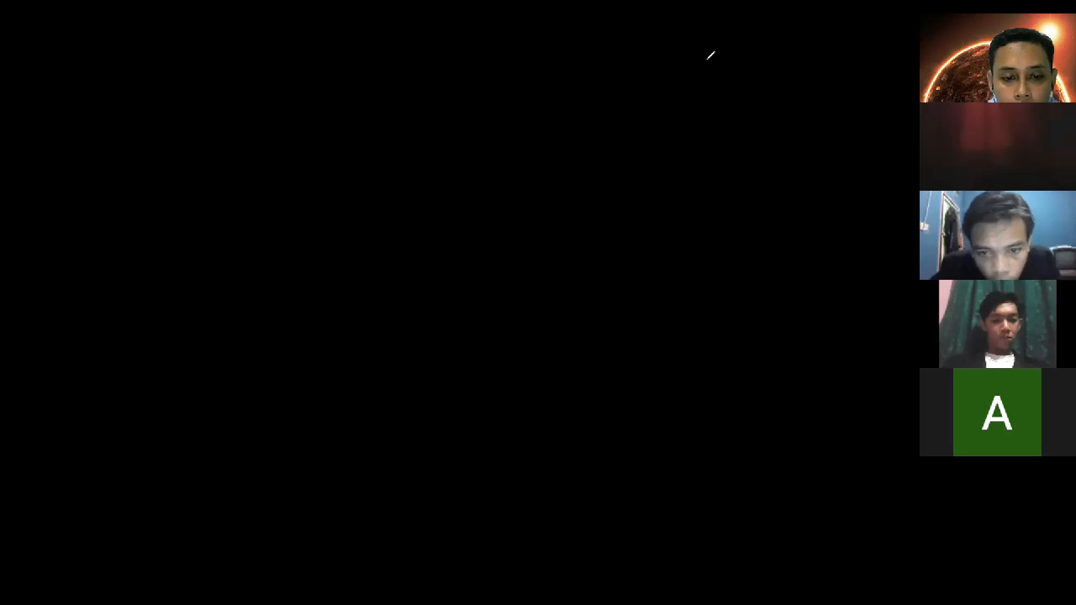
scroll(512, 376, up, 1)
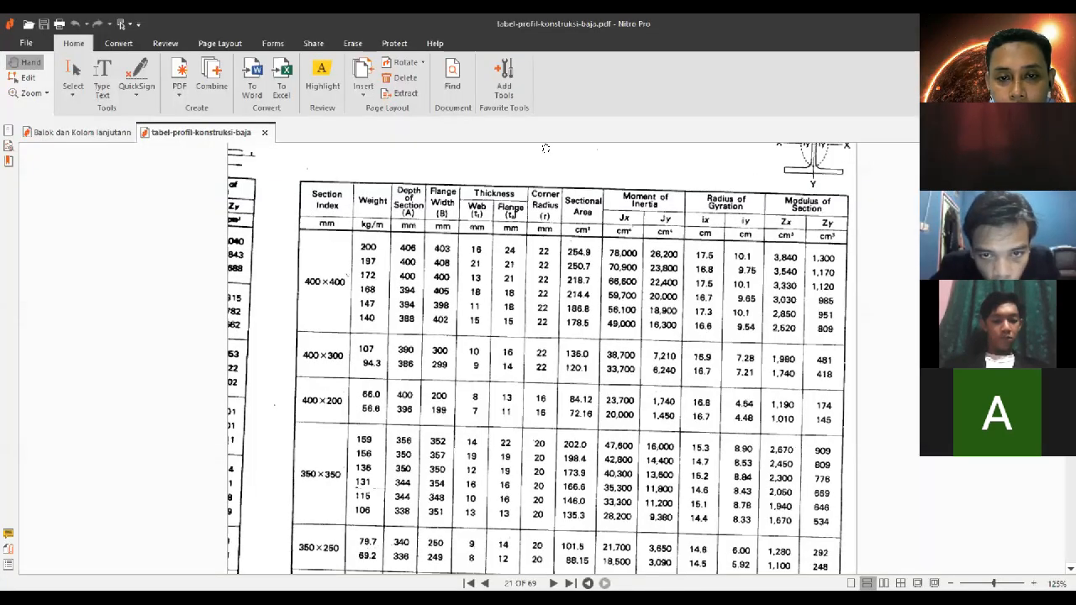
mouse_move(481, 195)
mouse_down()
mouse_move(464, 207)
mouse_move(490, 217)
mouse_move(485, 195)
mouse_move(476, 199)
mouse_up()
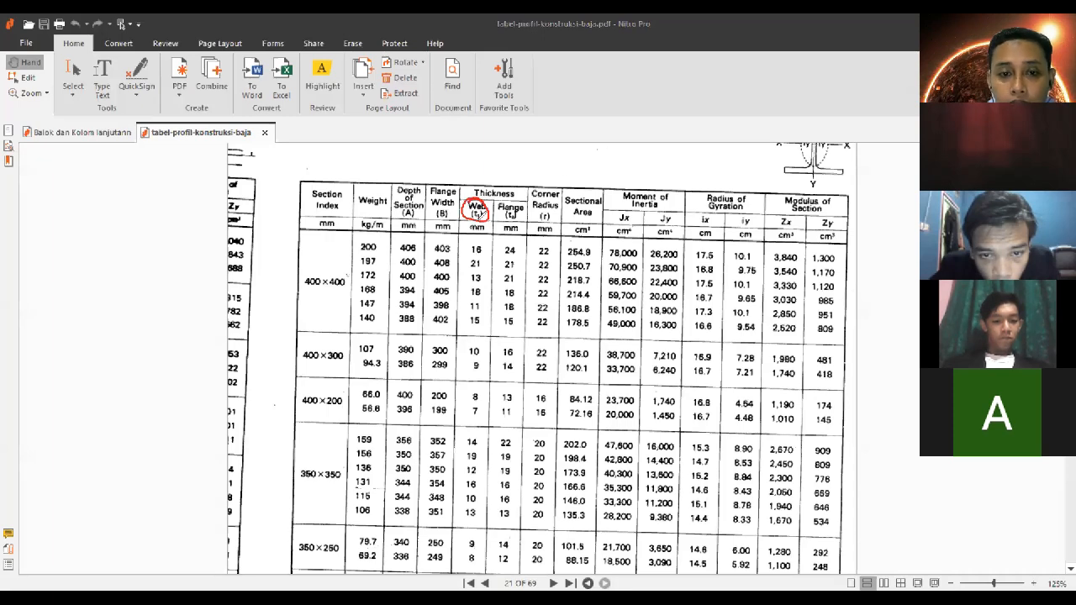
drag(482, 223, 471, 528)
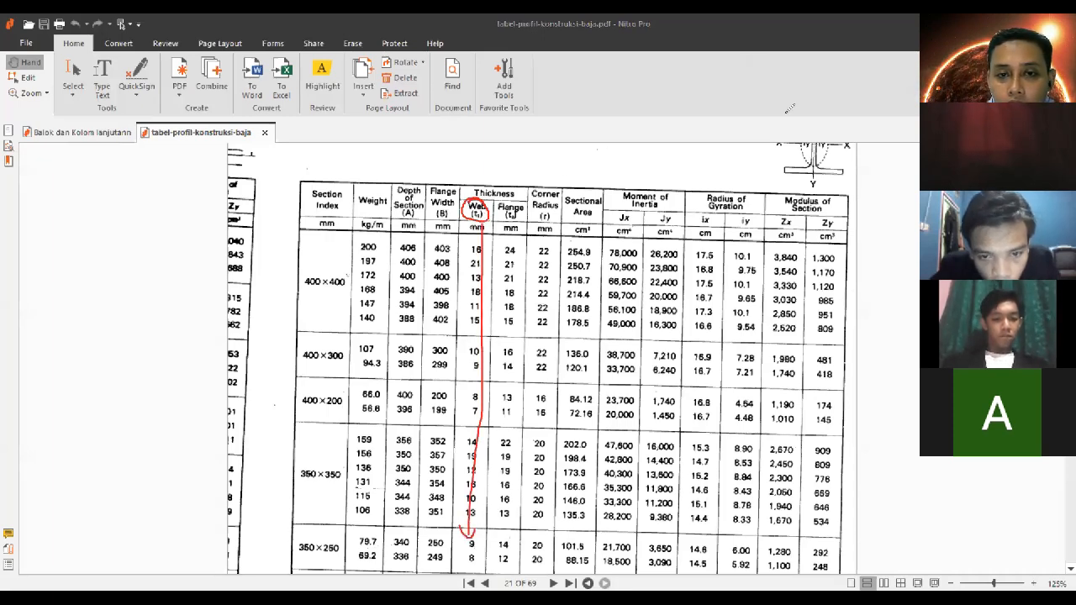
scroll(572, 338, down, 3)
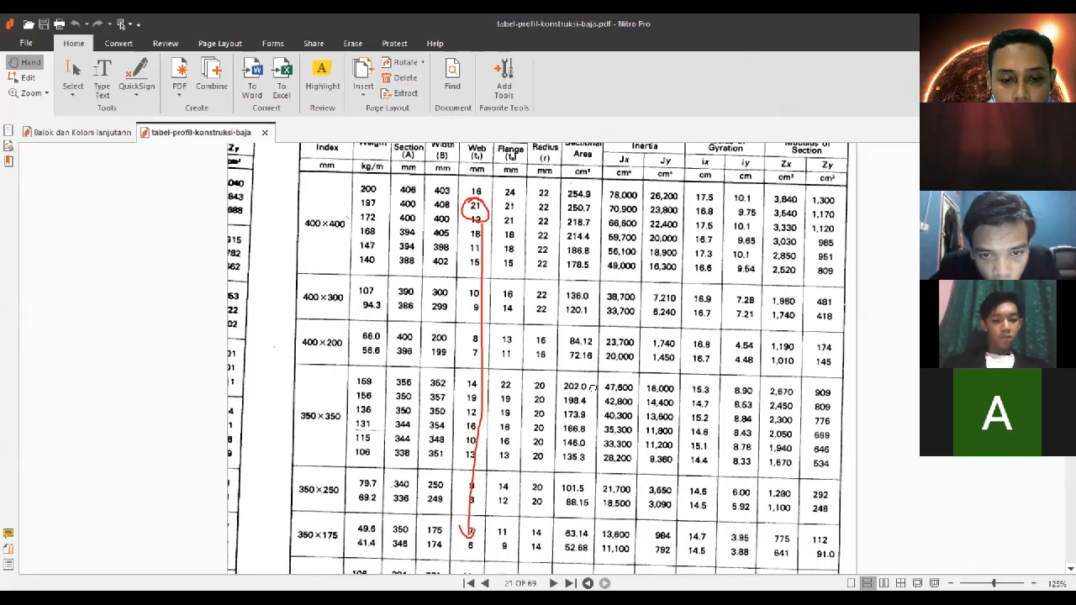
drag(586, 331, 586, 336)
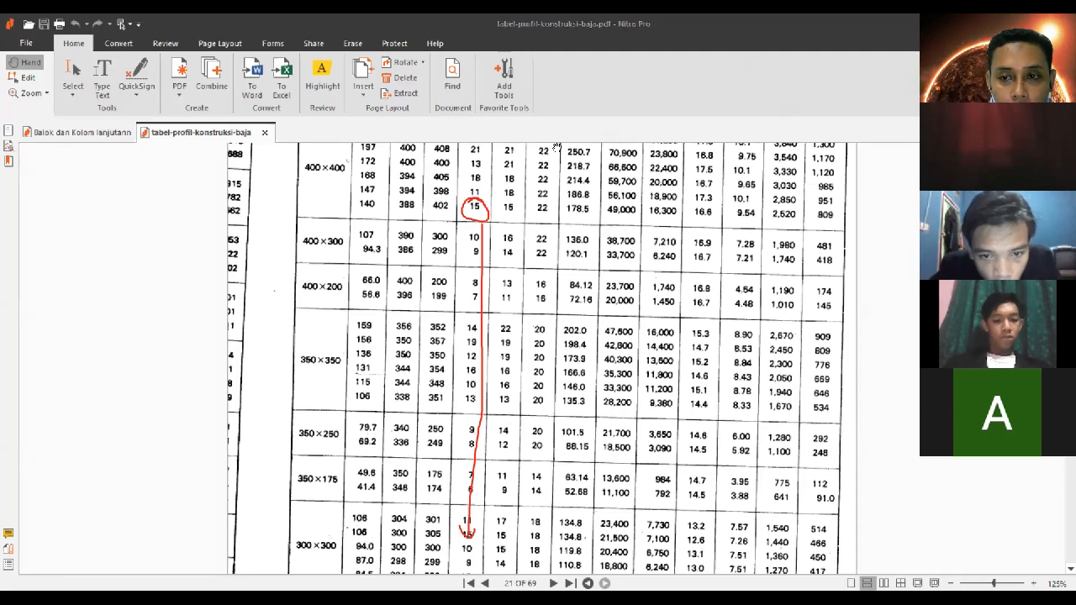
drag(461, 552, 478, 553)
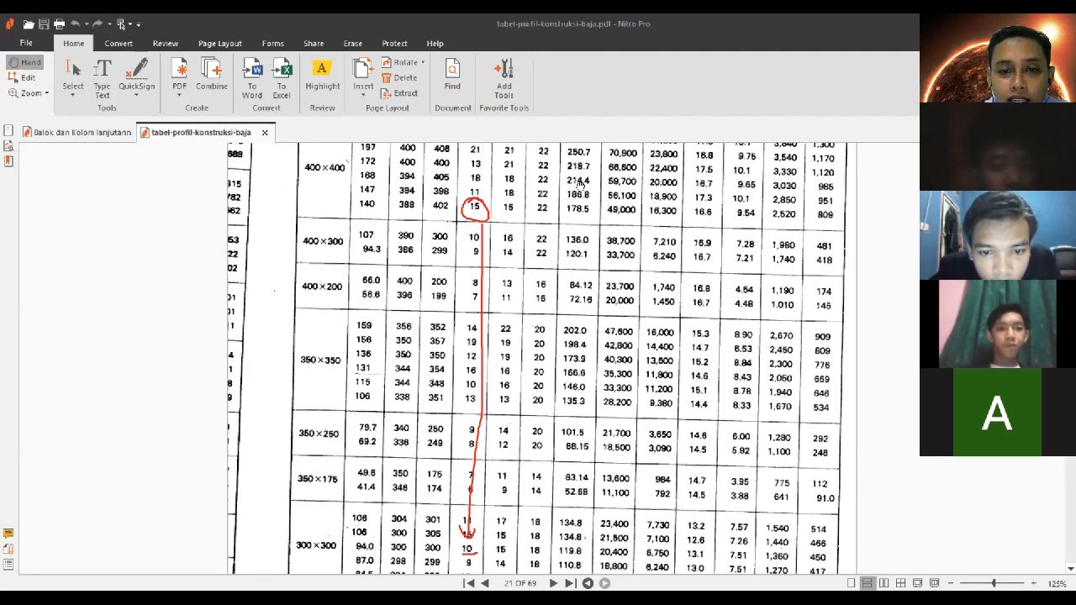
Step: Examine the 400×400 entries in the profile table, comparing their weights and finding the row with 400 mm depth and flange width
scroll(591, 267, up, 3)
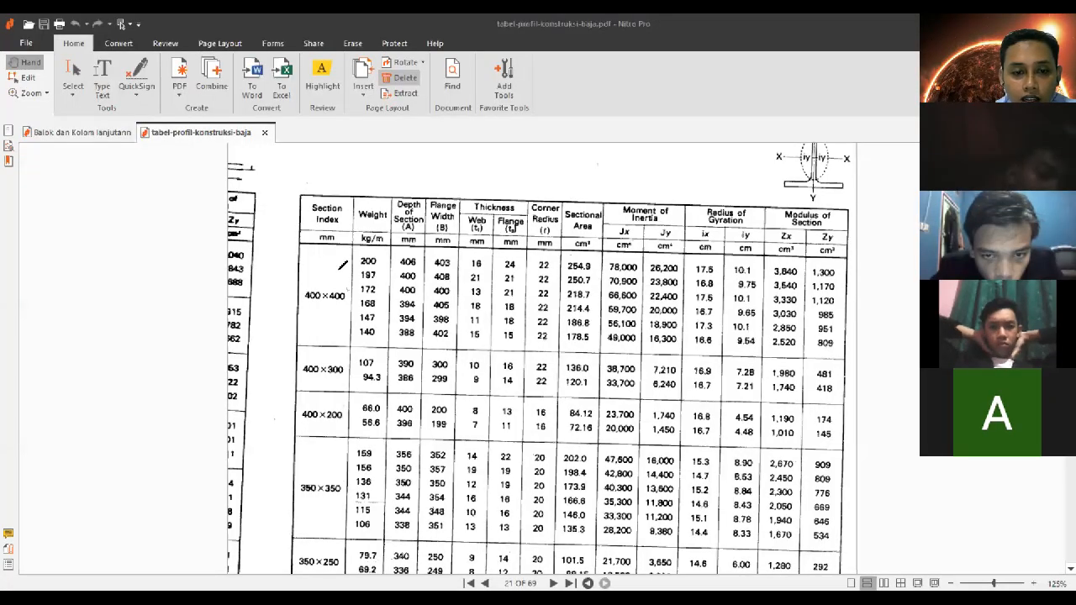
drag(297, 304, 357, 312)
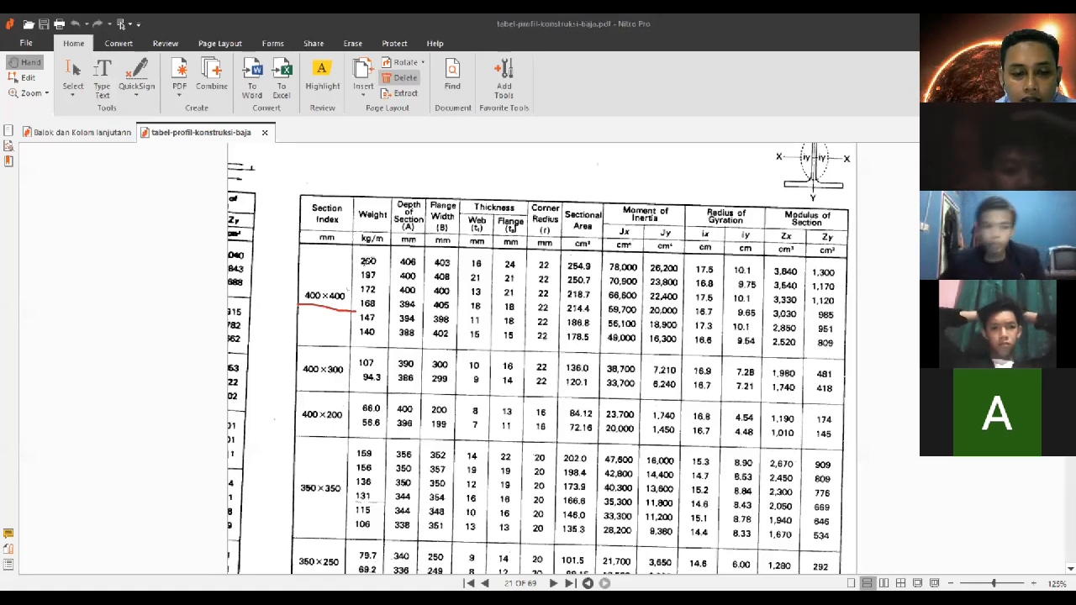
mouse_move(358, 249)
mouse_down()
mouse_move(360, 341)
mouse_move(384, 267)
mouse_move(381, 247)
mouse_move(363, 241)
mouse_up()
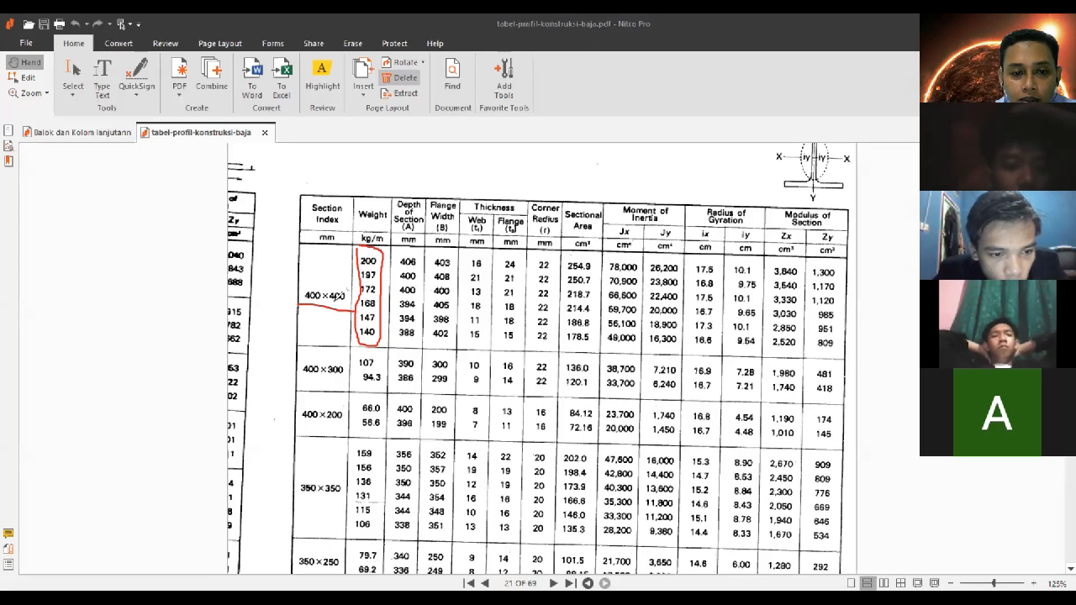
mouse_move(393, 297)
mouse_down()
mouse_move(464, 296)
mouse_move(454, 280)
mouse_move(422, 280)
mouse_move(395, 298)
mouse_up()
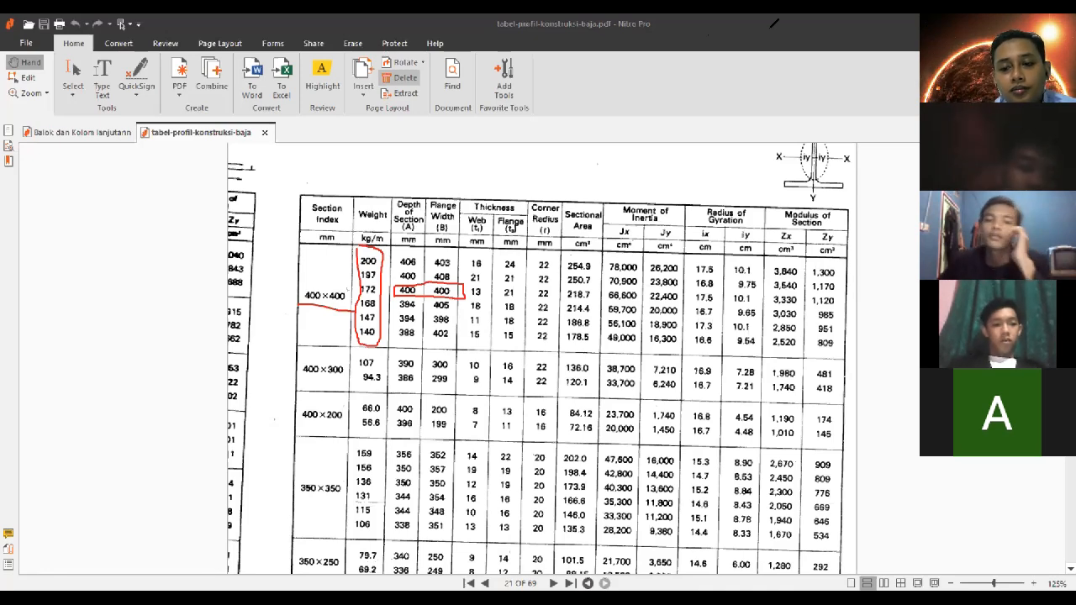
click(771, 28)
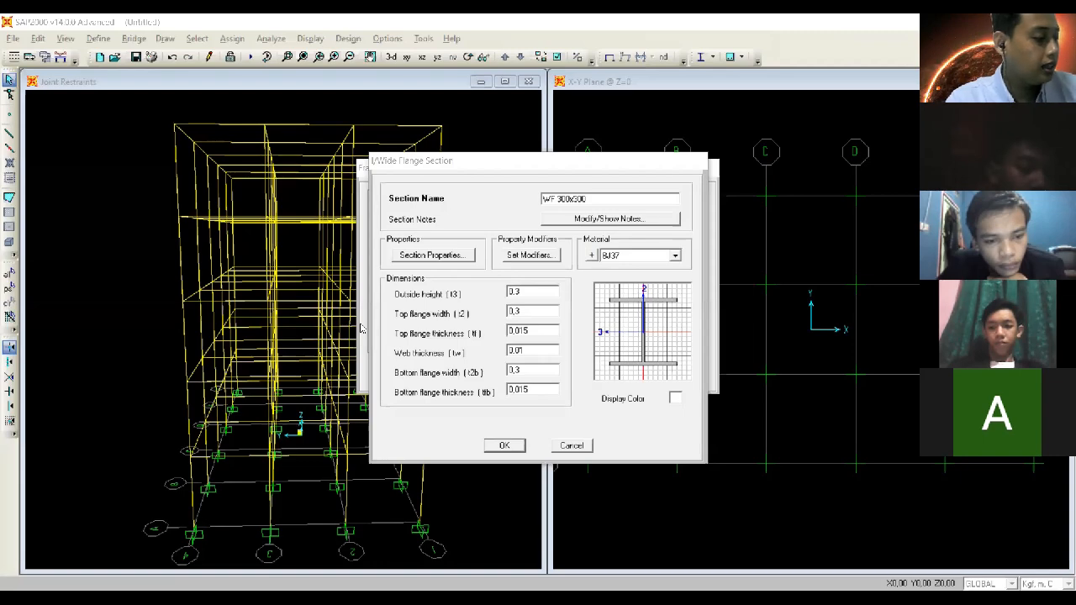
Step: Accept the WF 300x300 definition and close the frame properties
click(504, 447)
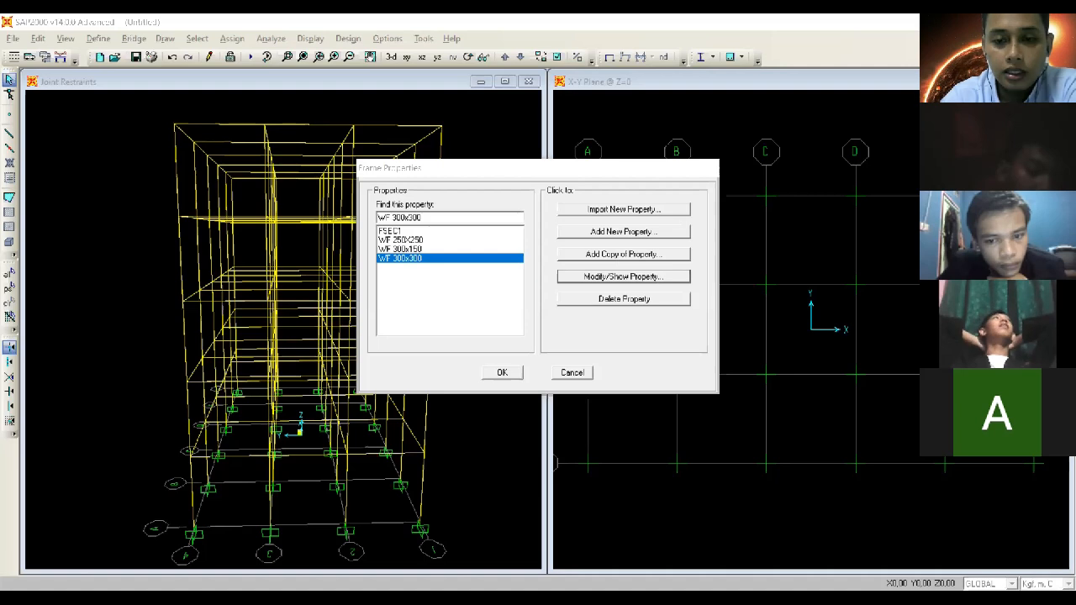
click(502, 372)
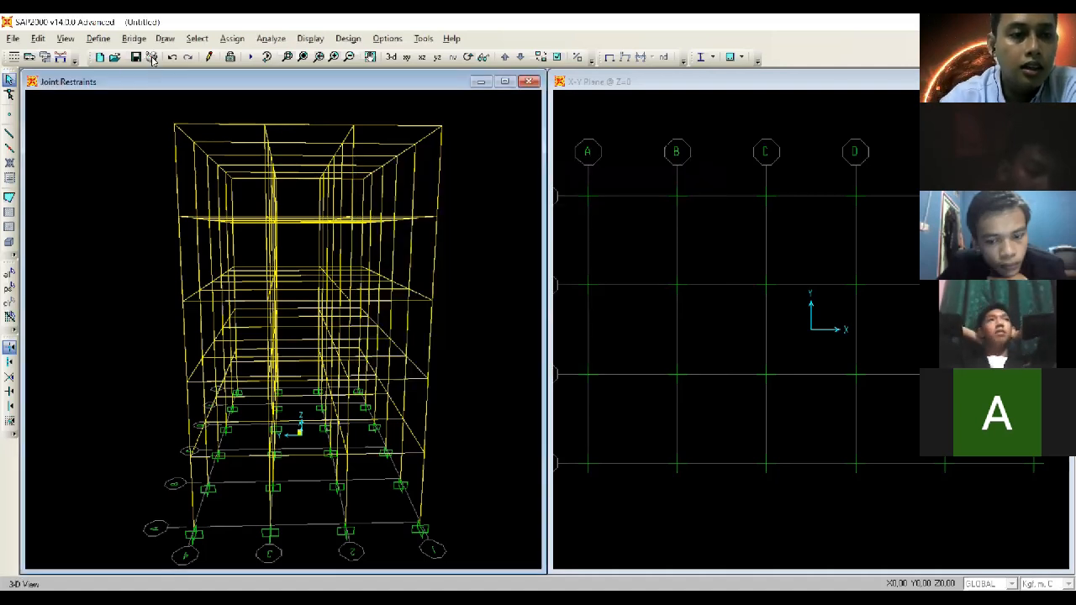
click(99, 40)
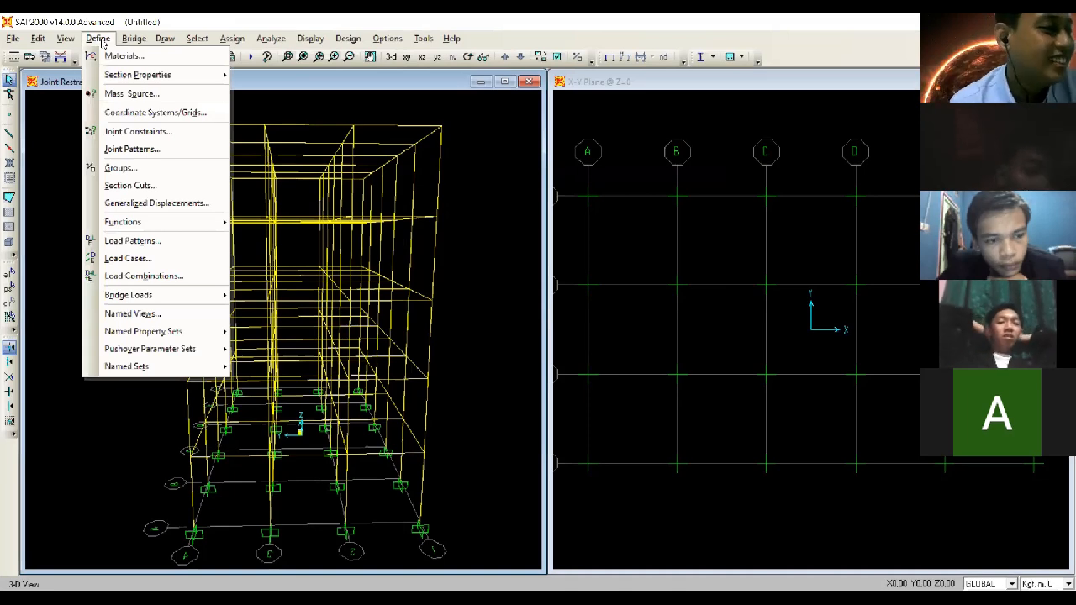
click(163, 57)
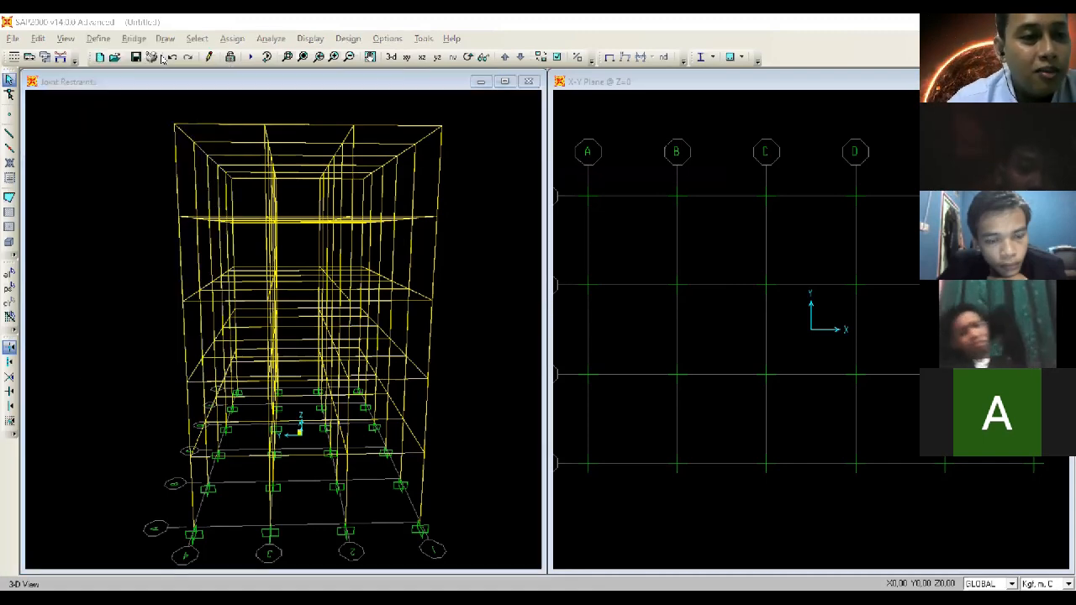
click(99, 39)
mouse_move(134, 75)
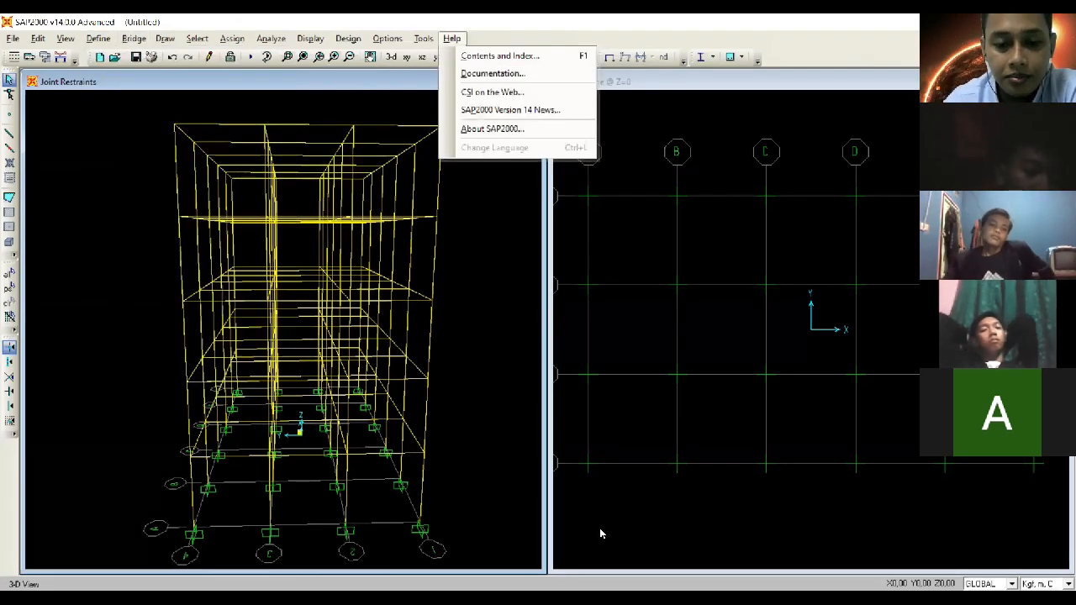
click(618, 599)
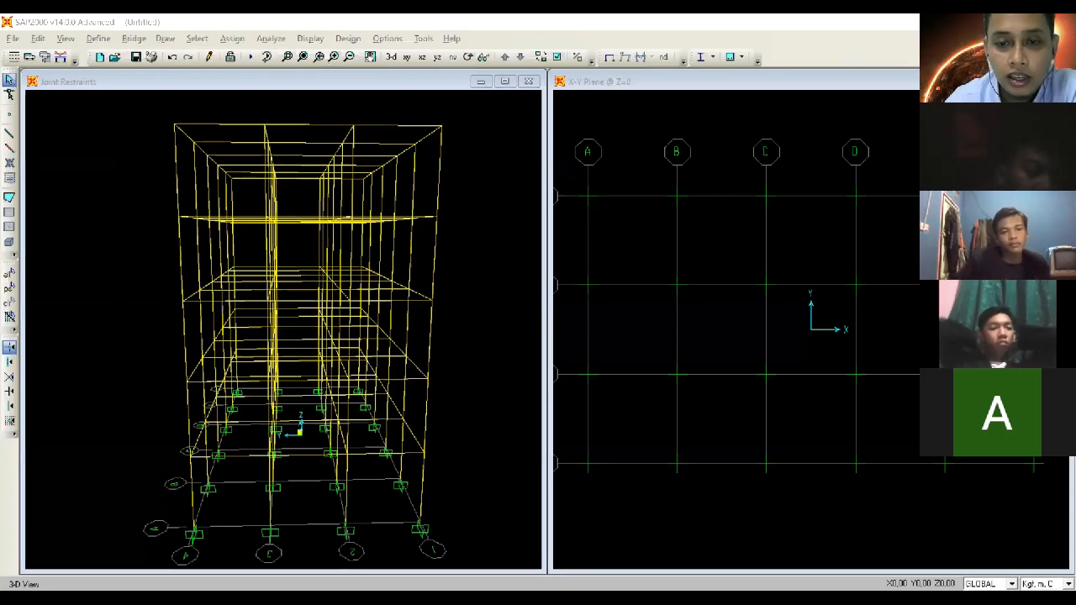
click(99, 38)
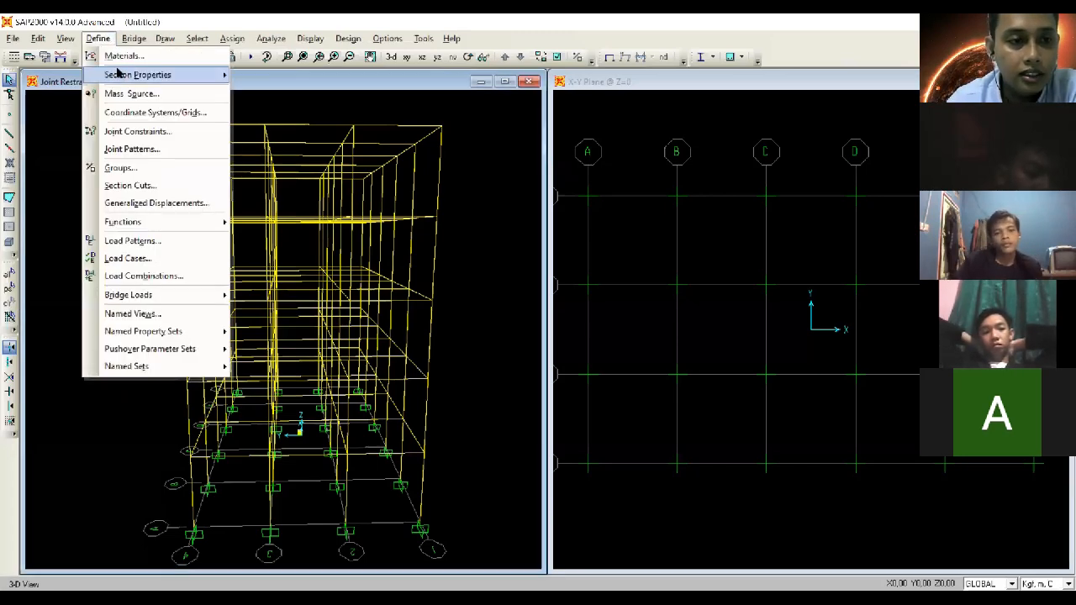
click(279, 128)
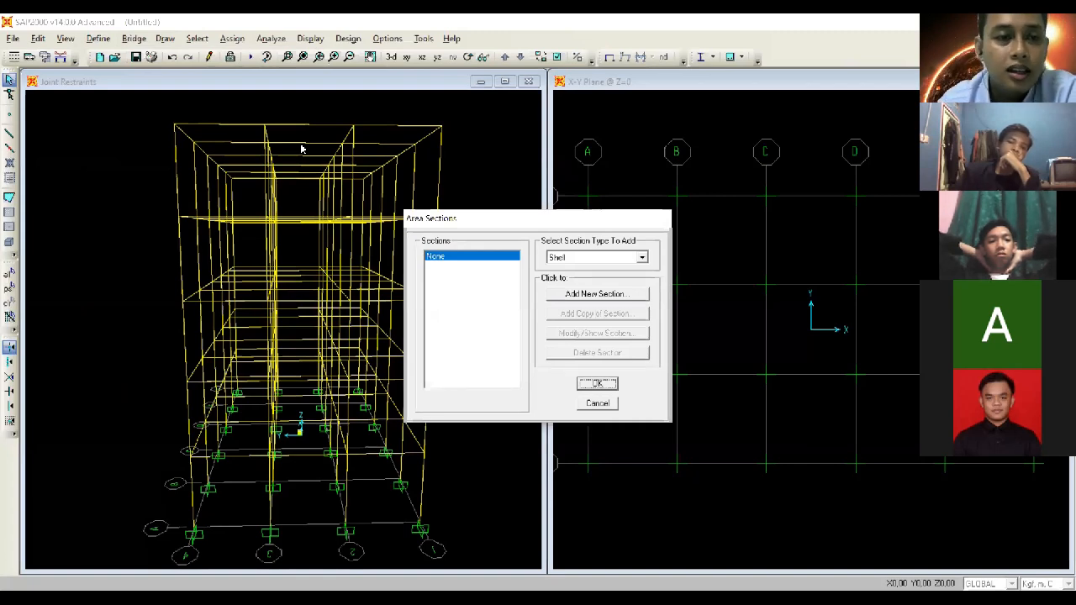
click(592, 296)
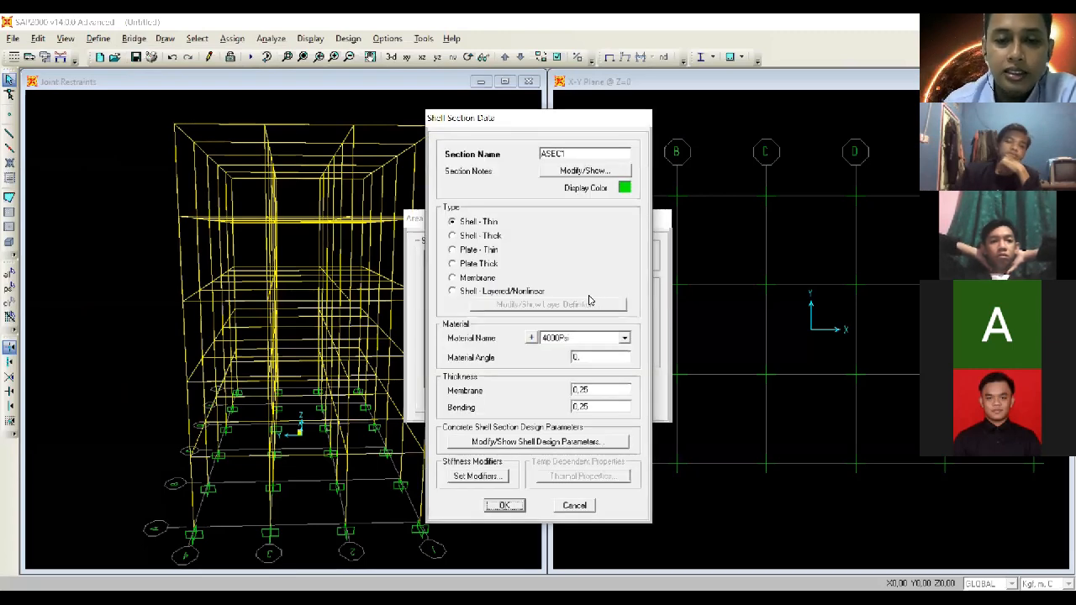
double_click(572, 153)
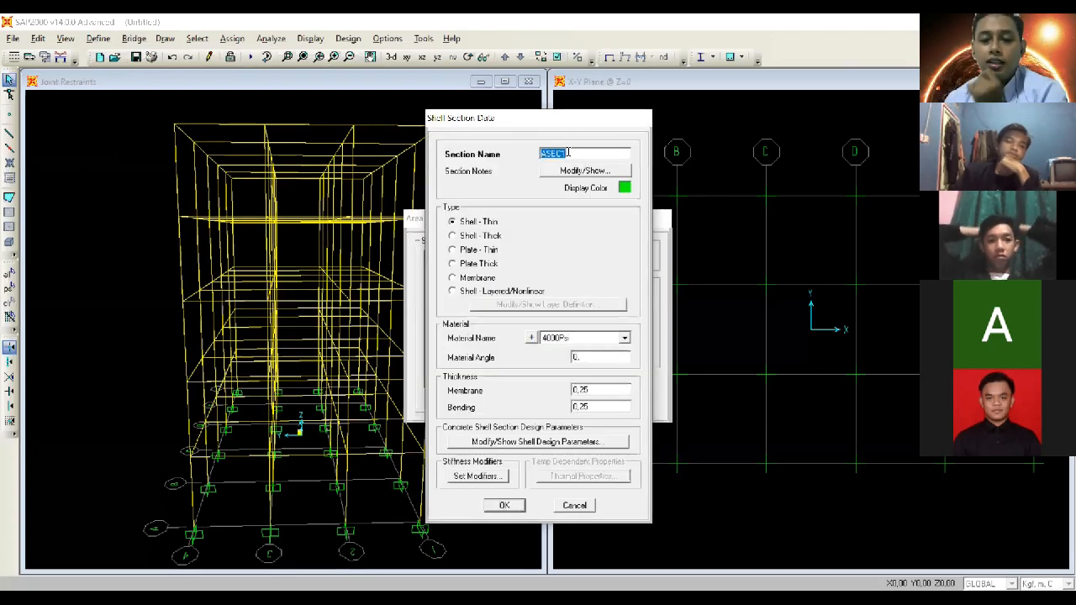
text(Plat 12 cm)
click(575, 506)
click(604, 406)
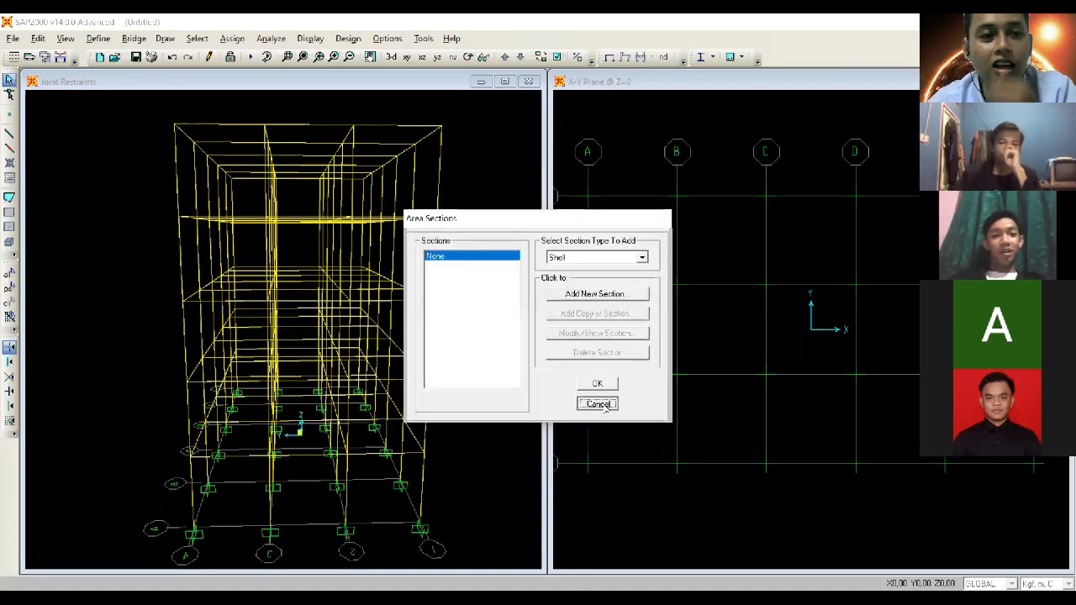
Step: Start a new shell area section named Plat 12 cm with the Shell - Thin type
click(98, 39)
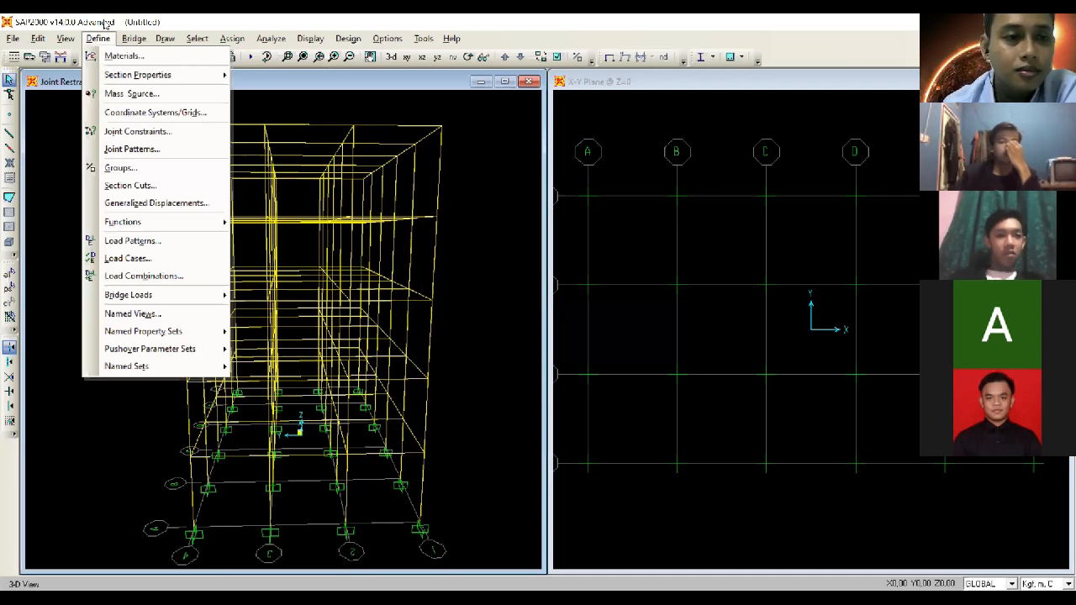
mouse_move(137, 75)
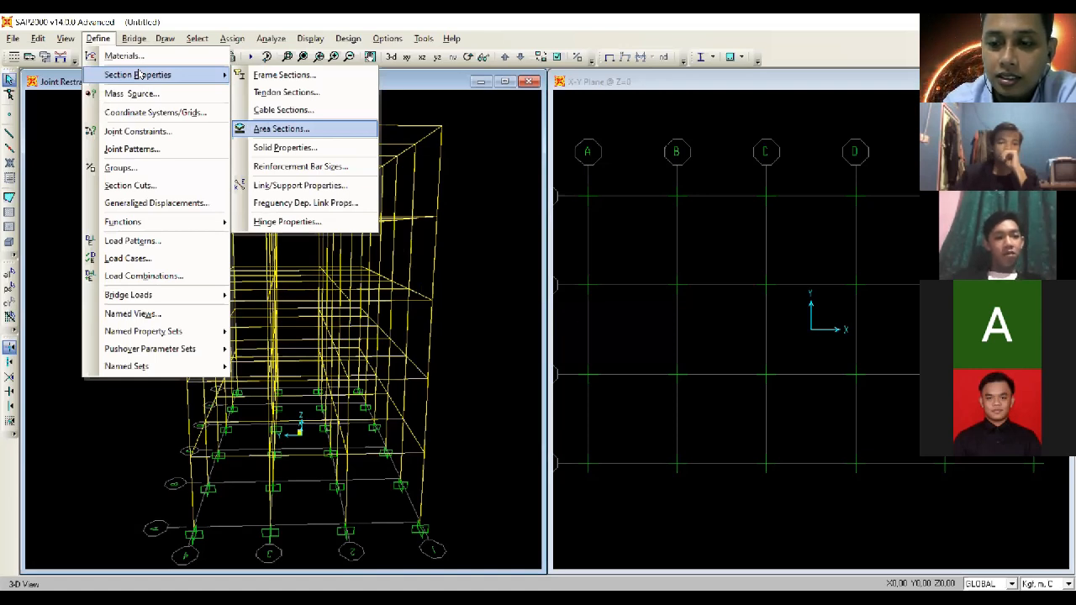
click(282, 129)
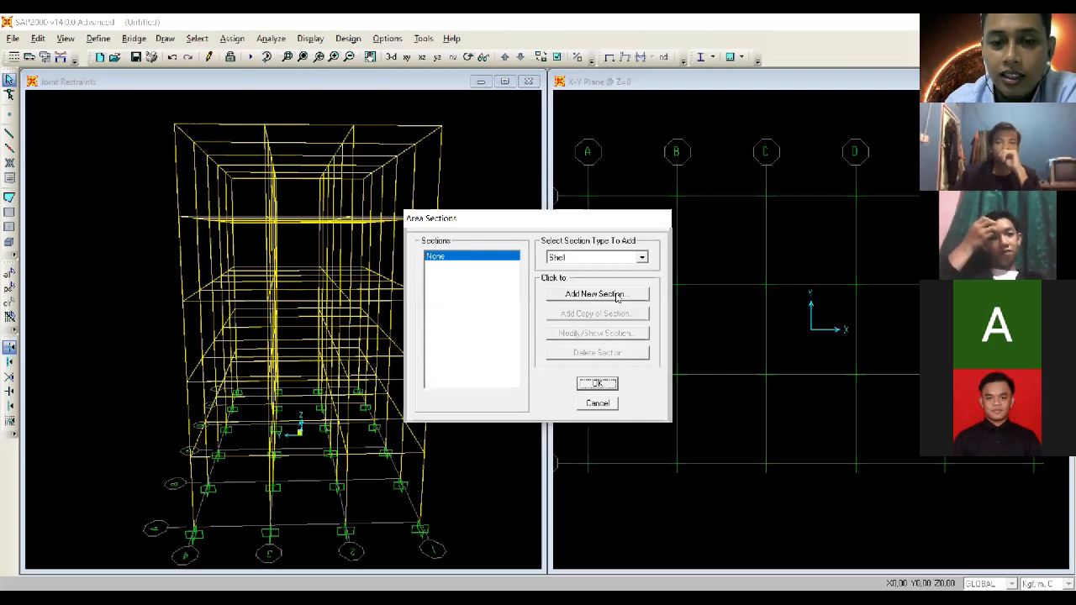
click(597, 295)
double_click(586, 153)
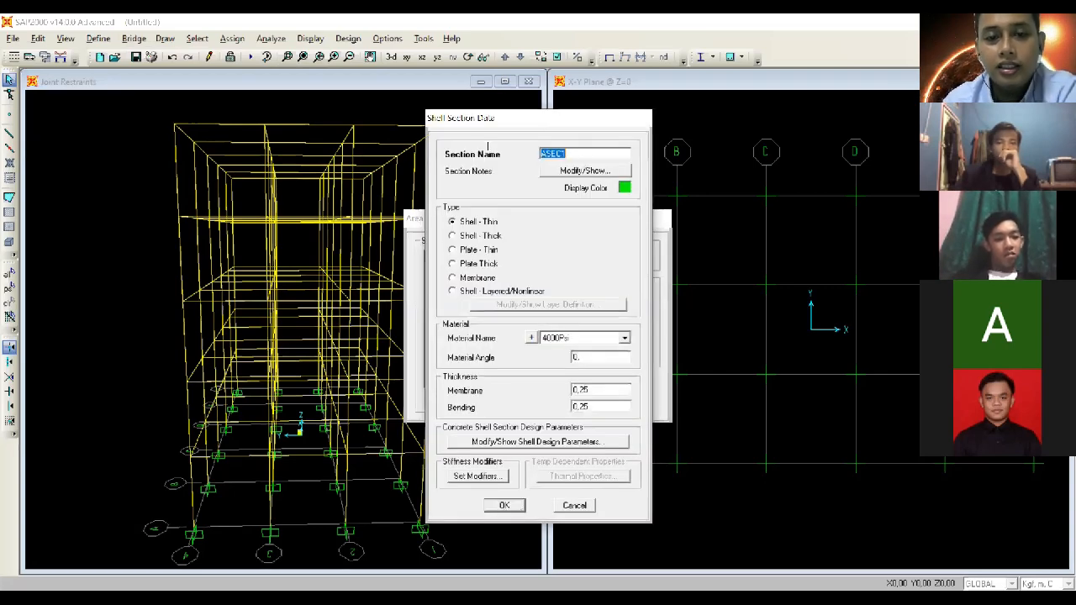
text(Plat 12 cm)
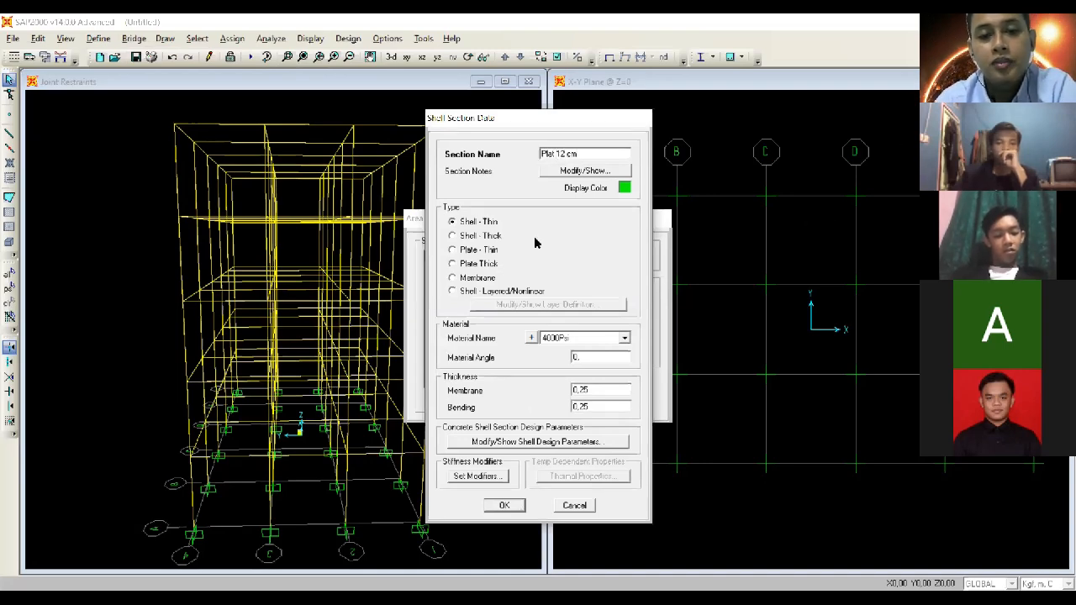
click(474, 252)
click(476, 222)
click(476, 250)
click(476, 222)
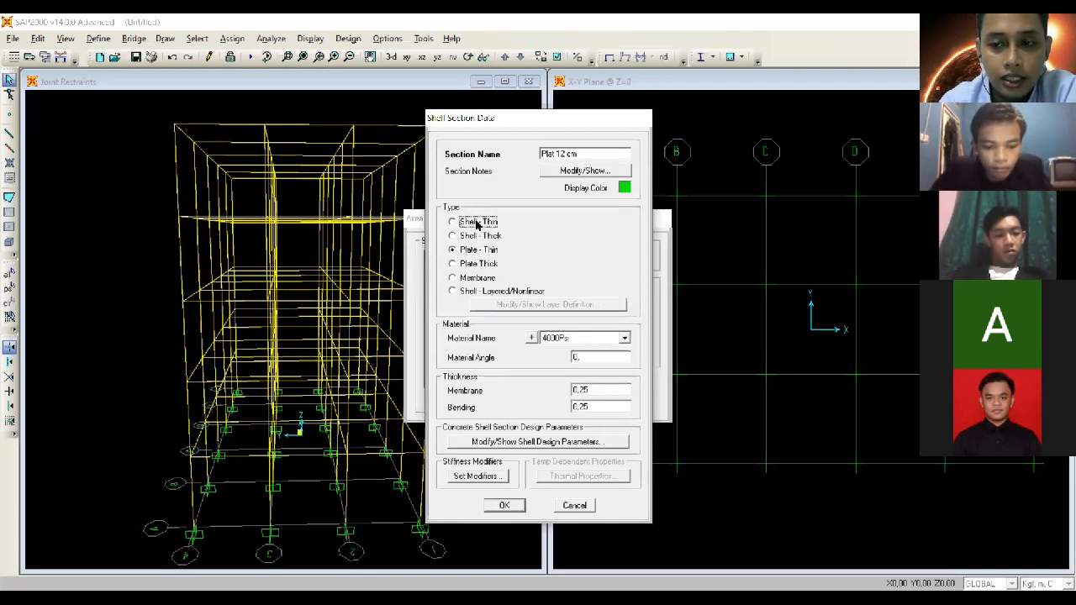
Step: Assign material K300 - 24,9 MPa to the Plat 12 cm section, set membrane and bending thickness to 0,12, and accept it
click(625, 339)
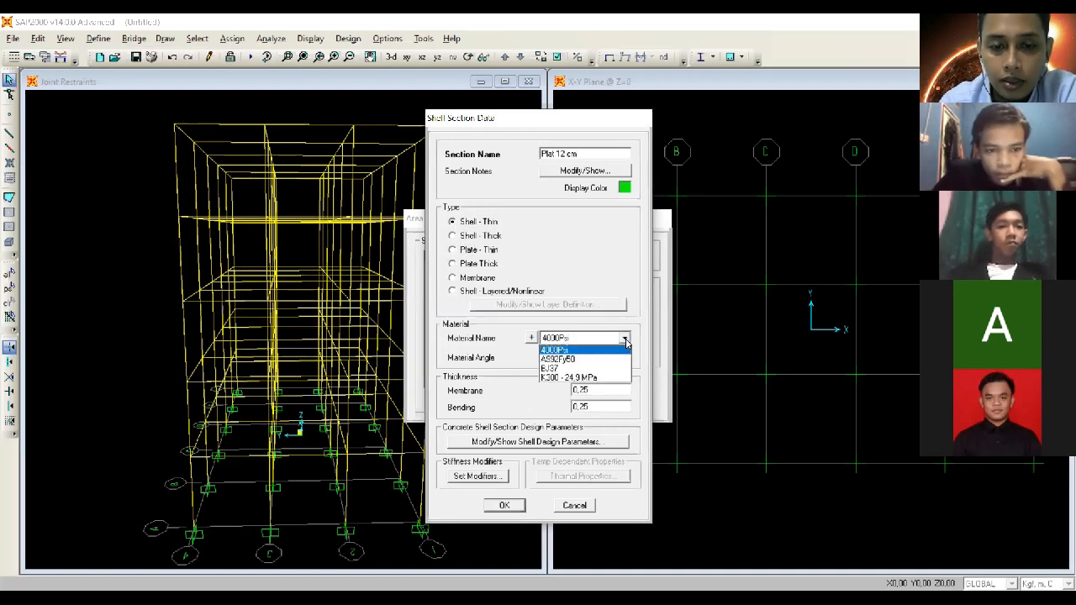
click(612, 379)
click(608, 388)
text(0,12)
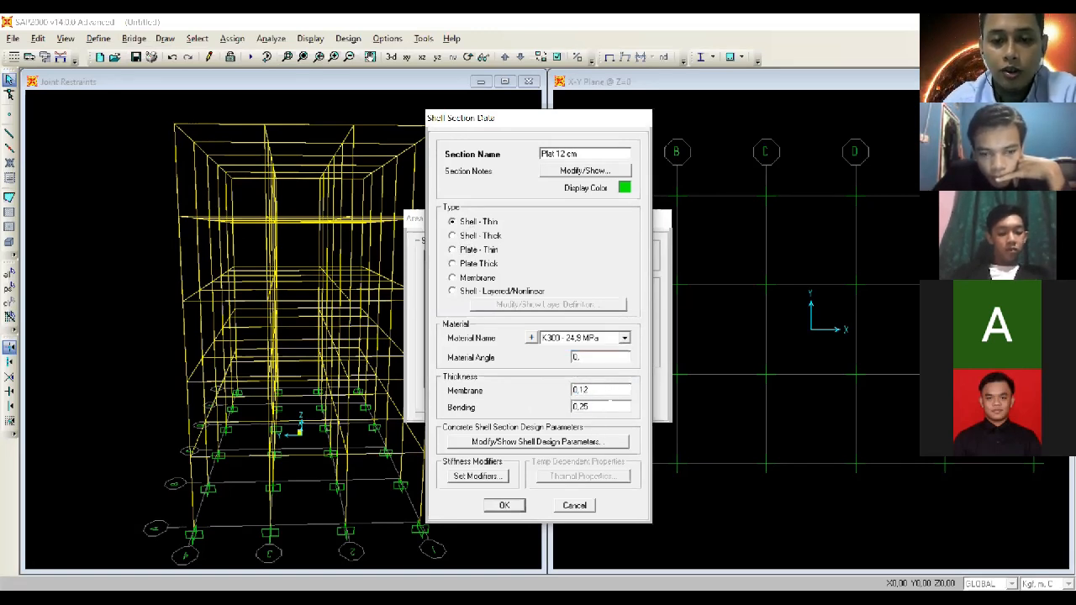
key(Tab)
text(0)
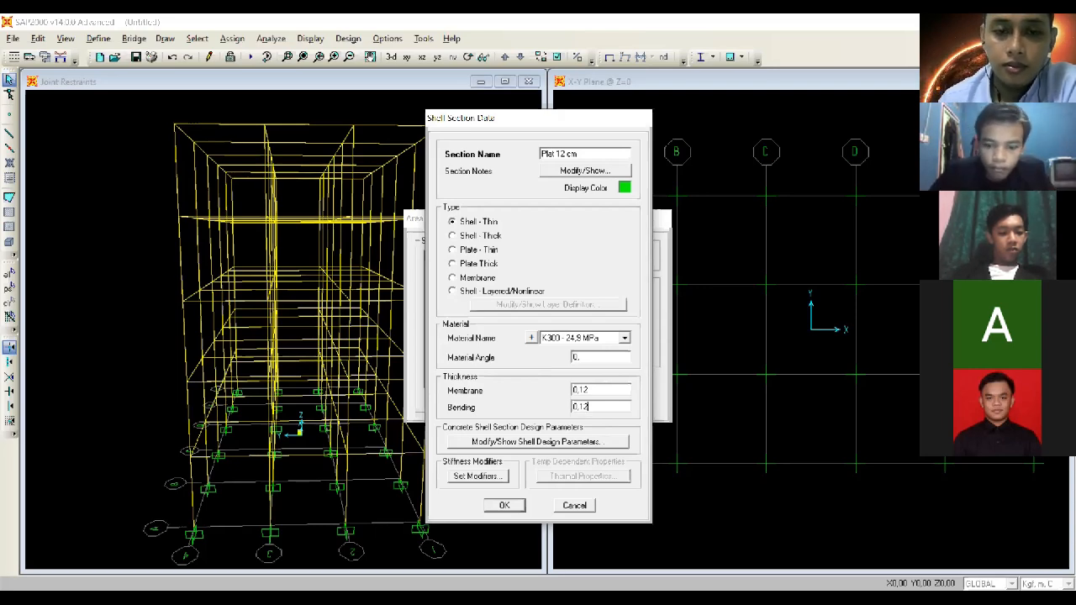
click(506, 505)
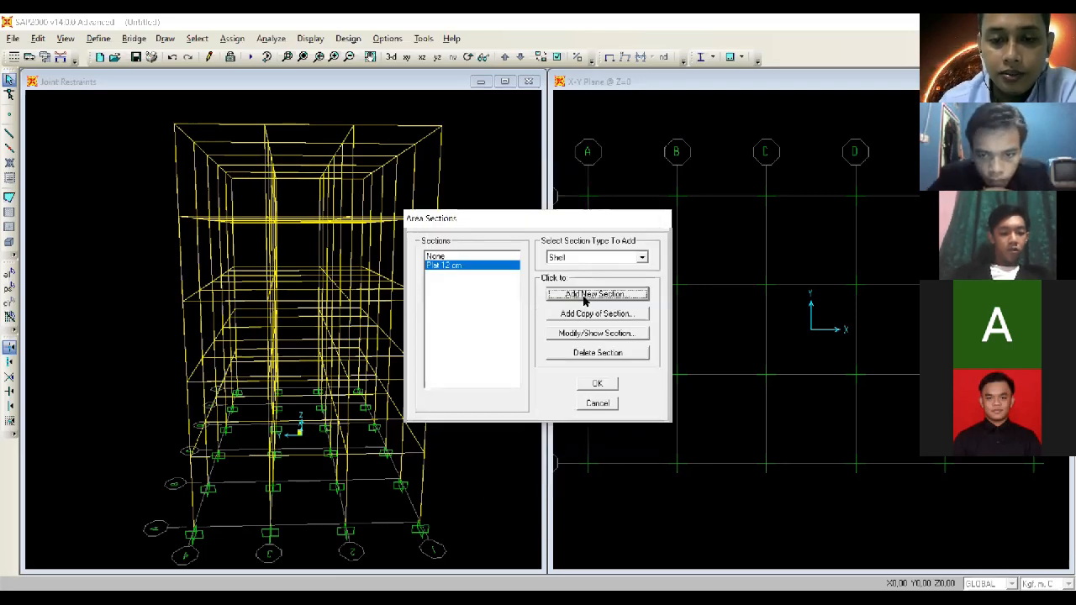
Step: Add a second shell area section named 25 cm in material K300 - 24,9 MPa, keeping both thicknesses at 0,25
click(586, 296)
drag(542, 154, 668, 168)
text(25 cm)
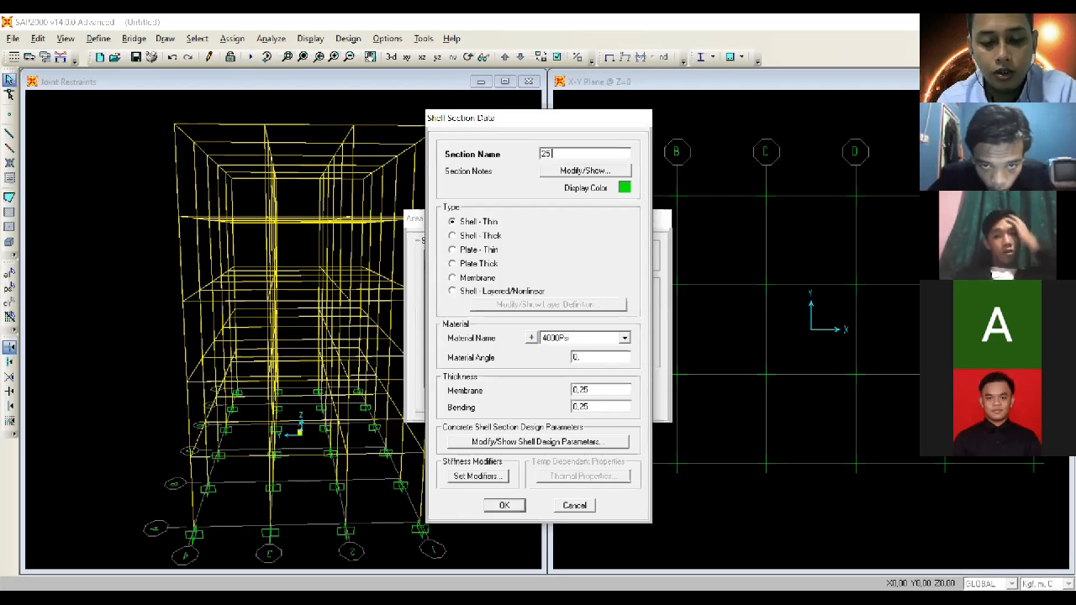
click(625, 338)
click(617, 377)
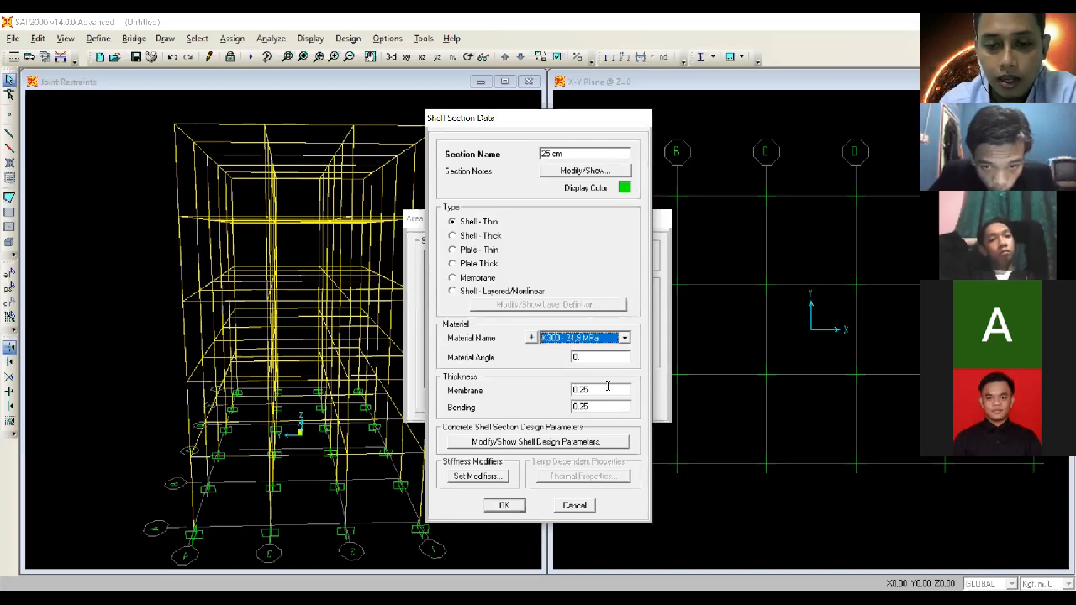
key(Tab)
key(Tab)
key(Tab)
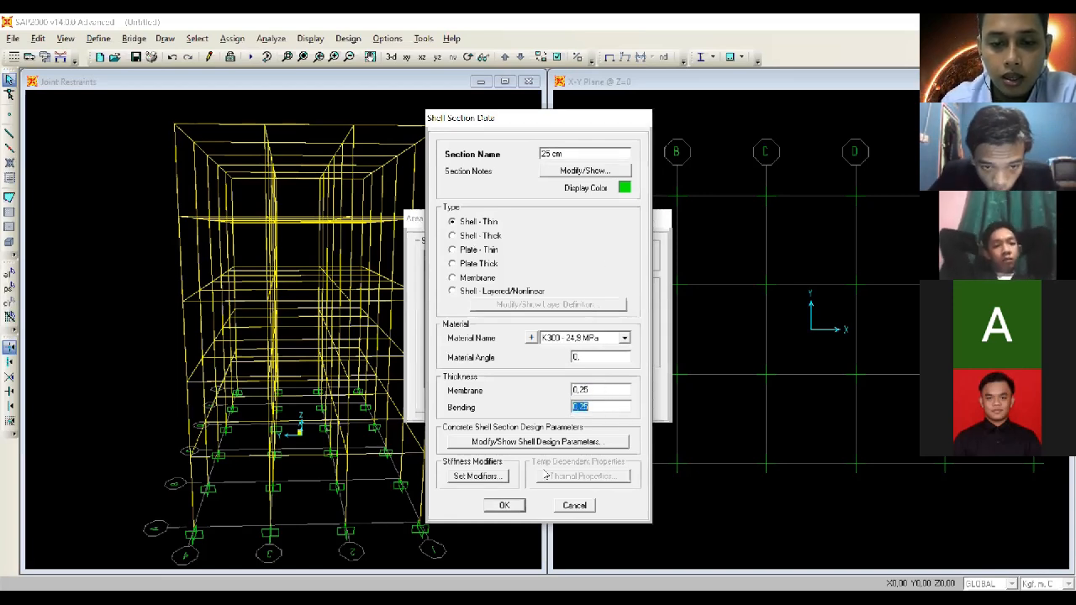
click(506, 505)
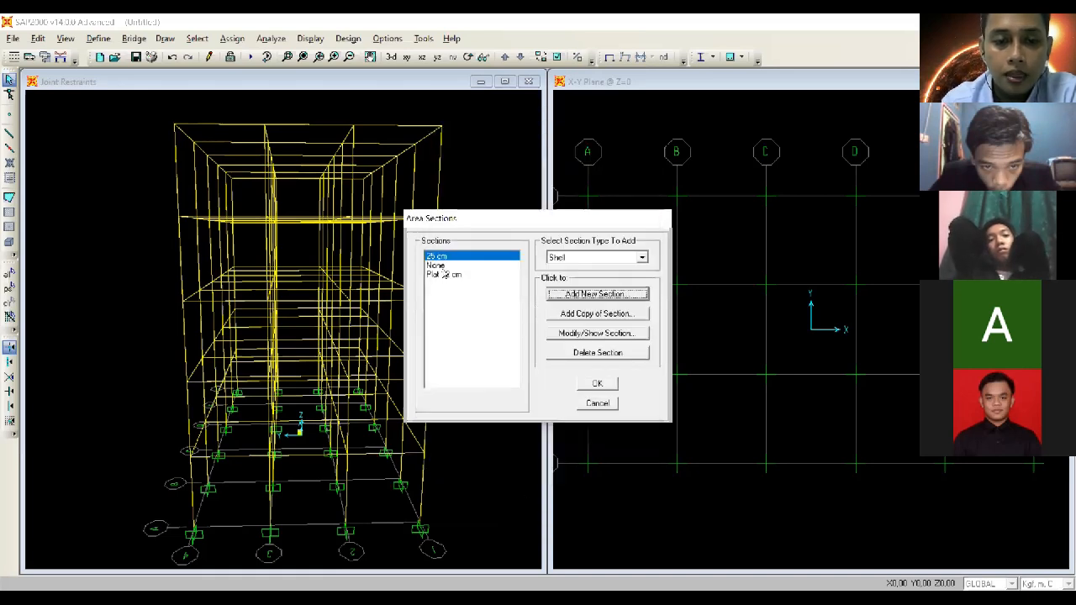
Step: Check the entries in the area section list and accept the area section definitions
click(445, 266)
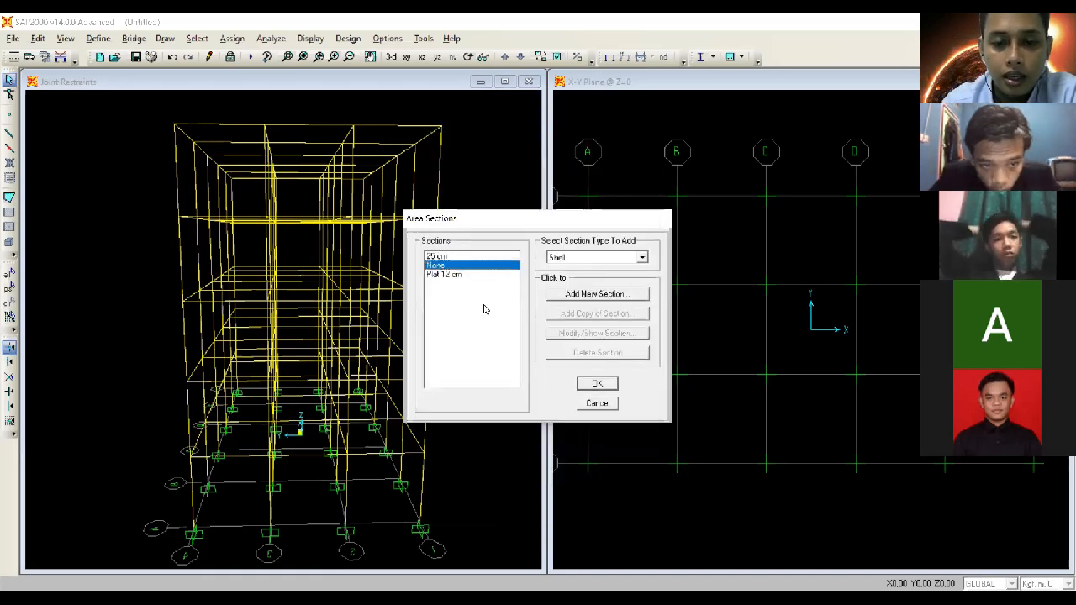
click(463, 258)
click(461, 275)
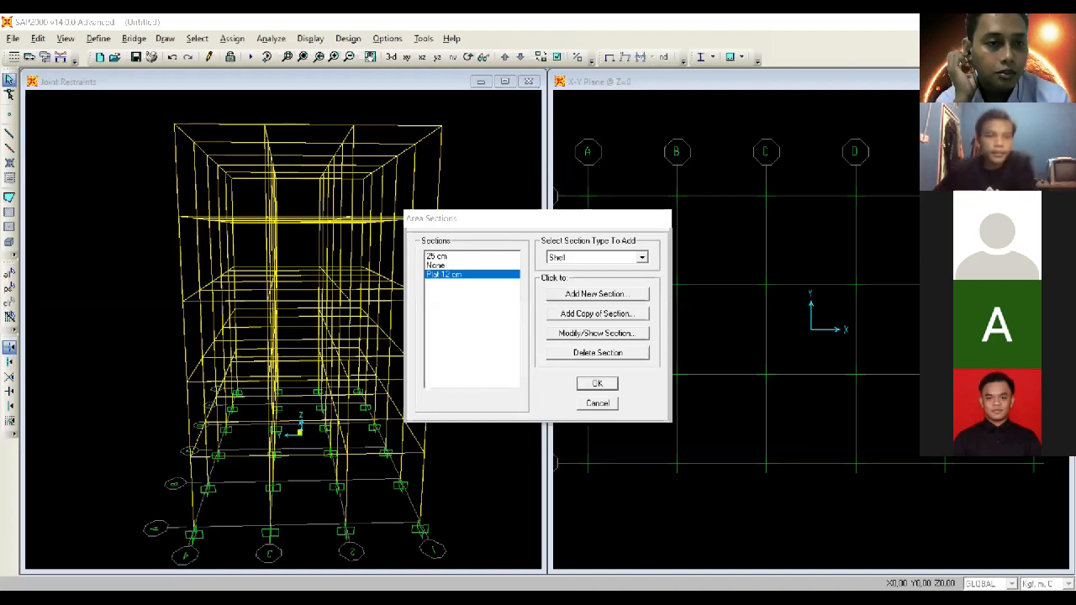
click(598, 384)
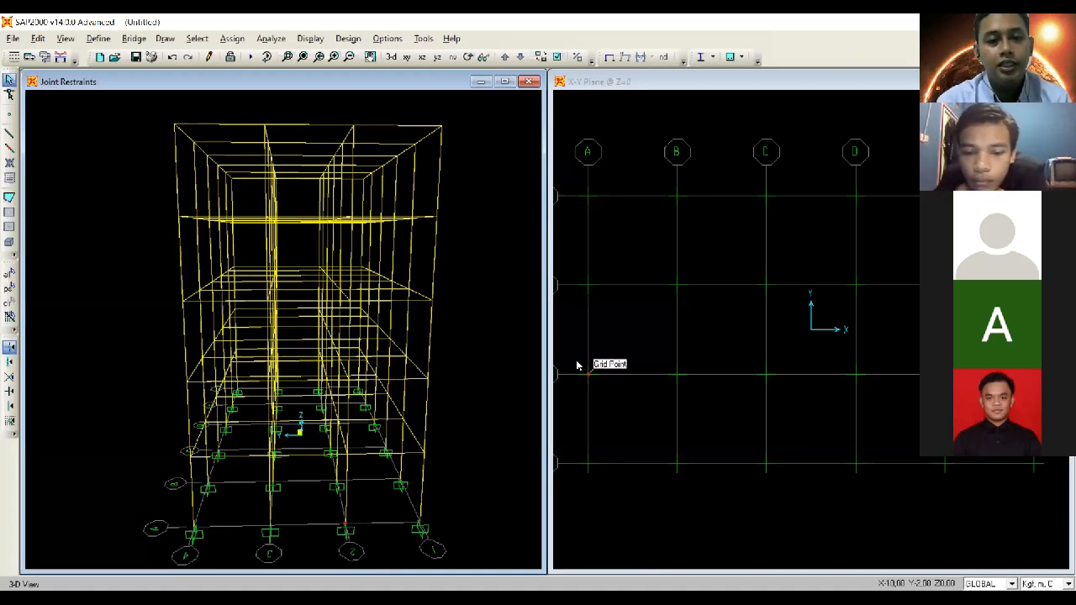
Step: Orbit the 3D model to face the building's end and switch the plan view to the X-Z elevation at Y=6
click(469, 56)
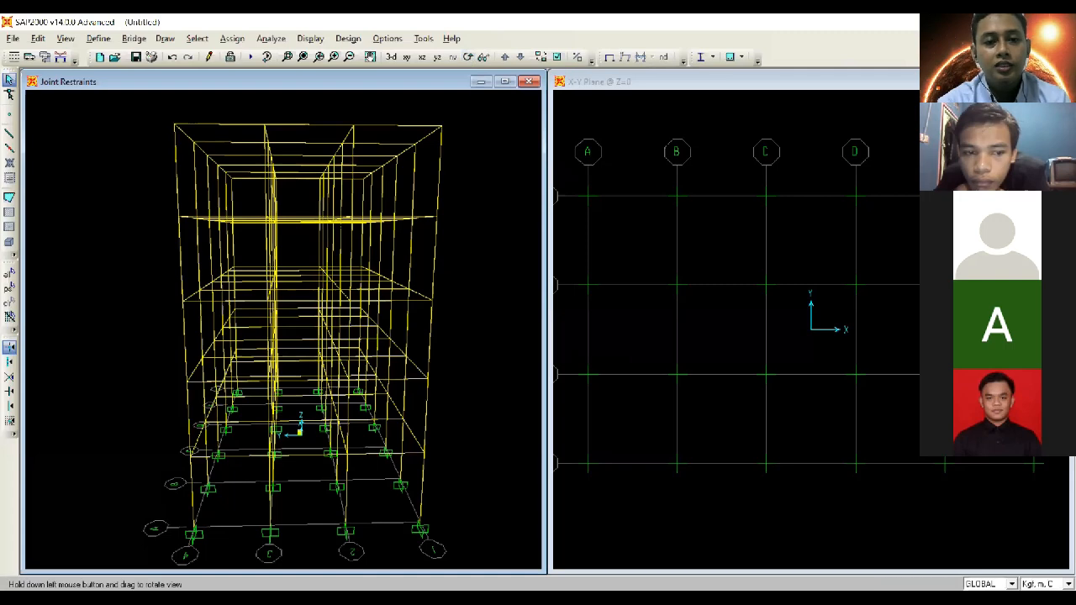
drag(286, 337, 473, 333)
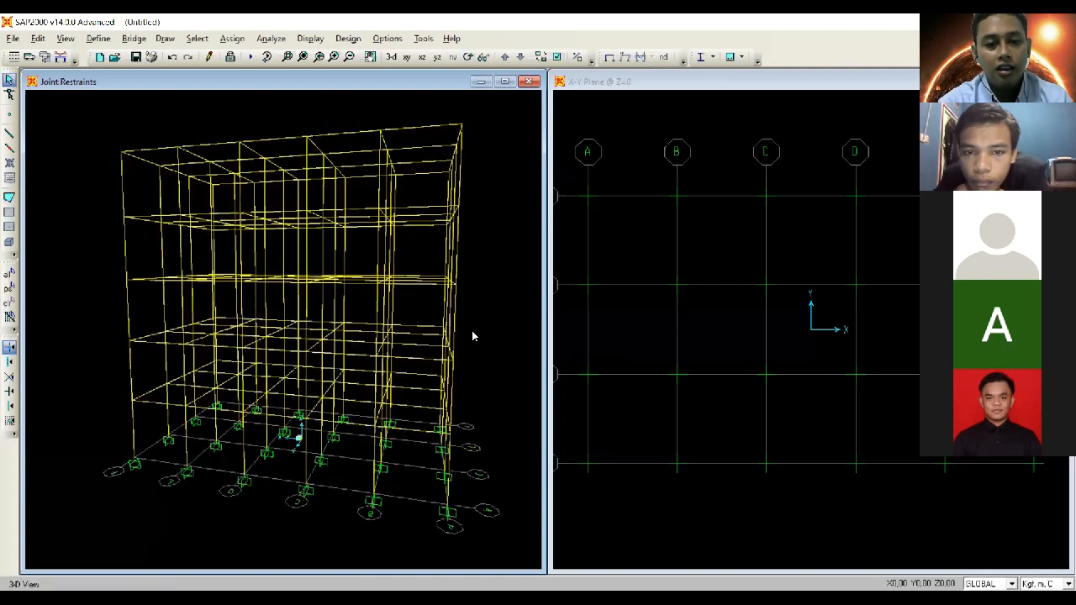
click(468, 56)
drag(395, 295, 189, 298)
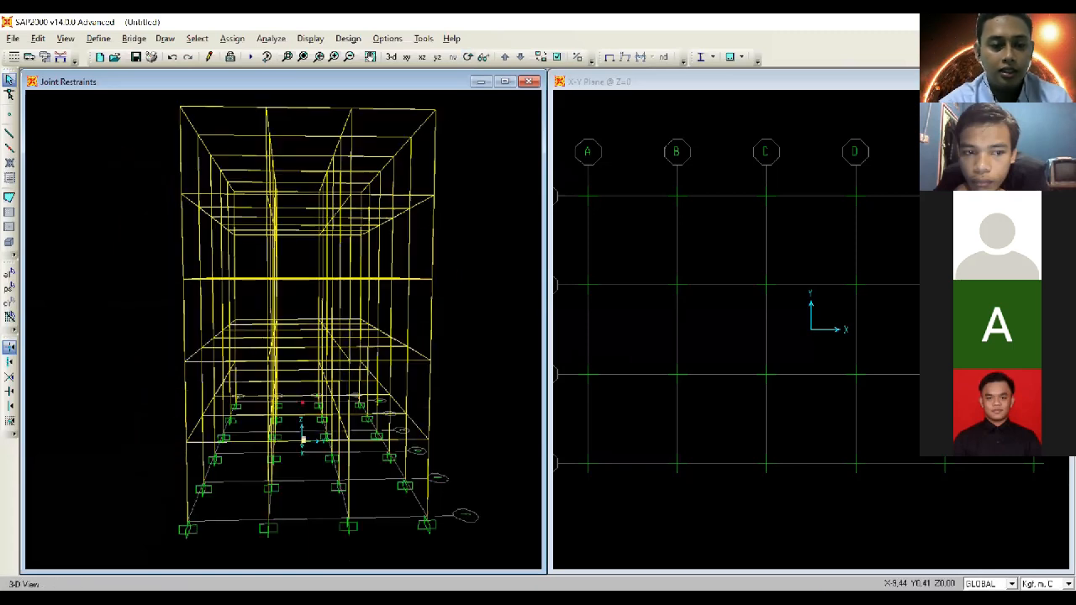
click(468, 57)
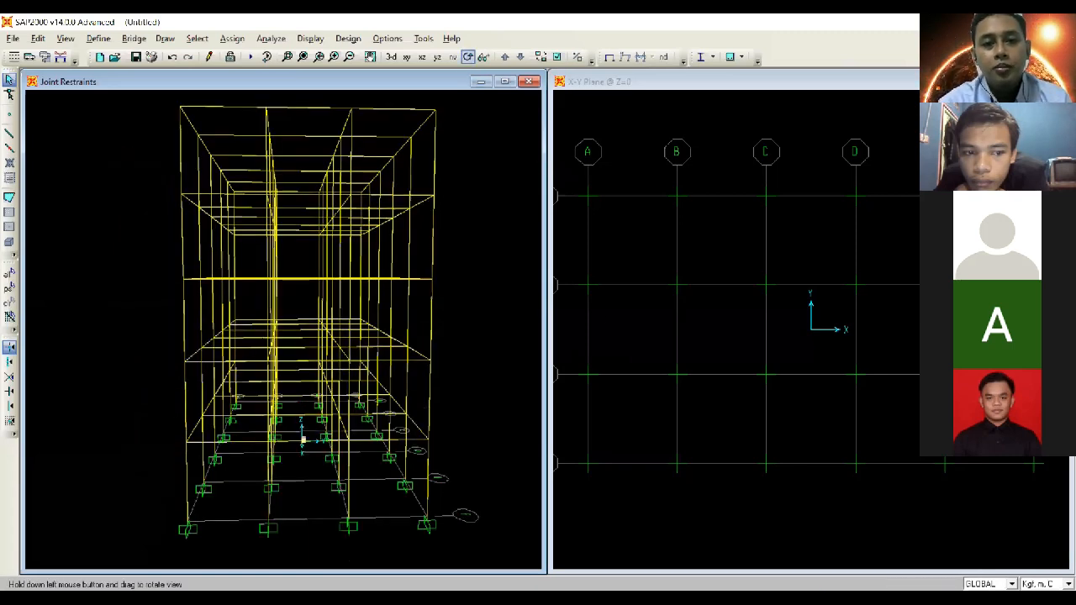
drag(214, 455, 220, 455)
drag(439, 247, 447, 245)
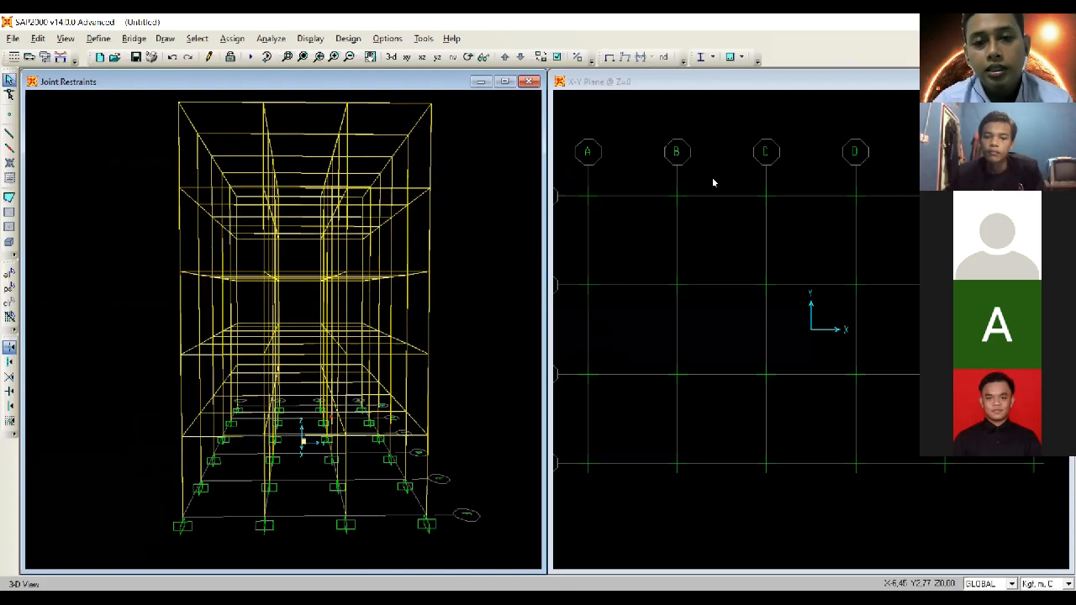
click(661, 260)
click(422, 56)
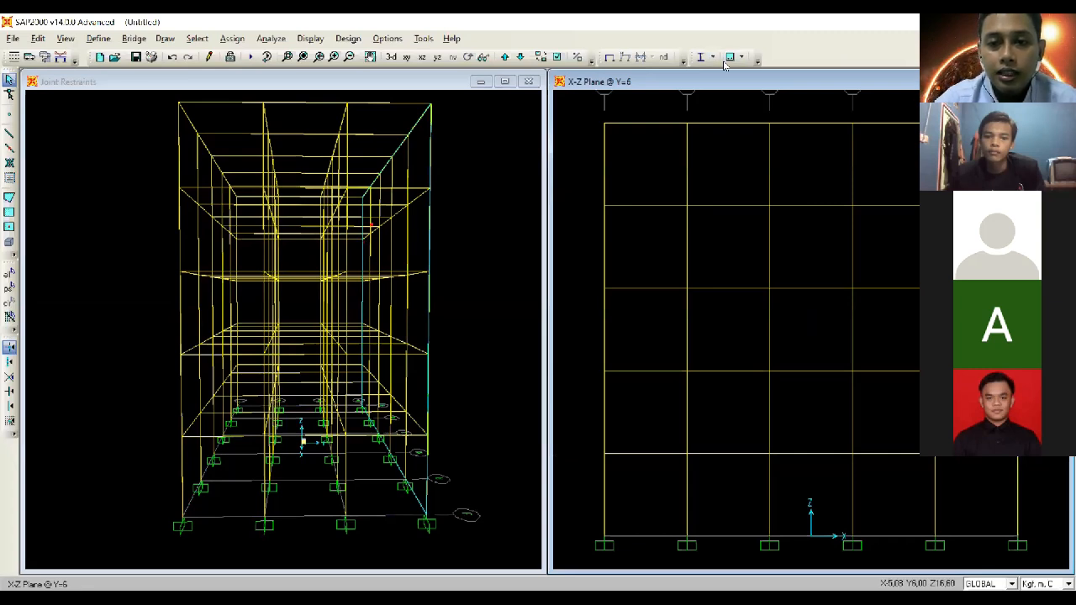
Step: Select the columns of all five storeys in the X-Z elevation at Y=6 with intersecting lines
drag(575, 166, 1044, 173)
drag(1048, 246, 575, 239)
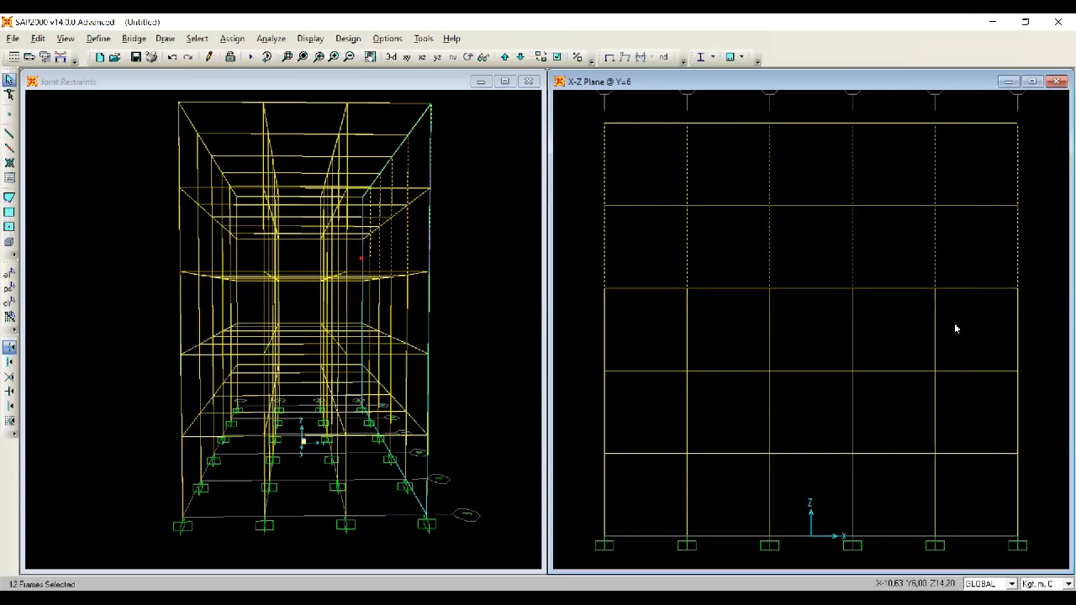
drag(1057, 348, 562, 305)
drag(1037, 407, 589, 402)
drag(1026, 484, 563, 488)
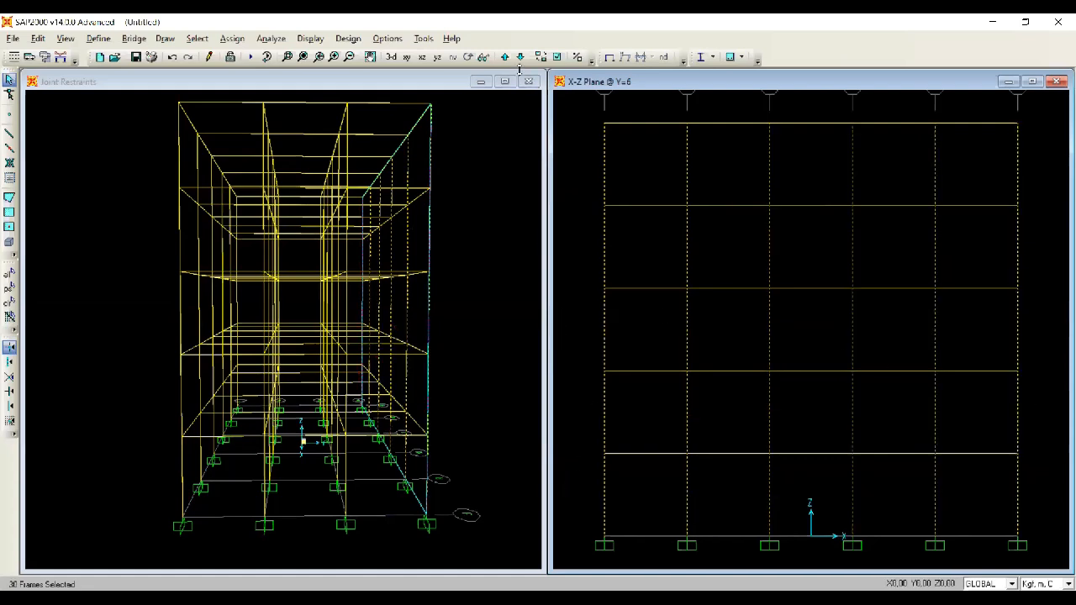
drag(430, 175, 599, 155)
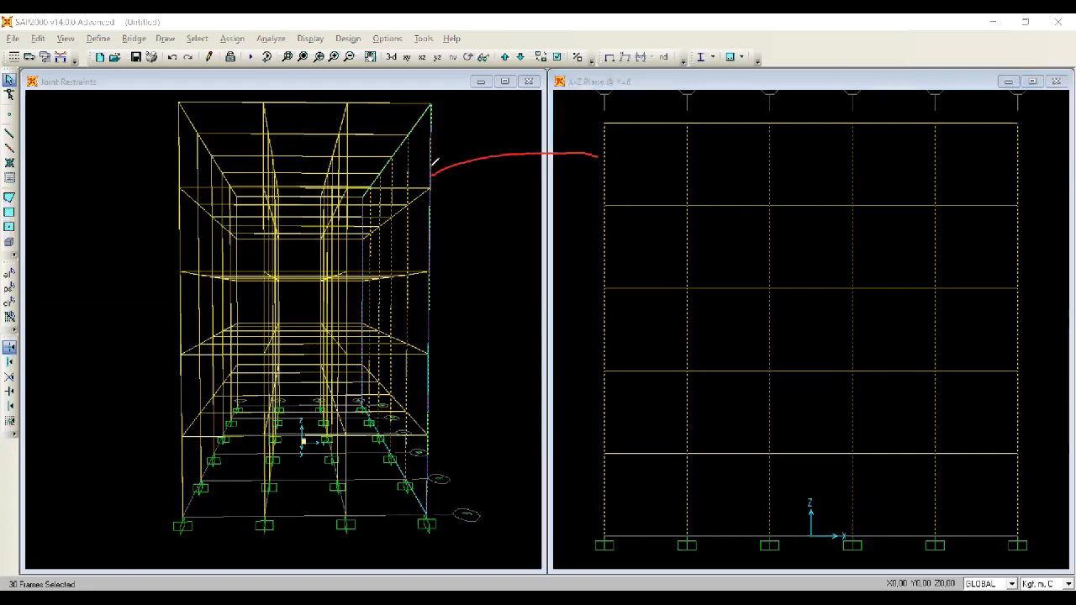
drag(345, 172, 367, 168)
drag(269, 161, 264, 163)
drag(190, 153, 208, 150)
key(Escape)
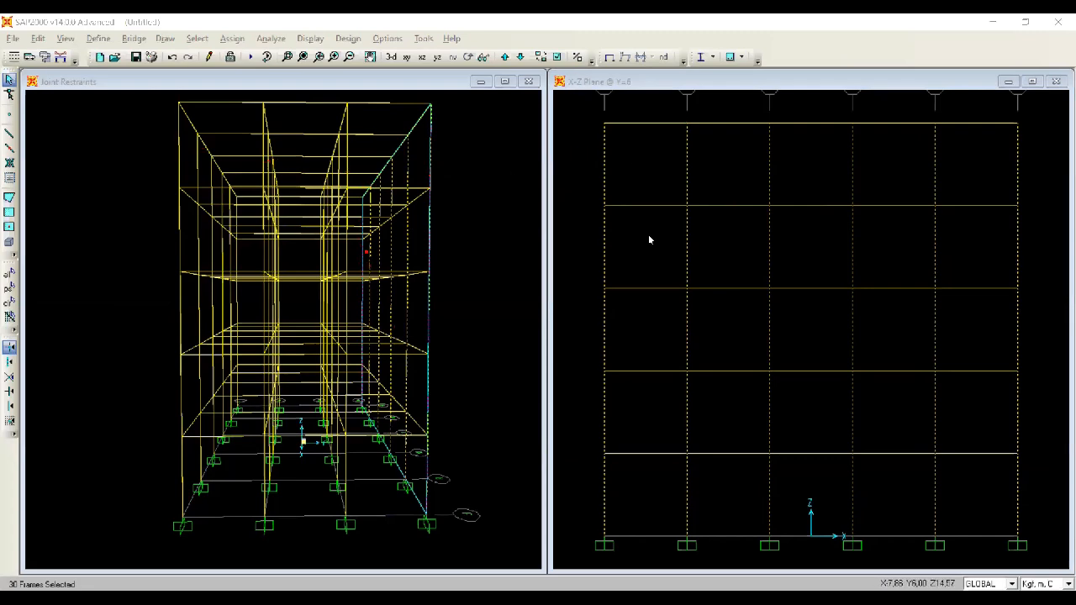
Step: Clear the current frame selection and select all columns of the top two storeys in the 3D view
click(482, 264)
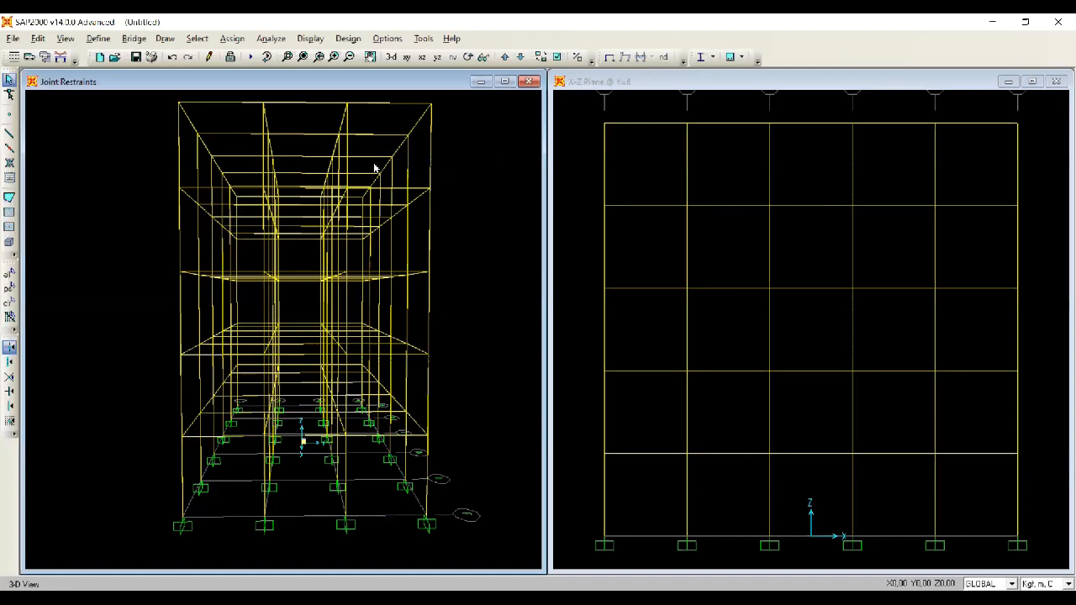
shift+middle_drag(375, 168, 413, 271)
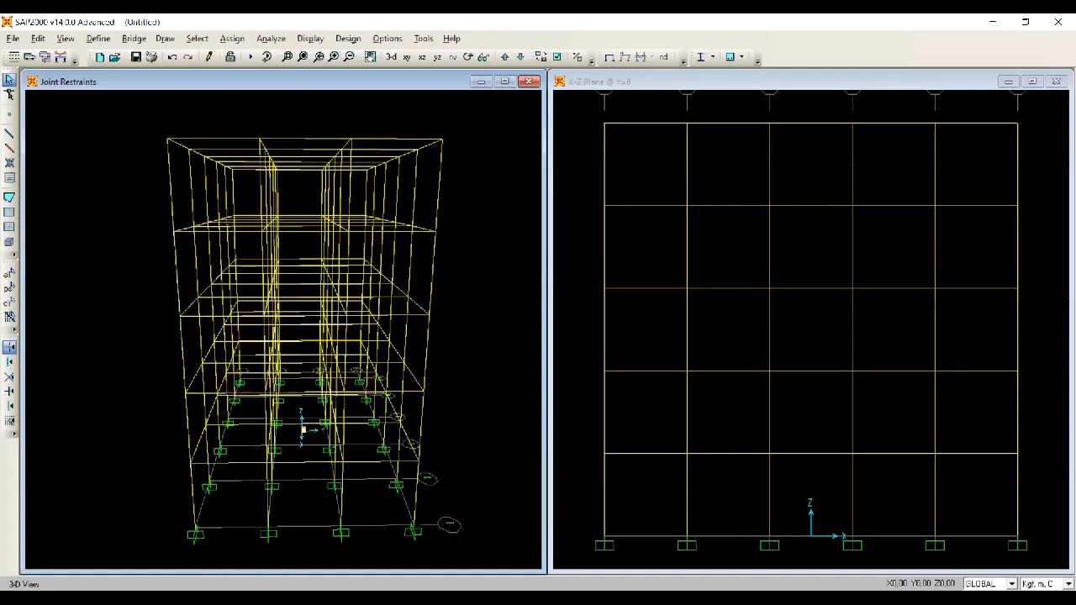
drag(125, 193, 126, 194)
click(468, 58)
drag(440, 268, 164, 252)
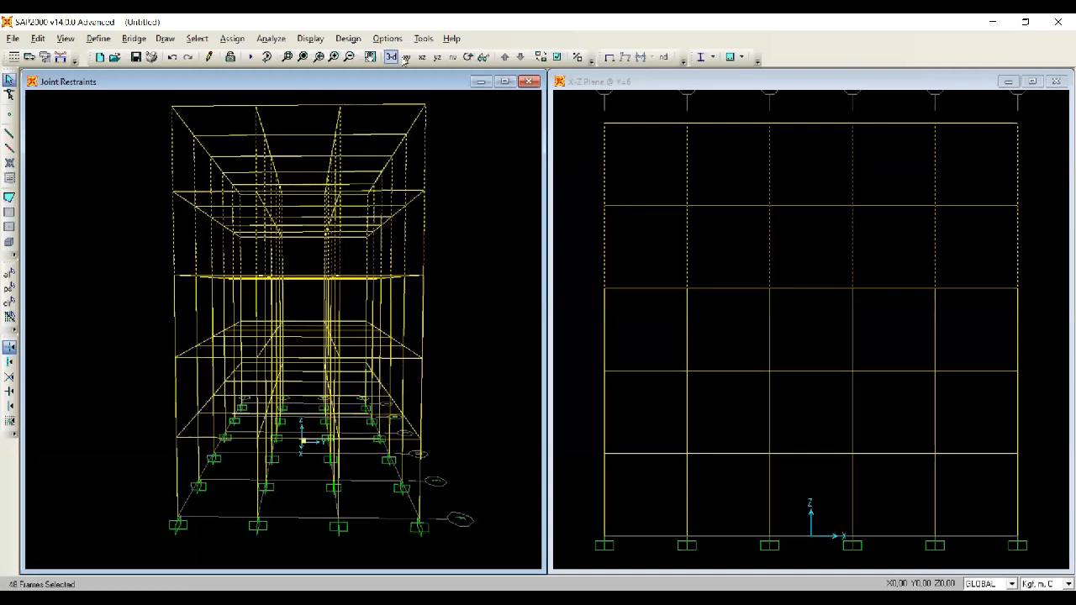
Step: Add all columns of the third and second storeys to the selection in the 3D view
click(468, 58)
drag(454, 311, 454, 290)
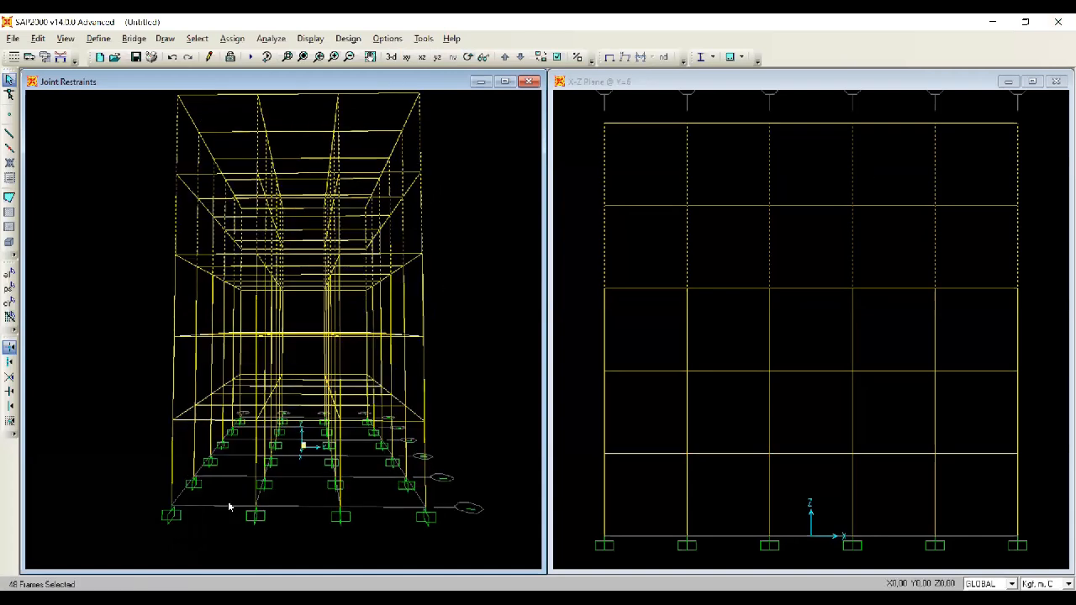
drag(453, 306, 144, 314)
drag(422, 286, 412, 310)
click(468, 57)
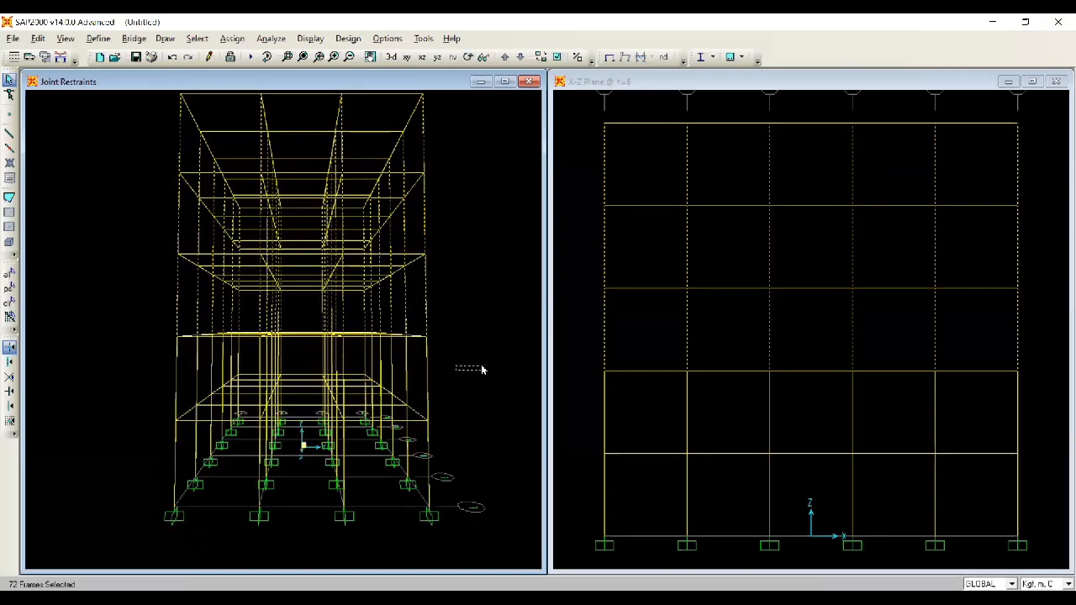
drag(462, 363, 140, 361)
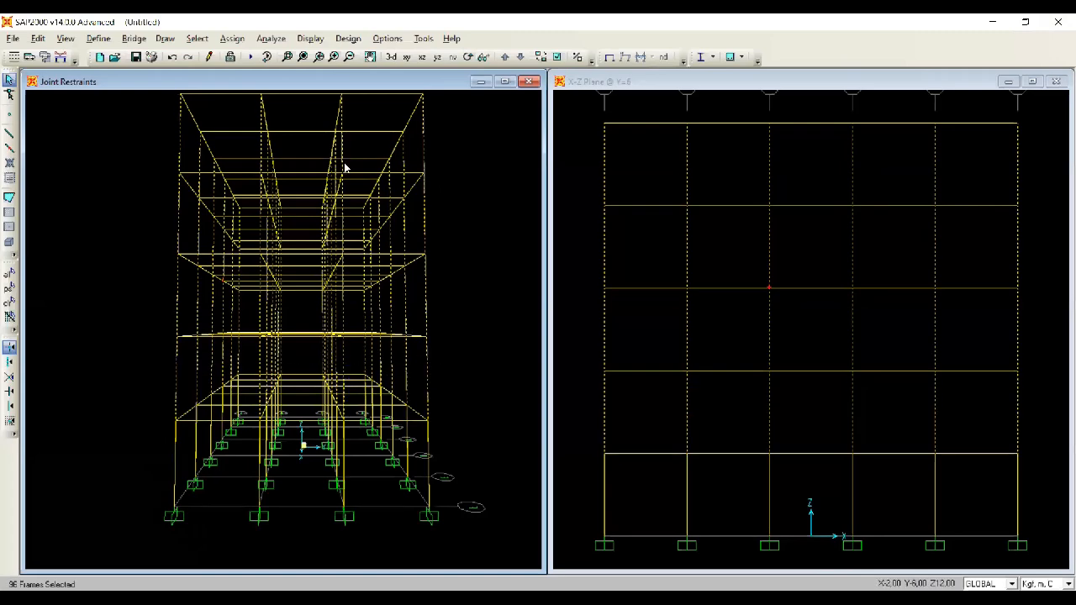
Step: Add all ground-storey columns to the selection with a crossing window in the 3D view
click(468, 57)
drag(404, 307, 404, 271)
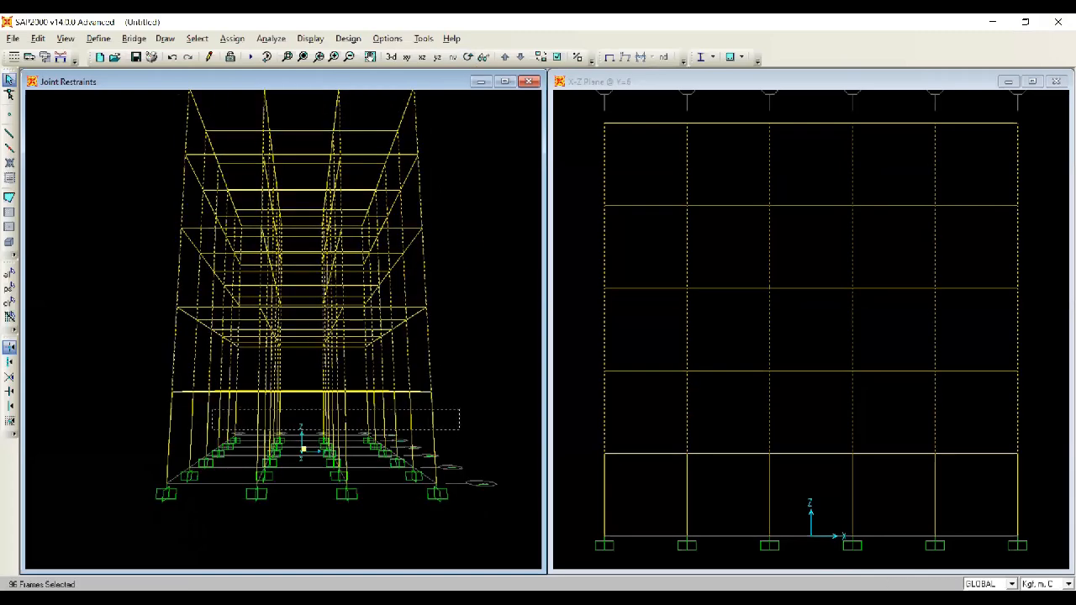
drag(461, 412, 330, 406)
drag(151, 423, 151, 423)
click(232, 38)
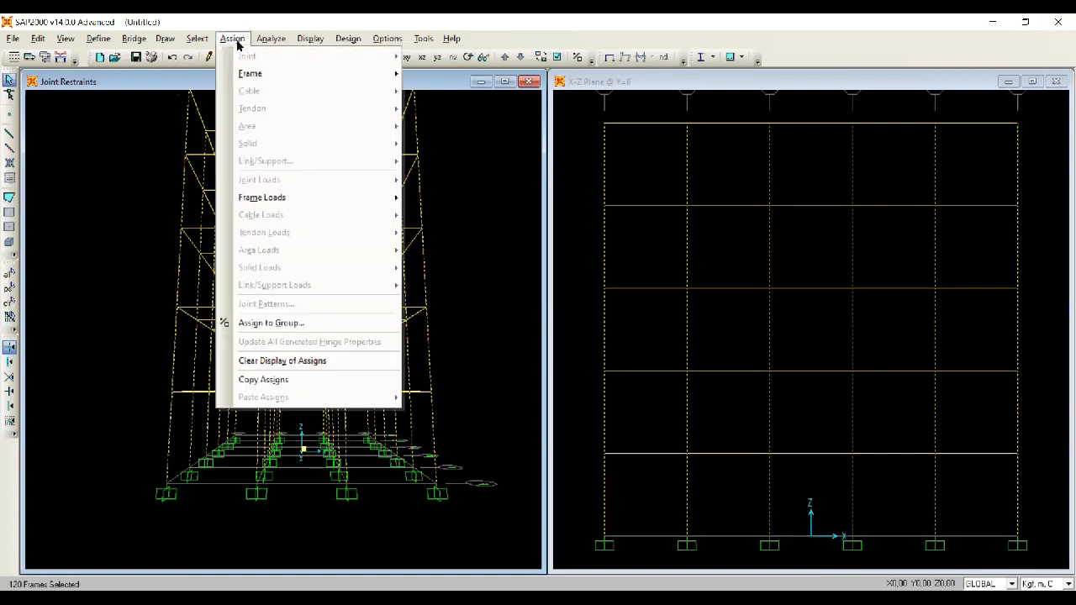
mouse_move(252, 73)
click(443, 73)
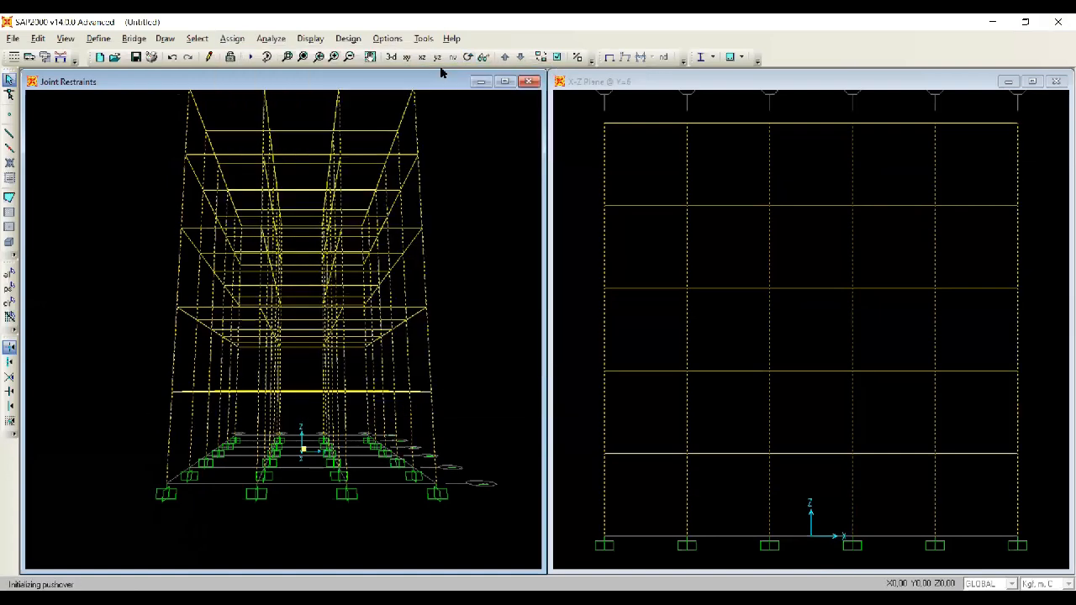
click(391, 258)
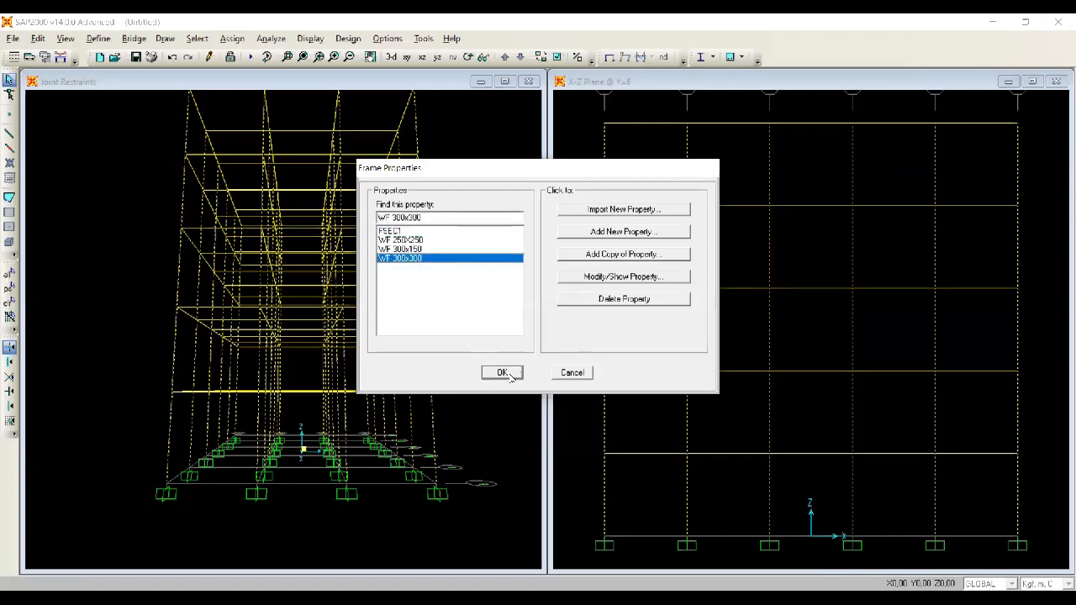
click(573, 374)
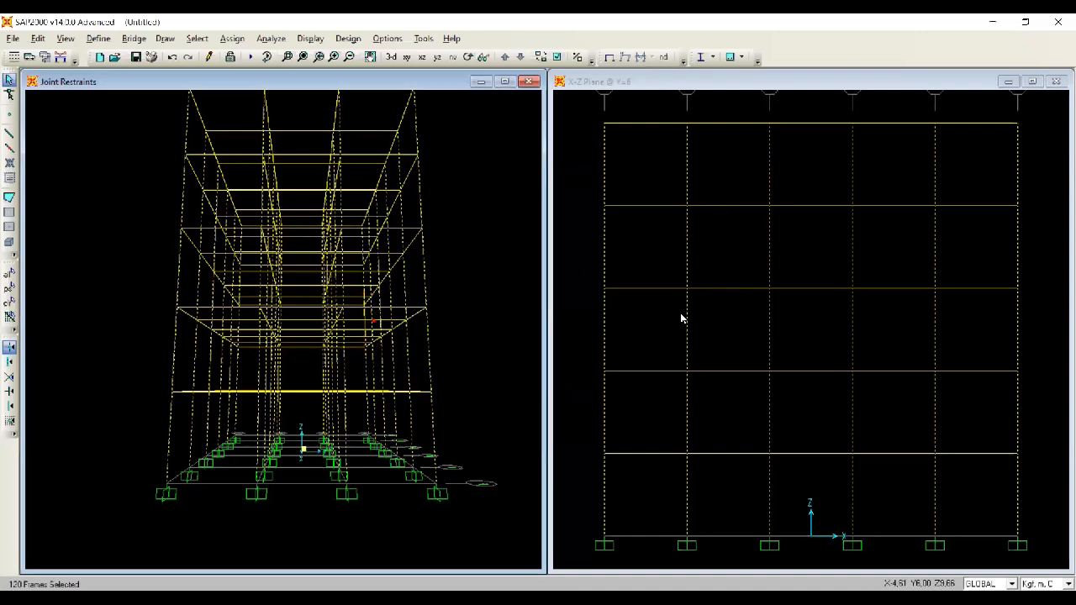
Step: Check the column selection across the X-Z elevations and assign the WF 300x300 frame section to the selected columns
click(654, 197)
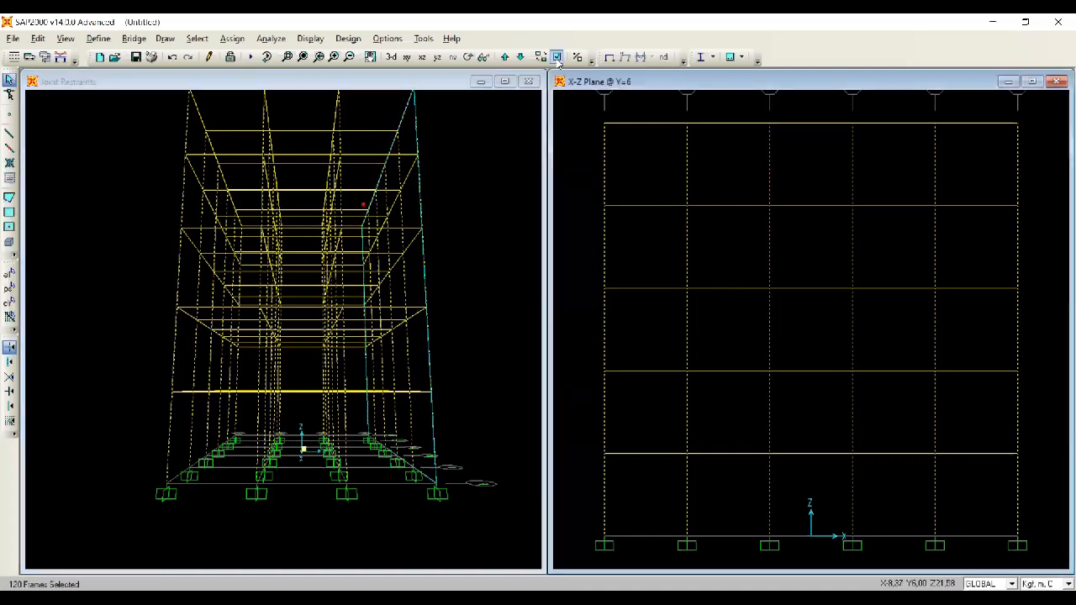
click(506, 58)
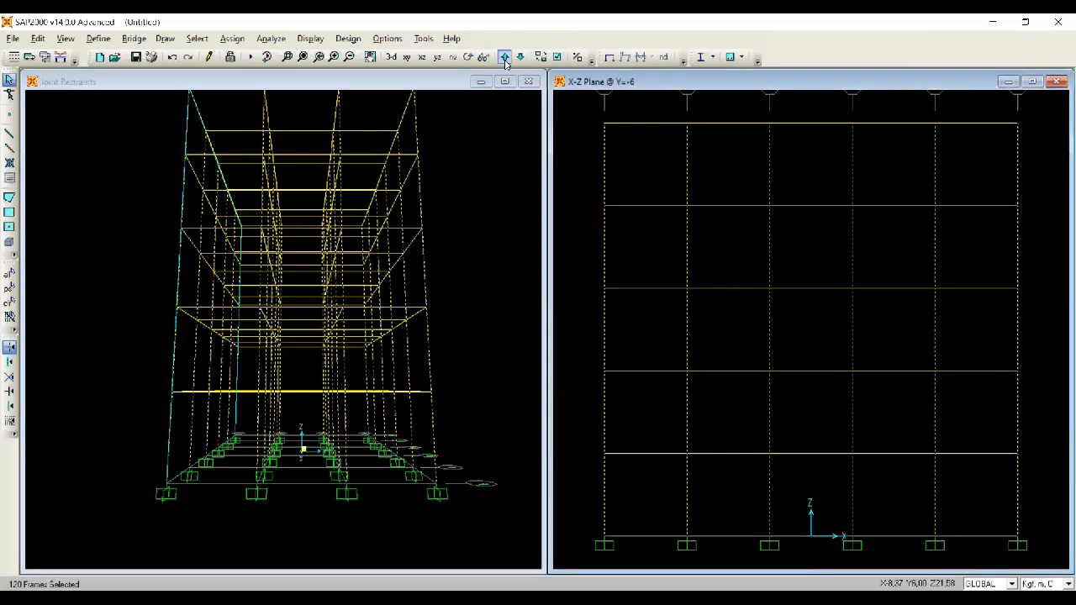
click(505, 57)
click(506, 57)
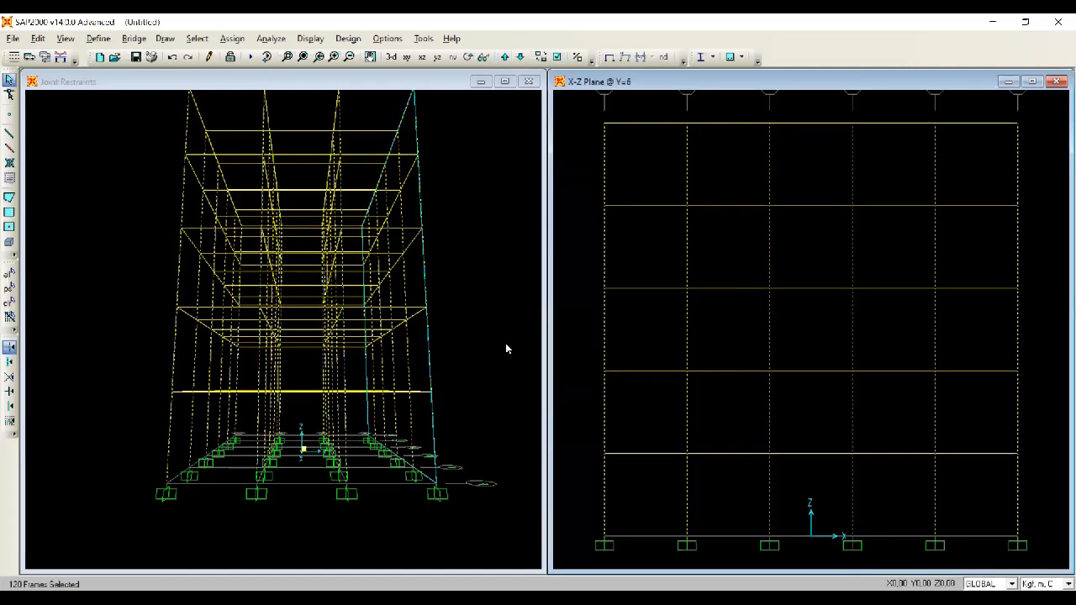
click(232, 38)
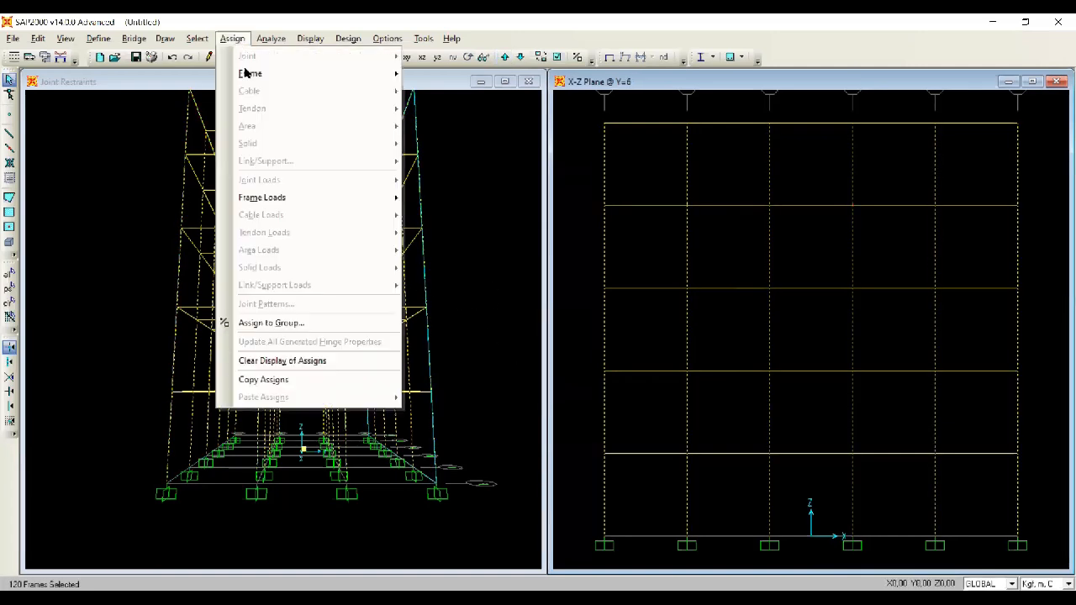
mouse_move(246, 73)
click(528, 75)
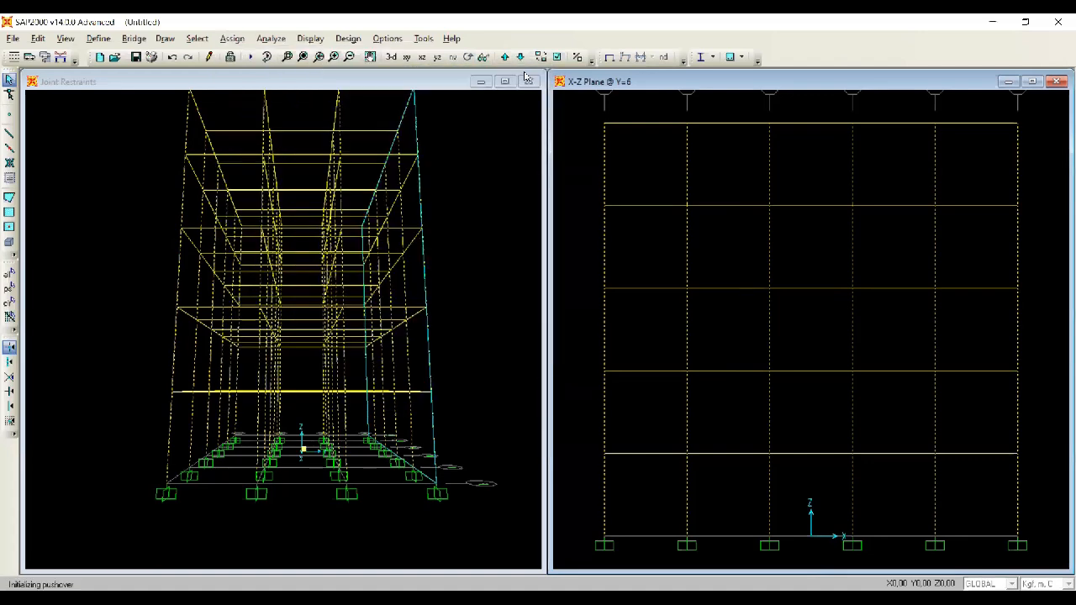
click(416, 259)
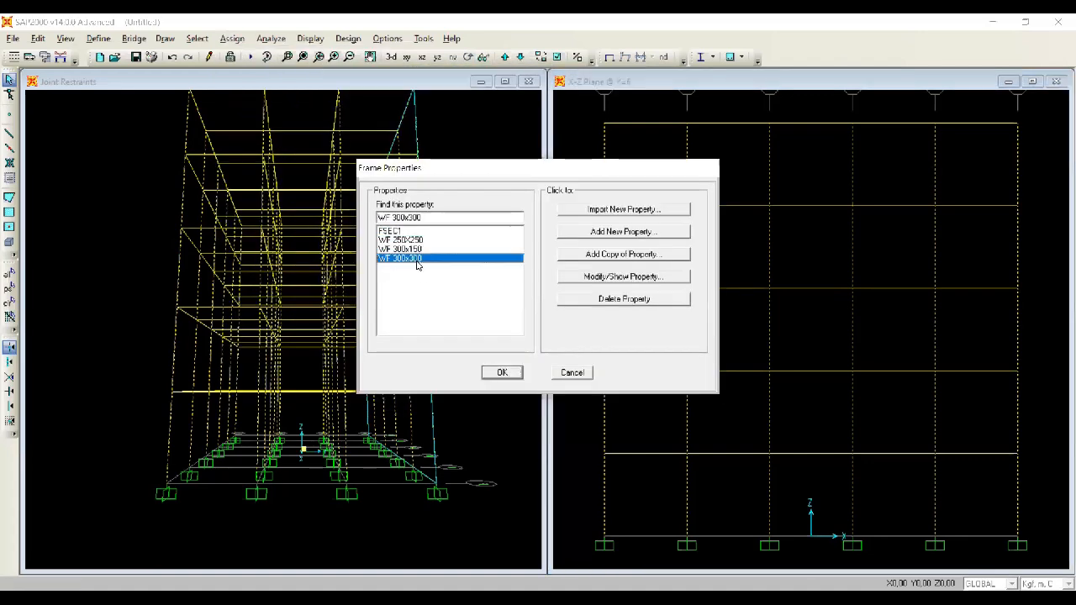
click(510, 376)
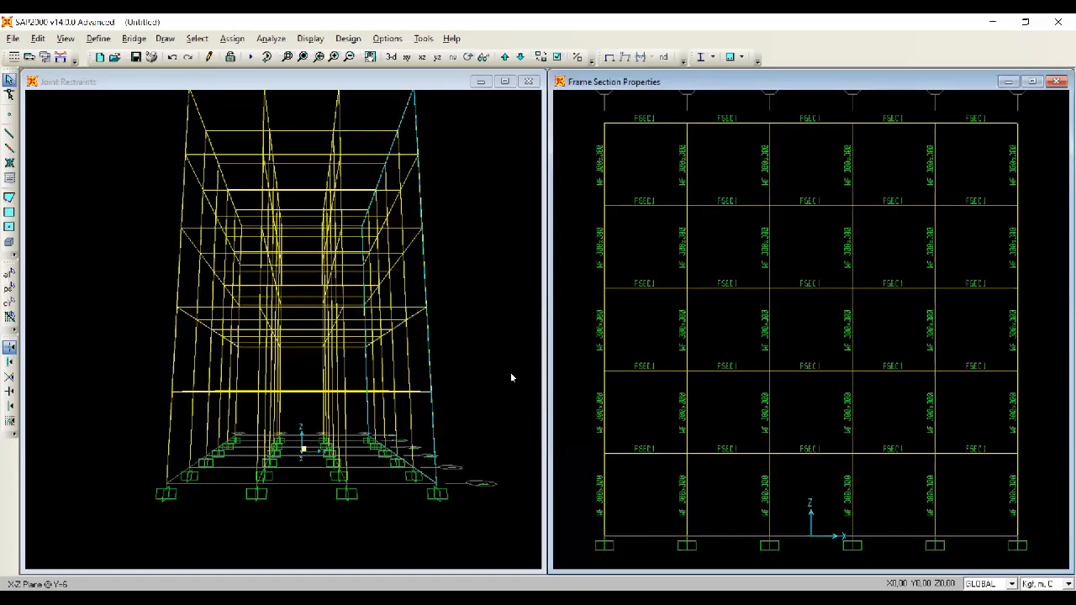
Step: Select the Y-direction beams of the lowest floor level in the outer bay between Y=-6 and Y=-2
click(505, 370)
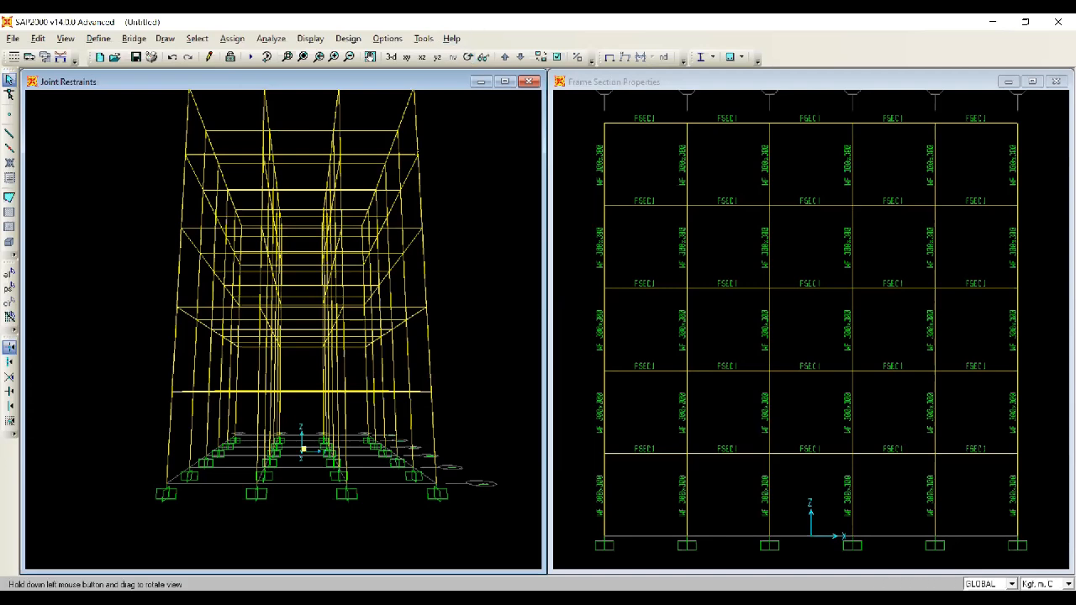
drag(471, 202, 491, 239)
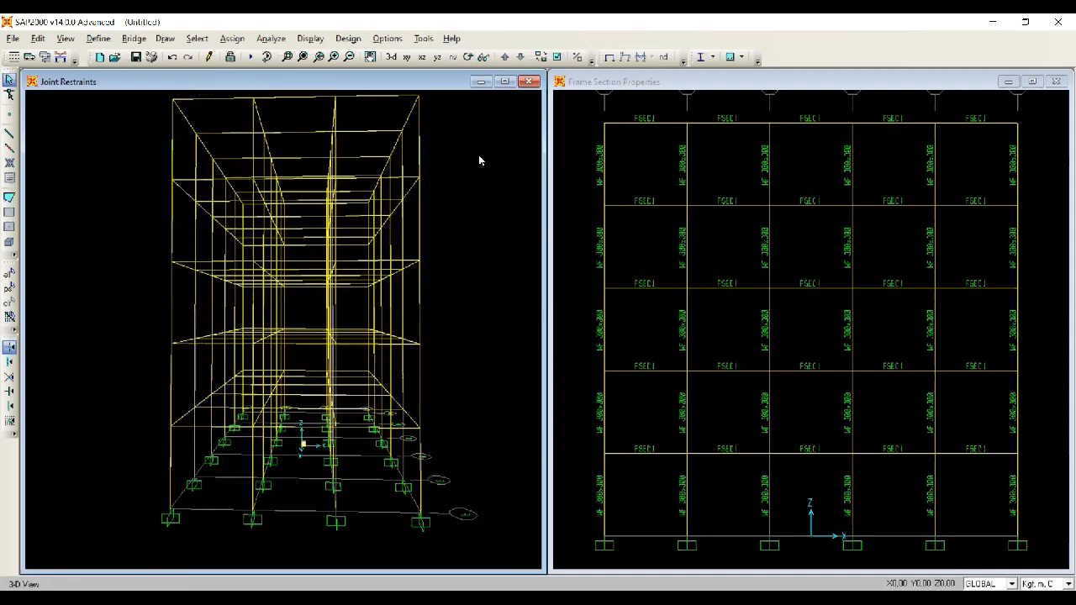
click(449, 61)
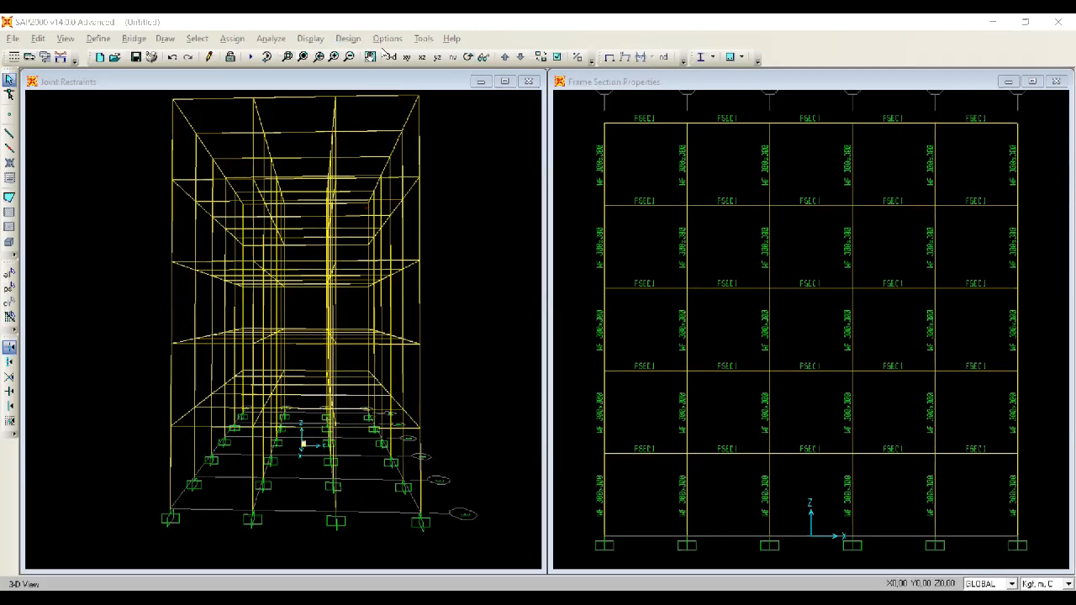
click(469, 56)
drag(423, 298, 428, 352)
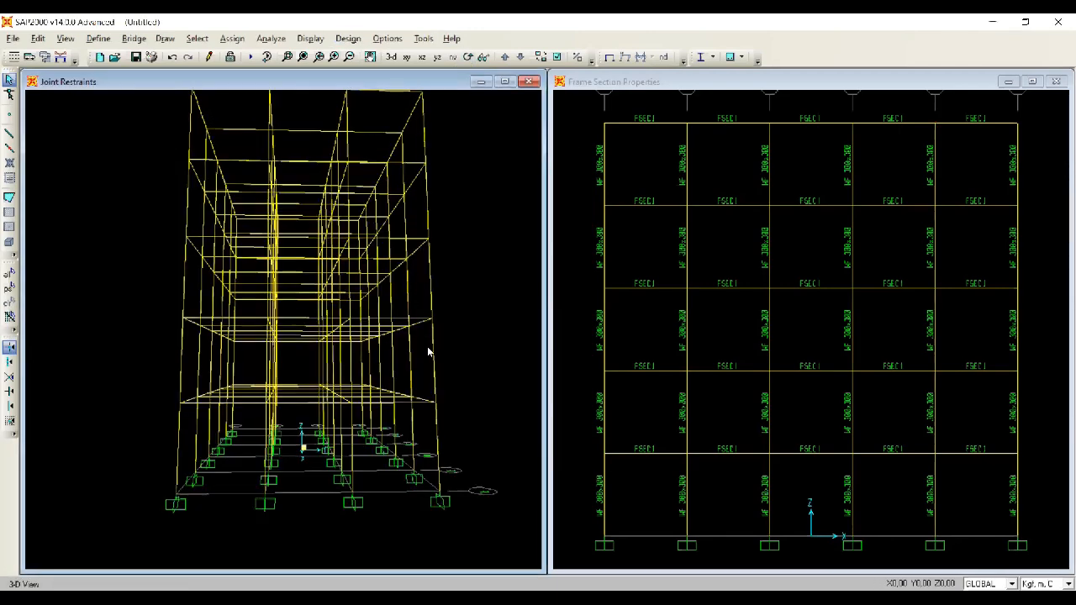
click(468, 56)
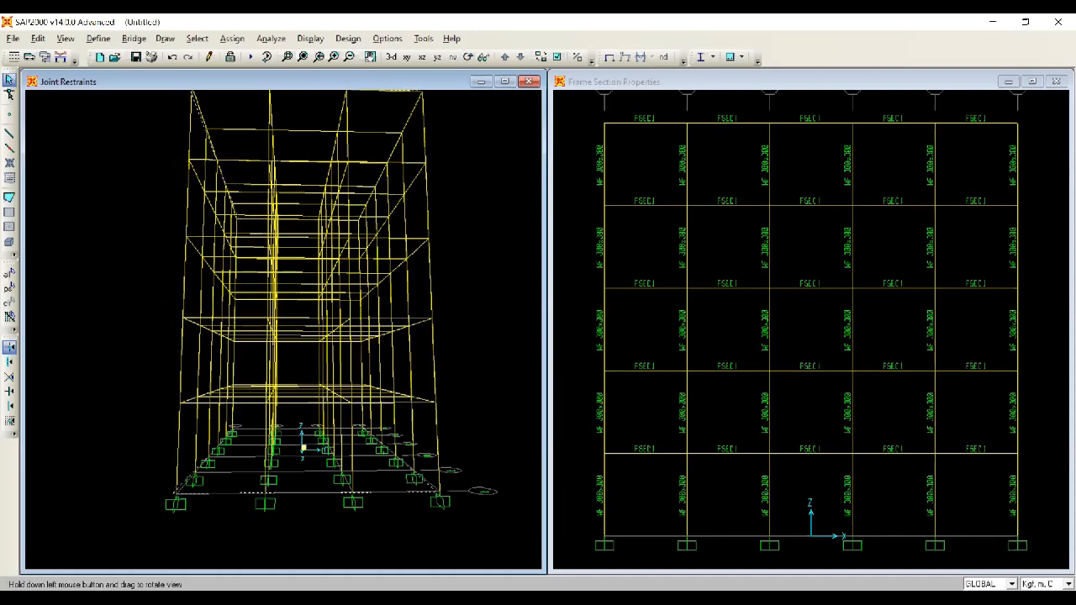
drag(458, 352, 469, 353)
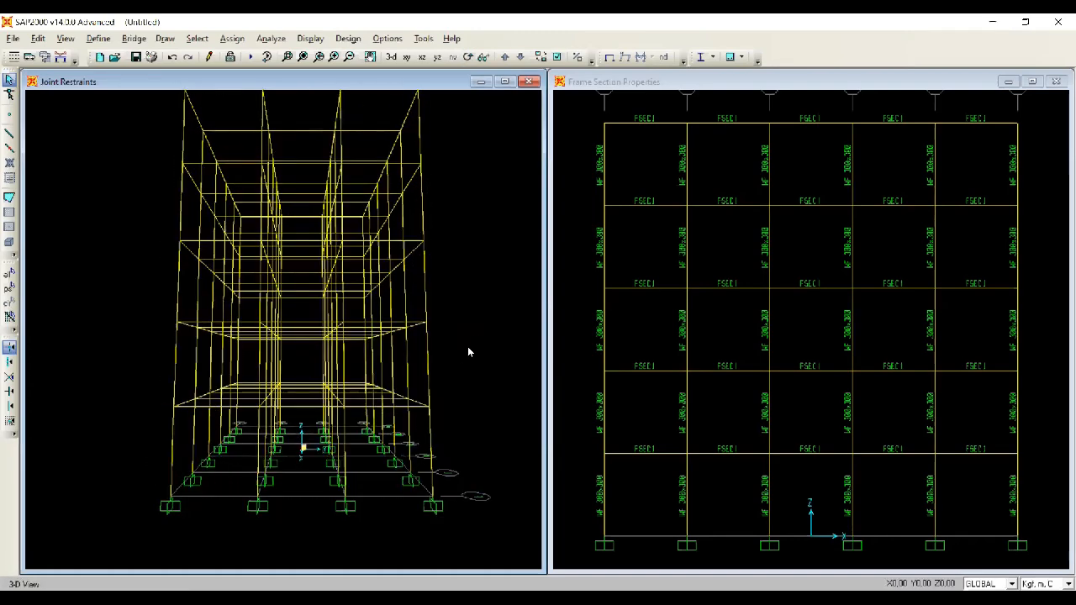
click(469, 57)
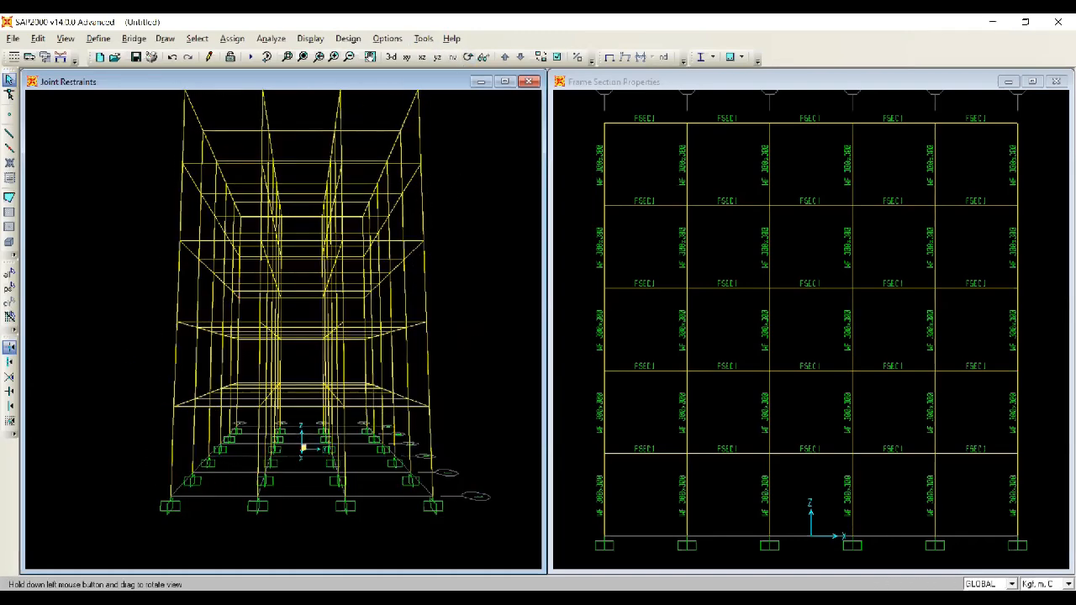
drag(458, 351, 473, 349)
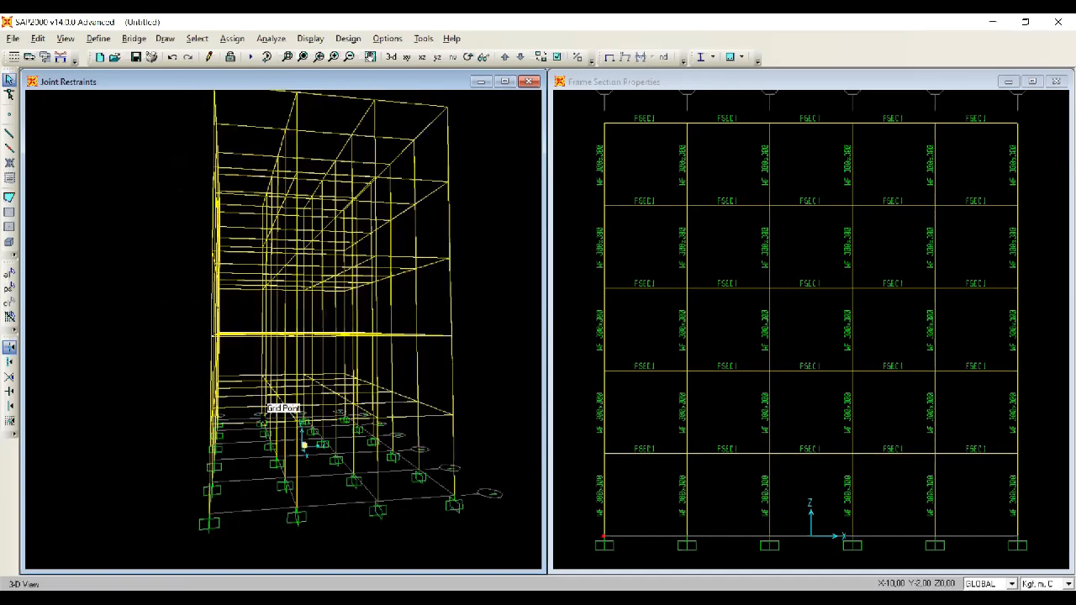
drag(249, 448, 241, 368)
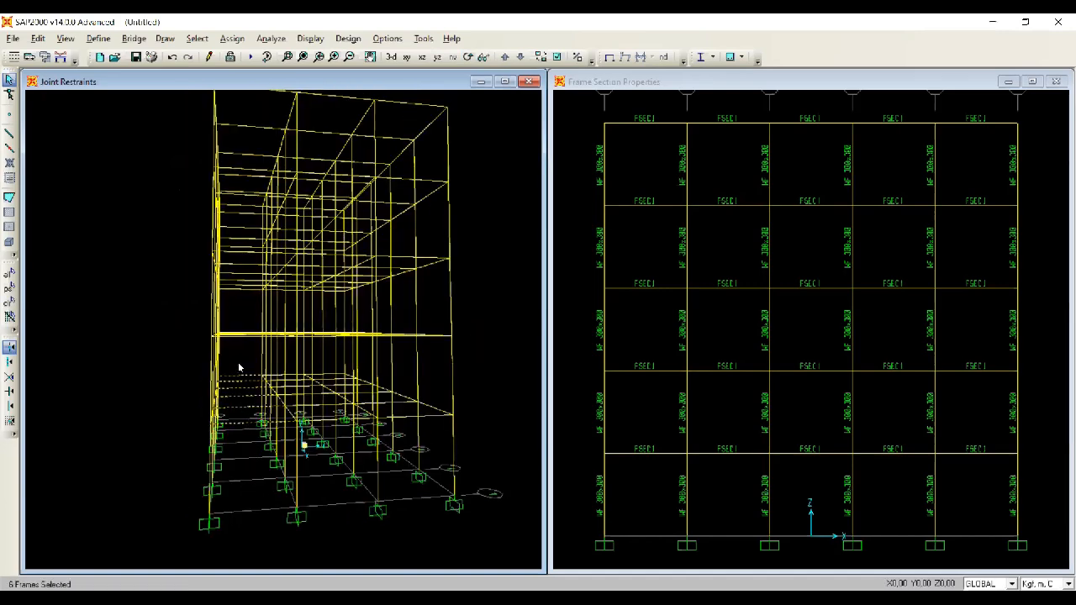
Step: Add the lowest floor level's Y-direction beams in the middle bay and the outer bay at Y=6 to the selection
click(468, 57)
drag(485, 262, 456, 264)
drag(304, 438, 297, 361)
click(469, 57)
drag(432, 370, 412, 373)
drag(358, 439, 355, 373)
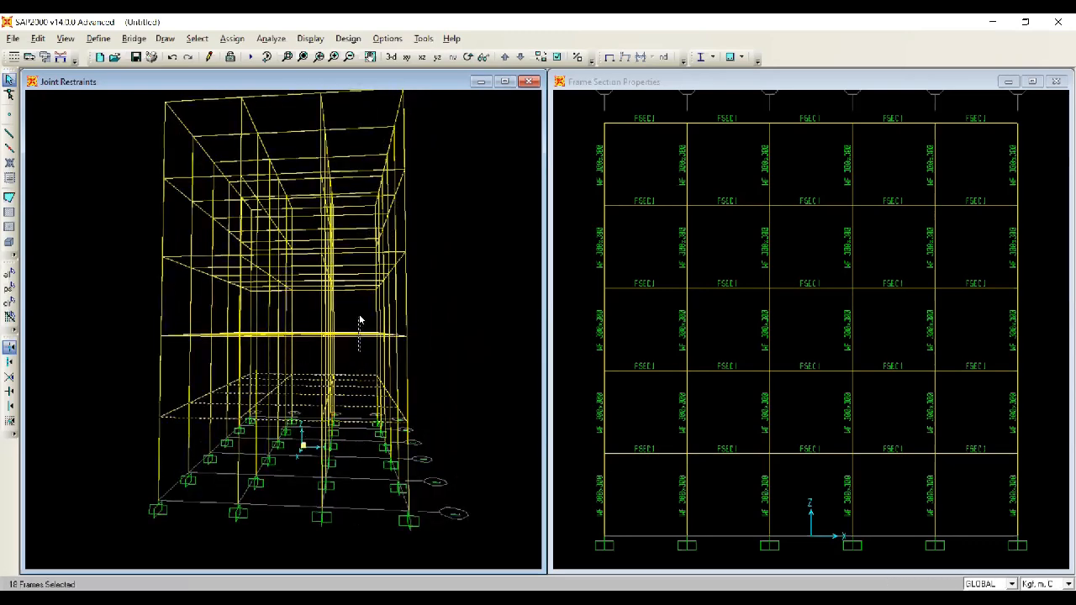
Step: Add the Y-direction beams of the second floor level across all three bays to the selection
drag(367, 345, 355, 319)
click(467, 56)
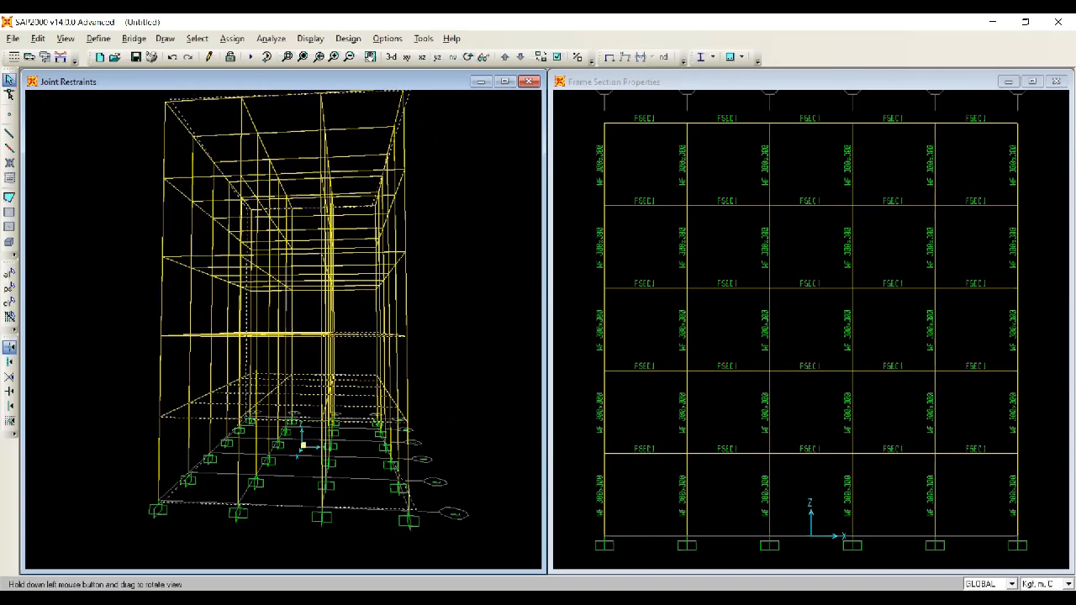
drag(302, 444, 514, 291)
drag(304, 323, 312, 321)
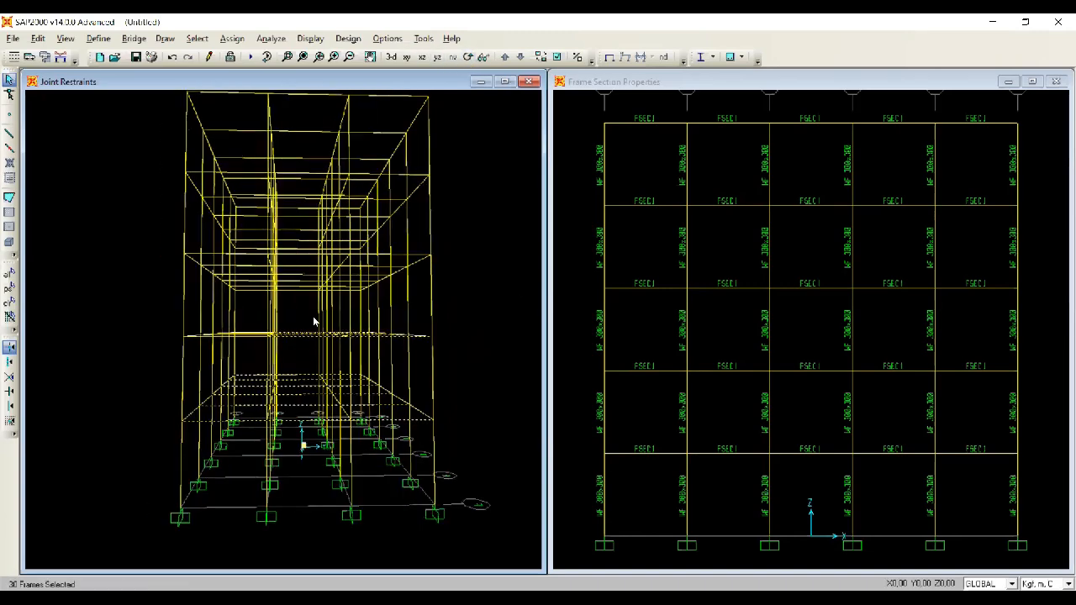
click(467, 56)
drag(240, 430, 247, 321)
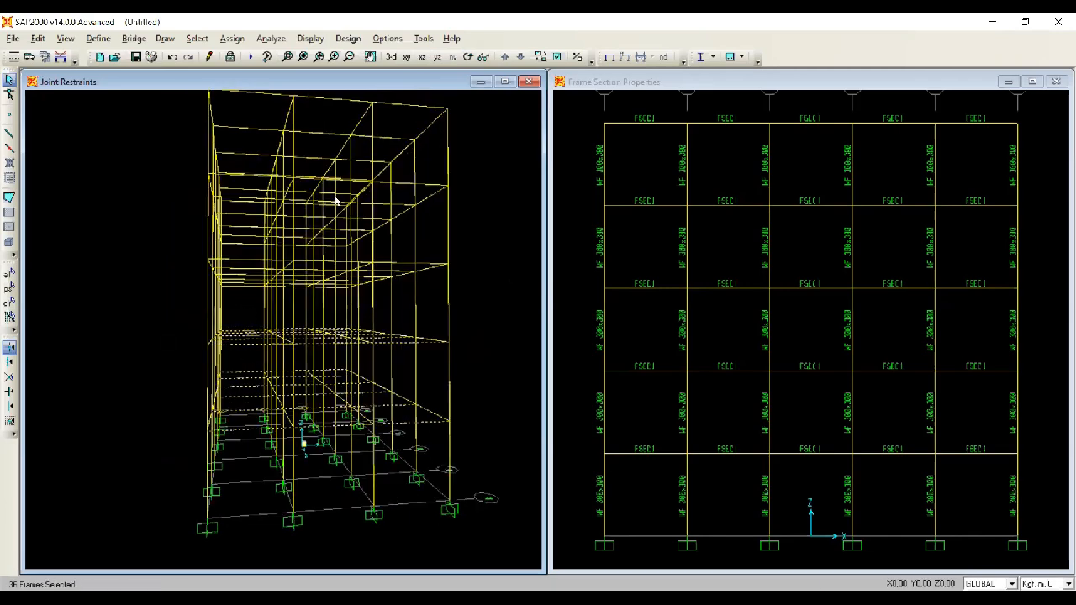
Step: Add the Y-direction beams of the third floor level across all three bays to the selection
click(466, 56)
drag(255, 276, 242, 255)
click(469, 56)
drag(363, 280, 293, 284)
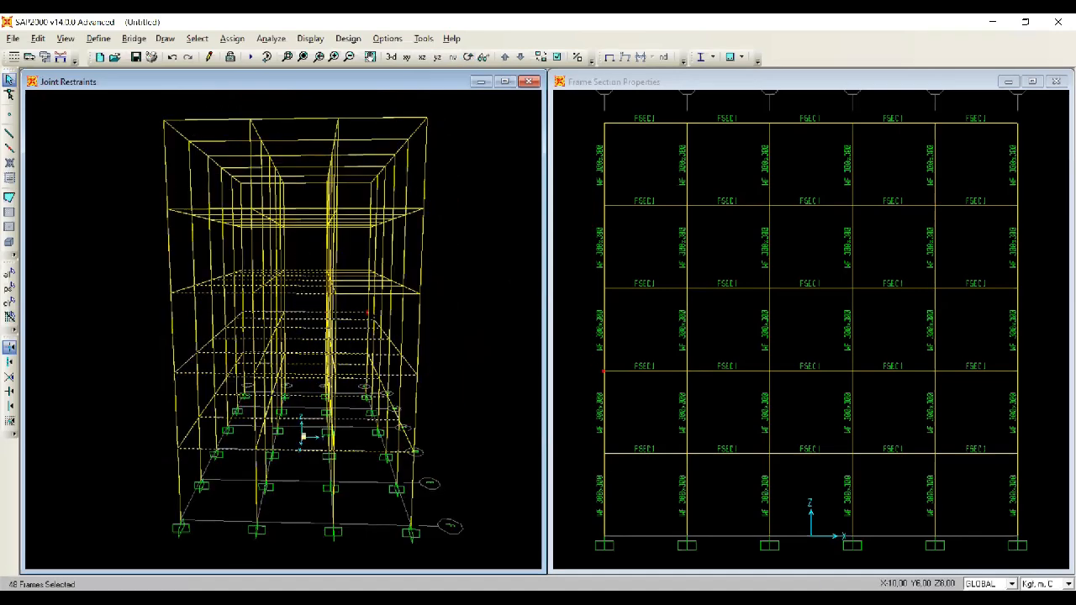
click(469, 56)
drag(418, 252, 399, 269)
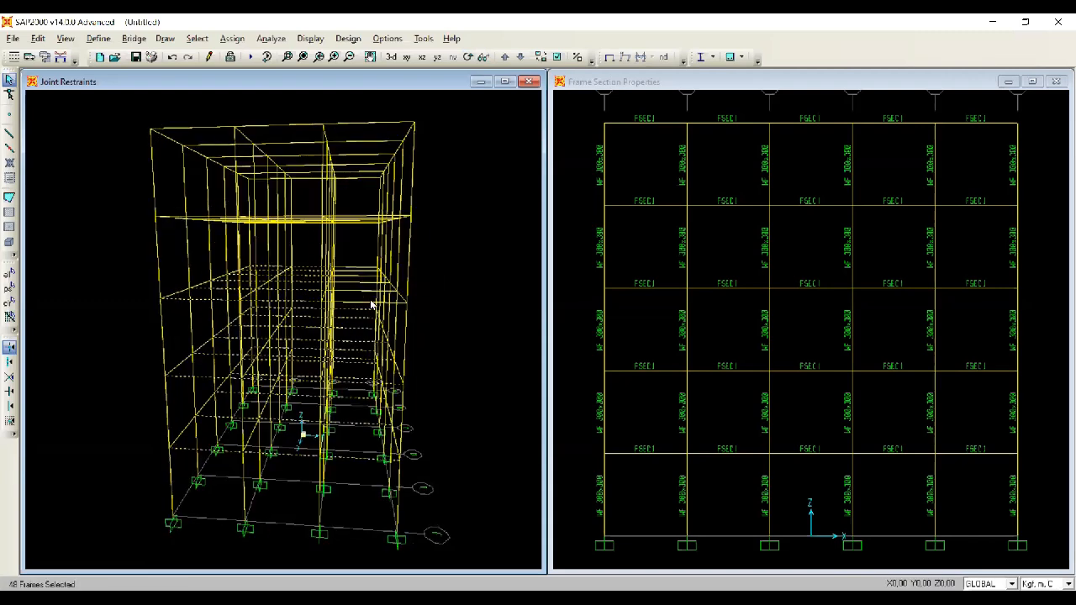
drag(365, 318, 359, 250)
Step: Add the X-direction beams of the three lowest floor levels in the outer bay between X=6 and X=10 to the selection
click(469, 58)
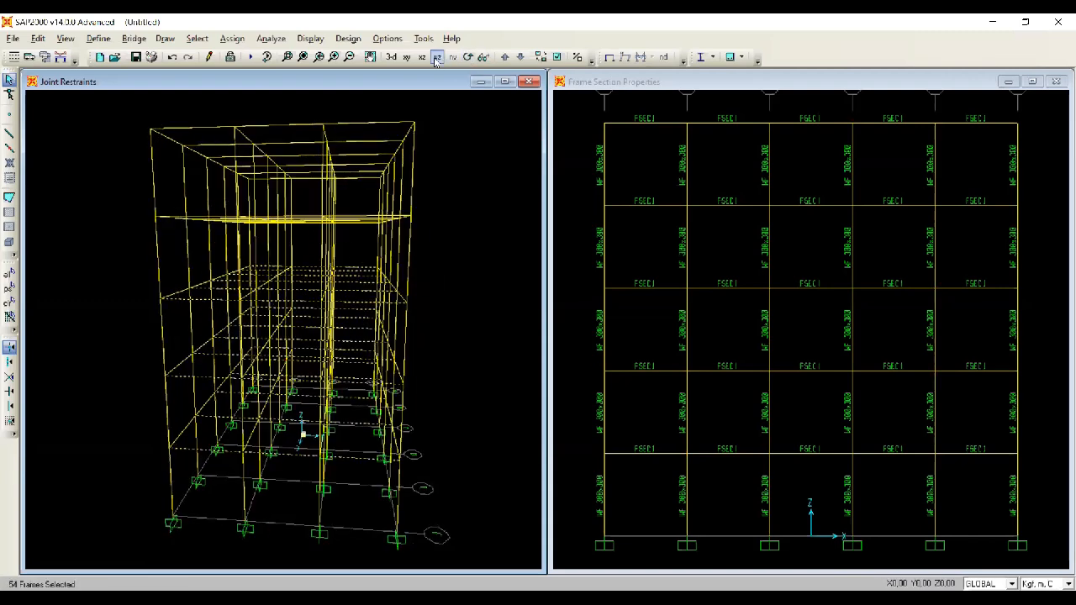
click(469, 56)
drag(391, 255, 254, 254)
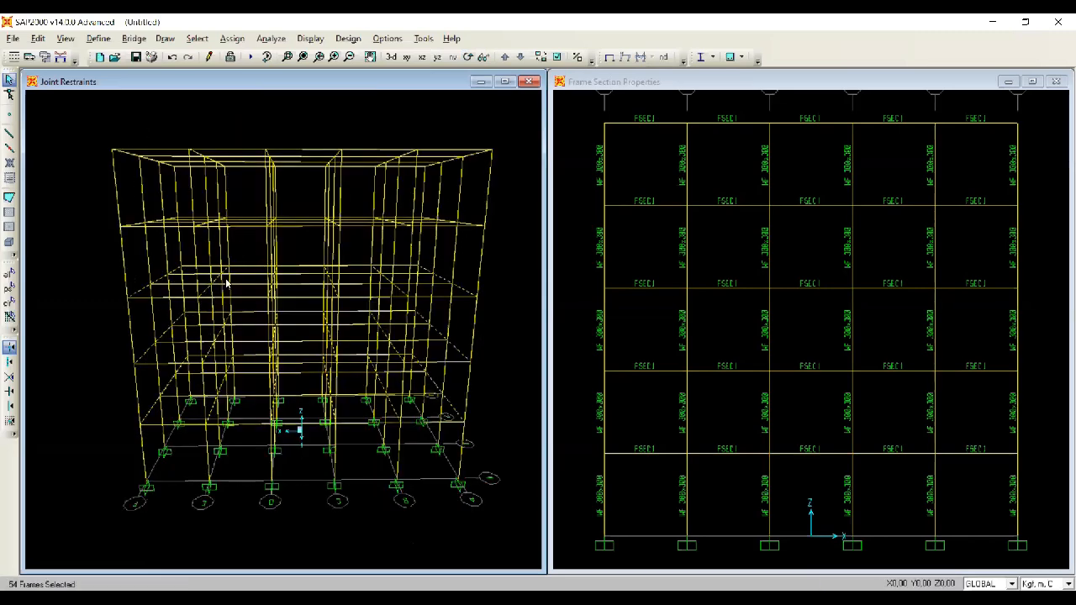
click(468, 57)
drag(442, 220, 161, 236)
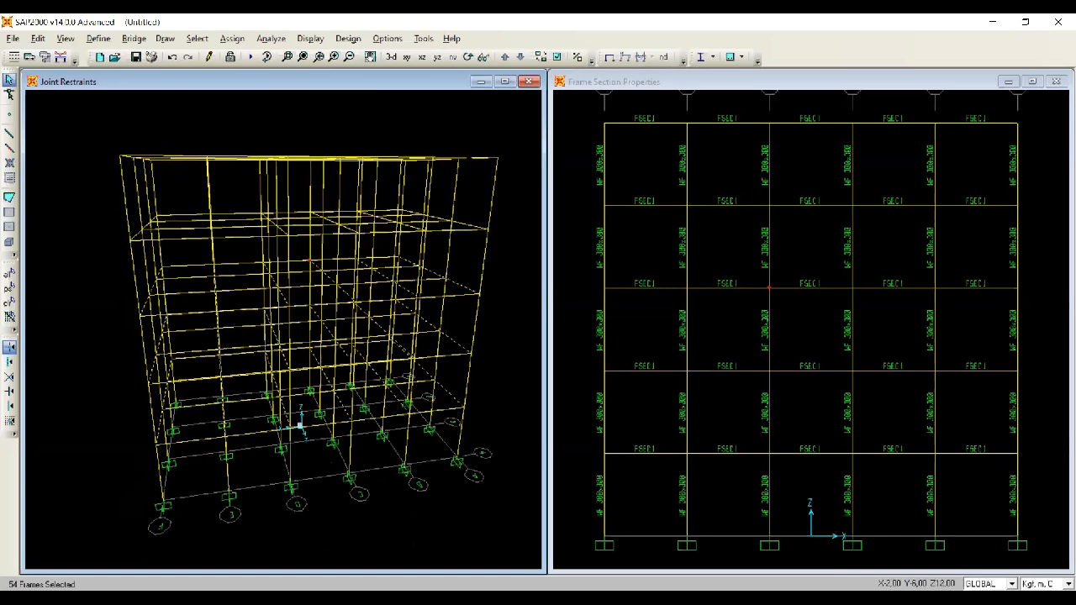
click(471, 58)
drag(335, 269, 339, 244)
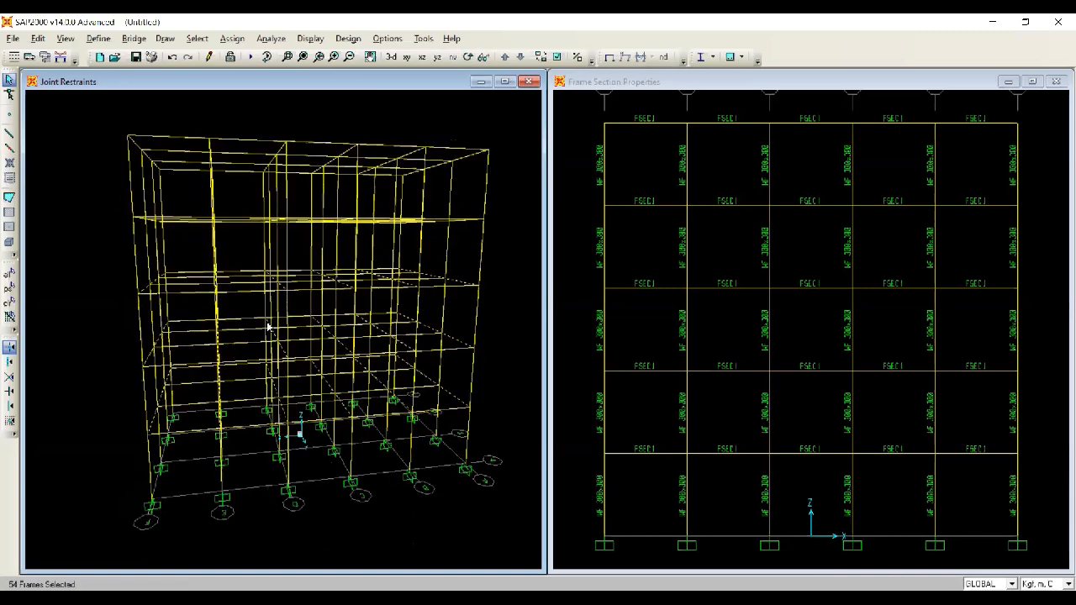
drag(192, 443, 189, 250)
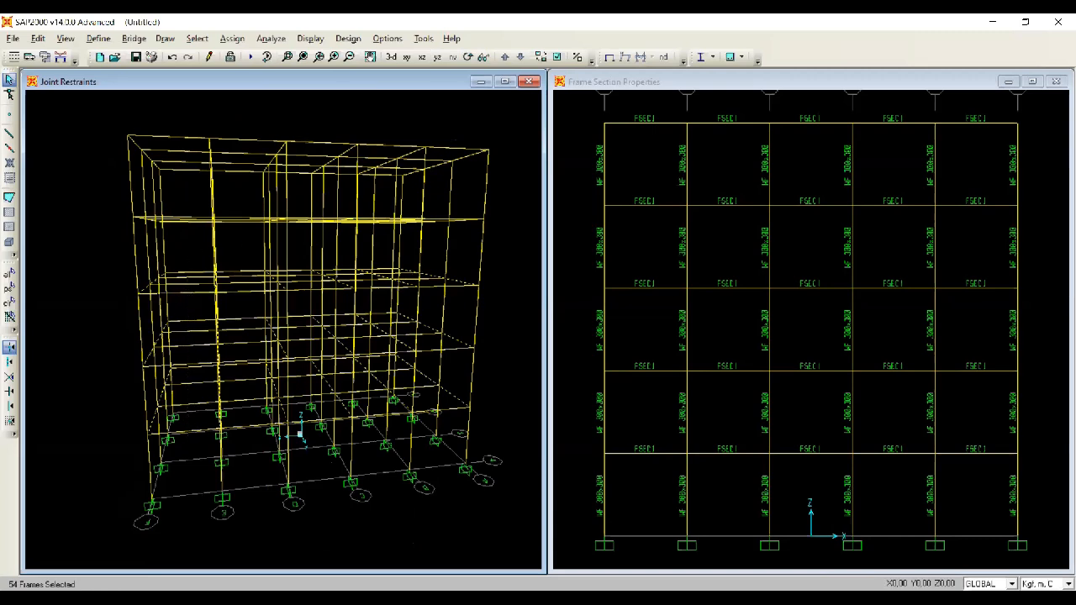
drag(191, 340, 185, 259)
Step: Add the X-direction beams of the three lowest floor levels in the two bays between X=-2 and X=6 to the selection
click(468, 57)
drag(285, 375, 255, 379)
drag(248, 429, 247, 250)
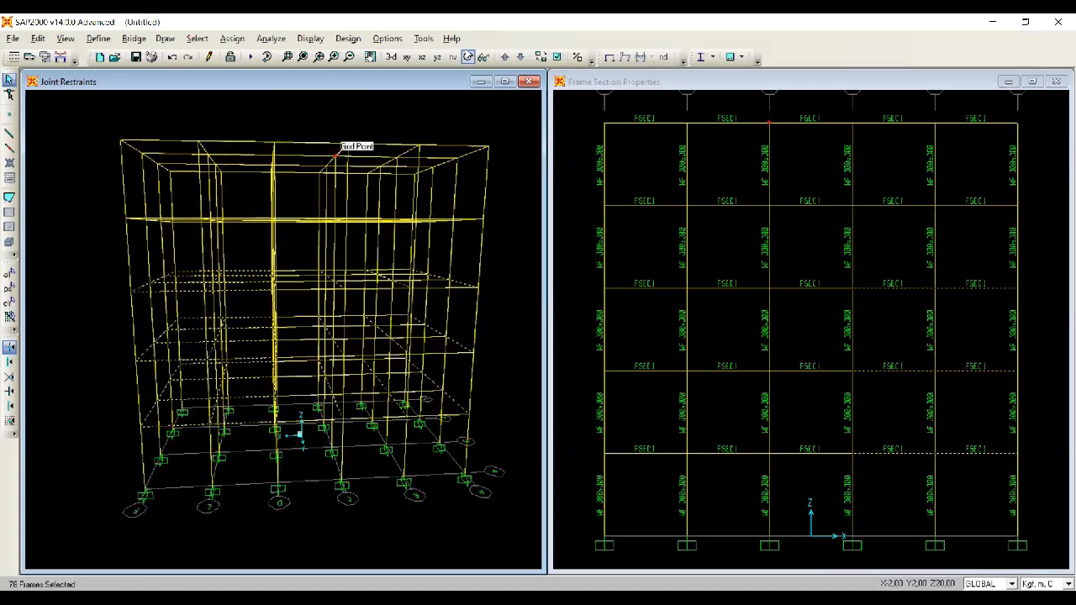
drag(337, 159, 337, 356)
drag(305, 421, 299, 257)
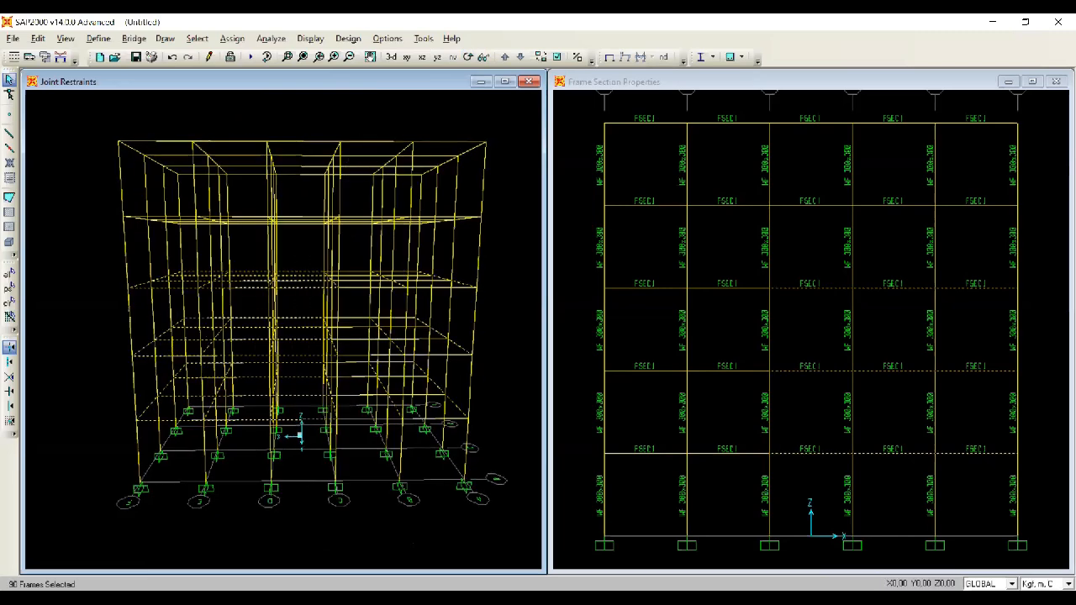
Step: Add the X-direction beams of the three lowest floor levels in the two remaining bays between X=-10 and X=-2 to the selection
click(468, 58)
drag(383, 363, 363, 363)
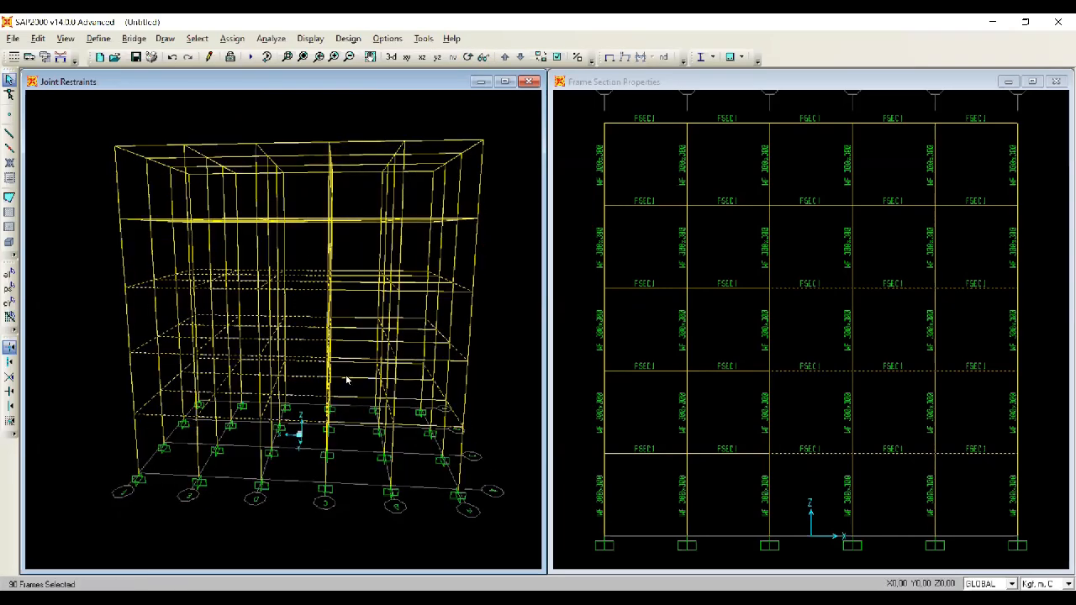
drag(359, 445, 356, 239)
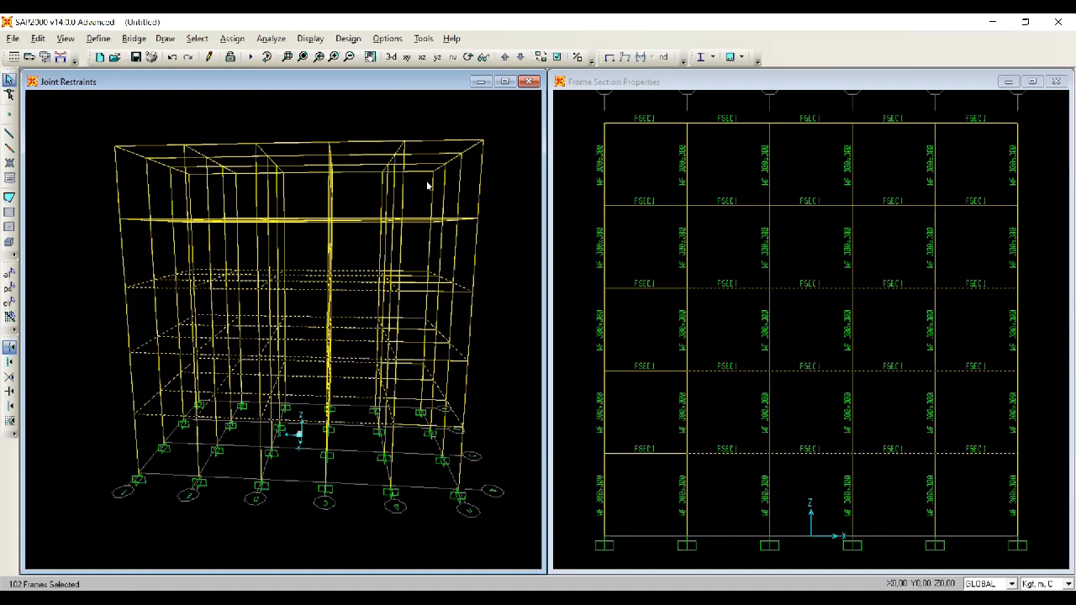
click(475, 57)
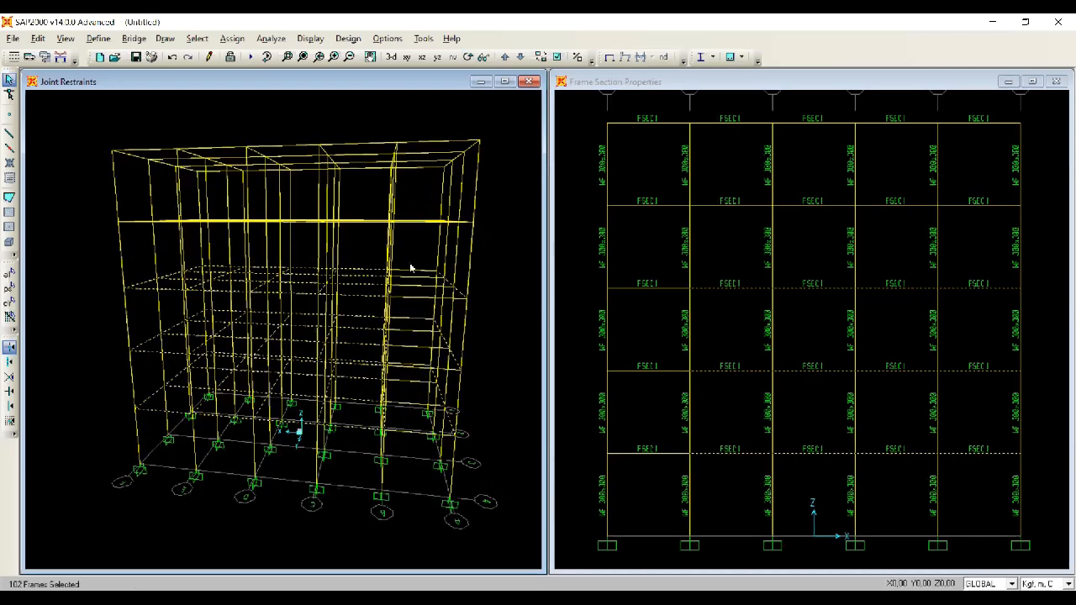
drag(415, 452, 292, 283)
Step: Assign the WF 300x150 frame section to the selected beams of the three lowest floor levels
click(468, 57)
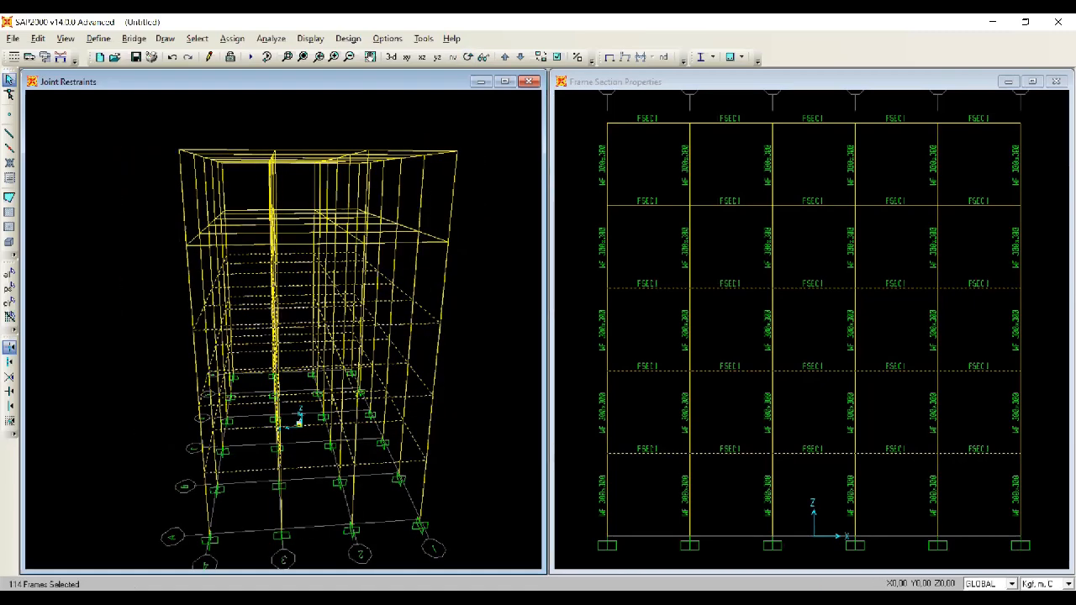
drag(406, 133, 445, 235)
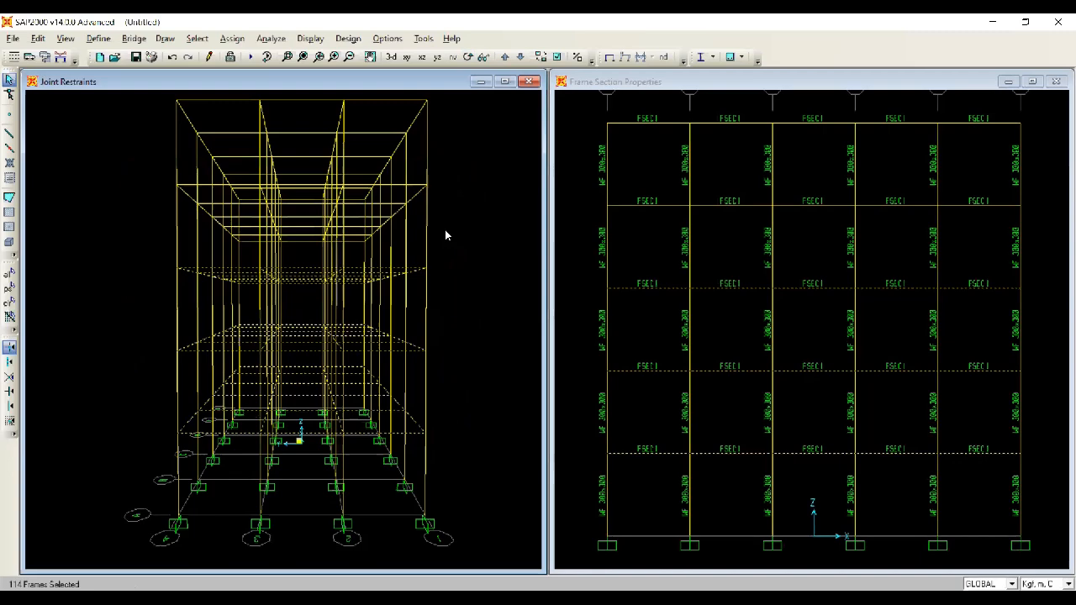
drag(492, 145, 283, 240)
click(468, 58)
drag(447, 173, 201, 280)
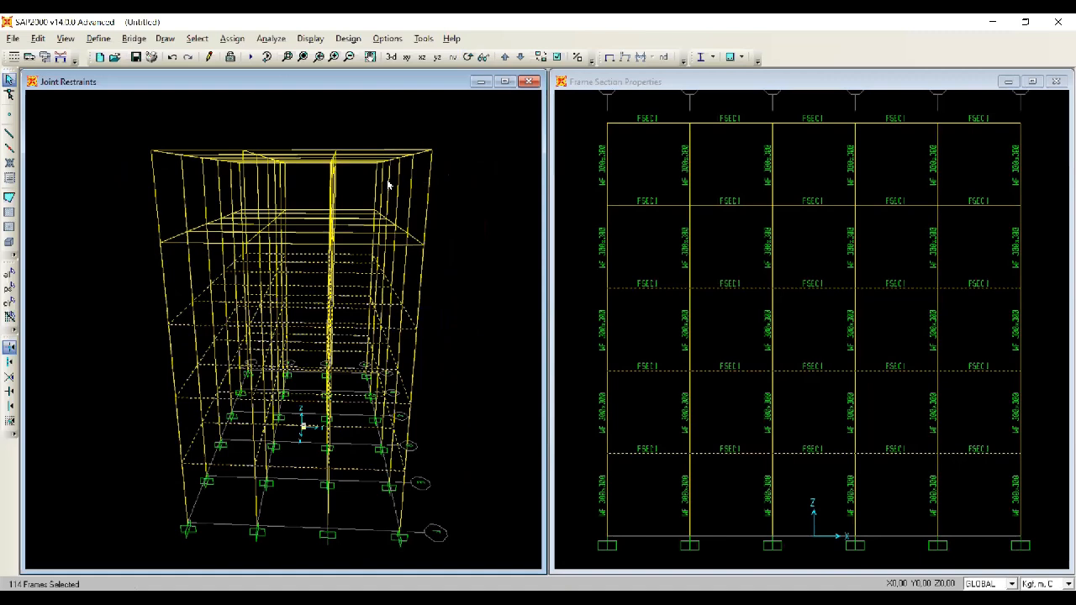
click(270, 38)
mouse_move(251, 74)
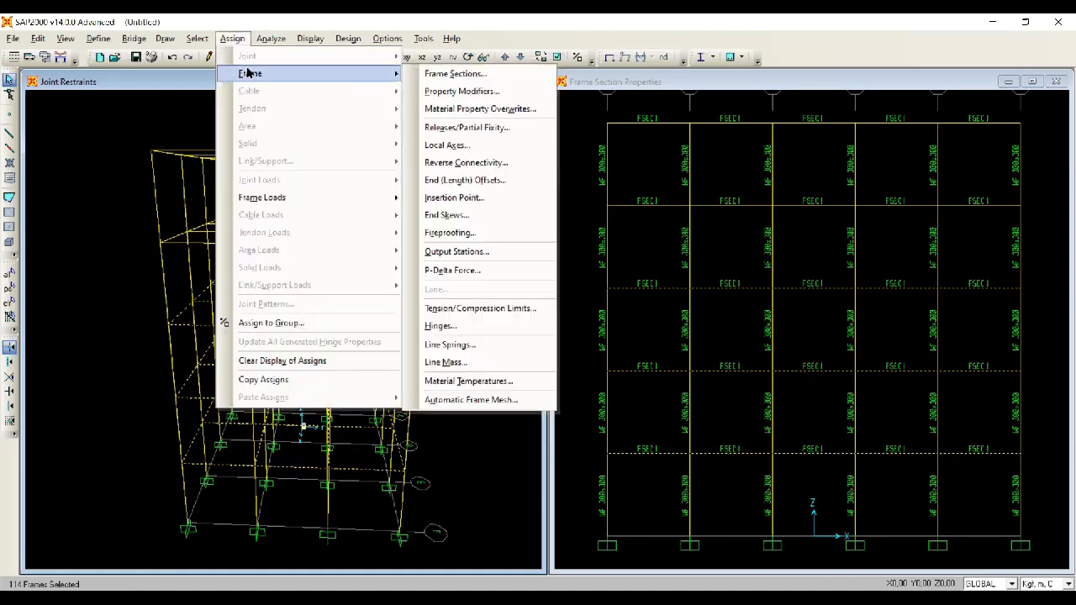
click(445, 74)
click(417, 250)
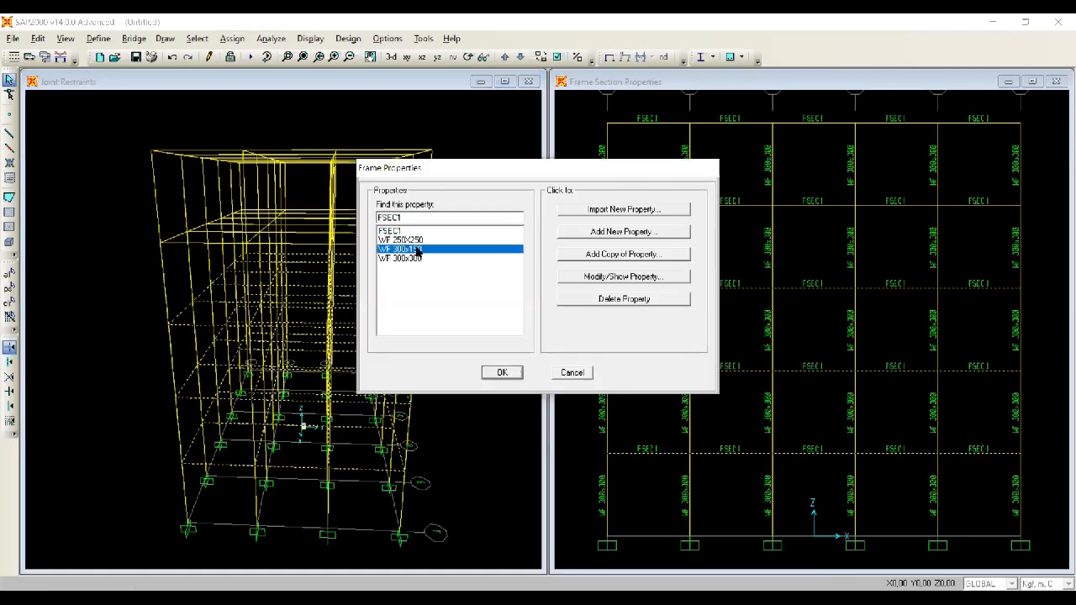
click(501, 373)
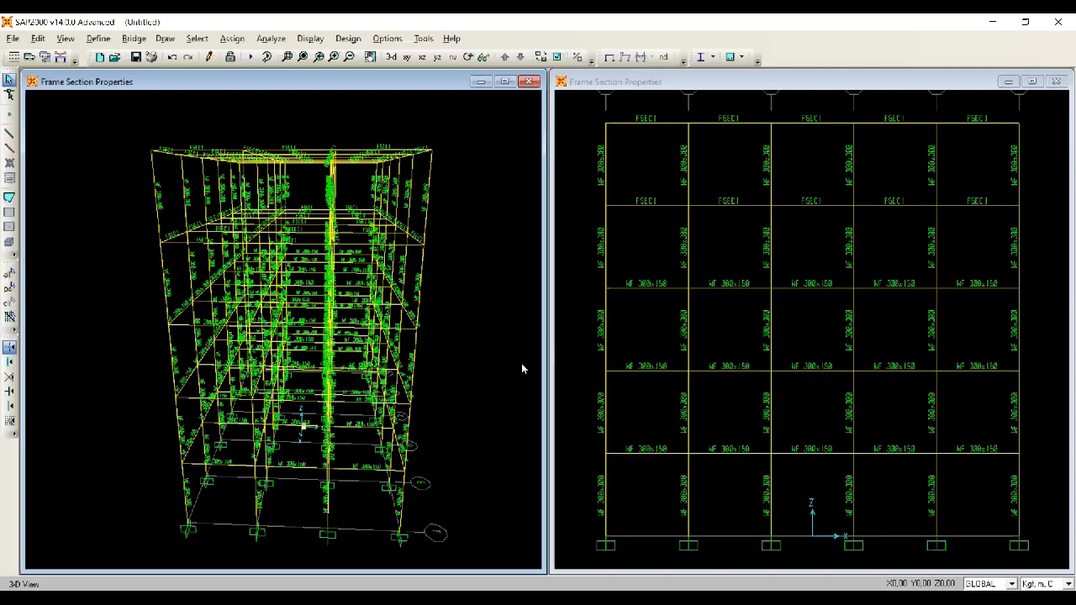
click(468, 57)
drag(445, 274, 553, 278)
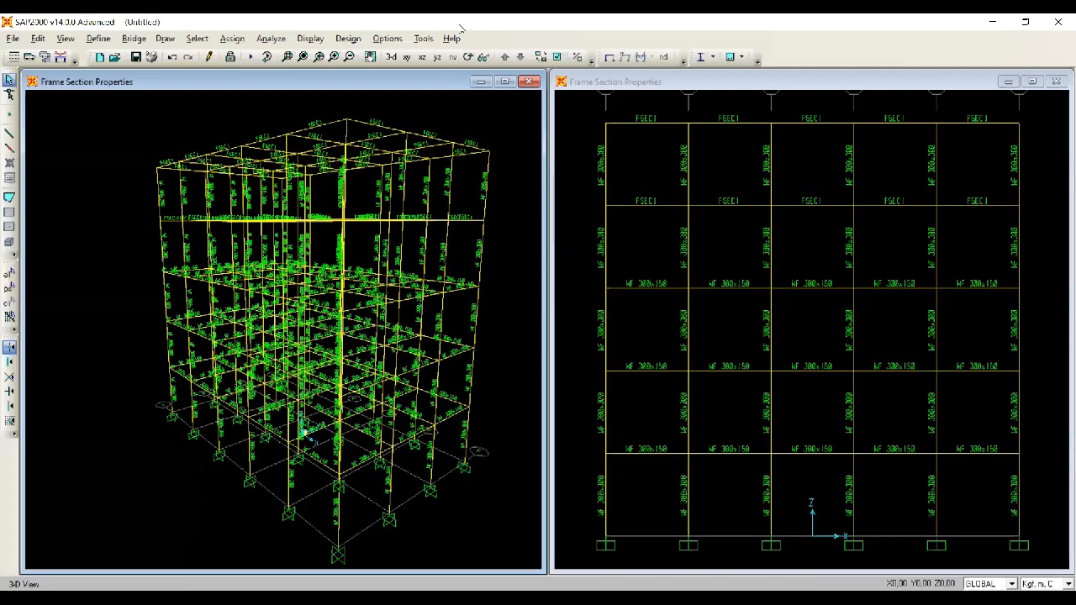
click(469, 57)
drag(446, 277, 413, 280)
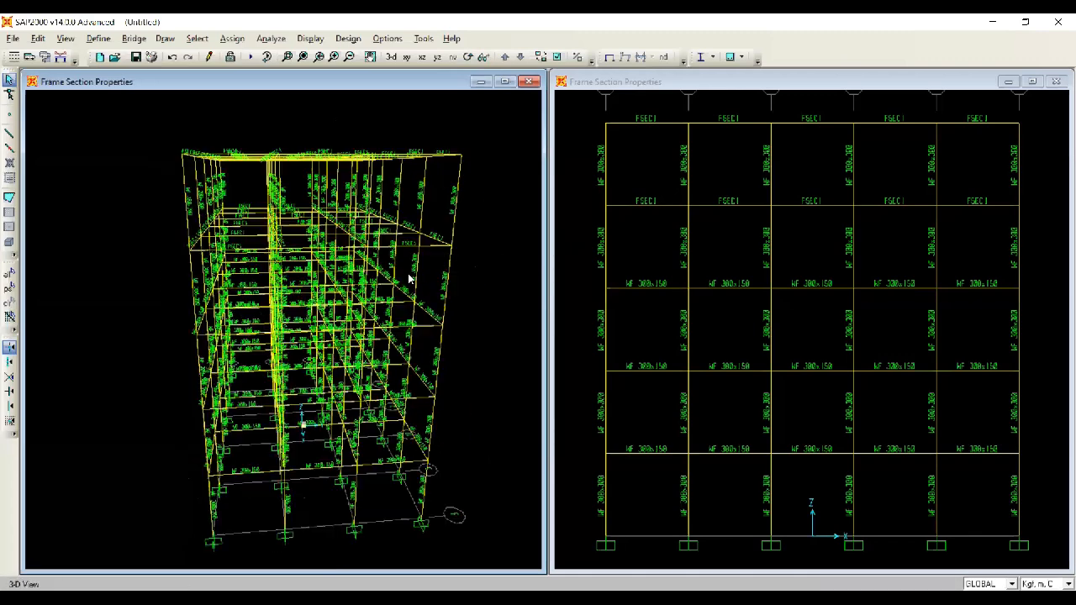
click(556, 58)
drag(487, 230, 457, 249)
mouse_move(464, 154)
mouse_down()
mouse_move(502, 145)
mouse_move(473, 157)
mouse_move(490, 193)
mouse_move(501, 174)
mouse_move(522, 182)
mouse_up()
mouse_move(522, 175)
mouse_down()
mouse_move(516, 182)
mouse_move(538, 172)
mouse_move(537, 182)
mouse_up()
drag(542, 172, 542, 172)
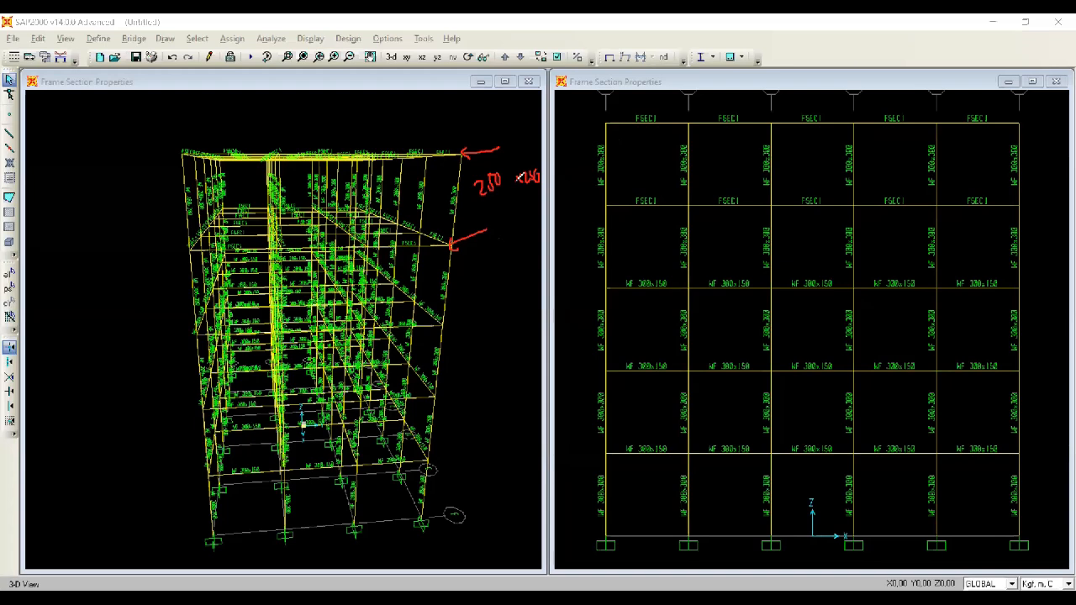
key(Escape)
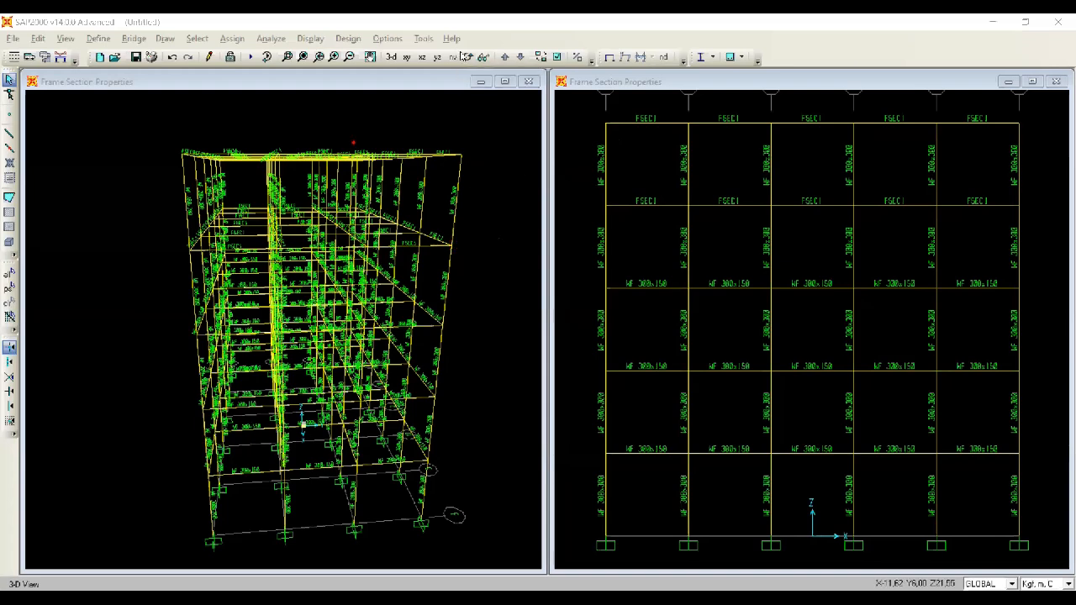
Step: Select the top level's Y-direction beams in the outer bay between Y=-6 and Y=-2
drag(319, 210, 358, 207)
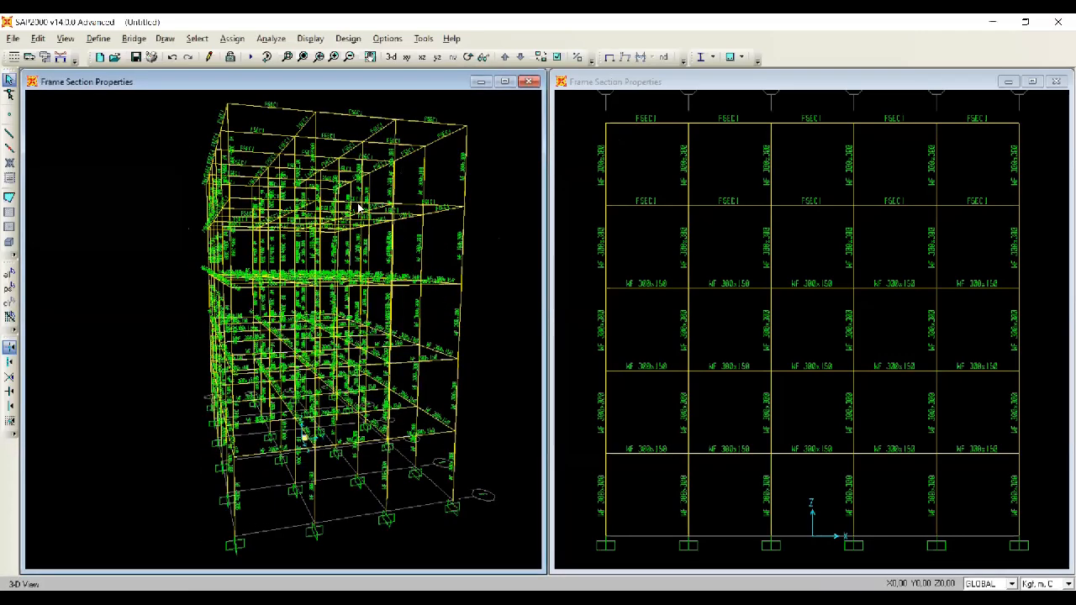
click(334, 58)
click(337, 59)
click(336, 59)
click(337, 59)
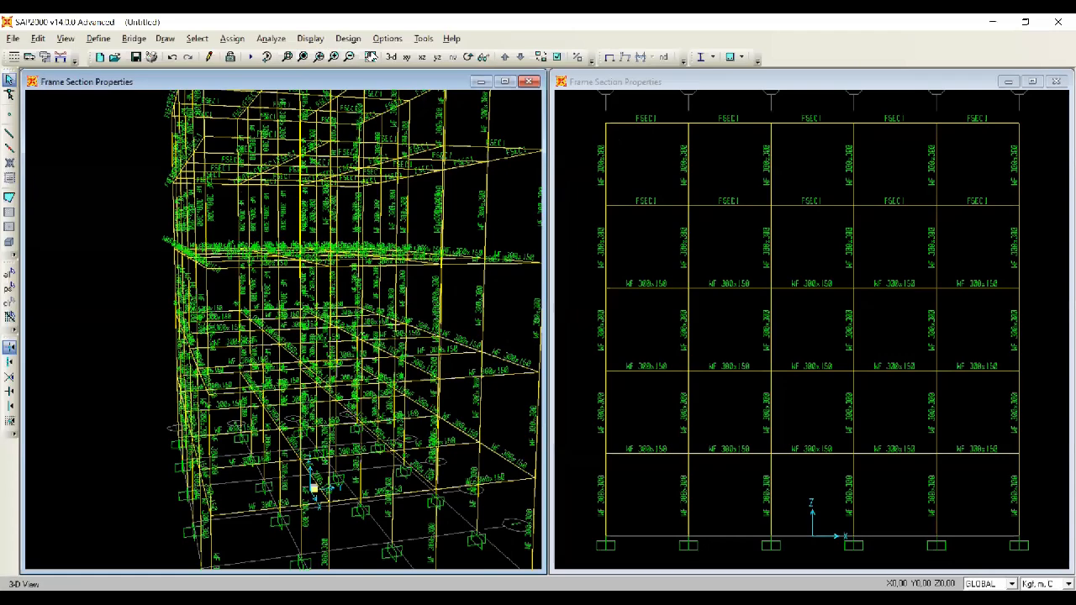
click(467, 58)
drag(366, 195, 352, 229)
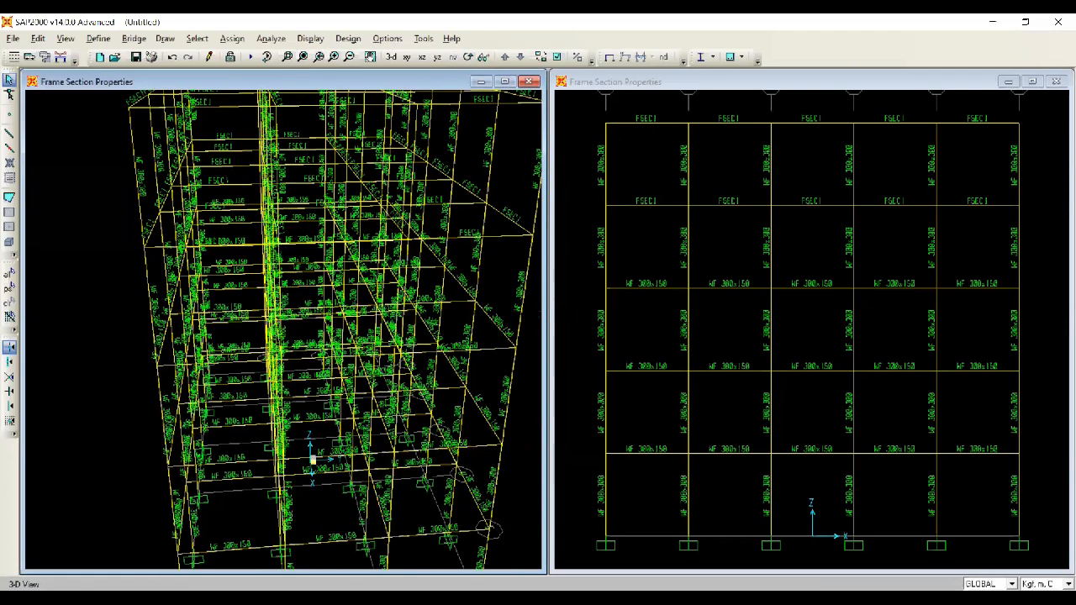
middle_drag(365, 319, 370, 327)
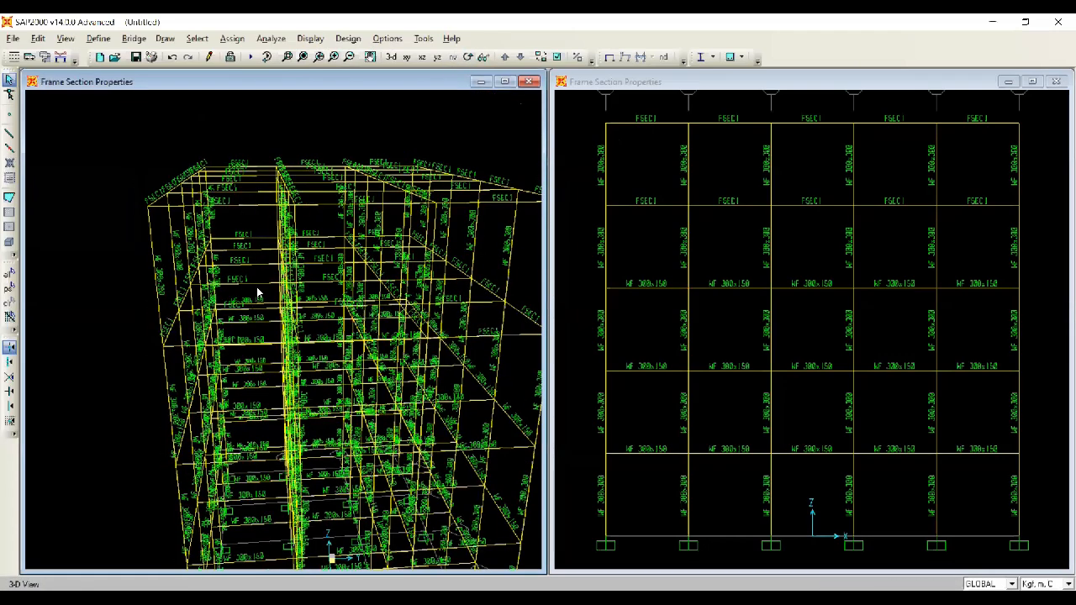
drag(261, 217, 226, 147)
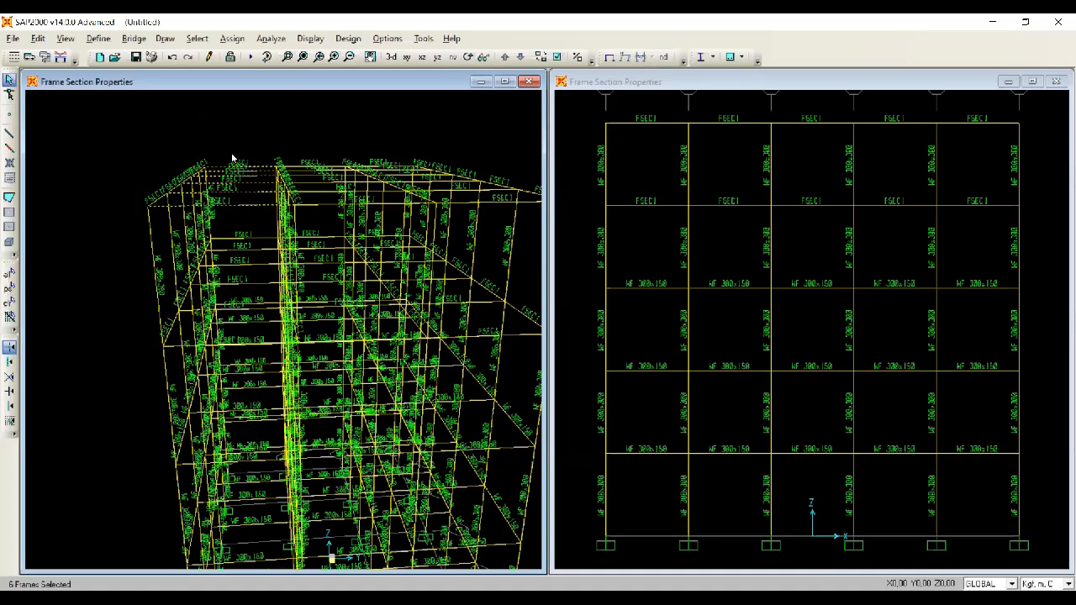
key(ctrl+q)
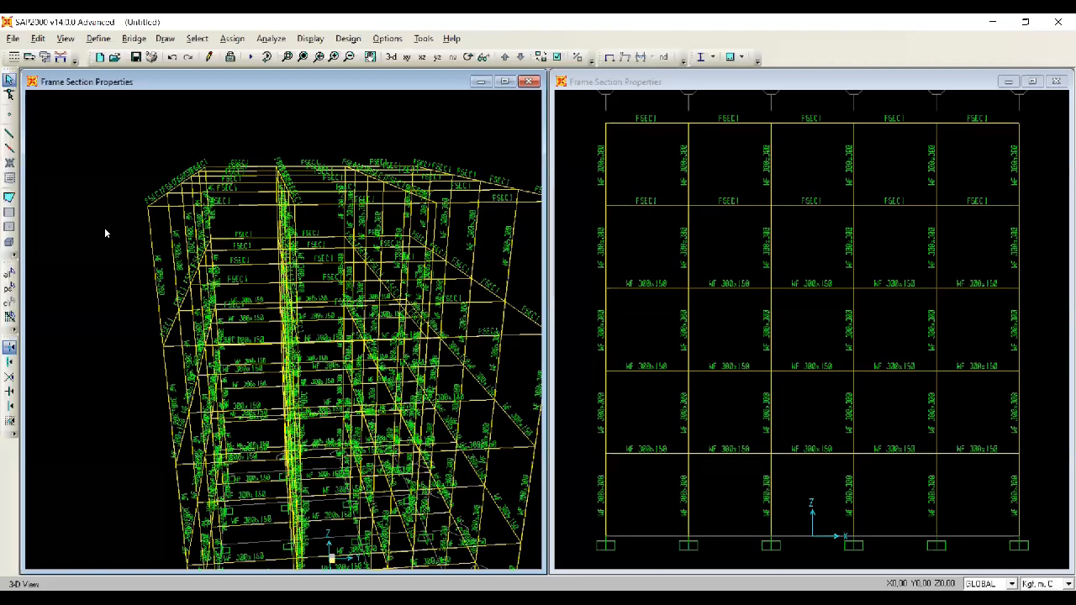
drag(105, 228, 60, 181)
drag(249, 204, 225, 152)
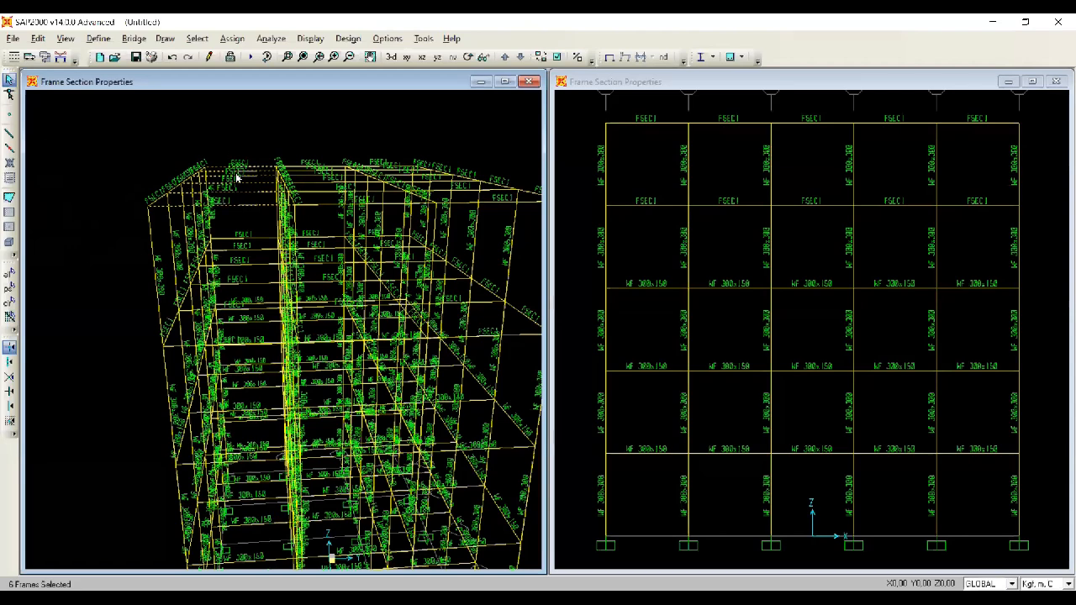
Step: Add the fourth floor level's Y-direction beams in the outer bay between Y=-6 and Y=-2 to the selection
click(467, 56)
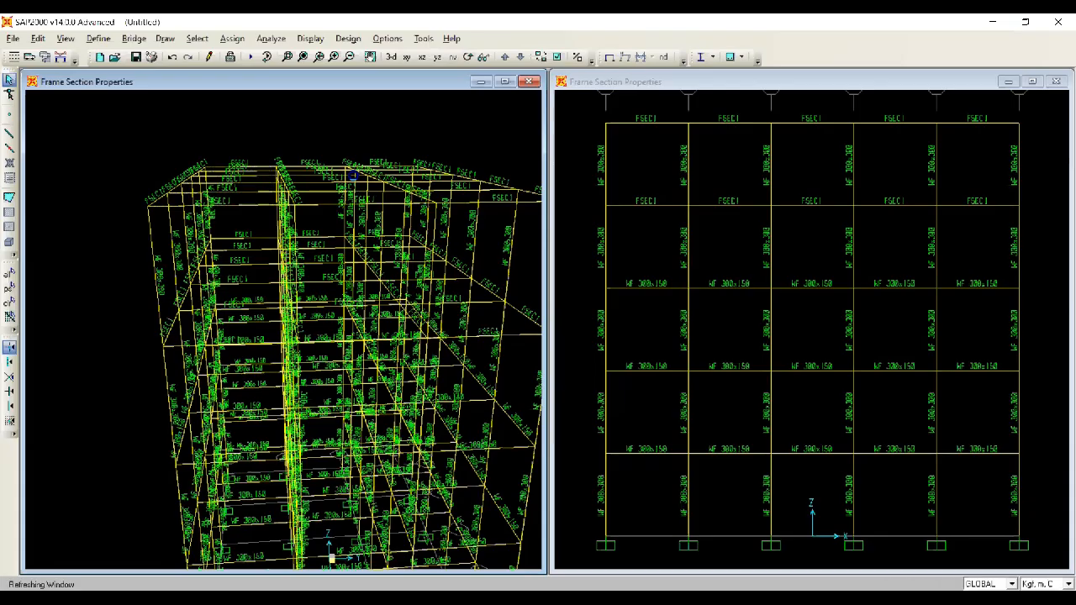
click(469, 57)
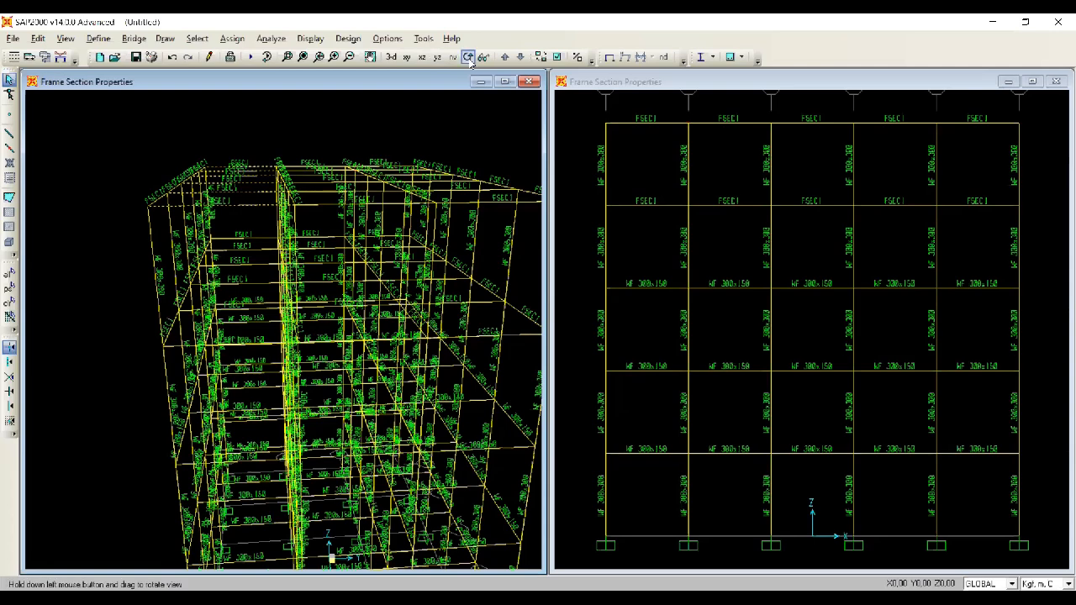
drag(331, 559, 332, 557)
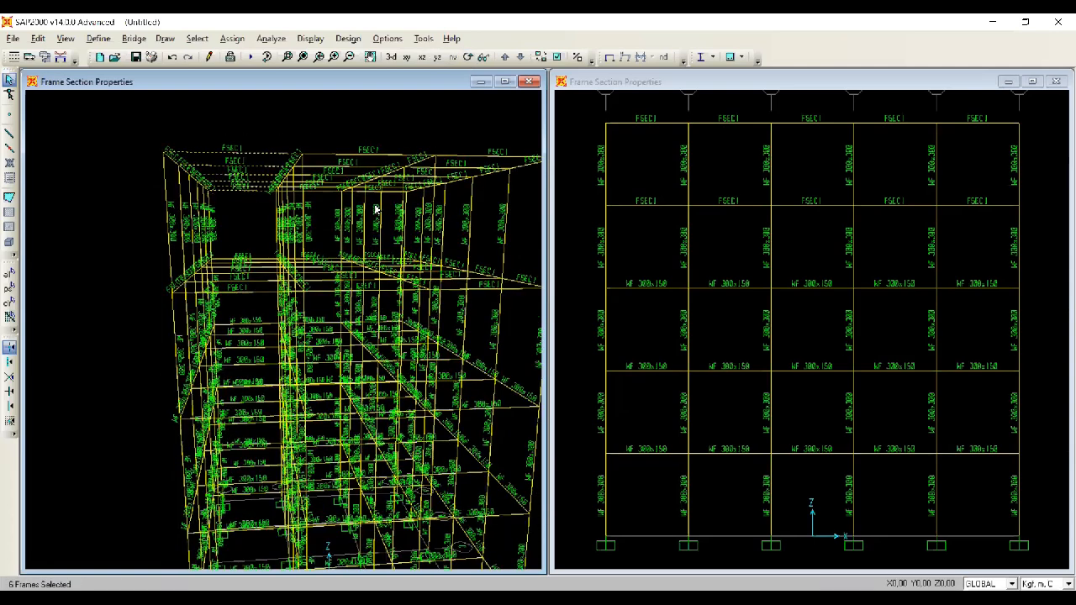
click(257, 255)
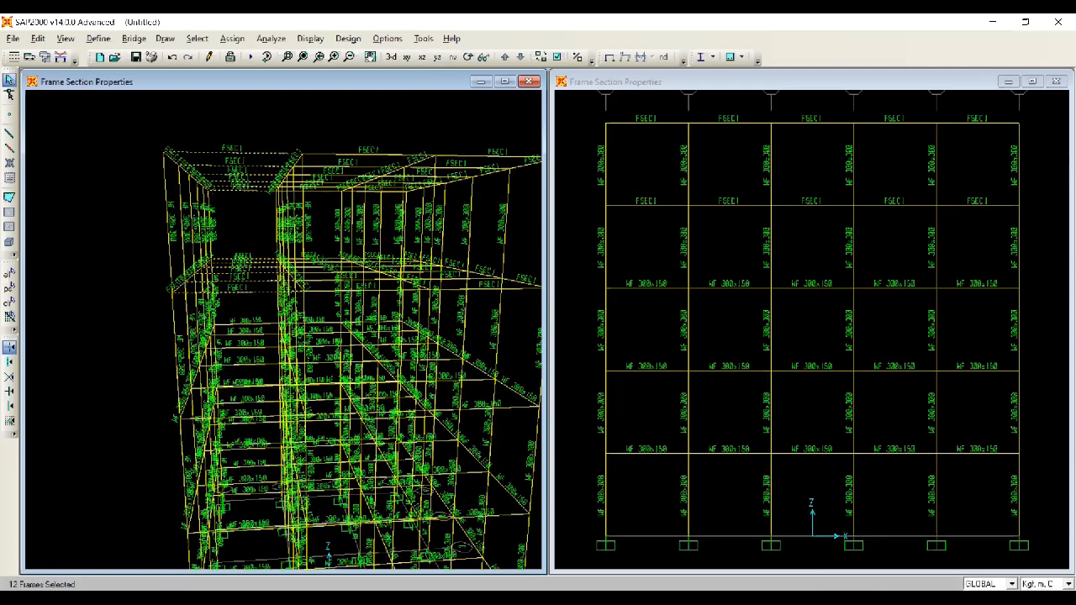
Step: Add the Y-direction beams of the fourth and top levels in the middle bay to the selection
click(469, 56)
drag(362, 337, 322, 337)
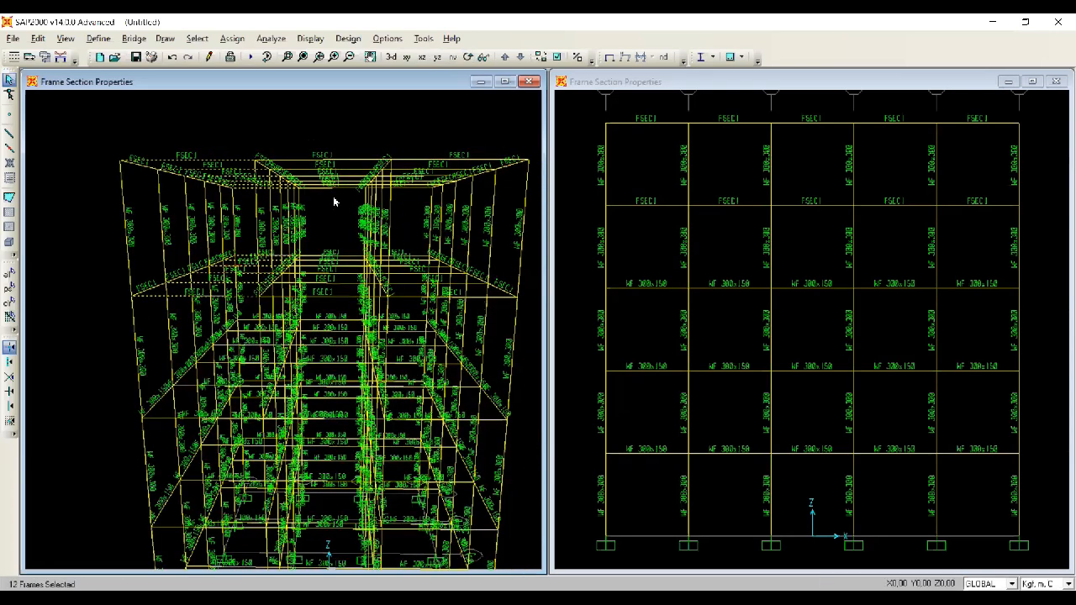
drag(327, 148, 313, 192)
drag(340, 309, 330, 246)
Step: Add the Y-direction beams of the fourth and top levels in the outer bay between Y=2 and Y=6 to the selection
click(469, 57)
drag(423, 232, 401, 232)
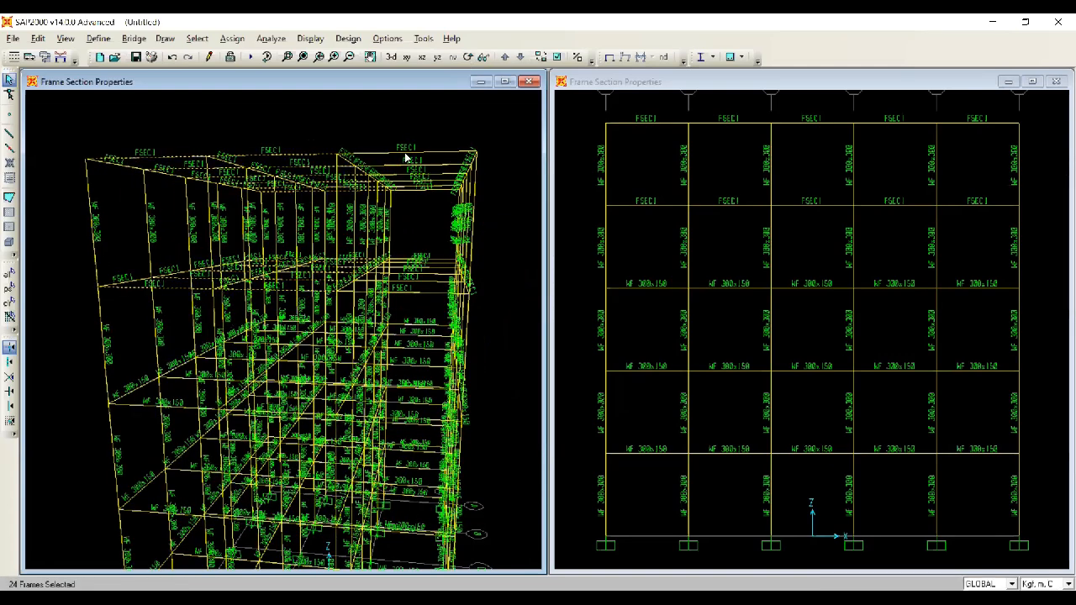
drag(408, 143, 407, 215)
drag(429, 301, 429, 243)
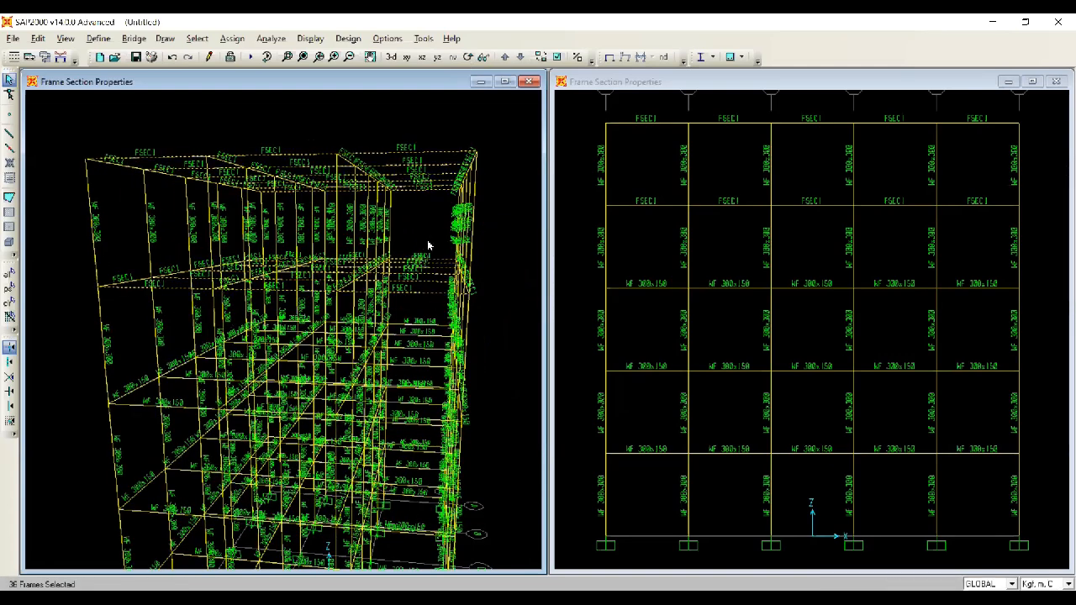
click(469, 57)
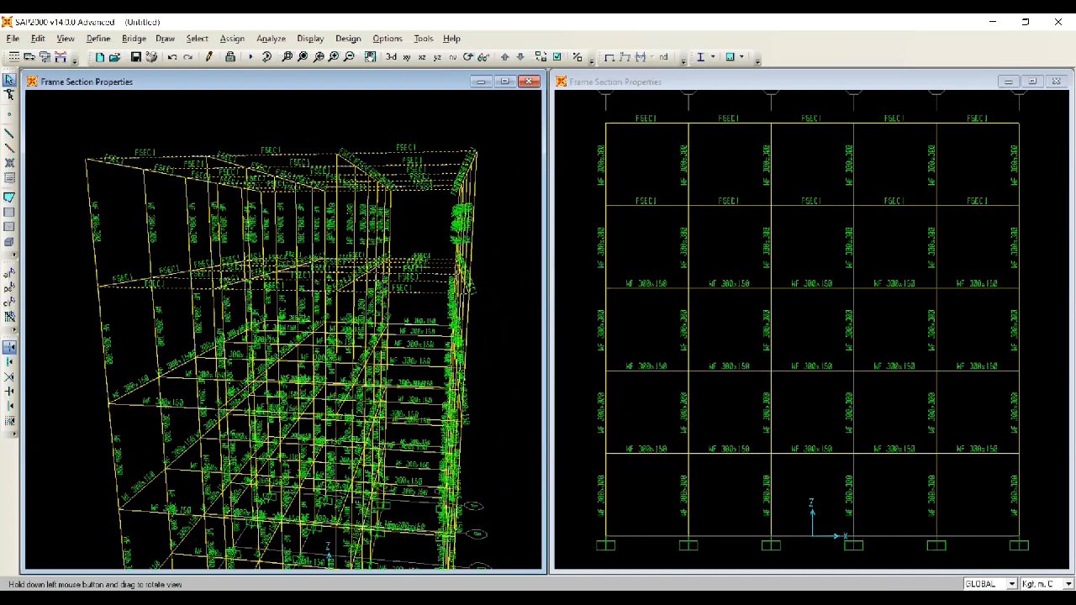
Step: Add the fourth and top levels' X-direction beams in the two bays between X=2 and X=10 to the selection
drag(496, 286, 458, 287)
drag(294, 320, 279, 319)
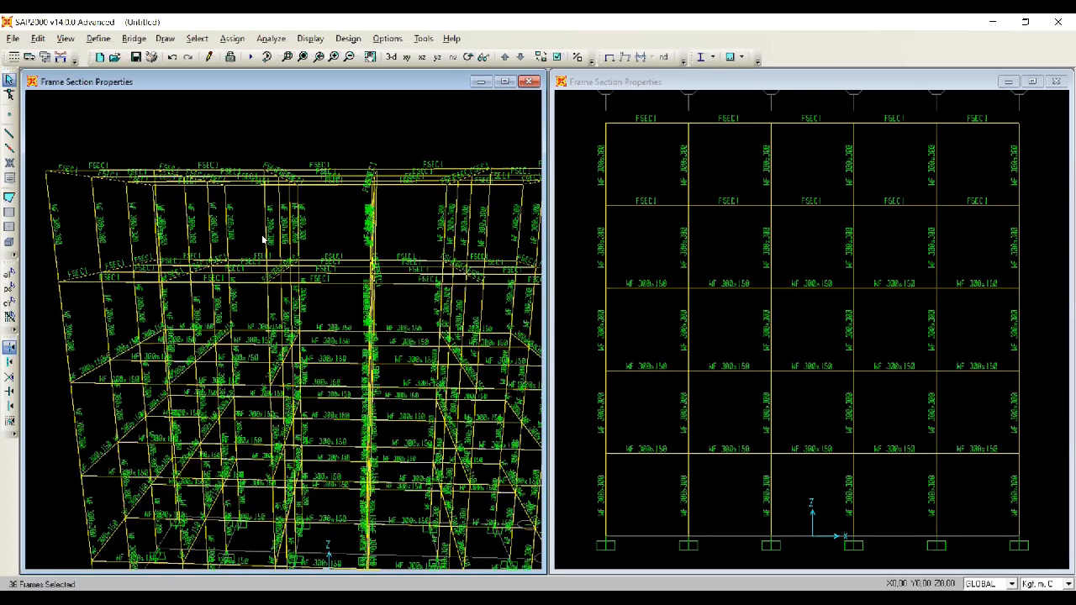
click(466, 61)
drag(256, 286, 291, 283)
drag(173, 200, 150, 136)
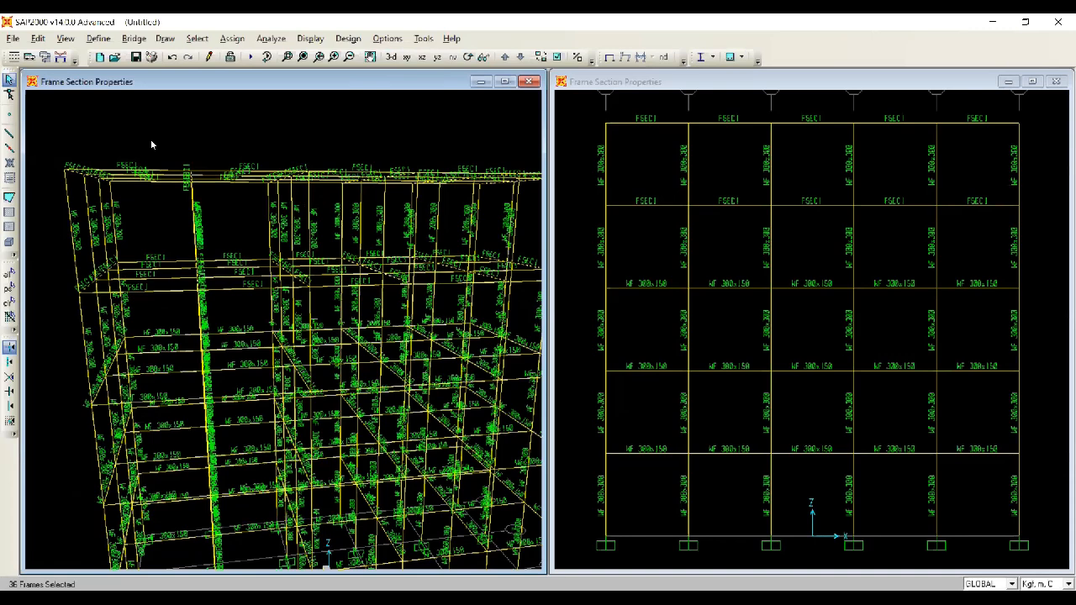
drag(172, 295, 152, 225)
drag(240, 301, 233, 250)
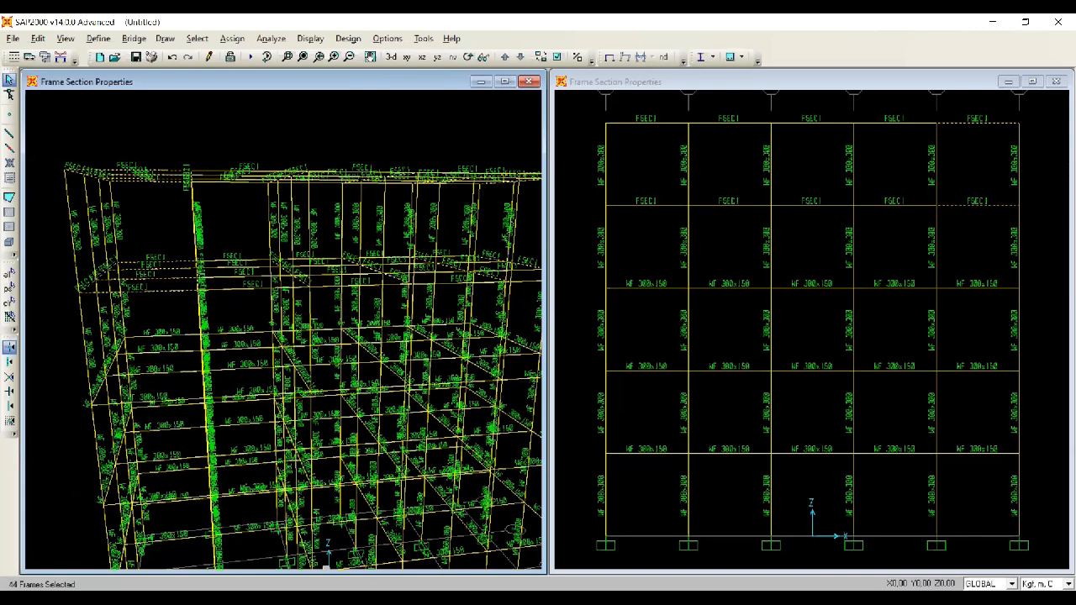
drag(232, 185, 220, 158)
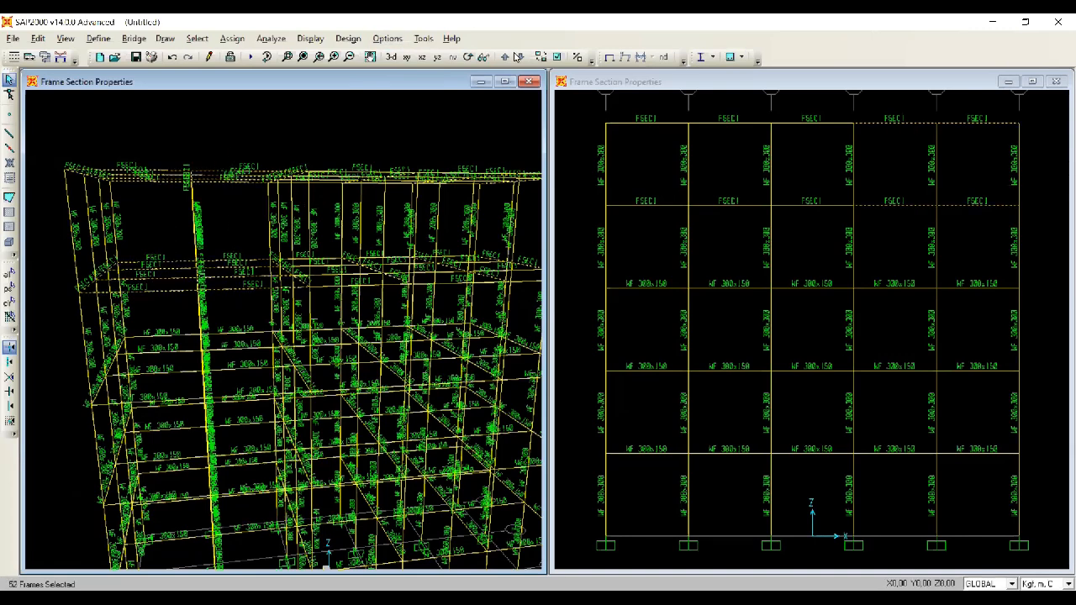
Step: Add the fourth and top levels' X-direction beams in the two bays between X=-6 and X=2 to the selection
click(467, 57)
drag(278, 164, 284, 164)
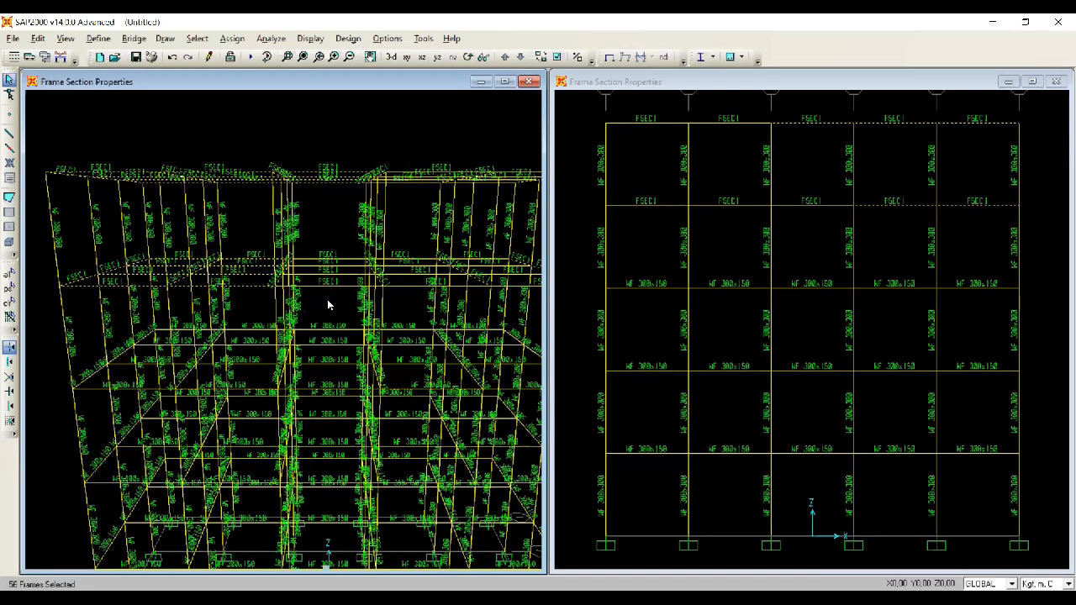
drag(419, 293, 406, 239)
drag(413, 198, 283, 271)
Step: Add the fourth and top levels' X-direction beams in the outer bay between X=-10 and X=-6 to the selection
click(469, 58)
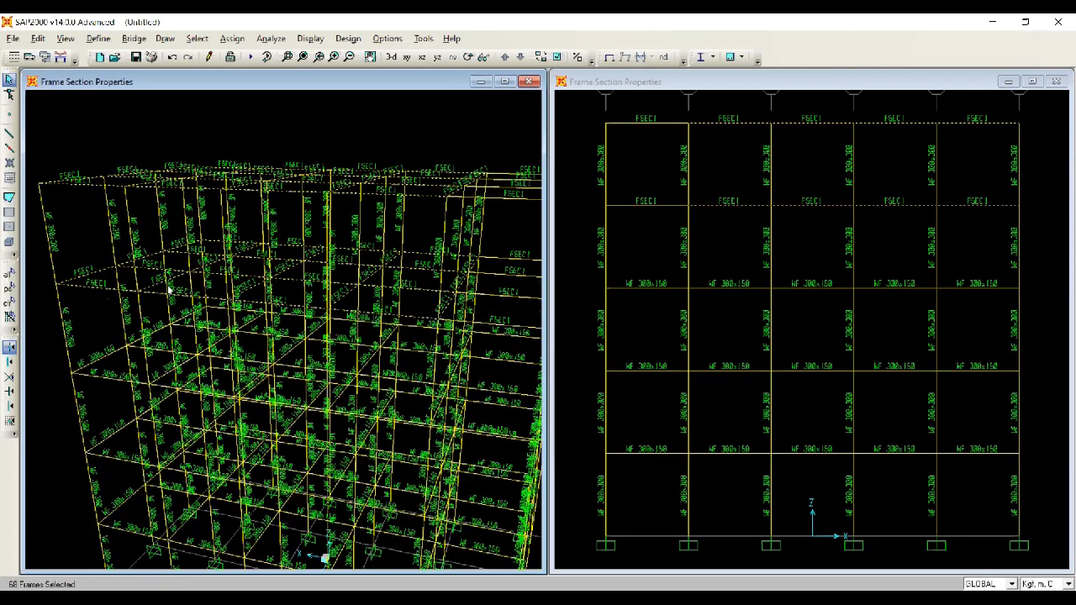
drag(530, 222, 516, 159)
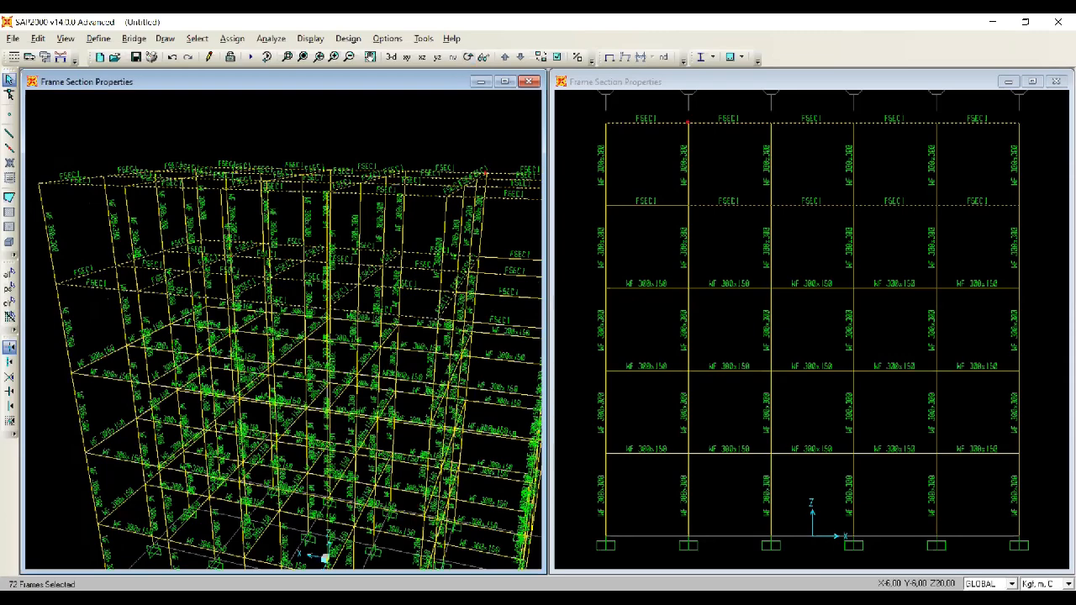
middle_drag(375, 174, 293, 151)
click(468, 57)
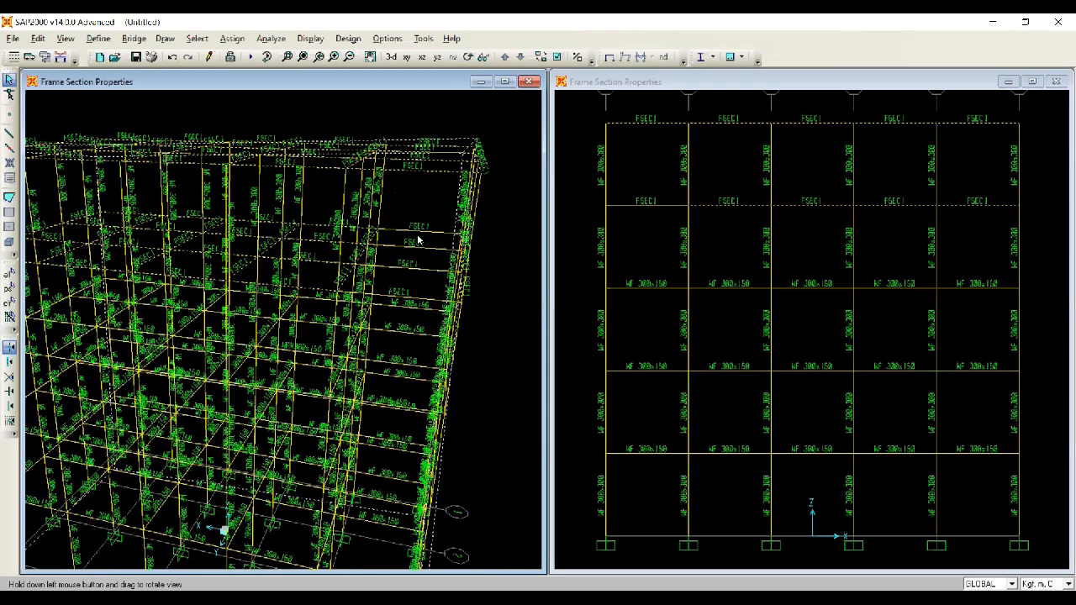
drag(413, 241, 413, 228)
click(468, 57)
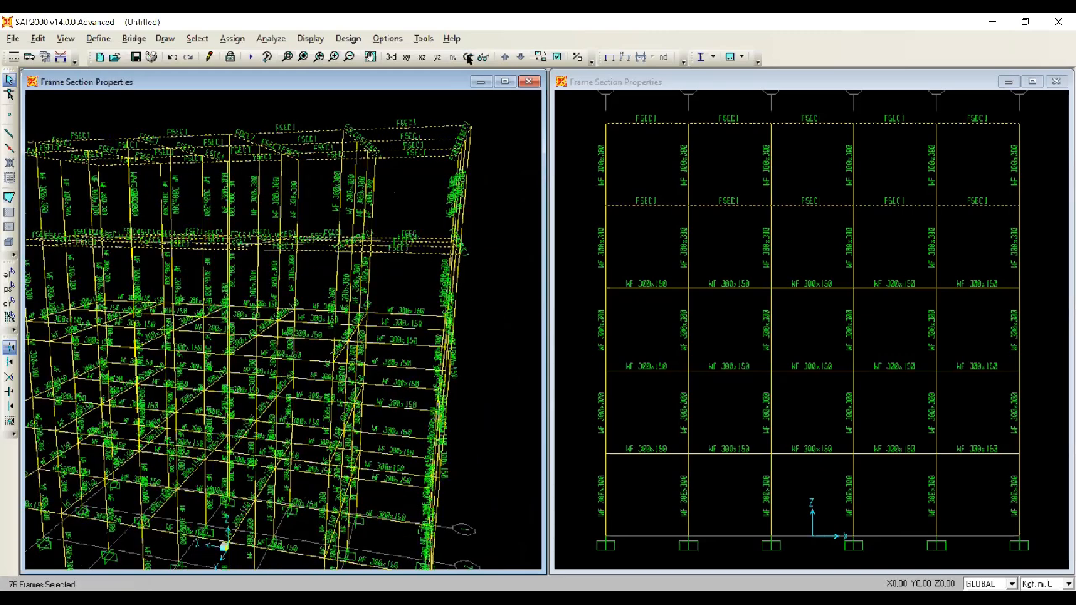
drag(317, 220, 313, 218)
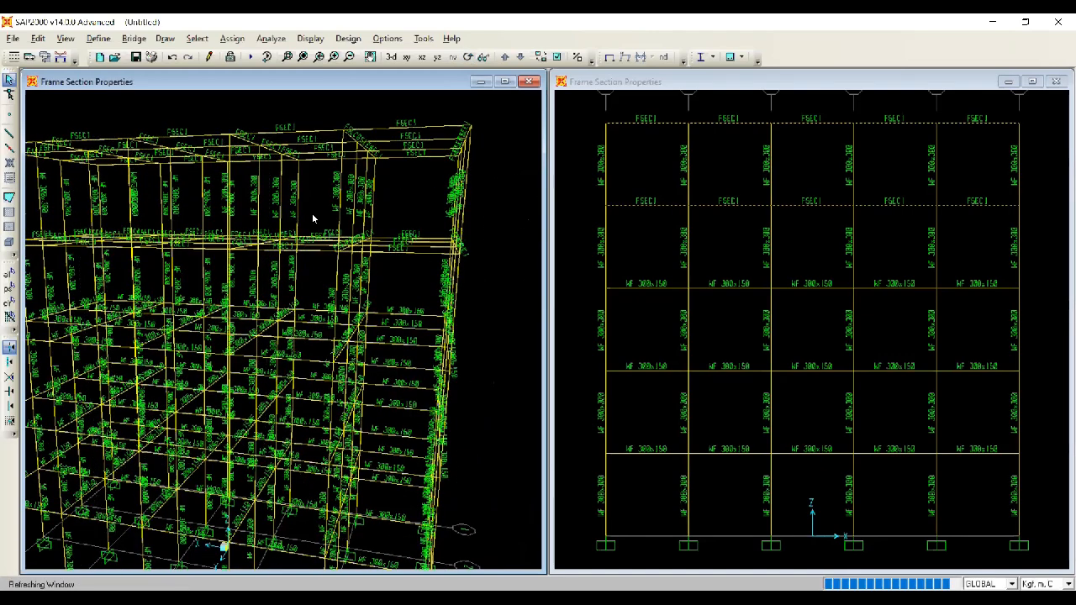
Step: Assign the WF 250X250 frame section to the selected beams on the two uppermost levels
click(234, 39)
mouse_move(246, 75)
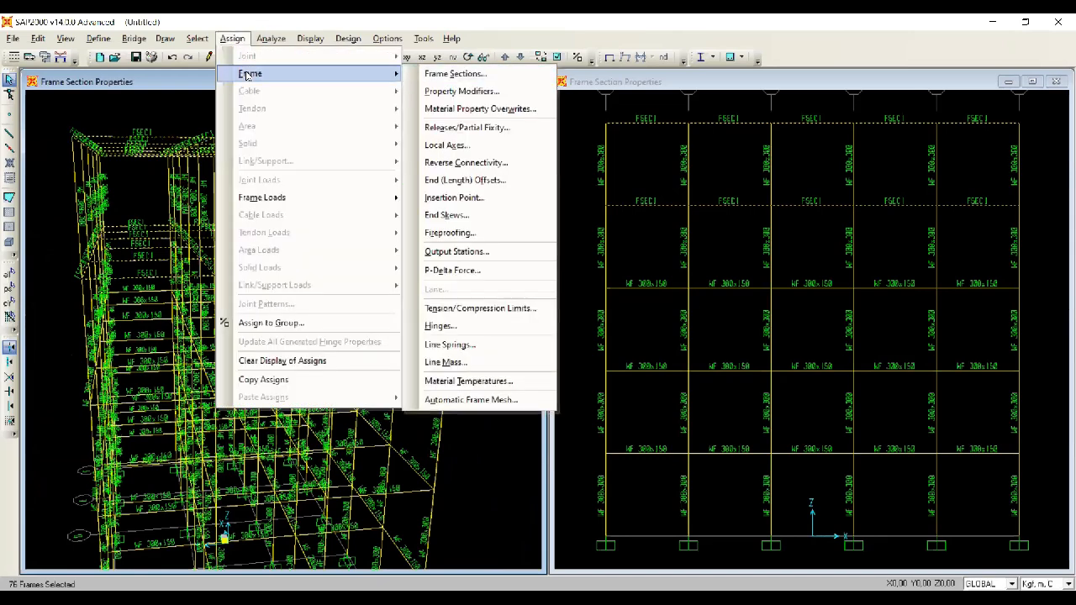
click(455, 74)
click(414, 240)
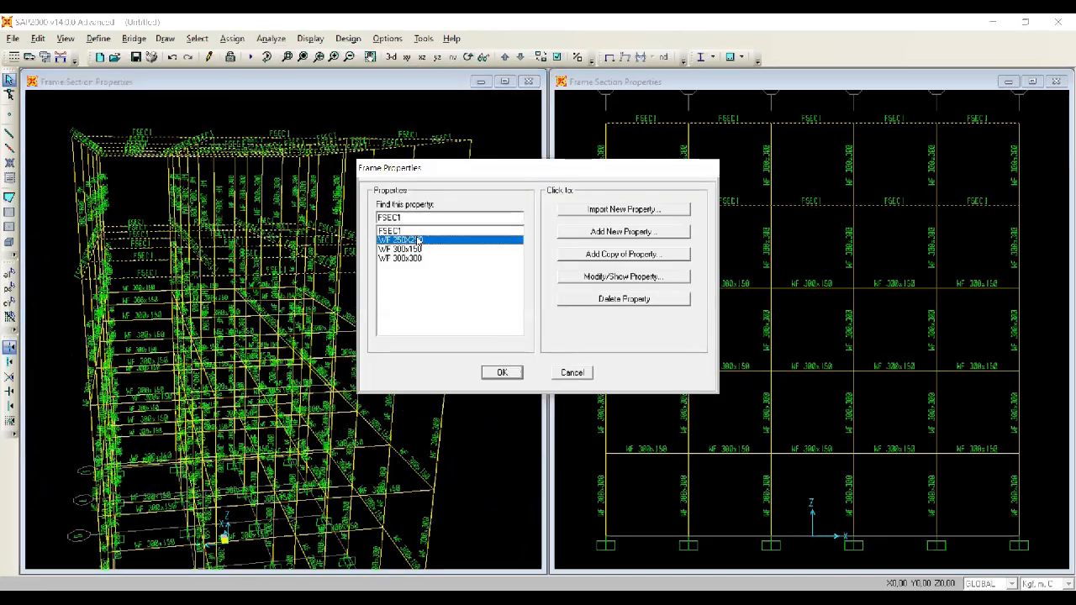
click(508, 375)
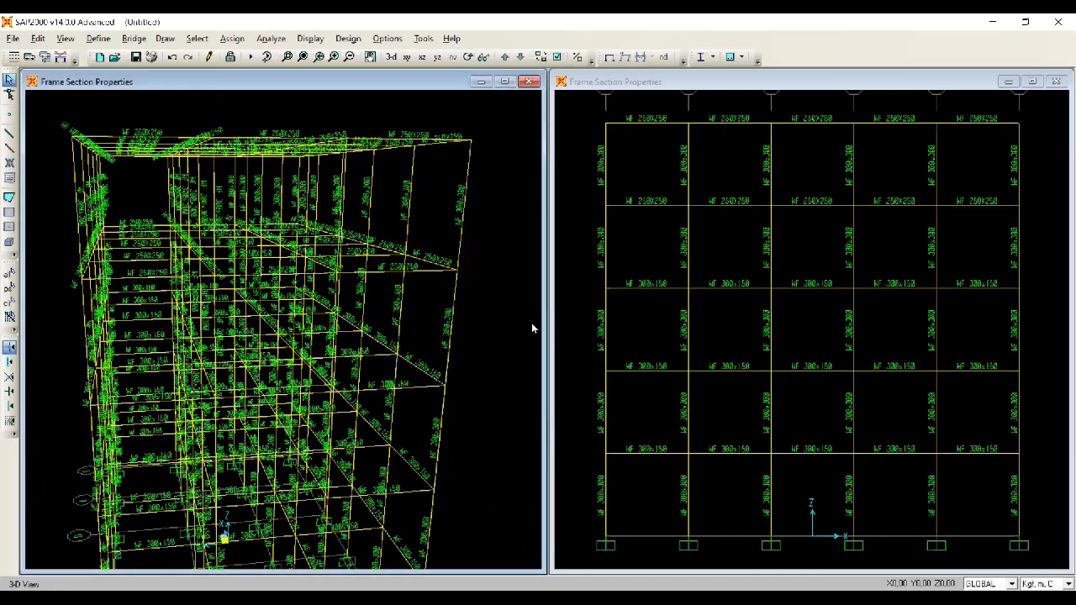
Step: Check the frame section assignments across the X-Z and Y-Z elevations and around the rotated 3D model
click(629, 243)
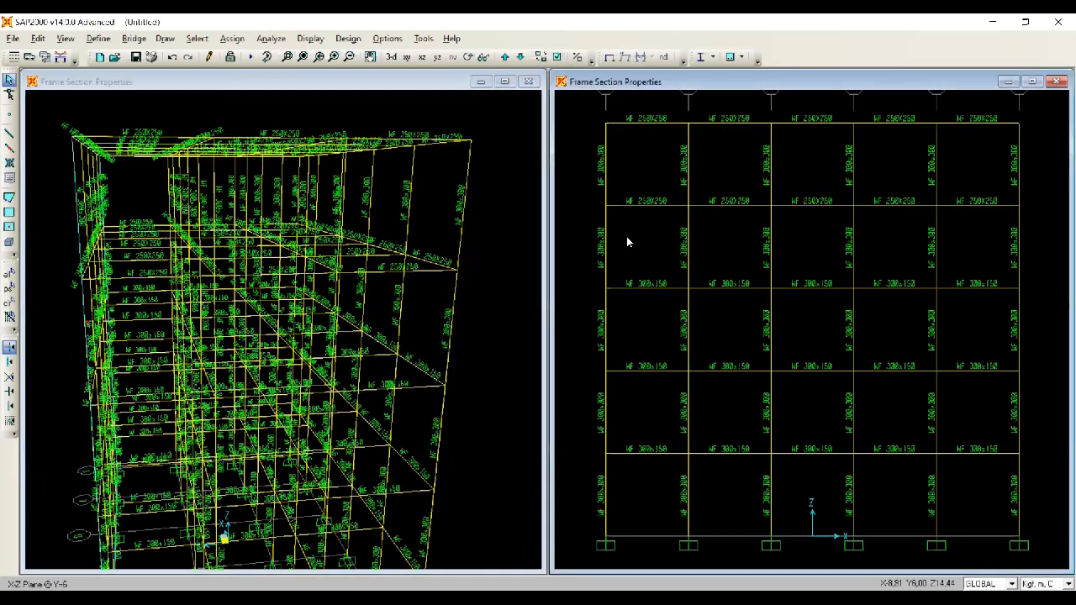
click(505, 58)
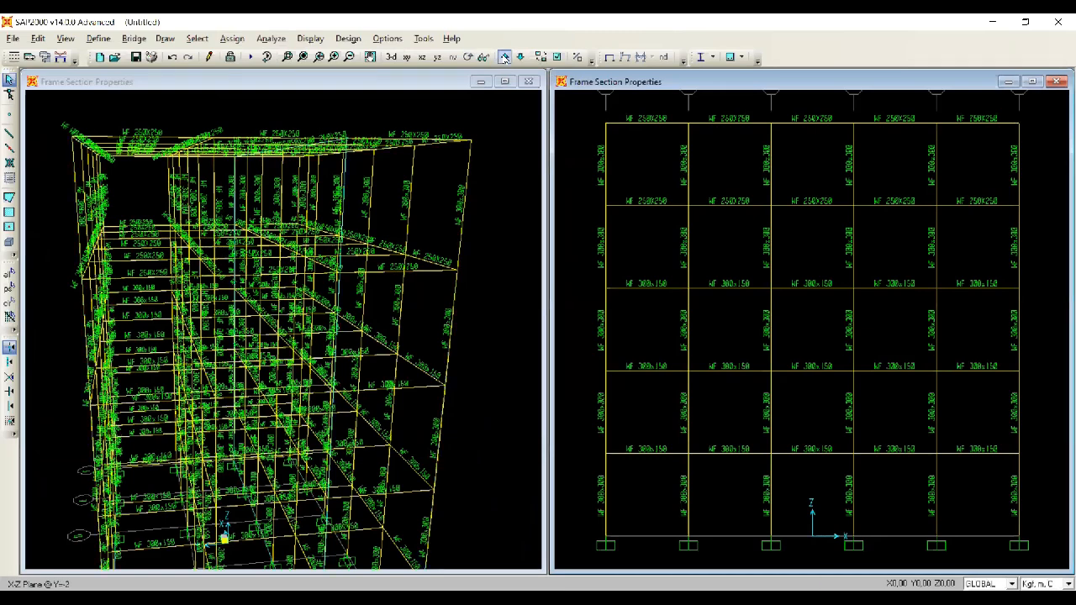
click(407, 57)
click(421, 57)
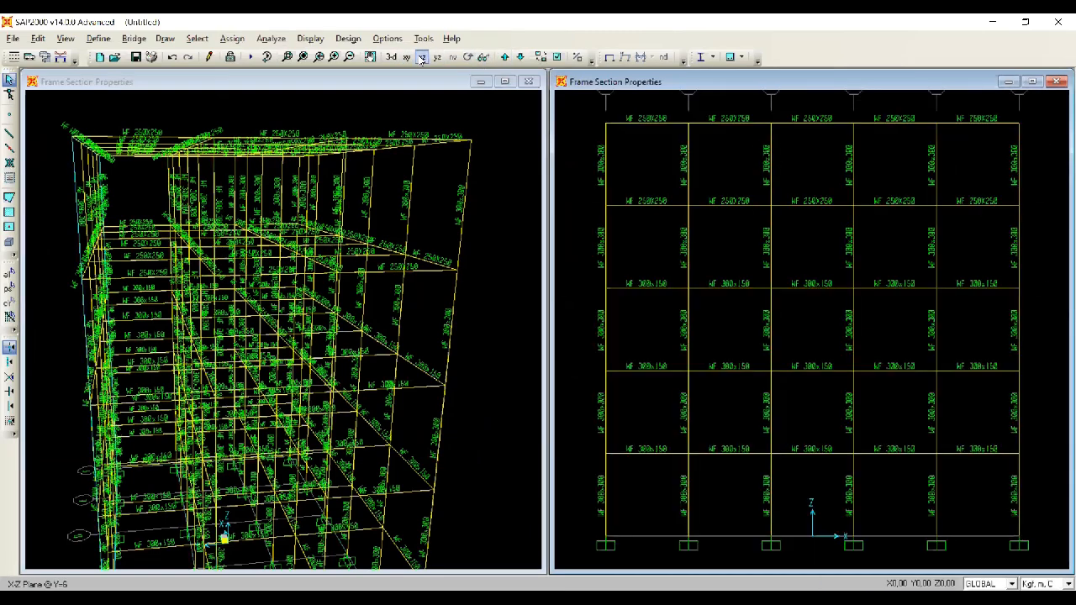
click(438, 57)
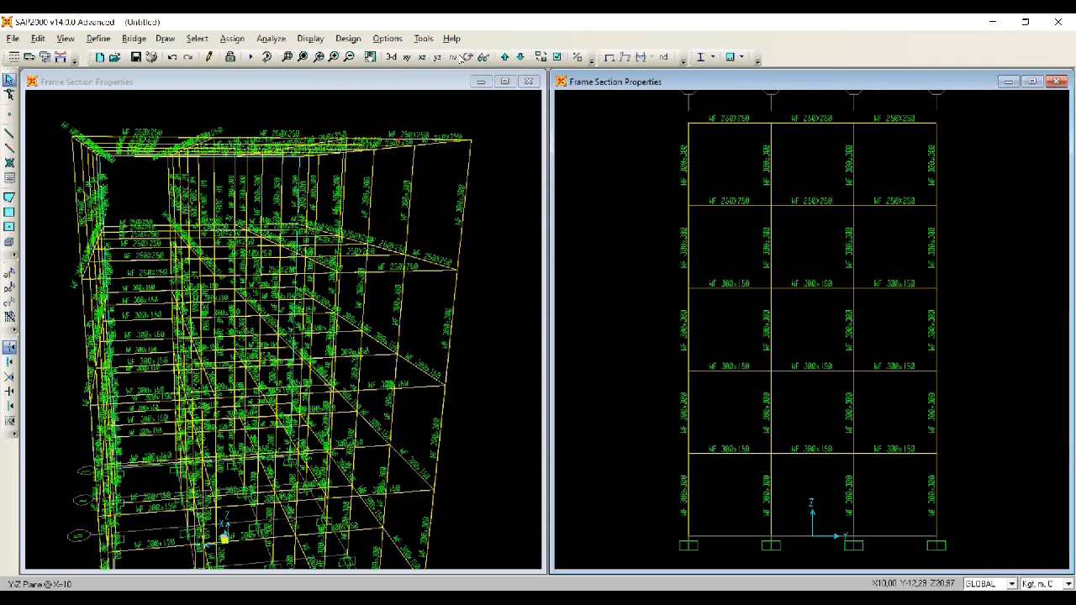
click(506, 57)
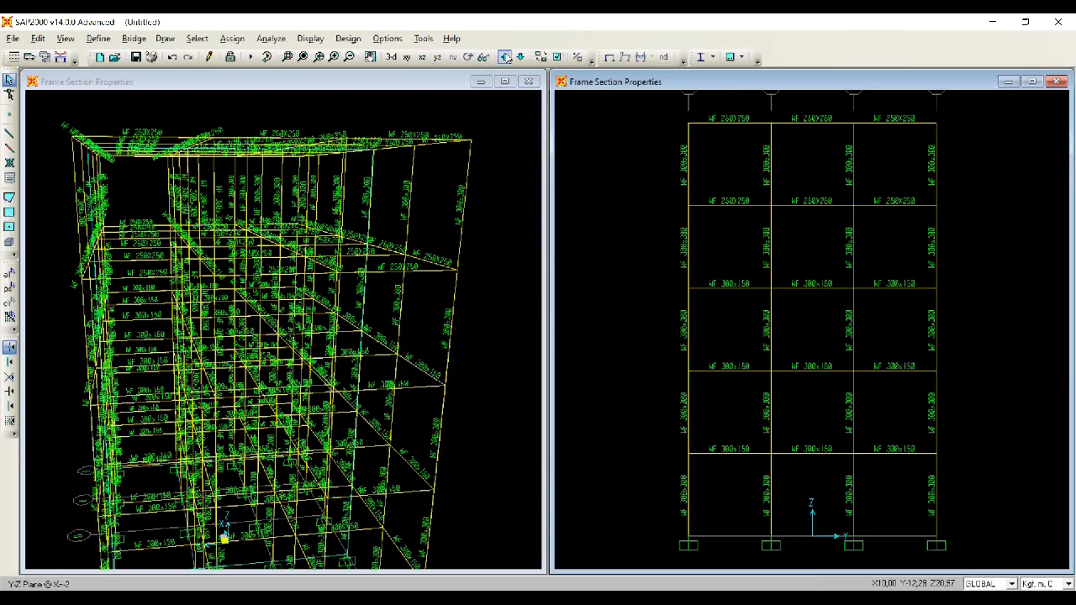
click(508, 220)
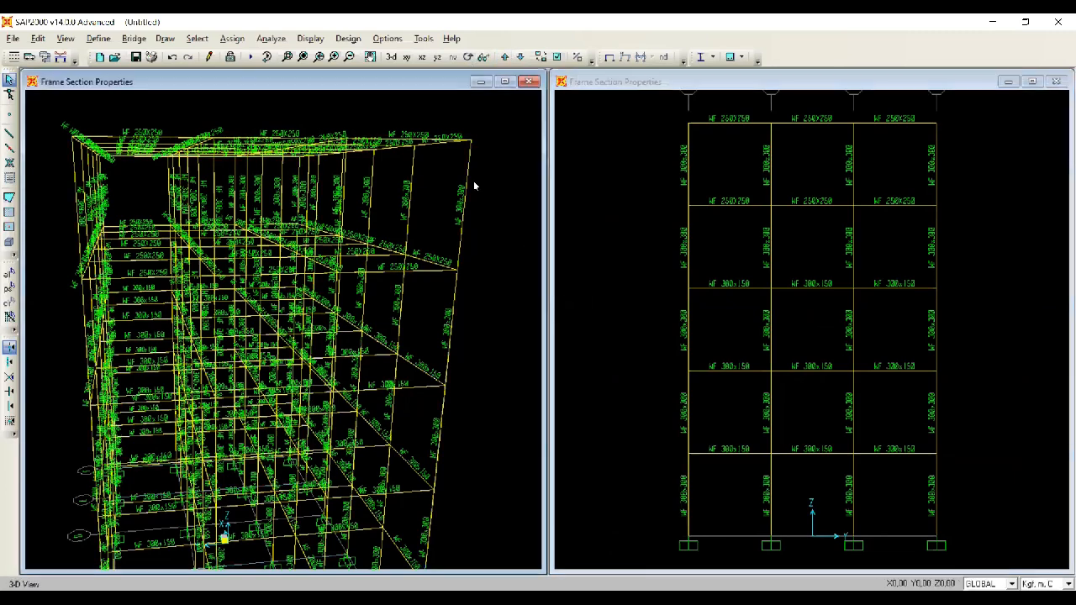
click(468, 56)
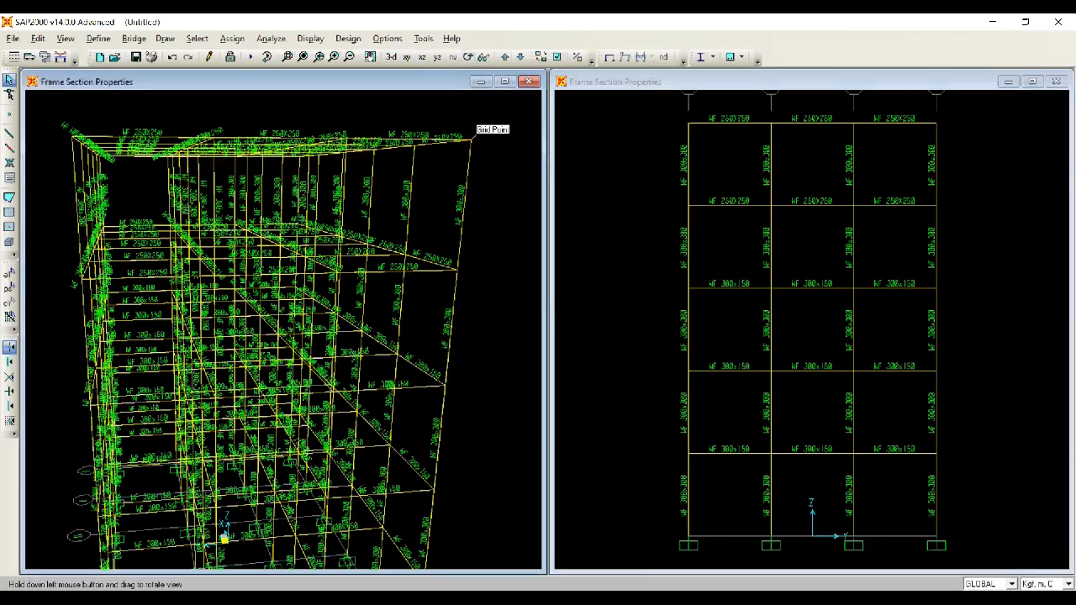
drag(353, 235, 648, 231)
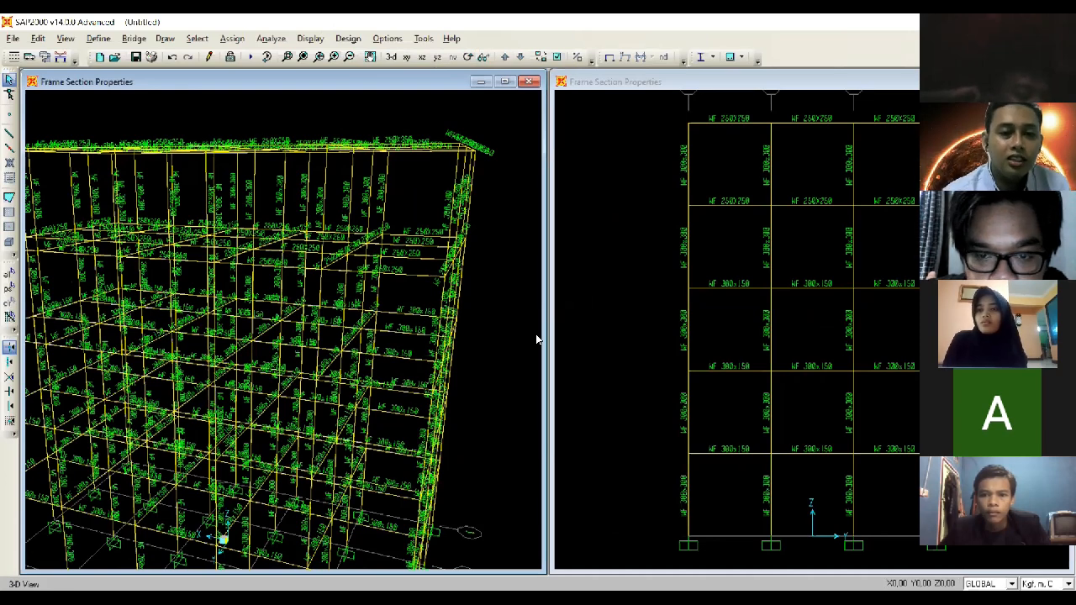
drag(515, 202, 423, 179)
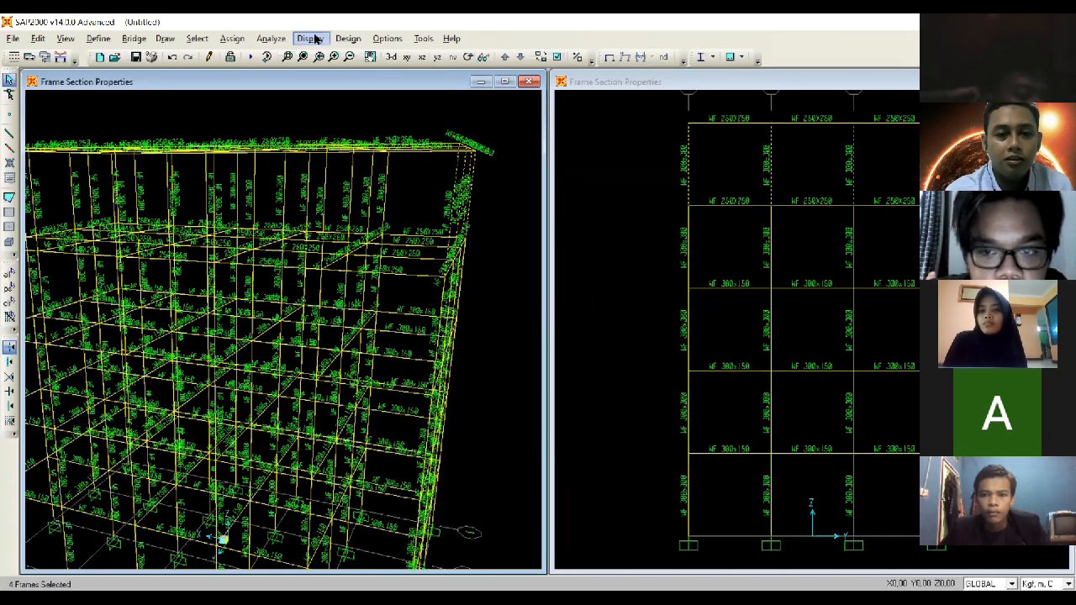
click(270, 38)
mouse_move(232, 37)
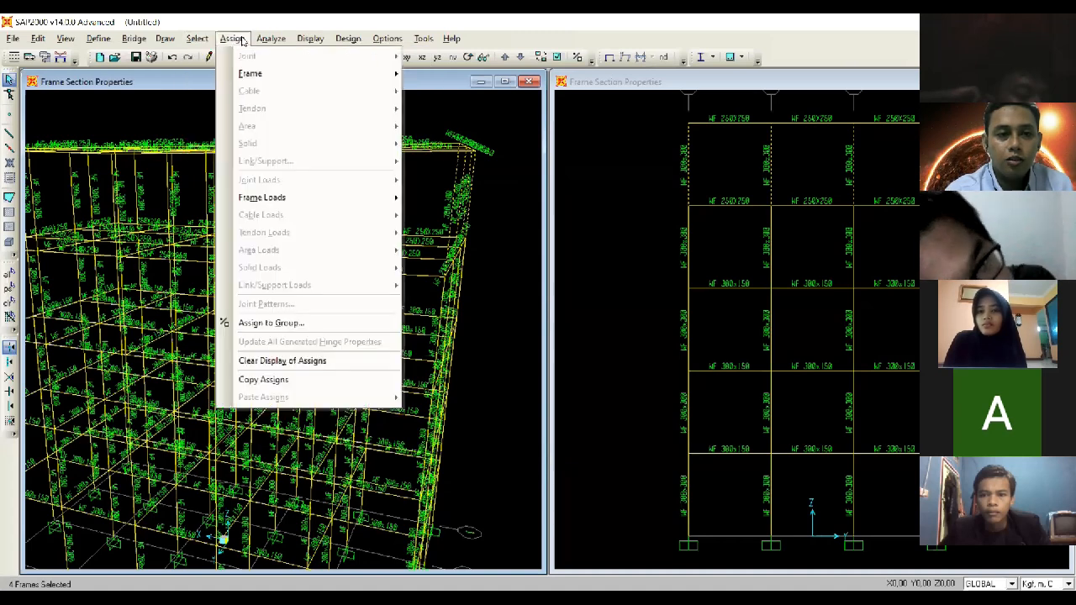
mouse_move(269, 74)
click(454, 74)
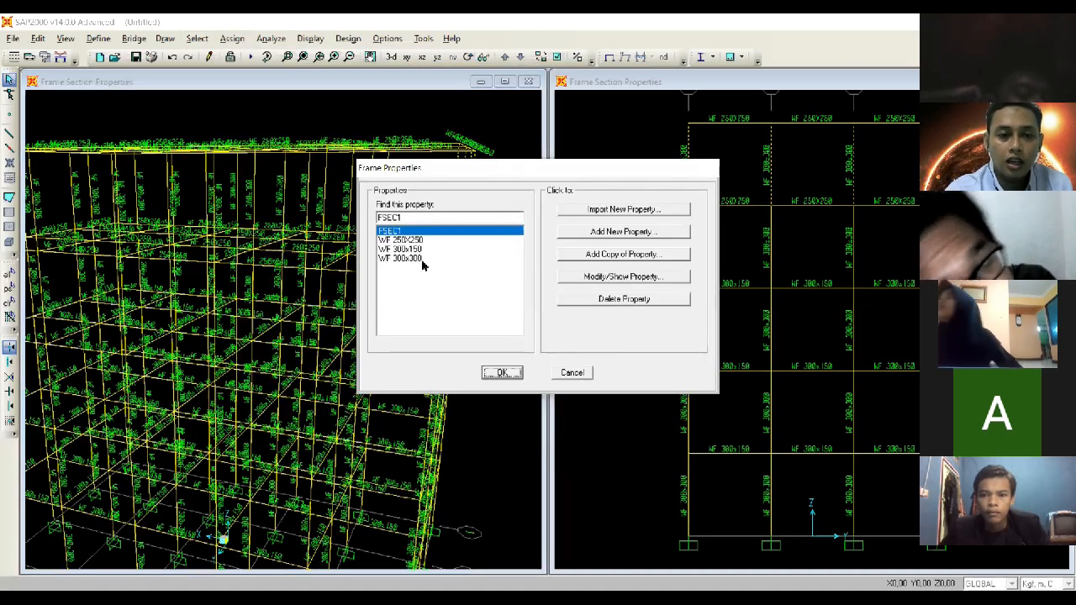
click(574, 372)
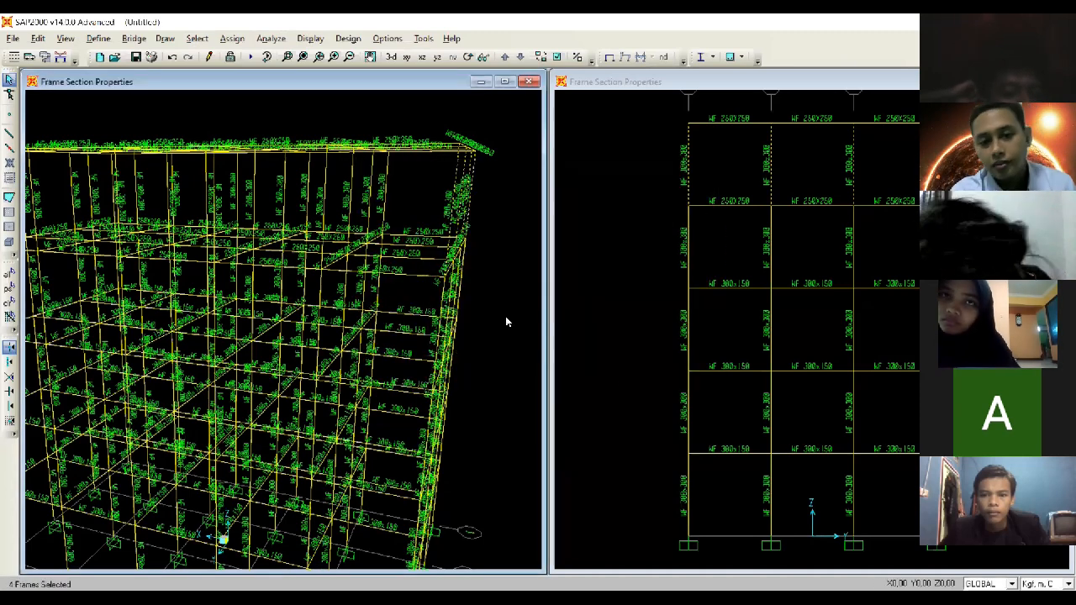
key(alt+Tab)
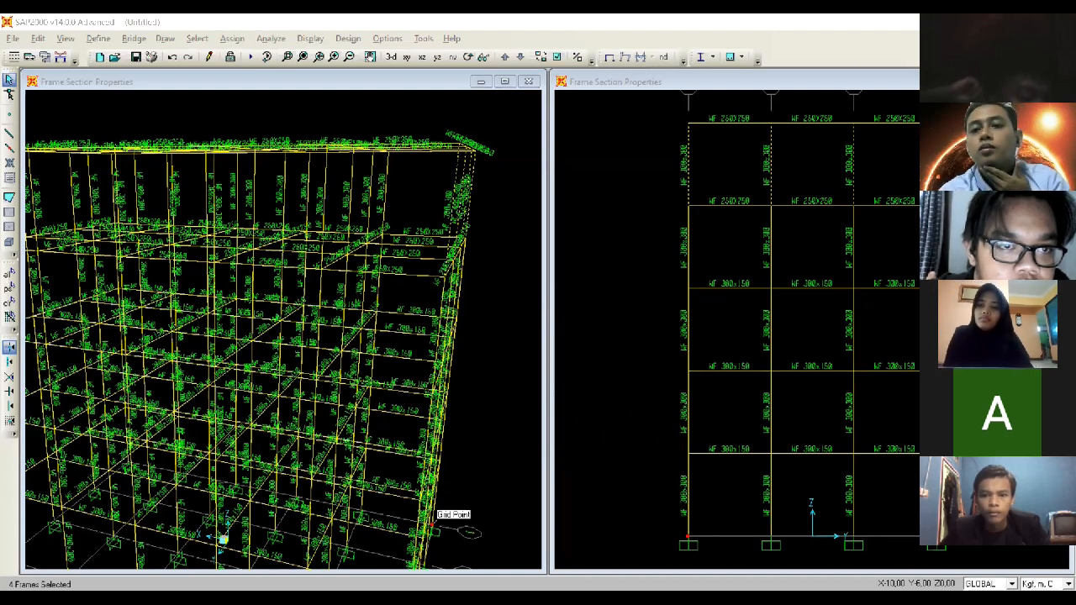
click(565, 343)
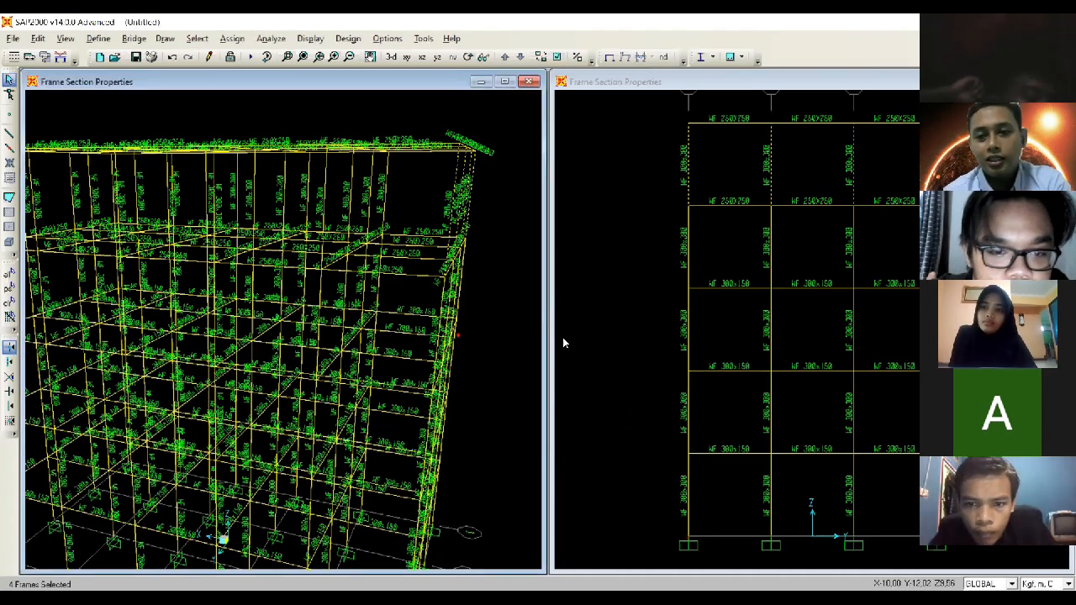
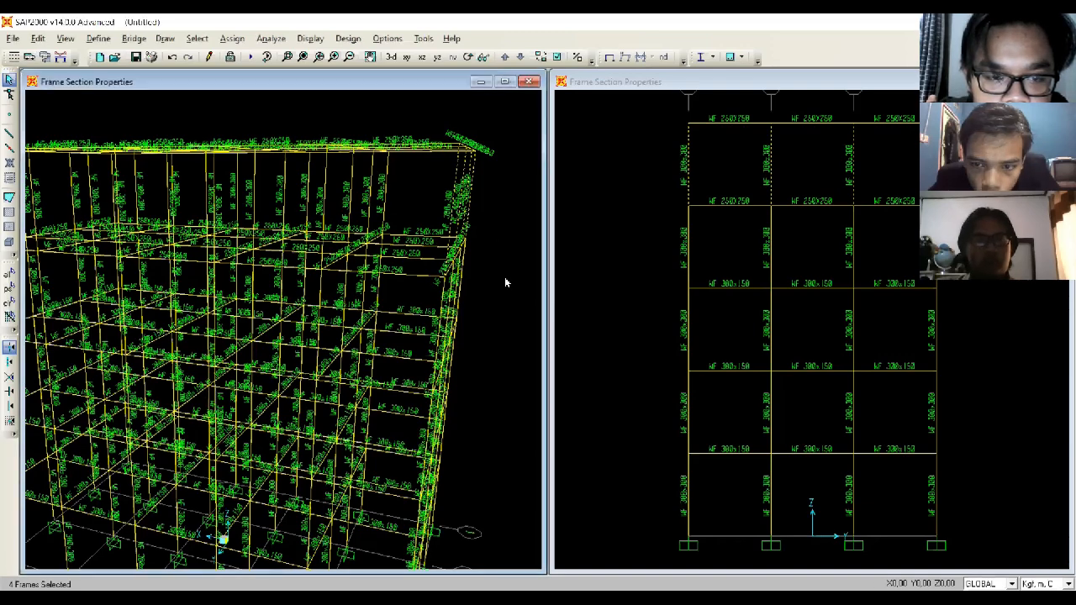
Step: Select the entire 3D model and divide its frames by breaking them at intersections with selected joints, frames and edges
click(348, 55)
click(348, 55)
click(348, 55)
click(348, 55)
middle_drag(362, 444, 393, 398)
drag(458, 521, 62, 180)
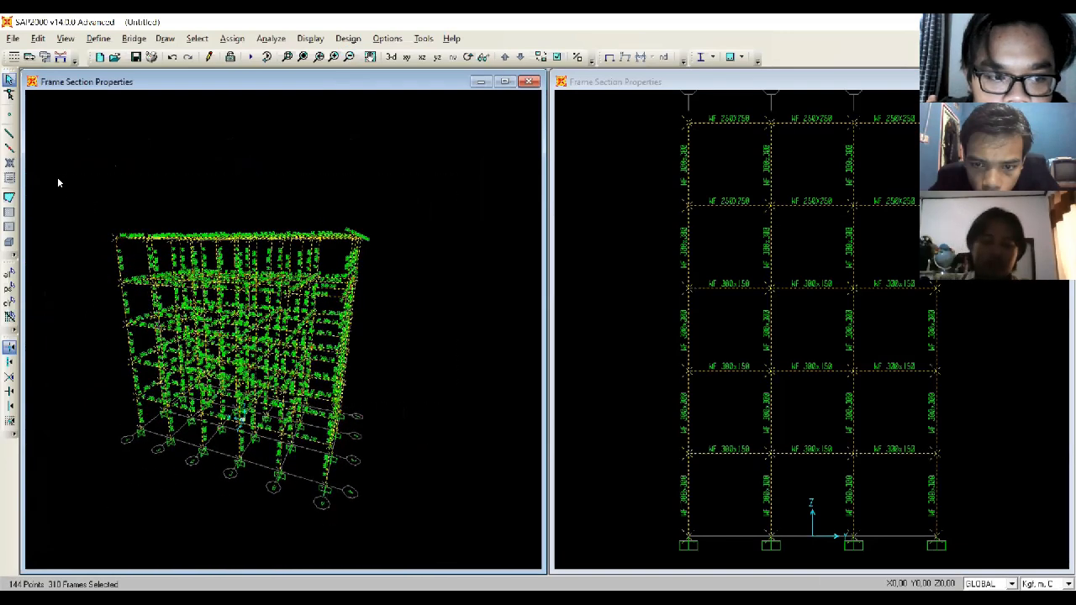
click(37, 39)
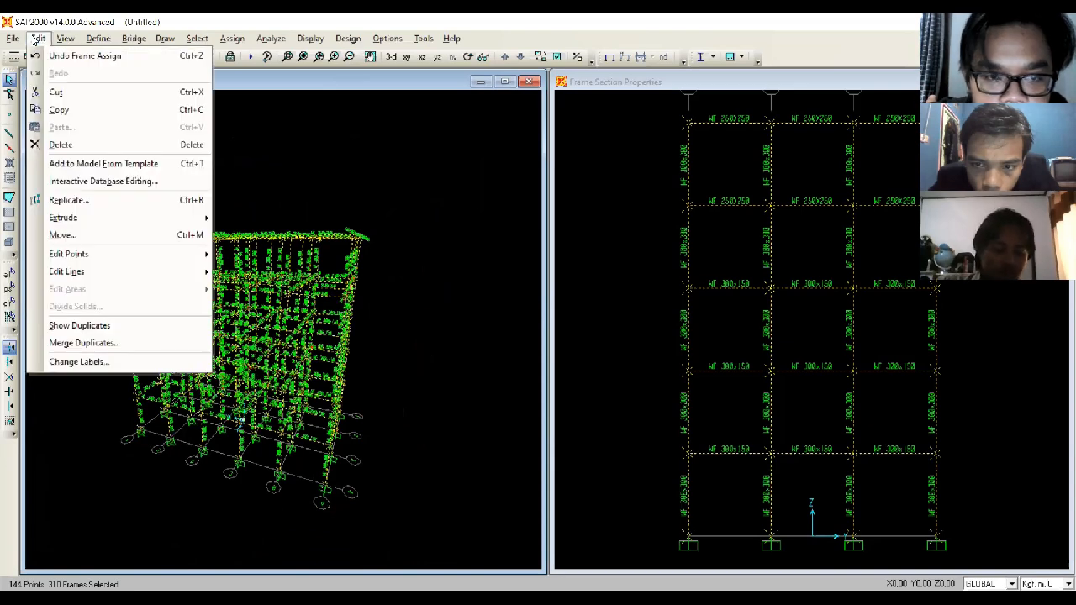
mouse_move(119, 253)
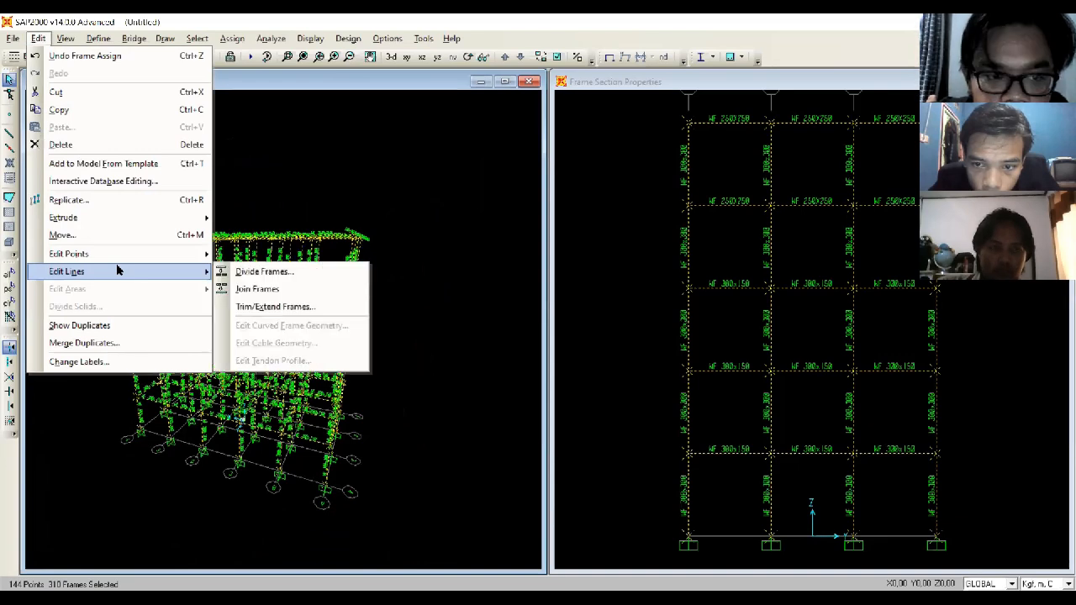
click(275, 277)
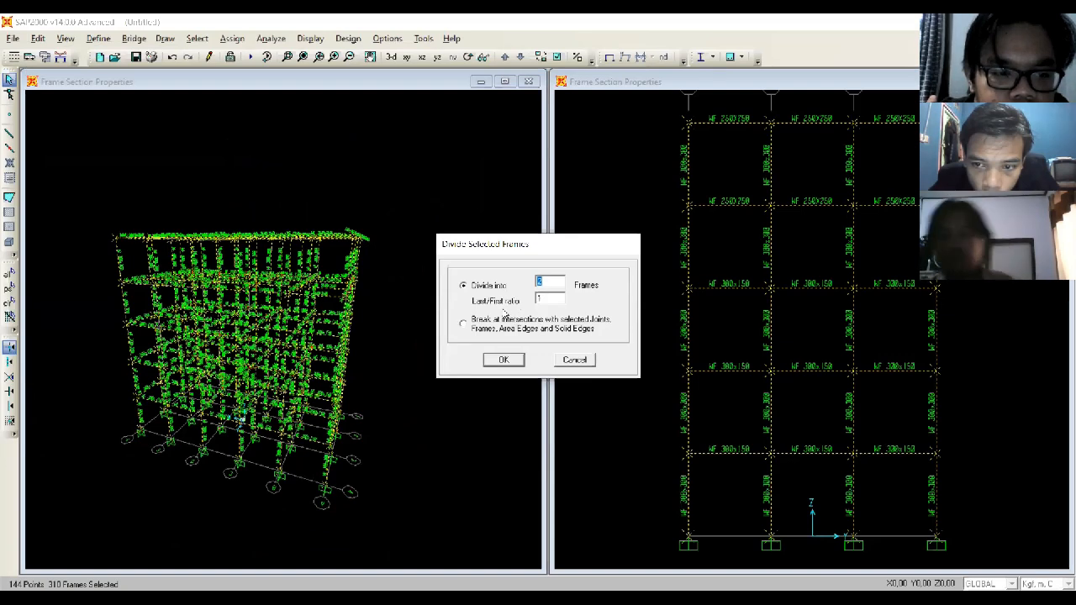
click(464, 325)
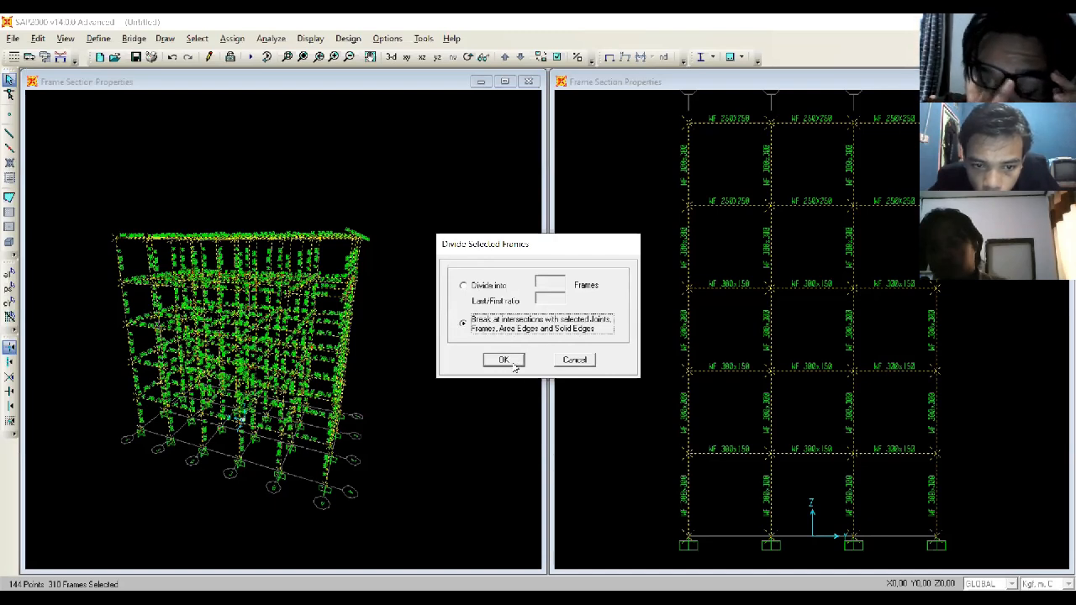
click(515, 363)
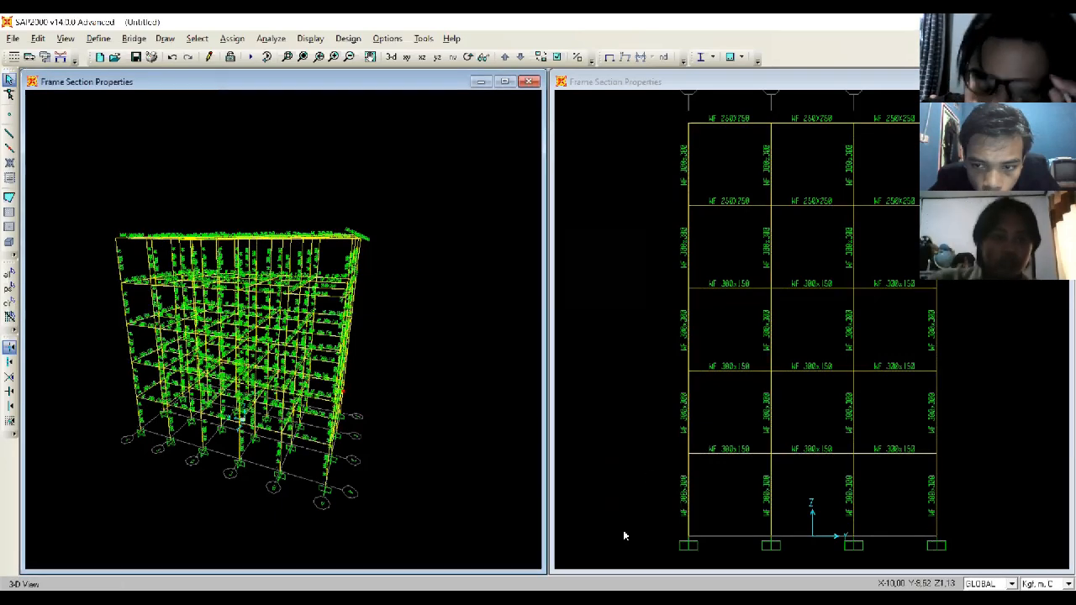
Step: Switch the elevation view to the X-Z plane, and from there to the X-Y plan at Z=0
click(638, 434)
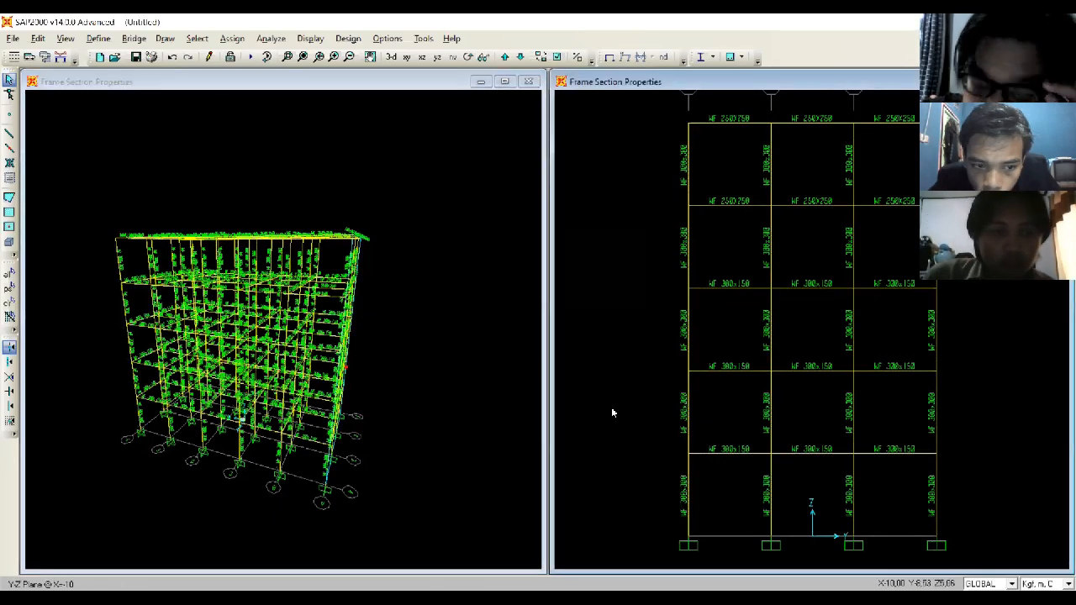
click(421, 60)
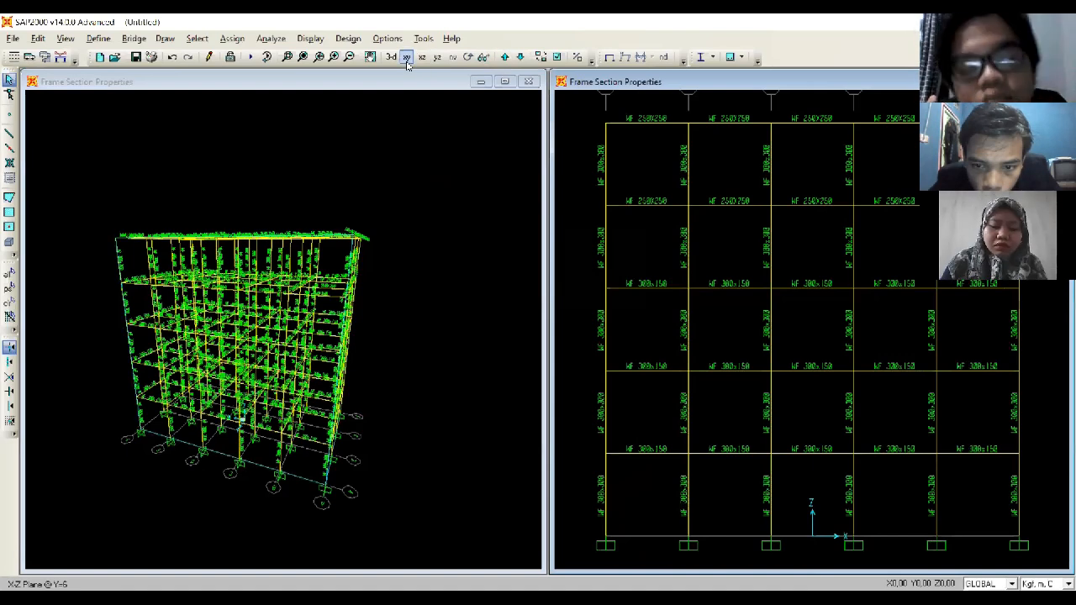
click(407, 59)
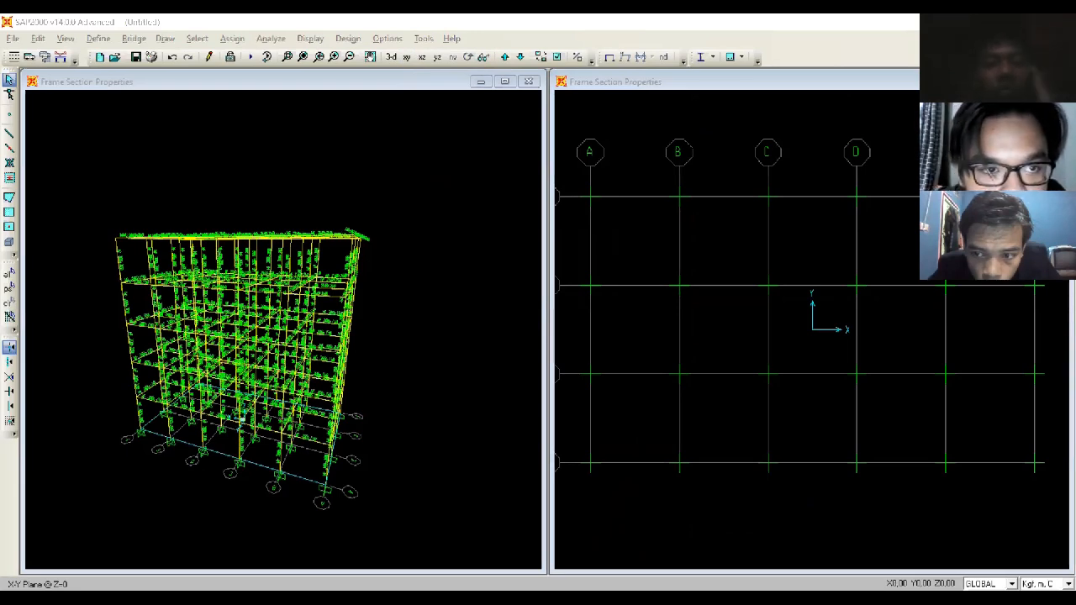
click(98, 38)
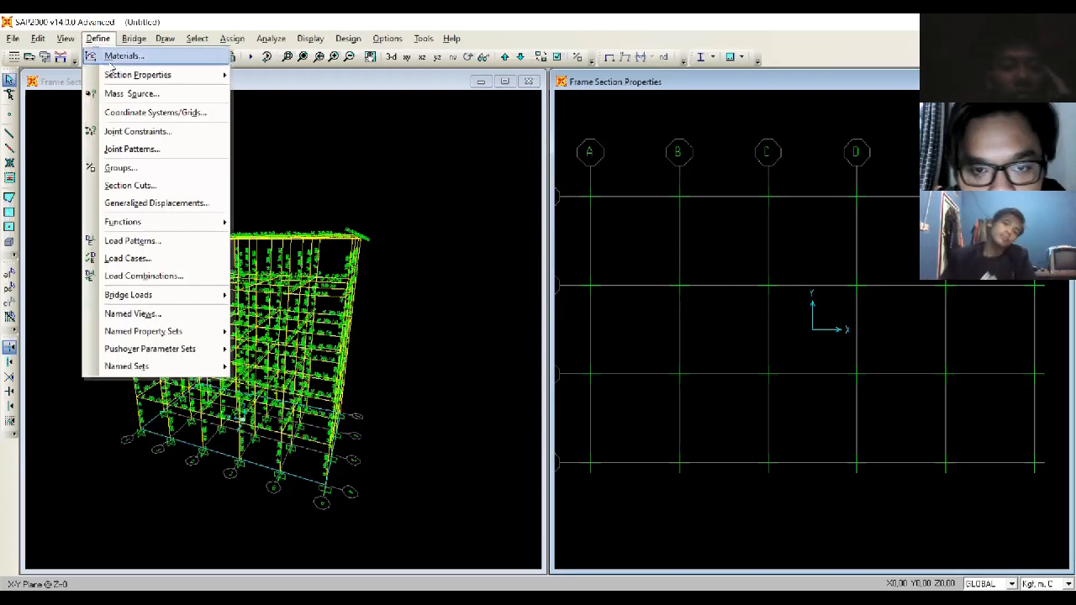
click(150, 242)
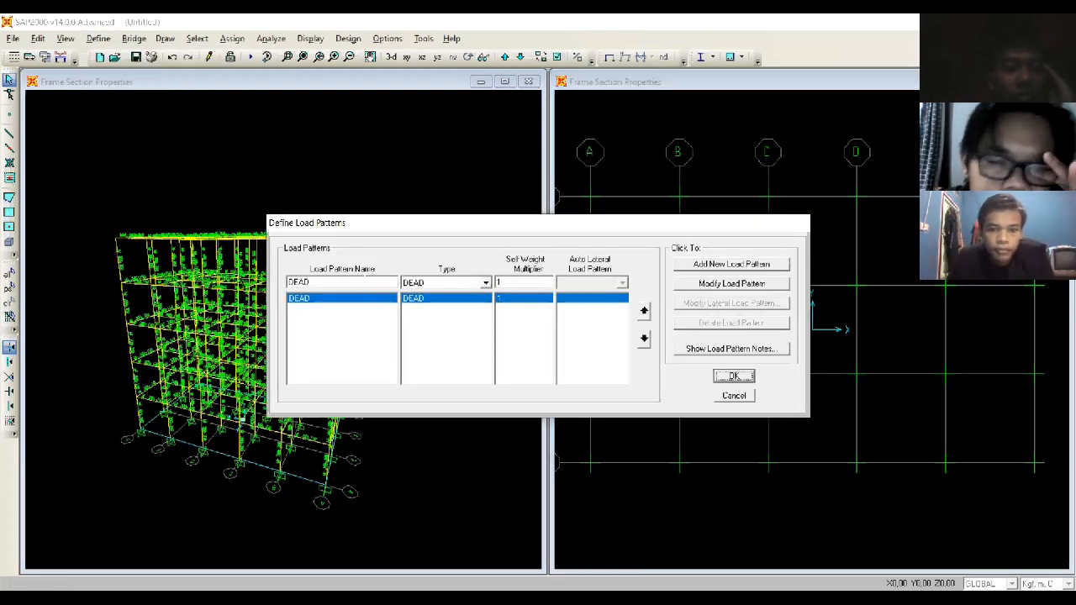
click(362, 283)
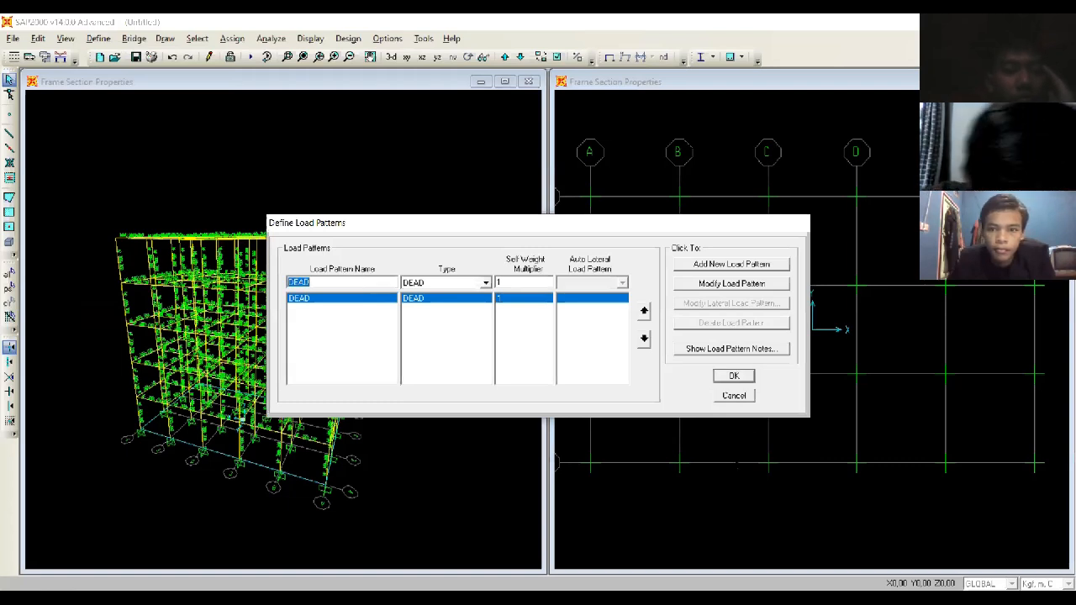
click(734, 376)
Step: Reselect the whole structure and divide all its frames again with the break-at-intersections option
drag(412, 532, 124, 184)
click(38, 38)
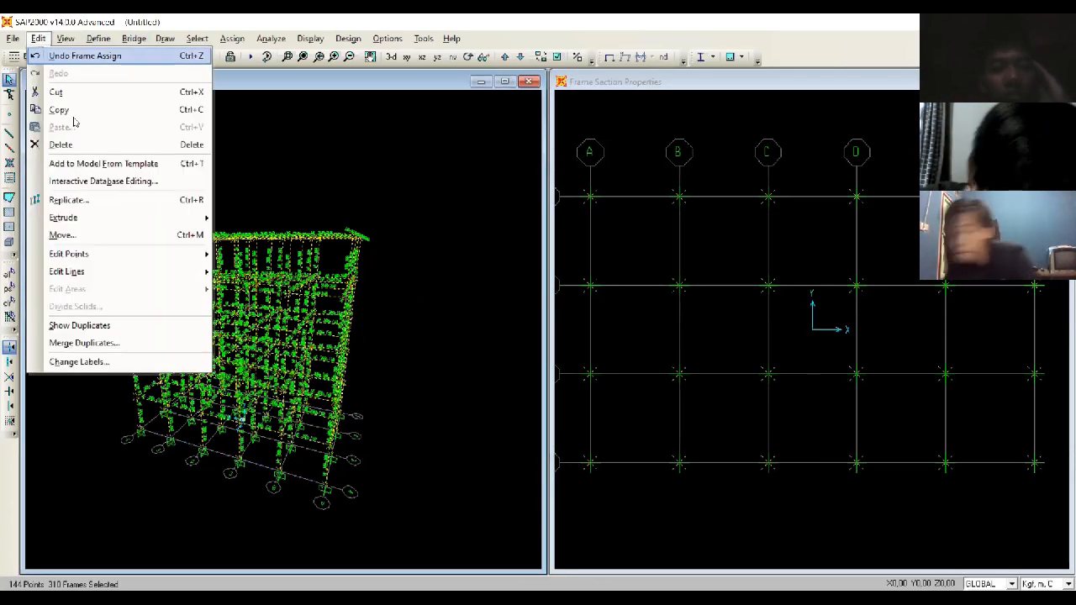
mouse_move(99, 272)
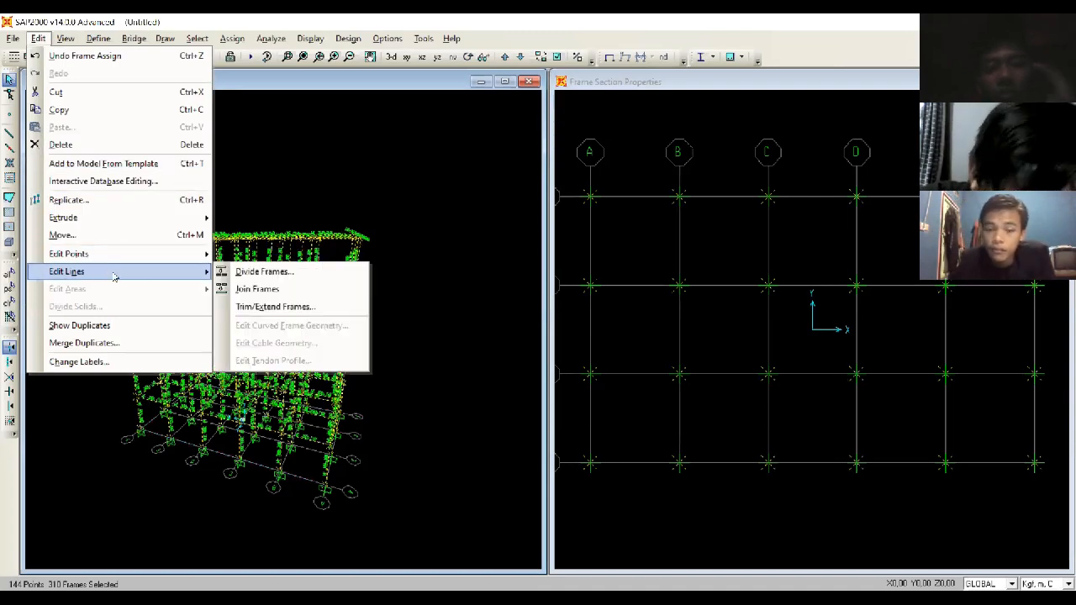
click(284, 272)
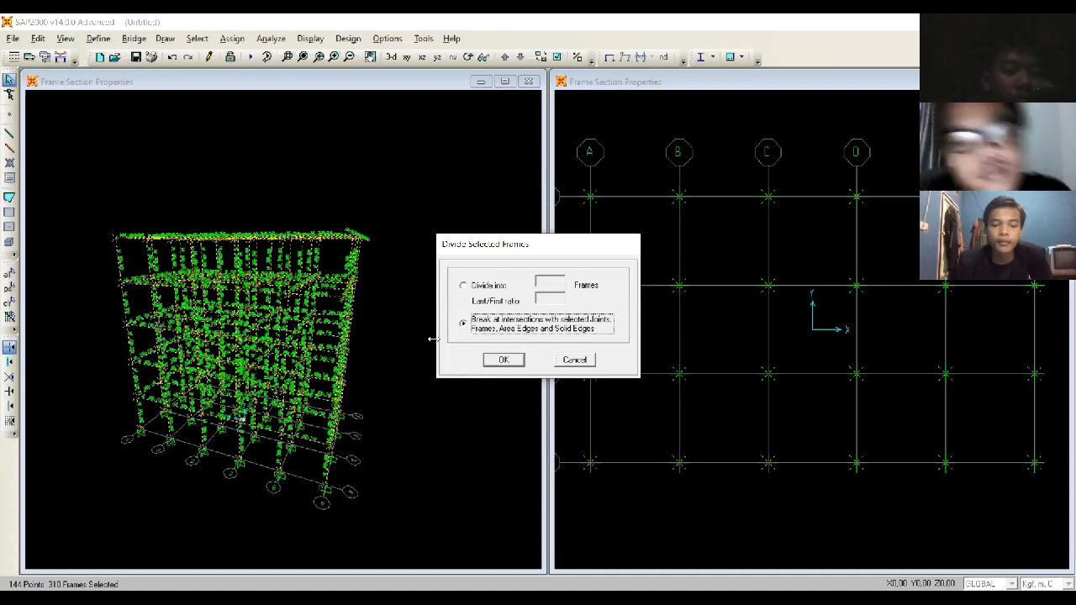
click(498, 360)
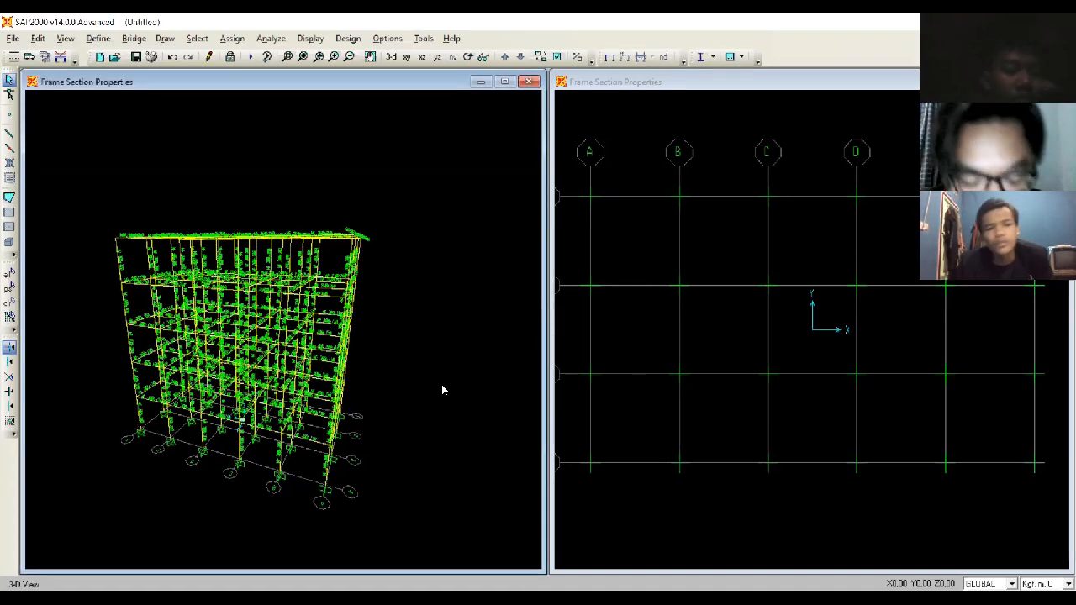
Step: Add a load pattern named Beban Hidup of type LIVE to the load pattern definitions
click(98, 38)
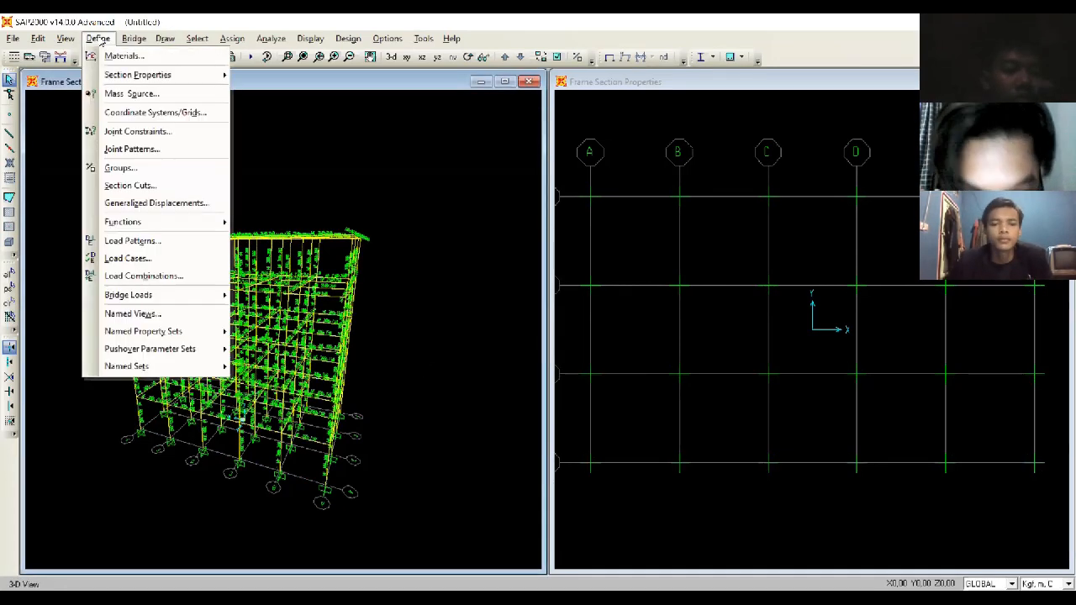
click(125, 245)
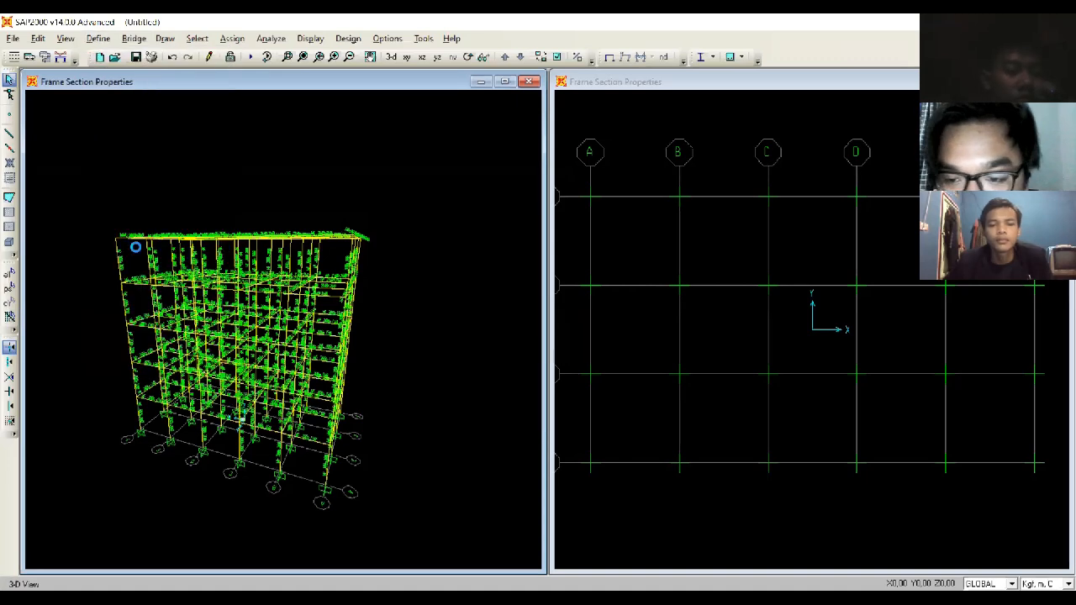
text(Be)
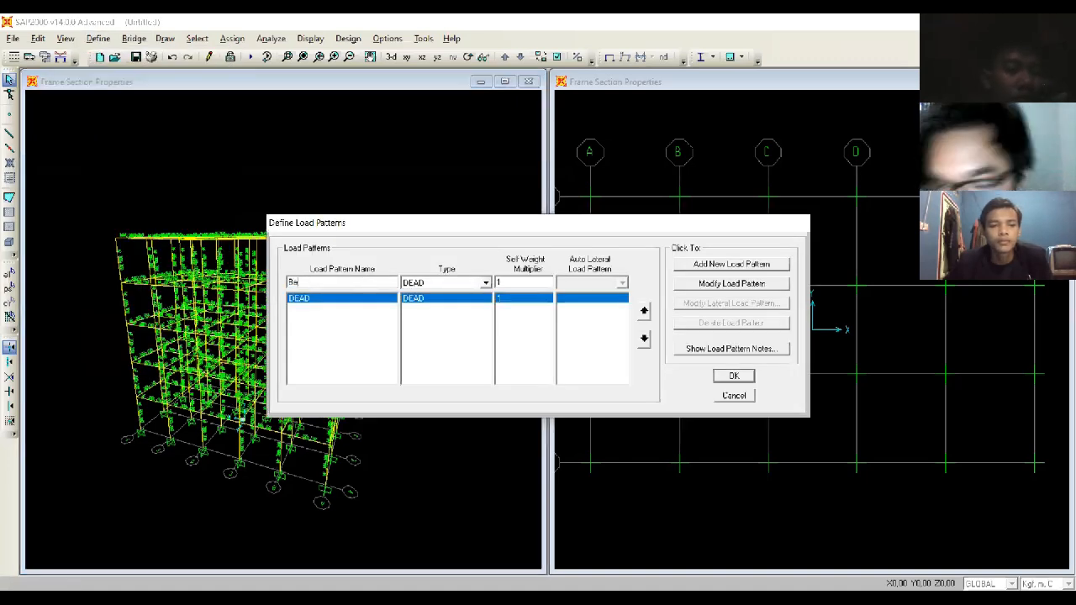
text(ban Hidup)
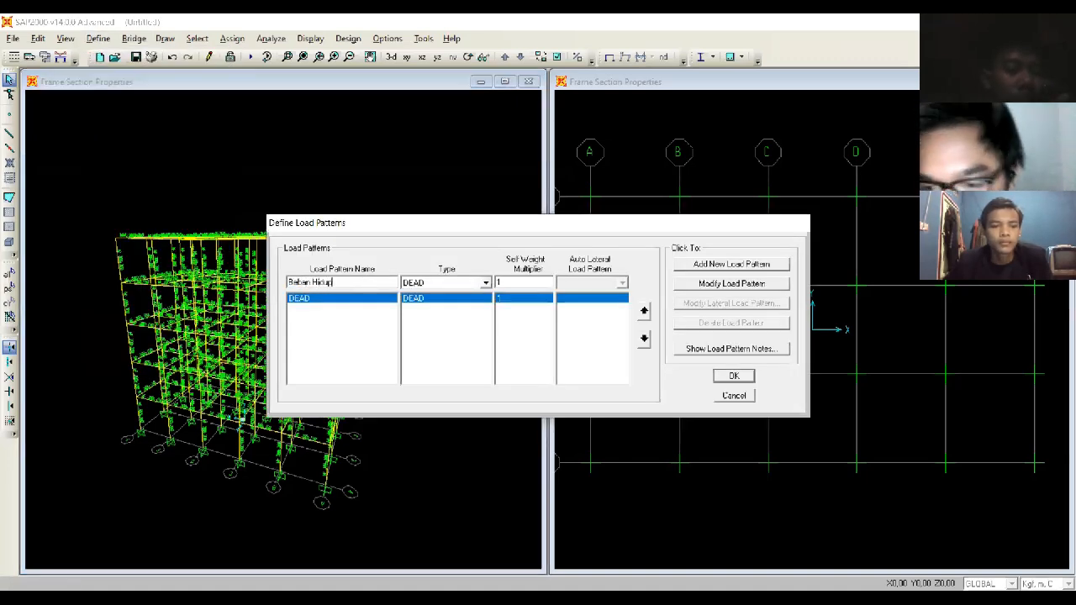
click(471, 283)
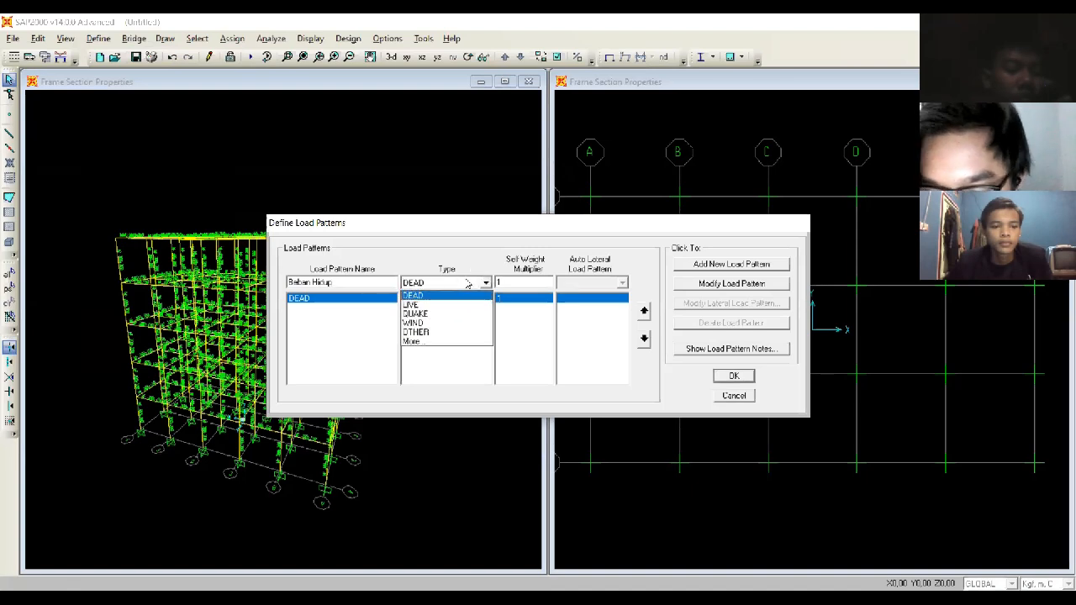
click(458, 304)
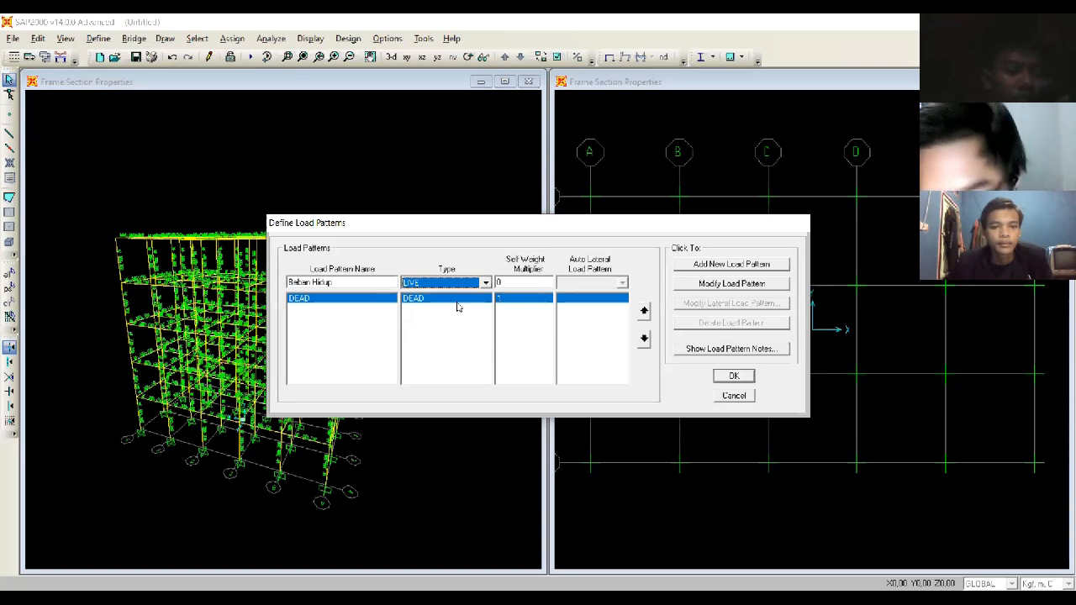
click(746, 266)
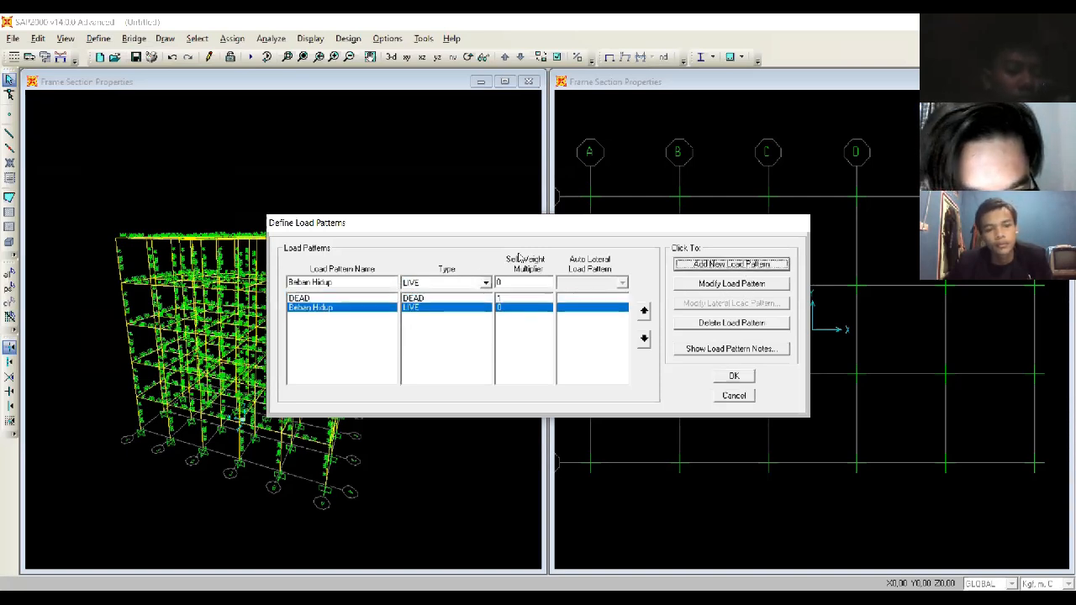
Step: Enter Beban Hujan as the next load pattern's name and browse the extended list of load types for it
click(357, 283)
text(Beban Hujan)
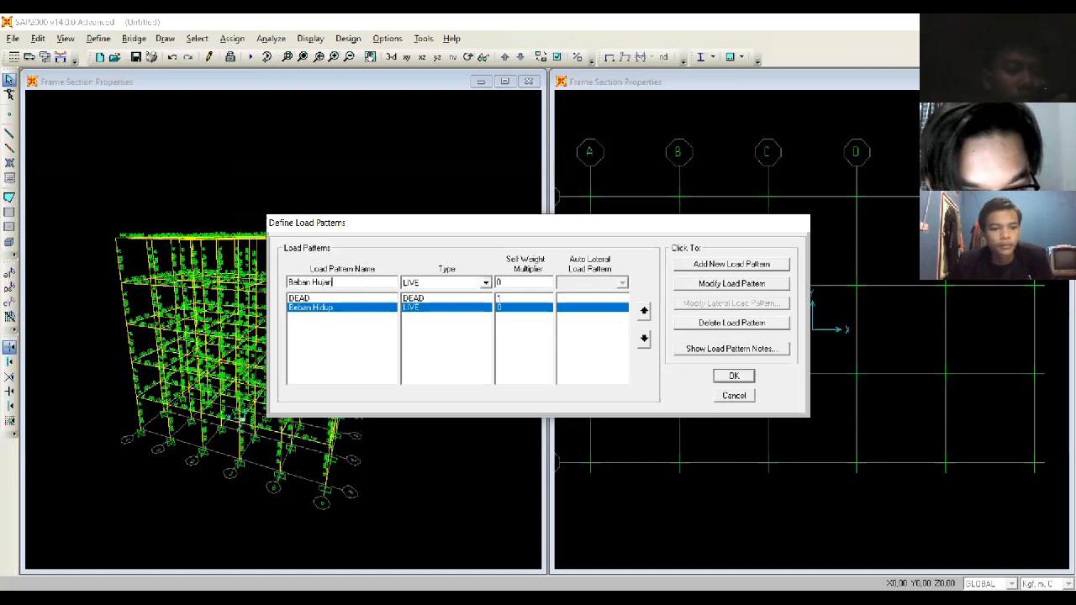
click(477, 284)
click(460, 340)
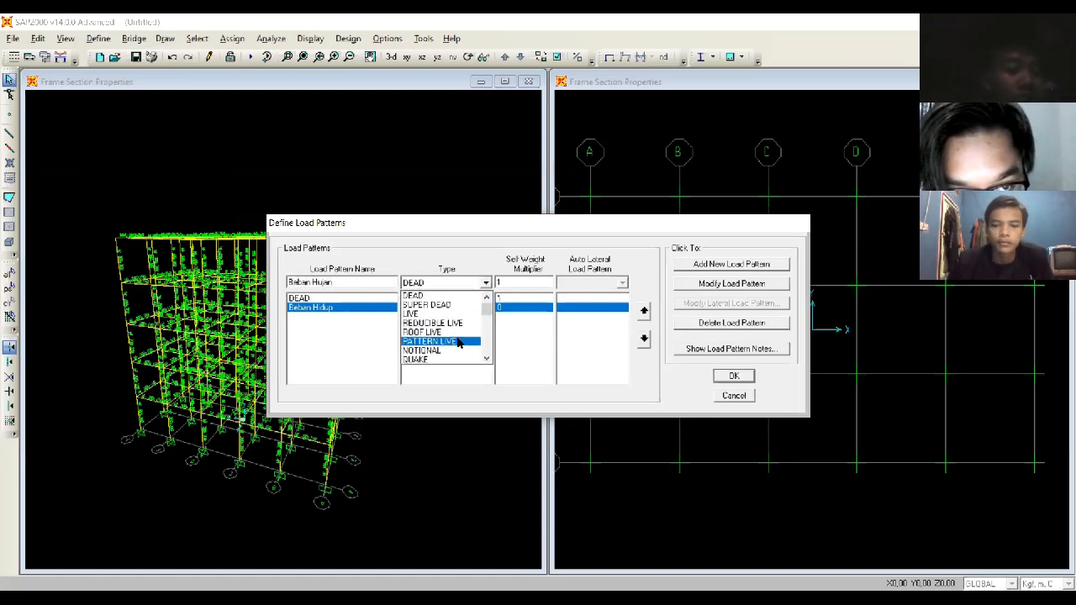
mouse_move(487, 304)
mouse_down()
mouse_move(494, 361)
mouse_move(486, 306)
mouse_move(484, 316)
mouse_up()
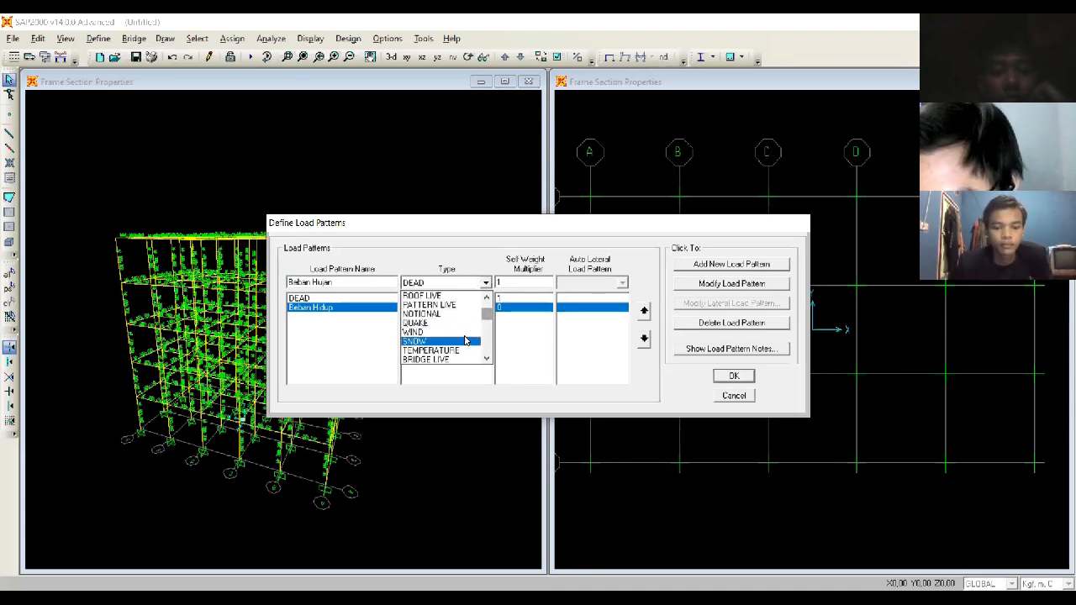
Step: Set up a QUAKE load pattern named beban gempa with AS 1170 2007 as auto lateral pattern, and cancel the load pattern definitions
click(353, 282)
click(353, 282)
text(beban)
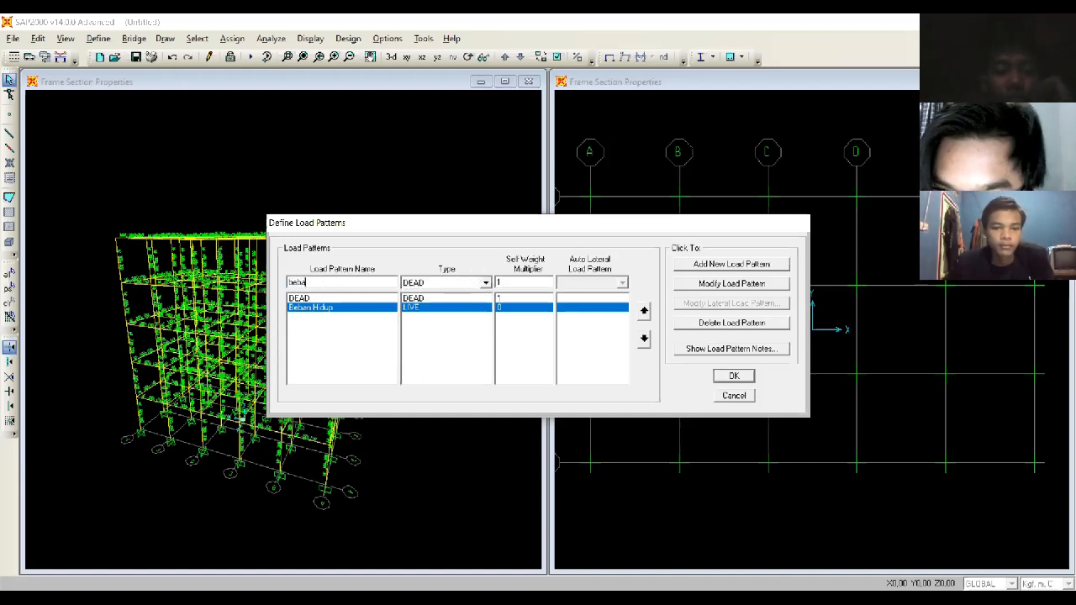
text( gemp)
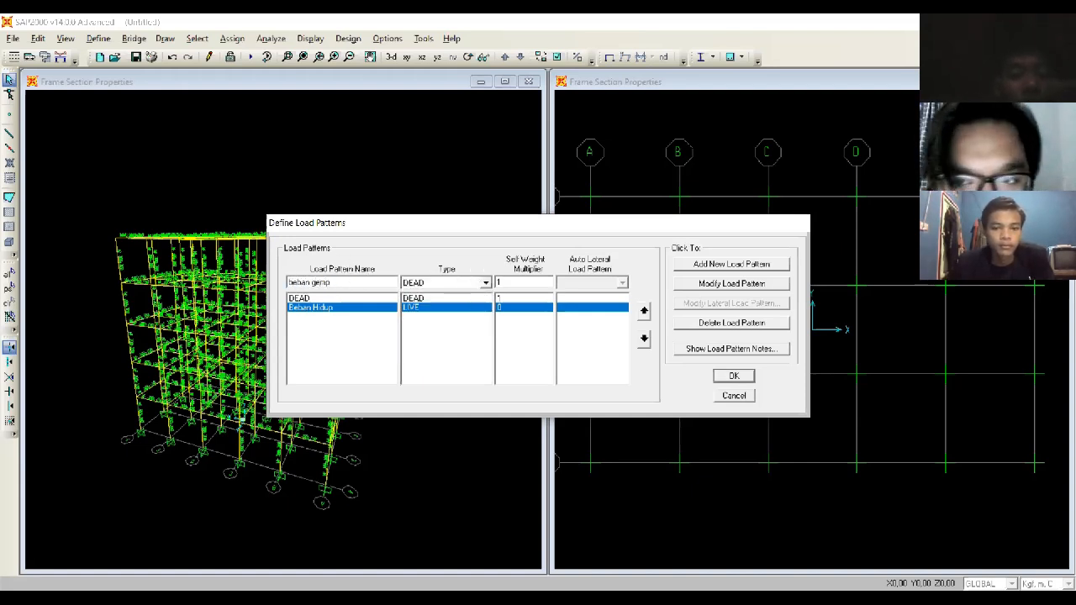
text(a)
click(447, 288)
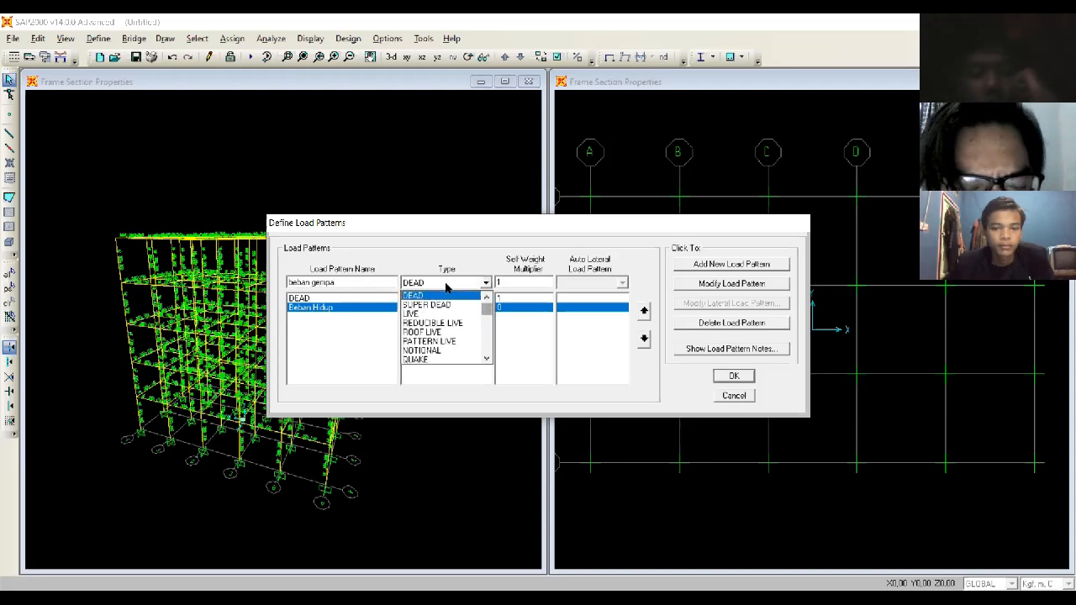
click(444, 362)
click(623, 282)
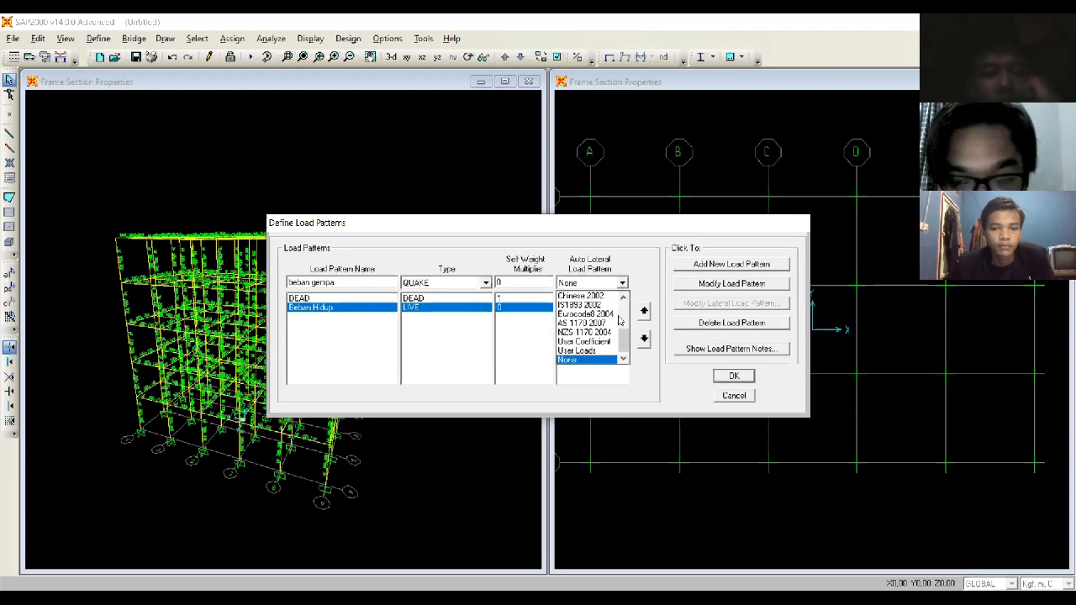
scroll(616, 339, up, 5)
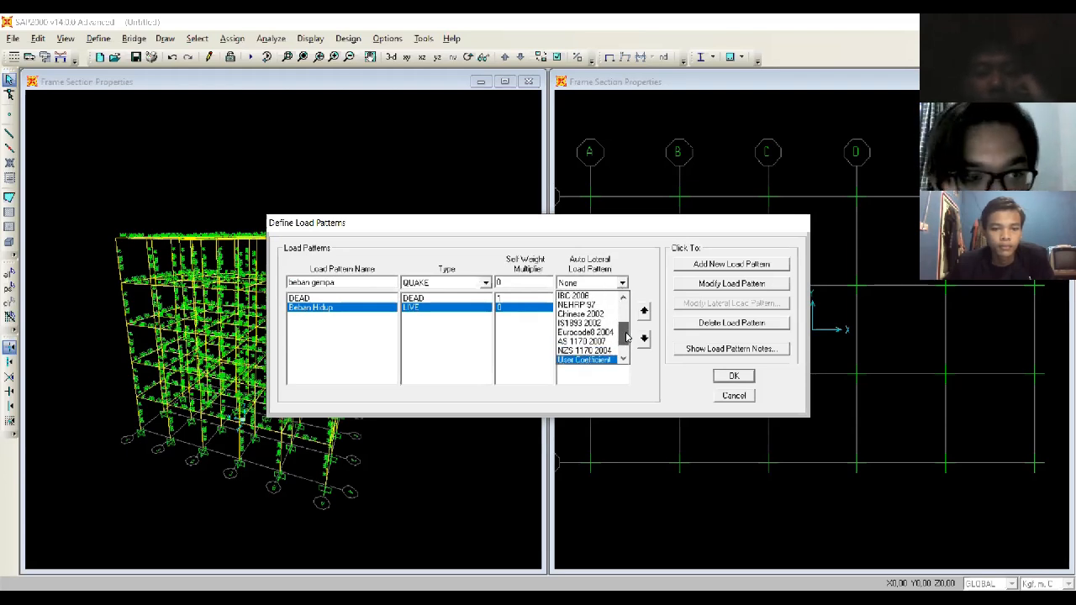
drag(627, 316, 629, 336)
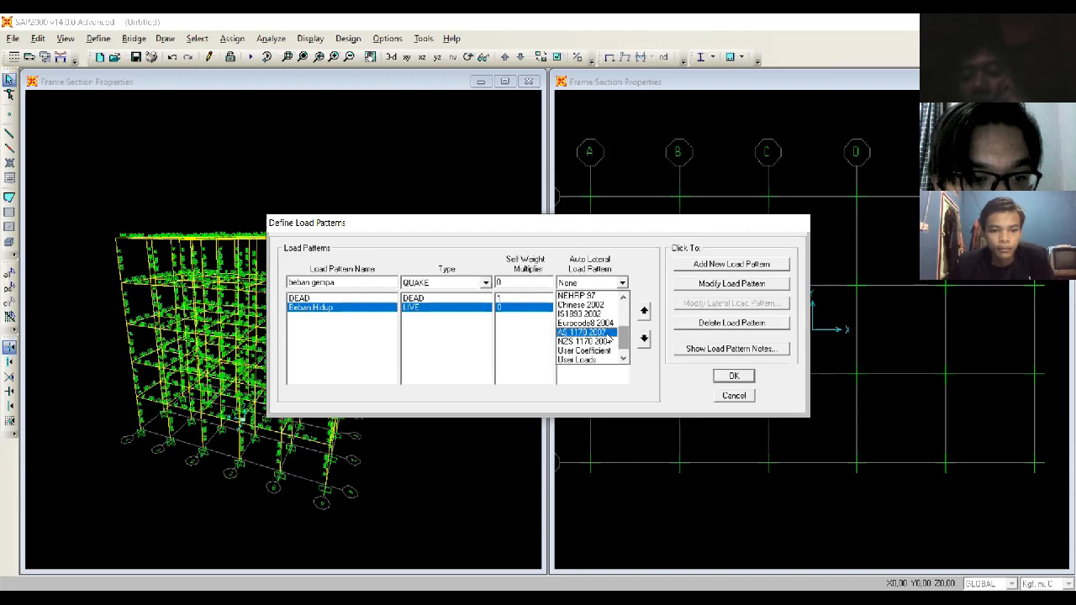
click(598, 333)
key(shift+Tab)
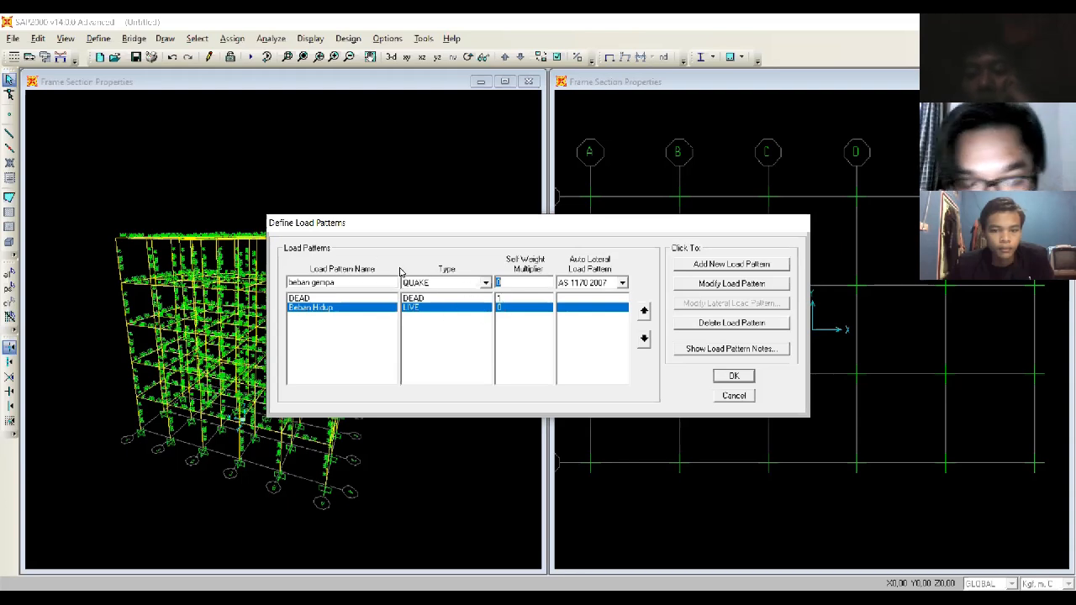
click(737, 399)
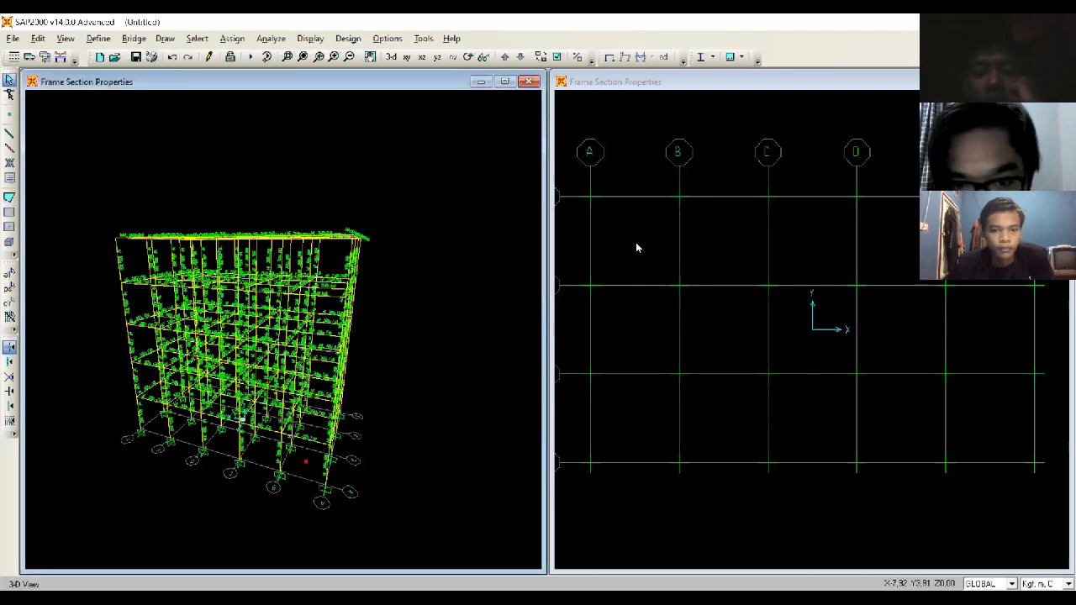
Step: Move the X-Y plan view up one storey from Z=0 to Z=4
click(637, 247)
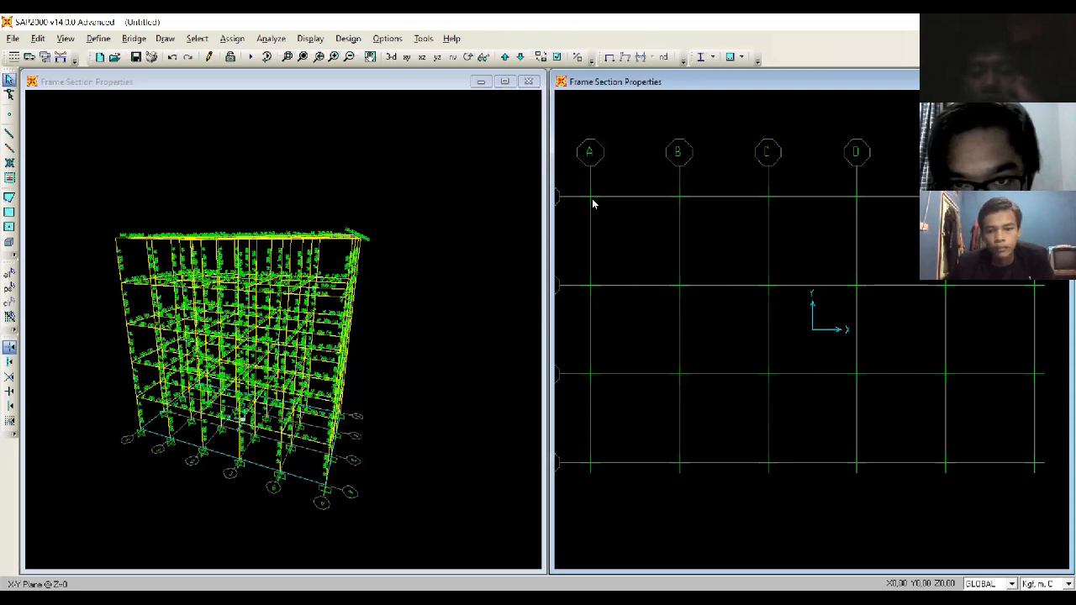
mouse_move(334, 472)
mouse_down()
mouse_move(592, 307)
mouse_move(586, 318)
mouse_up()
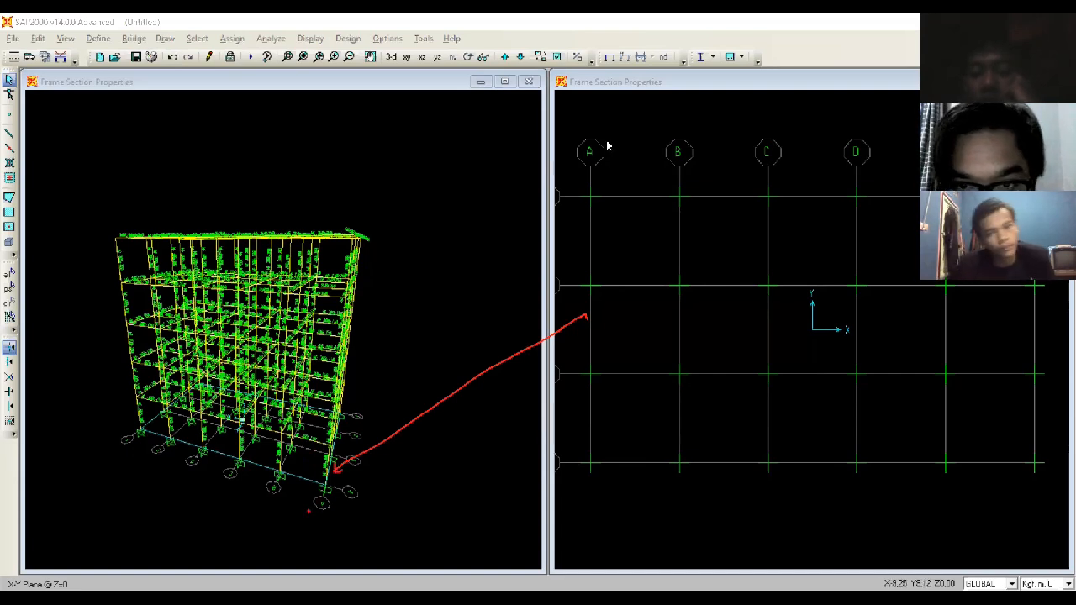
click(656, 157)
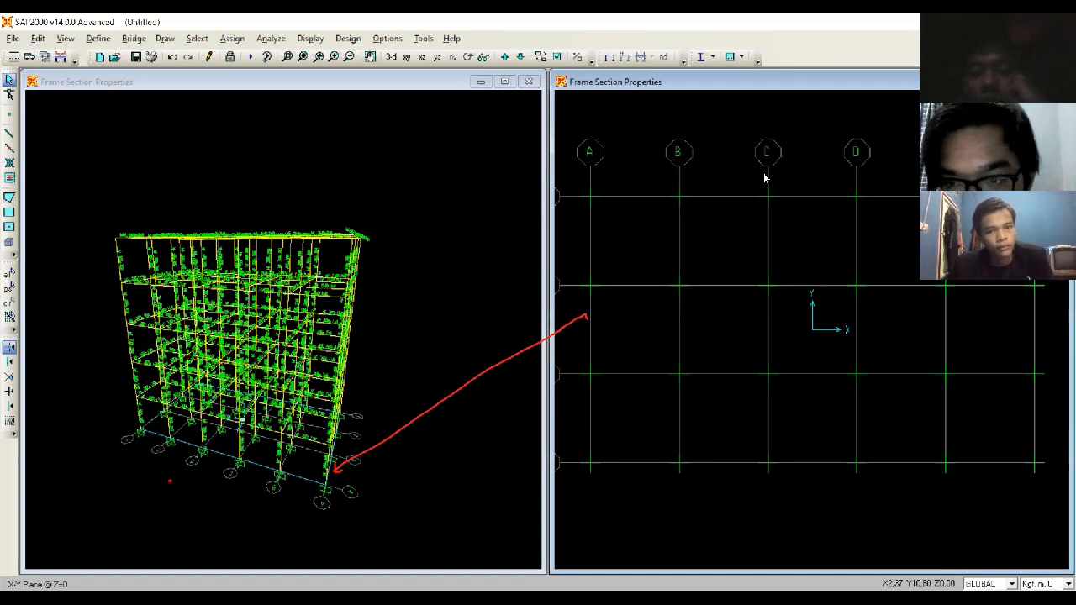
click(508, 61)
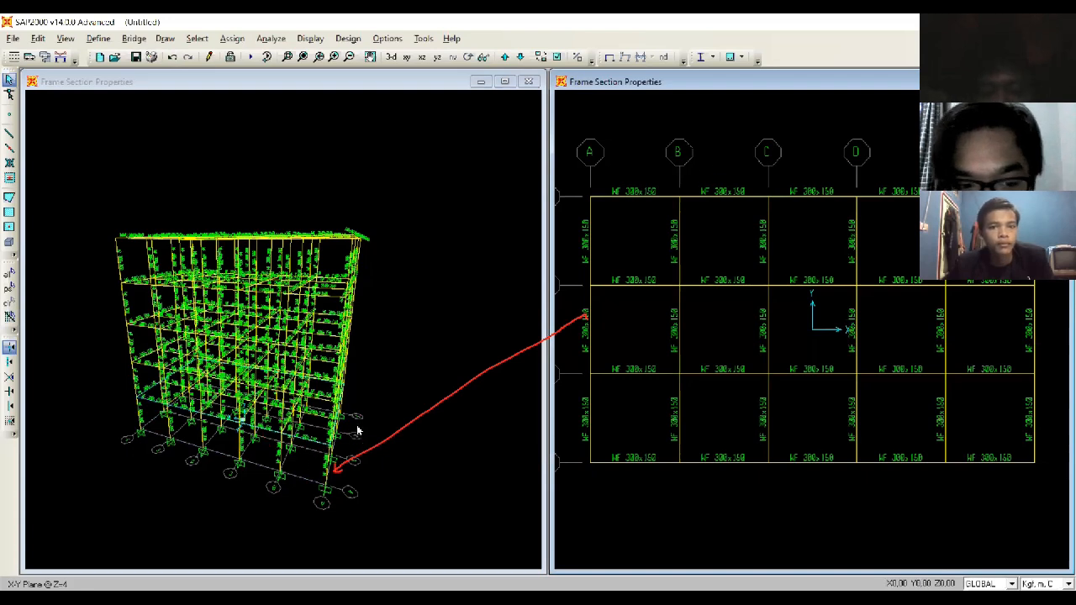
click(576, 149)
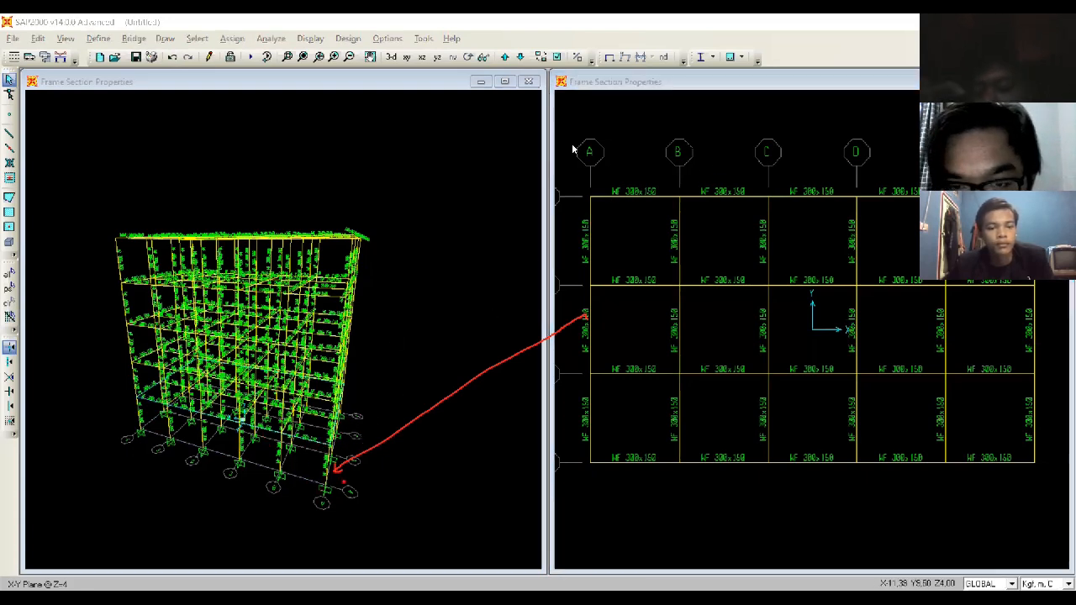
drag(351, 386, 335, 418)
drag(577, 206, 586, 210)
key(e)
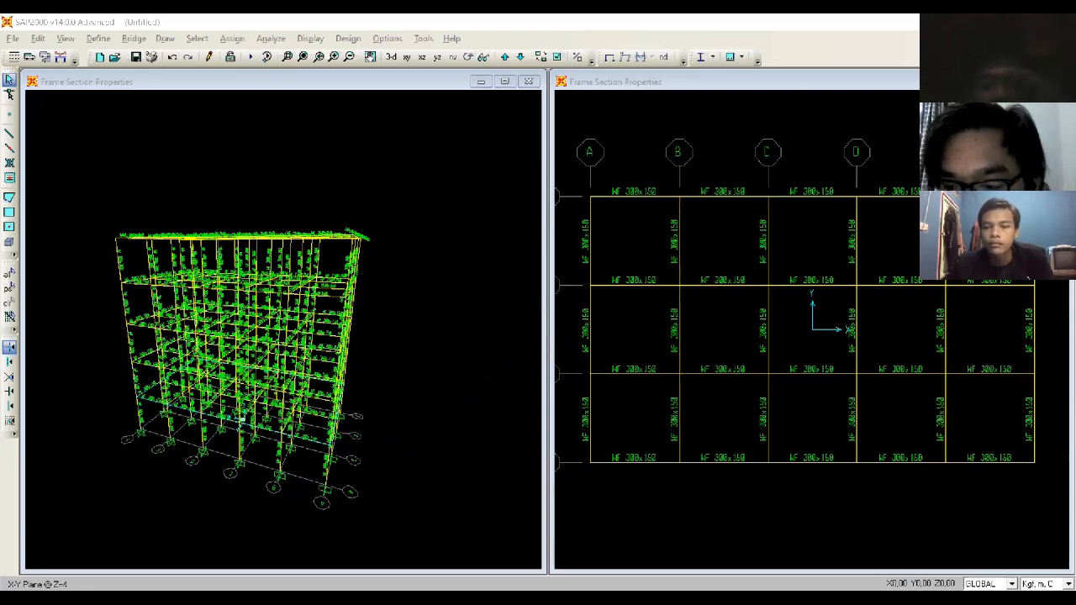
Step: Quick-draw floor areas with section Plat 12 cm in the upper row of bays on the Z=4 plan
click(9, 227)
click(598, 289)
click(630, 292)
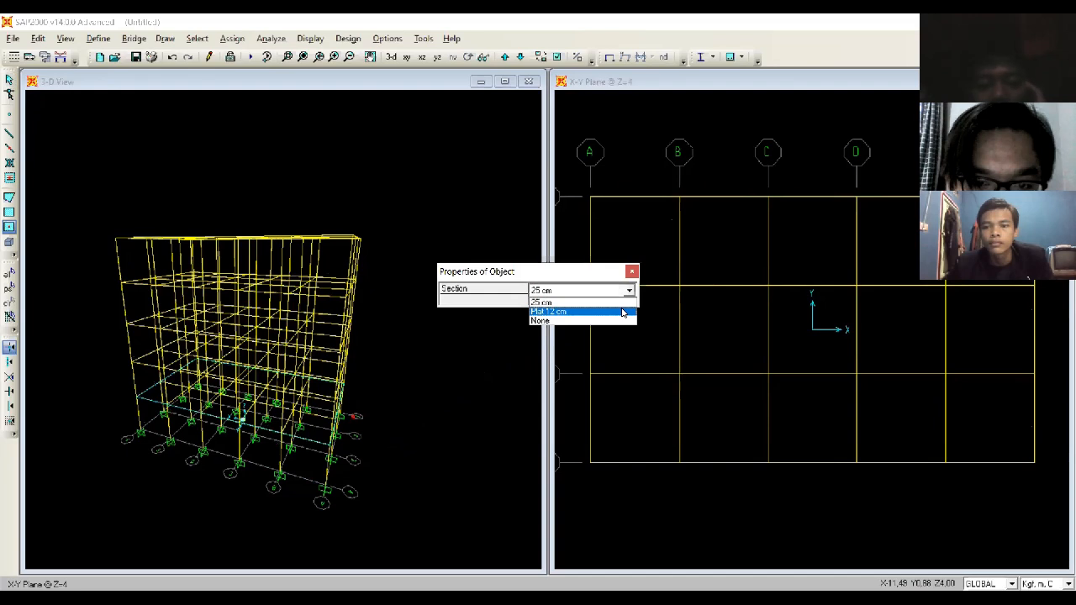
click(623, 313)
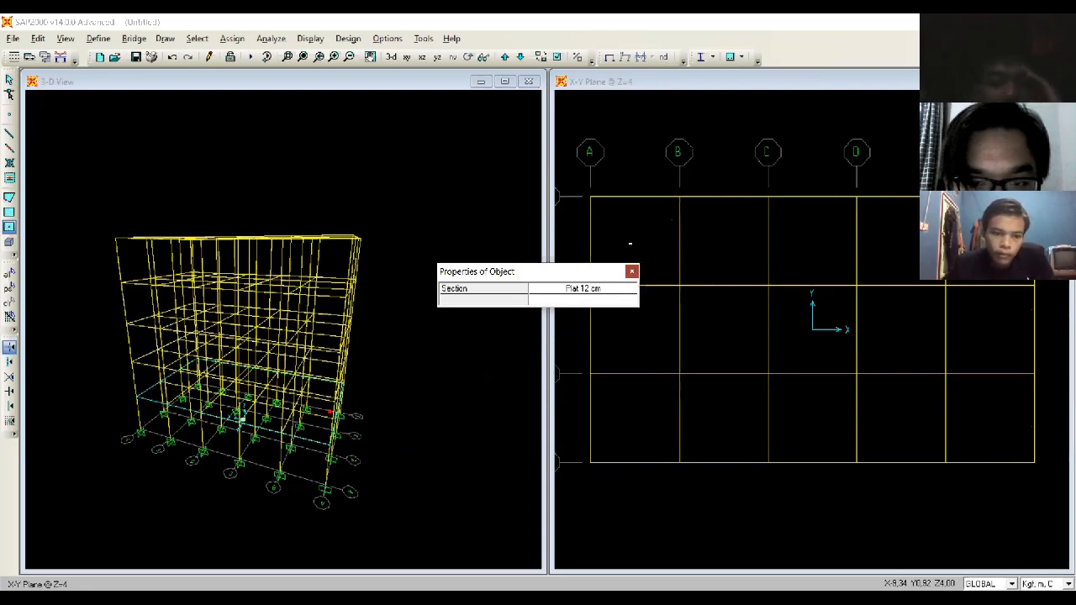
click(629, 244)
click(724, 252)
click(812, 247)
click(892, 244)
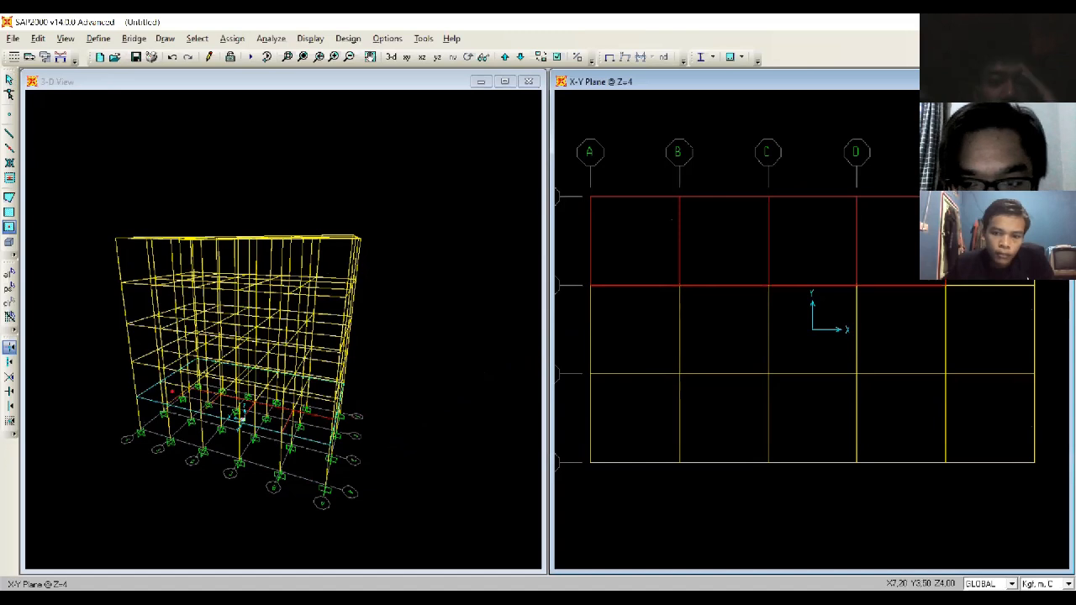
Step: Fill the middle and lower rows of bays on the Z=4 plan with Plat 12 cm areas
click(964, 331)
click(913, 344)
click(959, 396)
click(895, 412)
click(802, 409)
click(776, 353)
click(752, 354)
click(744, 405)
click(643, 413)
click(650, 343)
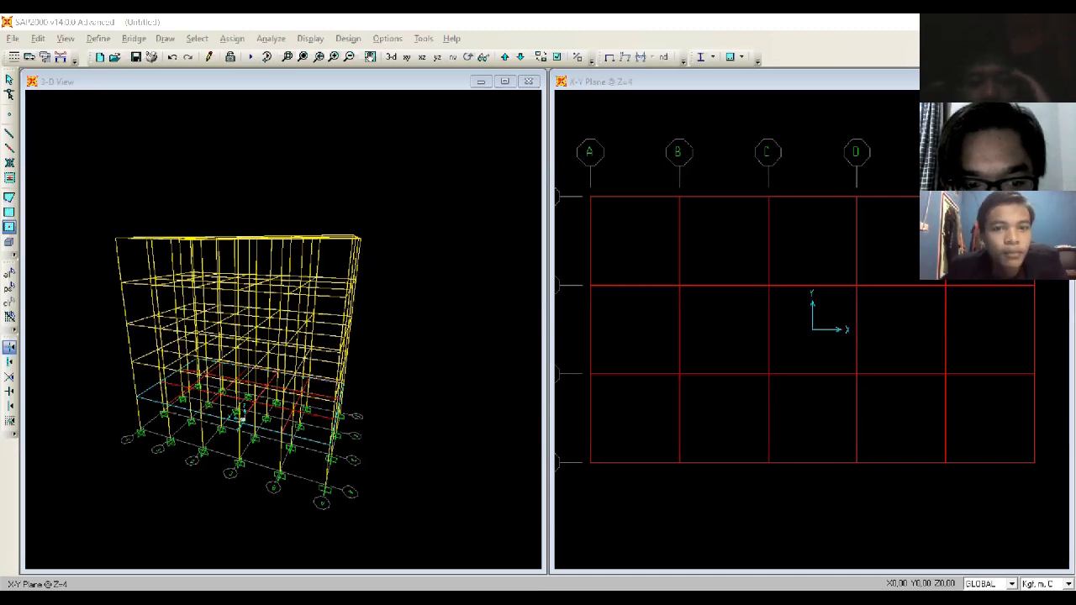
click(630, 312)
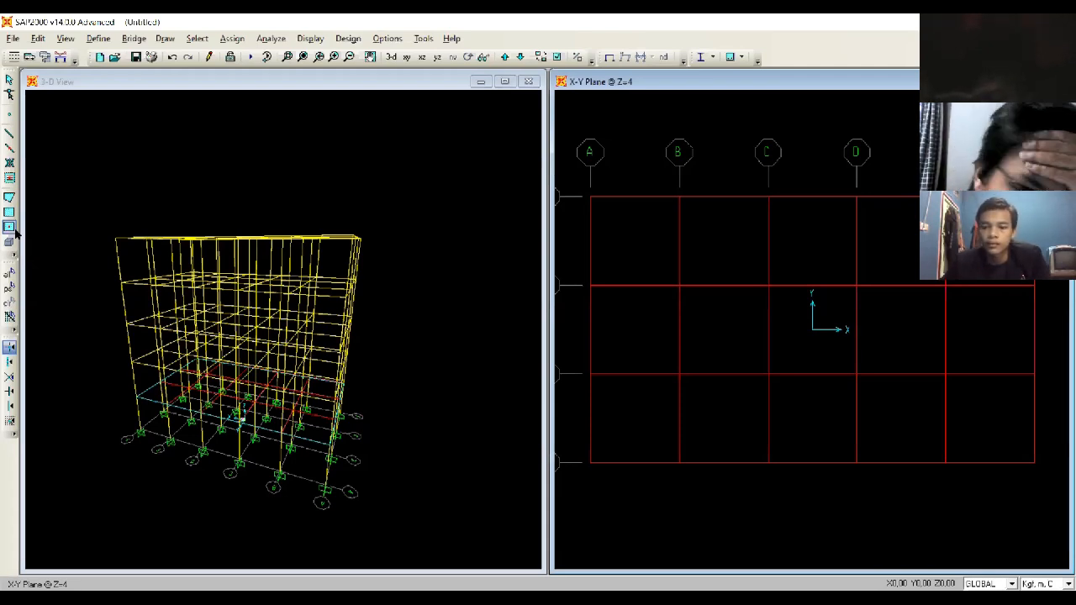
Step: Orbit the 3D model to inspect the slab areas drawn at Z=4, and return to the X-Y plan view
click(10, 227)
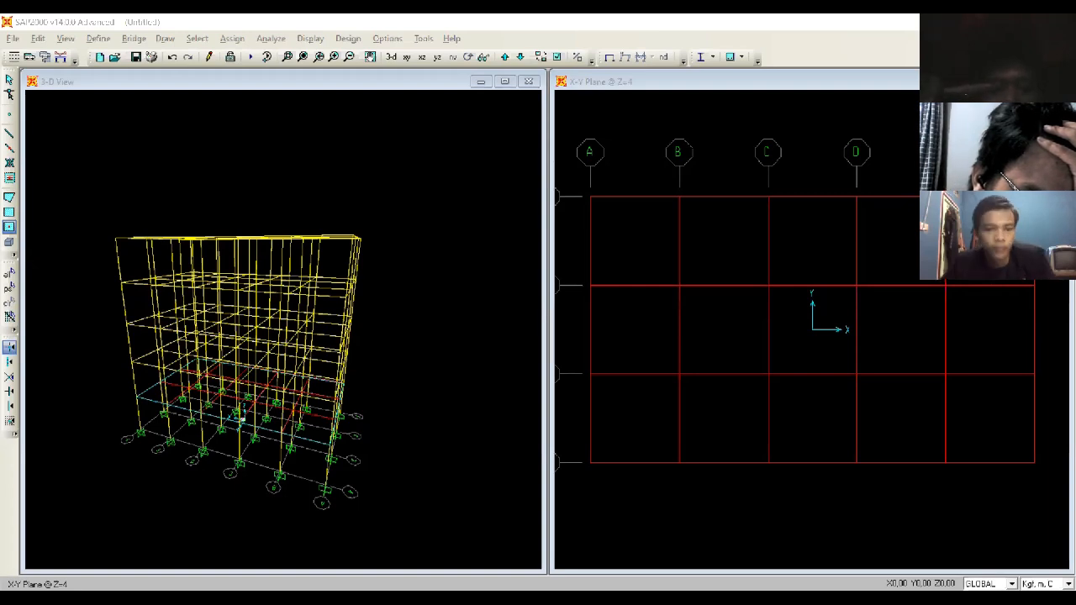
key(alt+Tab)
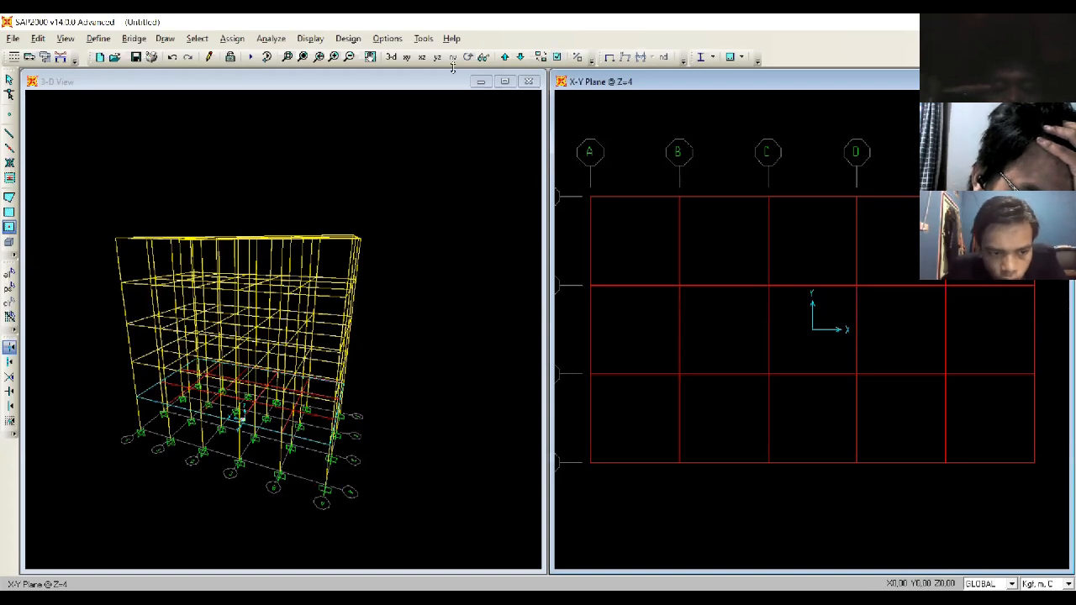
click(426, 176)
click(469, 59)
drag(416, 357, 510, 295)
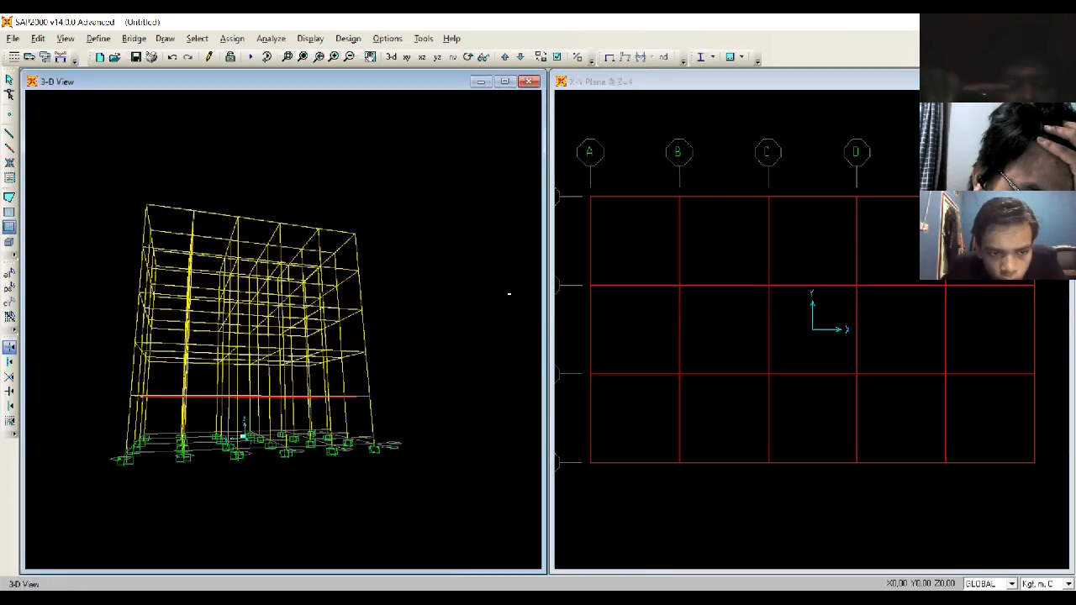
click(469, 58)
drag(433, 446, 435, 446)
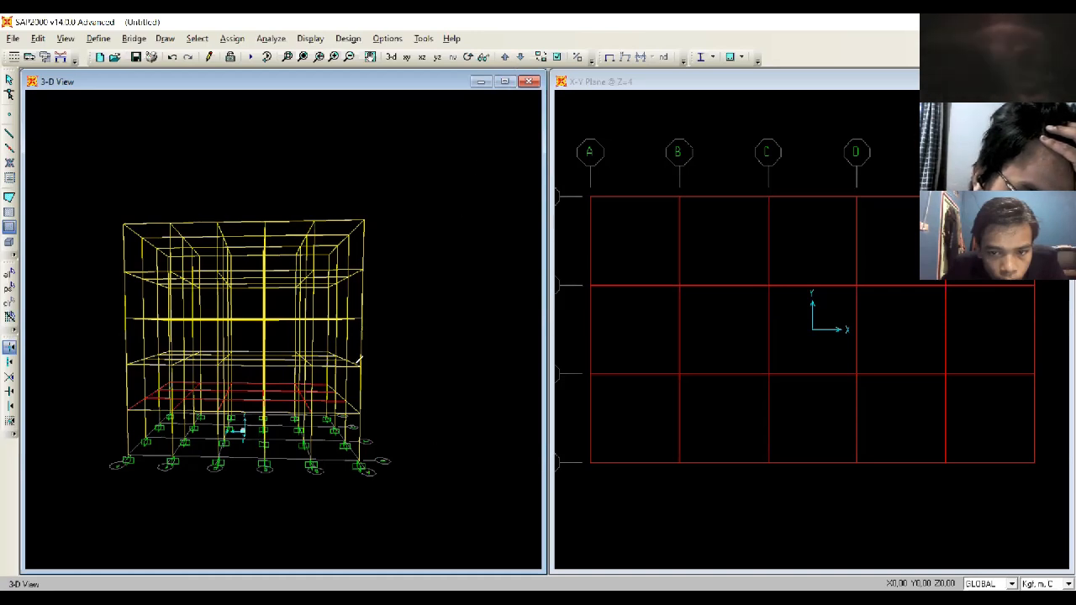
drag(346, 401, 577, 339)
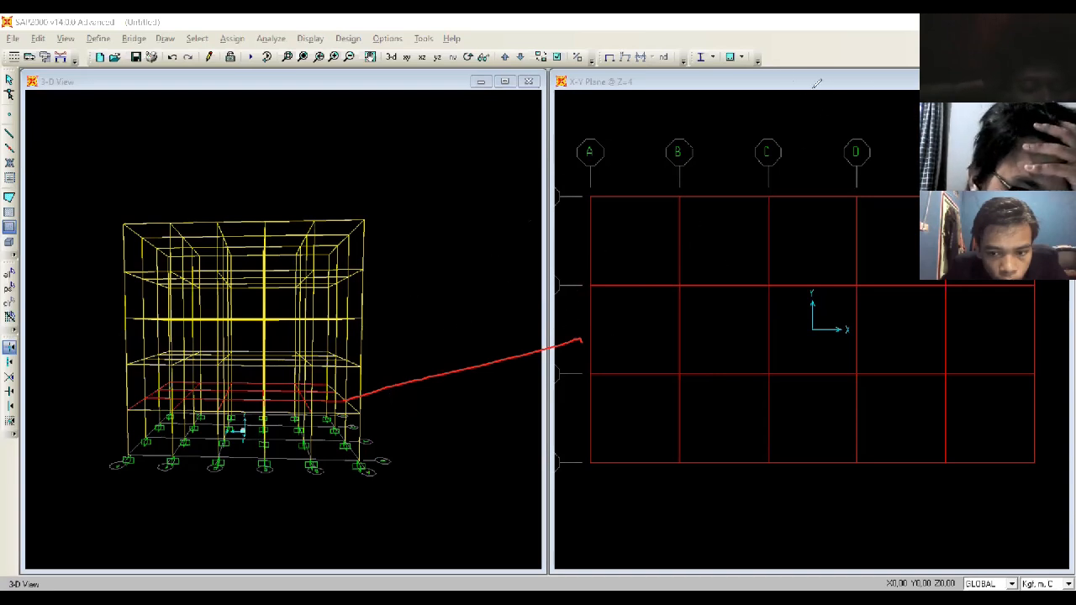
click(630, 149)
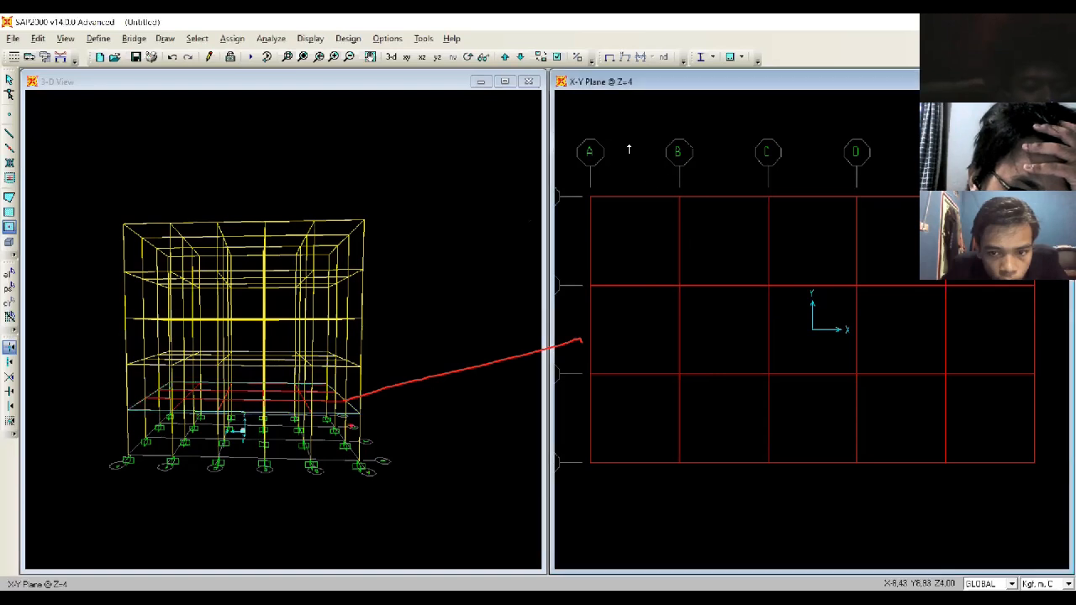
Step: Step the X-Y plan view through the storey levels to examine them for slab areas, return to Z=4, and leave the area drawing command
click(519, 57)
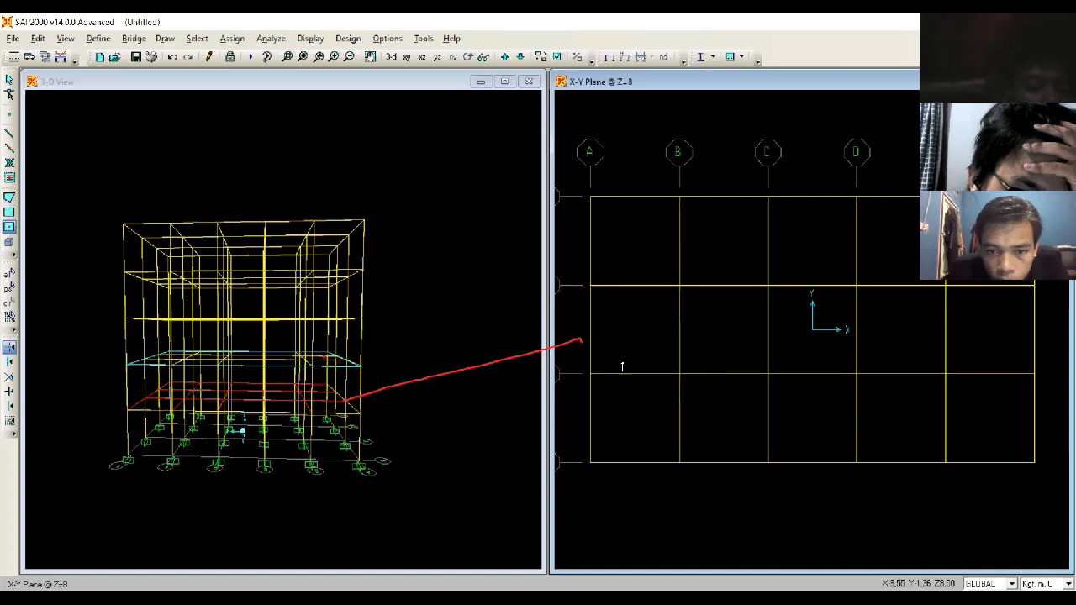
click(521, 57)
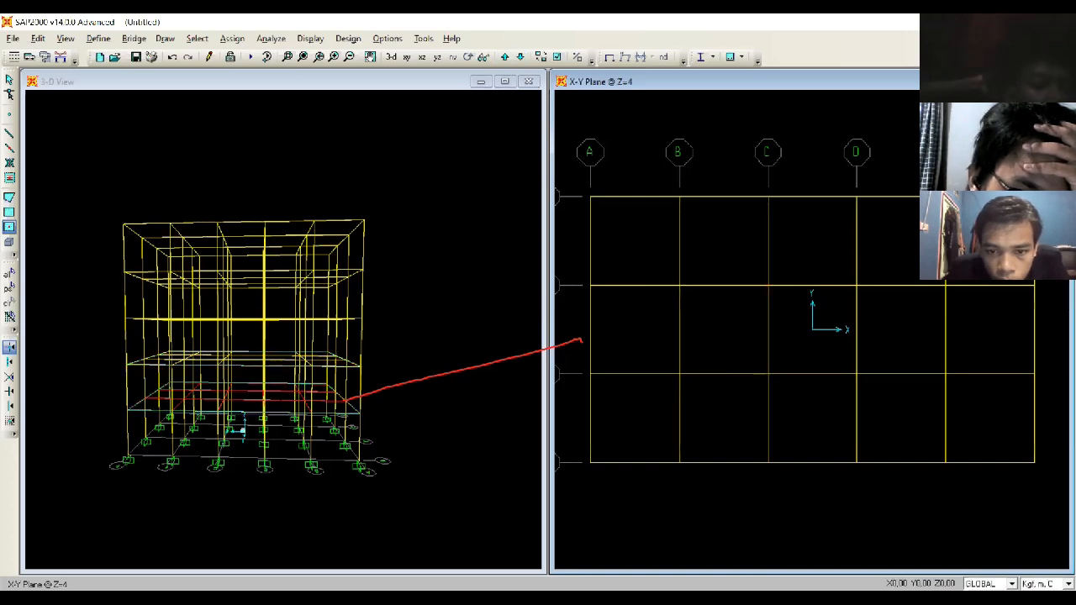
click(505, 57)
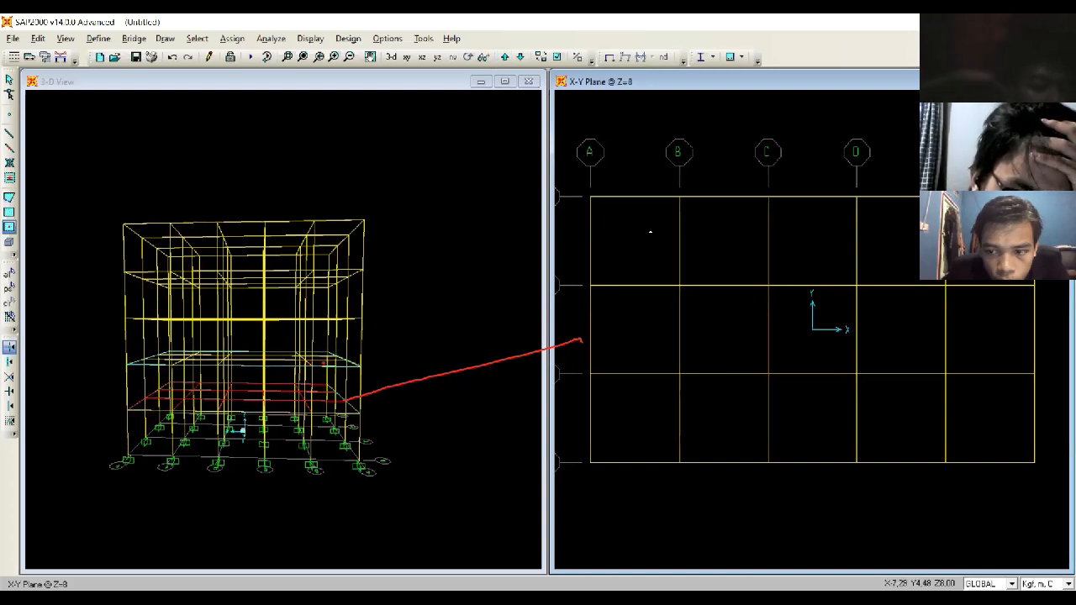
click(506, 56)
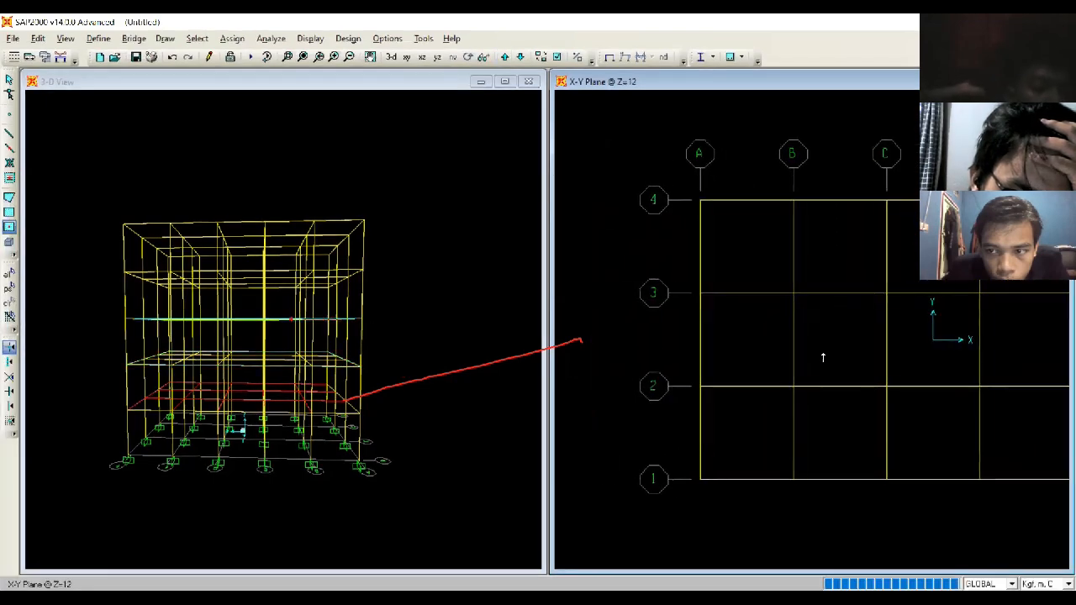
middle_drag(780, 322, 723, 321)
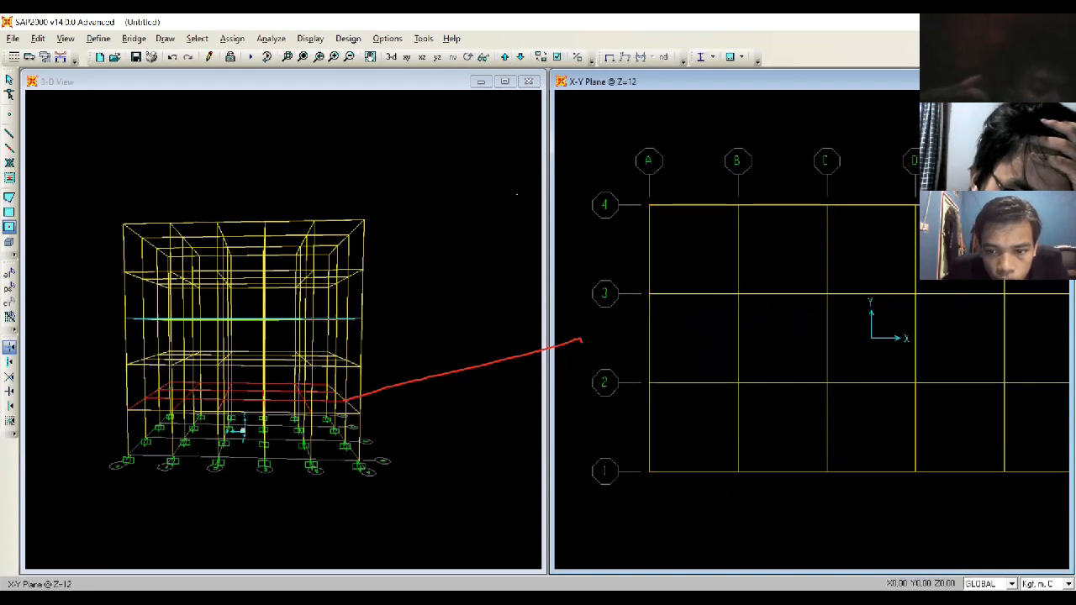
click(505, 56)
click(505, 56)
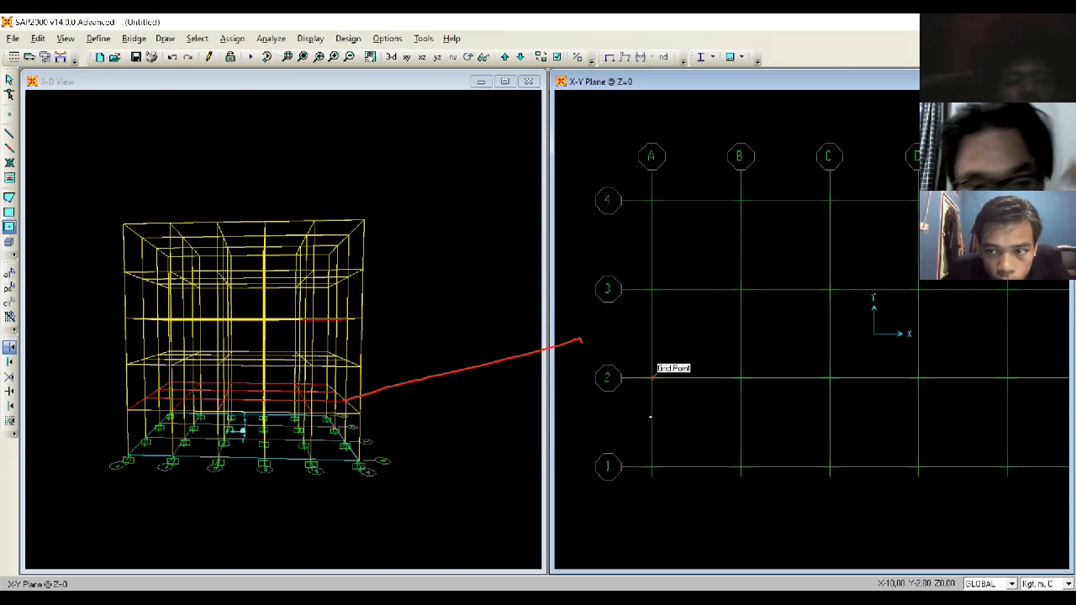
click(504, 58)
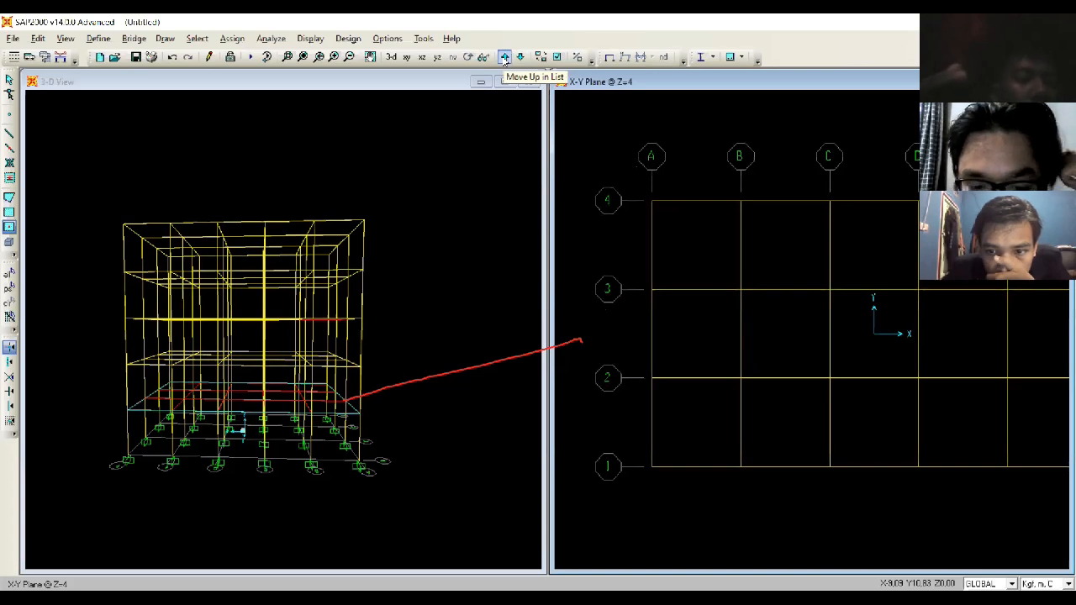
key(Escape)
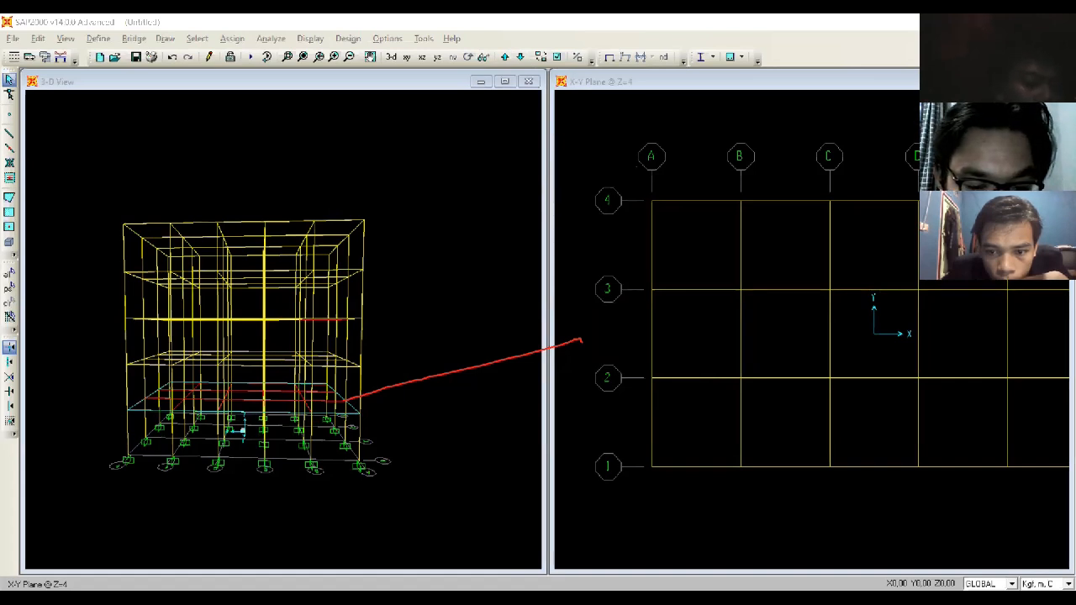
click(653, 257)
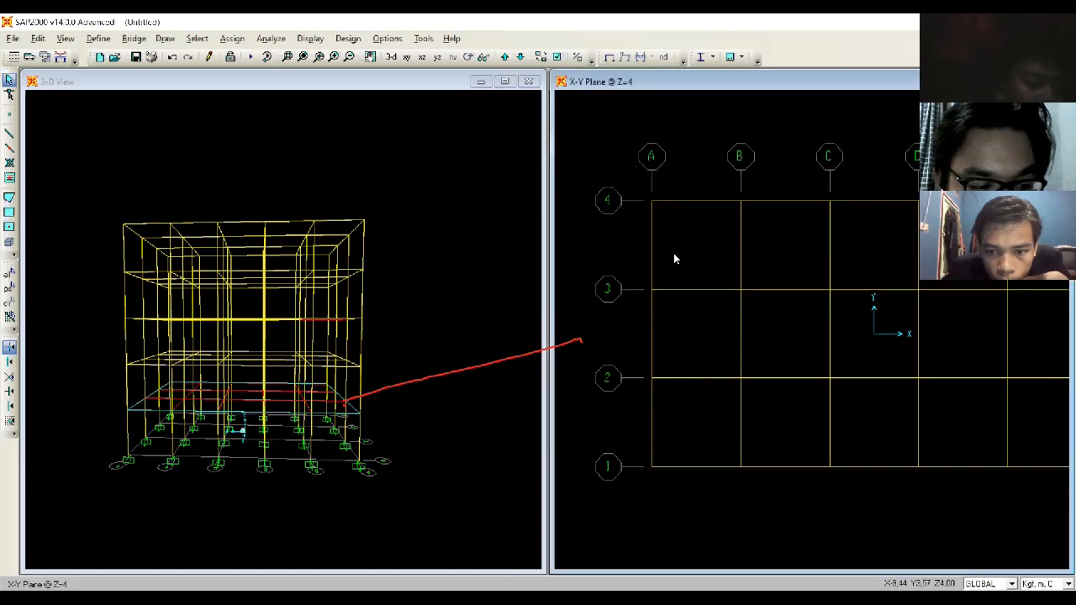
click(525, 598)
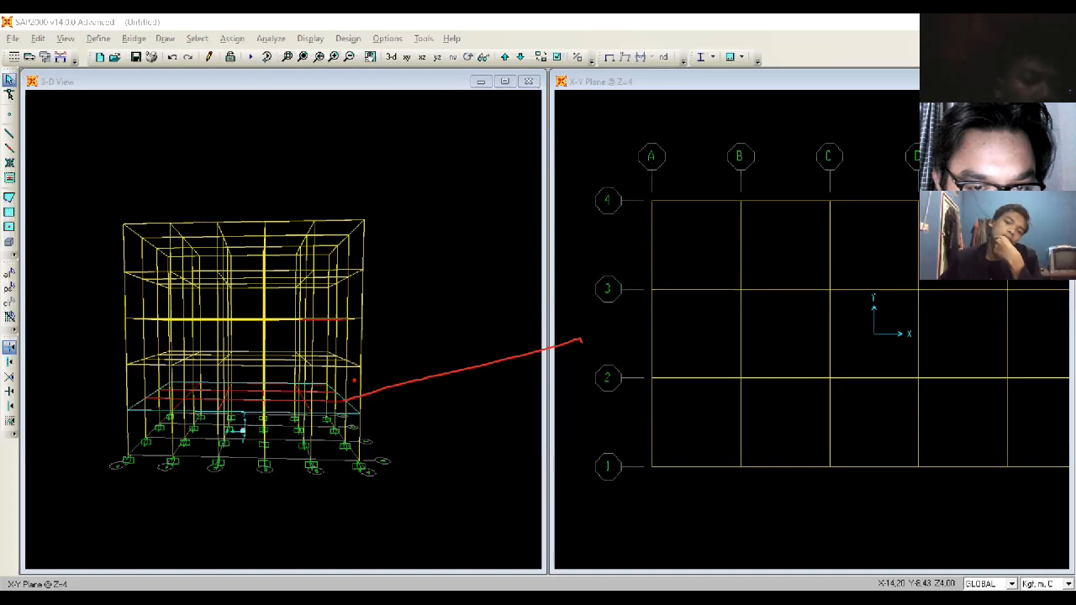
click(680, 251)
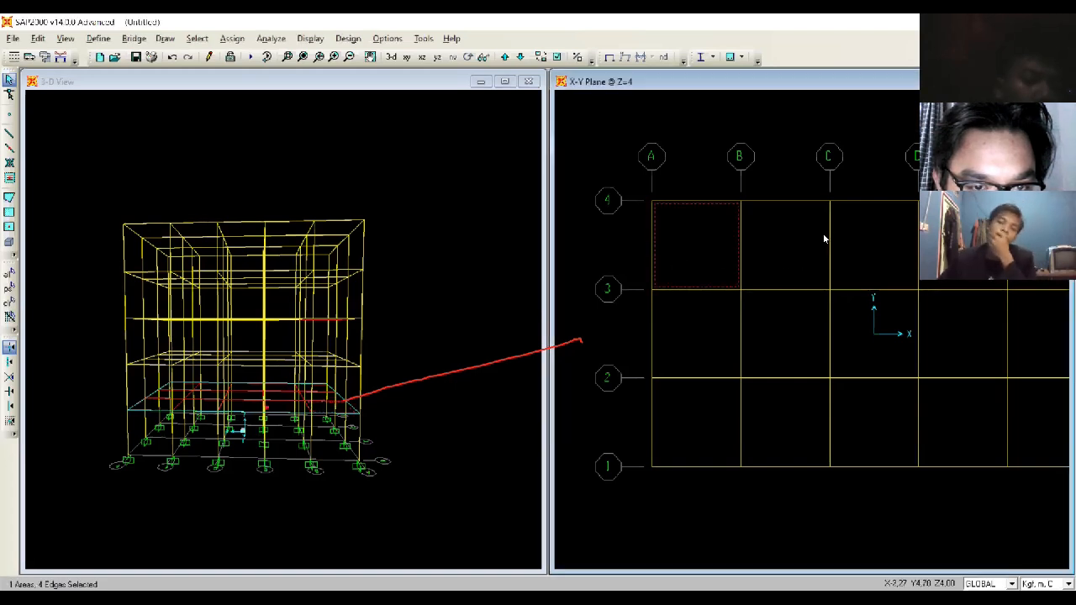
key(Delete)
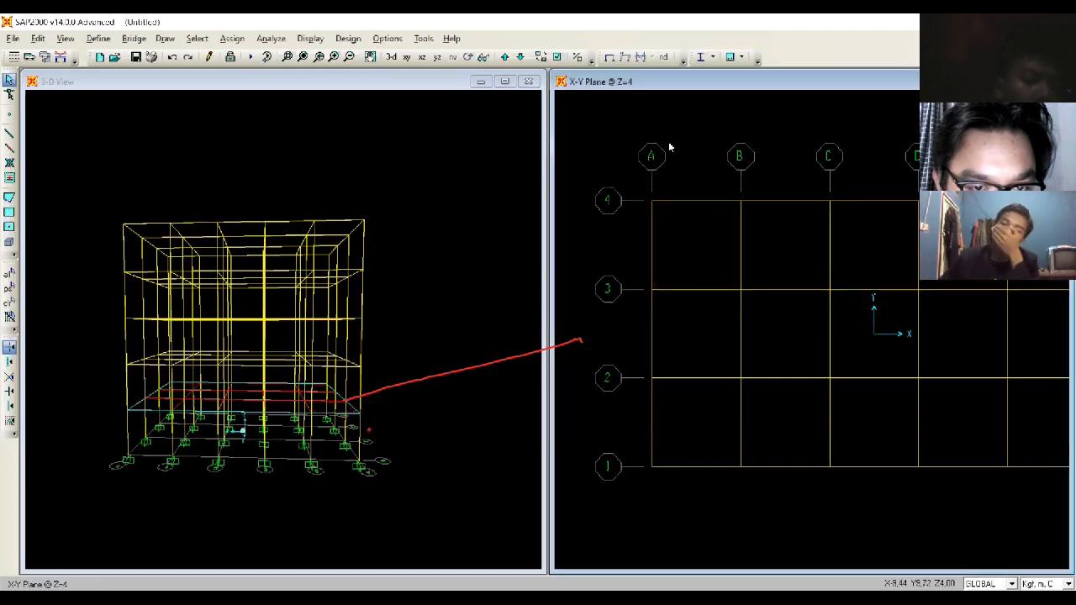
click(521, 56)
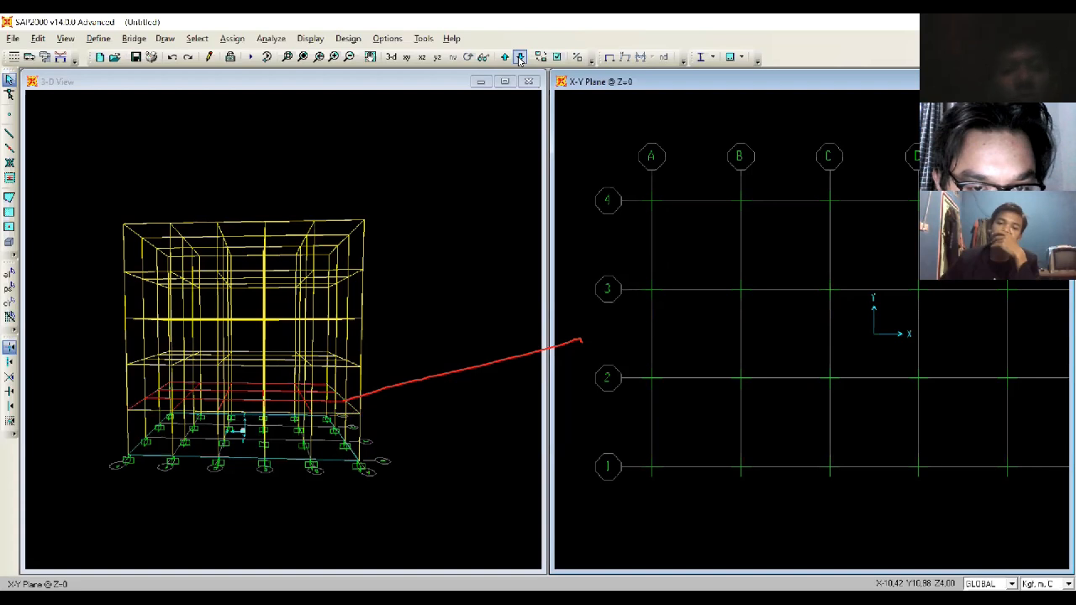
click(506, 57)
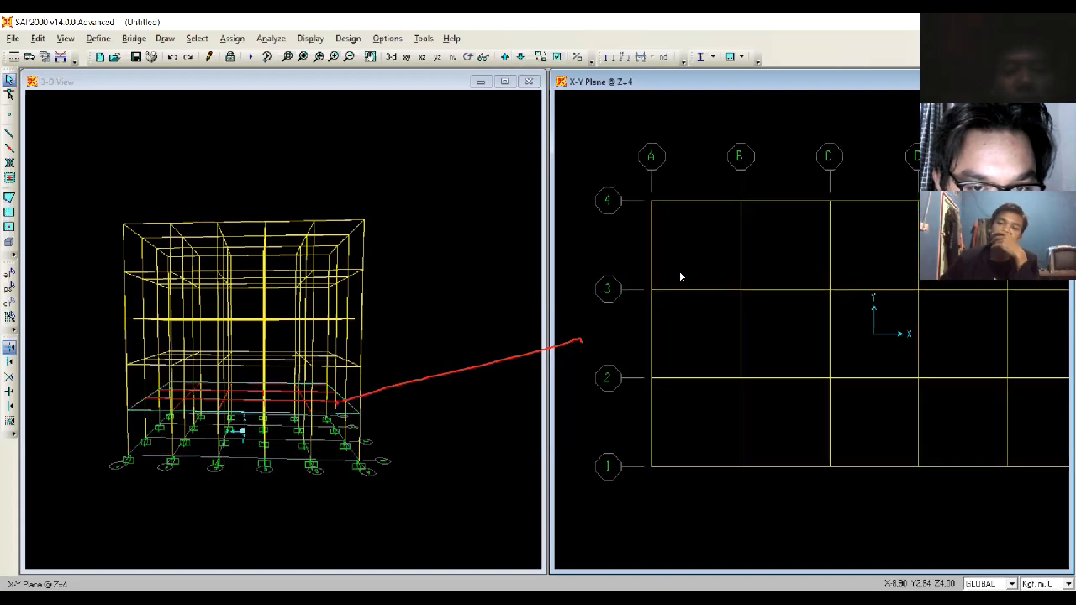
Step: Select the slab areas in all three rows of bays on the Z=4 plan
click(696, 240)
click(788, 271)
click(852, 275)
click(933, 288)
click(1012, 273)
click(1012, 335)
click(1019, 406)
click(940, 352)
click(849, 357)
click(853, 409)
click(779, 413)
click(781, 354)
click(699, 339)
click(698, 420)
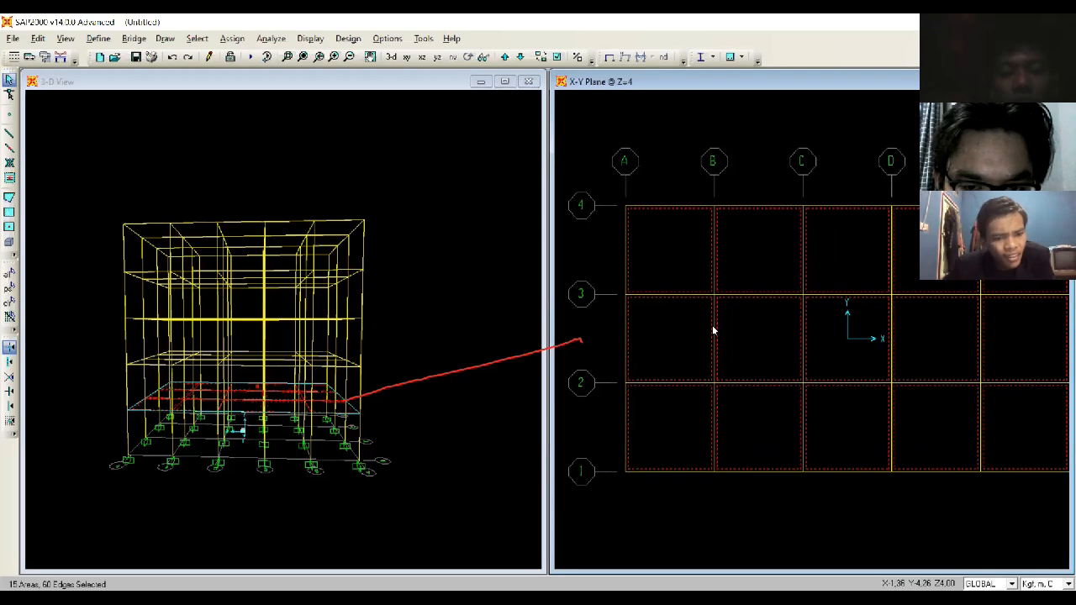
middle_drag(937, 340, 905, 345)
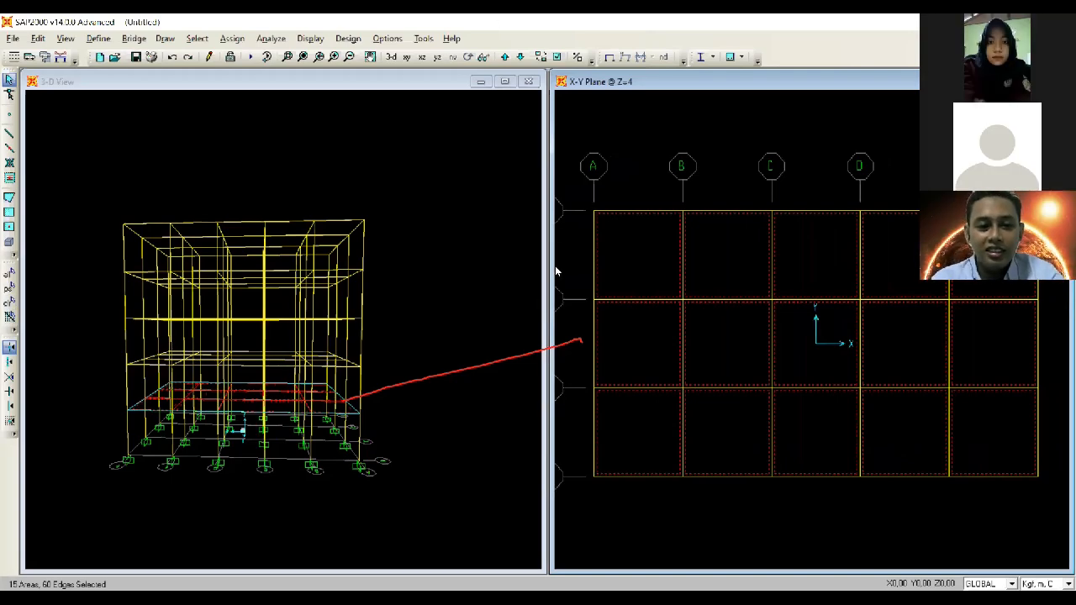
click(627, 240)
click(720, 252)
click(812, 259)
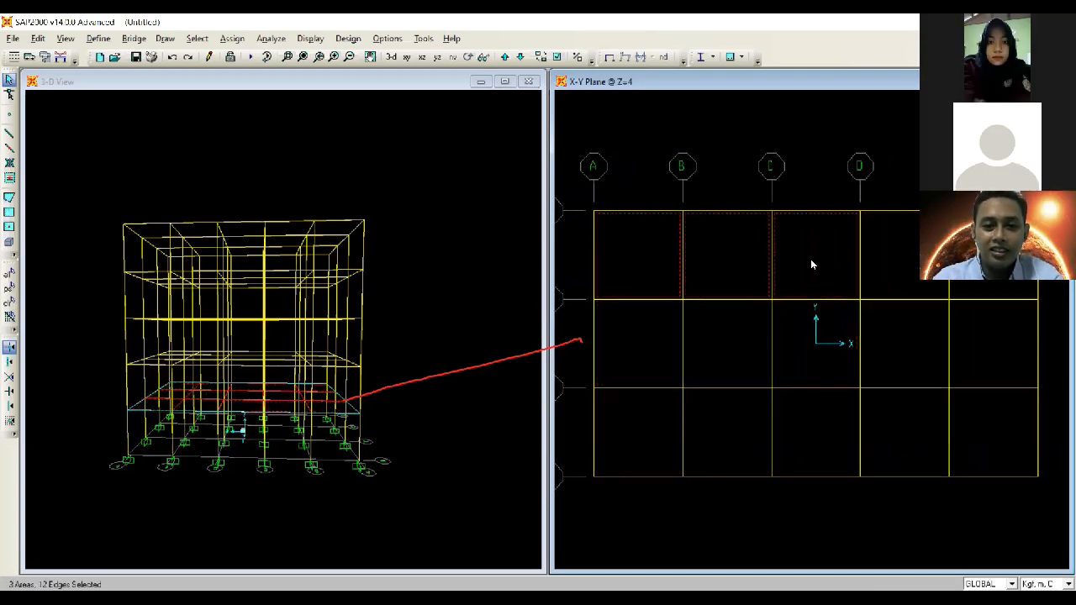
key(Delete)
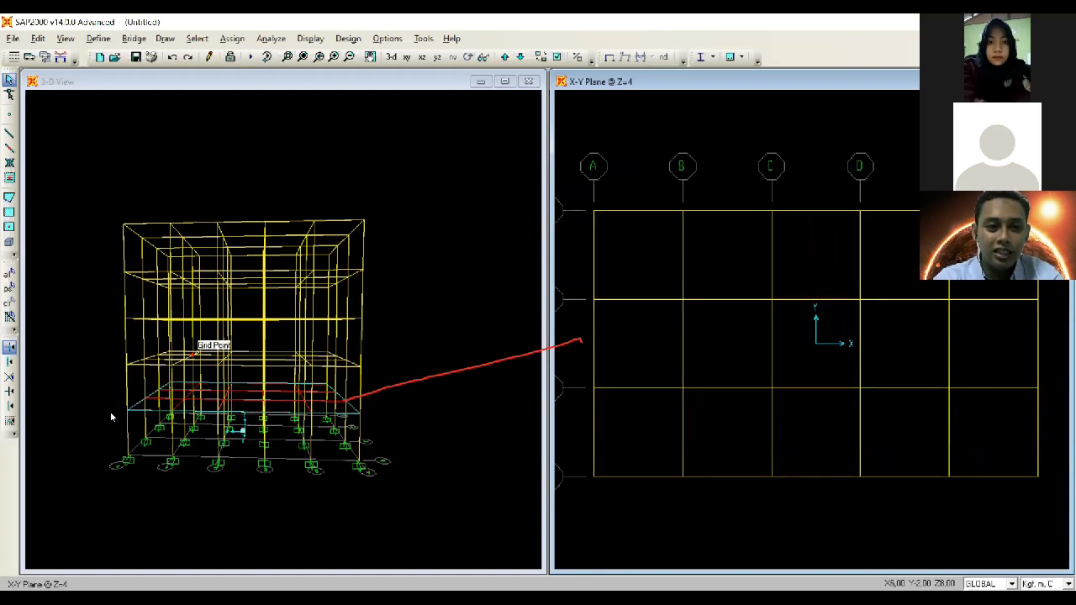
Step: Assign a uniform shell load of 200 kgf/m² in the gravity direction to all Z=4 slab areas under DEAD, adding to existing loads
click(618, 261)
click(720, 269)
click(813, 274)
click(923, 286)
click(975, 290)
click(984, 348)
click(917, 363)
click(808, 366)
click(658, 365)
click(664, 424)
click(729, 428)
click(812, 433)
click(929, 435)
click(984, 436)
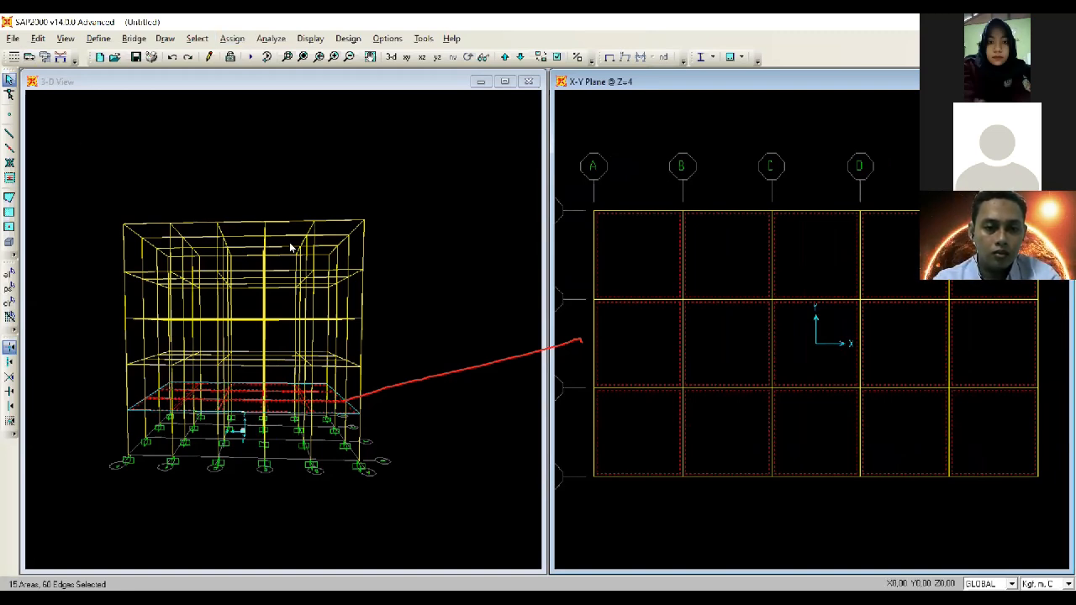
click(350, 275)
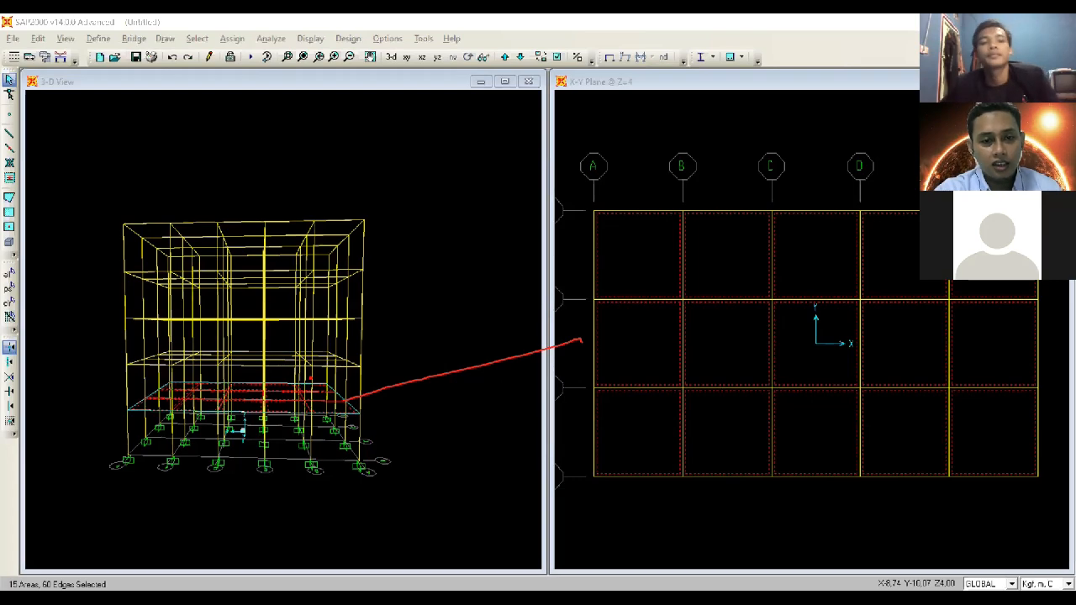
click(245, 18)
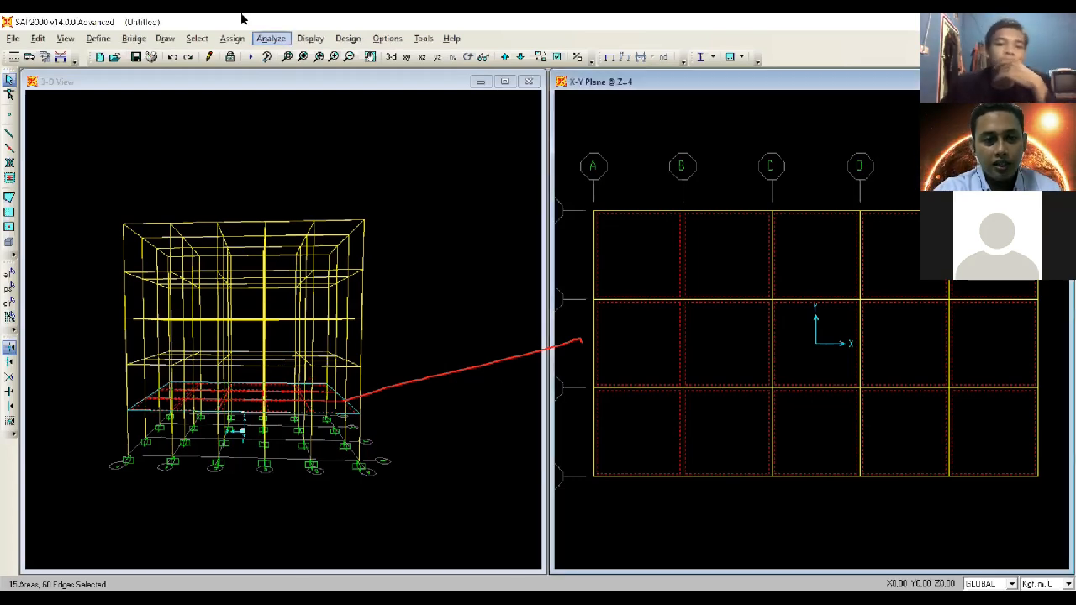
click(234, 39)
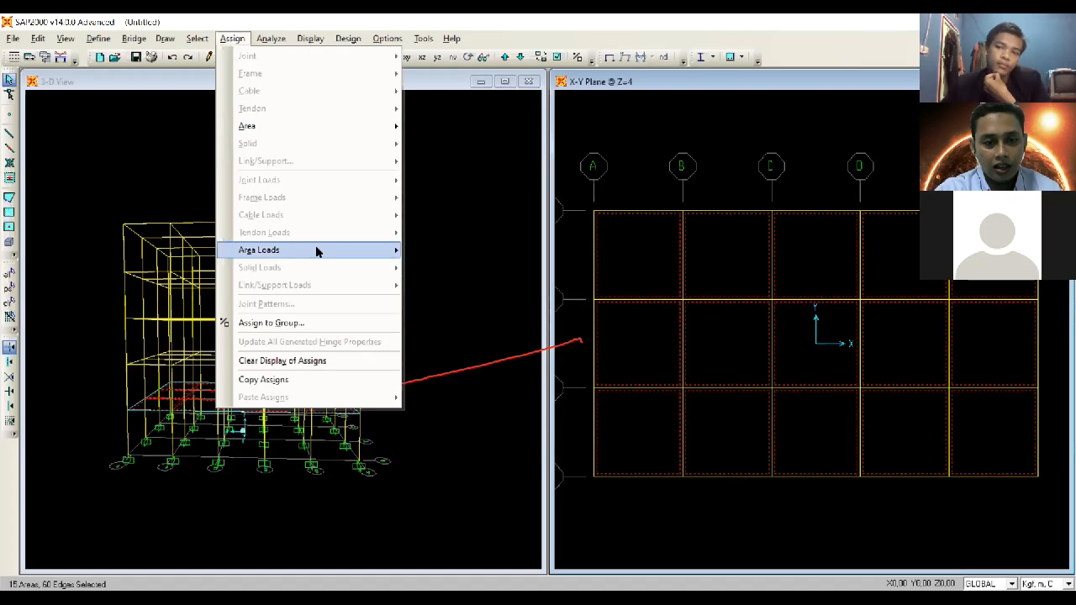
mouse_move(317, 253)
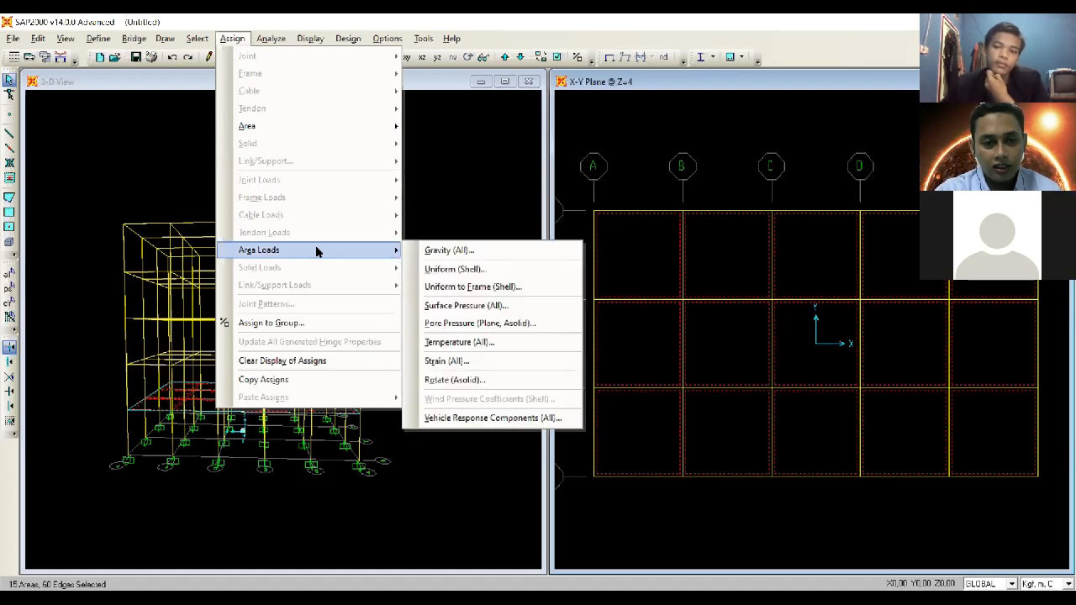
click(444, 270)
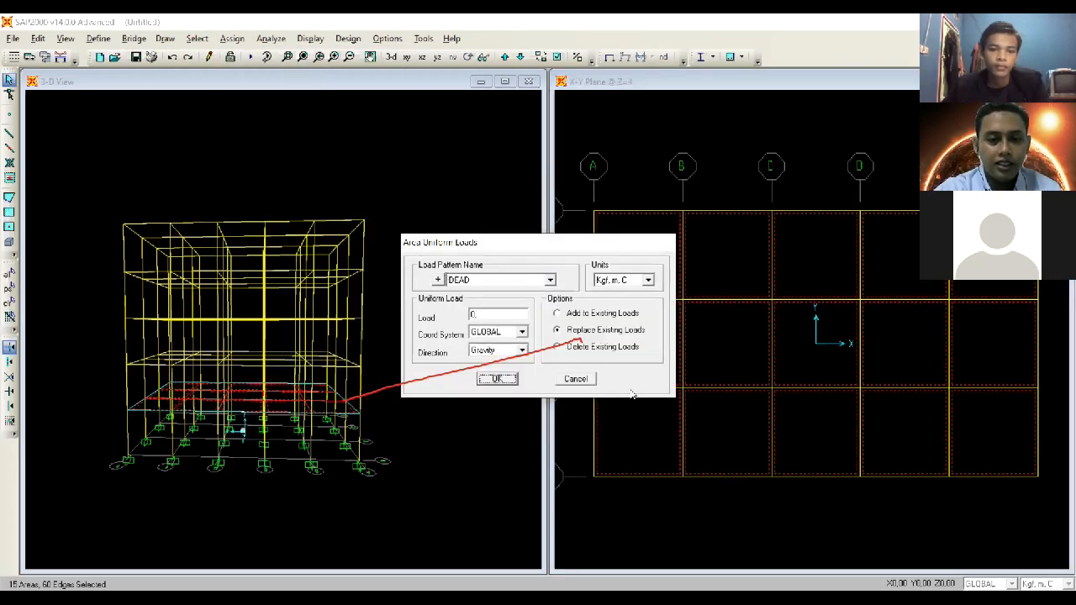
click(558, 313)
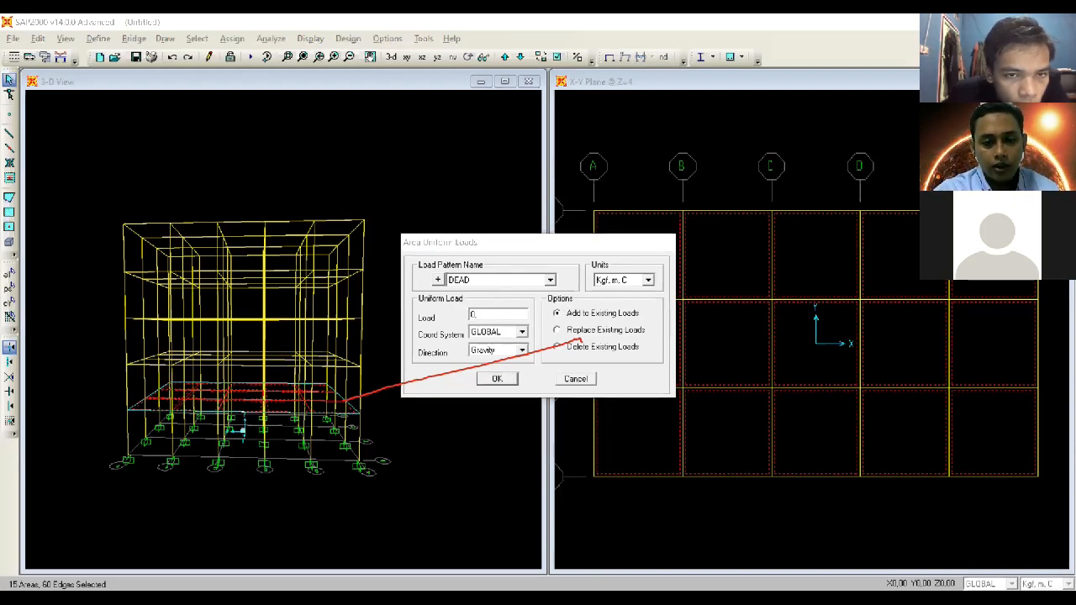
double_click(494, 313)
text(200)
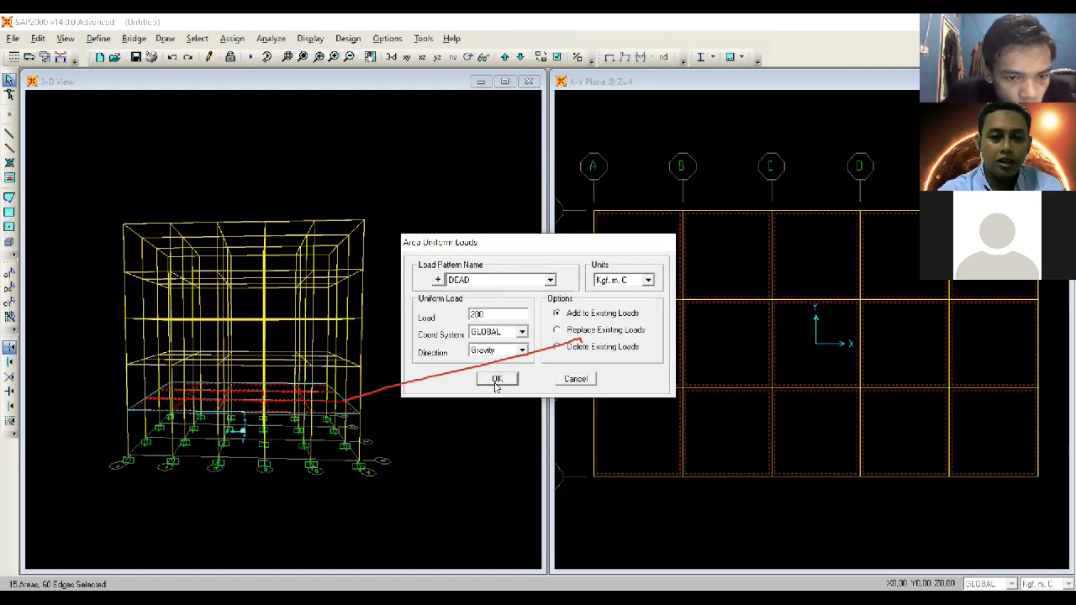
click(497, 383)
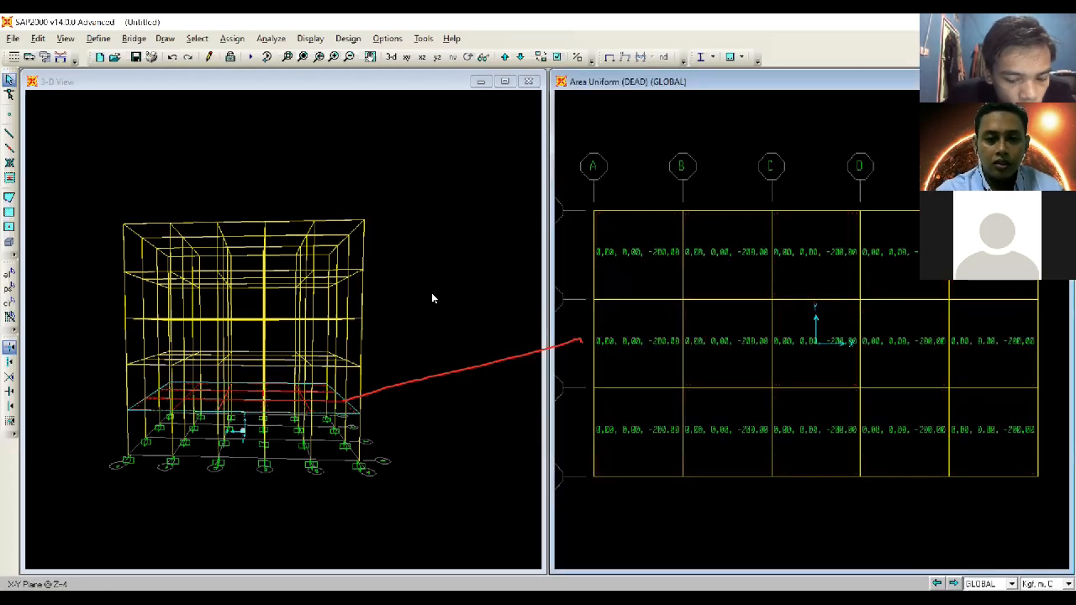
Step: Reselect all the loaded slab areas on the Z=4 plan
click(661, 258)
click(880, 276)
click(972, 277)
click(980, 353)
click(929, 366)
click(809, 360)
click(744, 350)
click(656, 356)
click(656, 423)
click(722, 429)
click(811, 430)
click(891, 431)
click(977, 438)
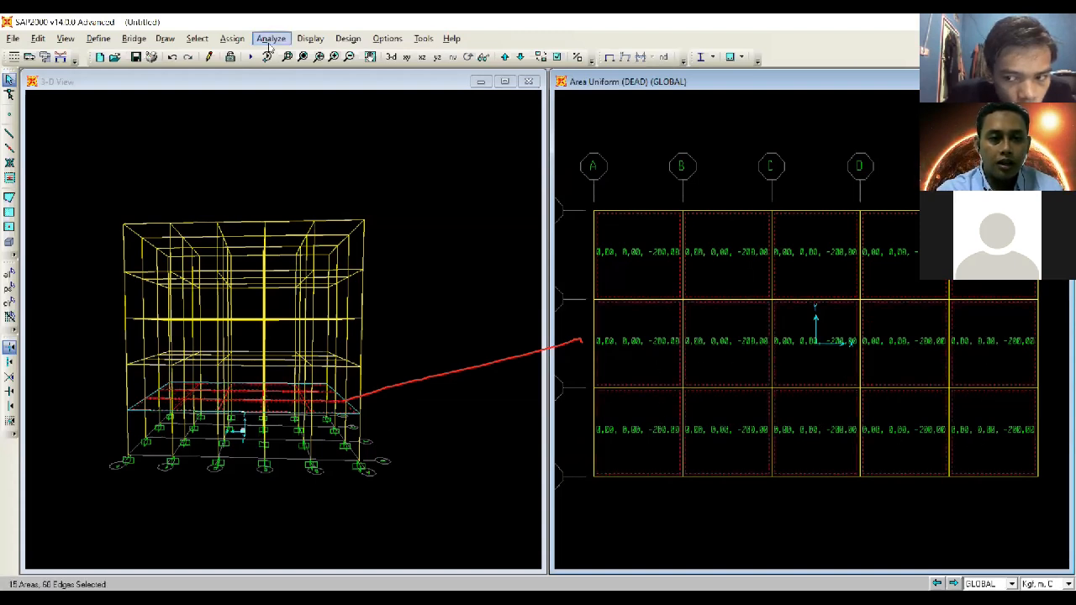
click(232, 38)
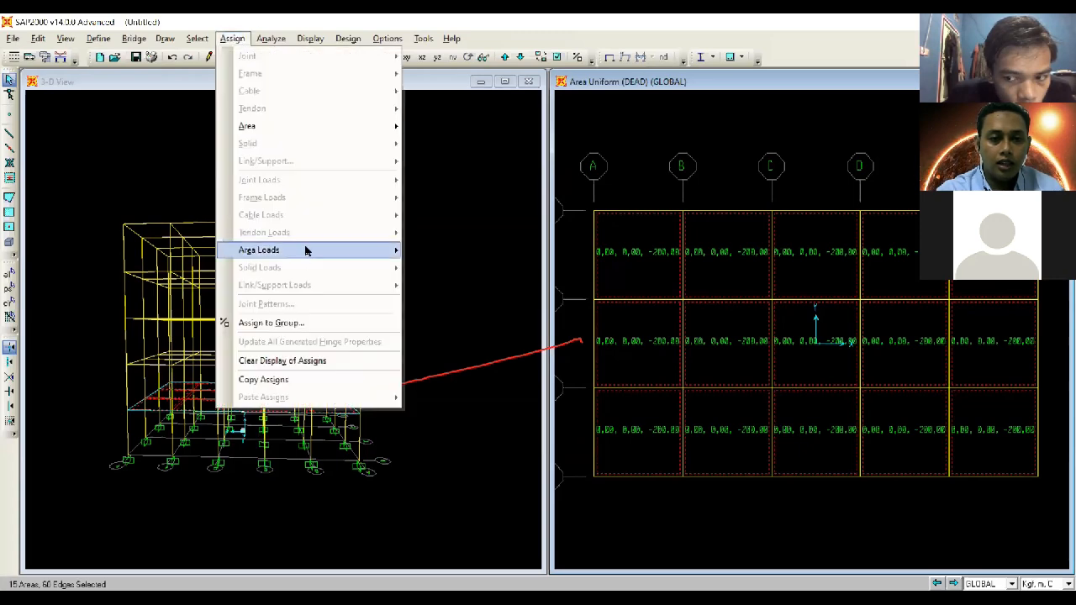
click(505, 290)
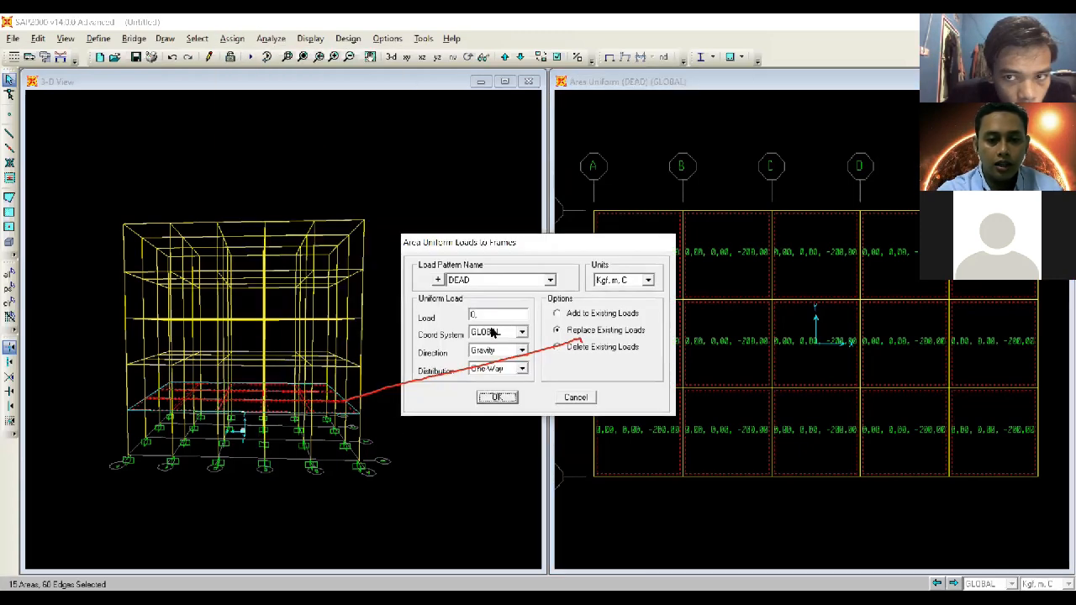
click(503, 282)
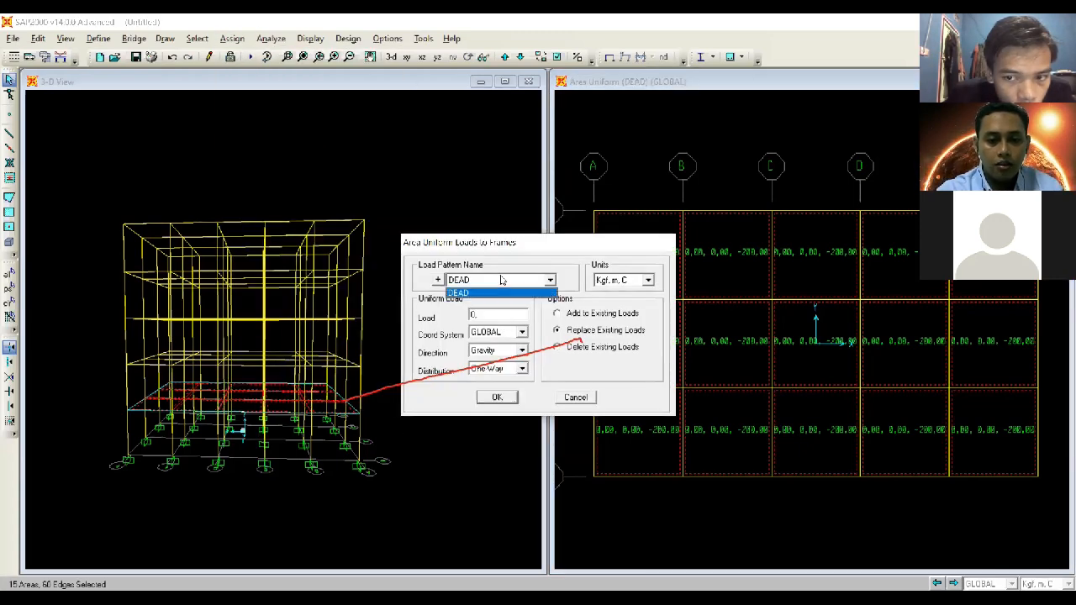
click(505, 291)
click(565, 395)
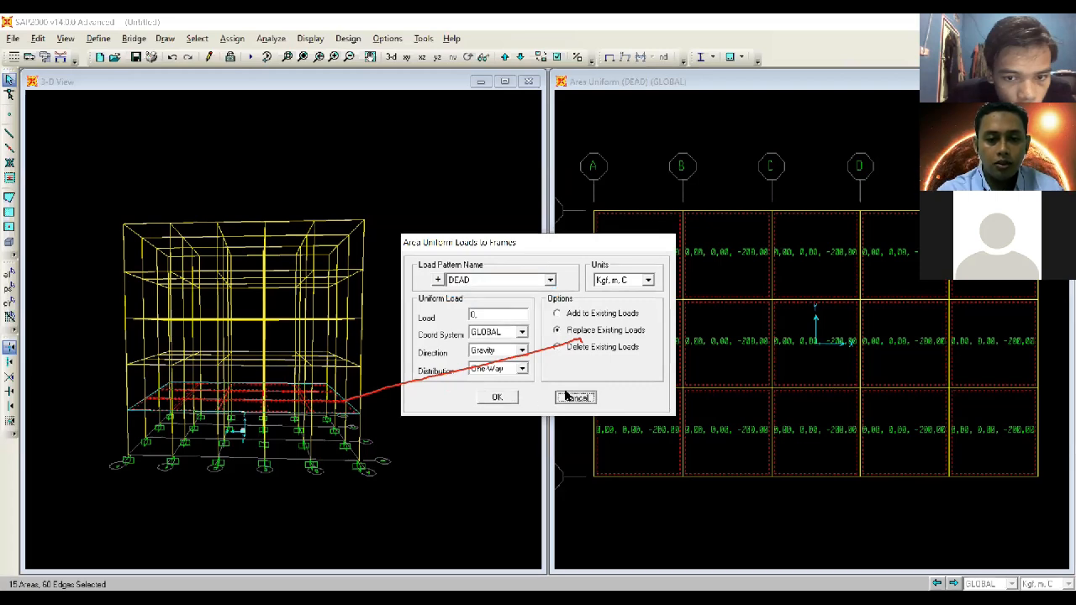
Step: Define a load pattern named Beban Hidup of type LIVE with a self-weight multiplier of 0
click(90, 38)
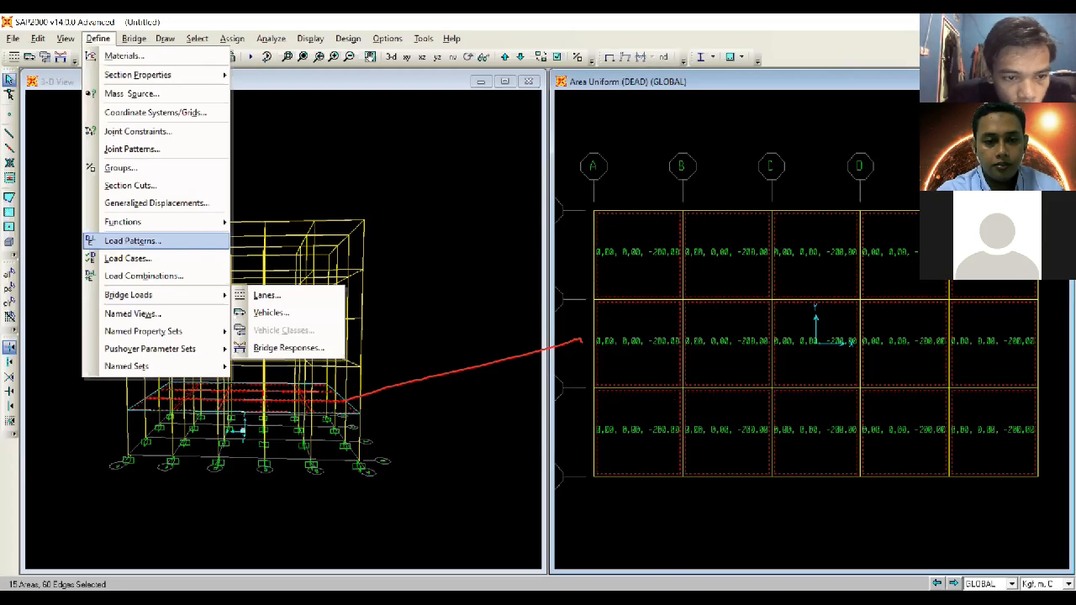
click(132, 241)
text(Beban)
text( Hi)
text(rup)
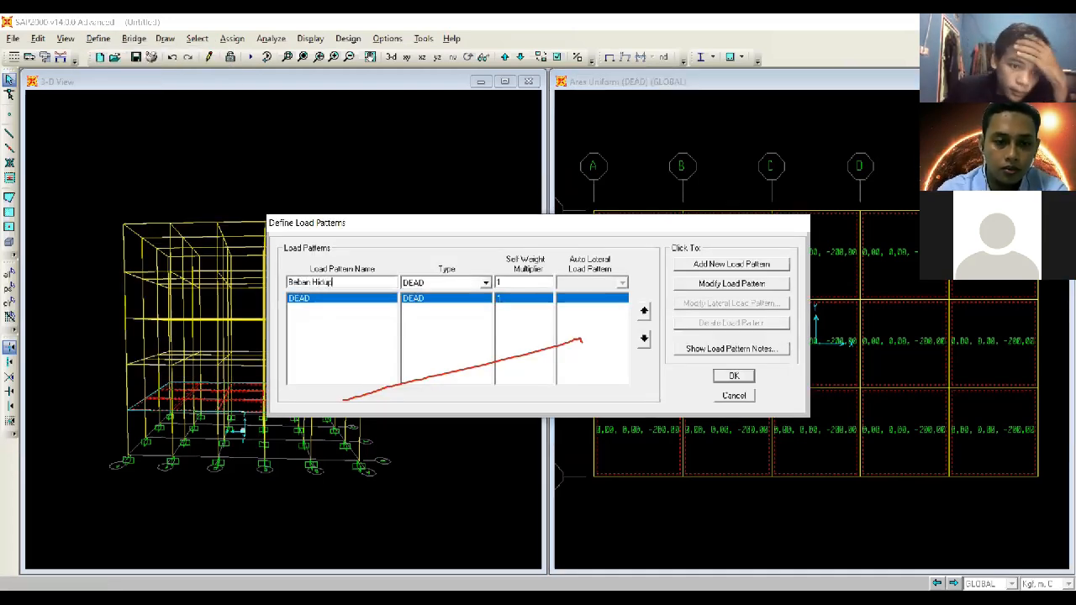
click(442, 283)
click(440, 307)
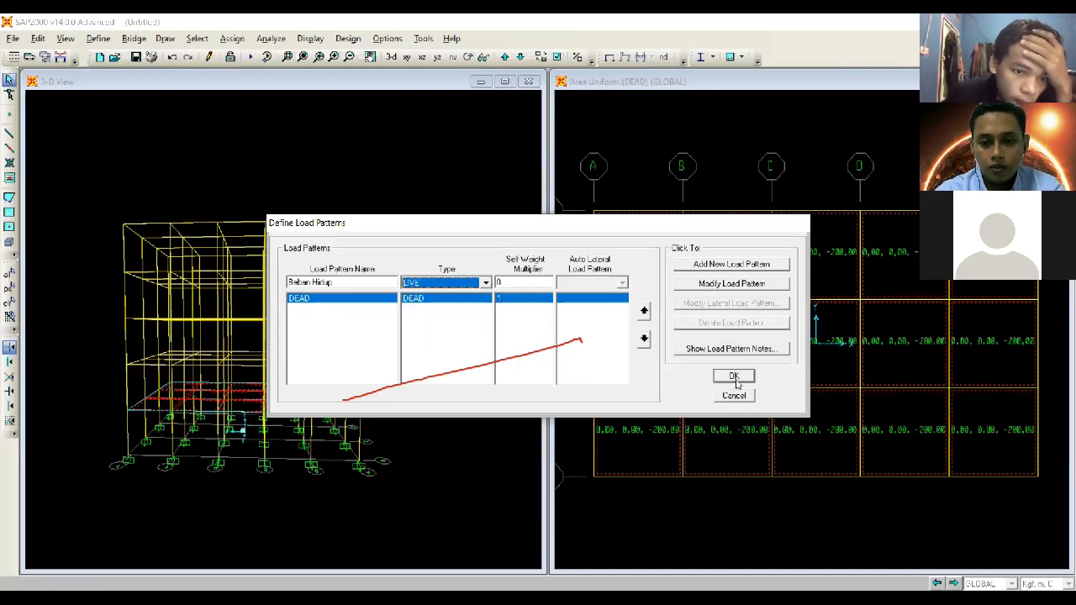
click(751, 268)
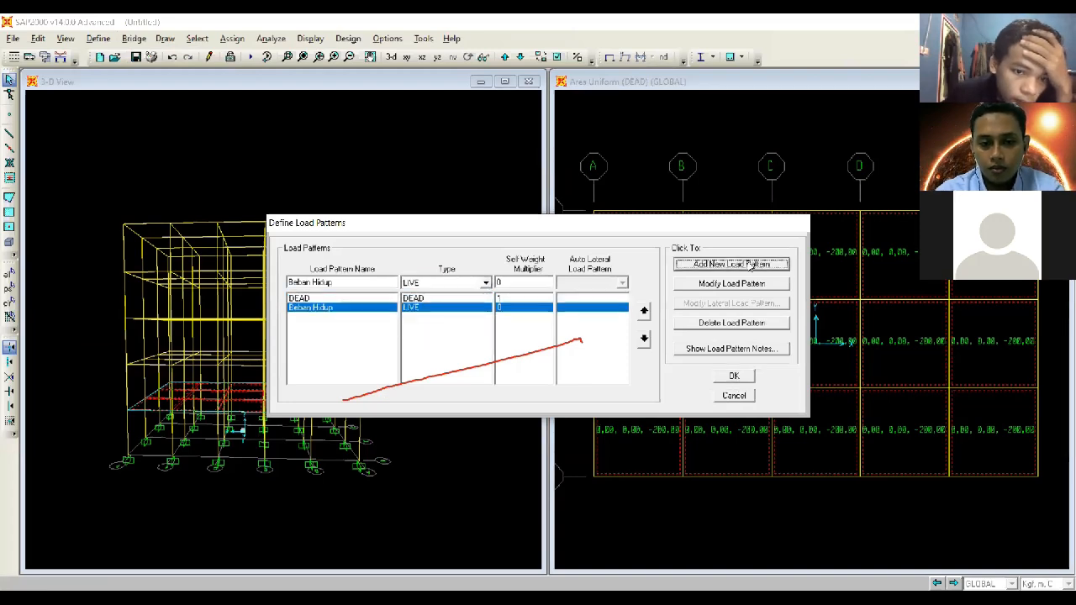
click(740, 376)
Step: Assign a uniform shell load of 250 kgf/m² in the gravity direction to the selected Z=4 slabs under Beban Hidup, adding to existing loads
click(271, 38)
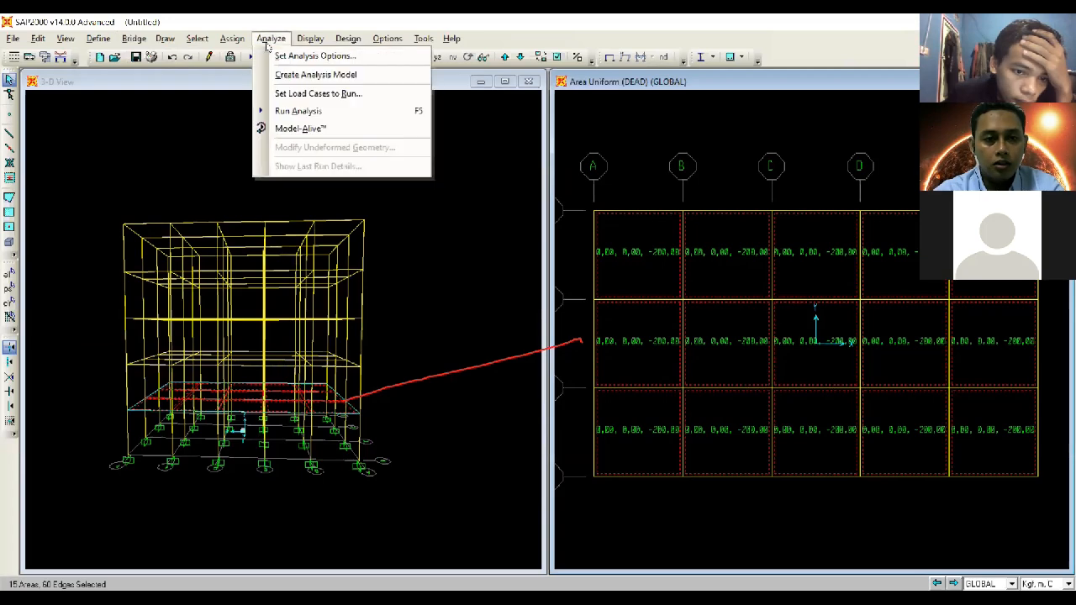
mouse_move(252, 251)
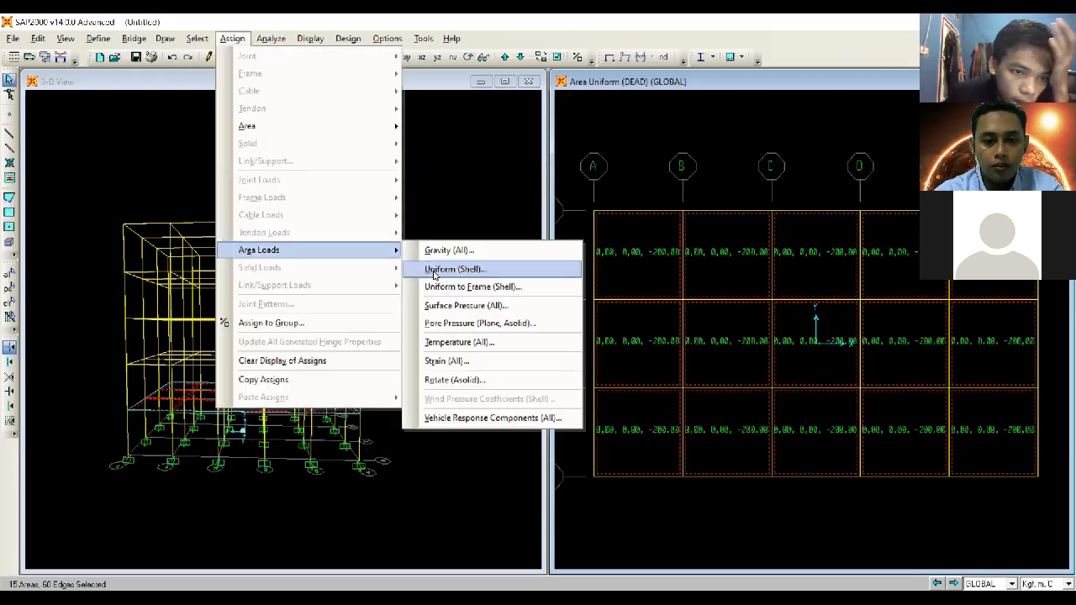
click(481, 275)
click(481, 280)
click(481, 304)
double_click(493, 318)
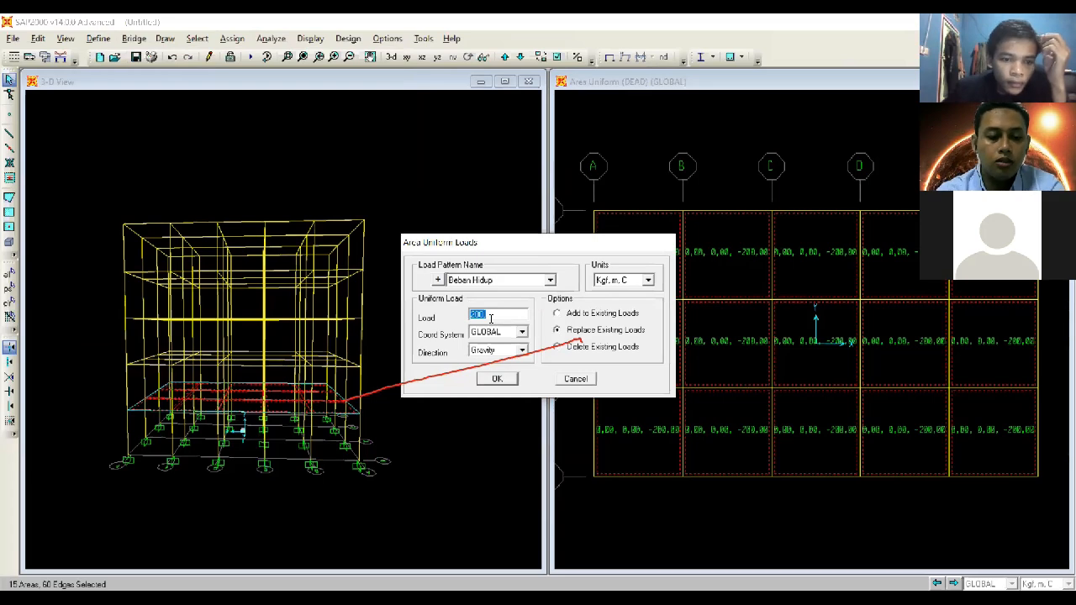
text(2)
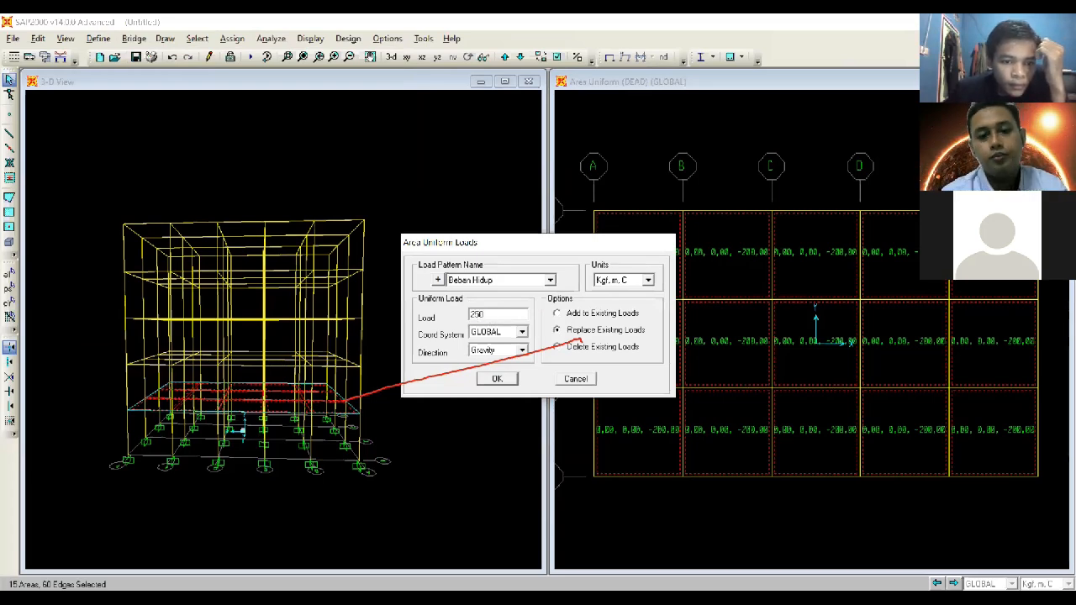
click(600, 315)
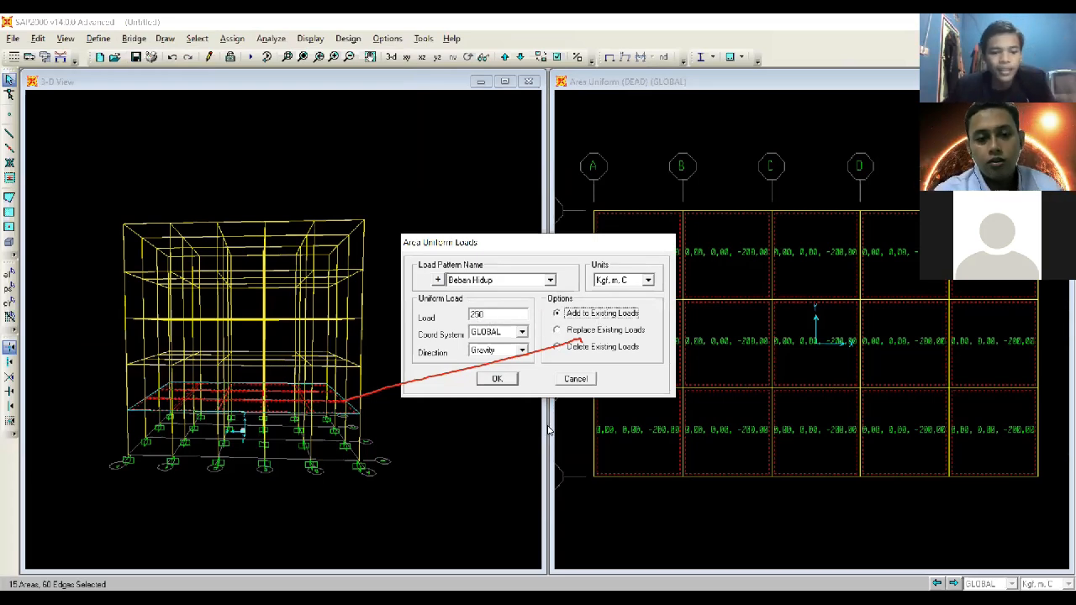
click(498, 379)
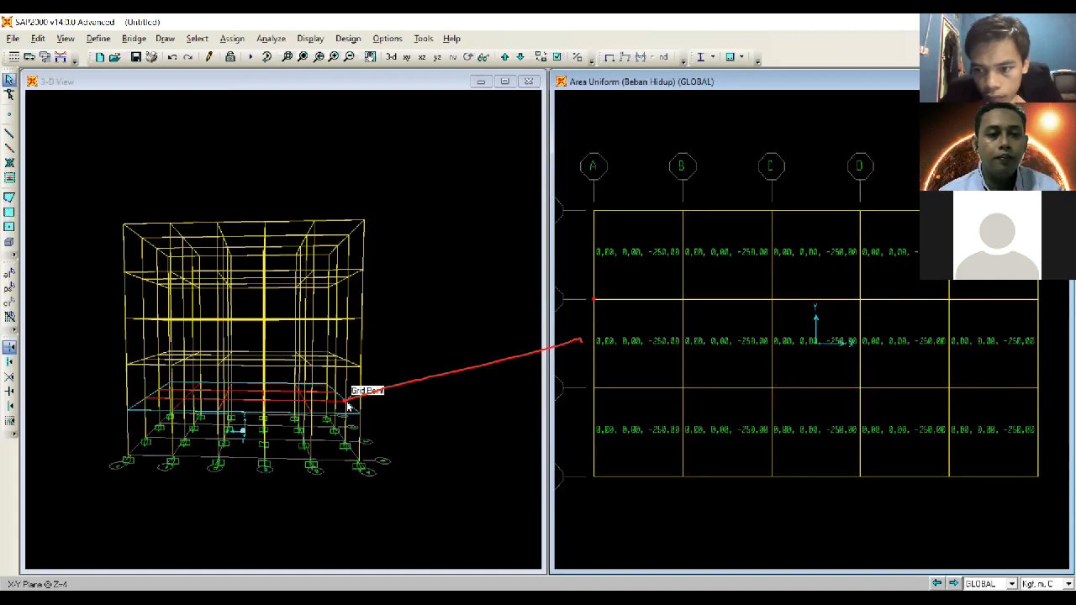
Step: Inspect the loads assigned to the slab area between grids A and B on the Z=4 plan
right_click(643, 272)
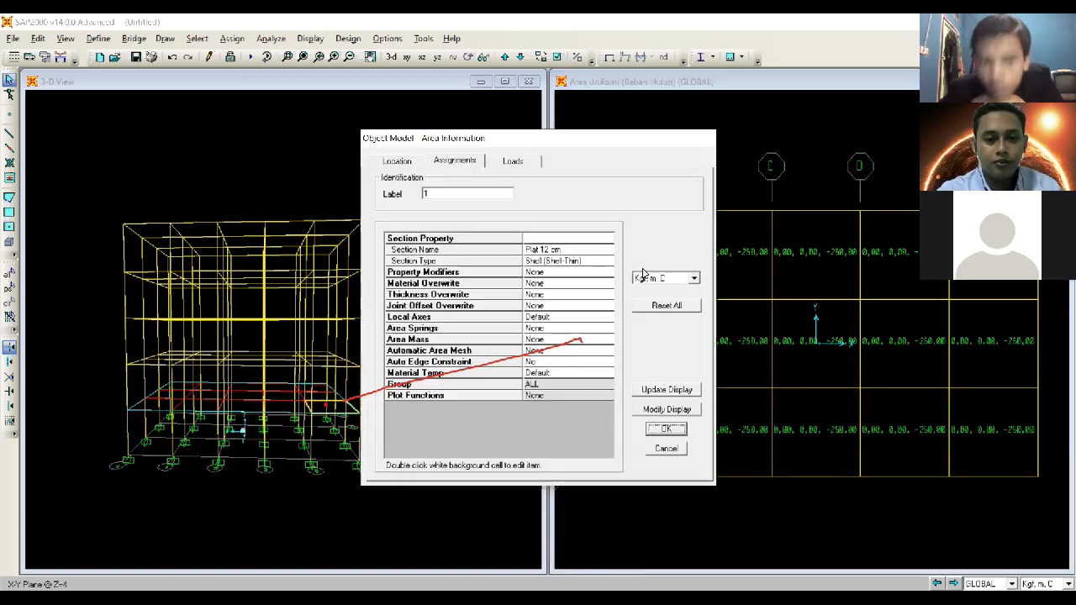
click(530, 160)
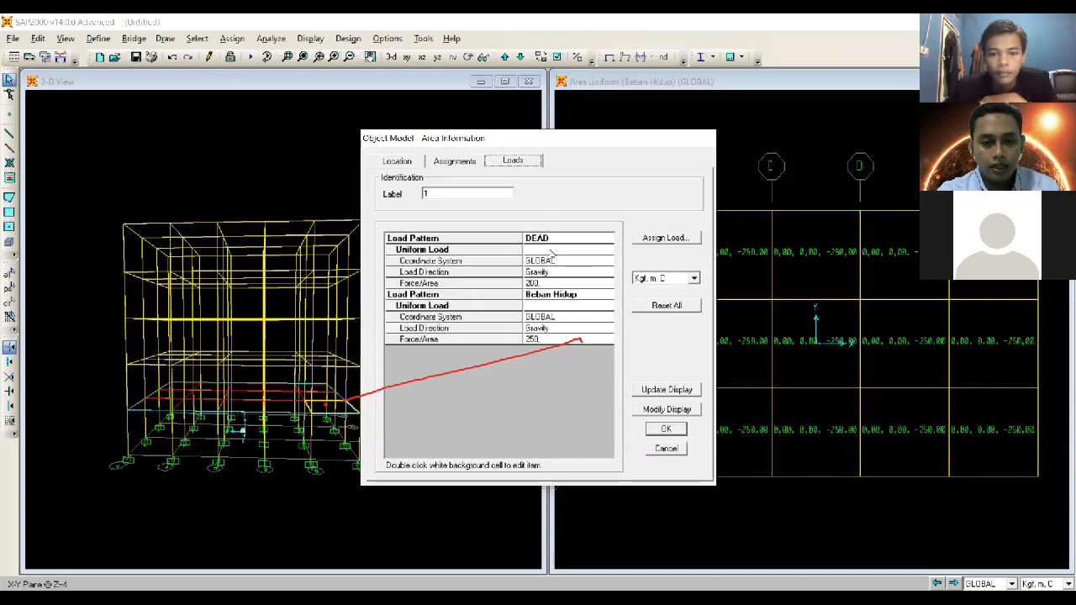
click(484, 146)
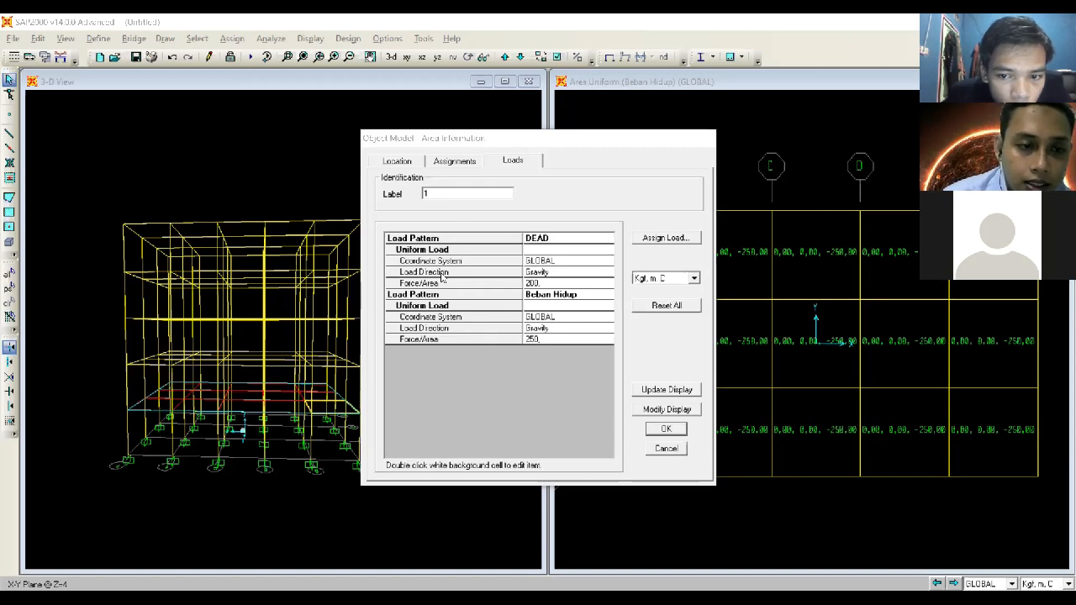
click(666, 449)
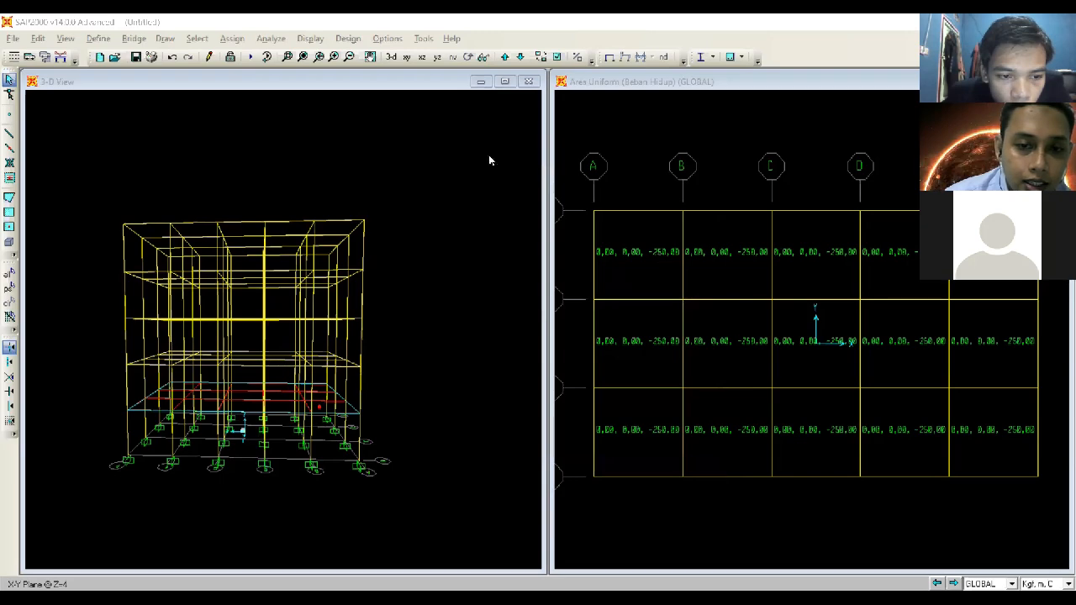
right_click(660, 258)
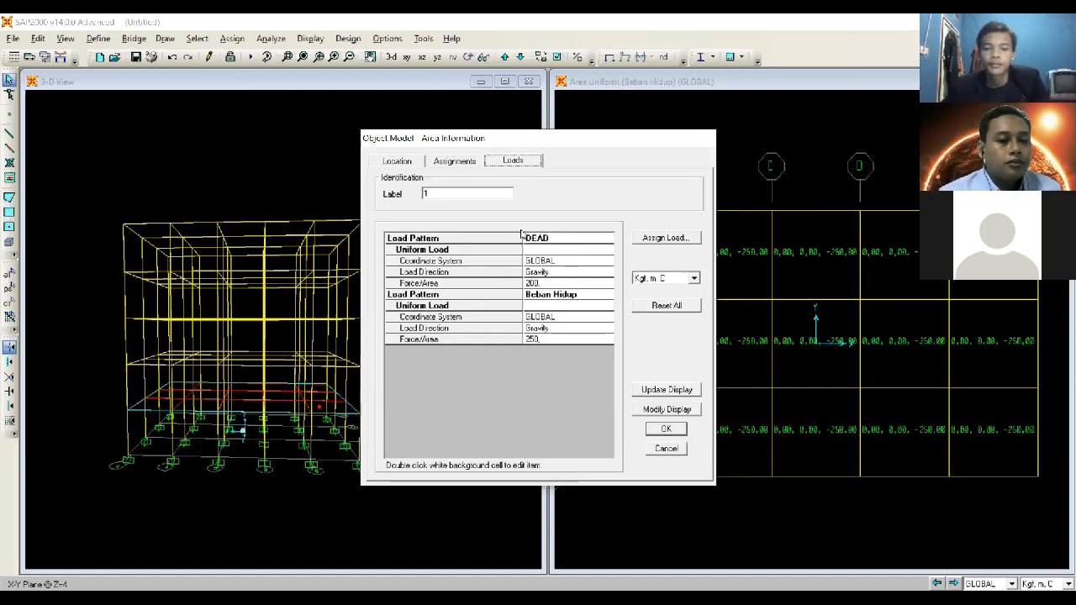
click(666, 430)
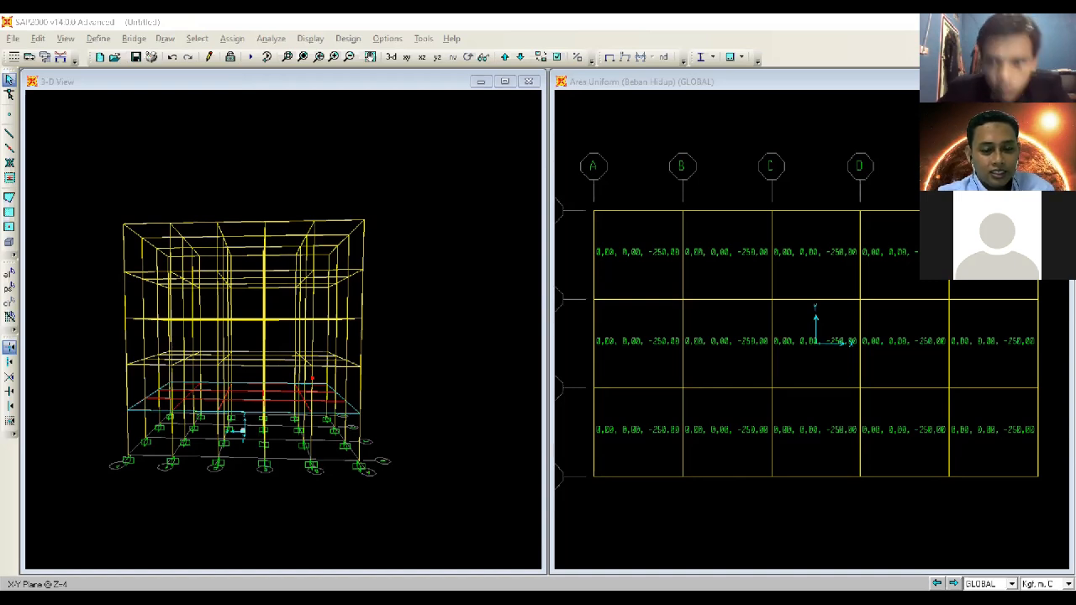
key(alt+Tab)
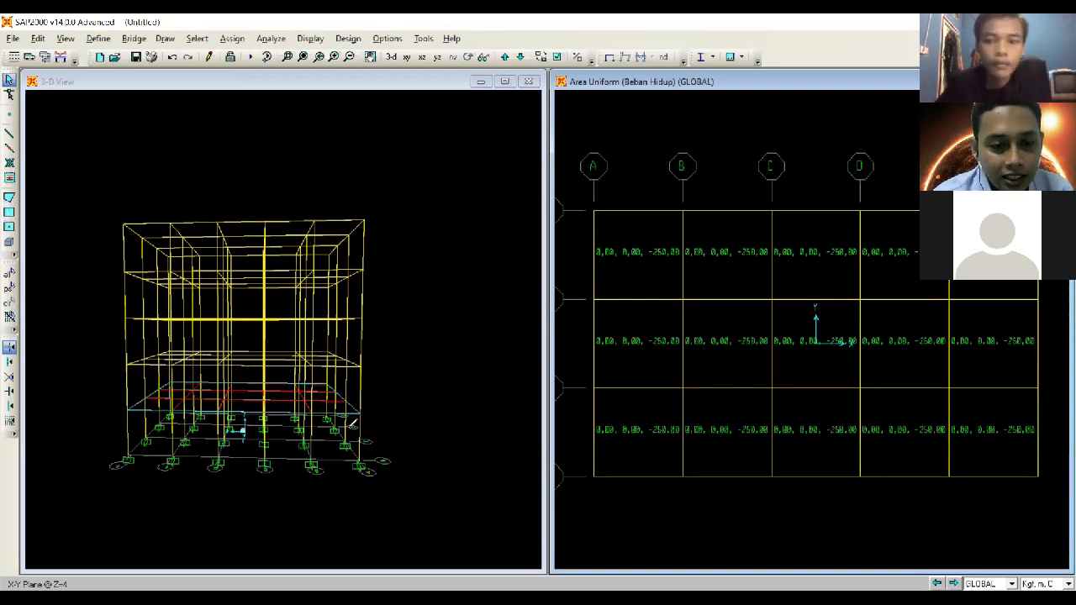
drag(355, 412, 370, 266)
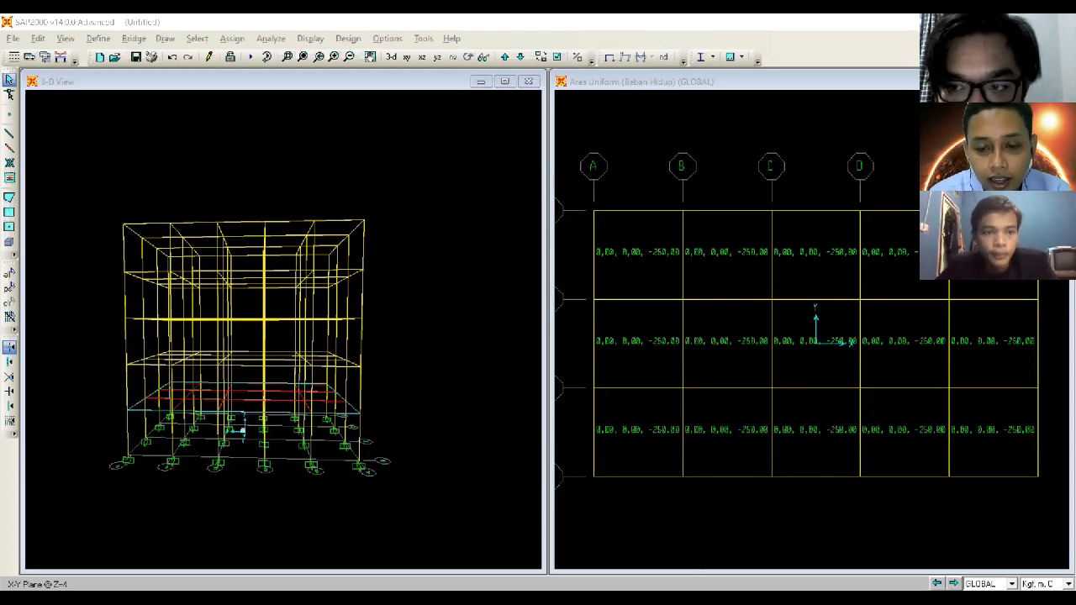
click(784, 140)
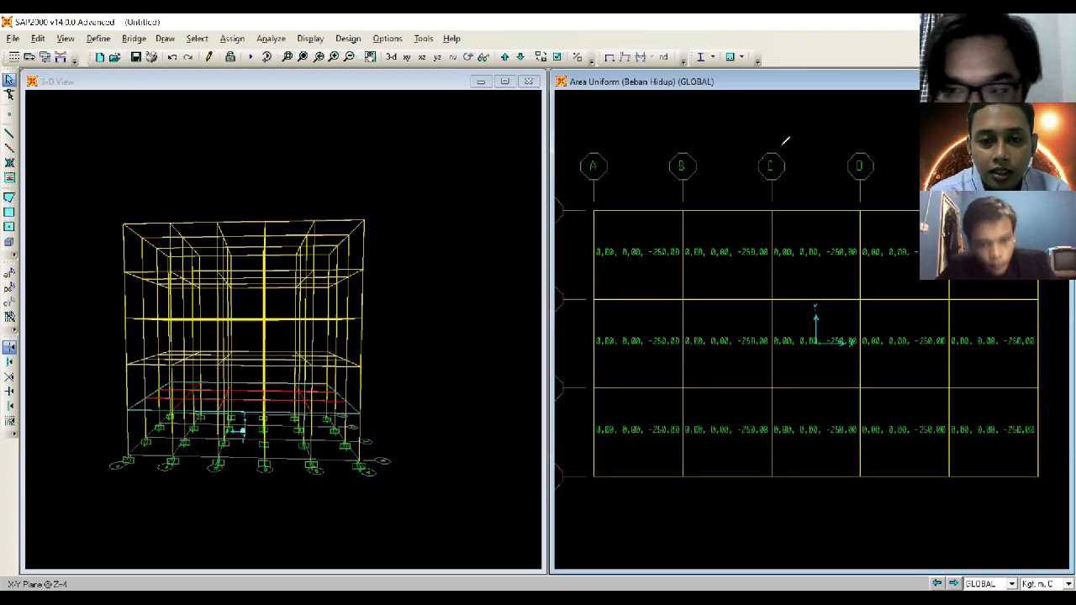
click(355, 407)
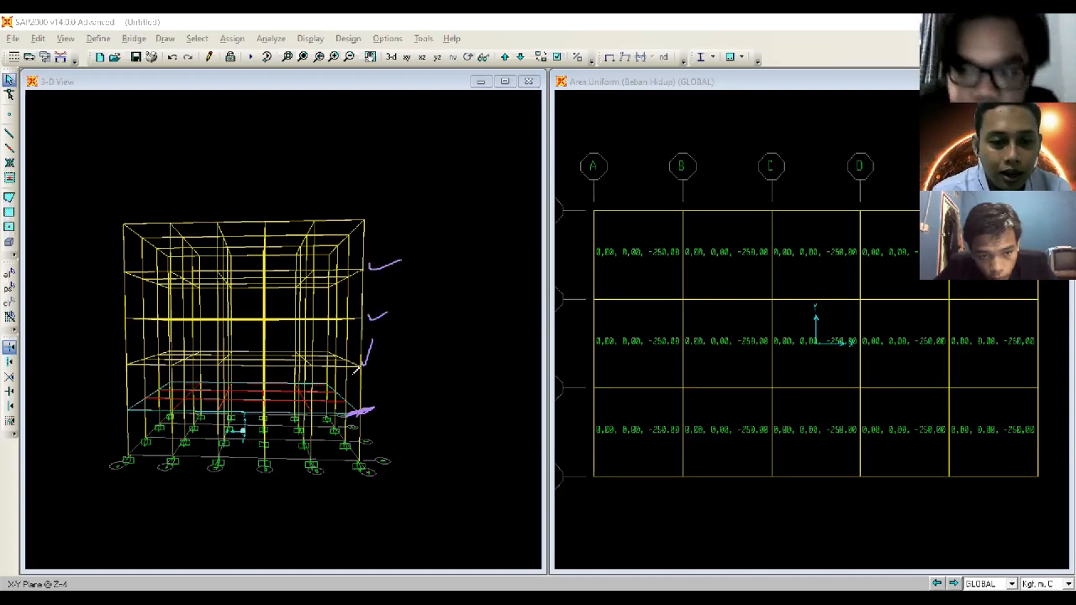
mouse_move(343, 370)
mouse_down()
mouse_move(337, 408)
mouse_move(344, 279)
mouse_up()
mouse_move(325, 219)
mouse_down()
mouse_move(362, 184)
mouse_move(362, 197)
mouse_up()
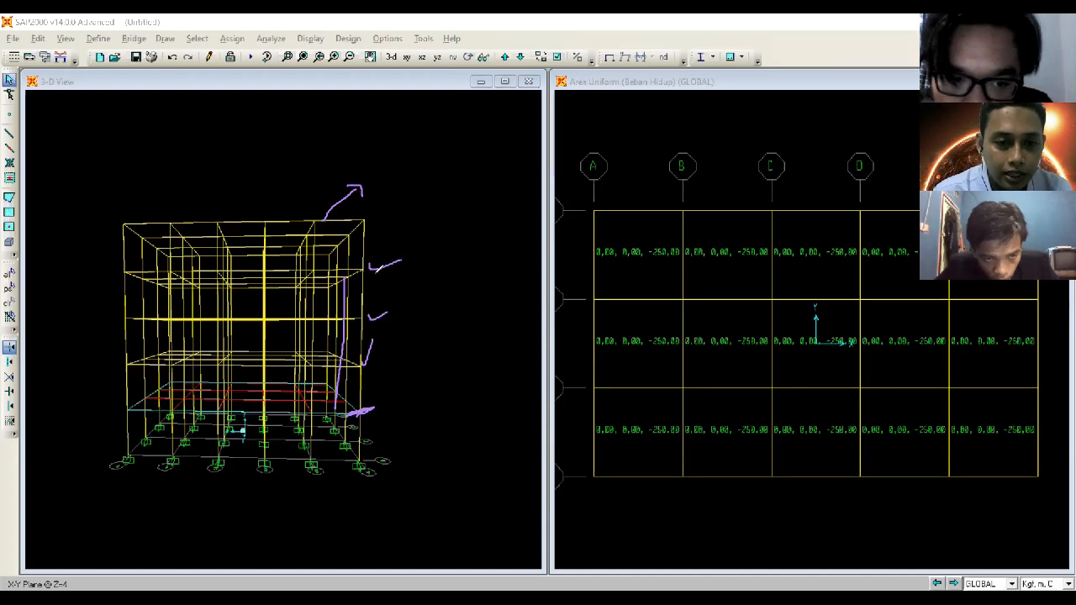
mouse_move(360, 212)
mouse_down()
mouse_move(356, 221)
mouse_move(362, 213)
mouse_up()
drag(361, 271, 363, 261)
drag(359, 309, 361, 320)
mouse_move(360, 360)
mouse_down()
mouse_move(357, 376)
mouse_move(360, 362)
mouse_up()
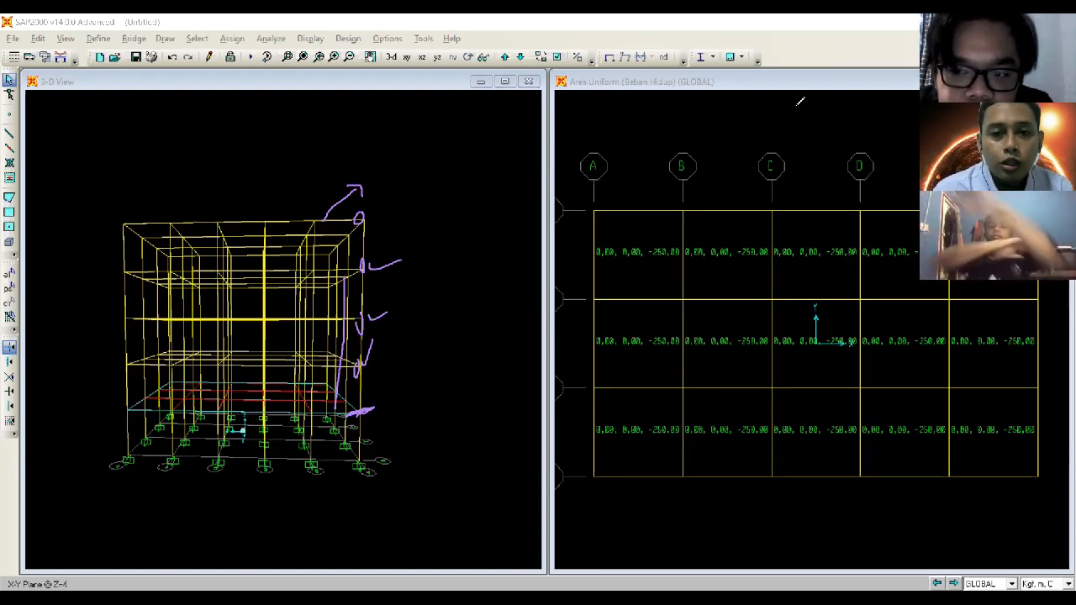
key(Escape)
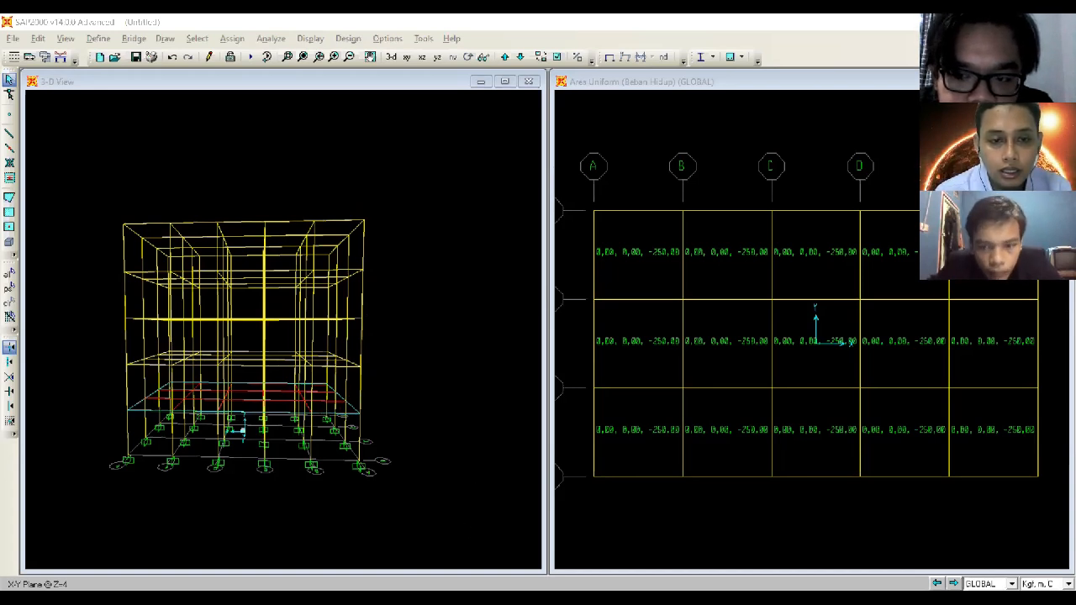
click(630, 291)
click(631, 269)
click(717, 274)
click(855, 279)
click(927, 276)
click(982, 279)
click(975, 349)
click(978, 425)
click(889, 428)
key(ctrl+q)
Step: Select all joints, frames and slab areas on the Z=4 plan with a single window selection
drag(1044, 514, 587, 164)
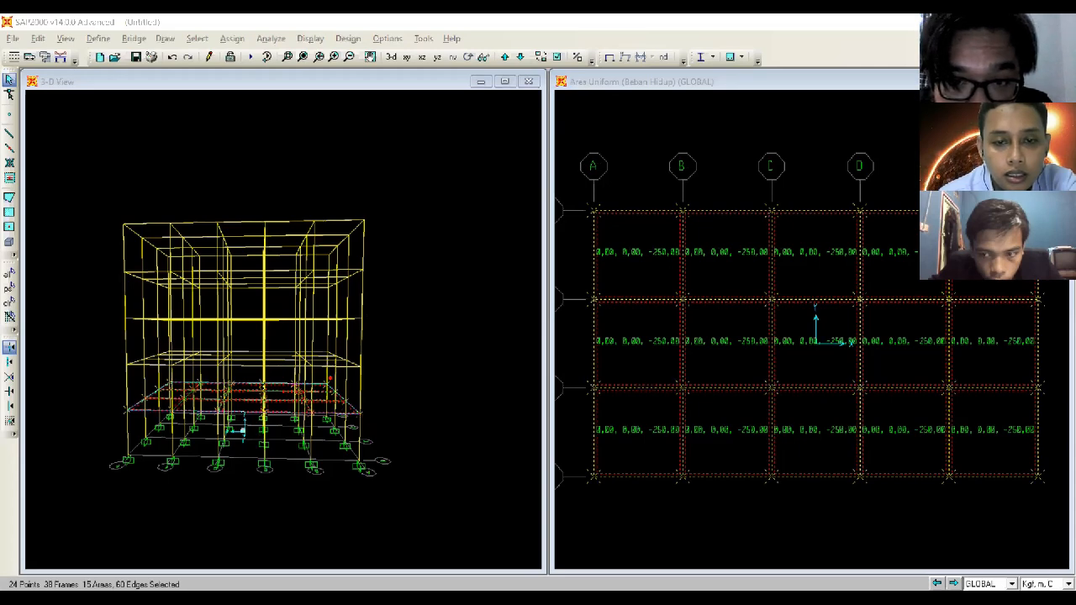
click(41, 43)
click(38, 39)
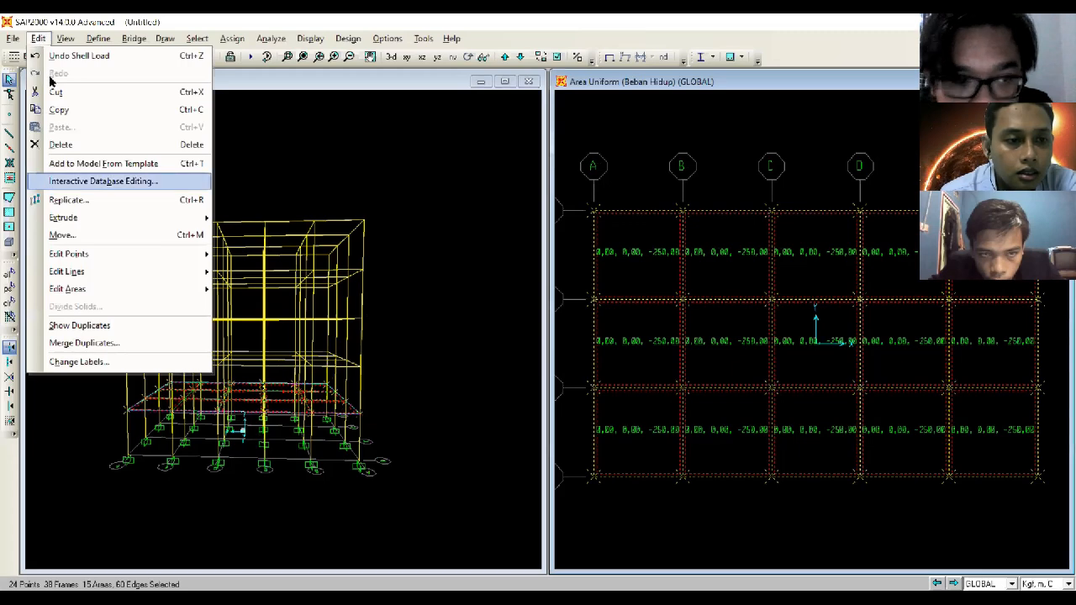
key(Return)
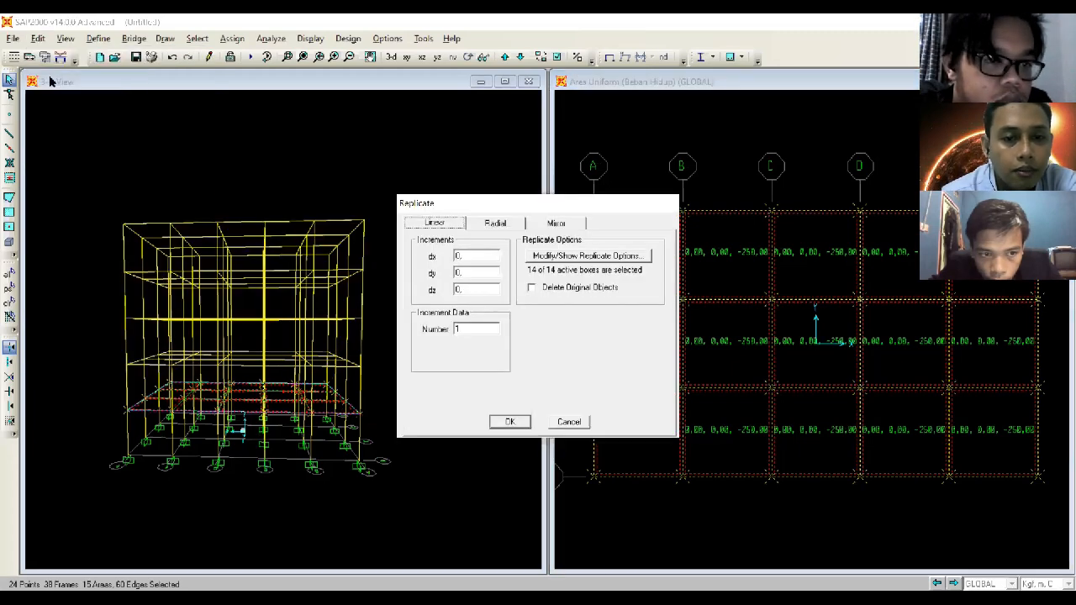
click(578, 426)
Step: Replicate the selected Z=4 floor linearly with a dz of 4 m and 3 copies
click(39, 37)
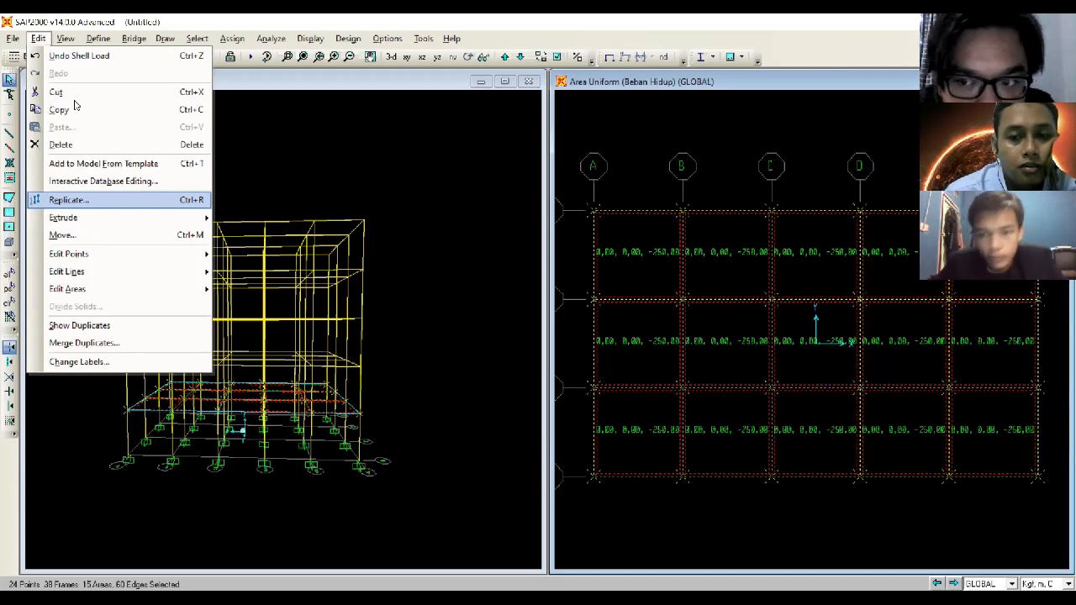
key(Return)
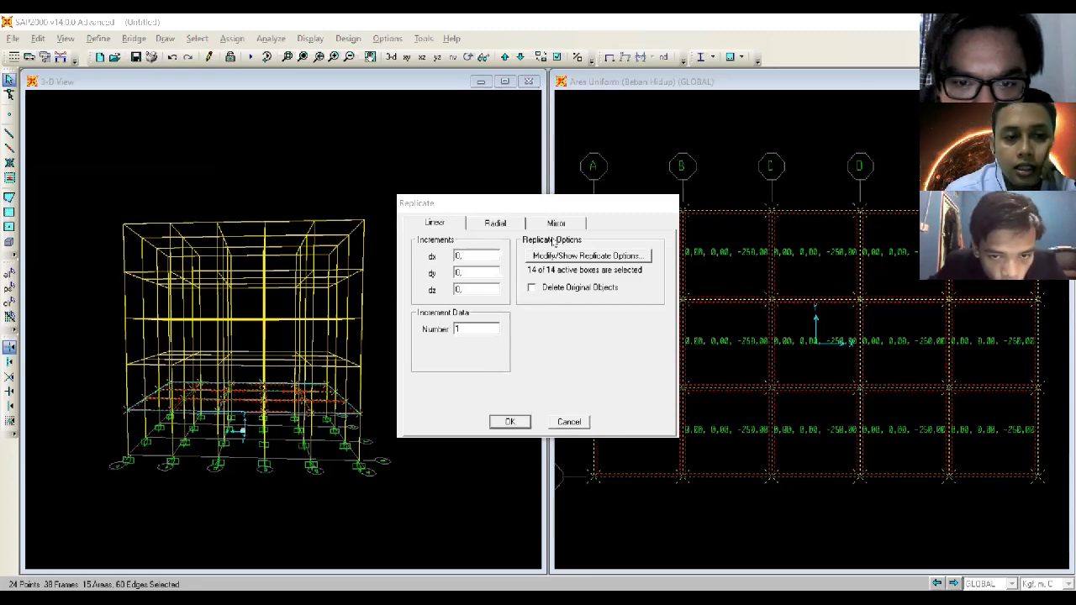
click(552, 241)
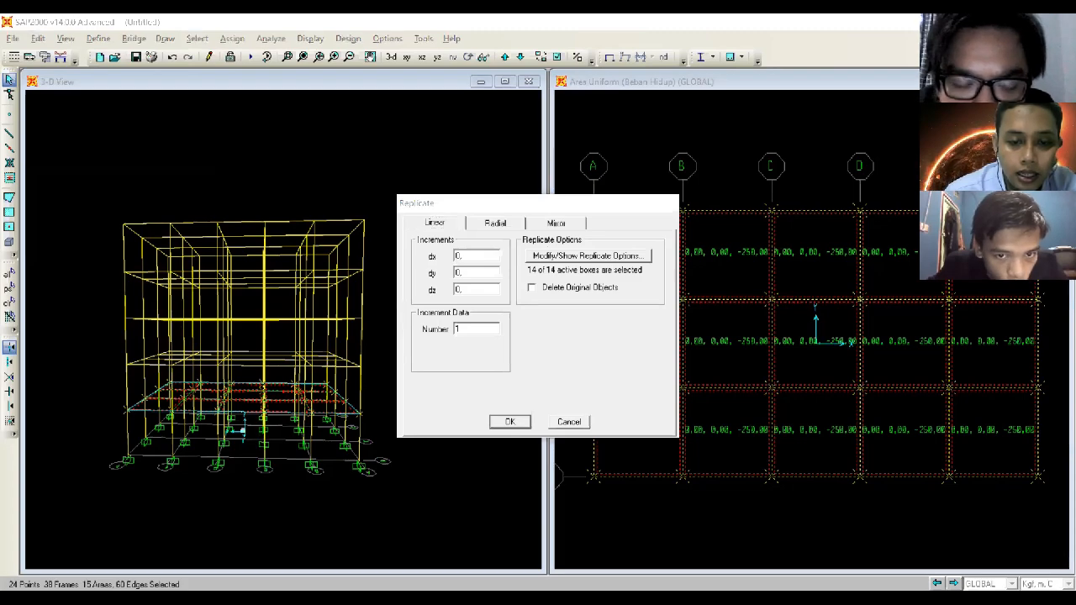
double_click(471, 290)
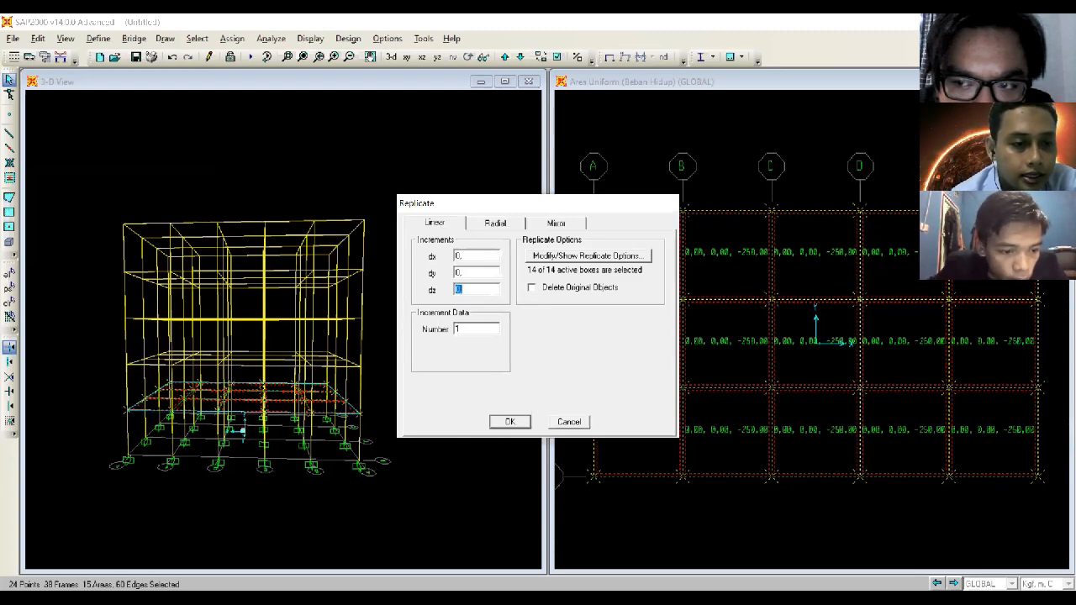
text(4)
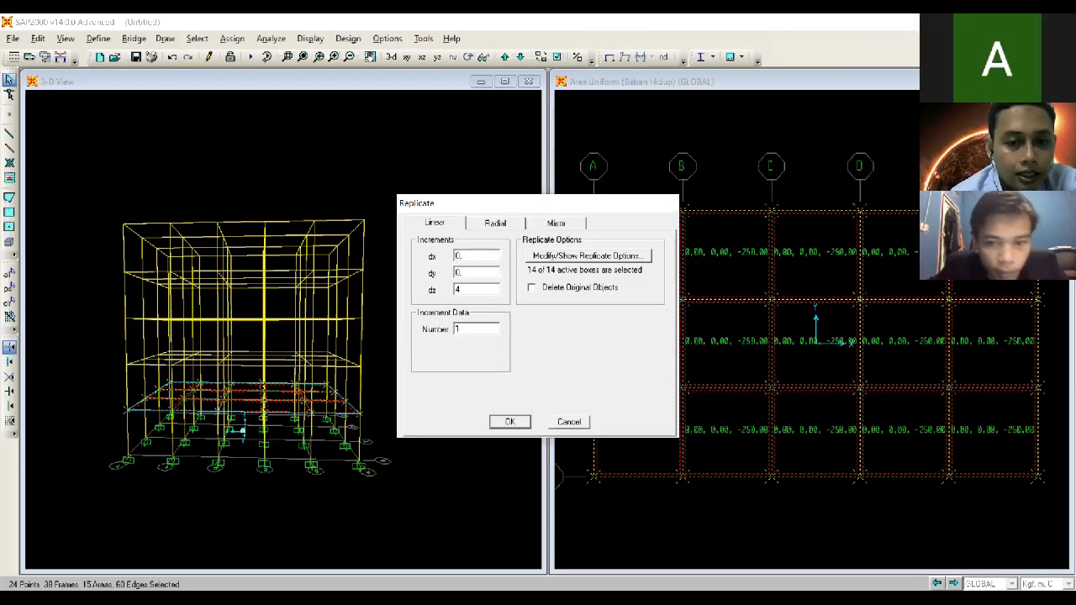
key(Tab)
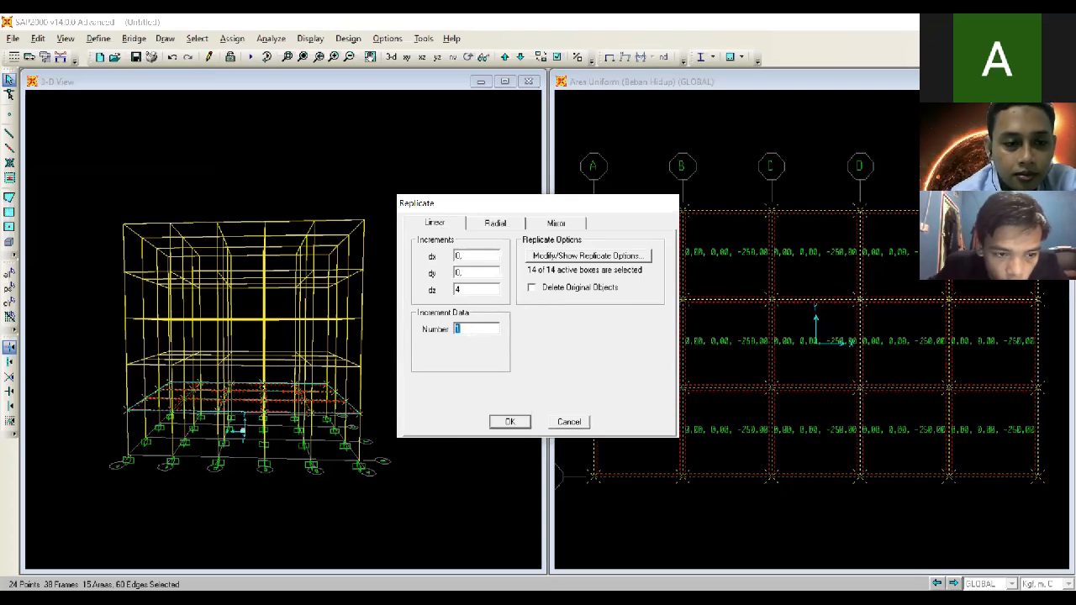
text(3)
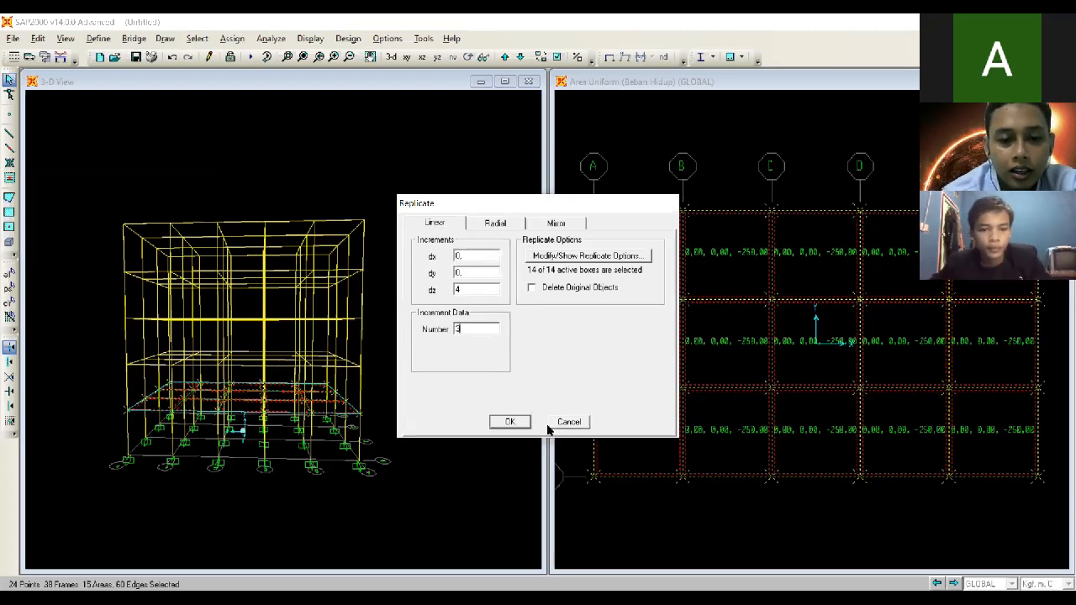
click(509, 423)
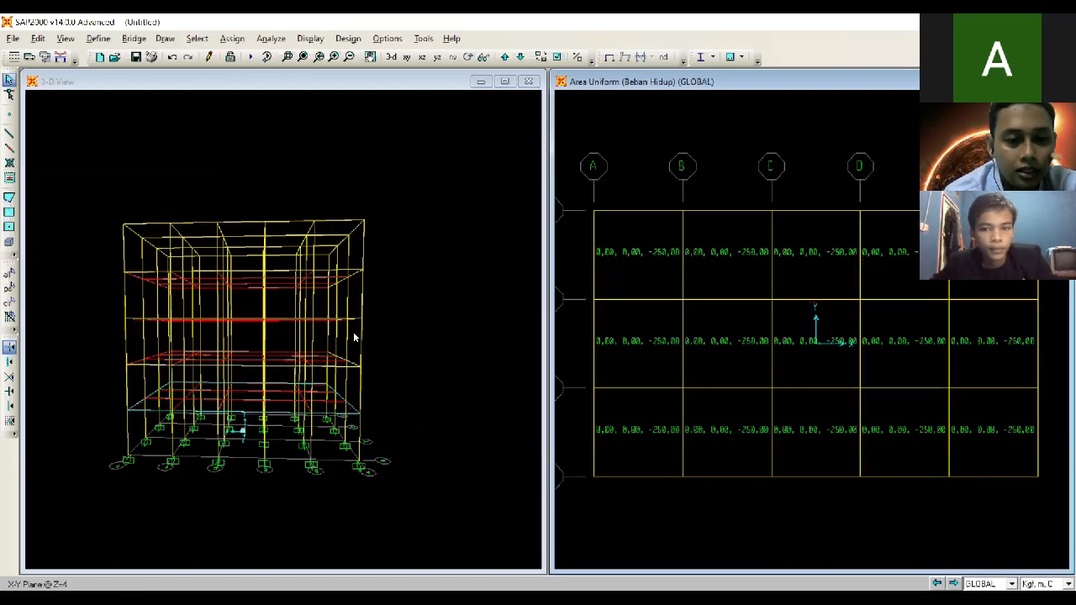
Step: Rotate the 3-D view to examine the slabs on all storeys
click(431, 296)
click(468, 57)
drag(432, 326, 442, 362)
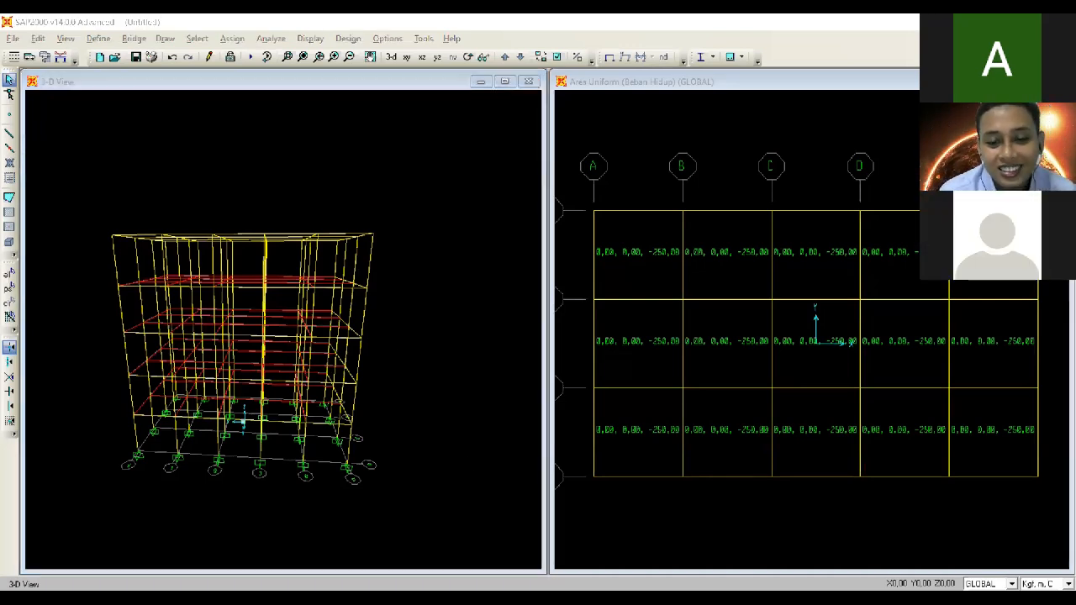
click(337, 314)
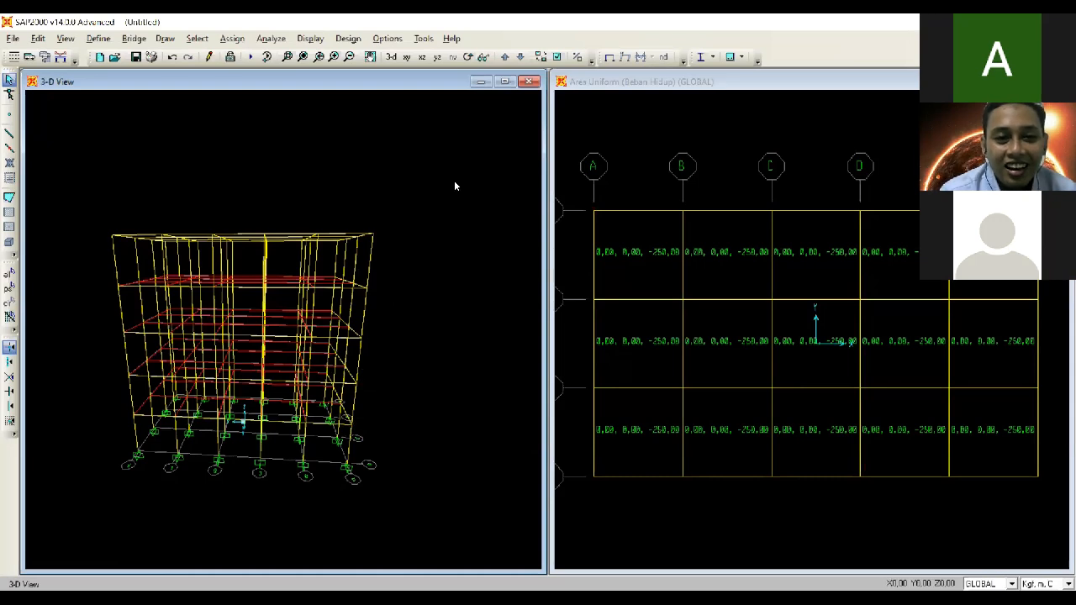
drag(1059, 519, 579, 152)
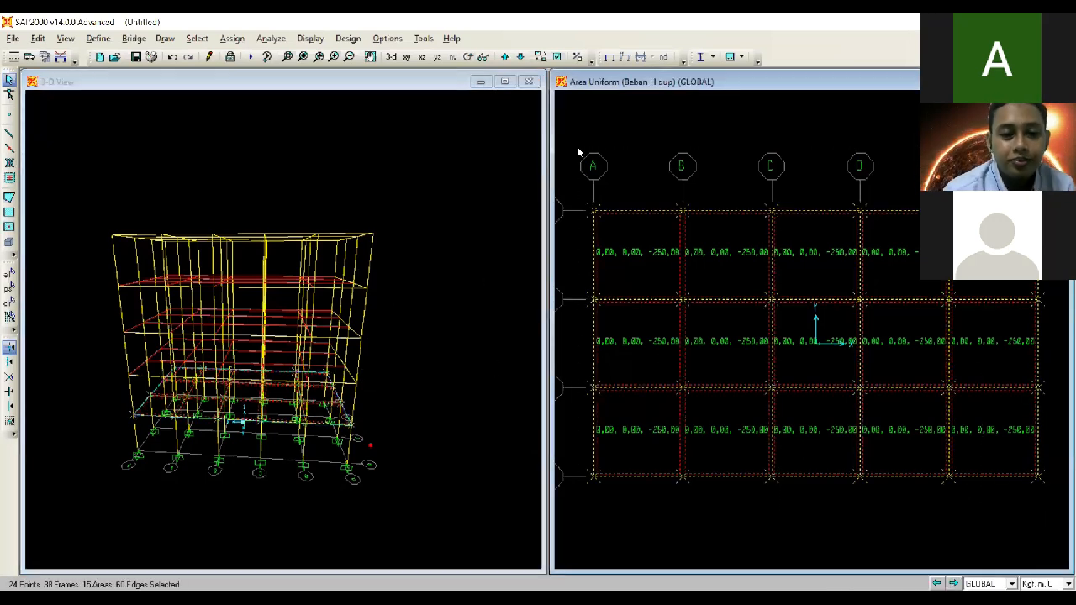
click(507, 152)
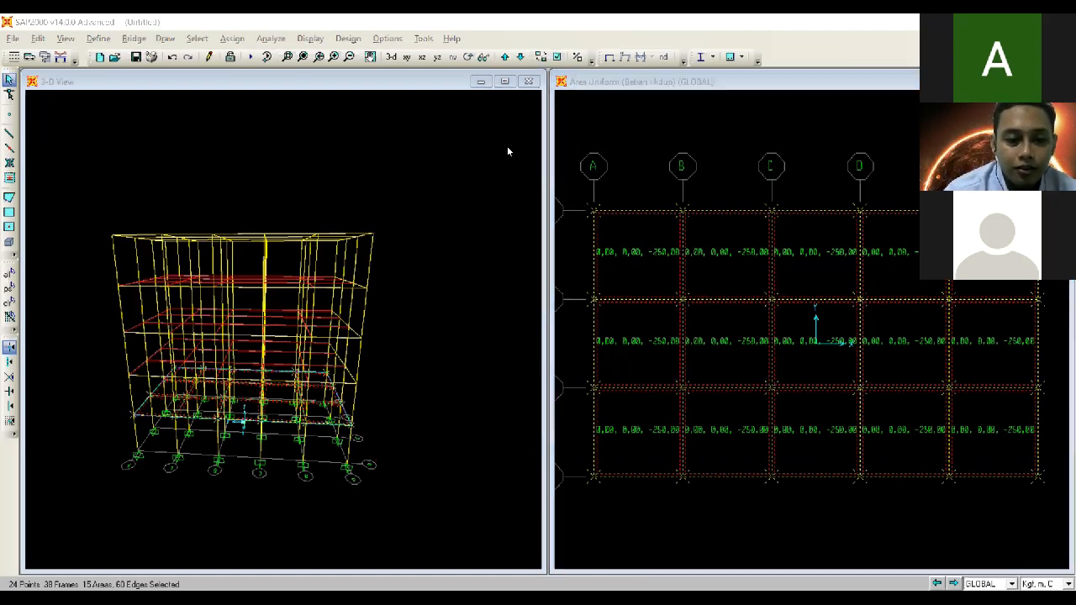
mouse_move(510, 367)
mouse_down()
mouse_move(587, 335)
mouse_move(582, 367)
mouse_up()
drag(348, 418, 385, 433)
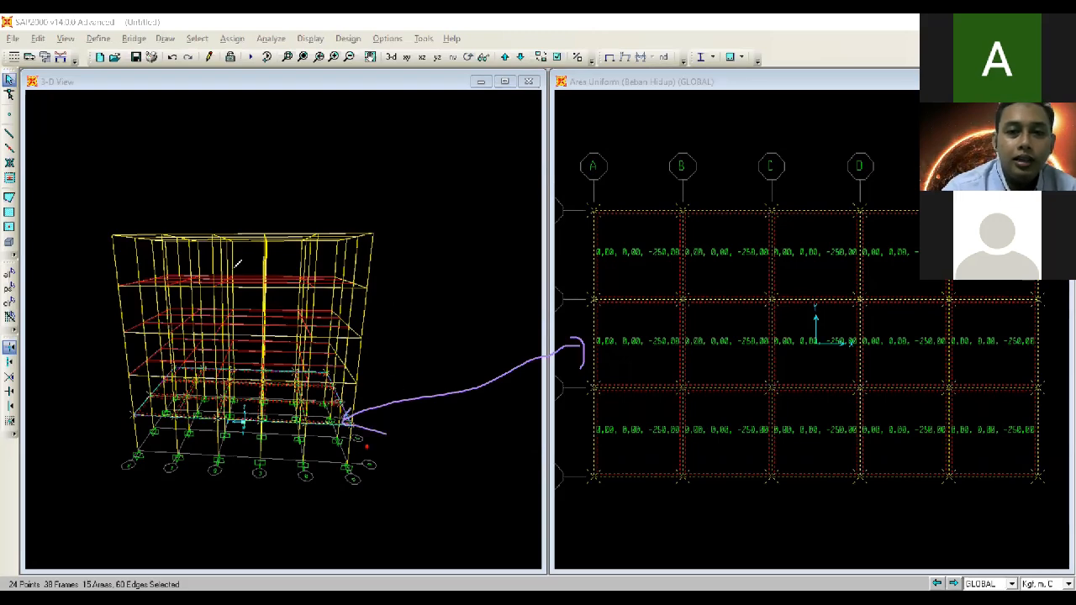
click(38, 39)
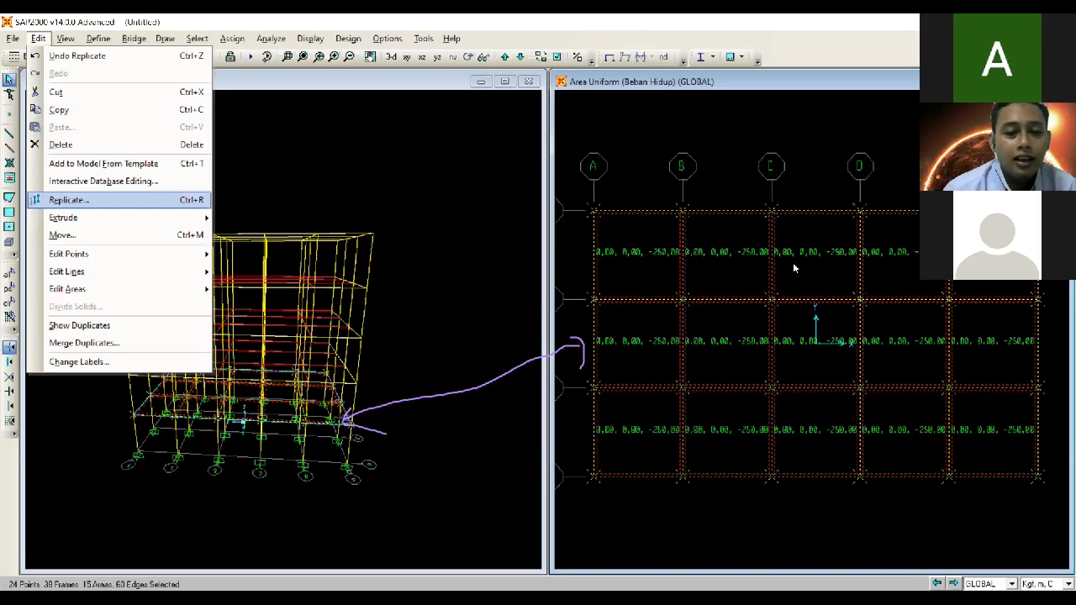
key(Return)
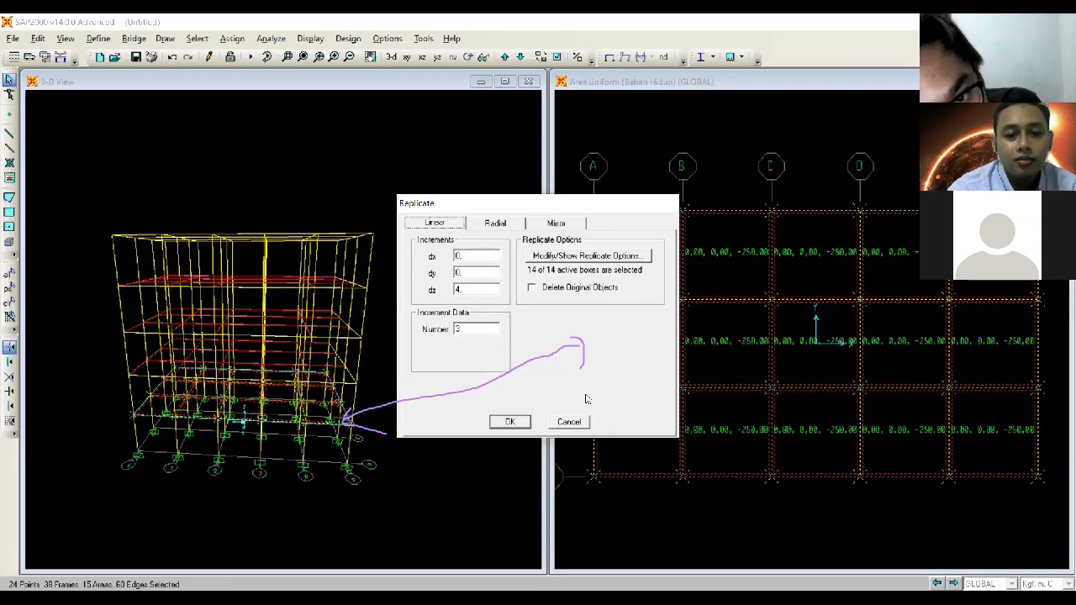
click(571, 426)
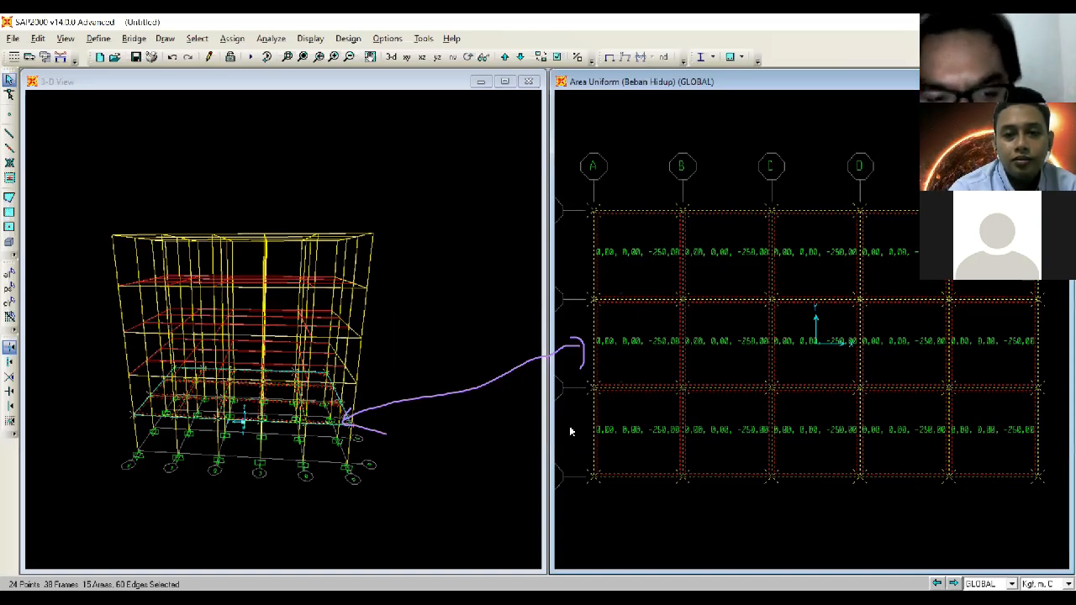
click(710, 164)
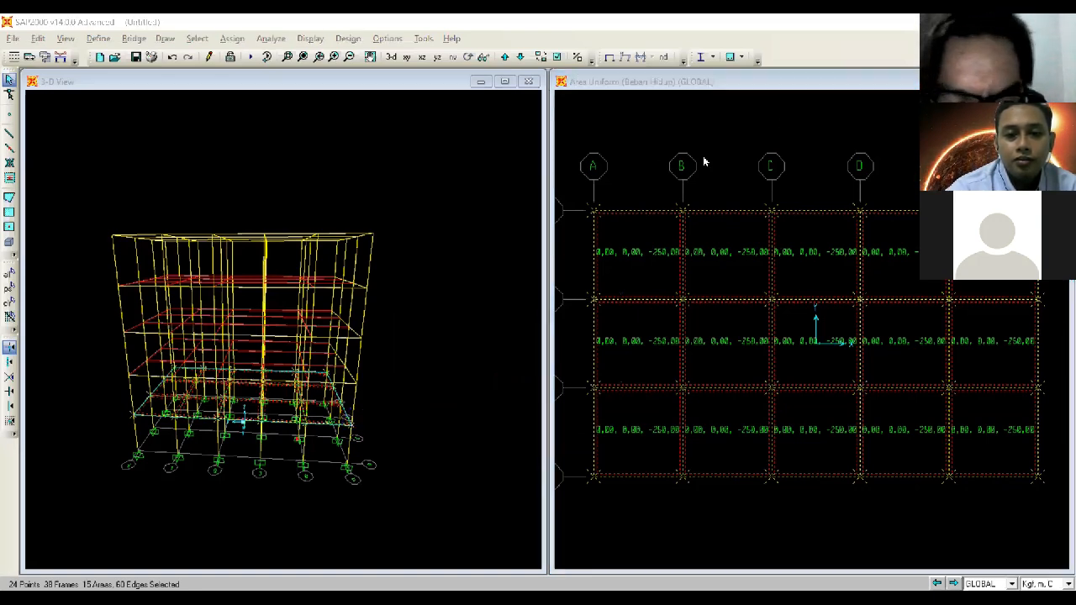
click(705, 162)
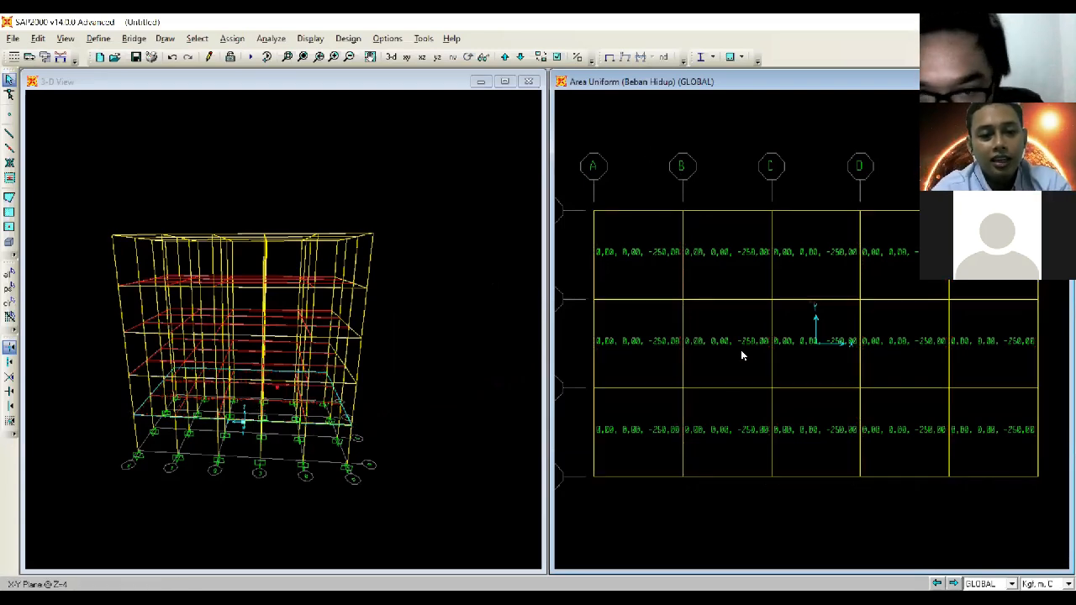
Step: Draw Plat 12 cm slab areas in all bays of the roof plan at Z=20 with Quick Draw Area
click(505, 56)
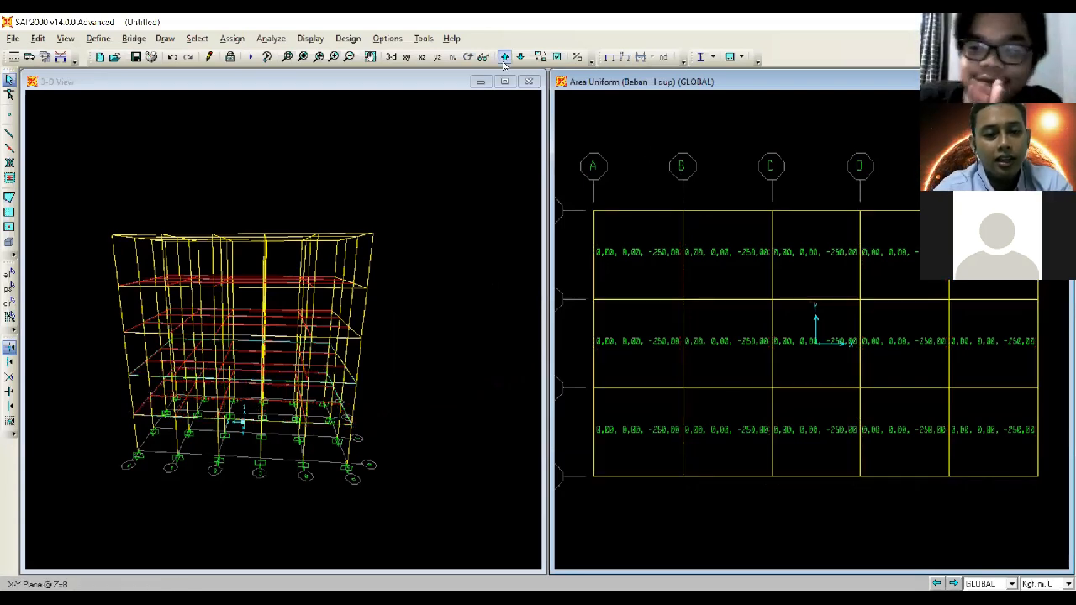
click(504, 56)
click(504, 57)
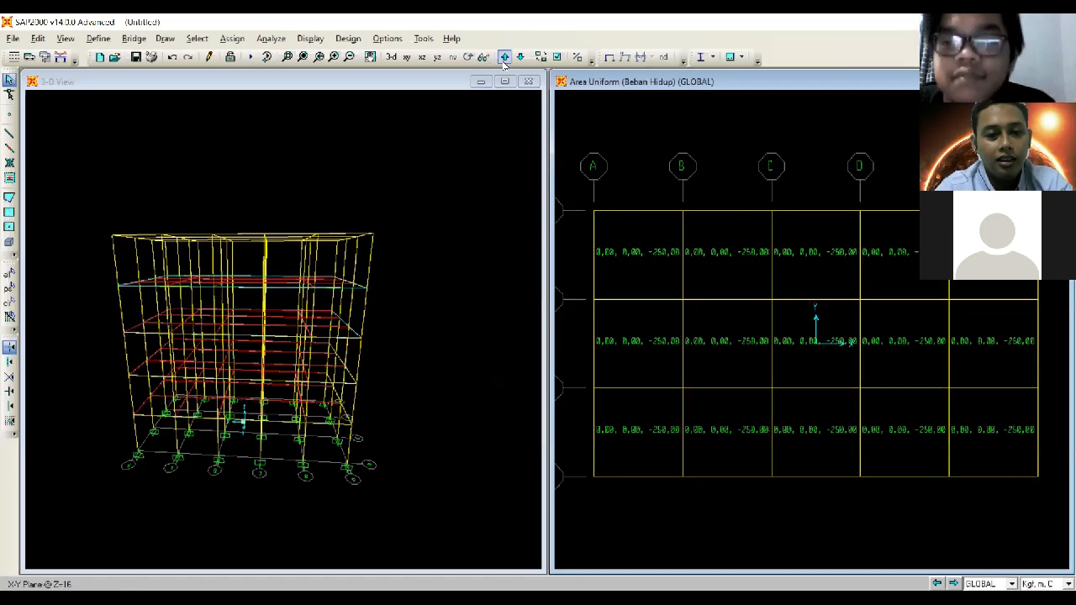
click(504, 56)
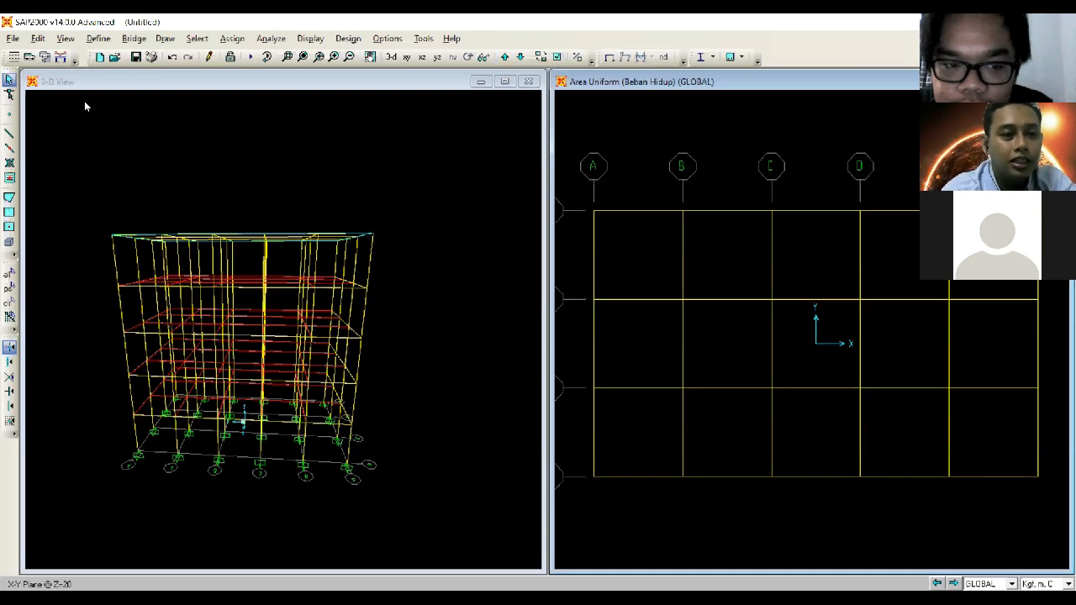
click(9, 227)
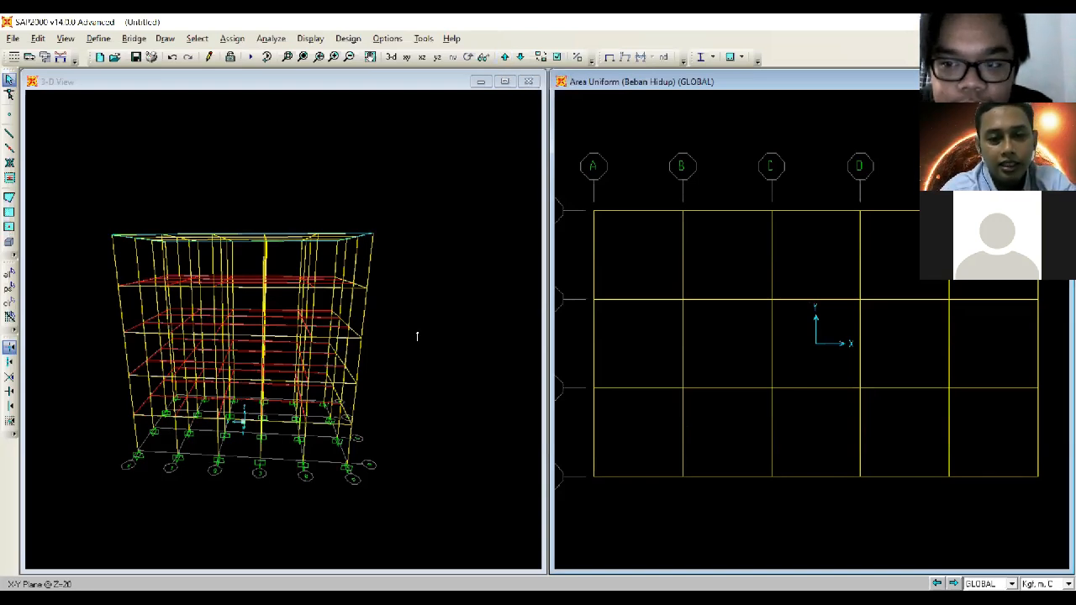
click(634, 272)
click(666, 271)
click(725, 276)
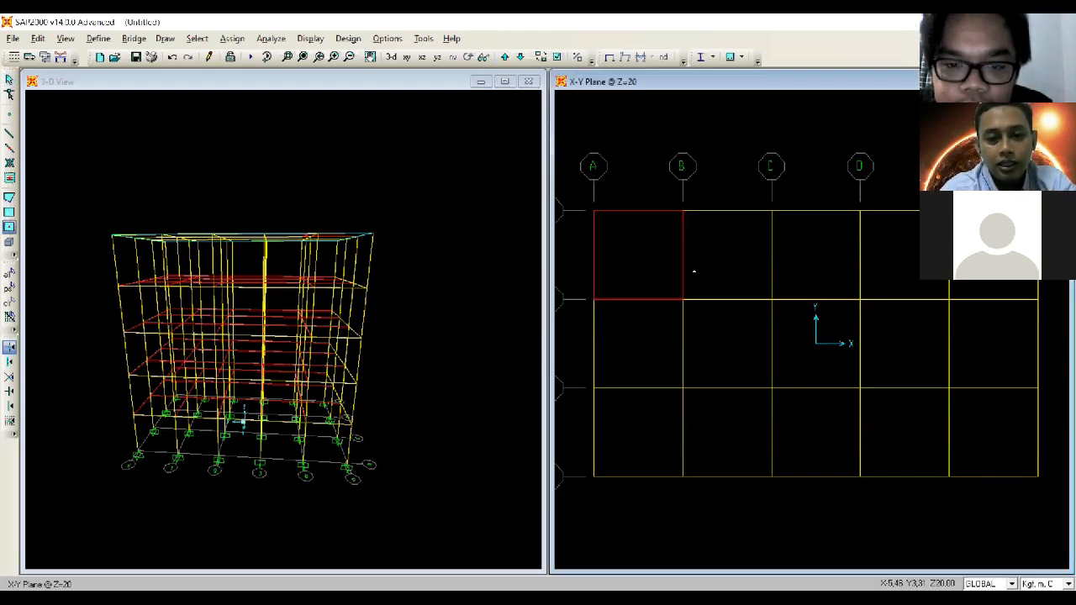
click(782, 281)
click(900, 277)
click(992, 290)
click(987, 339)
click(954, 433)
click(907, 433)
click(904, 354)
click(821, 353)
click(812, 425)
click(755, 413)
click(639, 345)
click(630, 431)
key(Escape)
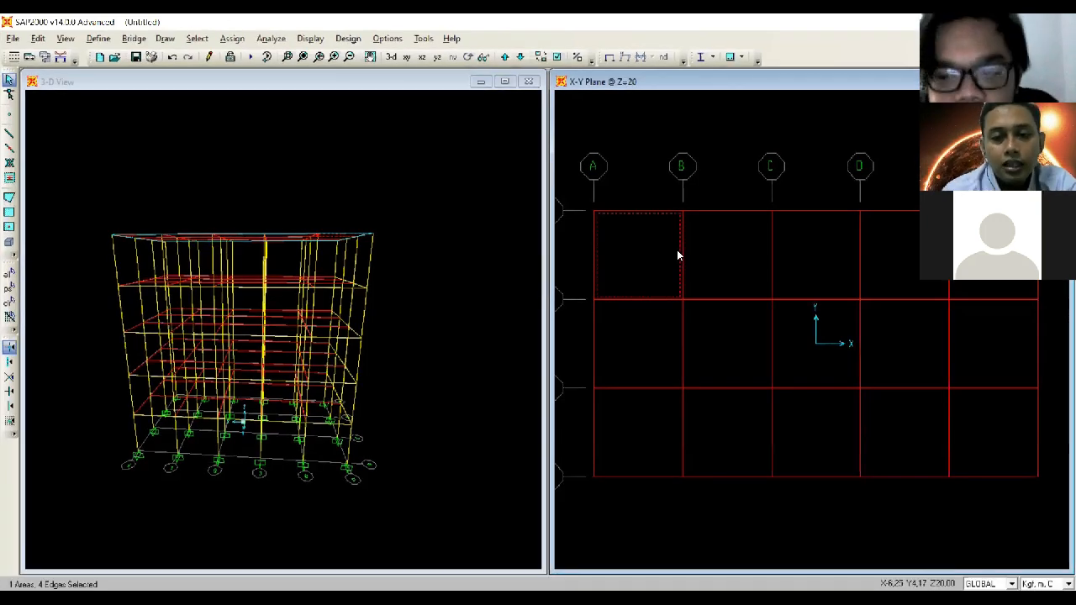
Step: Select all 15 slab areas on the Z=20 roof plan
click(703, 255)
click(846, 268)
click(907, 267)
click(980, 271)
click(976, 348)
click(875, 365)
click(808, 370)
click(726, 372)
click(630, 367)
click(648, 433)
click(718, 437)
click(816, 436)
click(922, 438)
click(992, 433)
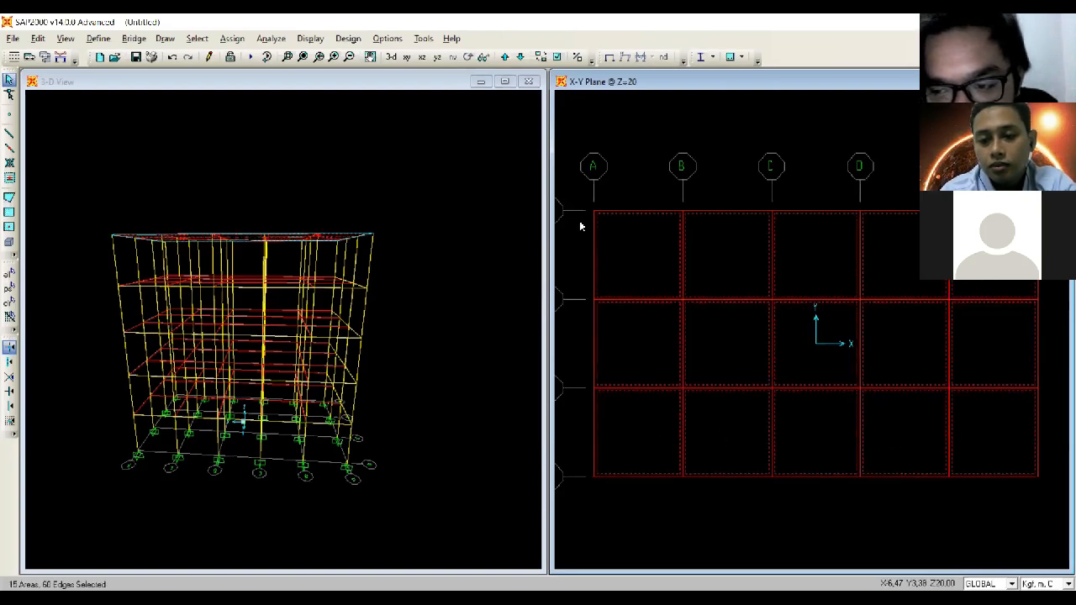
Step: Assign a 120 kgf/m² uniform gravity load under Beban Hidup to the selected roof slabs, adding to existing loads
click(232, 39)
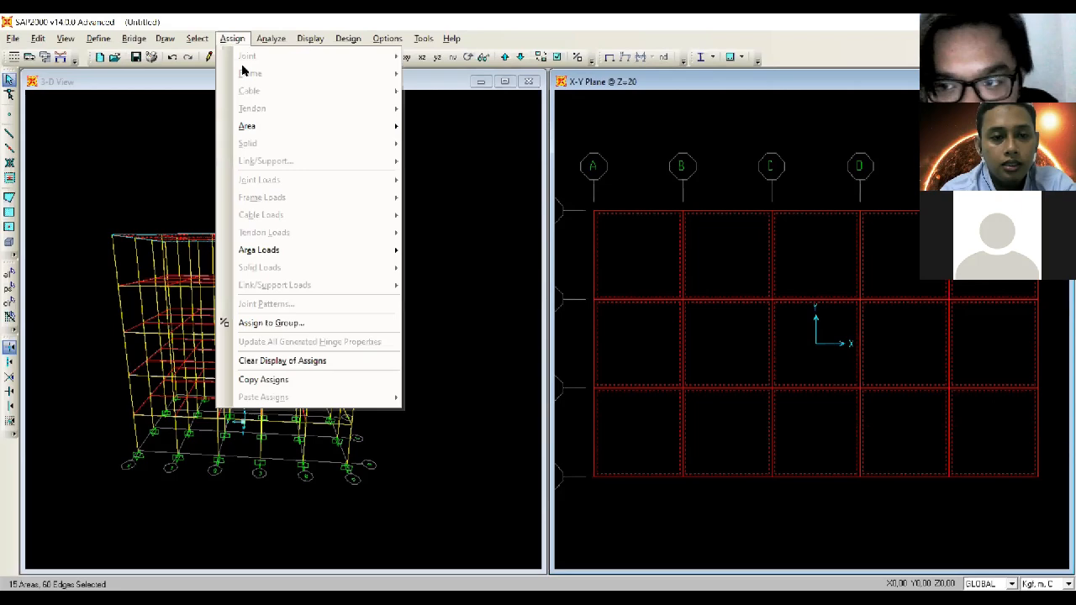
click(458, 269)
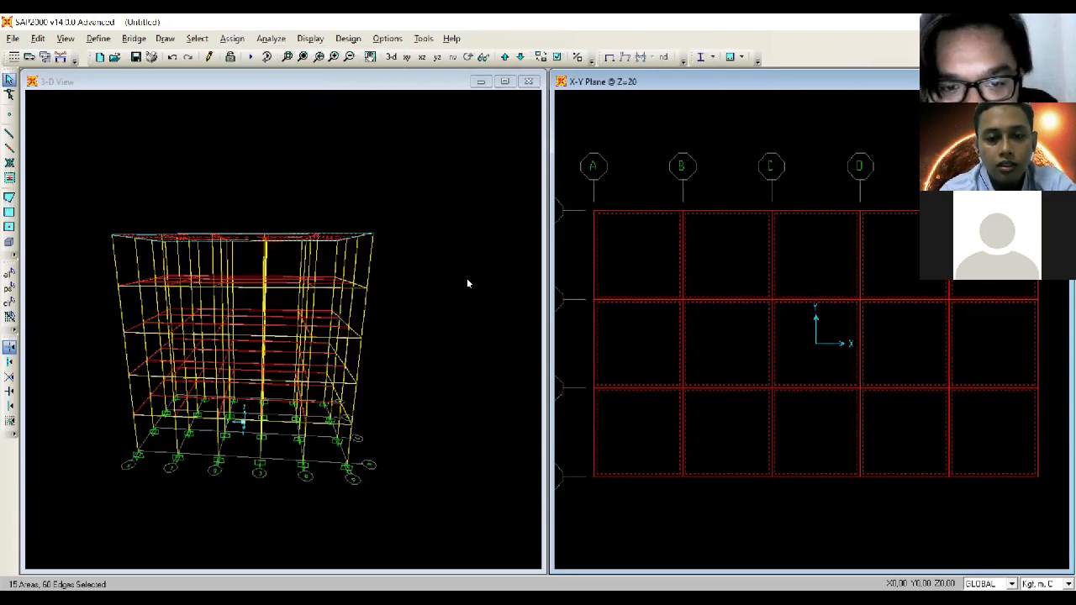
double_click(511, 316)
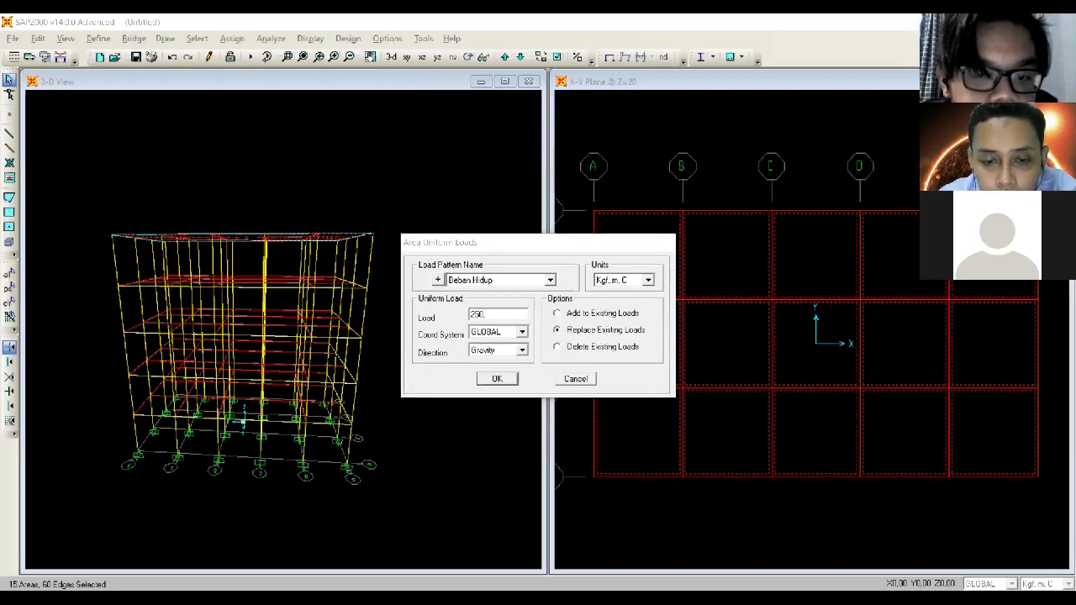
click(468, 445)
text(120)
click(613, 317)
click(498, 380)
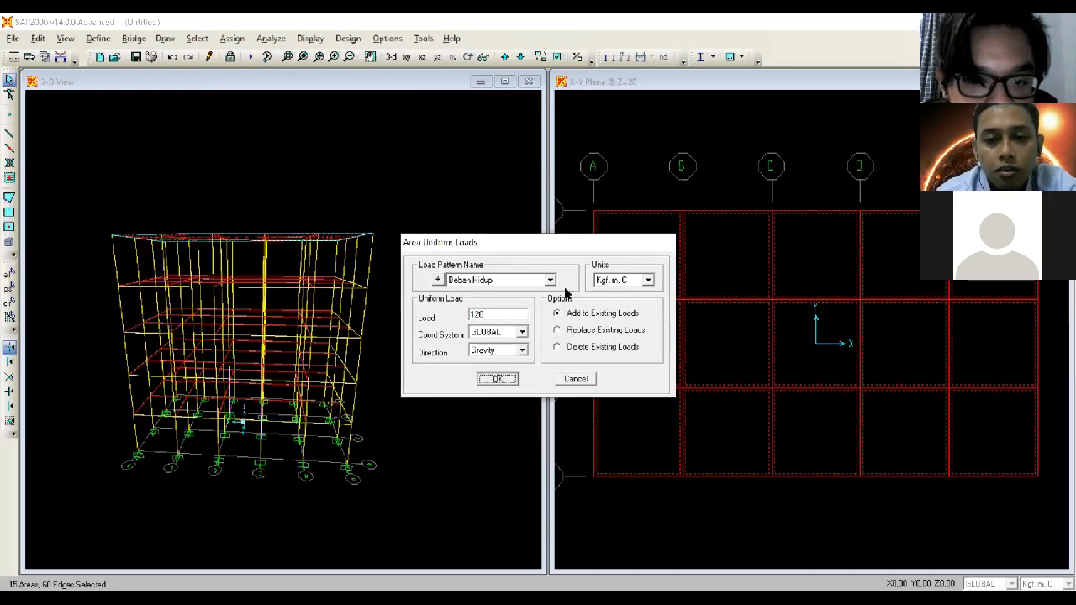
Step: Reselect all 15 roof slab areas at Z=20 for another load assignment
click(666, 272)
click(730, 277)
click(799, 282)
click(892, 277)
click(980, 293)
click(988, 353)
click(984, 427)
click(904, 433)
click(897, 362)
click(839, 354)
click(807, 433)
click(763, 433)
click(734, 356)
click(647, 353)
click(634, 437)
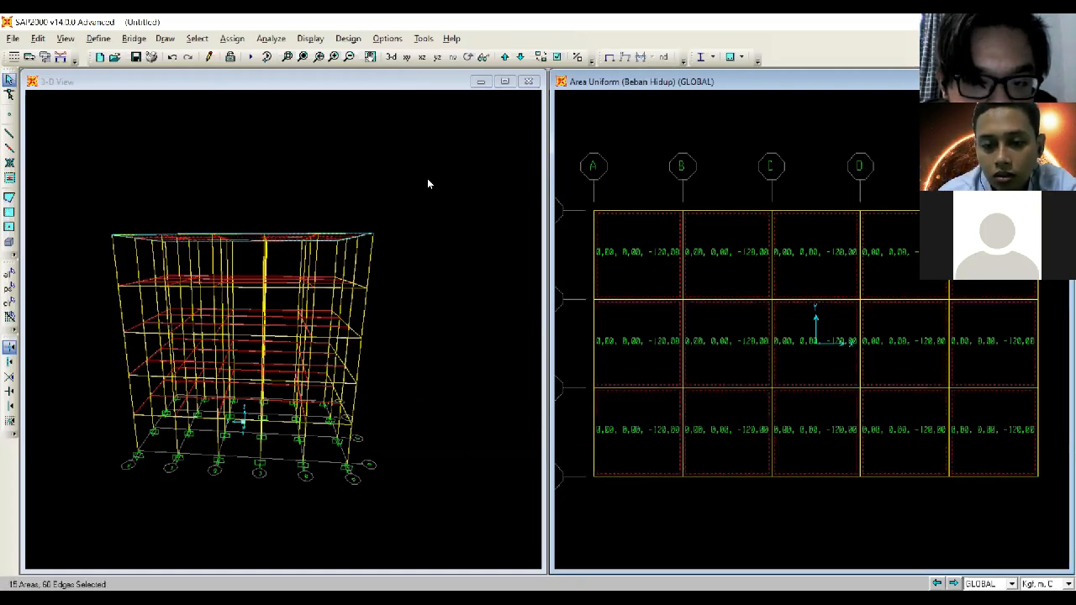
Step: Assign a 100 kgf/m² uniform gravity load under DEAD to the selected roof slabs, adding to existing loads
click(233, 39)
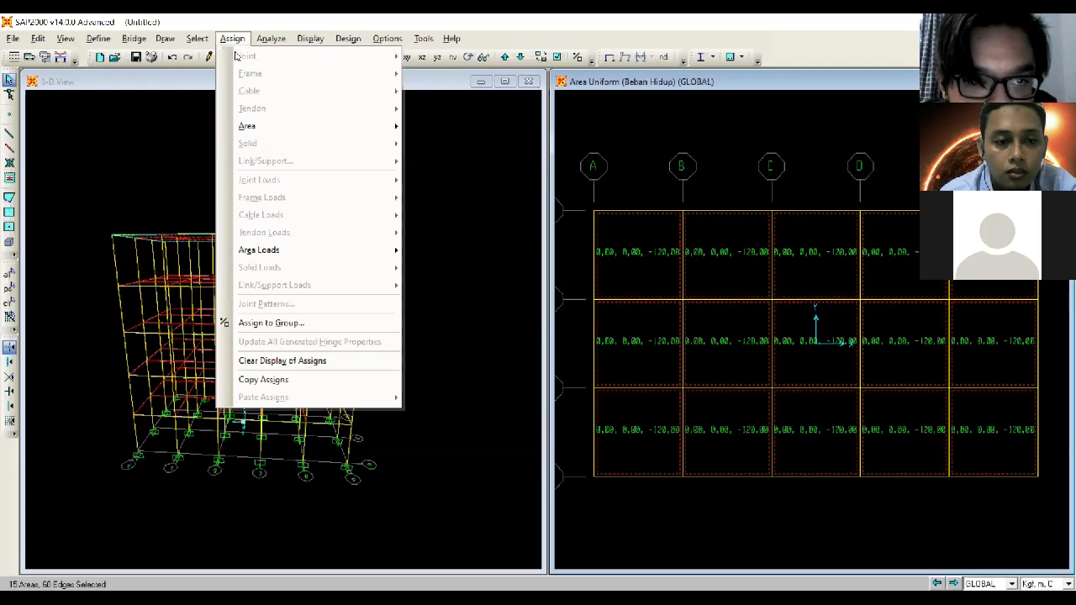
mouse_move(353, 252)
click(439, 270)
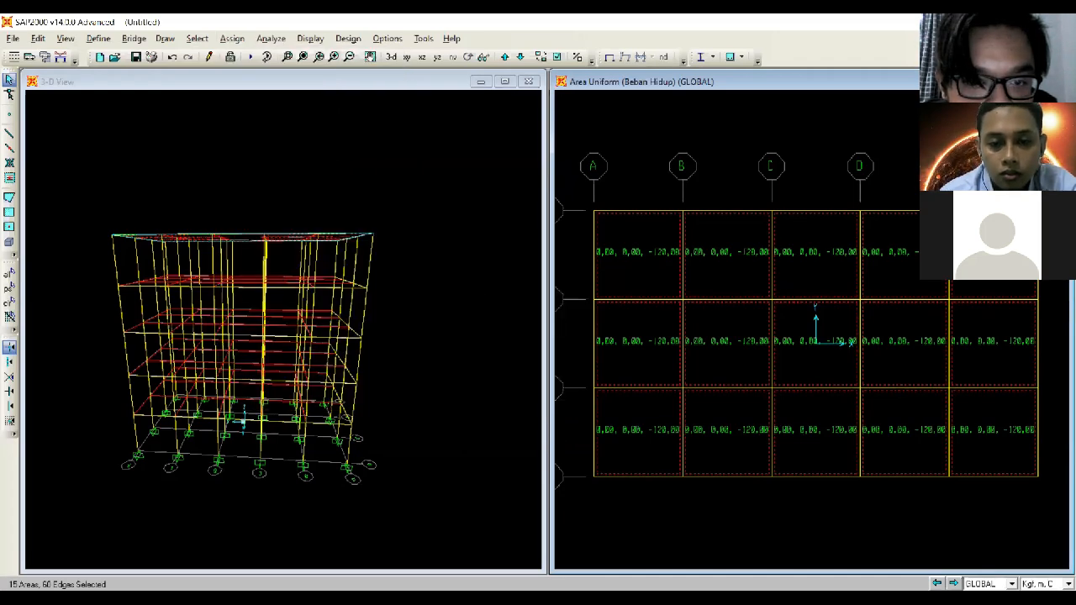
click(516, 281)
click(513, 293)
double_click(503, 314)
text(100)
click(617, 313)
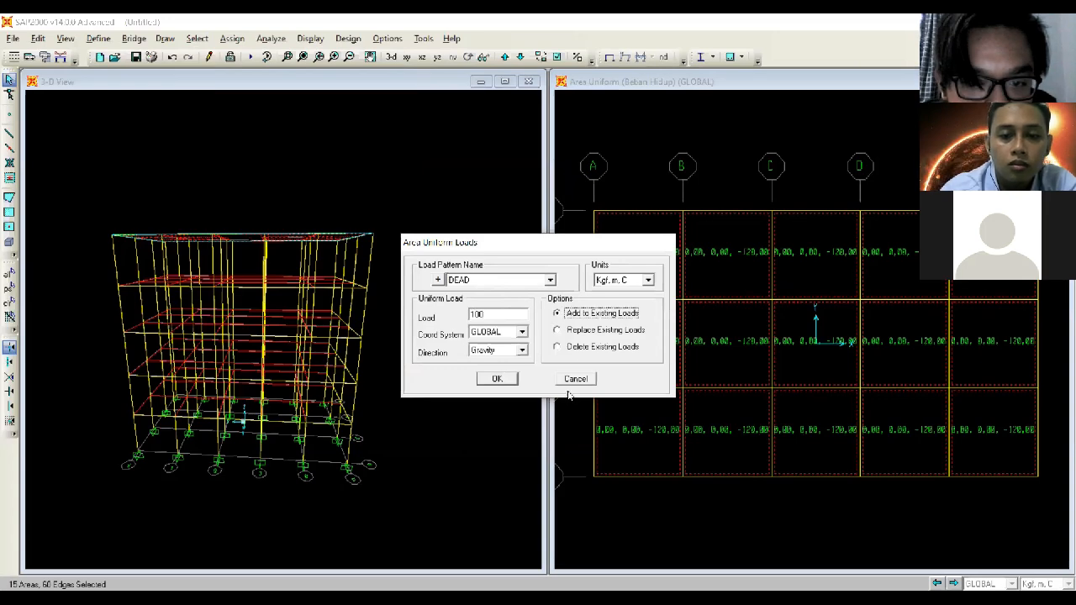
click(497, 378)
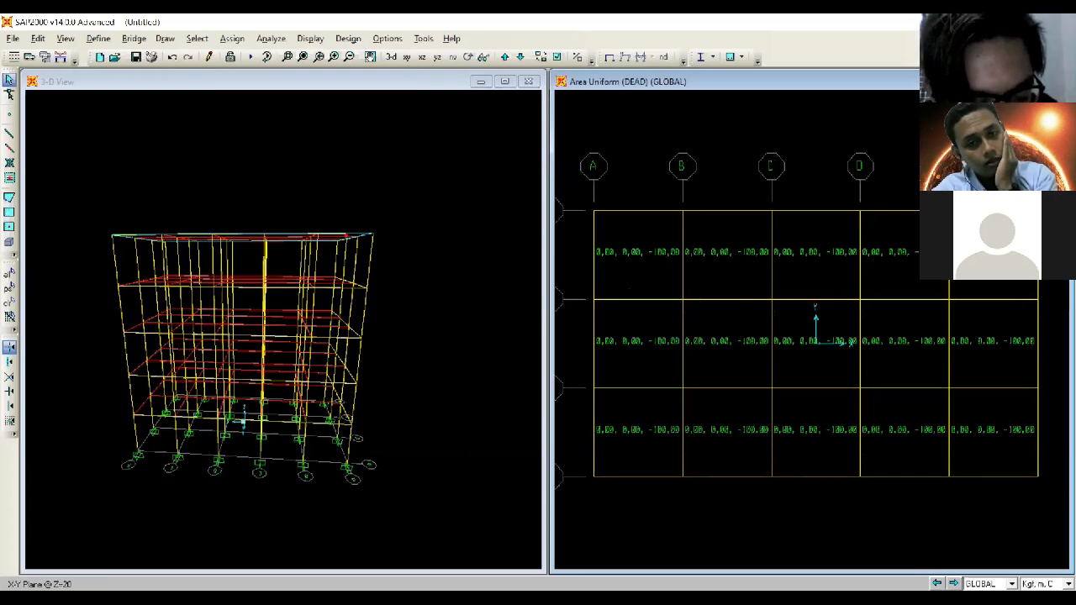
Step: Inspect the loads assigned to the roof slab area between grids A and B at Z=20
right_click(636, 273)
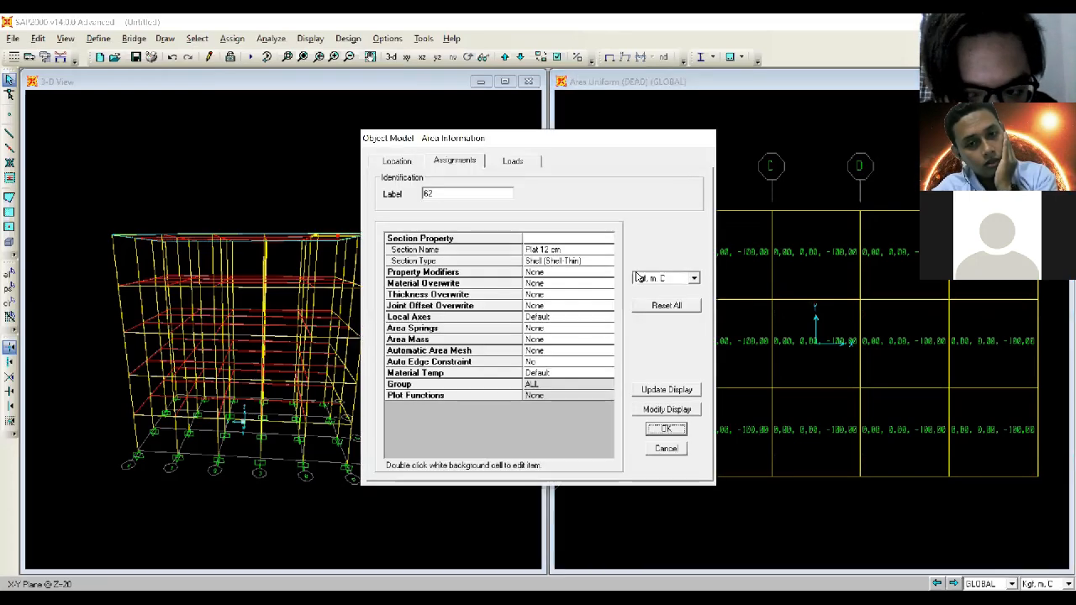
click(513, 161)
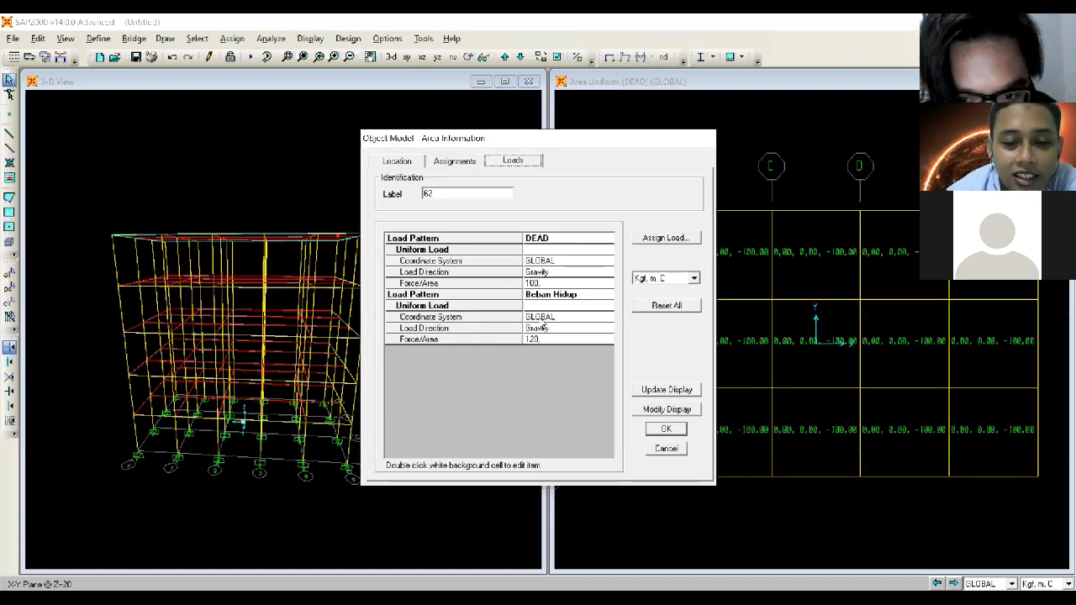
click(500, 590)
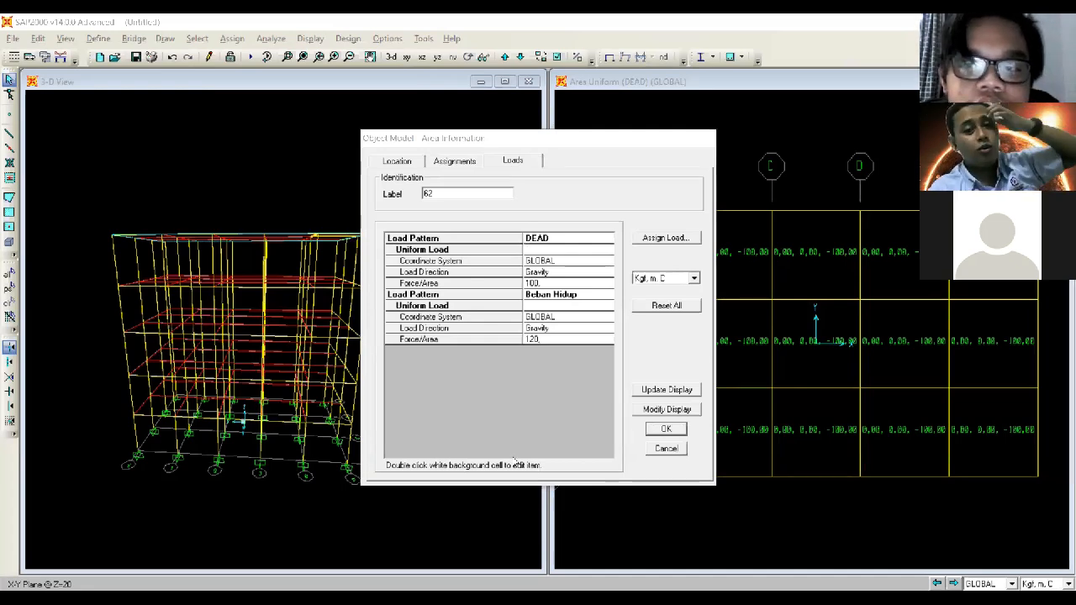
click(666, 429)
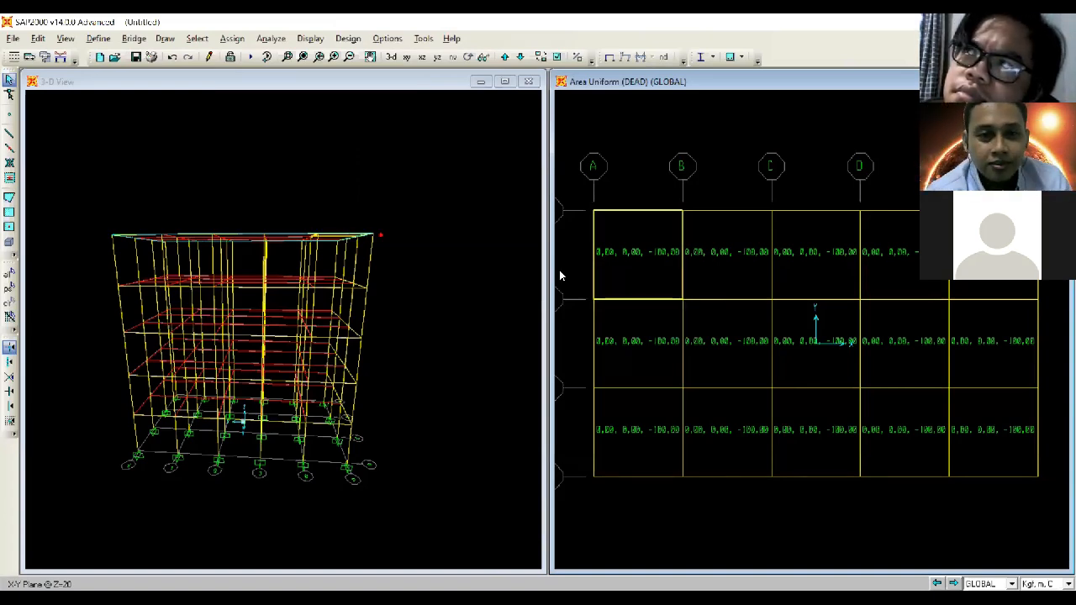
Step: Show the X-Z elevation at Y=6 and start Quick Draw Area with the 25 cm section
click(422, 57)
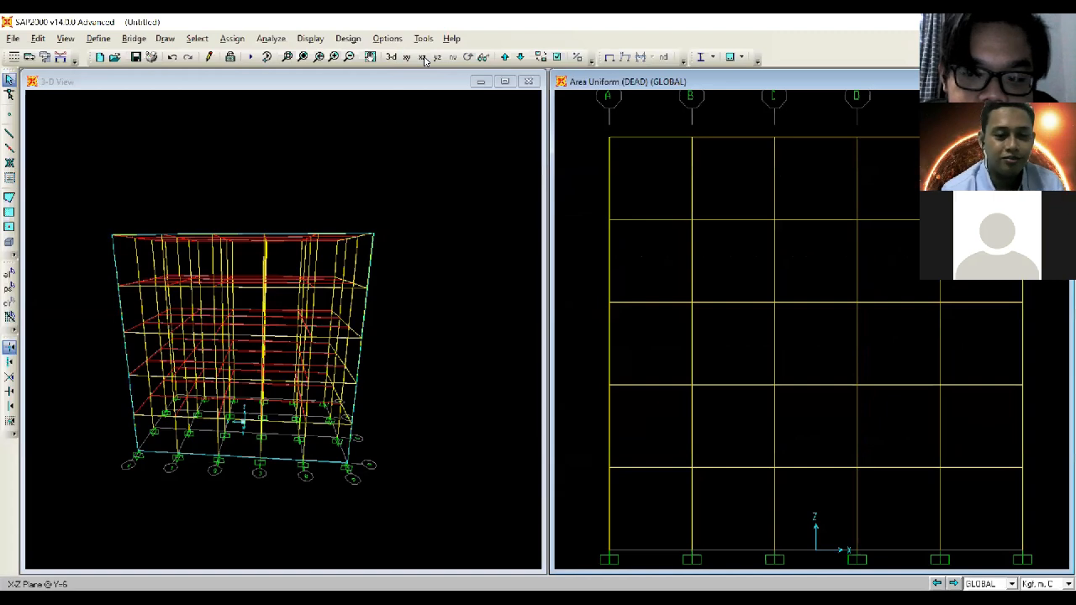
click(588, 467)
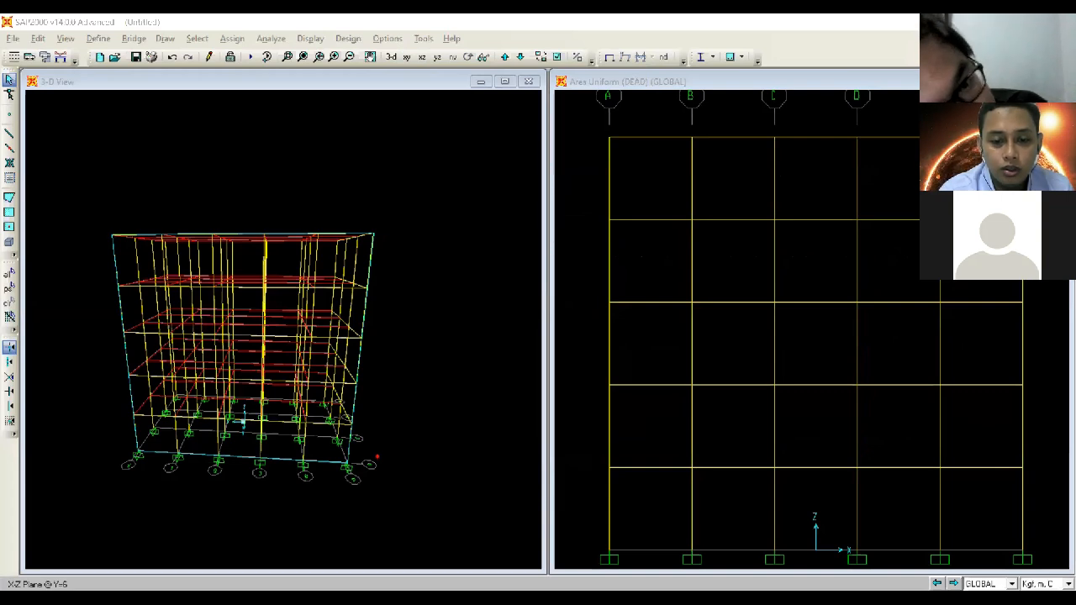
click(9, 227)
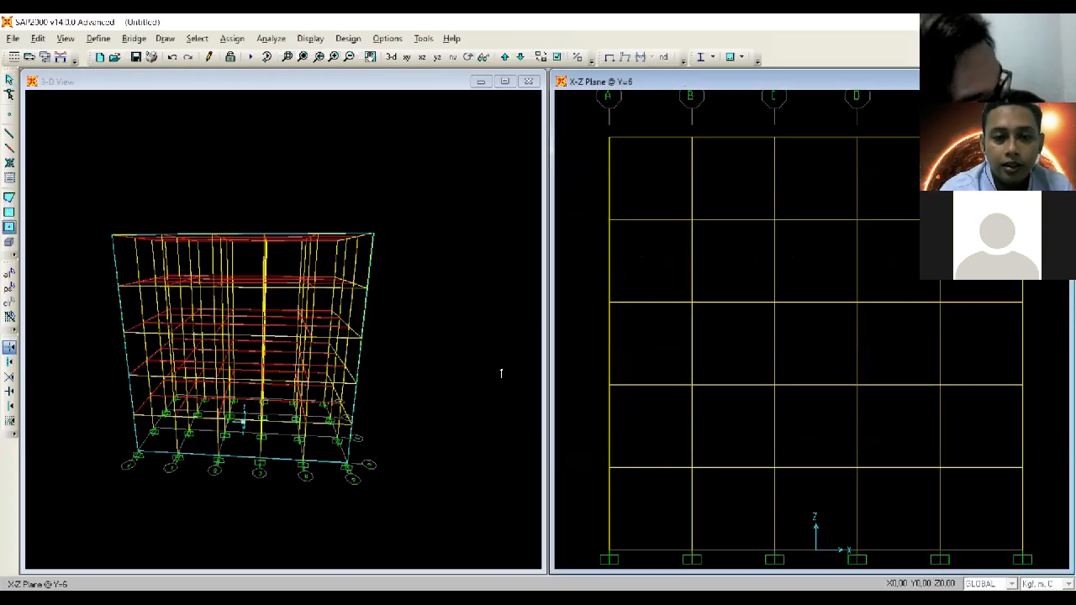
click(573, 291)
click(626, 293)
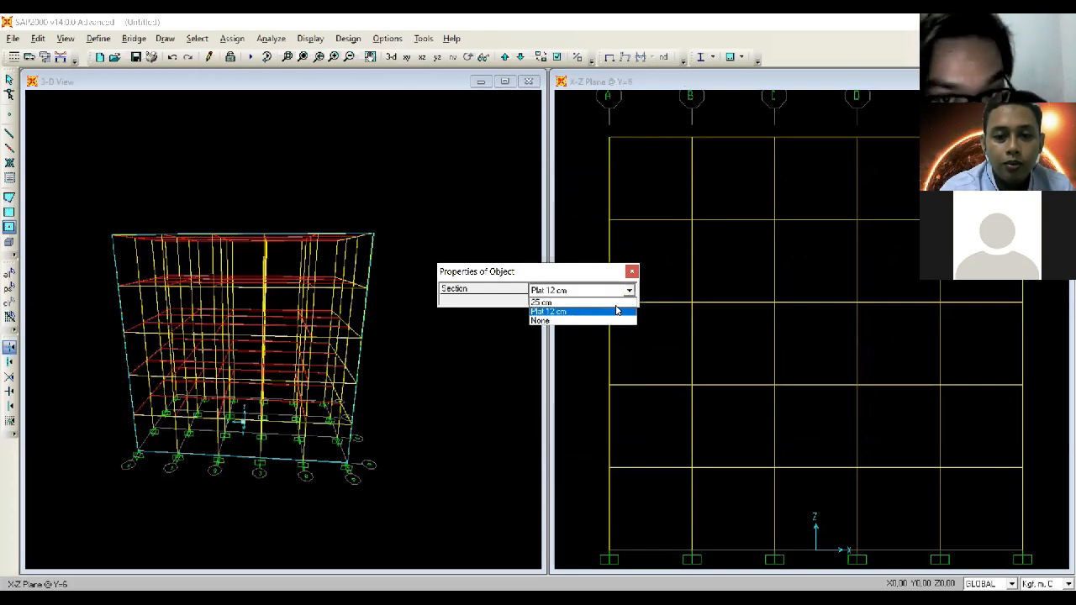
click(618, 302)
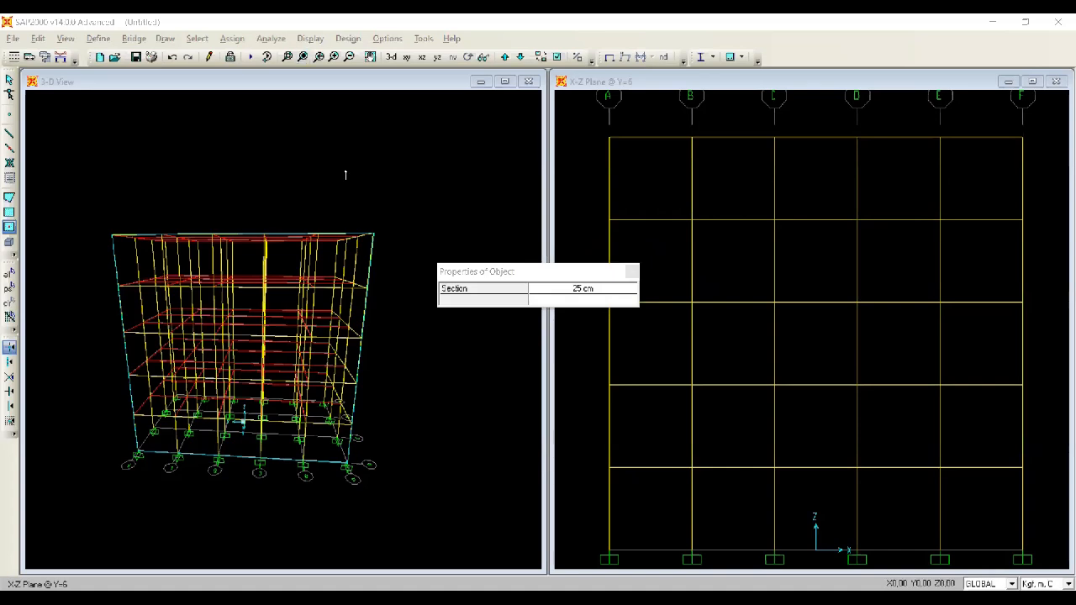
Step: Orbit the 3-D view to look down on the building and examine the outer bays along its long sides
click(469, 56)
drag(328, 222, 295, 261)
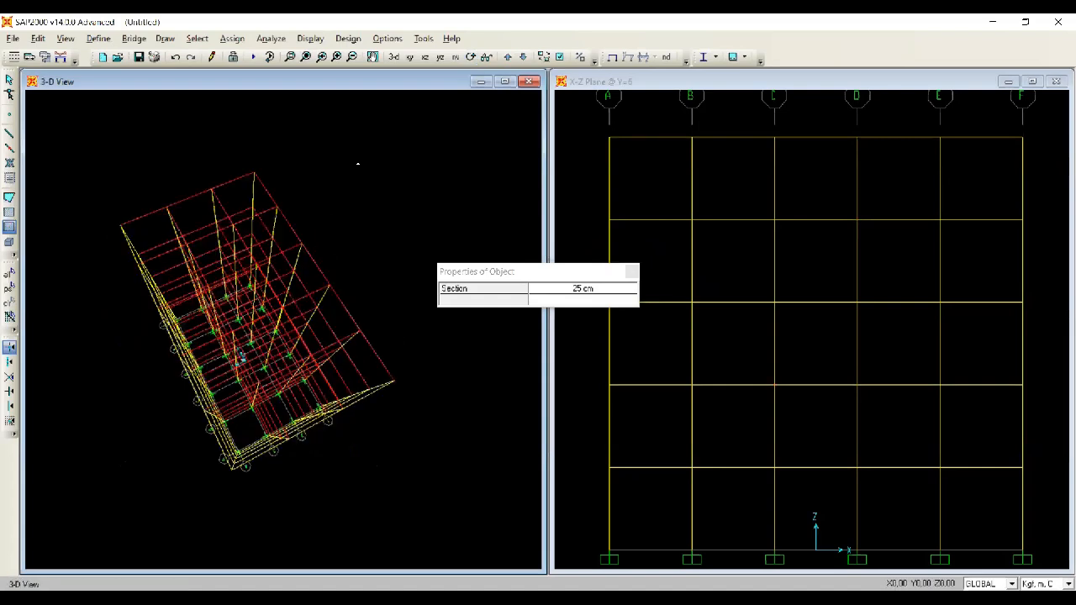
click(469, 56)
drag(354, 227, 359, 253)
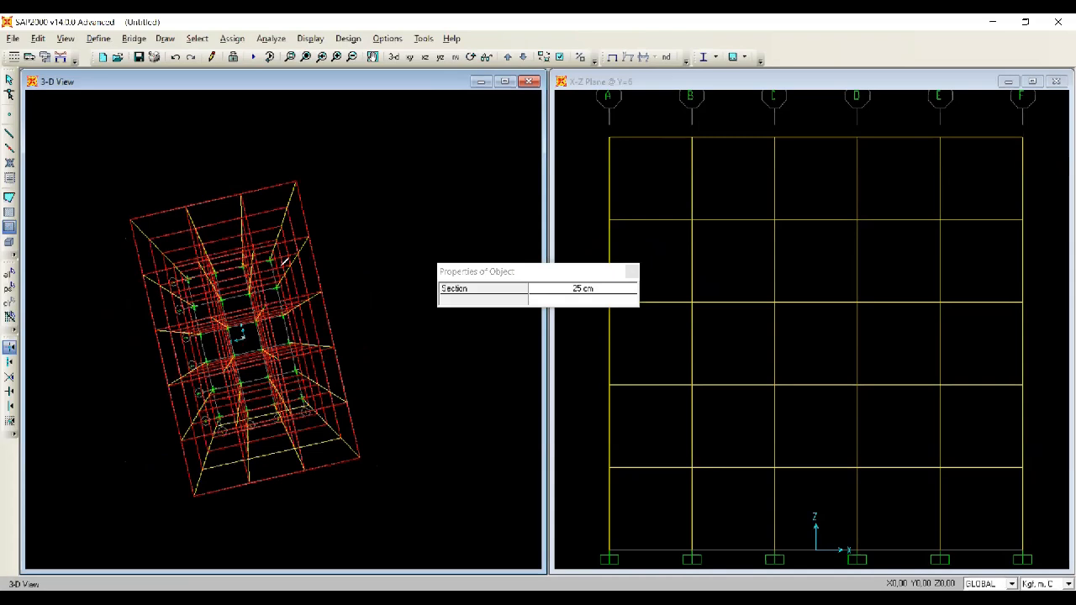
click(332, 366)
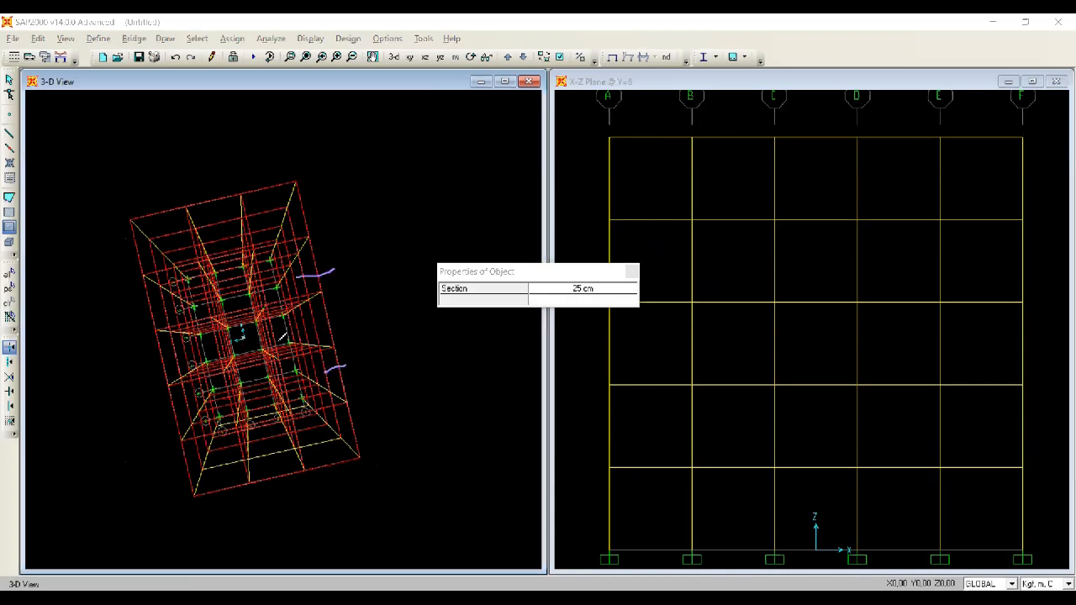
click(164, 309)
click(155, 402)
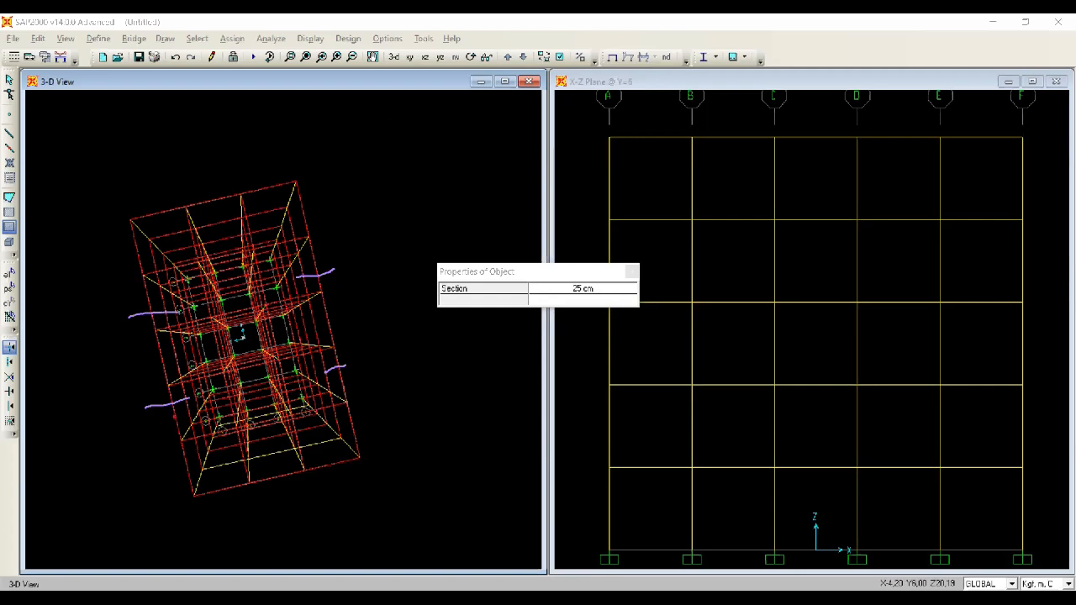
Step: Fill the bay between grids B and C on all five storeys of the Y=6 elevation with 25 cm areas
click(681, 160)
click(353, 56)
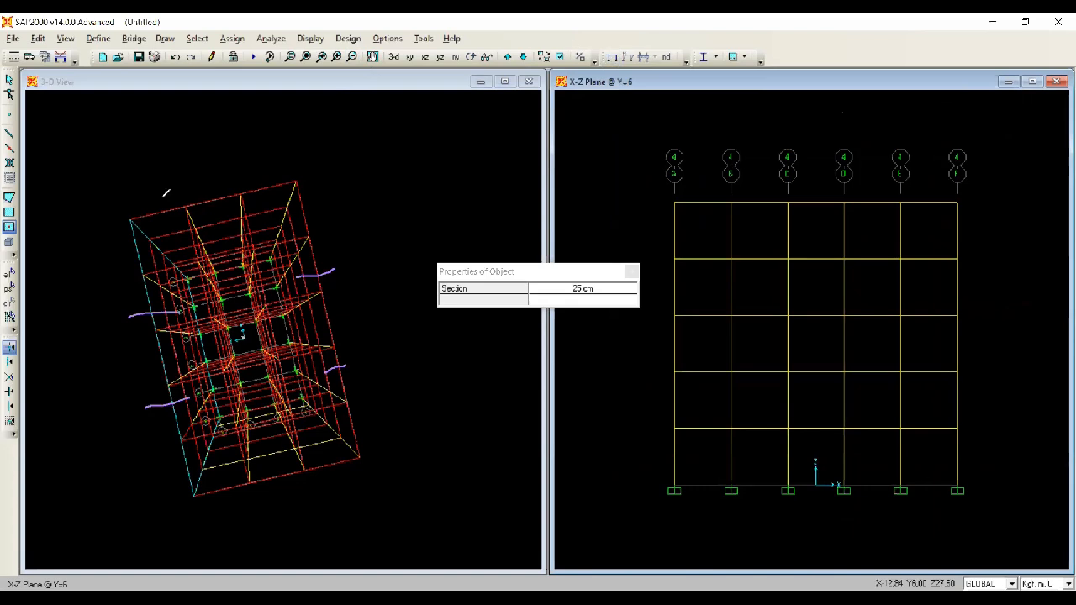
drag(133, 227, 654, 210)
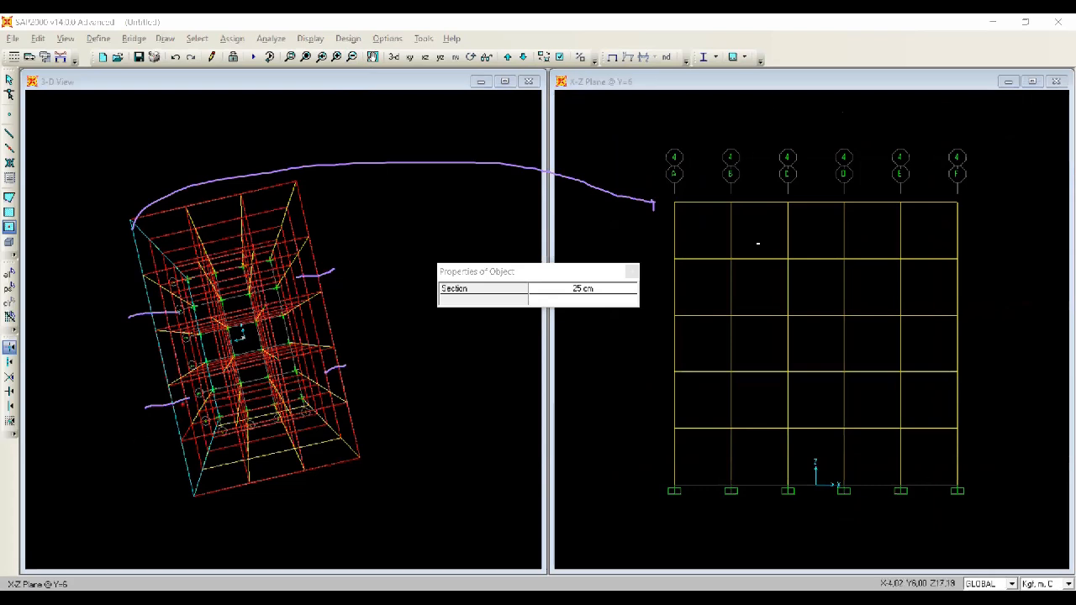
click(757, 244)
click(776, 290)
click(774, 356)
click(776, 416)
click(773, 447)
Step: Fill the bay between grids D and E on all five storeys of the Y=6 elevation with 25 cm areas
click(889, 240)
click(883, 288)
click(883, 349)
click(882, 393)
click(880, 451)
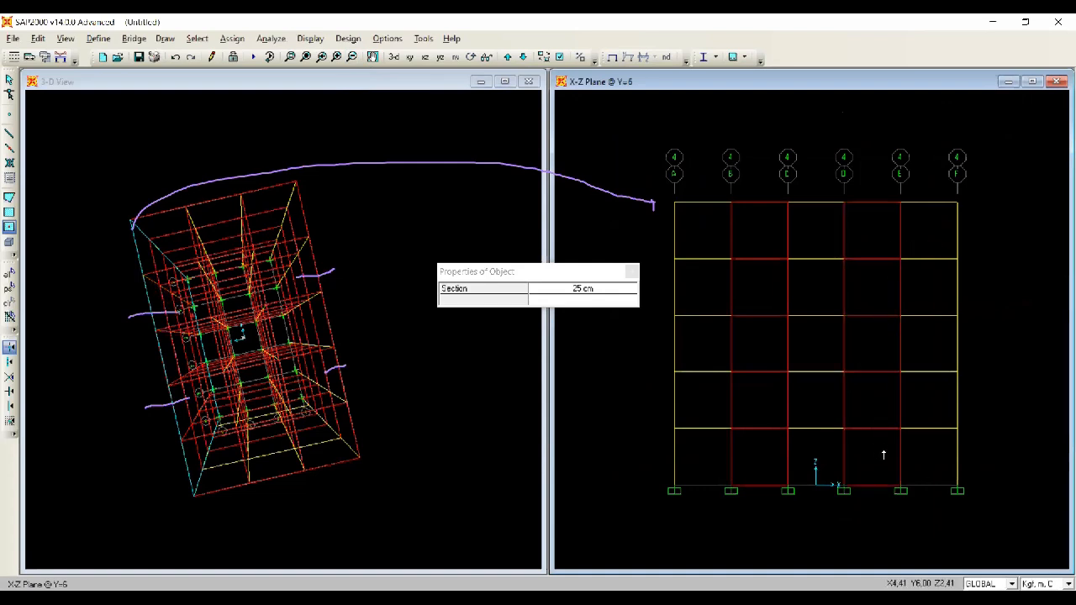
click(633, 277)
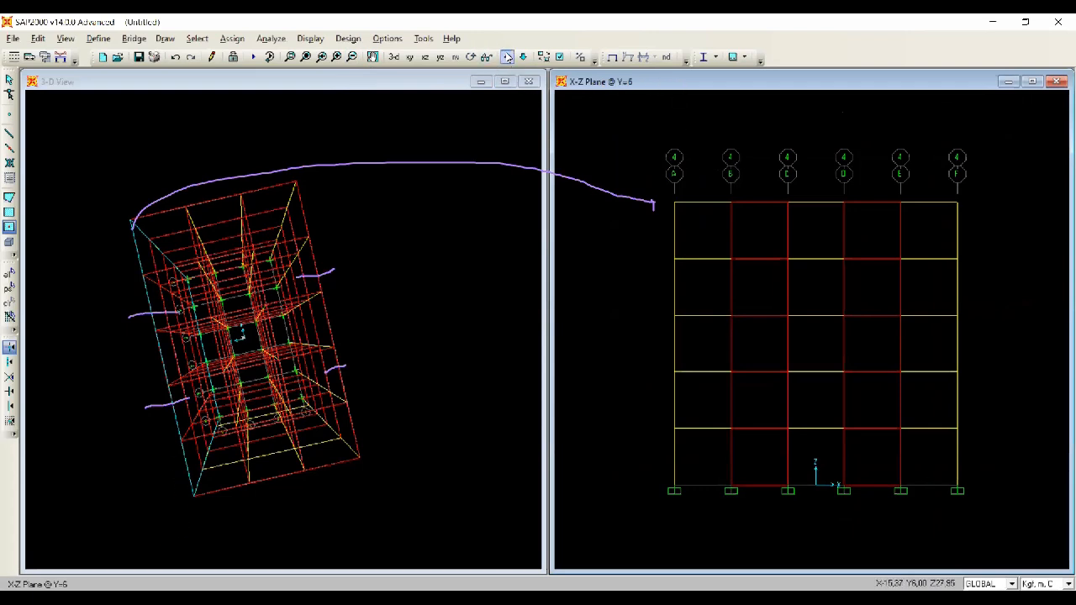
Step: Switch the elevation view to the X-Z plane at Y=-6 for drawing the opposite side's 25 cm areas
click(508, 57)
click(508, 57)
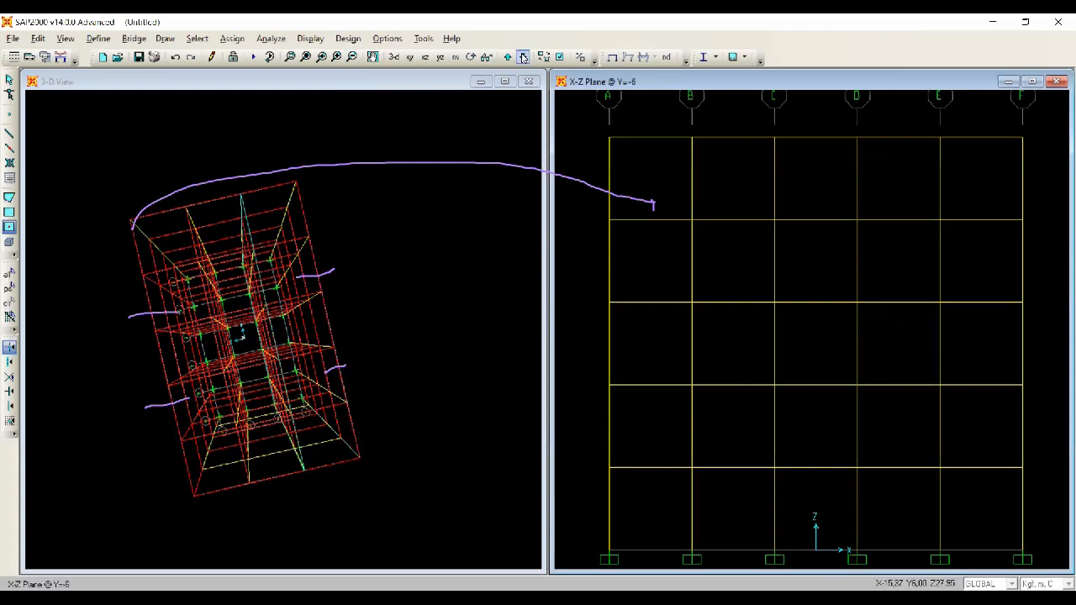
click(353, 57)
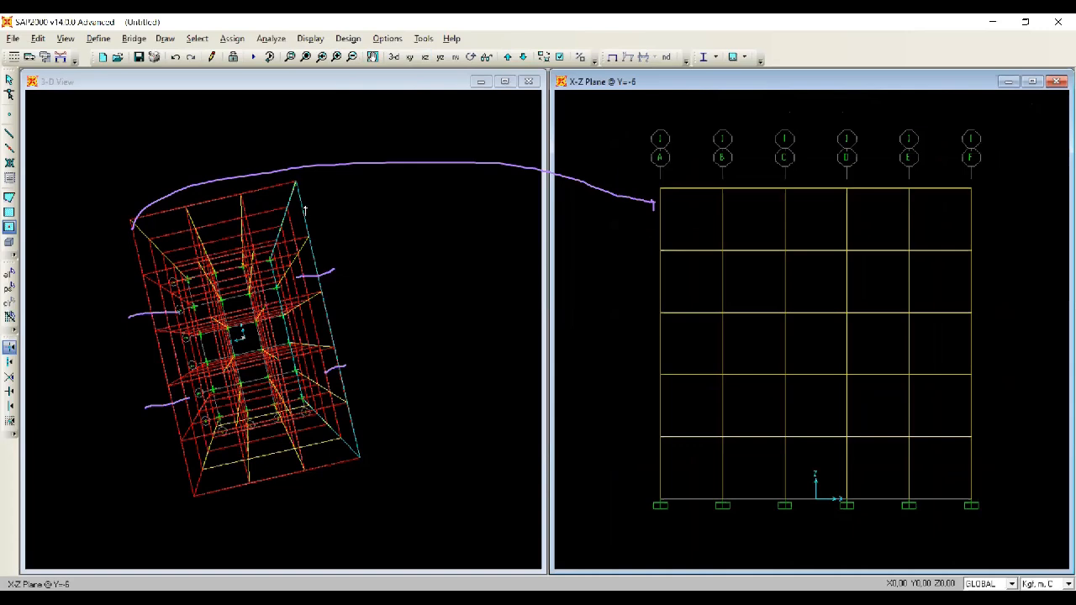
click(670, 43)
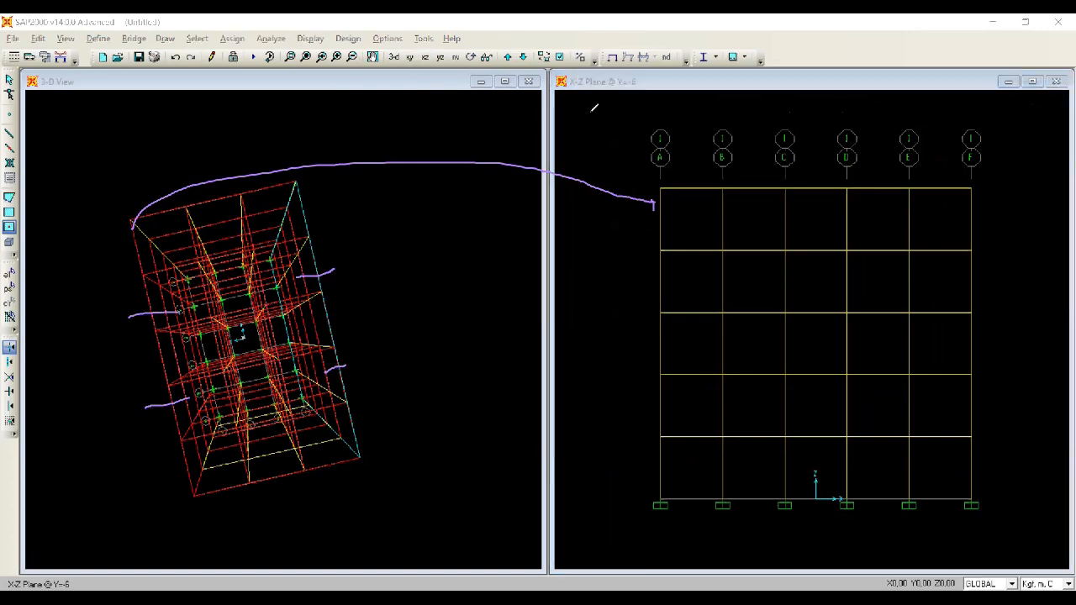
mouse_move(307, 224)
mouse_down()
mouse_move(547, 234)
mouse_move(715, 141)
mouse_move(730, 166)
mouse_up()
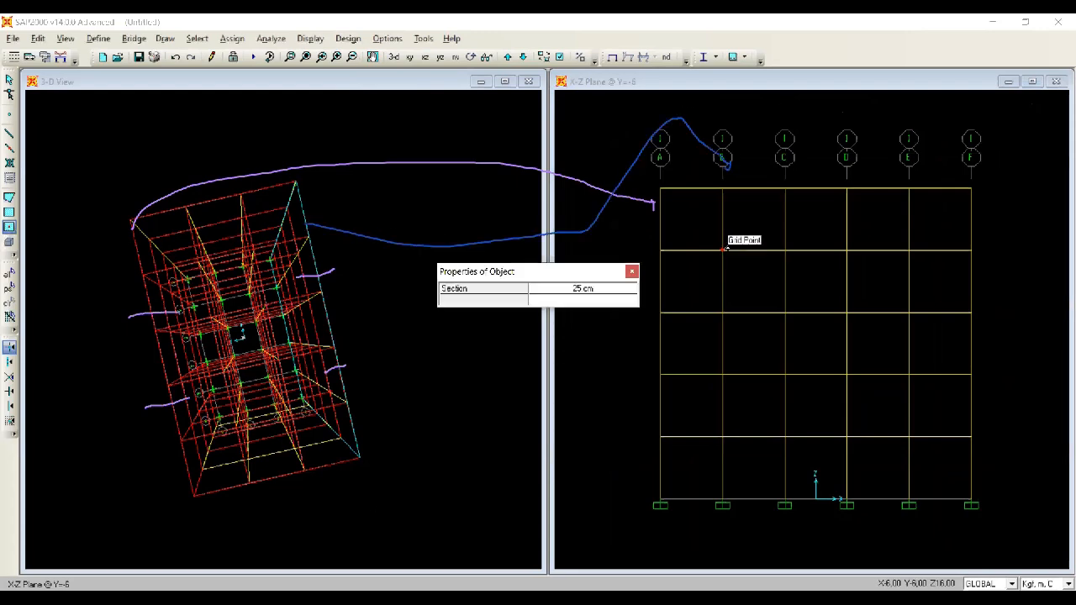
click(633, 272)
Step: Fill bays B–C and D–E on all five storeys of the Y=-6 elevation with 25 cm areas
click(755, 225)
click(874, 226)
click(854, 290)
click(757, 286)
click(758, 342)
click(879, 356)
click(857, 401)
click(773, 418)
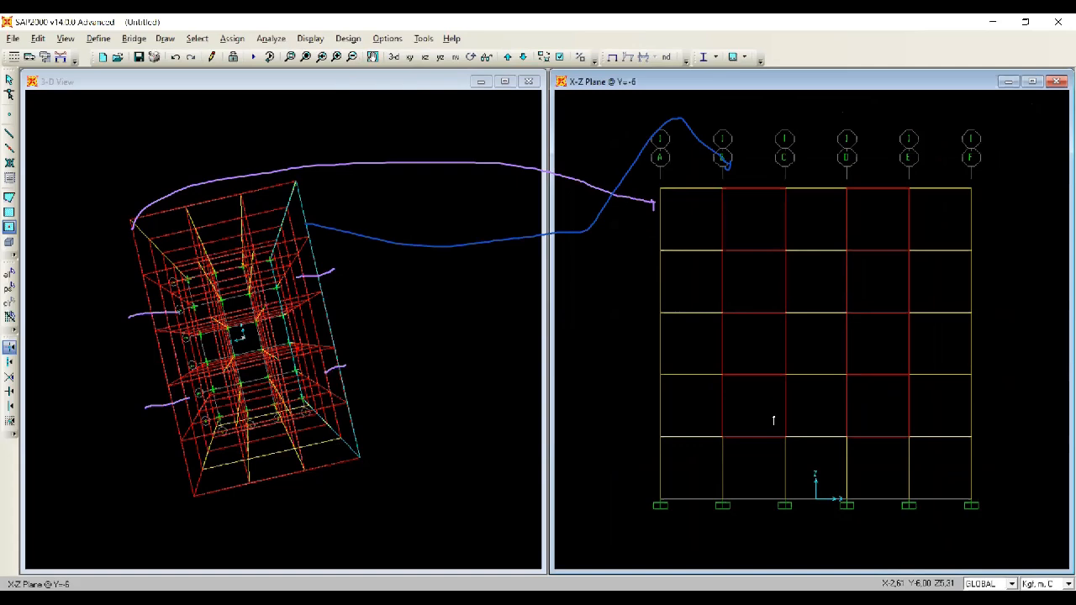
click(763, 469)
click(893, 481)
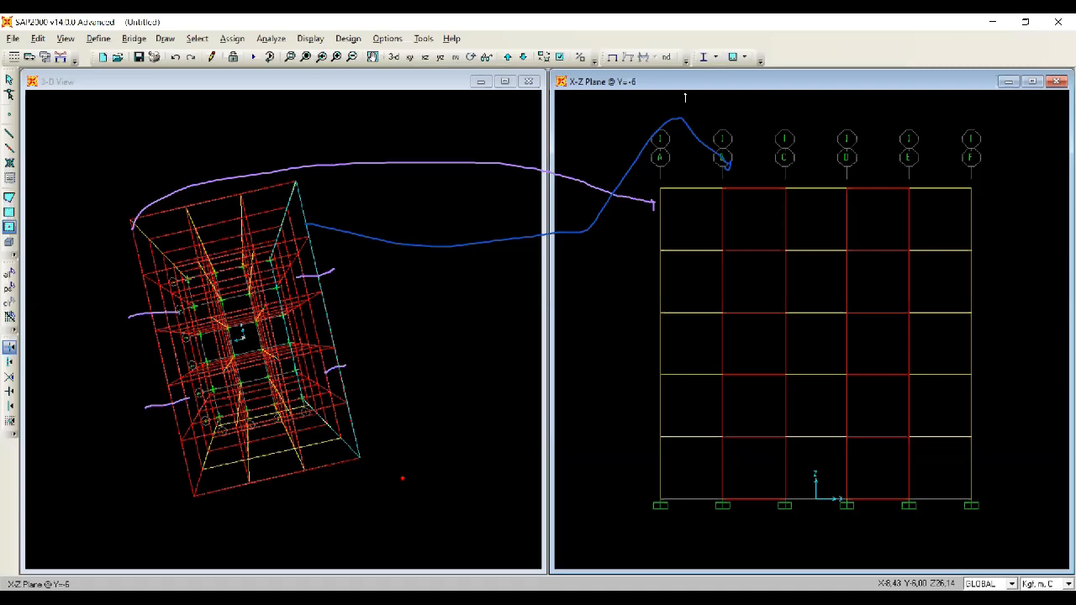
Step: Open the load combination definitions
click(781, 93)
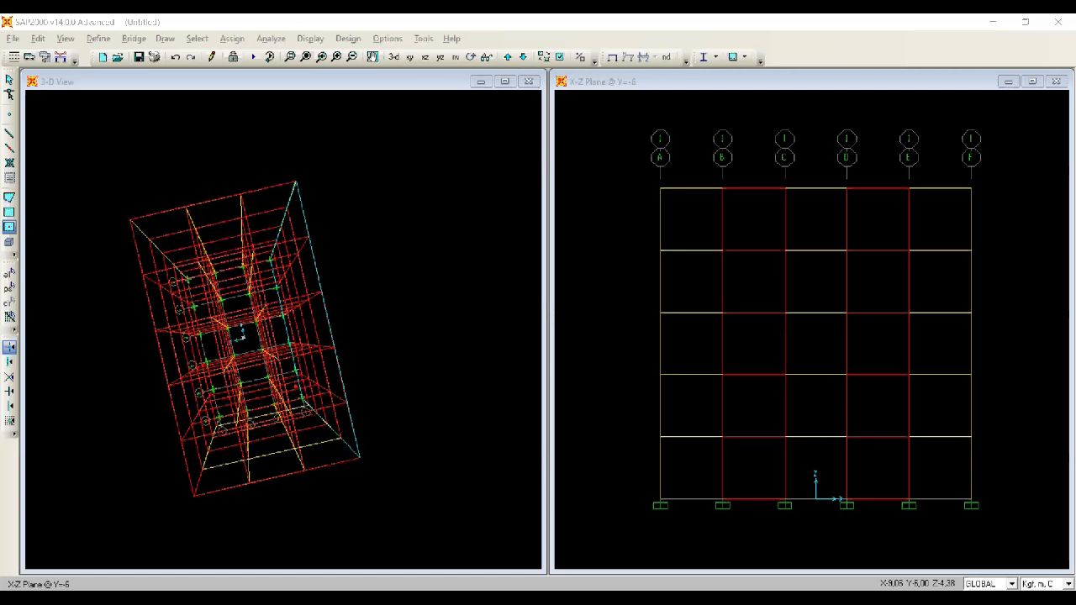
click(457, 211)
click(97, 38)
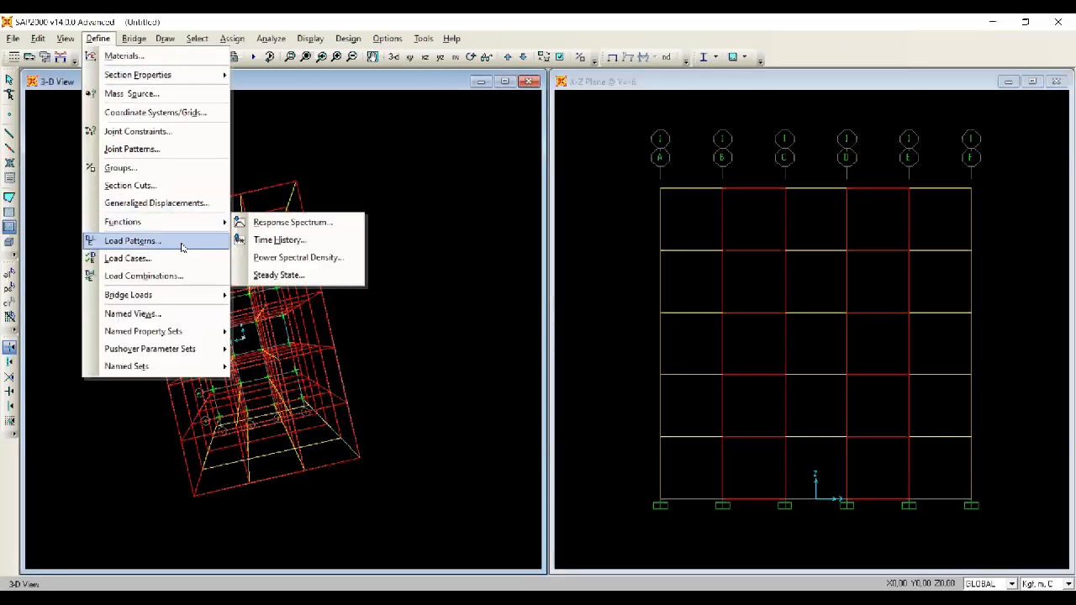
click(178, 277)
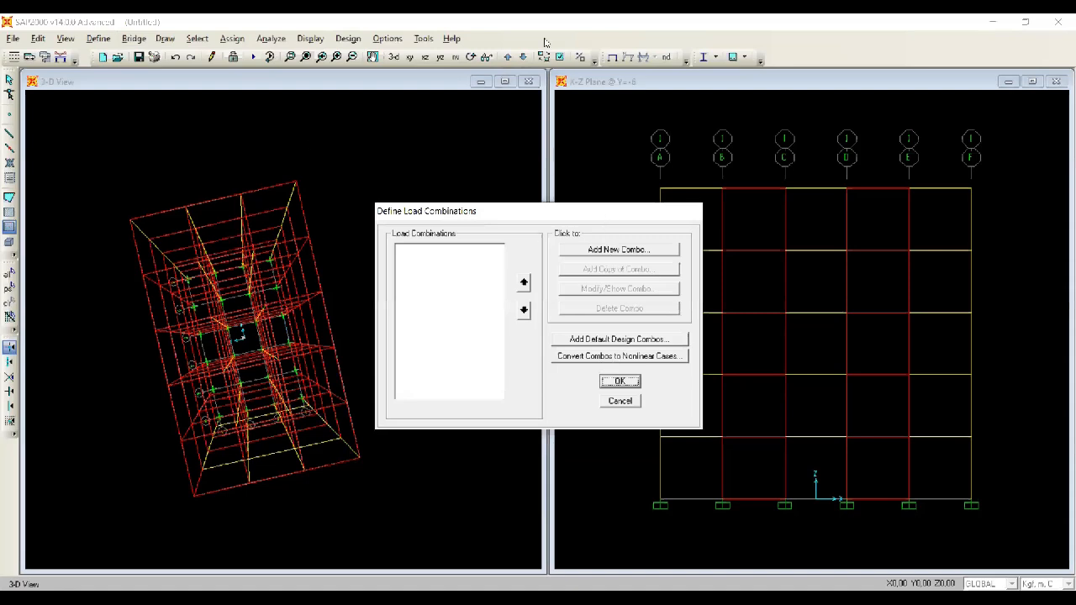
mouse_move(575, 247)
mouse_down()
mouse_move(566, 217)
mouse_move(575, 224)
mouse_up()
Step: Try a new Linear Add combination COMB1 containing the DEAD load case with scale factor 1,2
click(635, 251)
click(599, 350)
text(,2)
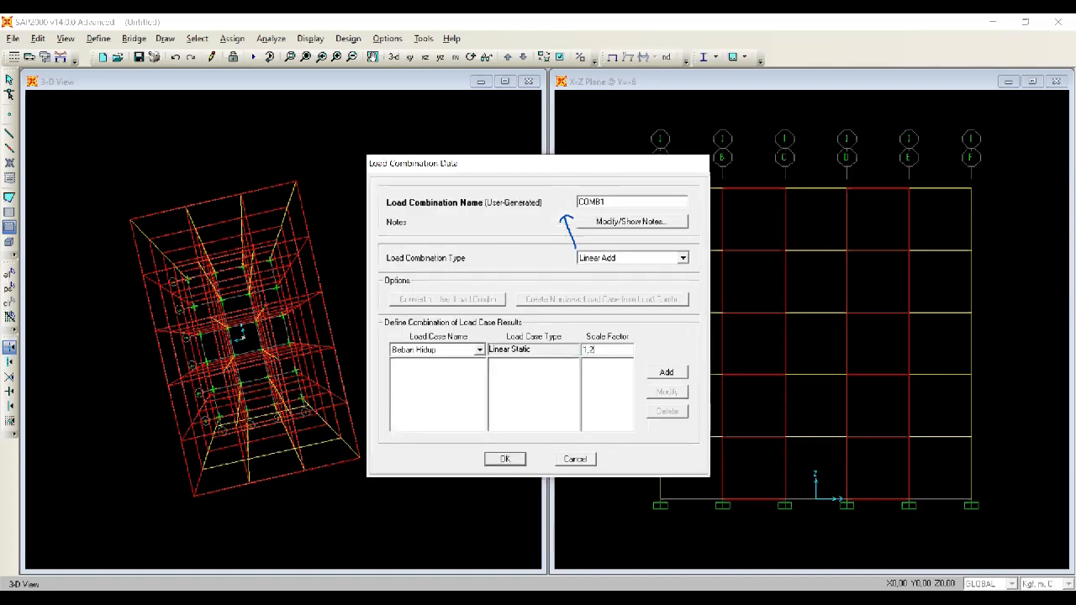
click(480, 350)
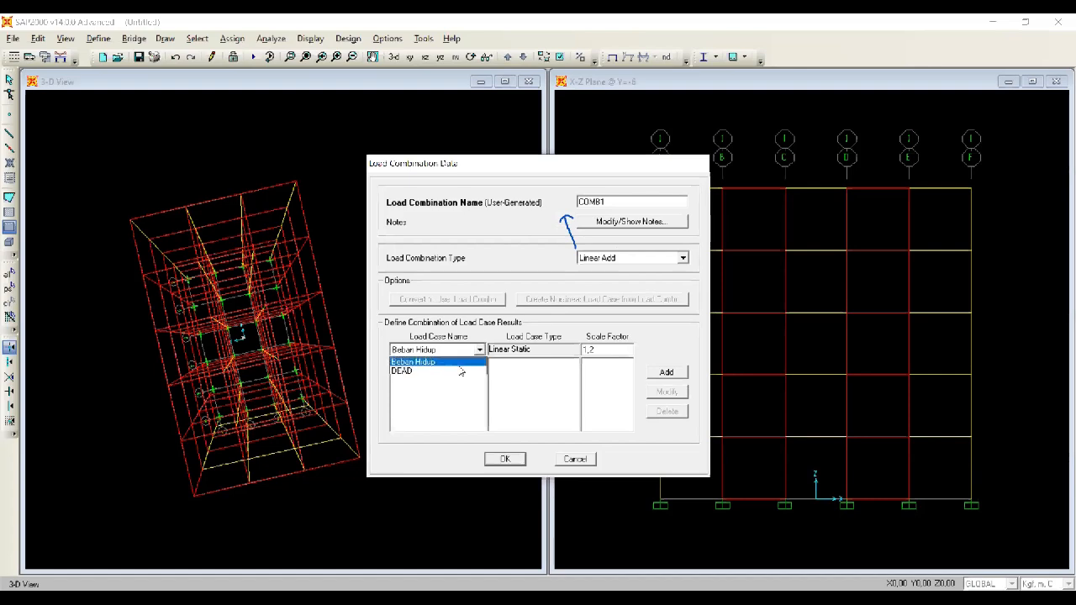
click(420, 367)
click(666, 372)
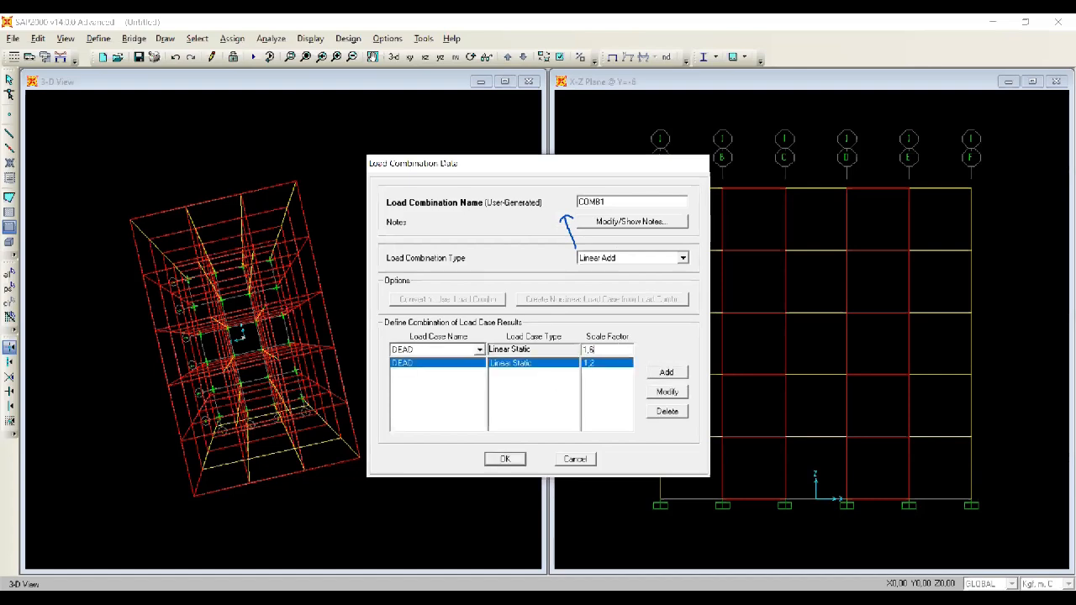
click(479, 350)
click(460, 363)
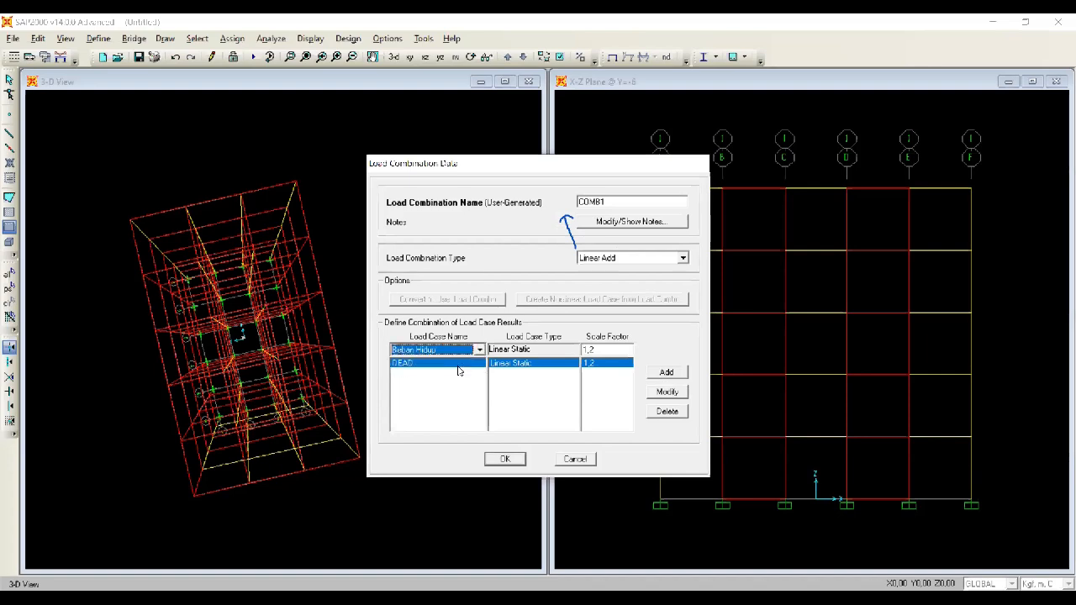
click(674, 377)
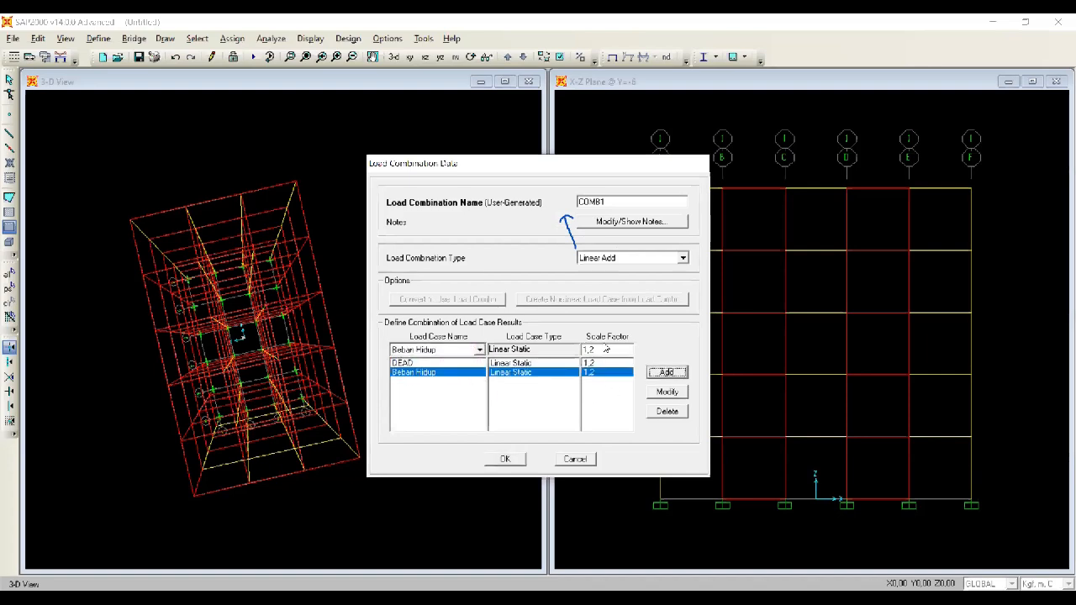
click(673, 411)
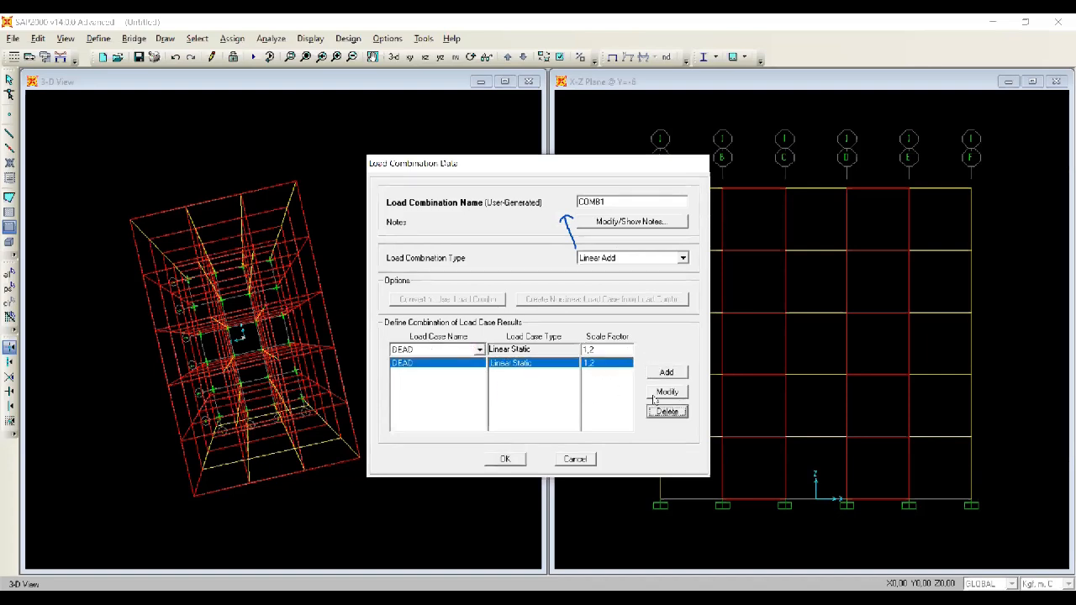
Step: Try adding Beban Hidup with scale factor 1,6 to COMB1, then discard the combination
click(448, 349)
click(441, 365)
double_click(613, 350)
text(1,6)
click(659, 373)
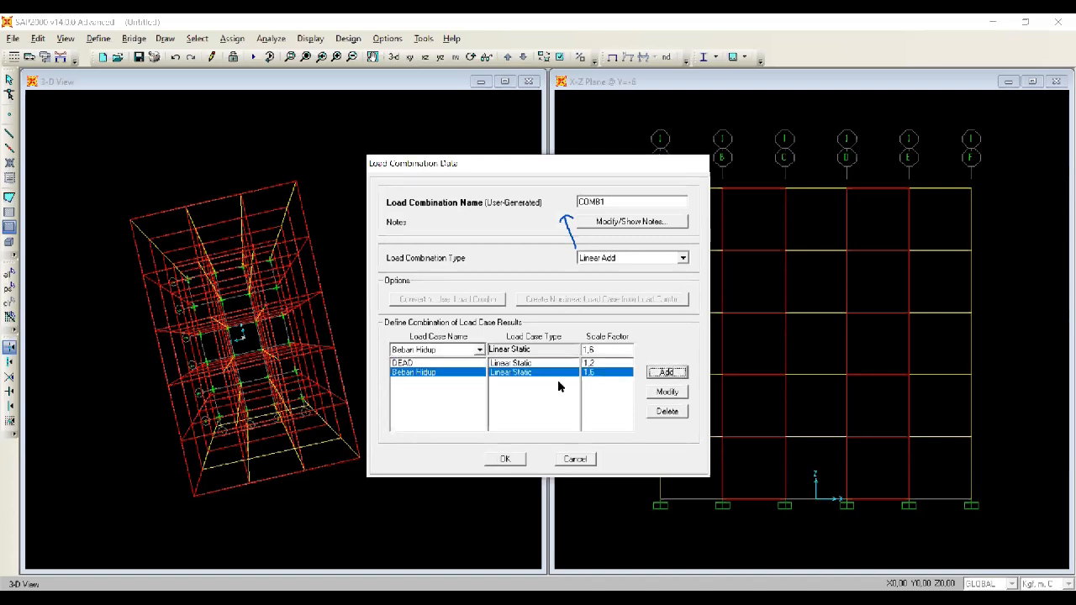
click(576, 460)
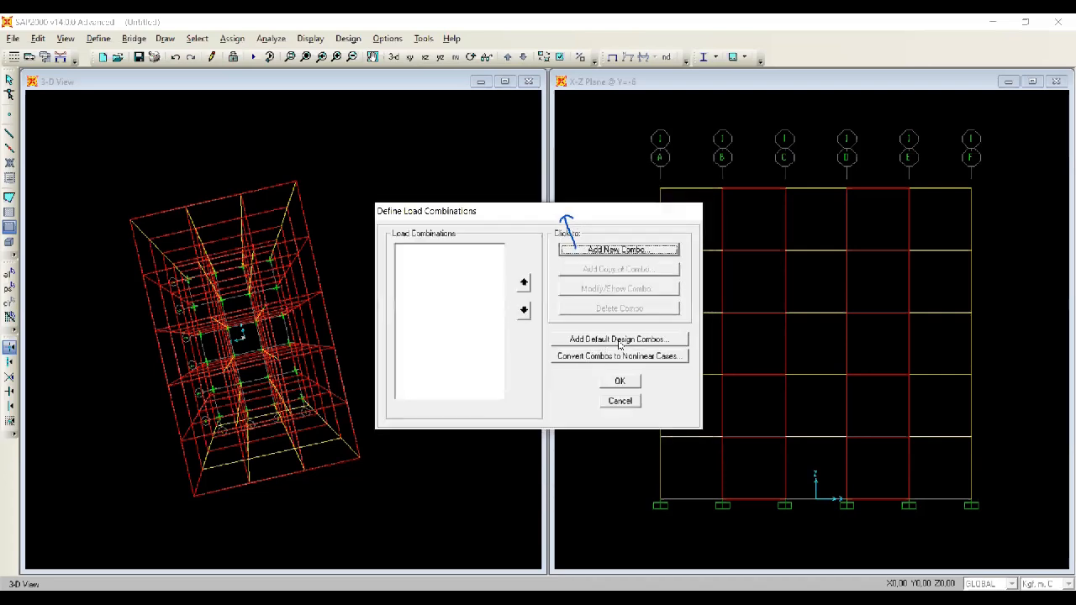
Step: Add the default load combinations for Steel Frame Design, review UDSTL1 to UDSTL4 in the list, and accept them
click(619, 340)
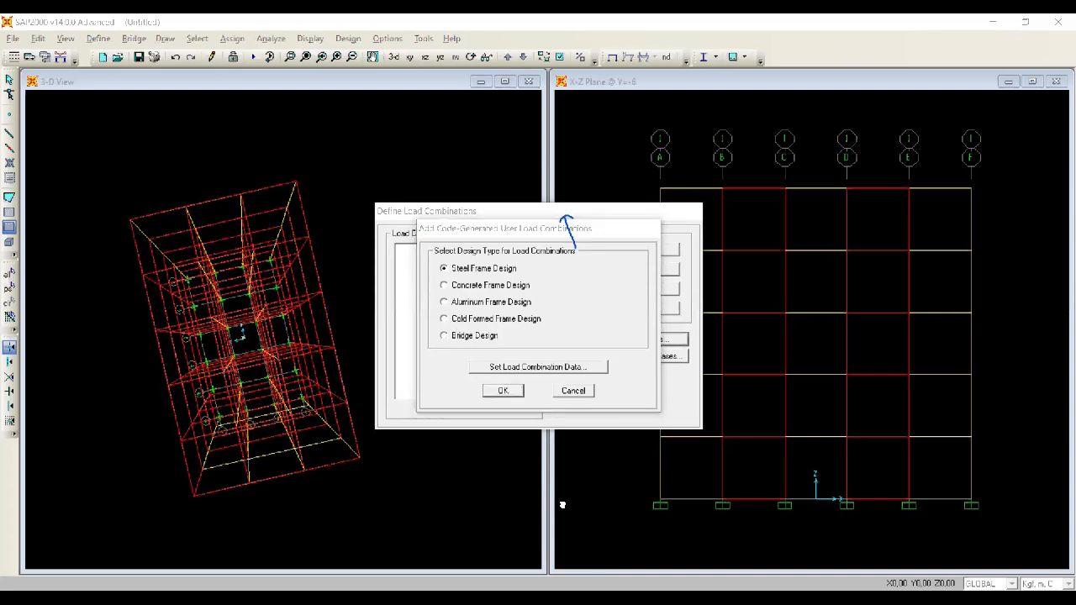
click(507, 393)
click(426, 251)
click(425, 259)
click(422, 278)
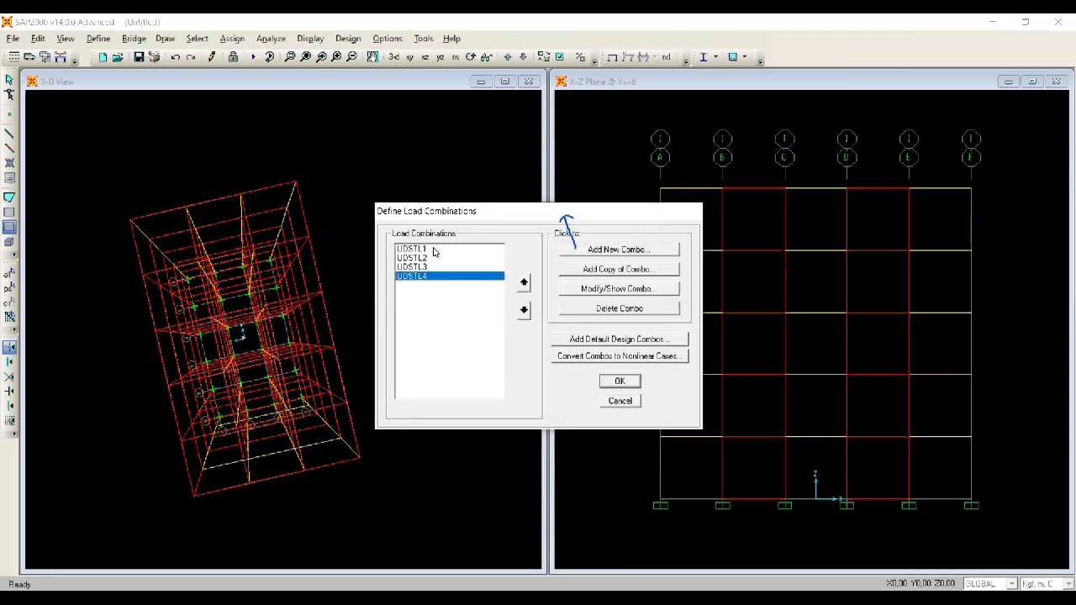
click(434, 250)
click(428, 259)
click(429, 268)
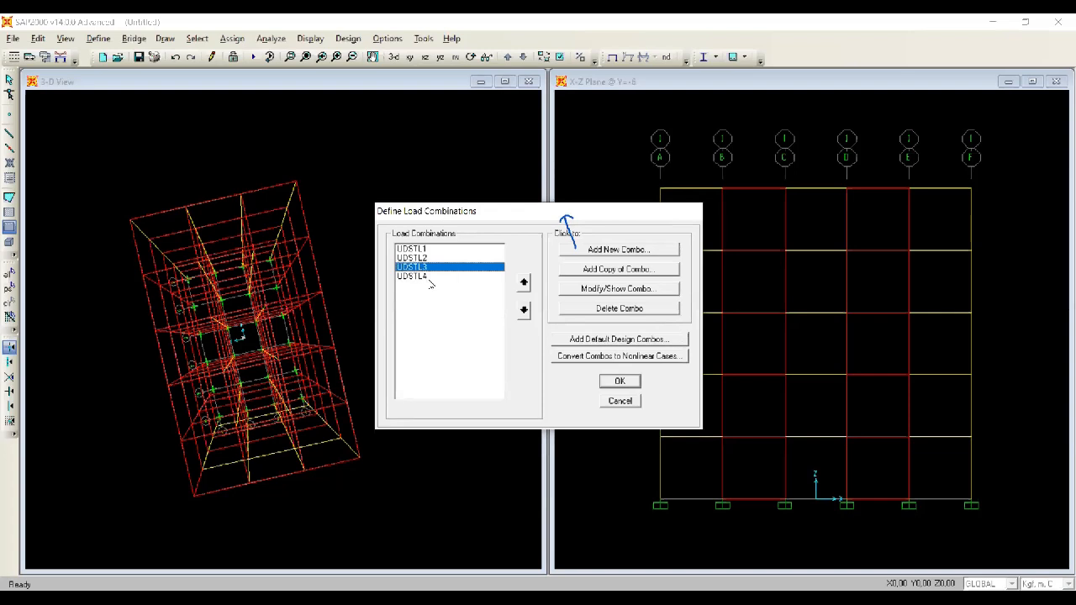
click(423, 277)
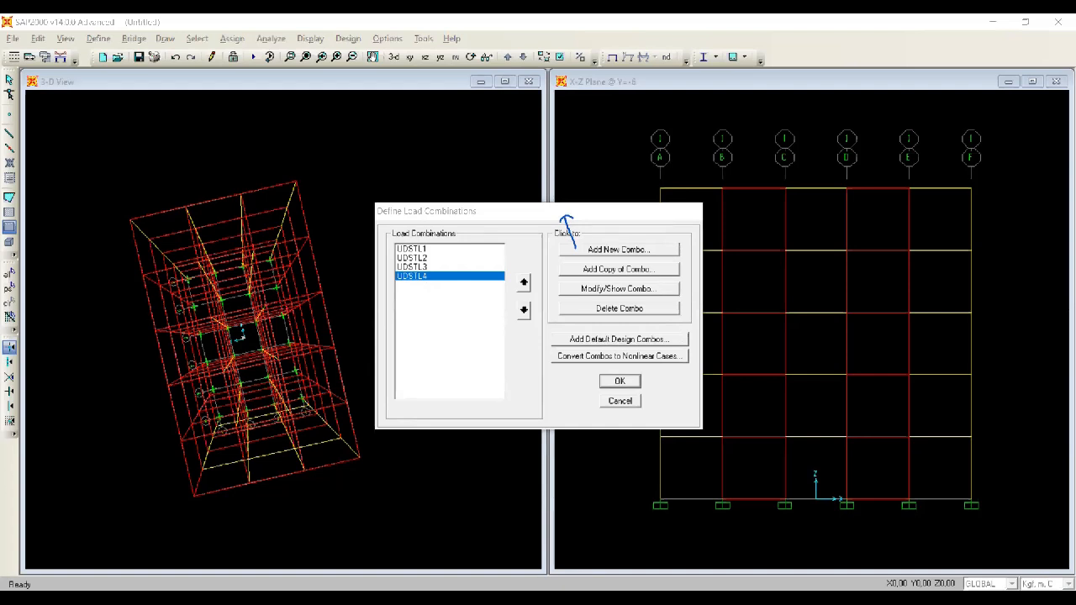
click(615, 392)
click(620, 381)
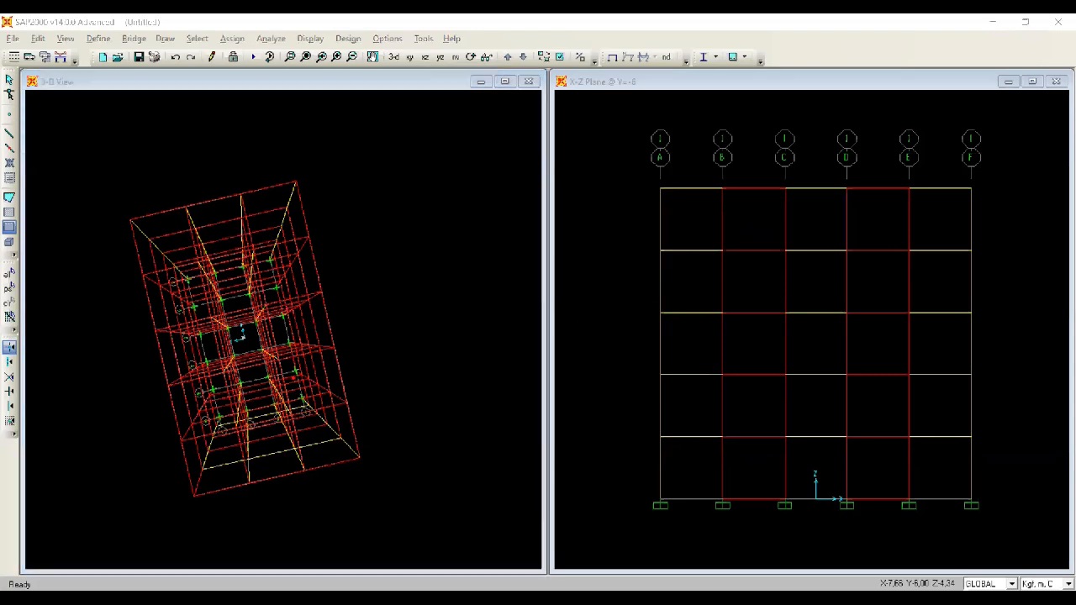
Step: Select the entire building model and open the automatic area mesh assignment
click(232, 38)
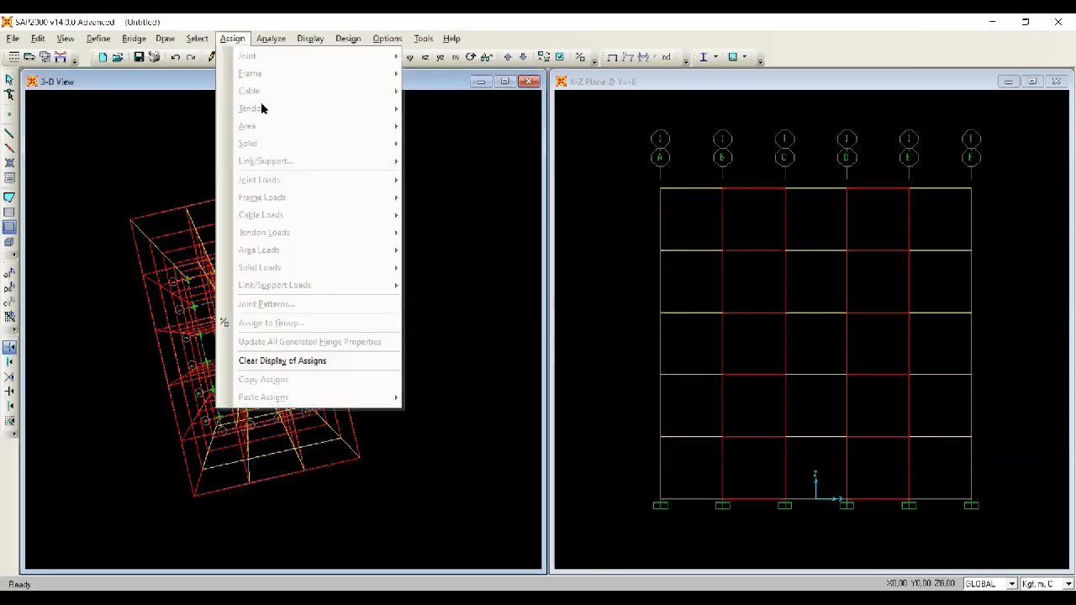
click(515, 397)
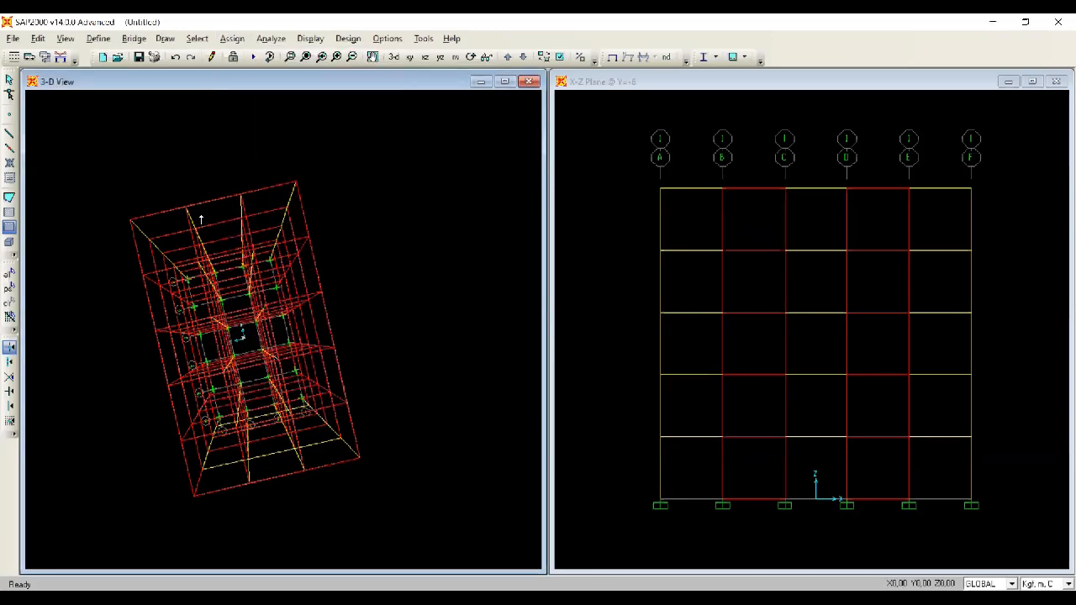
key(Escape)
drag(425, 512, 101, 139)
click(232, 38)
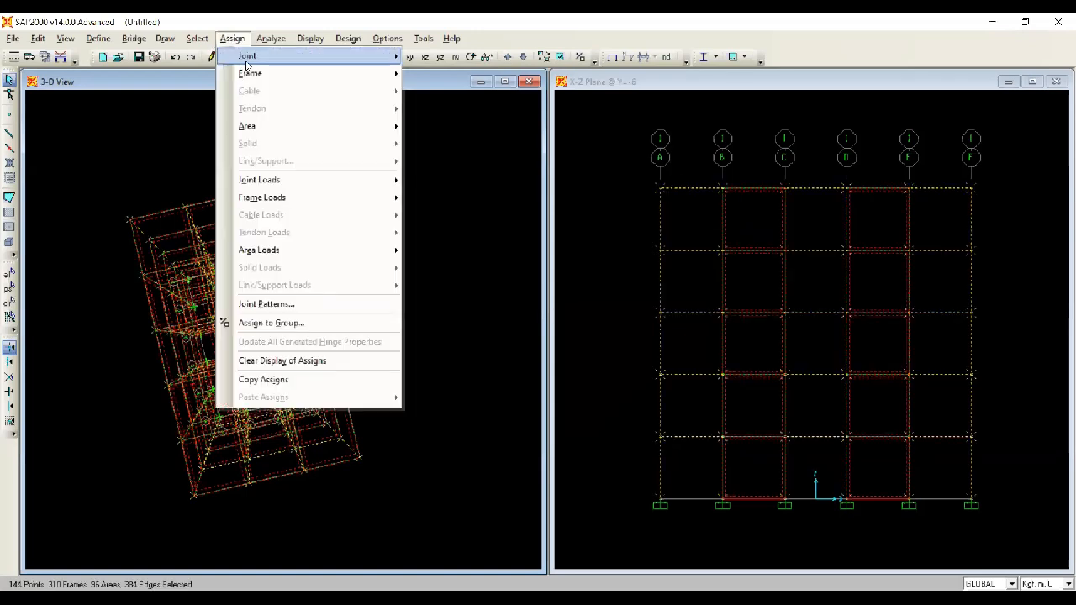
mouse_move(259, 109)
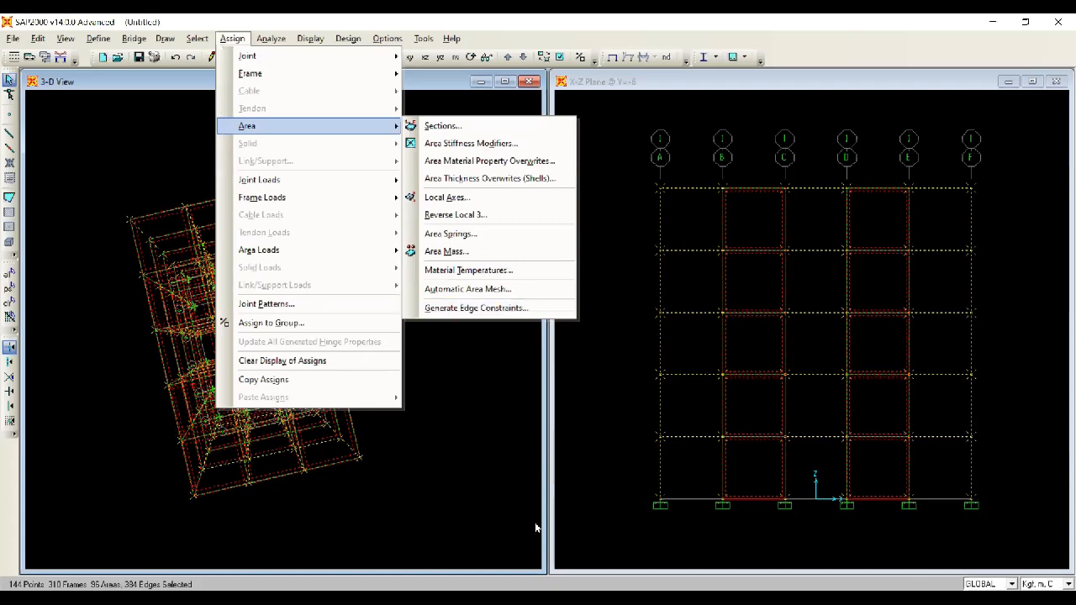
click(498, 308)
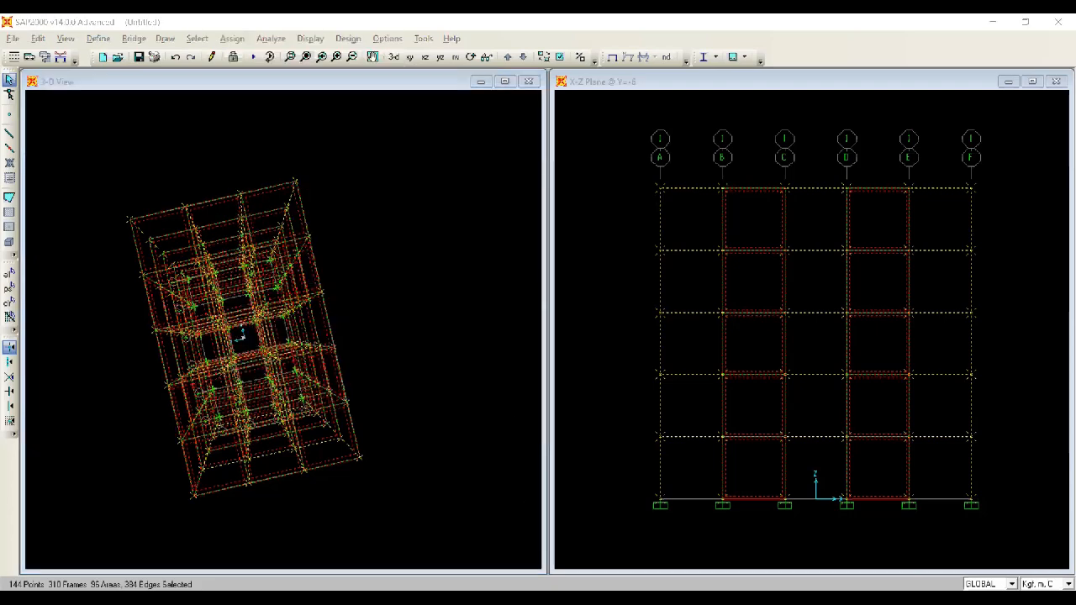
click(232, 39)
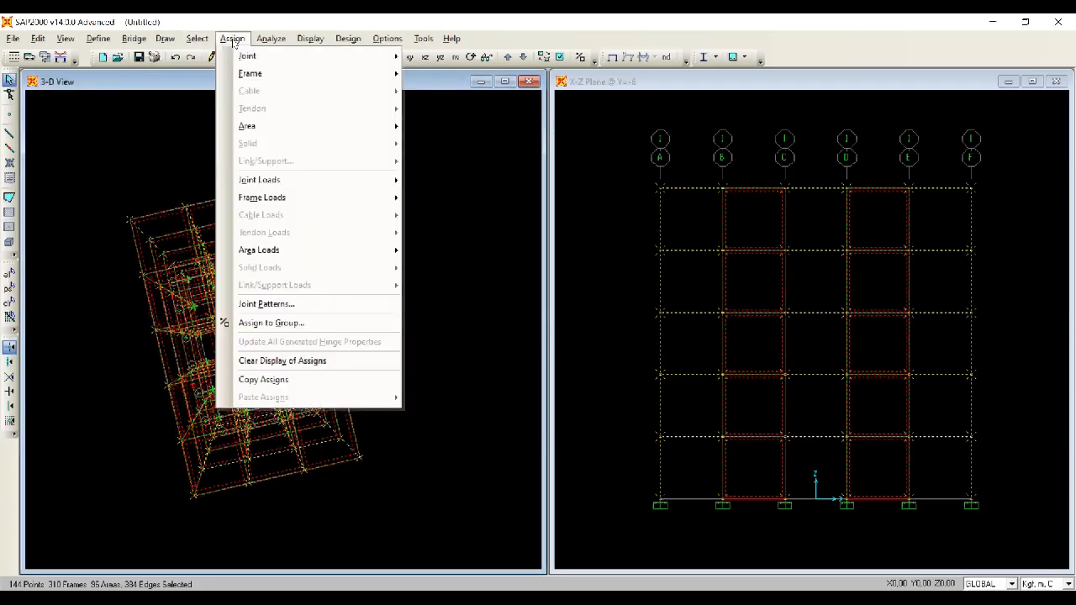
key(a)
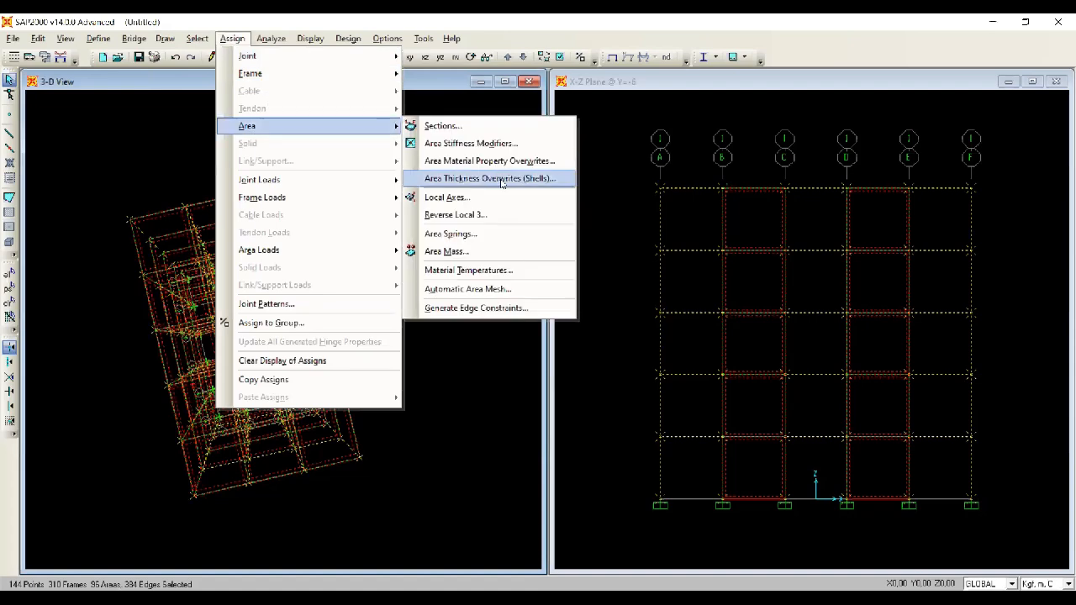
click(505, 289)
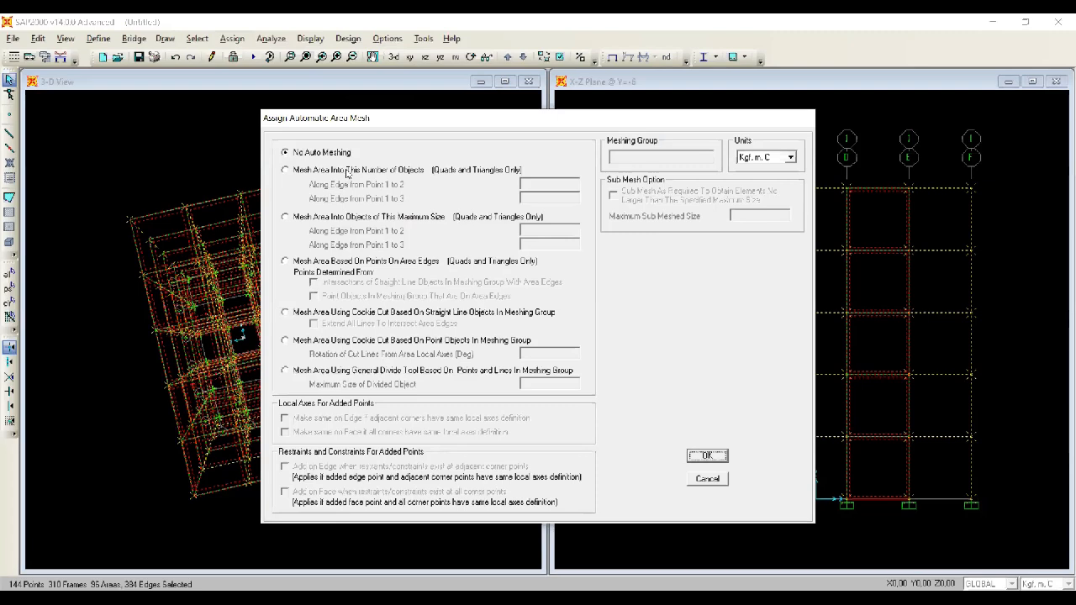
Step: Try out the area meshing methods by number of objects, by maximum object size and by points on area edges
click(346, 171)
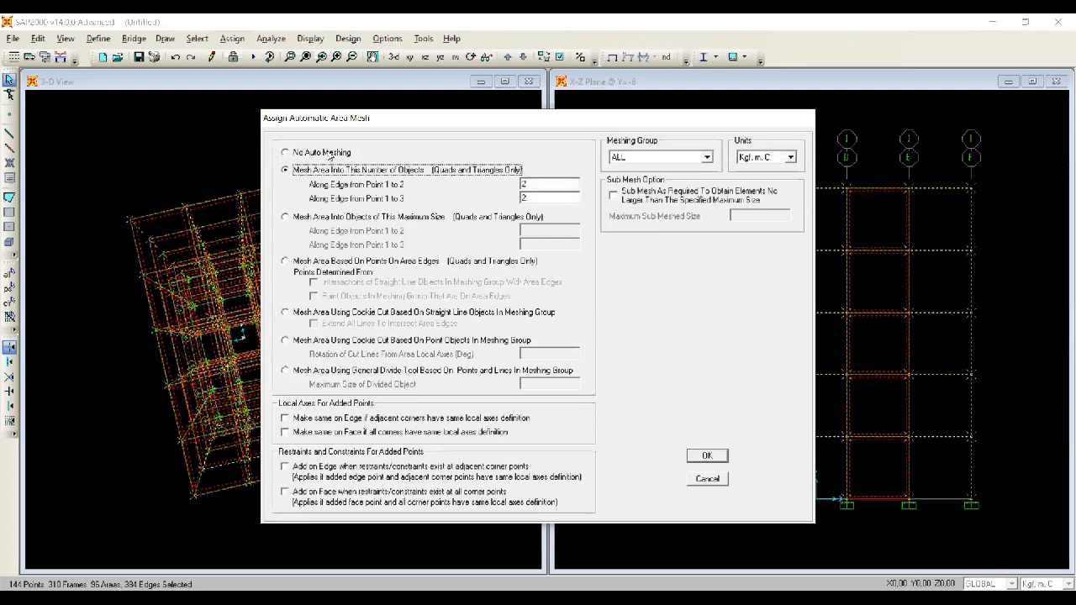
click(332, 156)
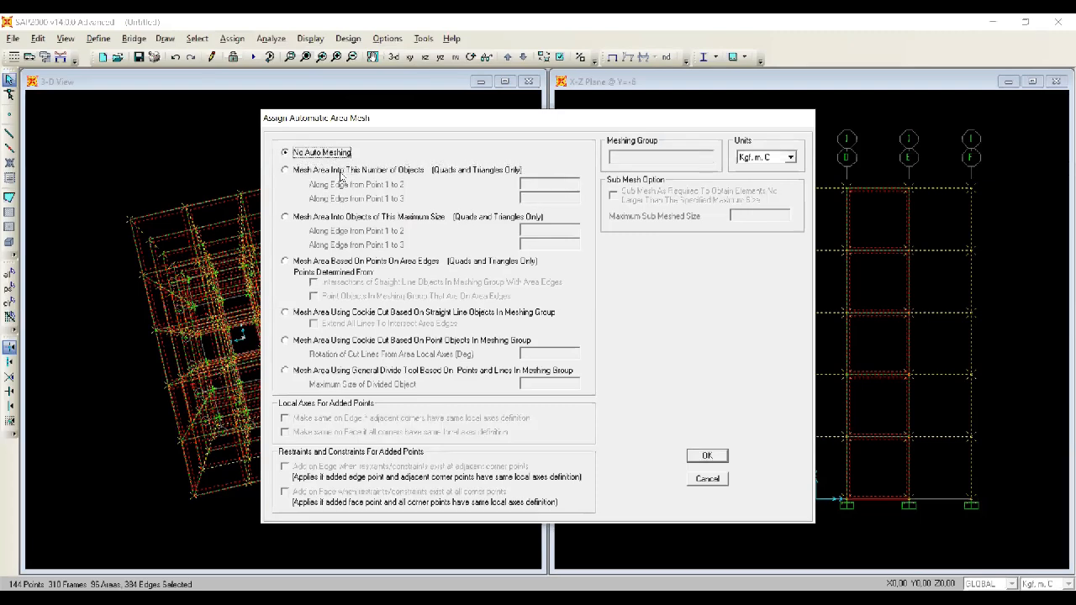
click(345, 173)
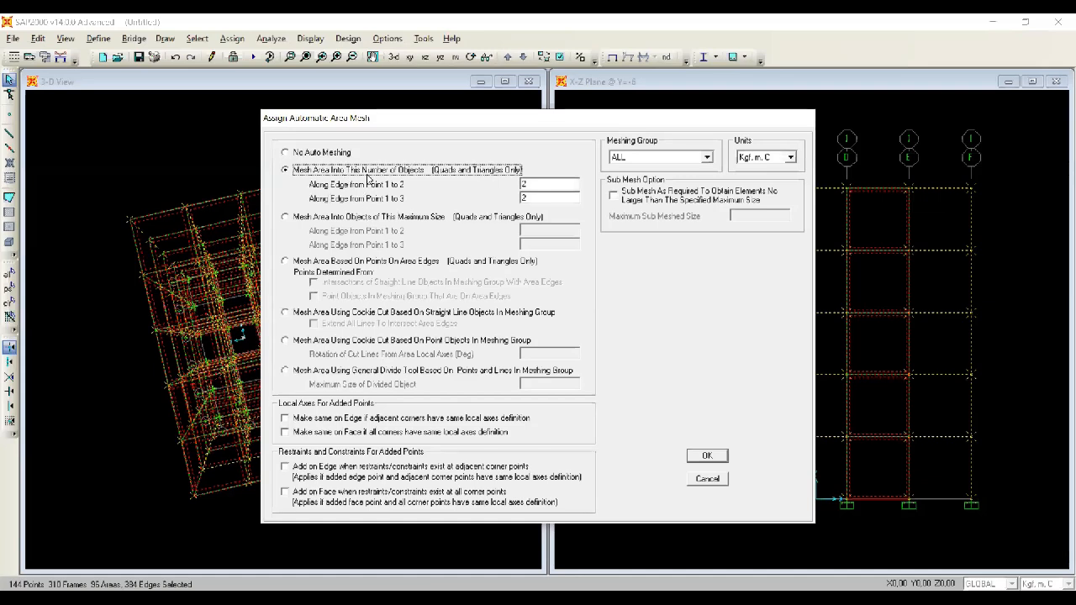
click(387, 222)
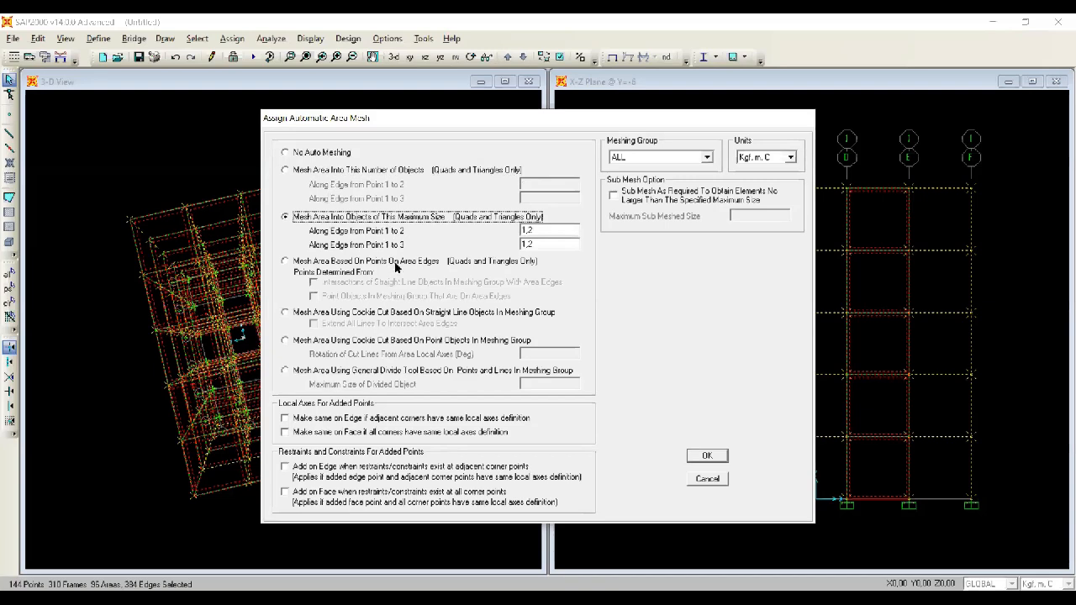
click(396, 266)
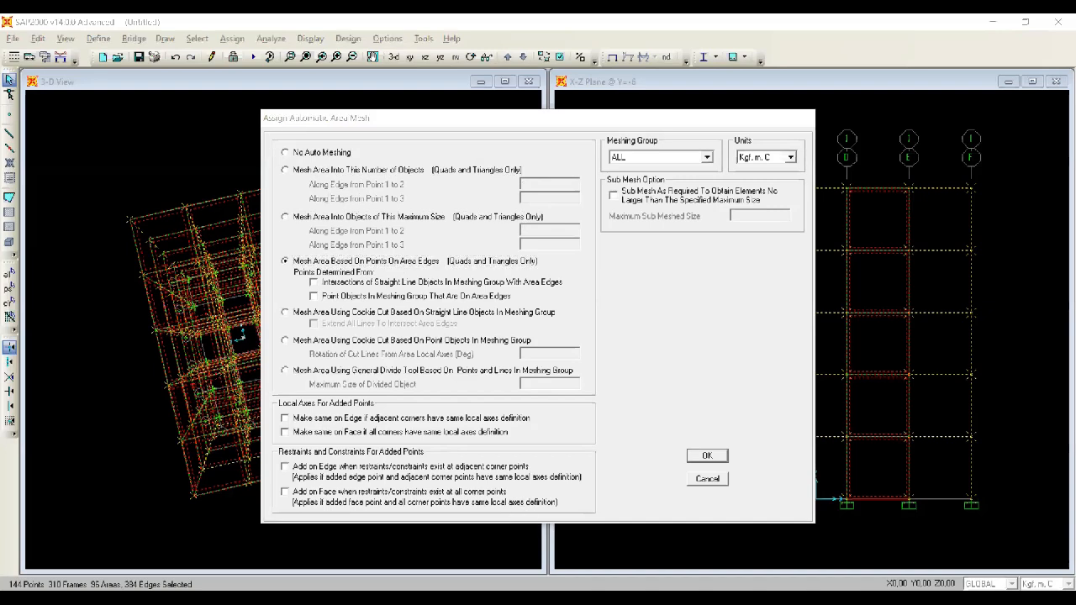
Step: Mesh the selected areas into 4 objects along the edge from point 1 to 2 and 4 along point 1 to 3
click(431, 170)
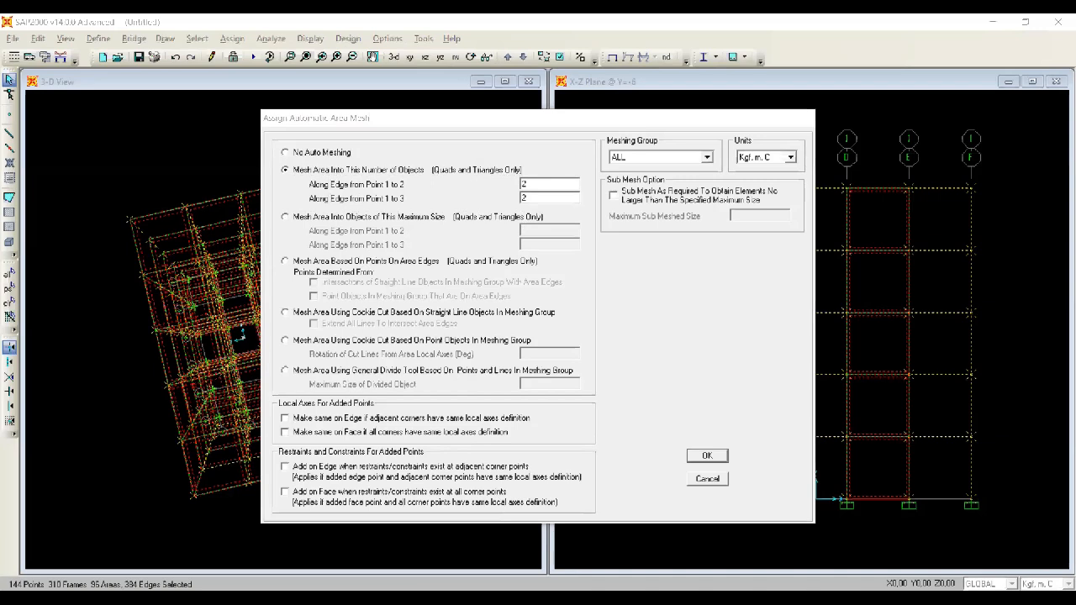
double_click(545, 187)
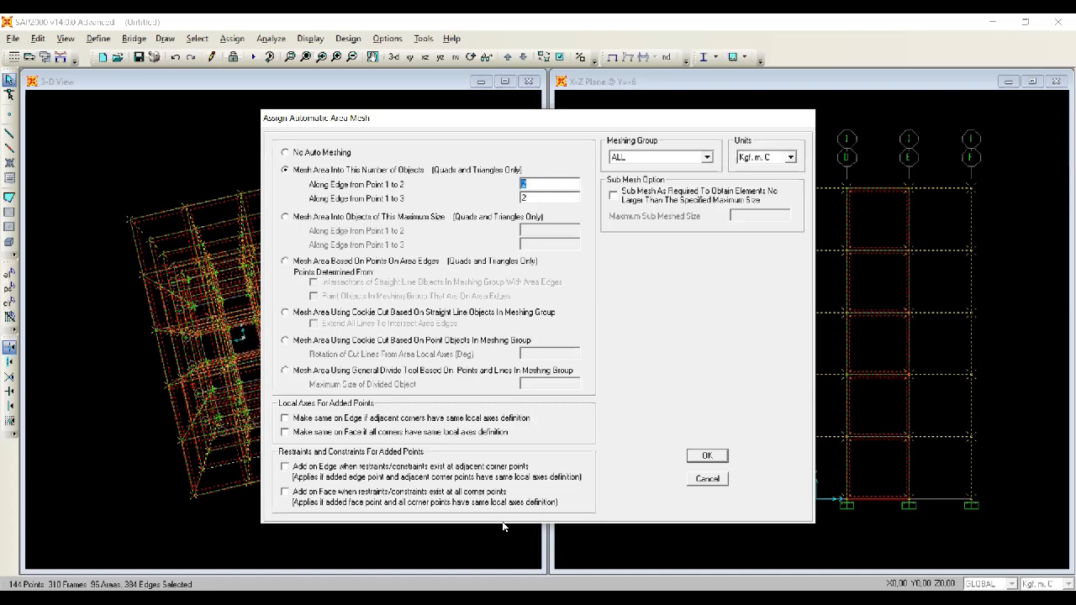
text(4)
key(Tab)
text(4)
click(707, 459)
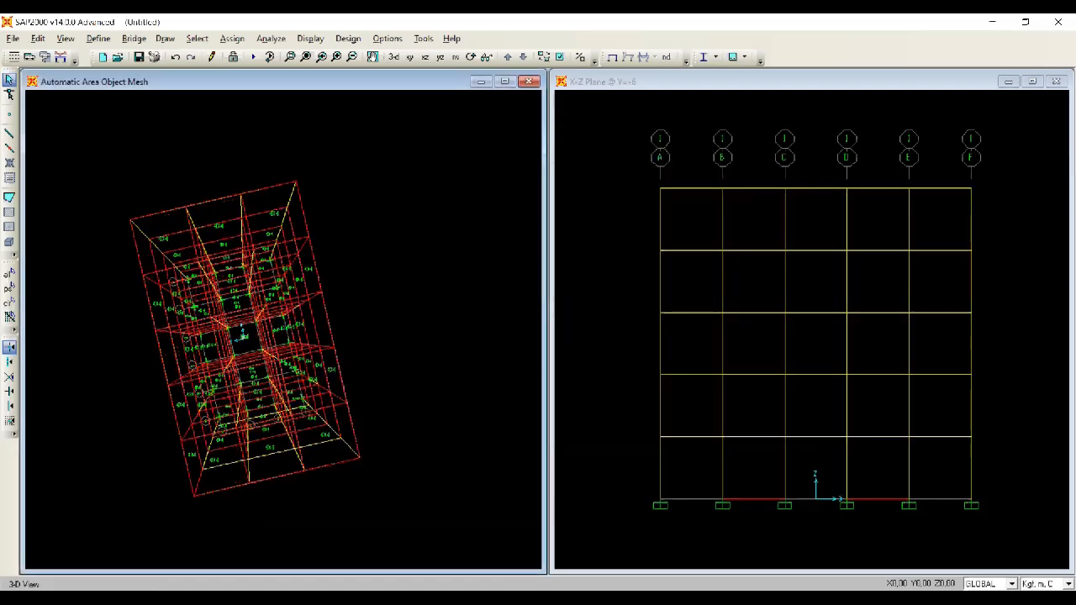
Step: Examine the area mesh assignments on the slabs and elevations in an enlarged, near-front 3D view of the building
click(471, 56)
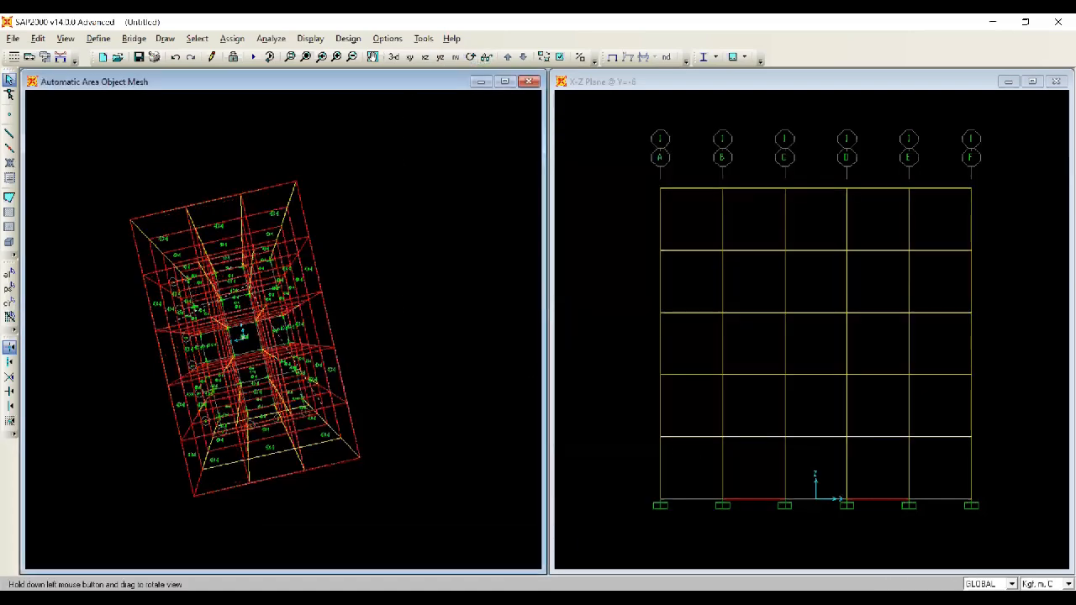
mouse_move(286, 336)
mouse_down()
mouse_move(313, 338)
mouse_move(300, 325)
mouse_up()
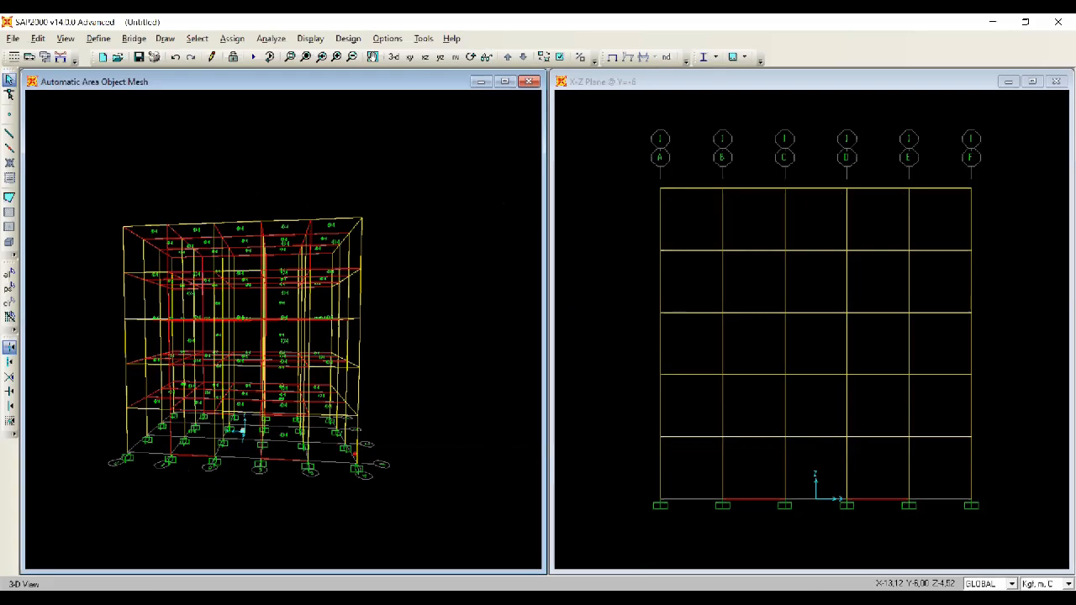
click(339, 58)
click(339, 58)
click(339, 58)
click(339, 58)
click(470, 56)
drag(464, 160, 459, 165)
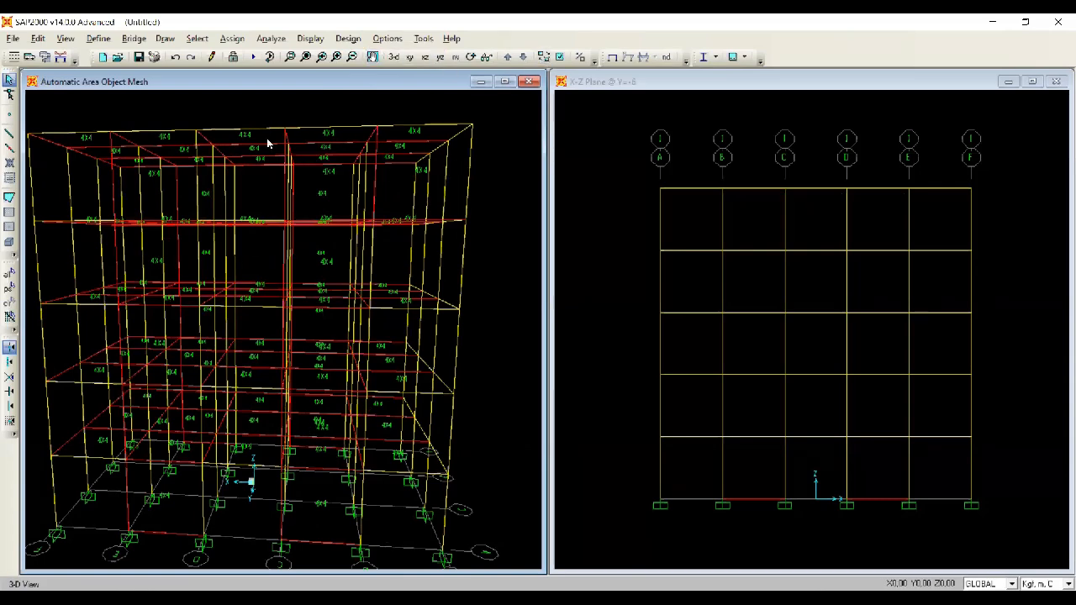
drag(155, 526, 167, 563)
drag(311, 528, 322, 557)
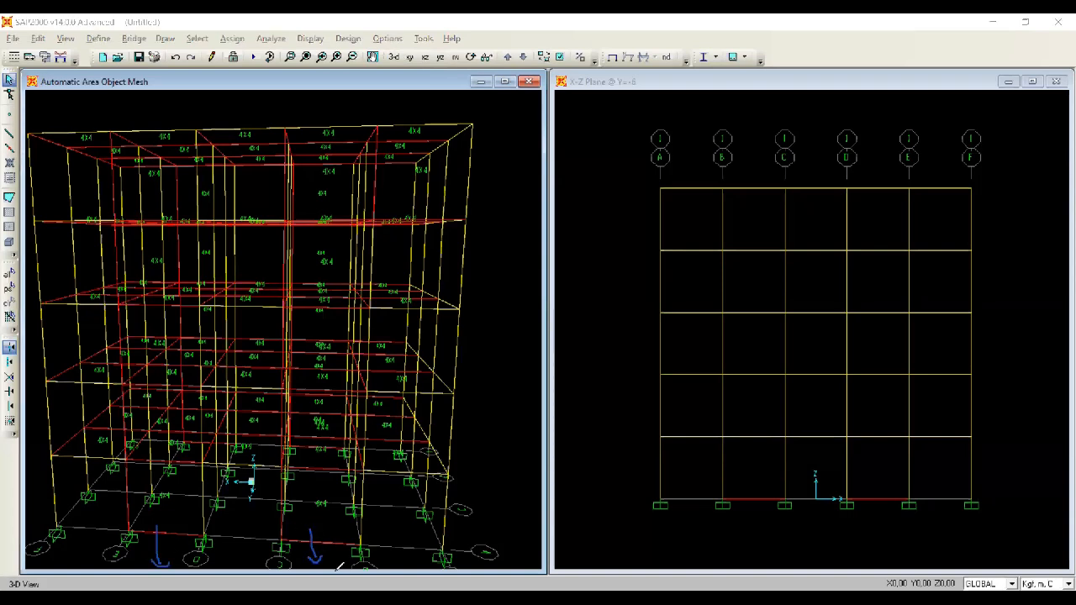
drag(37, 480, 73, 483)
drag(226, 527, 233, 557)
drag(418, 543, 429, 572)
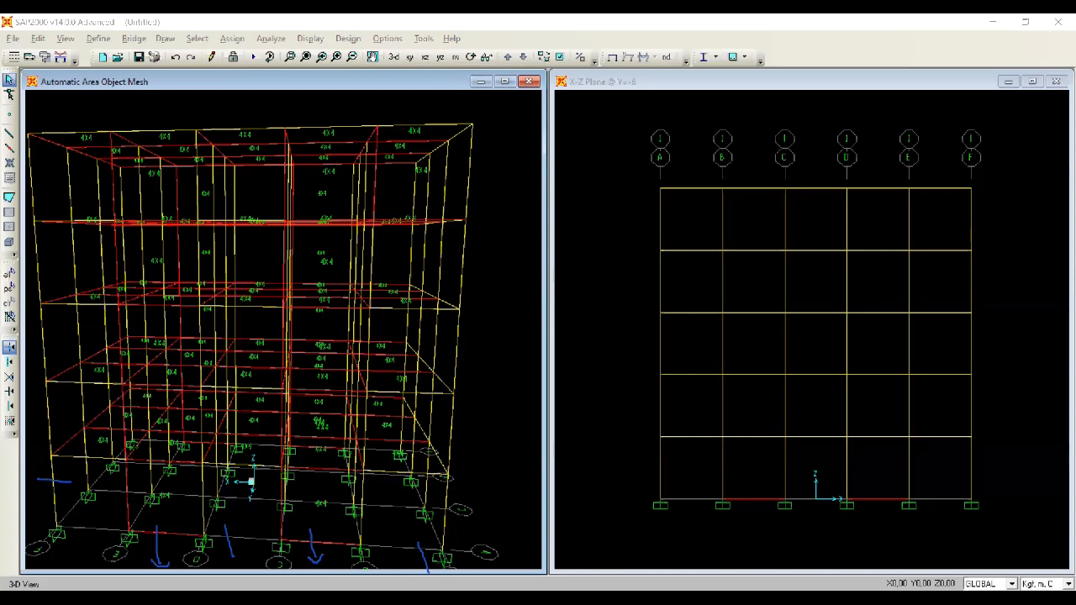
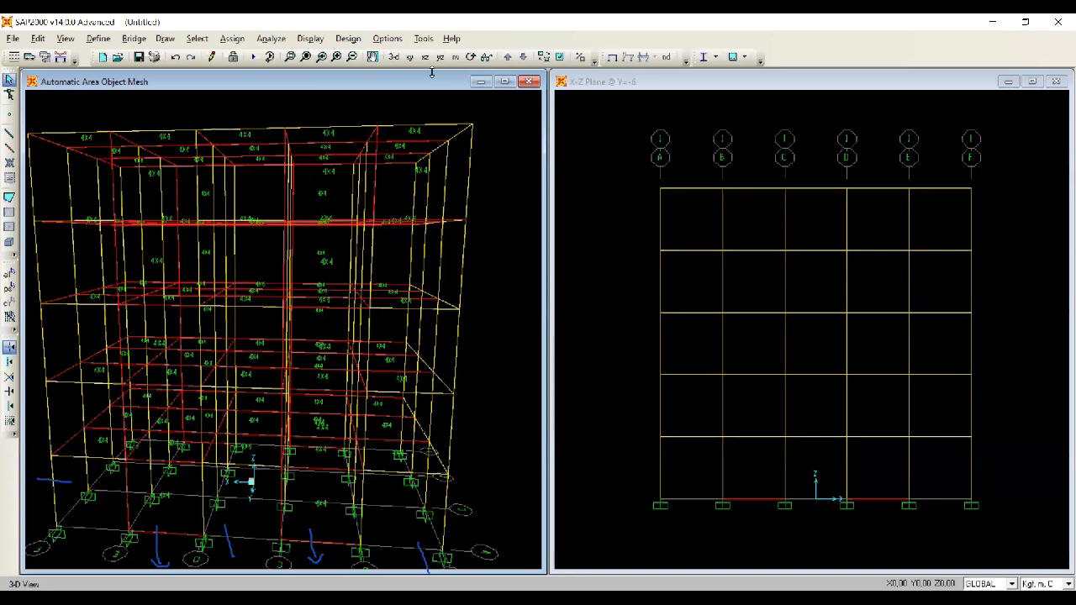
Step: Select the entire model and release Moment 33 (Major) at the start and end of all frames
click(352, 57)
click(351, 58)
click(351, 58)
click(351, 58)
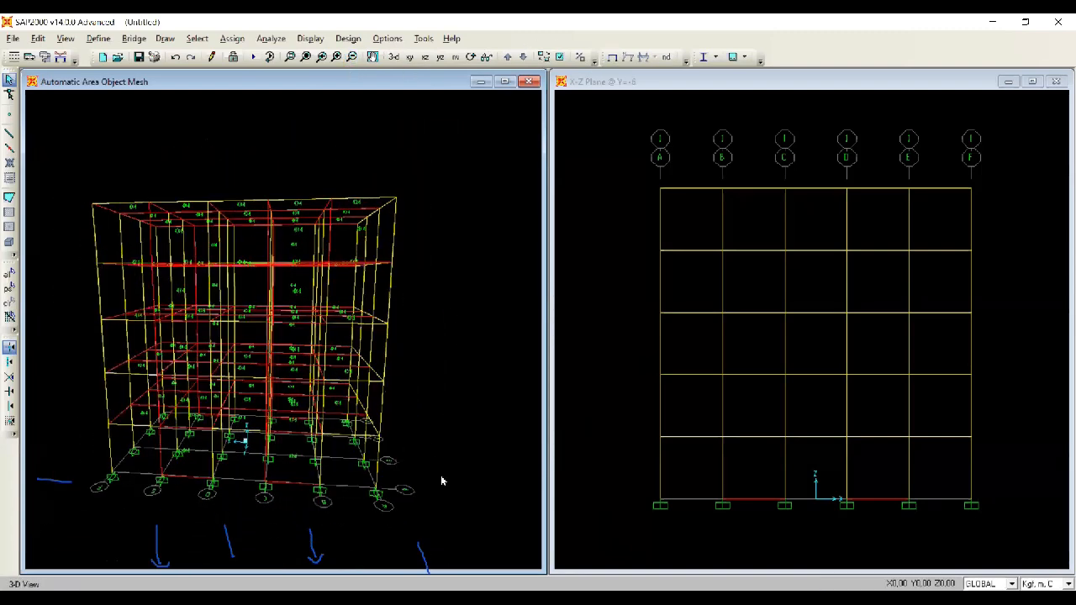
drag(472, 513, 65, 161)
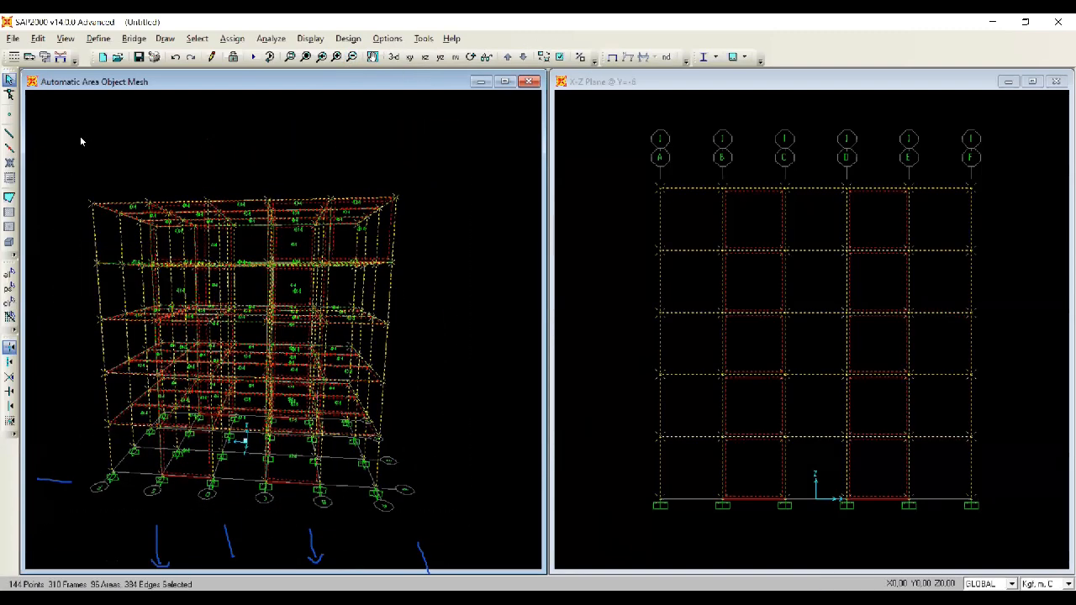
click(232, 39)
mouse_move(270, 78)
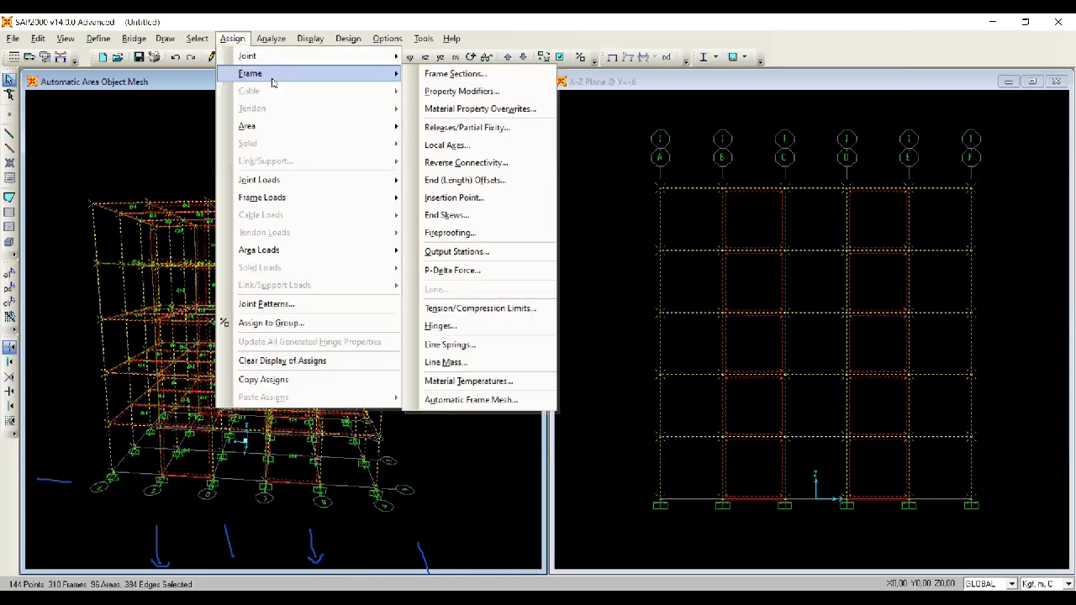
click(504, 131)
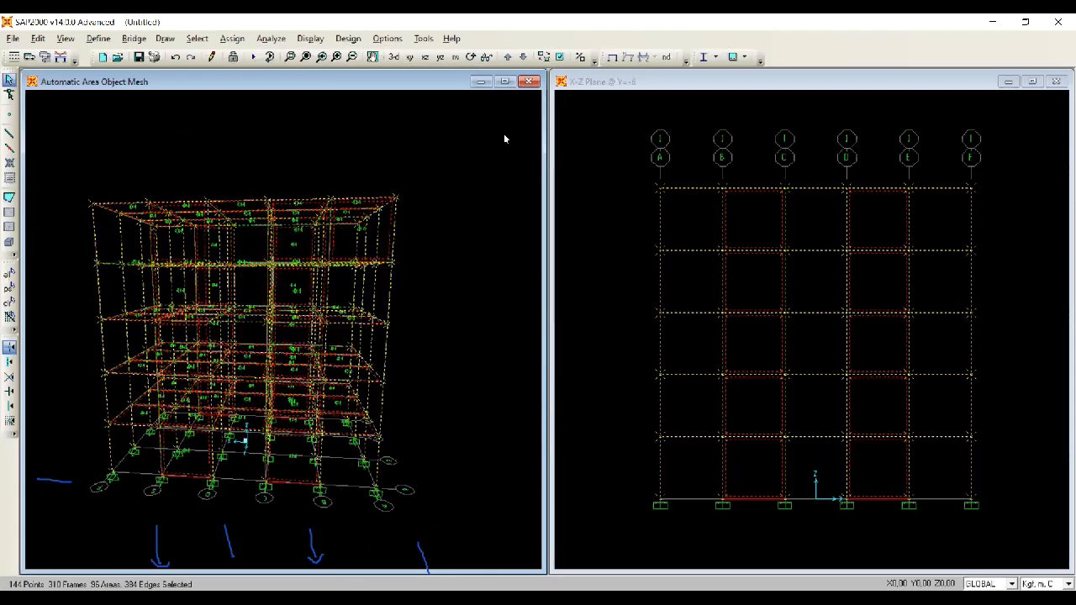
click(504, 355)
click(526, 356)
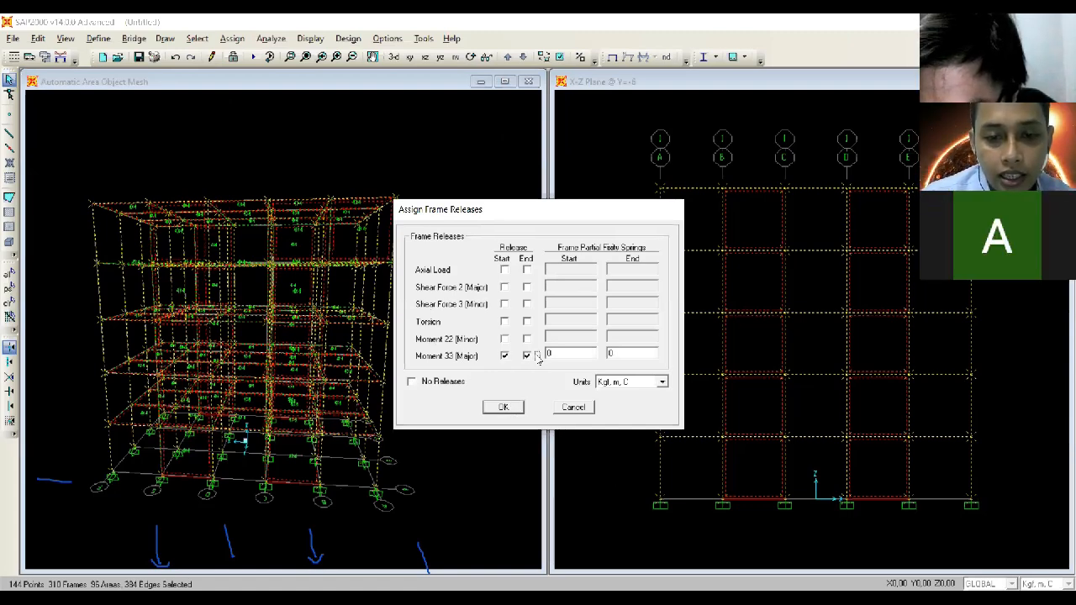
click(504, 356)
click(504, 356)
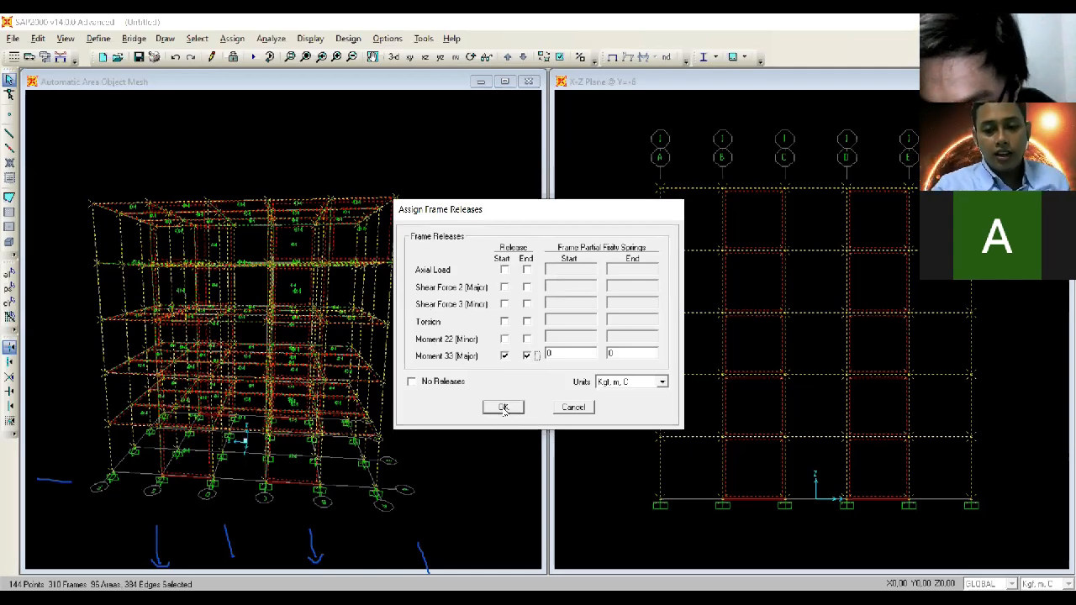
click(504, 409)
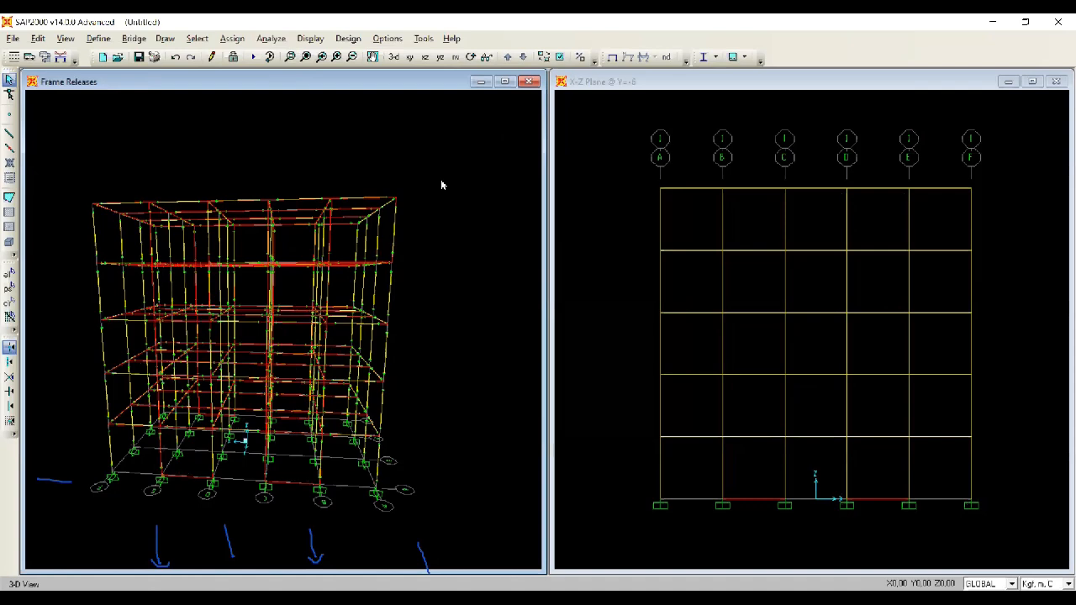
Step: Open the load cases to run and set the MODAL case to Do Not Run
key(F5)
click(342, 250)
click(341, 259)
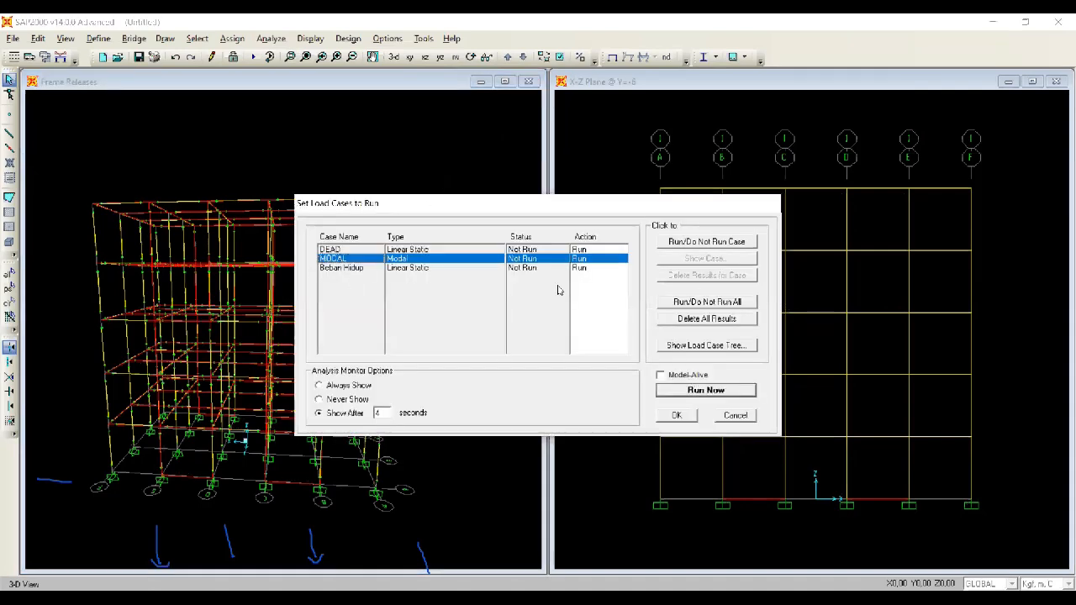
click(718, 243)
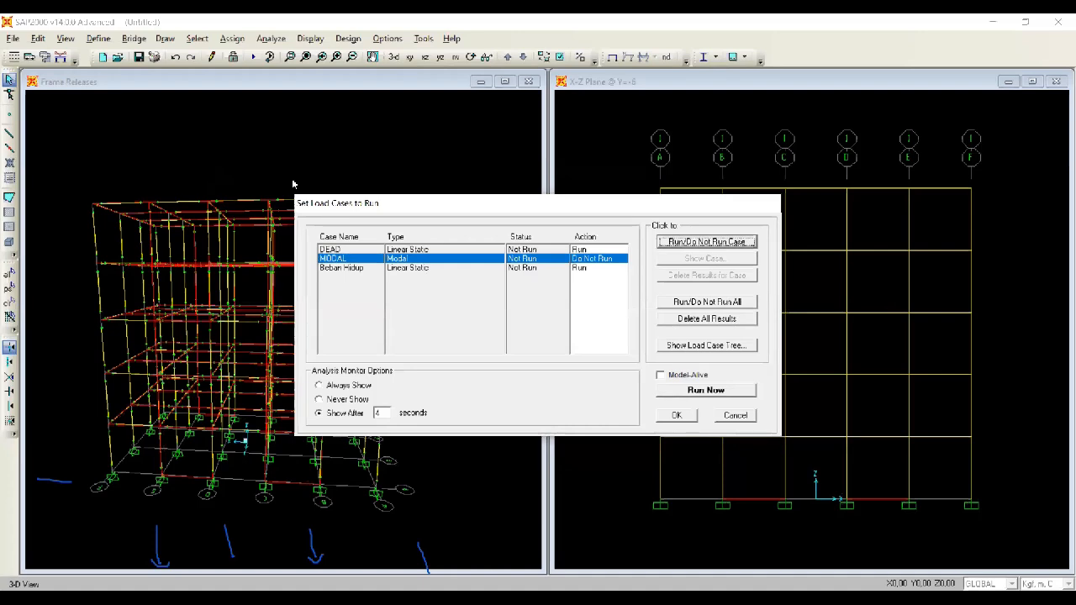
Step: Run the analysis, saving the model file as popopopopopopoppopopqqqqqqq in the CEK OMBAK folder
click(708, 392)
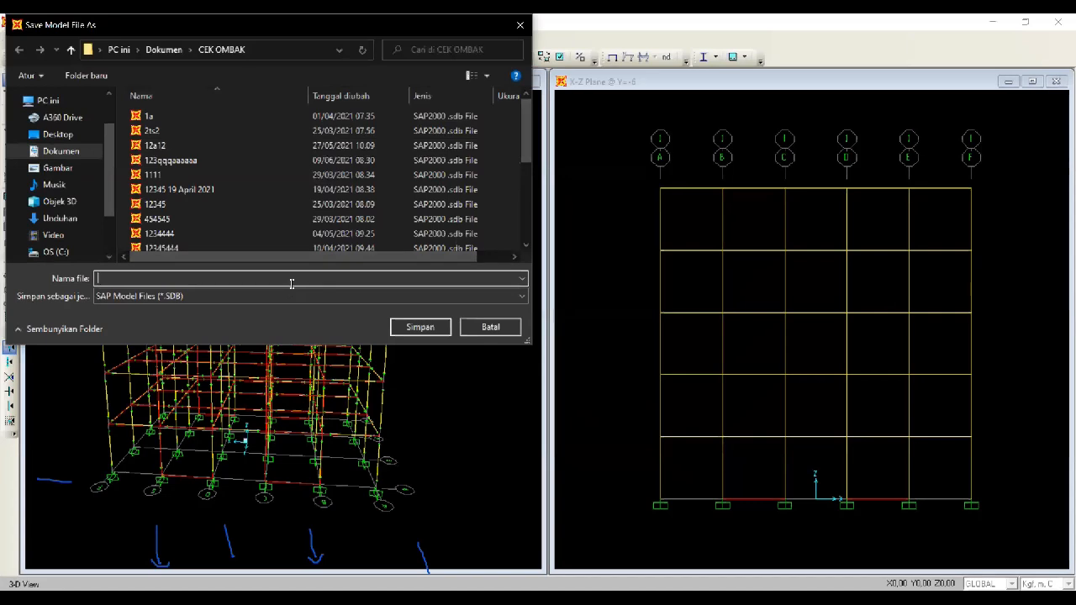
text(popopopopopopoppopopqqqqqqq)
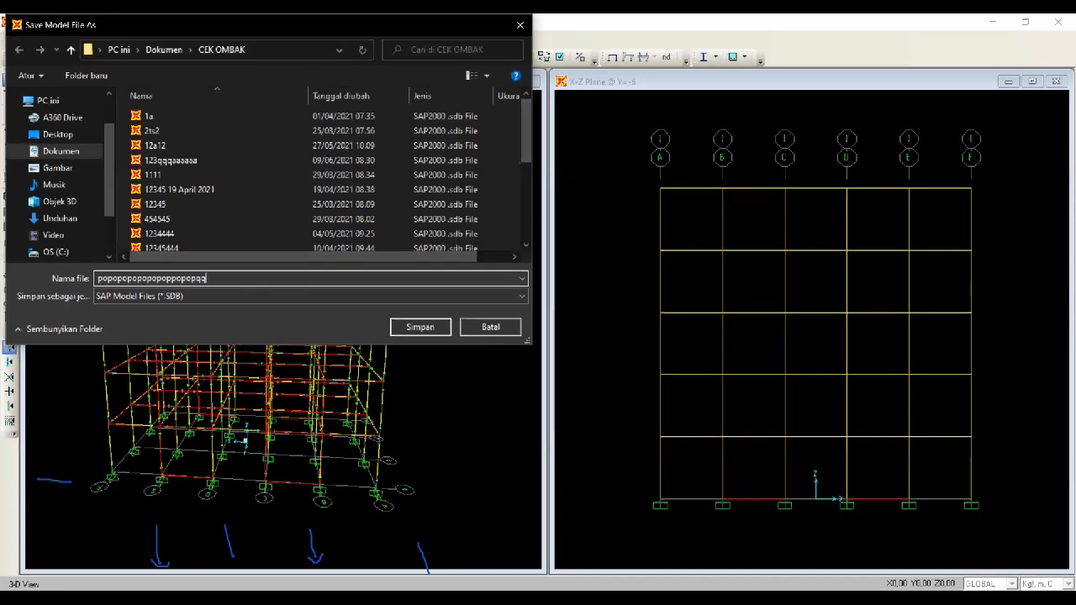
click(425, 328)
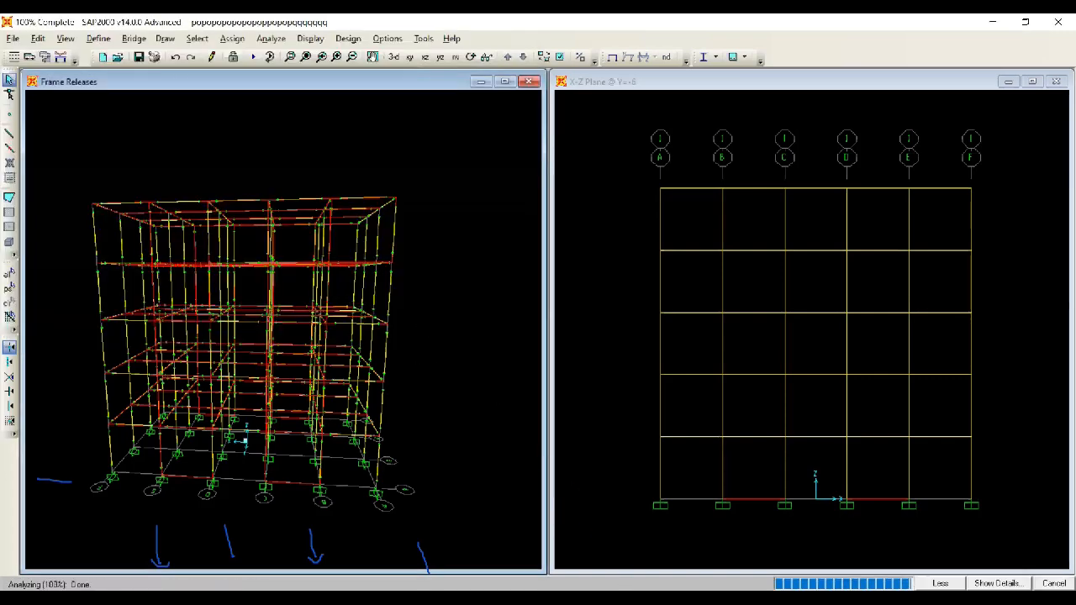
click(567, 485)
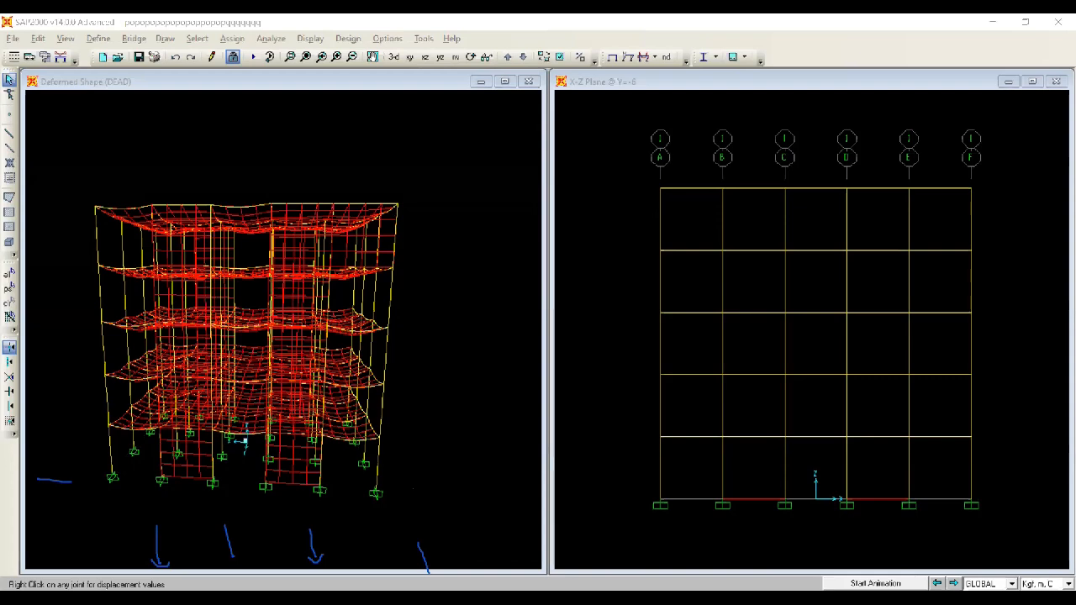
click(448, 412)
click(310, 38)
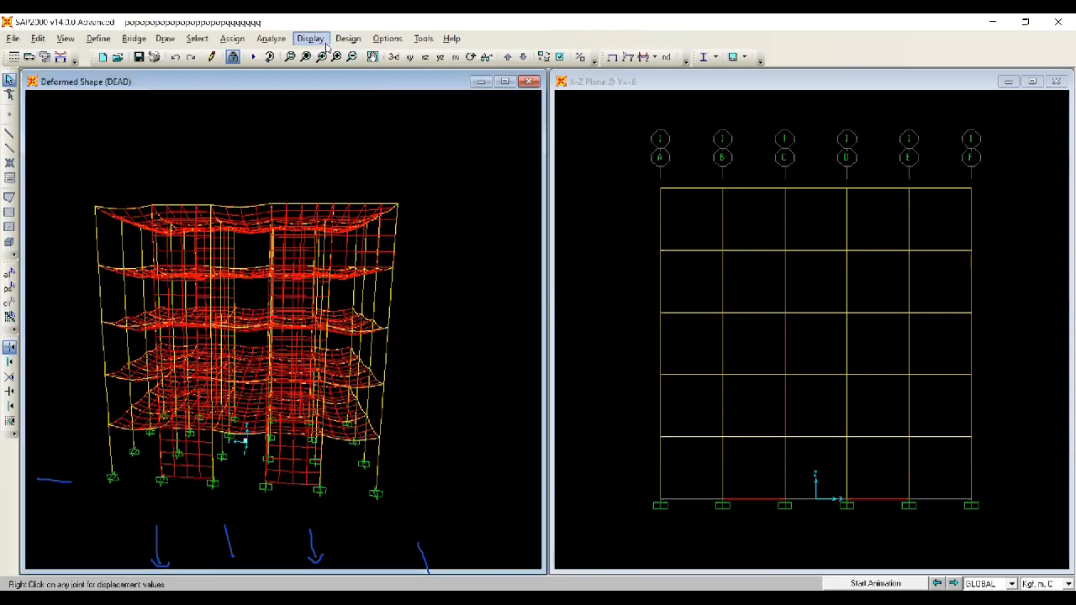
mouse_move(475, 148)
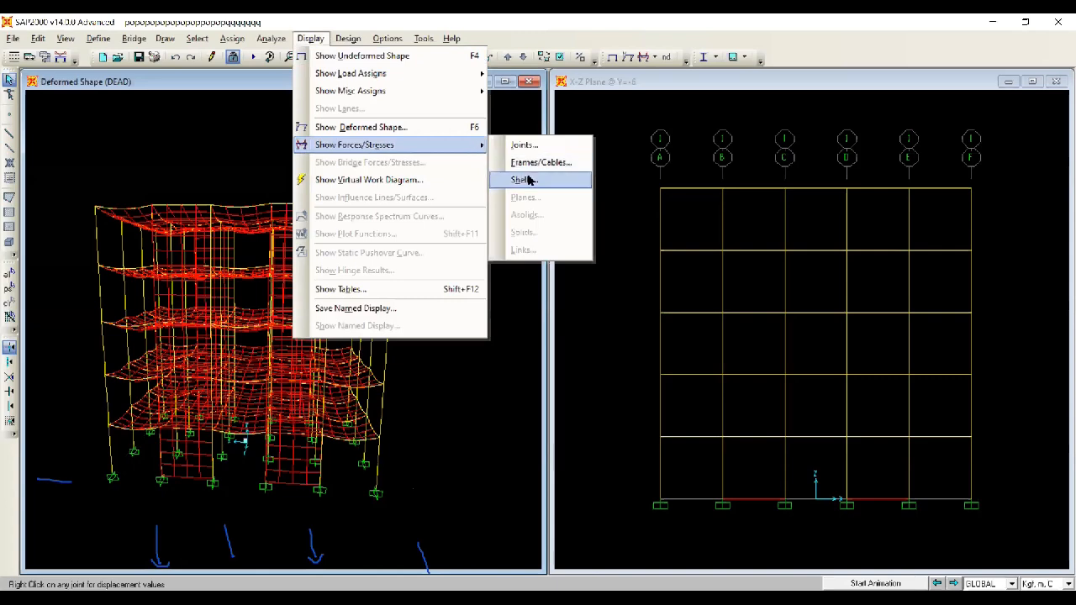
click(525, 180)
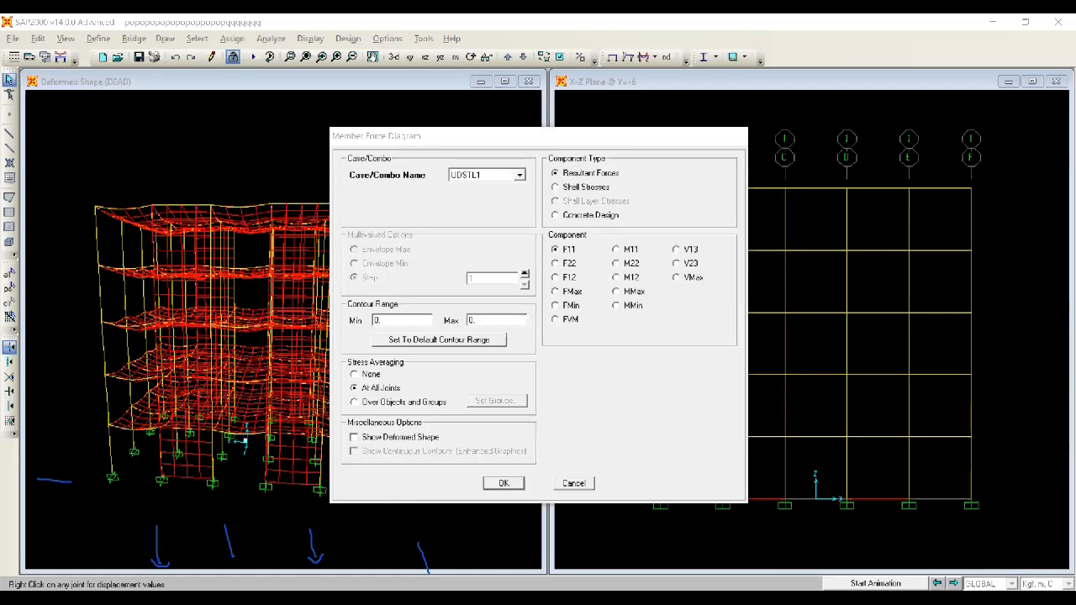
click(570, 485)
Step: Display the shell resultant M11 diagram for the UDSTL1 combination in the 3D view, with stress averaging at all joints
click(271, 38)
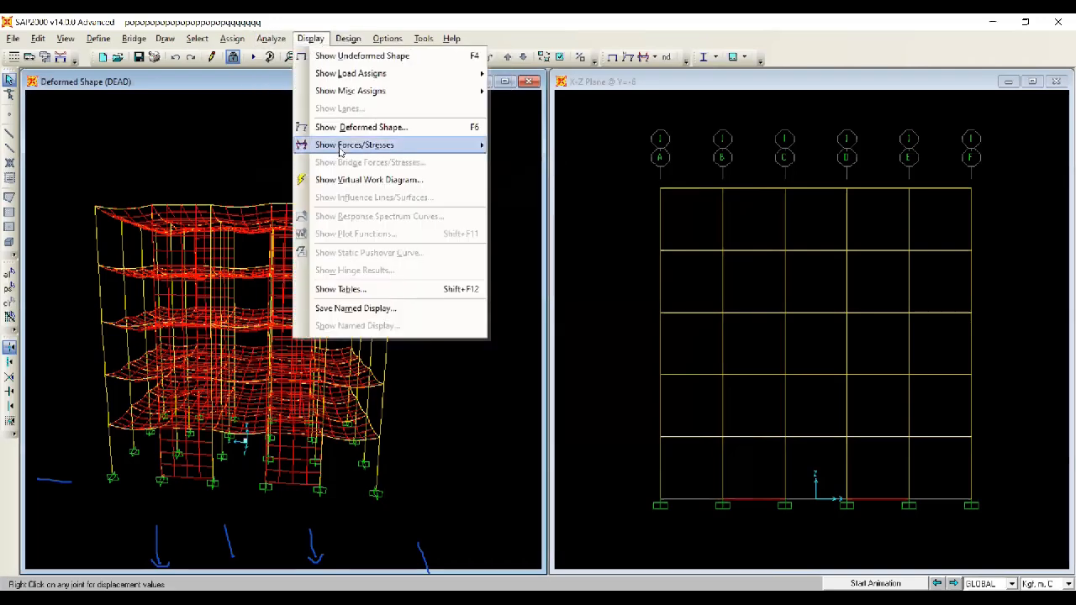
mouse_move(378, 144)
click(525, 180)
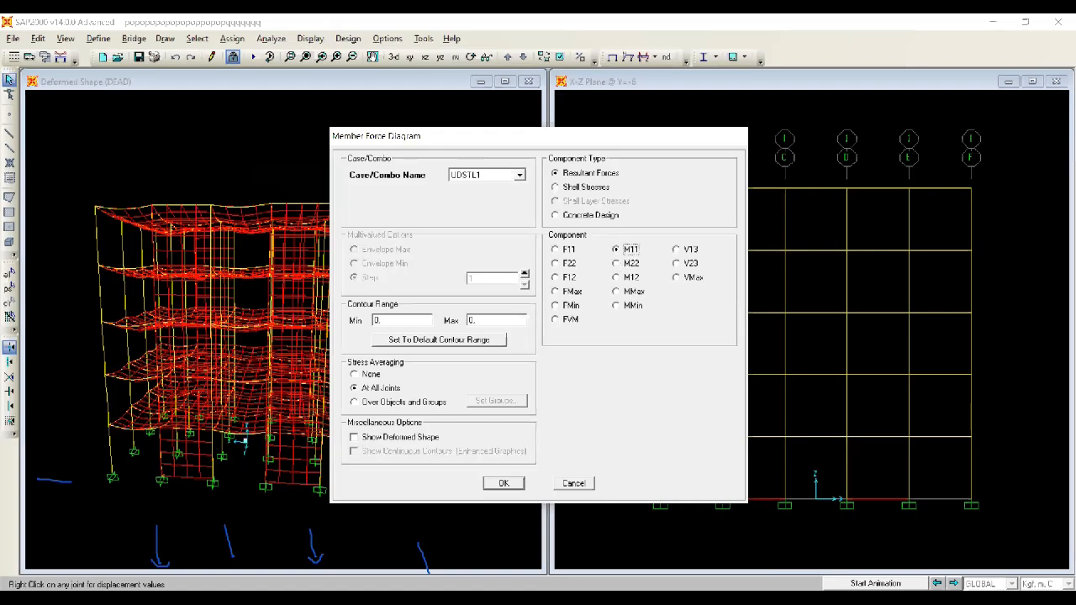
click(583, 590)
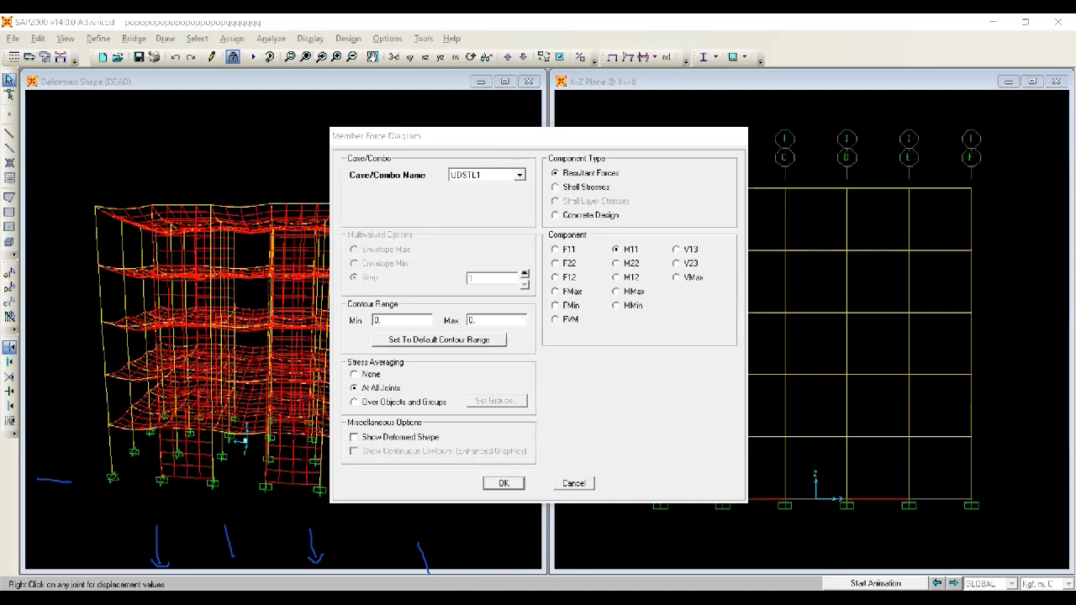
click(619, 250)
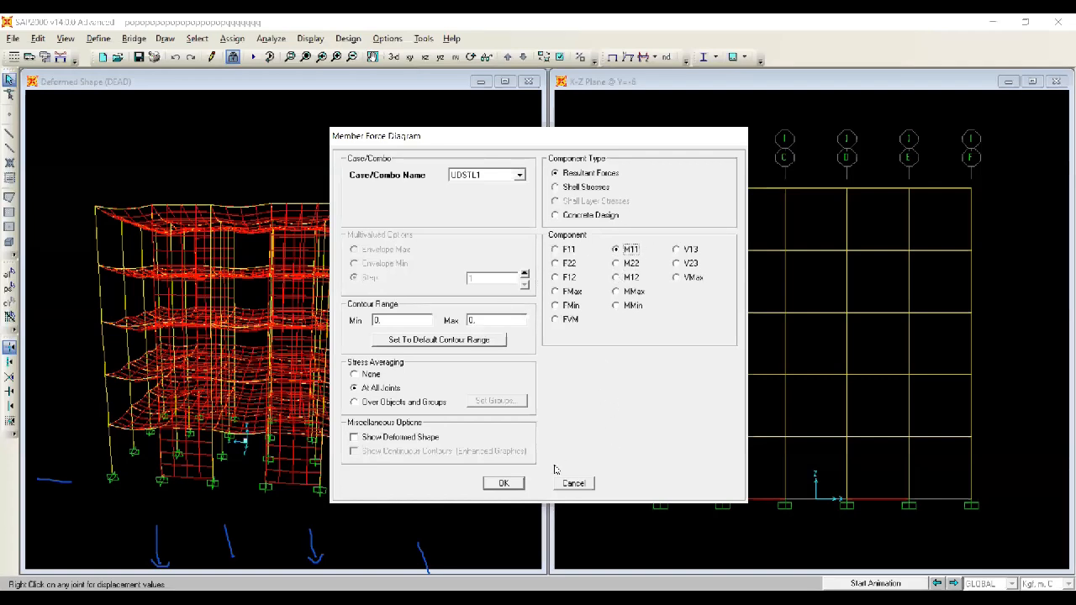
click(520, 177)
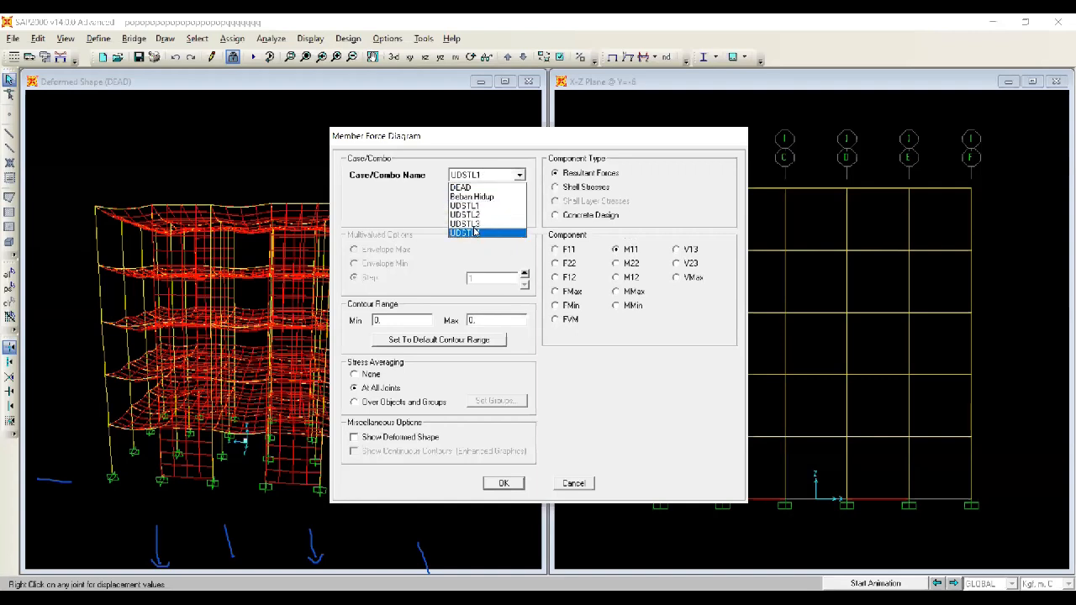
click(640, 358)
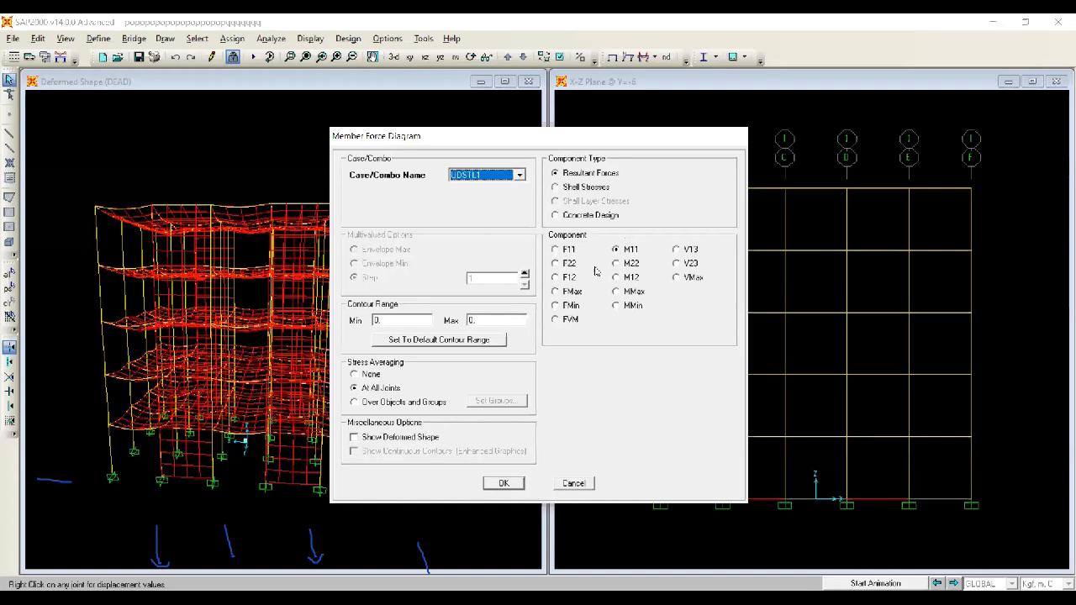
click(509, 485)
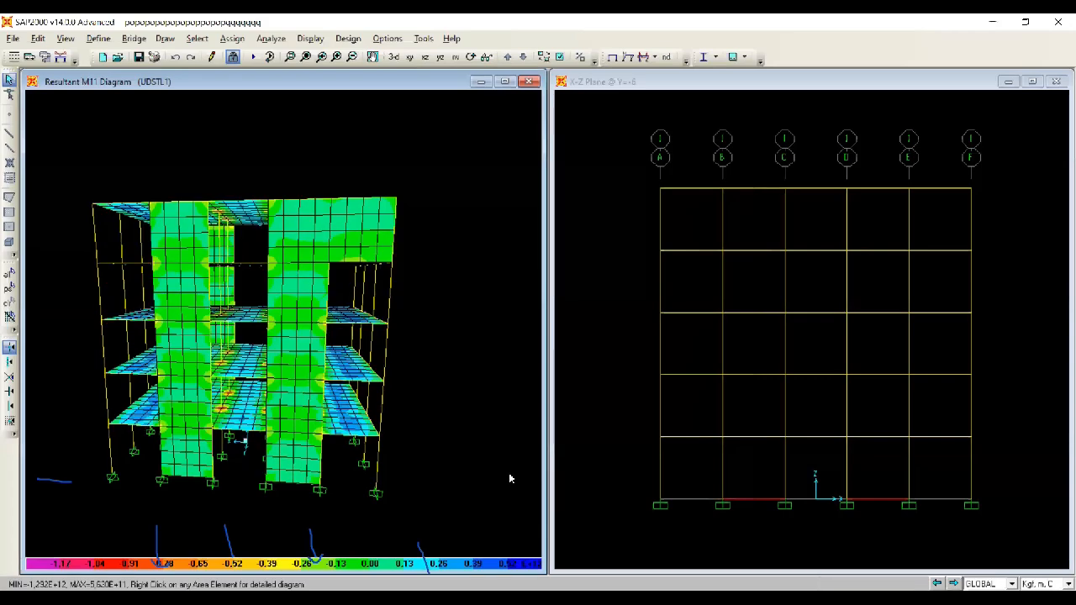
Step: Examine the M11 contours on the slabs and elevation areas from several sides of the 3D building
click(471, 56)
drag(326, 343, 268, 345)
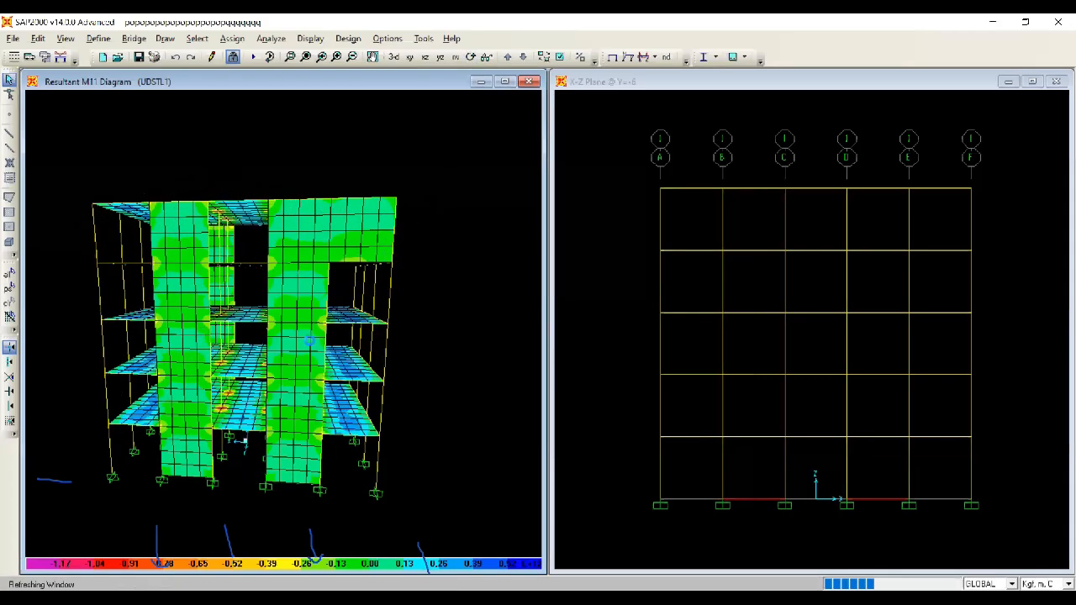
click(472, 58)
drag(550, 274, 588, 269)
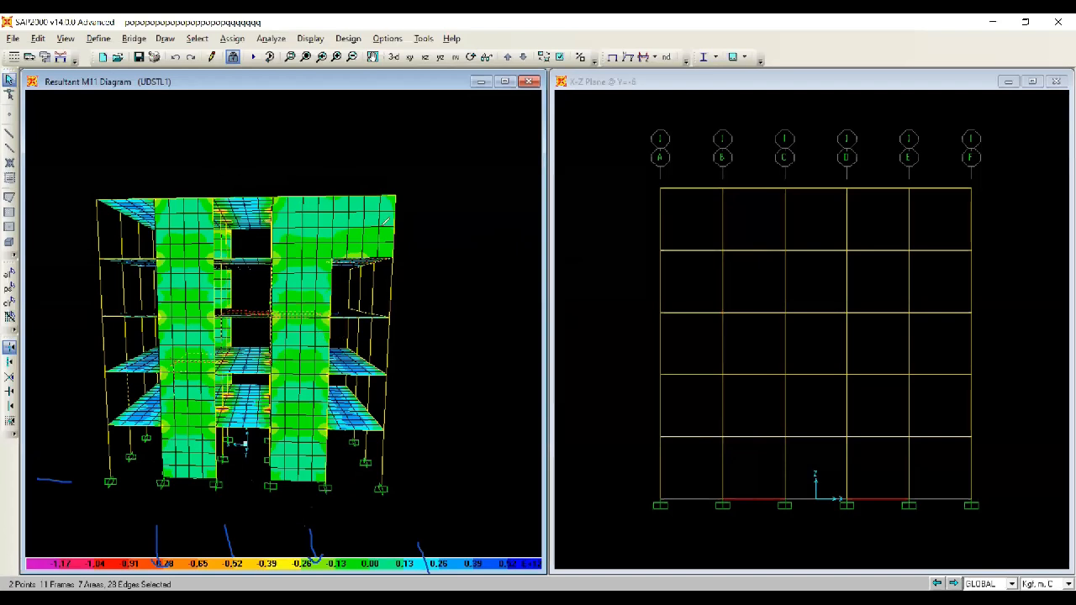
drag(445, 199, 381, 227)
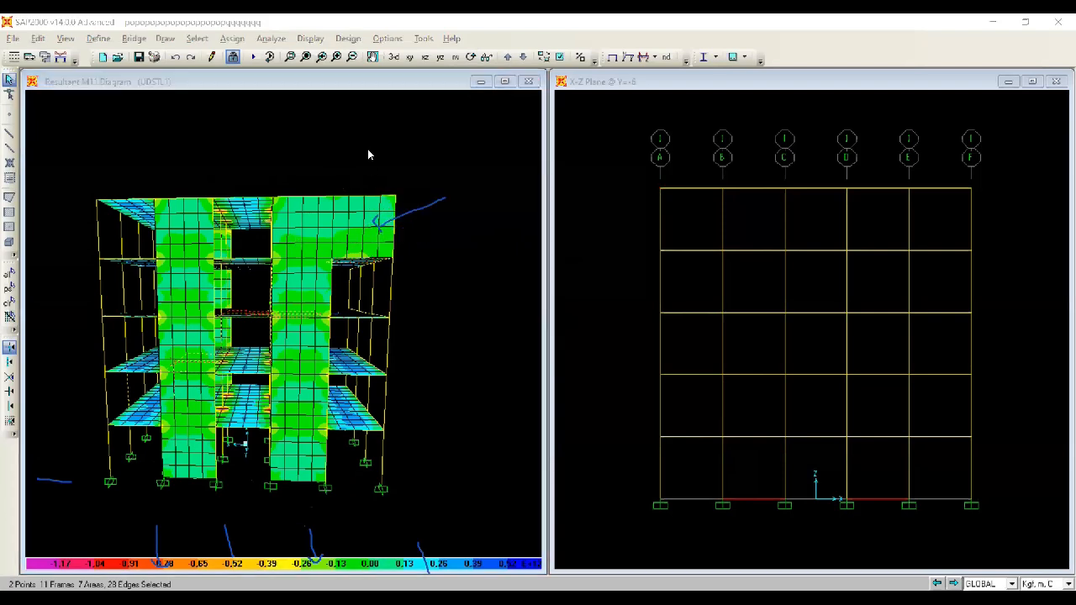
click(471, 57)
drag(290, 277, 61, 275)
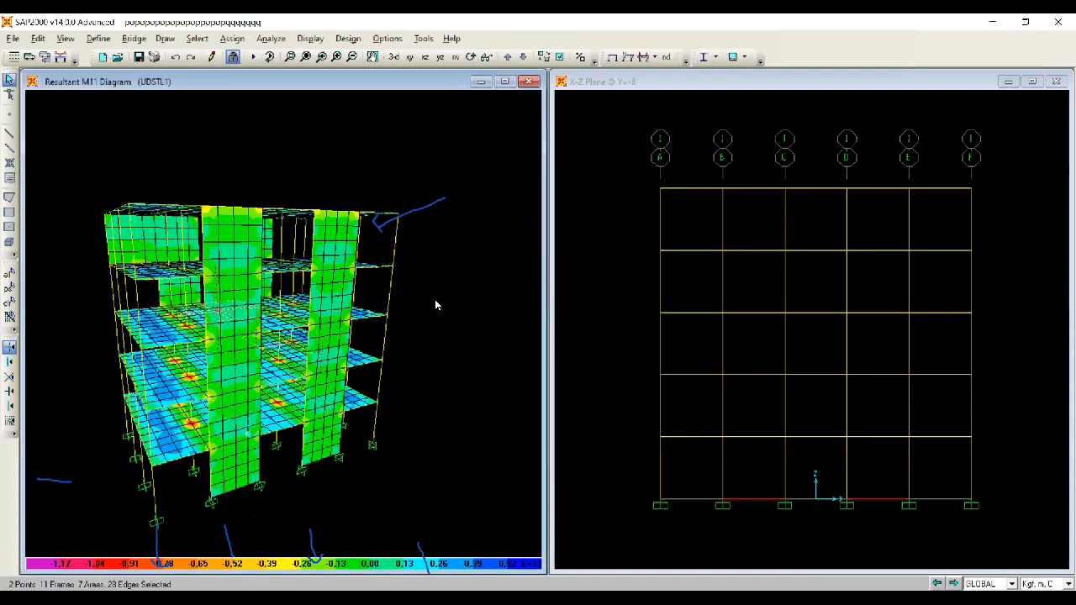
click(472, 57)
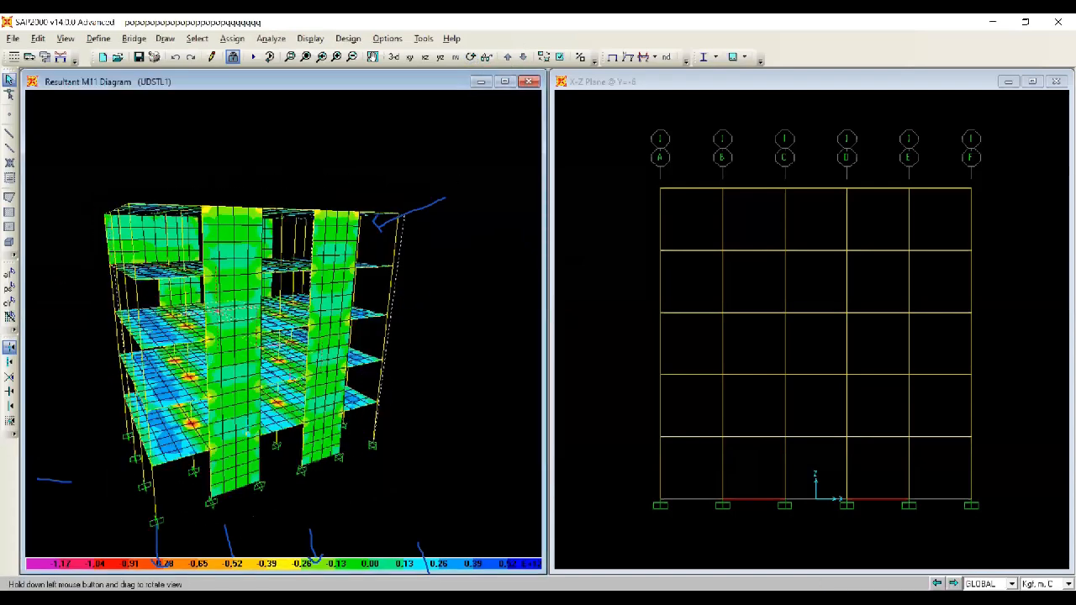
drag(405, 251, 404, 250)
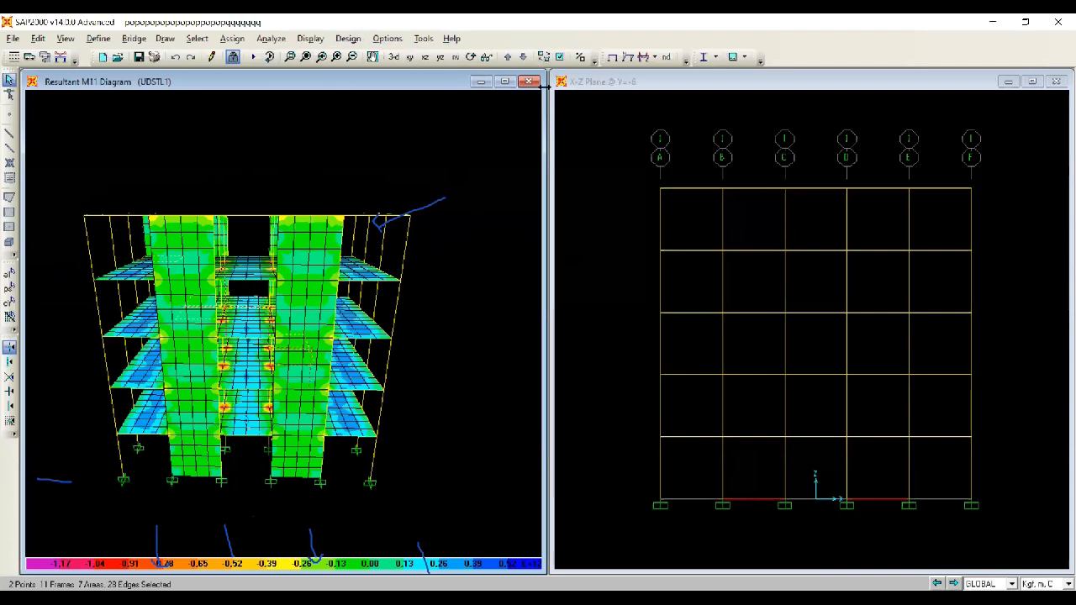
key(Escape)
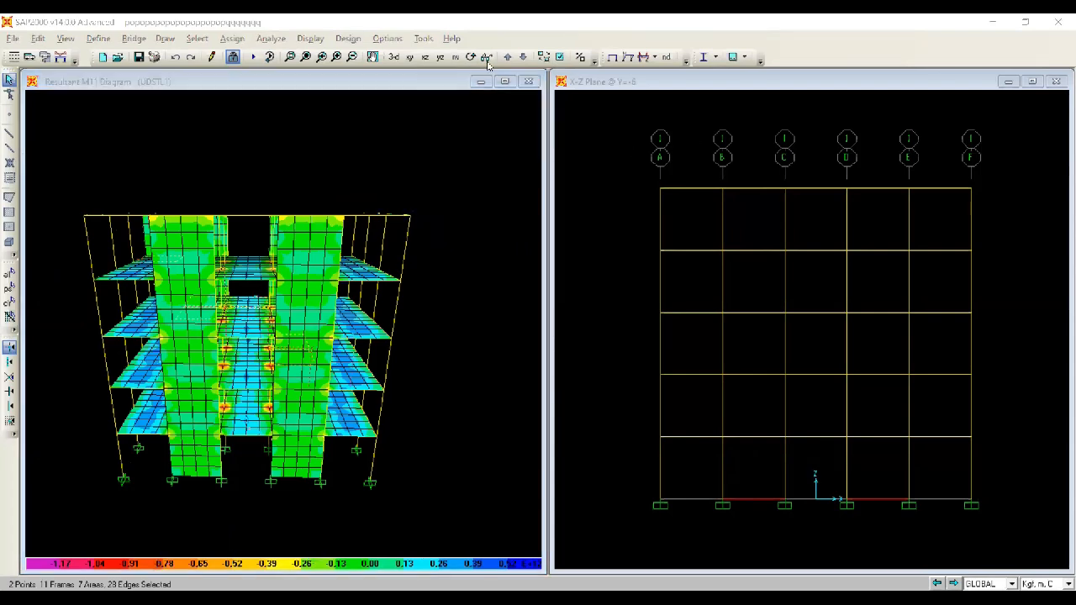
Step: Run the steel frame design check of the structure from the X-Z elevation view
click(348, 38)
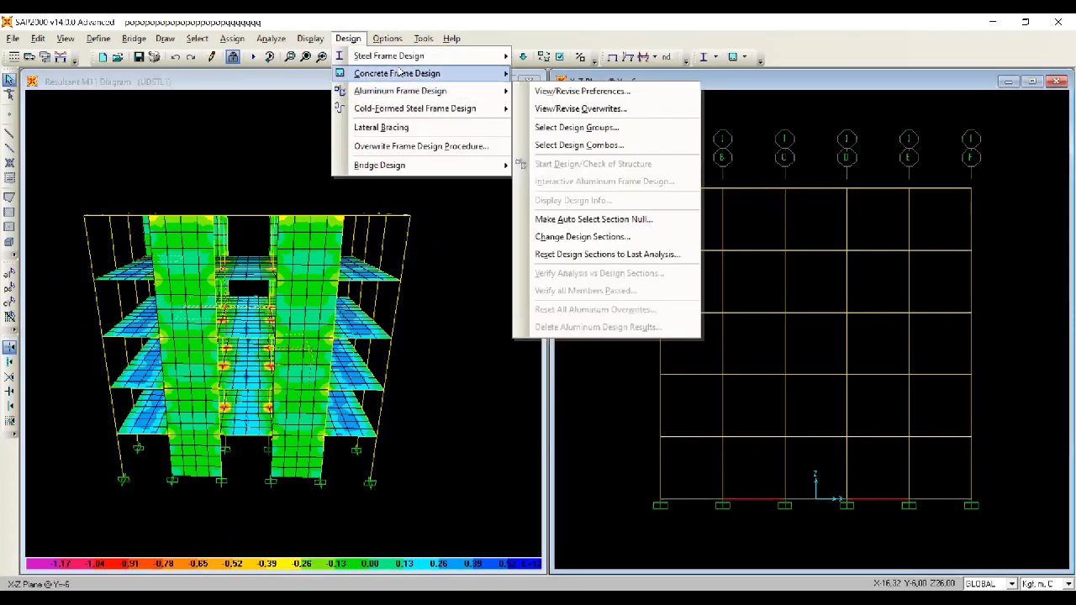
mouse_move(395, 55)
click(572, 164)
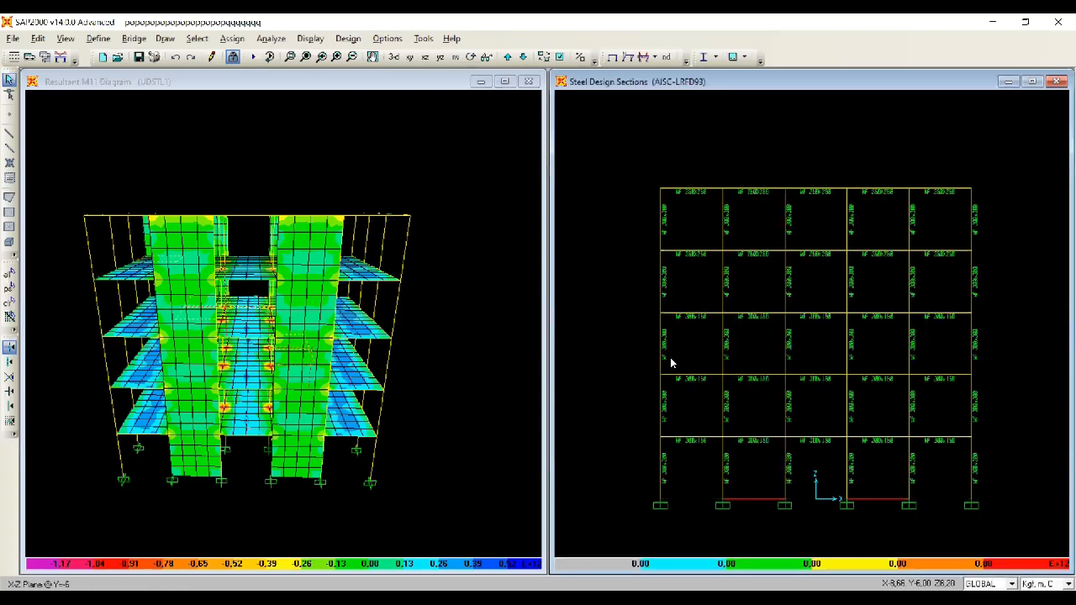
Step: Review the steel design section labels on the frames in the 3D, X-Y plan and X-Z elevation views
click(392, 39)
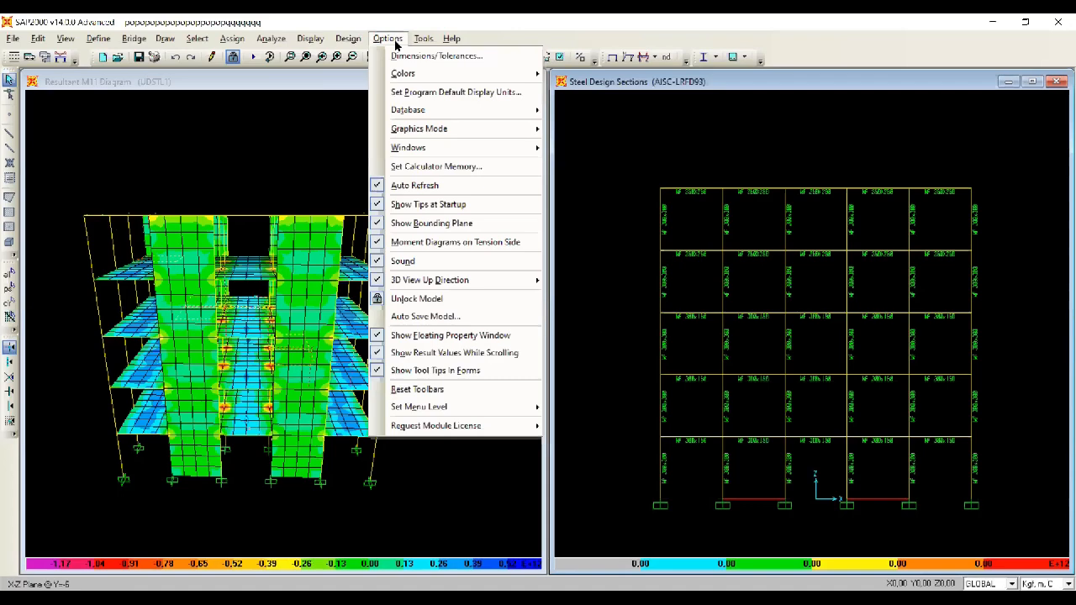
mouse_move(350, 42)
mouse_move(370, 107)
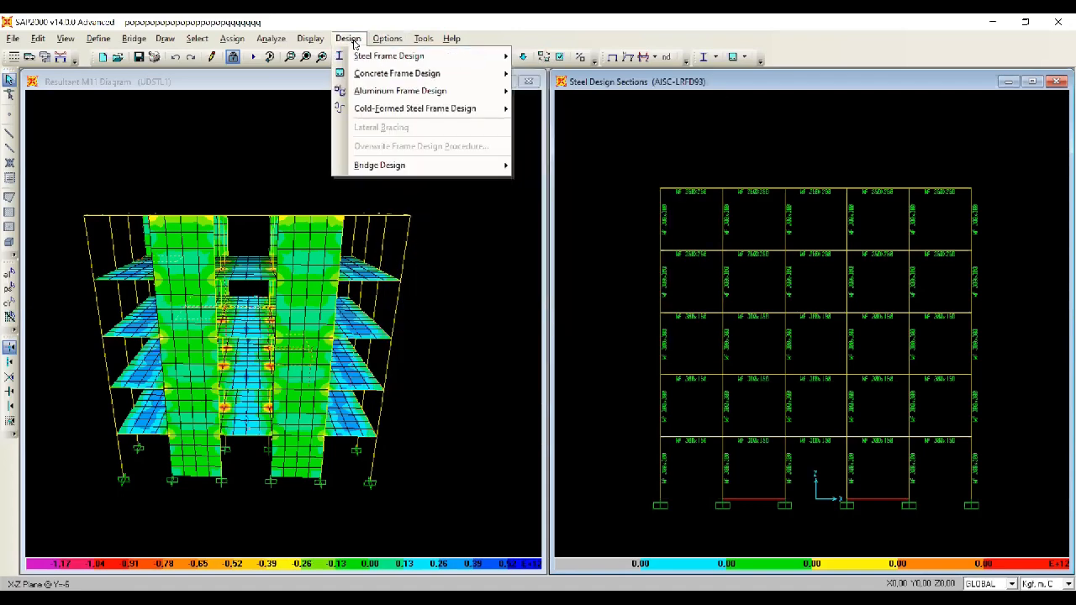
click(617, 153)
click(393, 56)
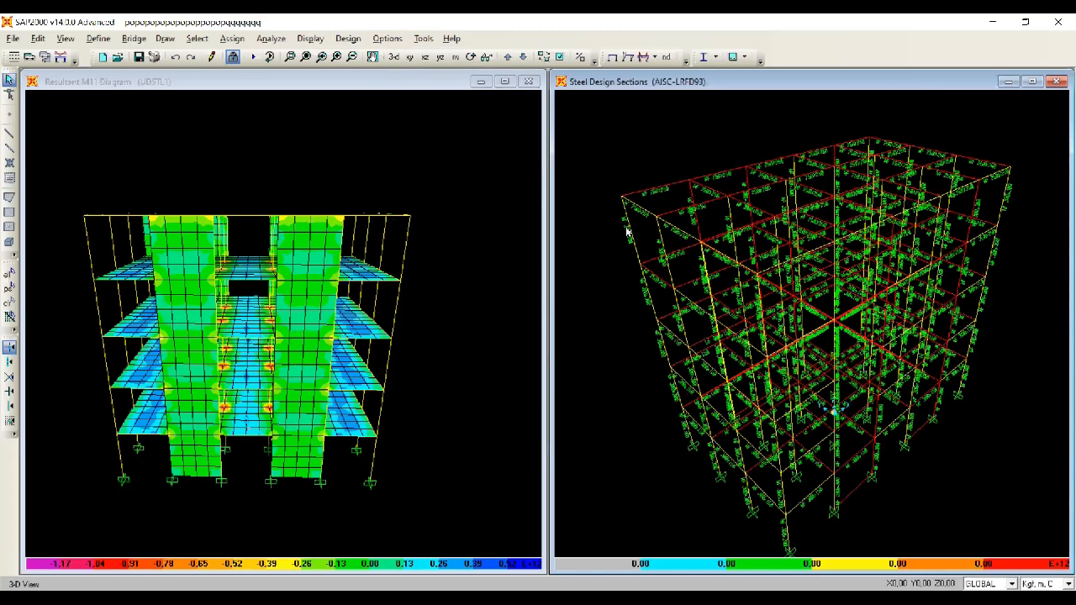
click(475, 59)
drag(677, 211, 791, 206)
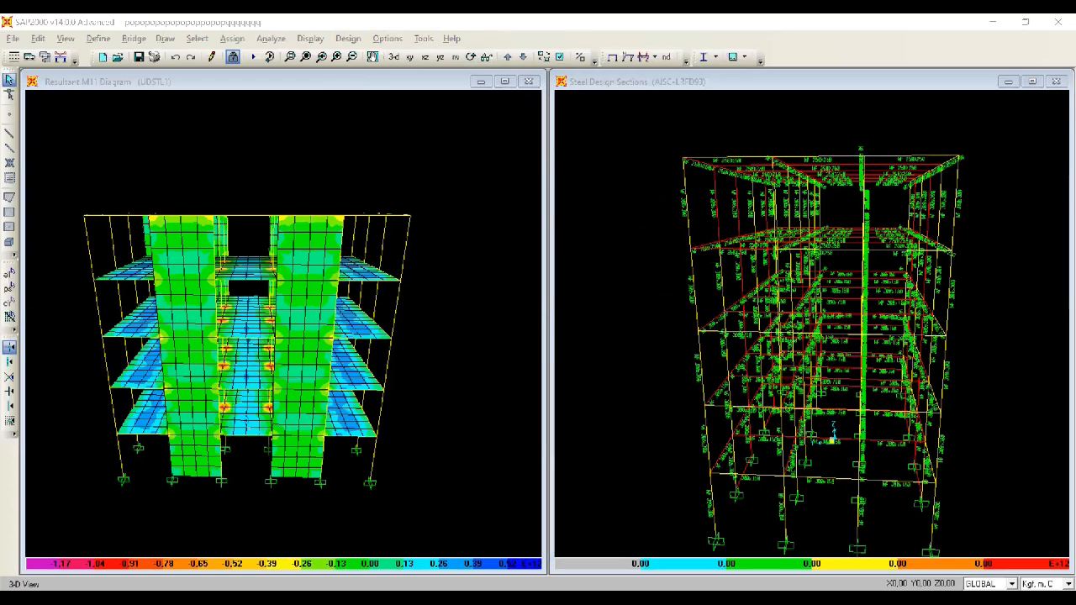
click(618, 321)
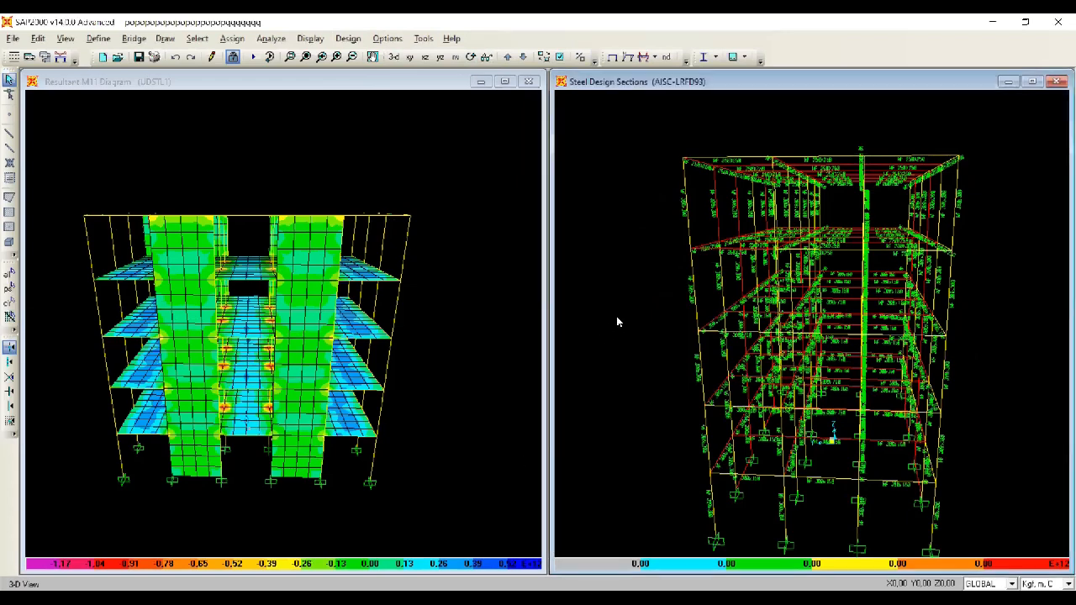
click(410, 58)
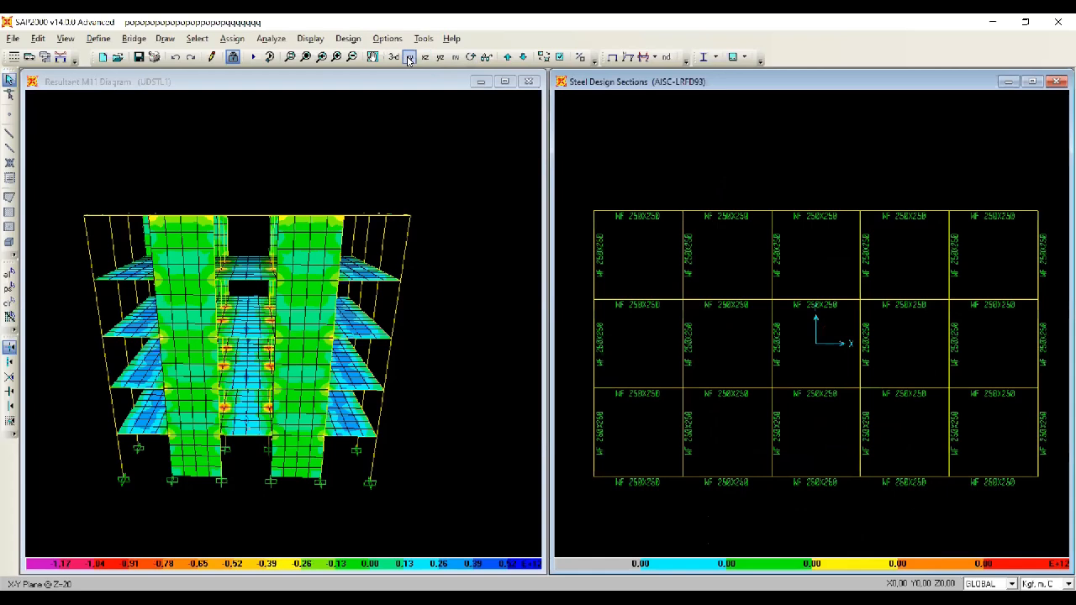
click(424, 57)
Step: Orbit the M11 diagram to a corner view and examine the moment concentrations on the slabs near the wall areas
click(437, 282)
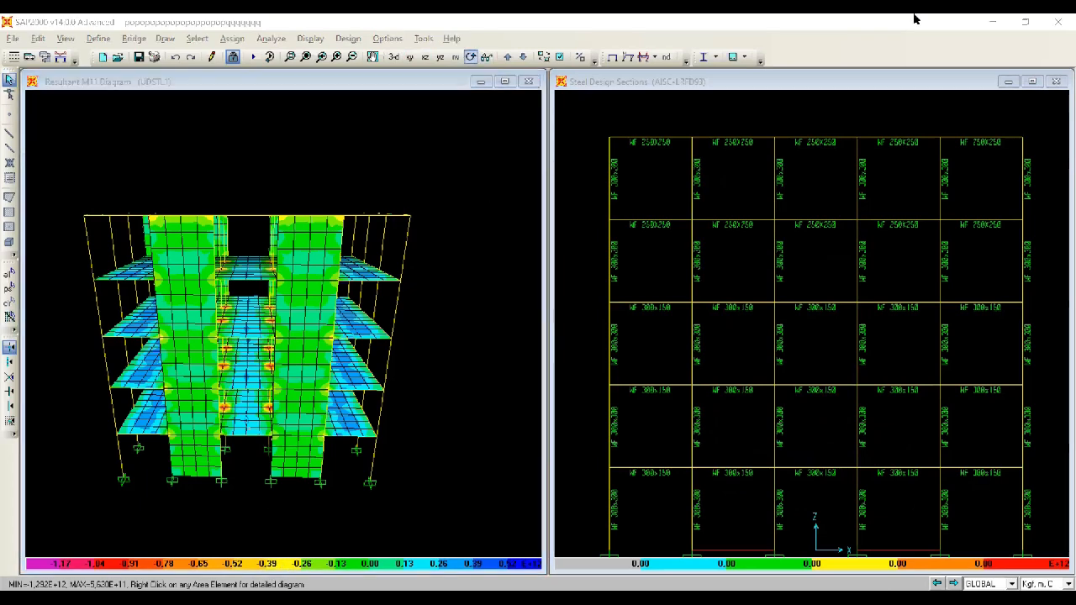
drag(261, 252, 150, 235)
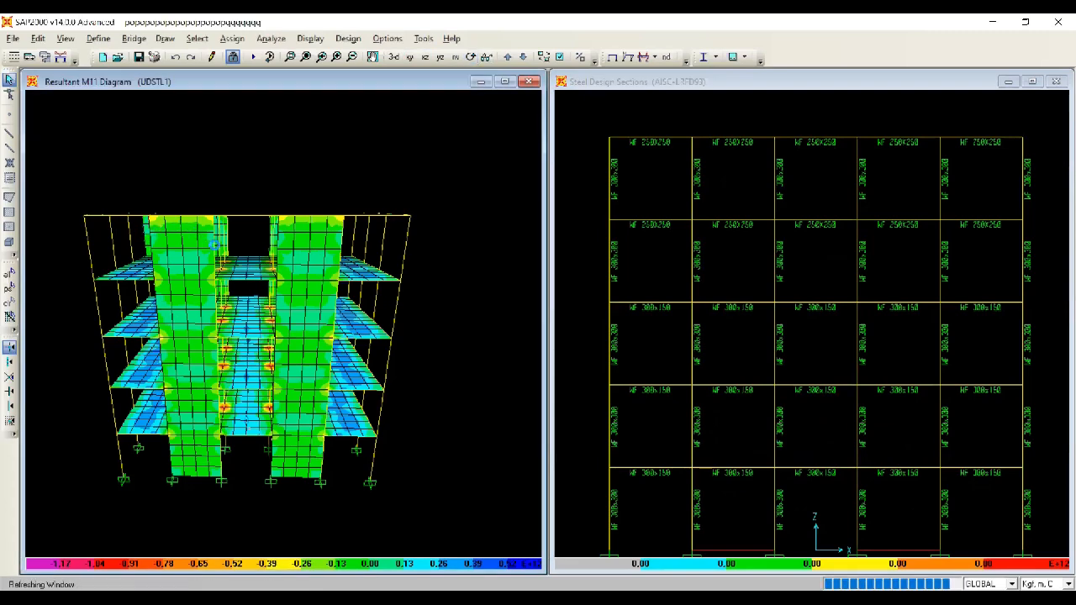
click(471, 58)
drag(380, 340, 486, 345)
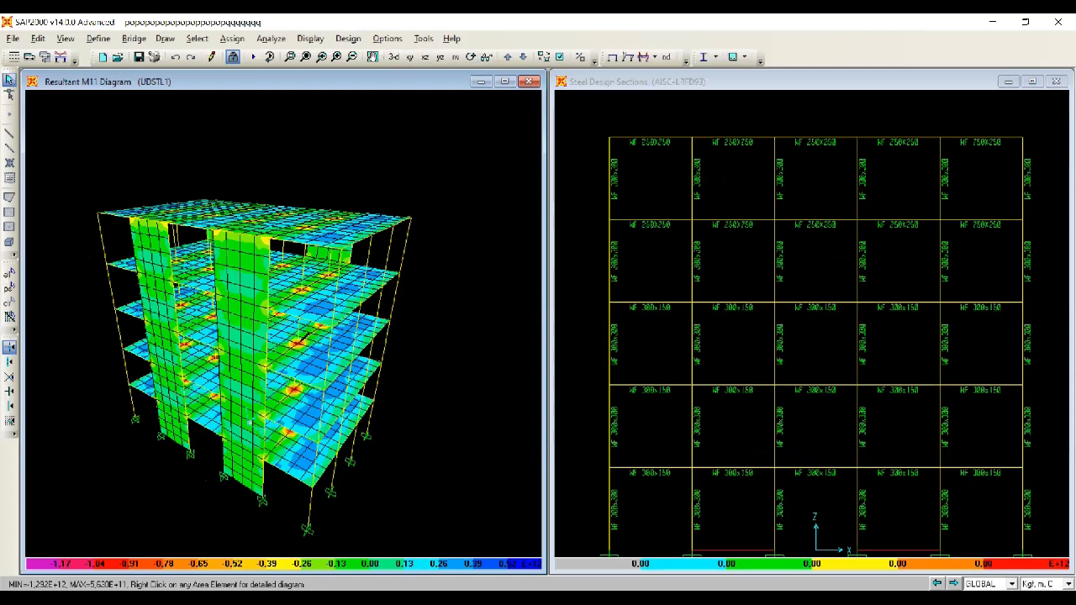
drag(370, 402, 431, 450)
drag(296, 390, 380, 503)
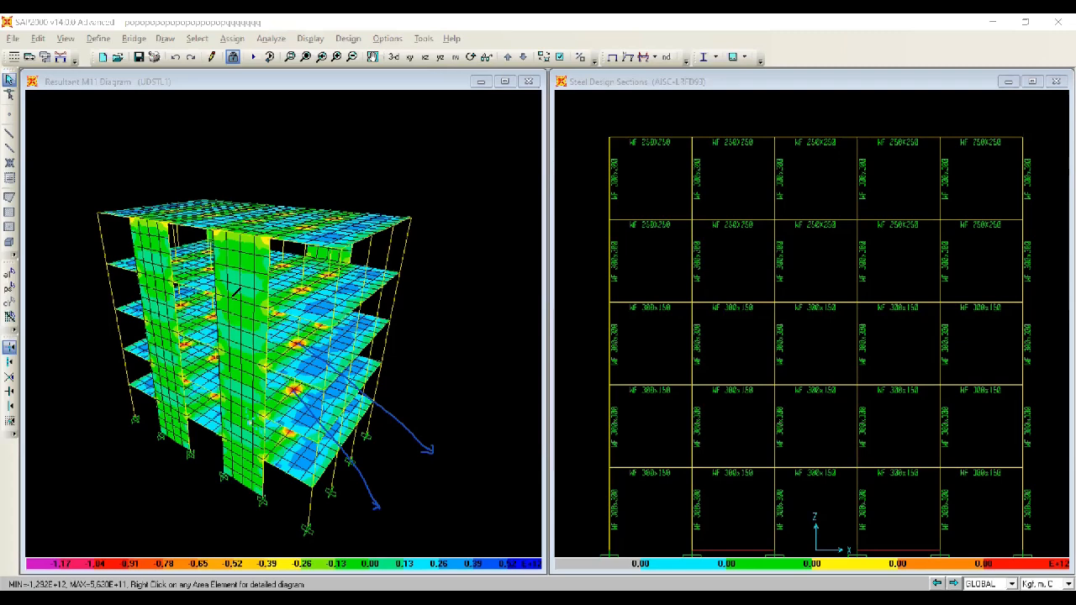
key(e)
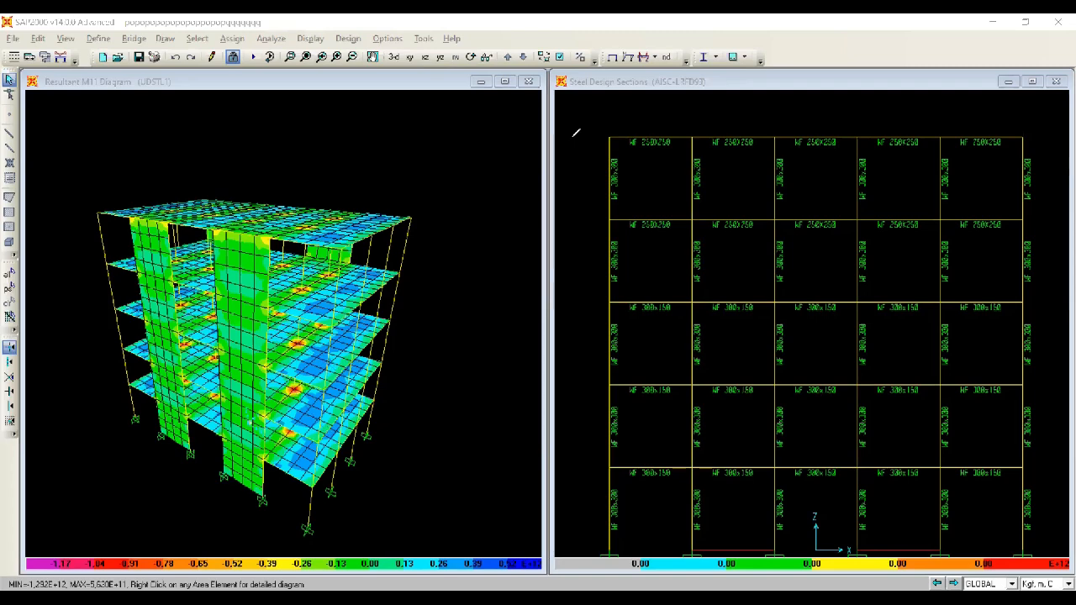
Step: Open the steel stress check information of the leftmost third-storey column in the X-Z elevation and read its summary data table through to the message fields
right_click(257, 293)
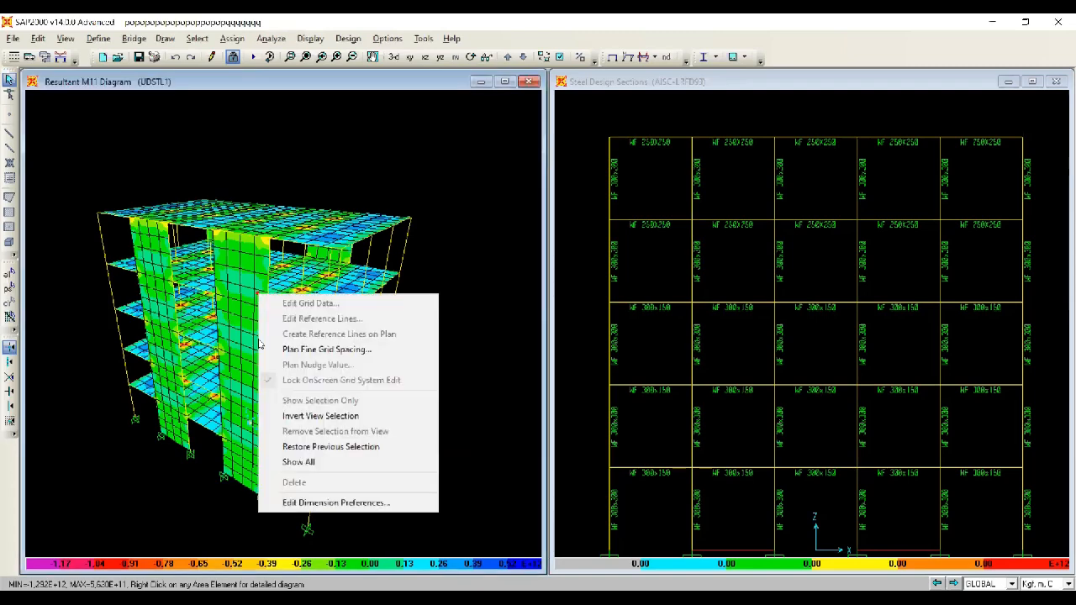
right_click(613, 374)
mouse_move(721, 324)
mouse_down()
mouse_move(726, 294)
mouse_move(731, 333)
mouse_up()
click(662, 395)
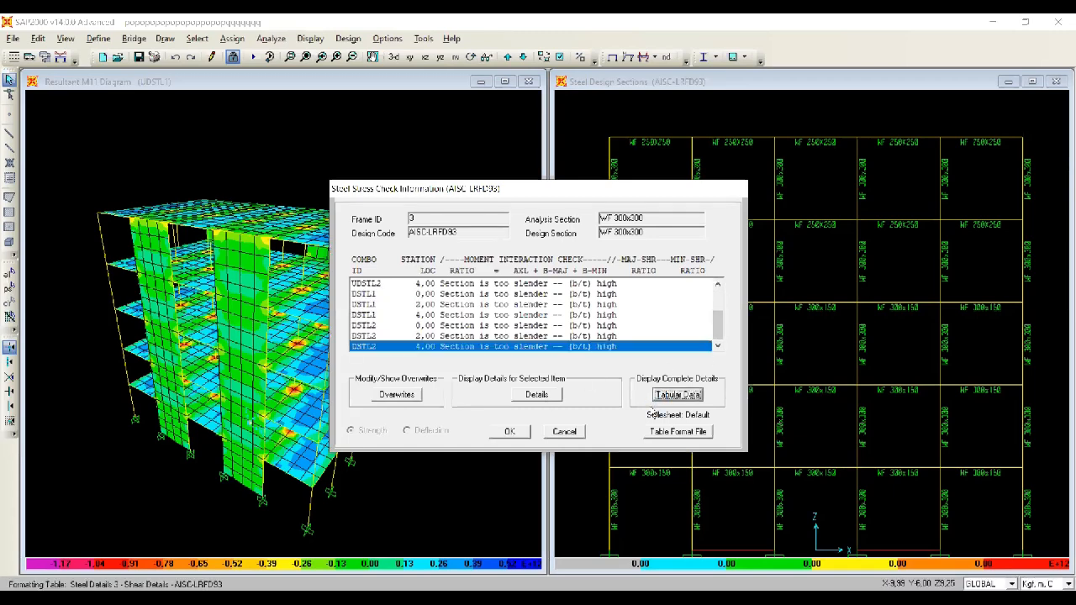
drag(308, 465, 479, 471)
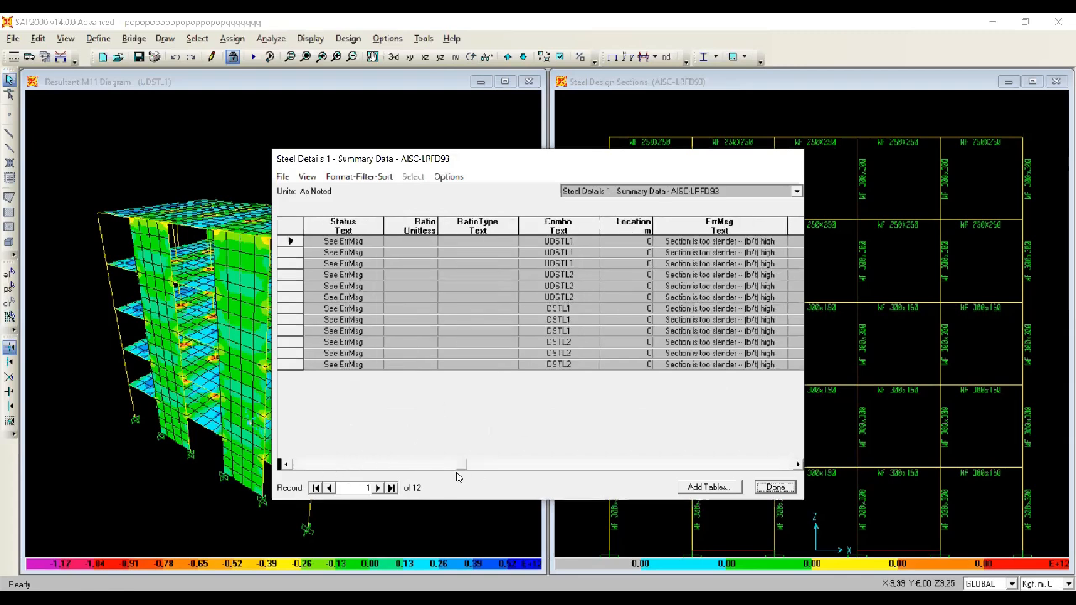
drag(468, 468, 740, 479)
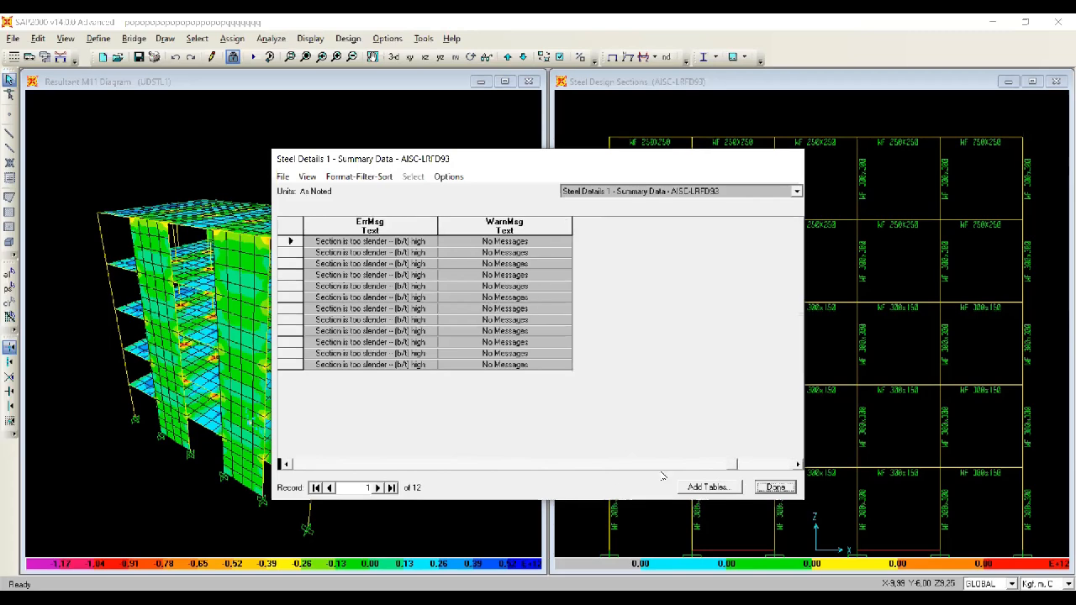
click(775, 488)
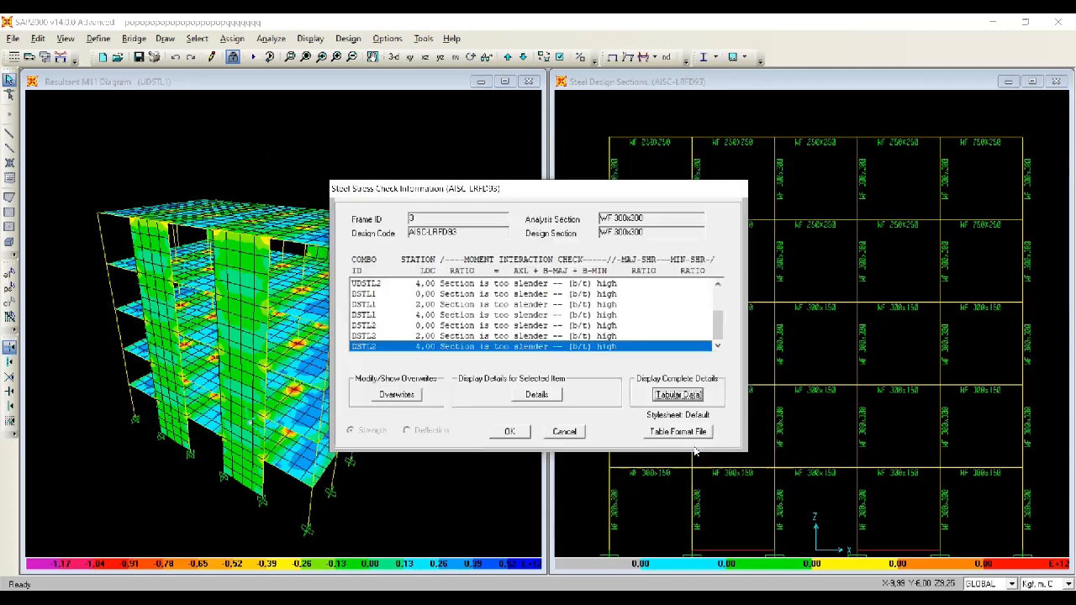
Step: Open the column's steel design tables, review the options for exporting the current table, and close the stress check information
click(678, 432)
click(577, 366)
click(678, 395)
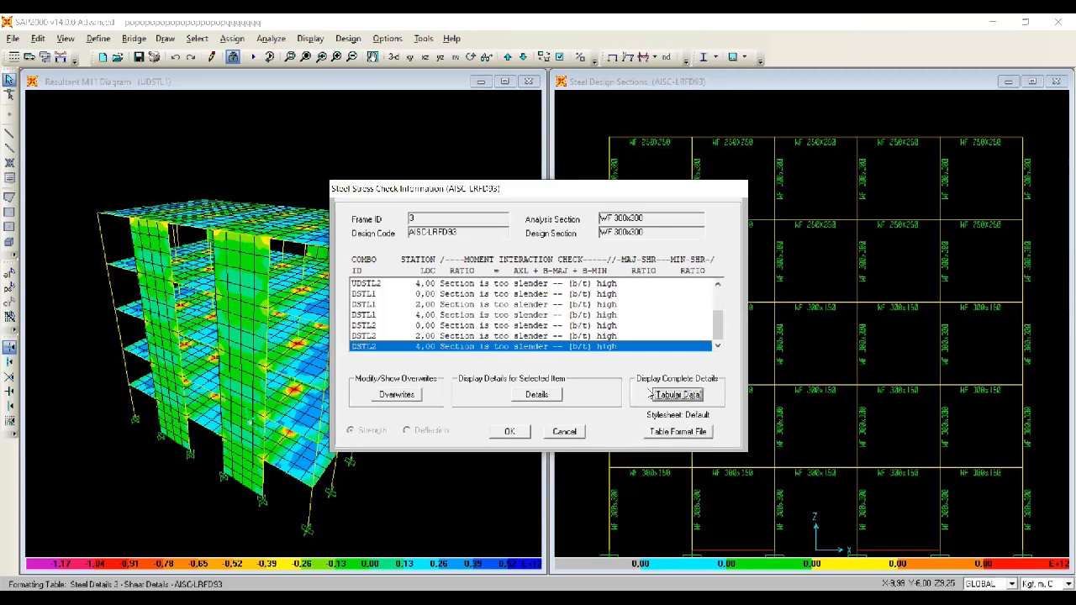
click(283, 176)
mouse_move(294, 193)
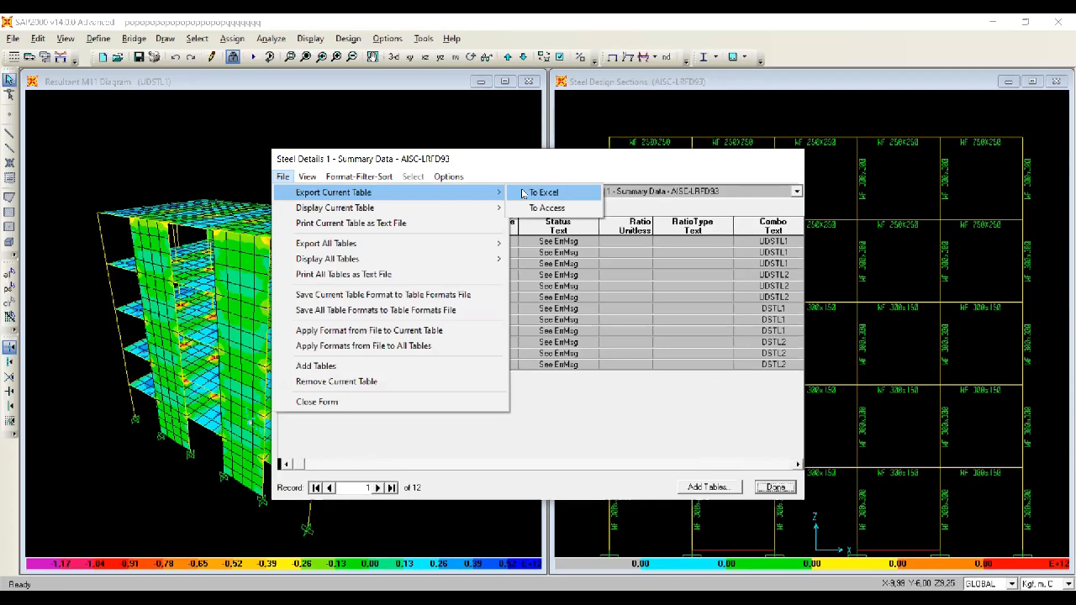
click(775, 488)
click(512, 433)
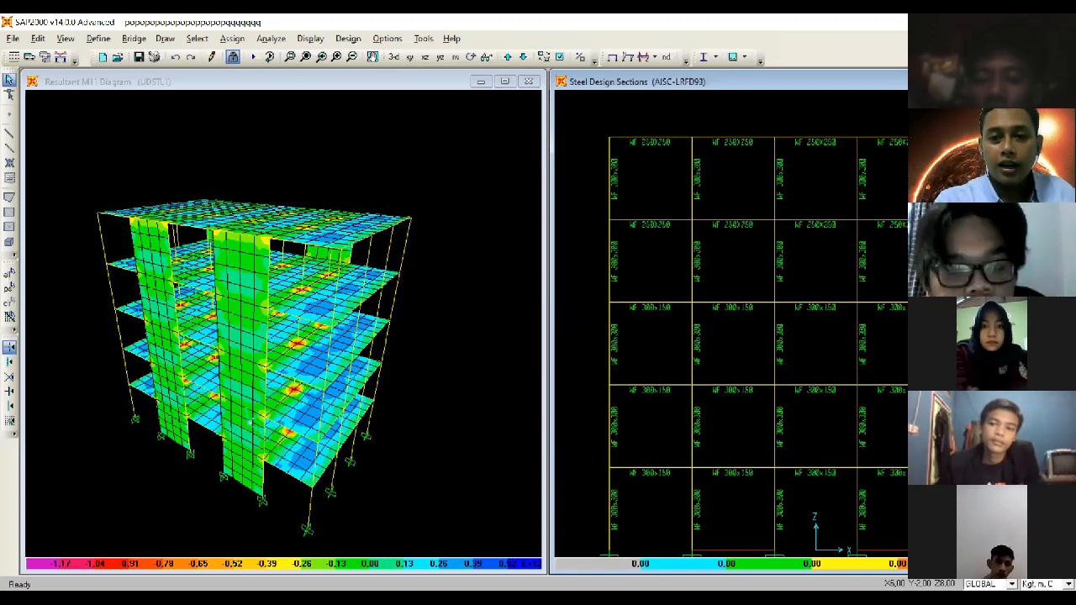
Step: Close the steel design sections view, widen the M11 diagram window across the workspace and centre the building in it
click(1059, 82)
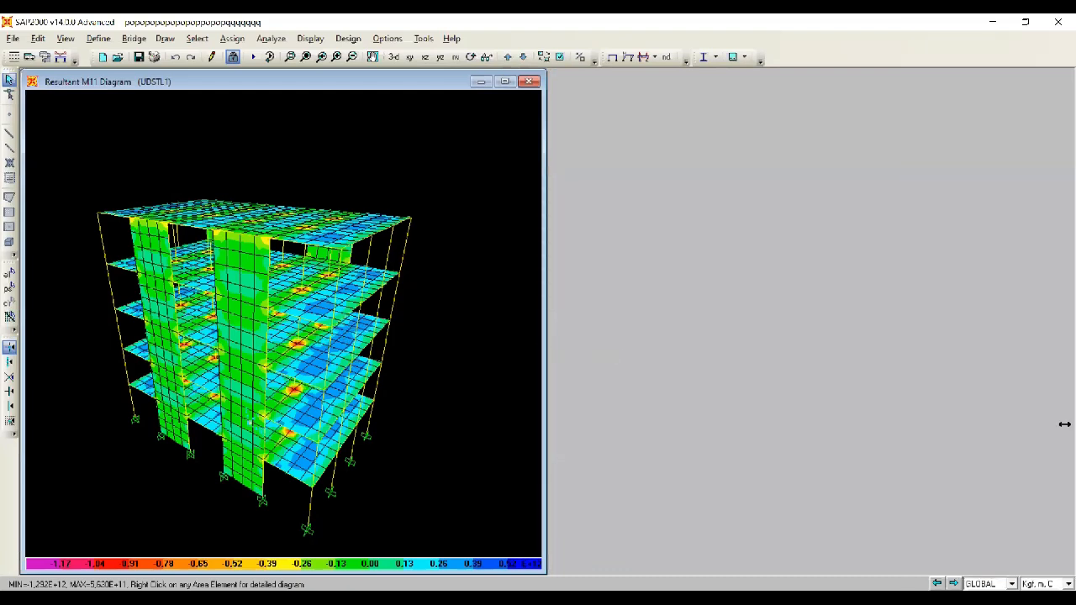
drag(544, 346, 1069, 346)
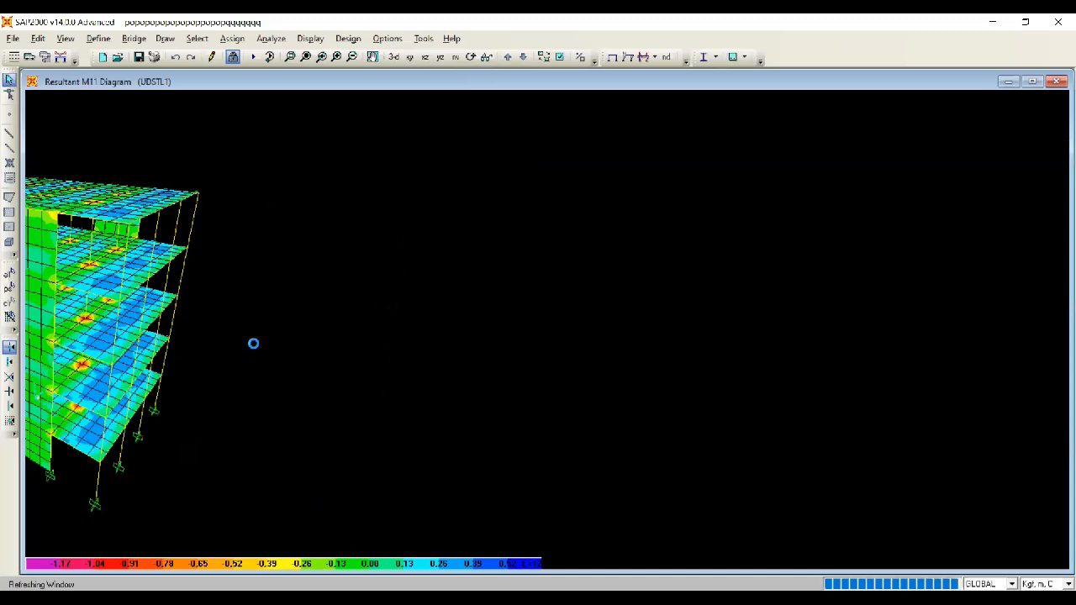
middle_drag(632, 349, 492, 323)
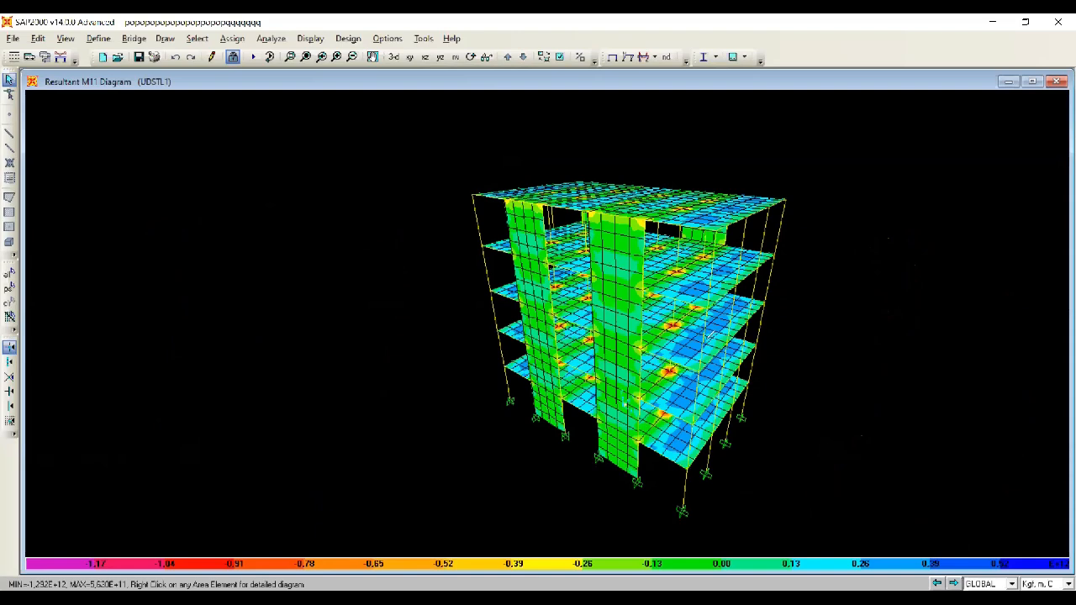
right_click(683, 322)
drag(742, 370, 863, 446)
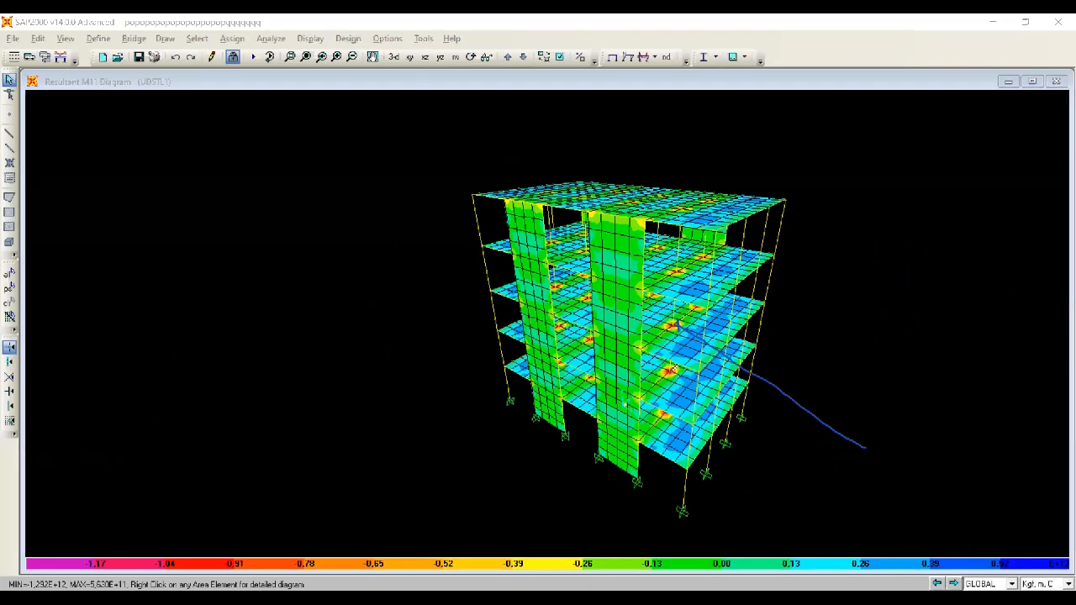
drag(727, 423, 778, 483)
drag(685, 454, 727, 517)
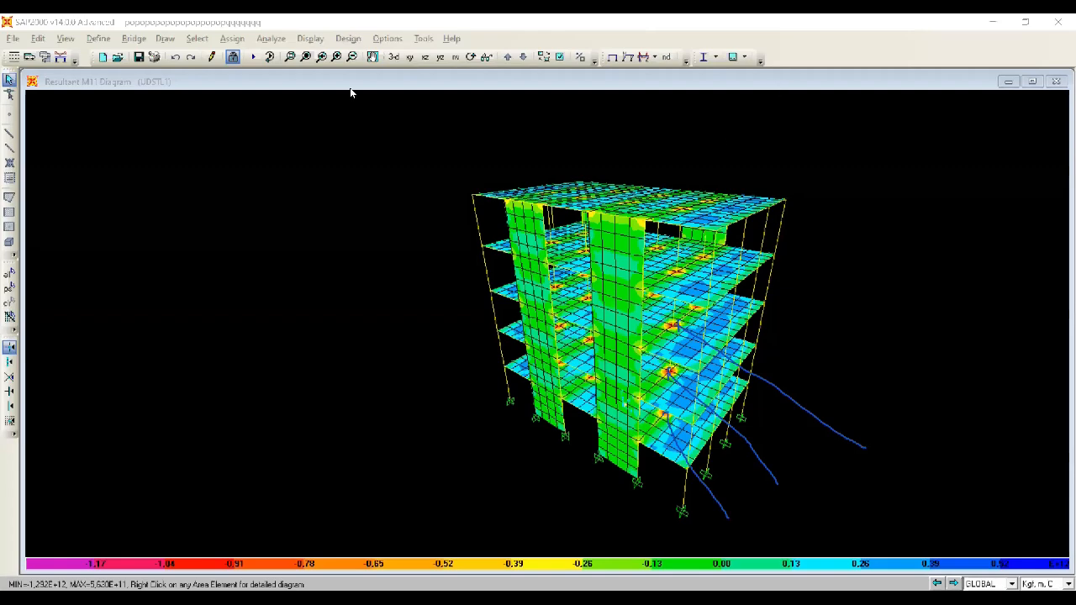
Step: Examine the M11 moment concentrations on the middle-storey slabs beside the wall areas in close-up
click(336, 56)
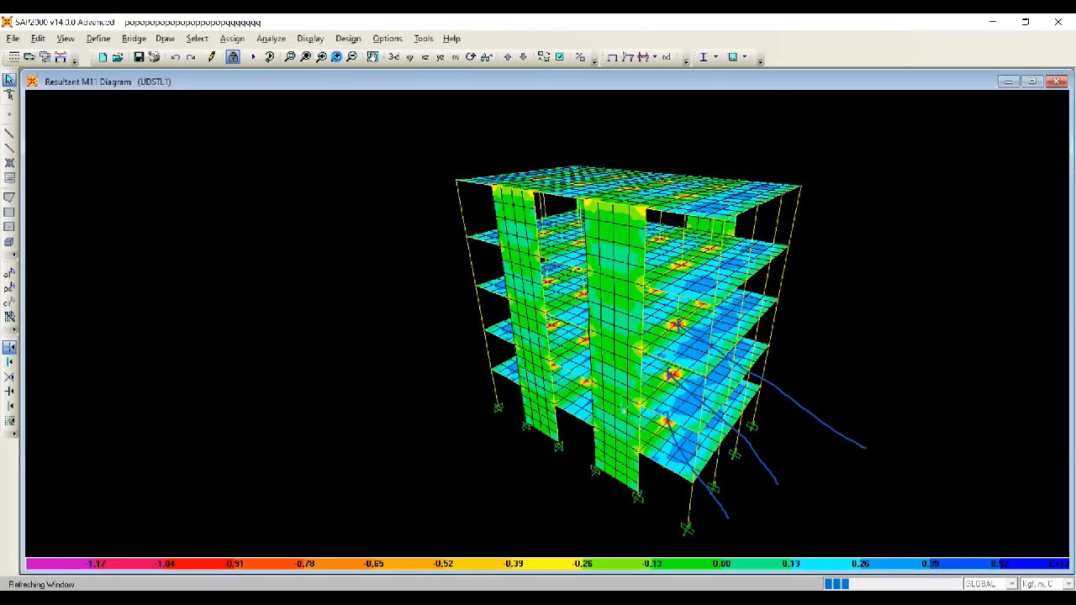
click(336, 57)
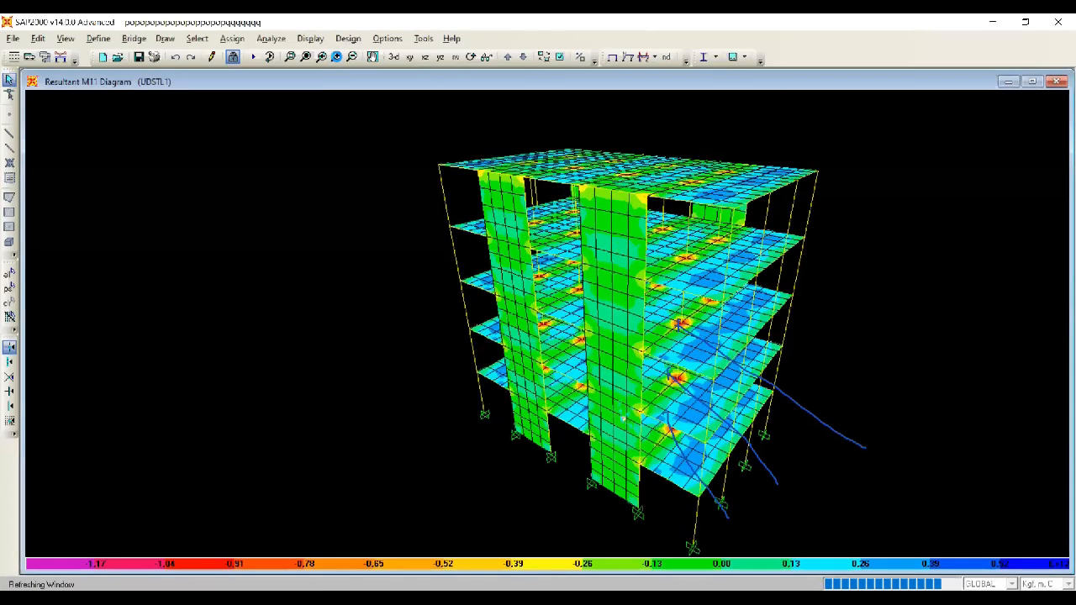
click(337, 56)
click(336, 56)
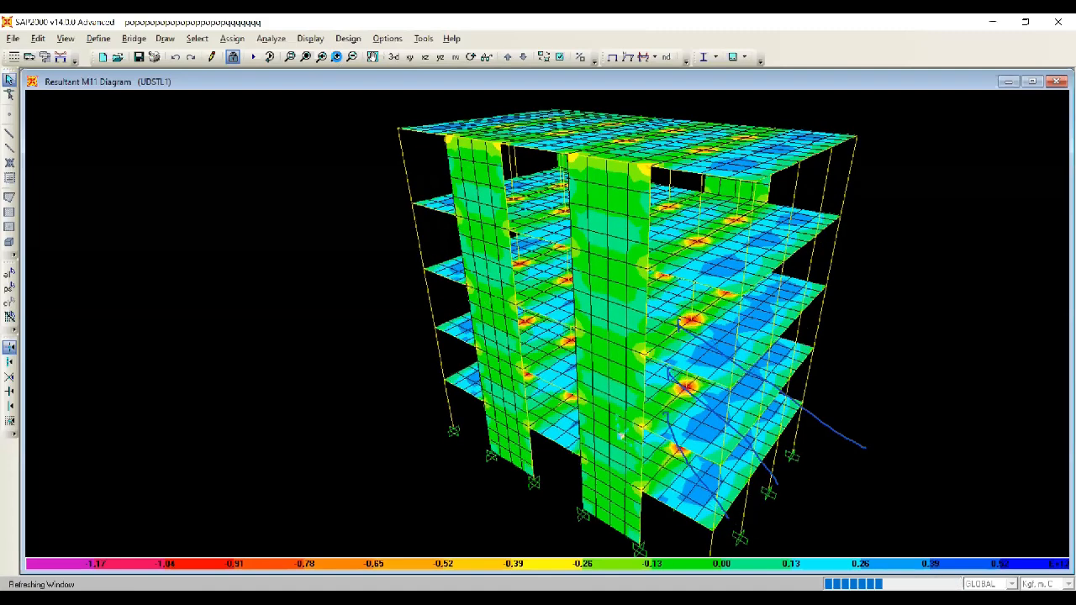
click(336, 56)
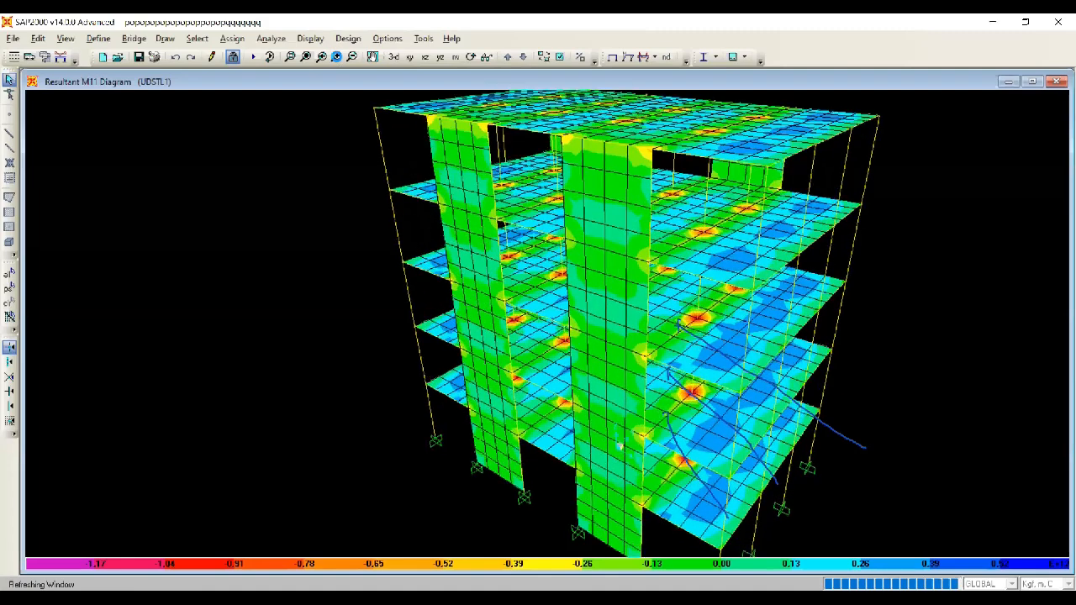
click(337, 57)
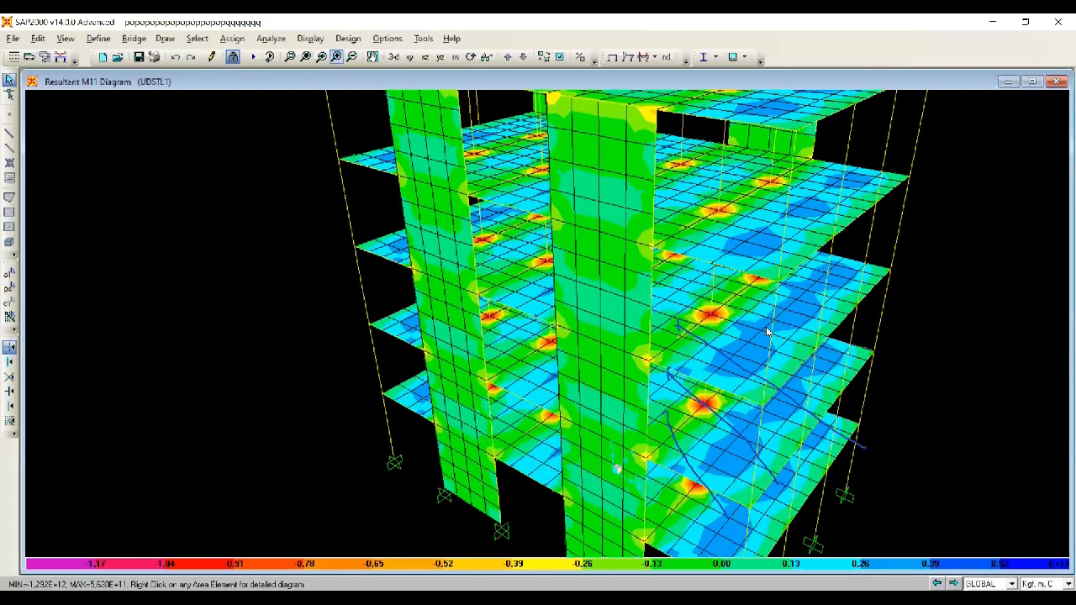
middle_drag(786, 331, 708, 348)
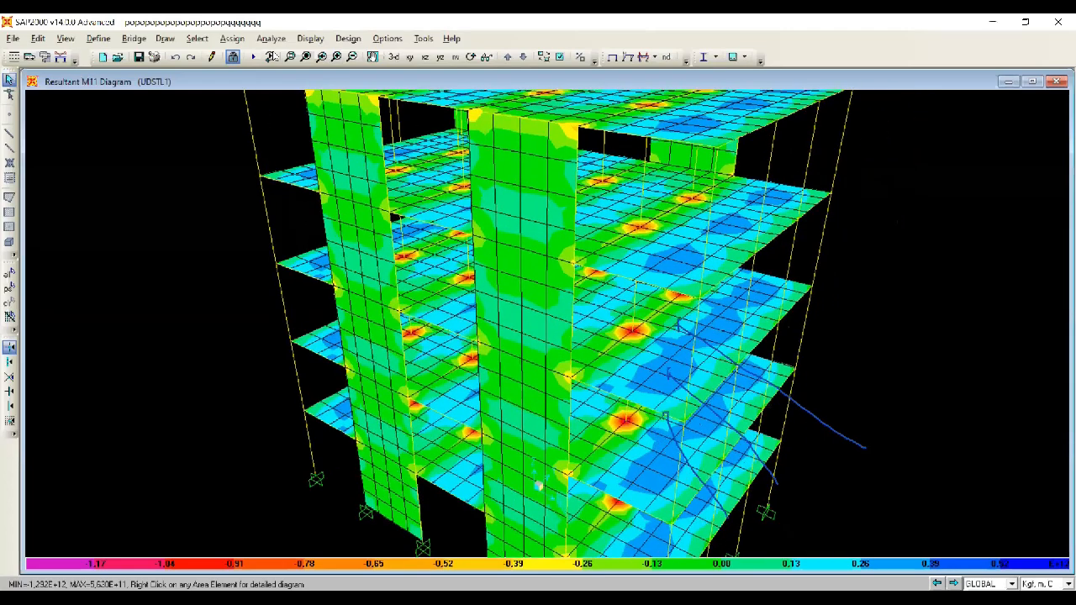
click(337, 56)
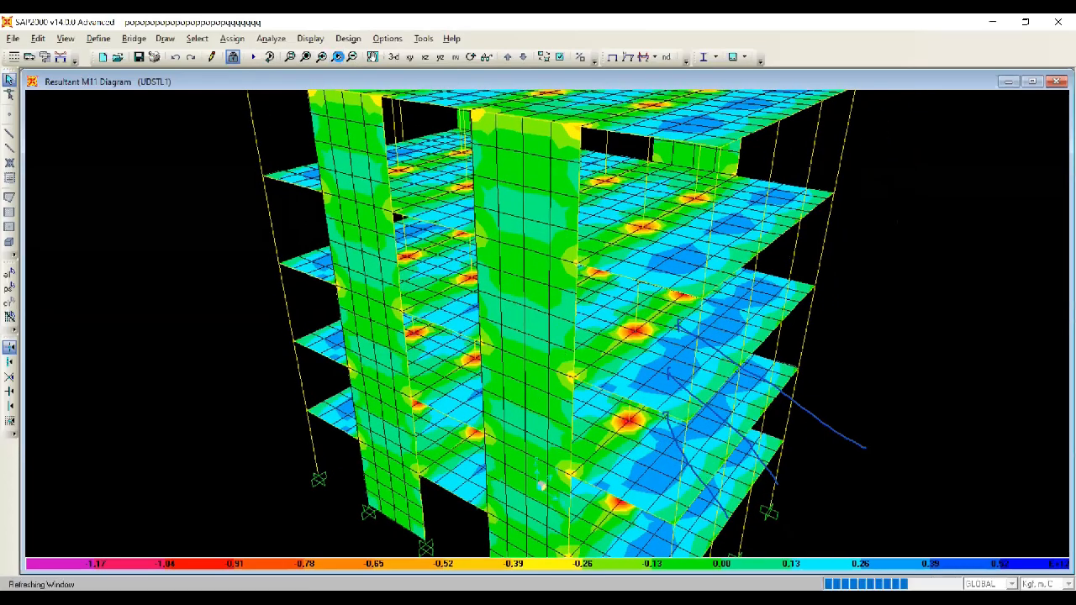
click(338, 56)
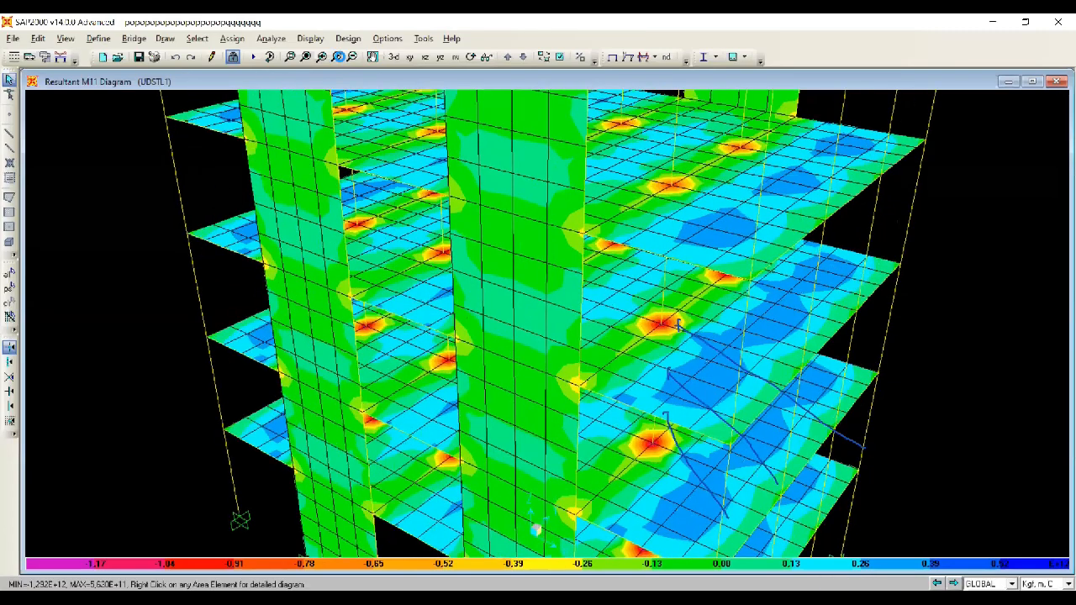
click(338, 56)
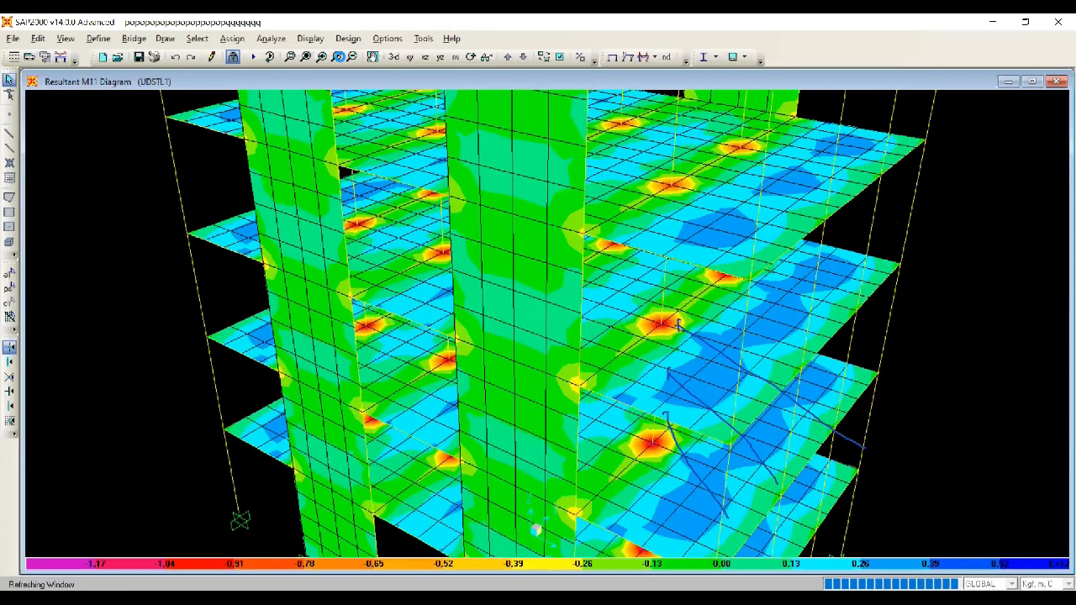
click(338, 56)
click(338, 56)
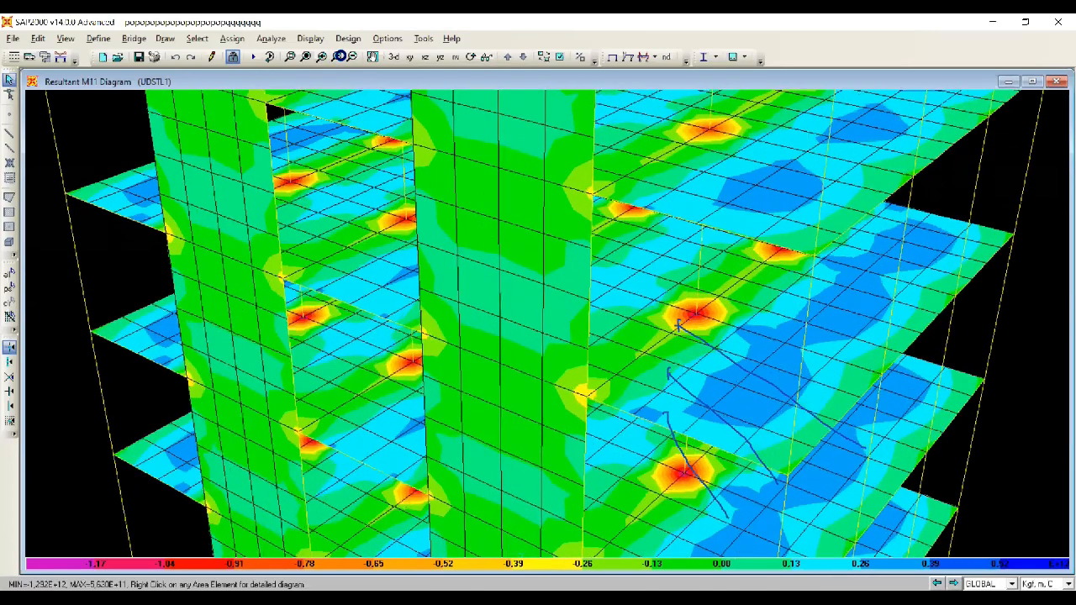
click(338, 56)
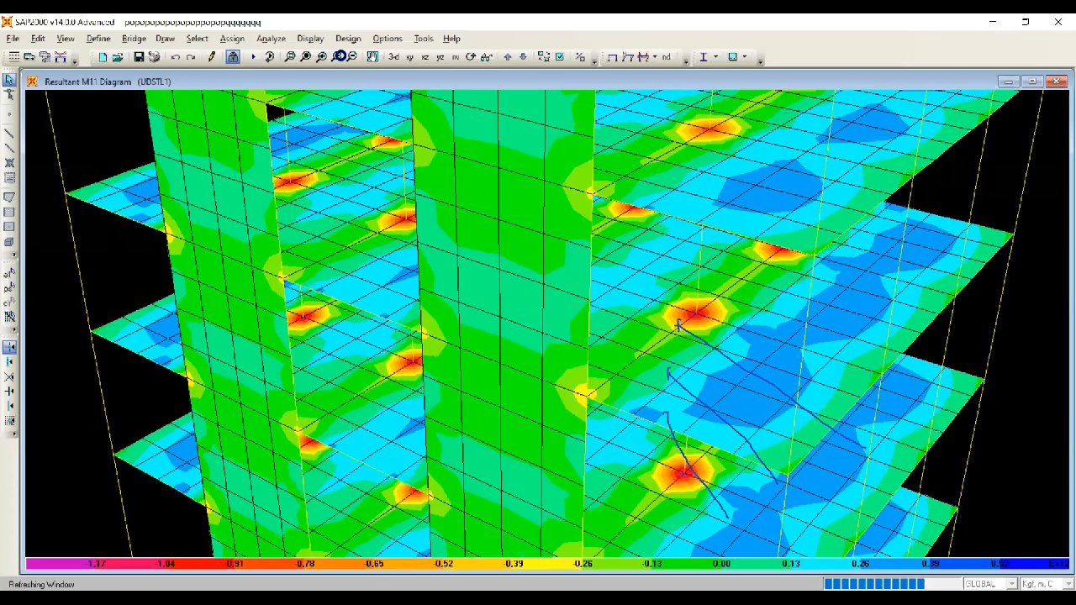
click(338, 56)
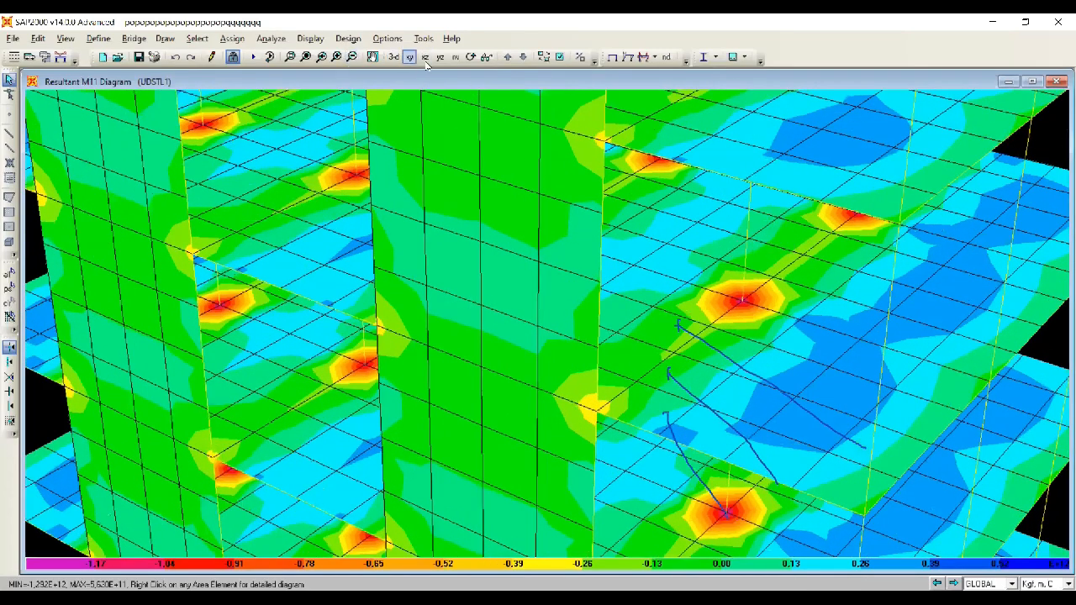
Step: Rotate the close-up of the slabs and read the M11 values around the red moment peak beside the wall area
click(470, 58)
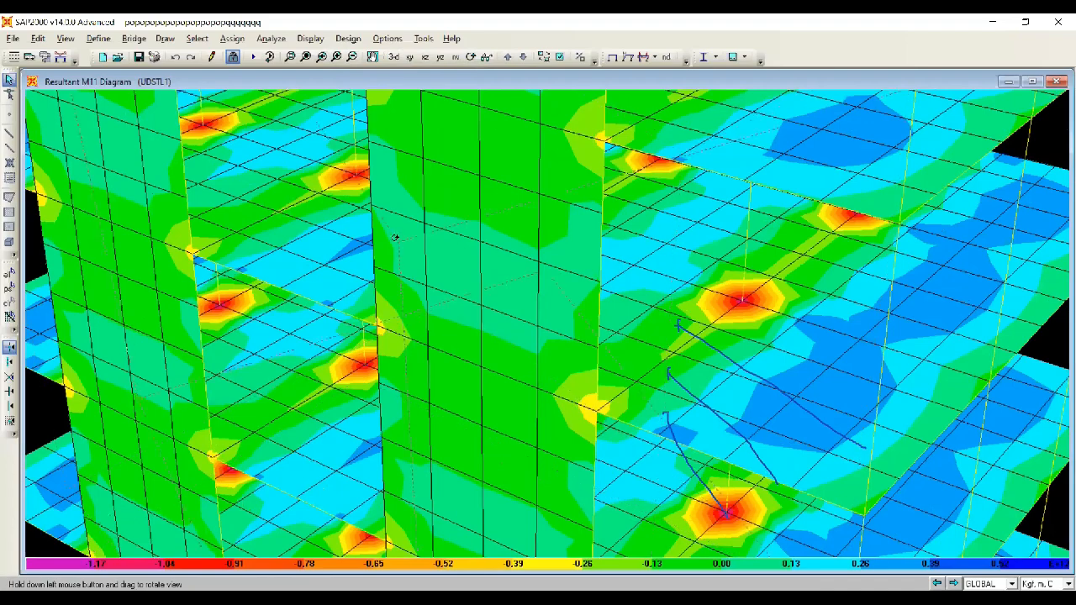
drag(612, 215, 679, 291)
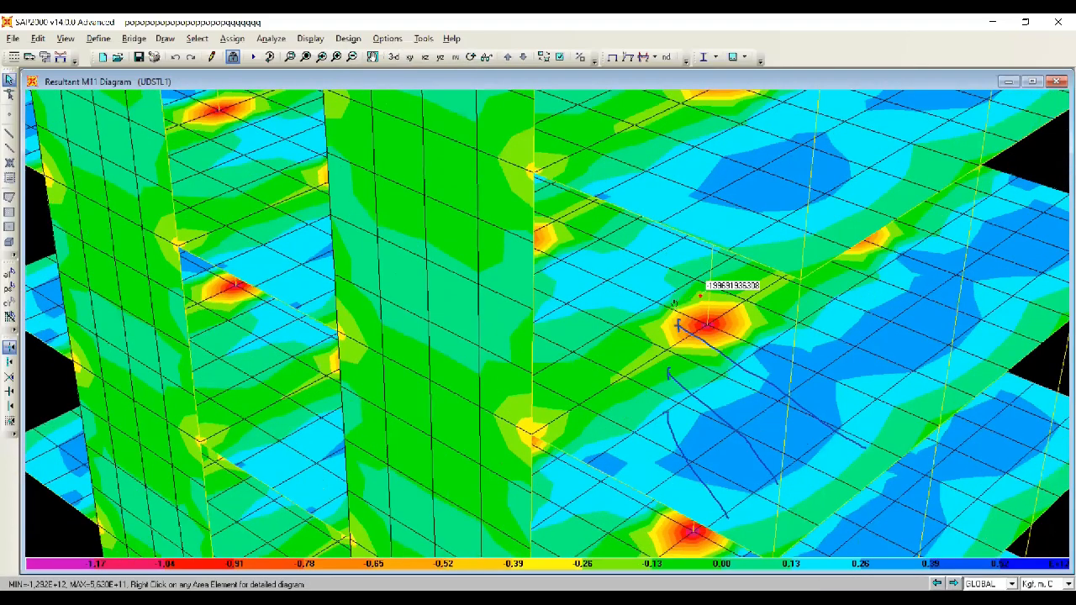
middle_drag(674, 304, 505, 352)
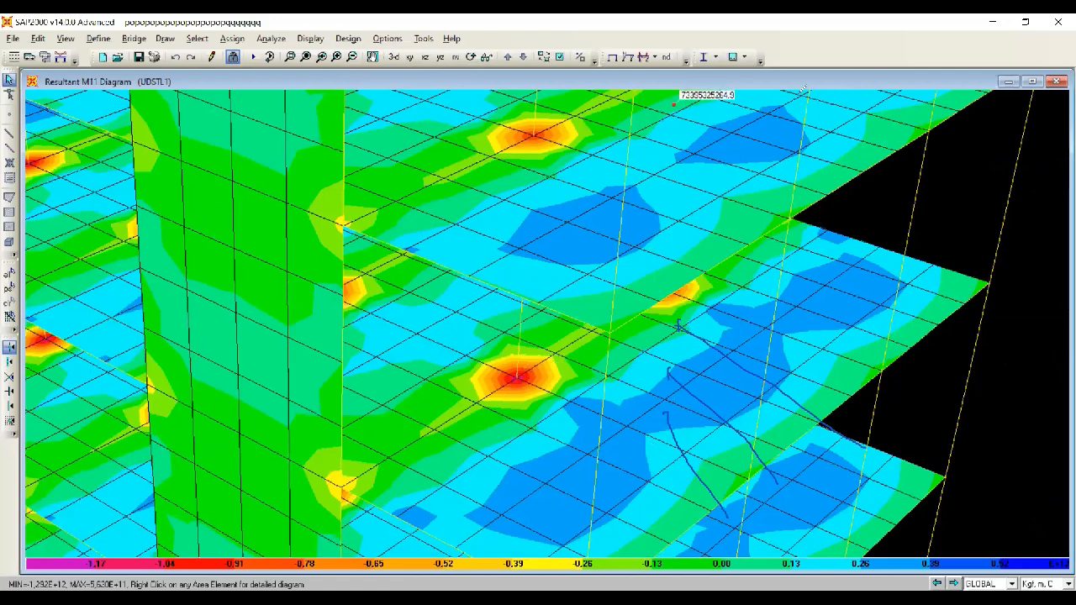
key(Escape)
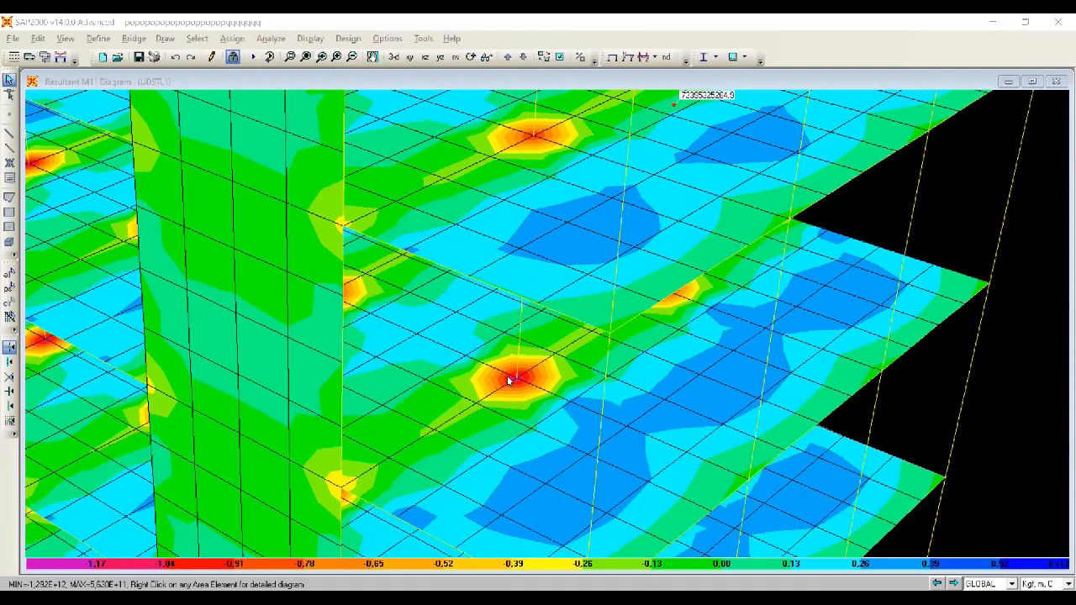
mouse_move(542, 419)
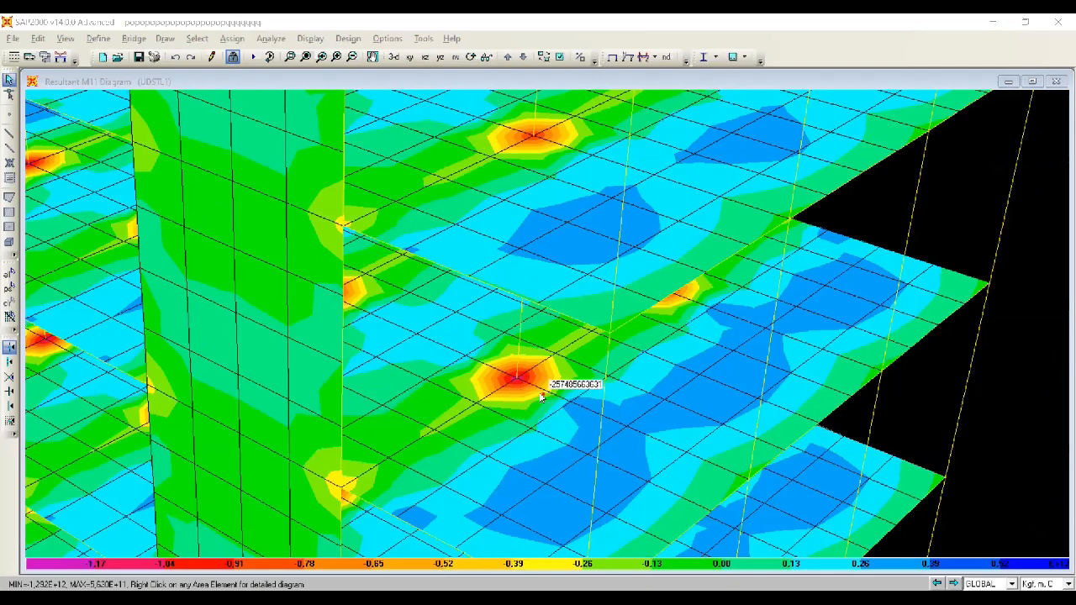
mouse_move(495, 407)
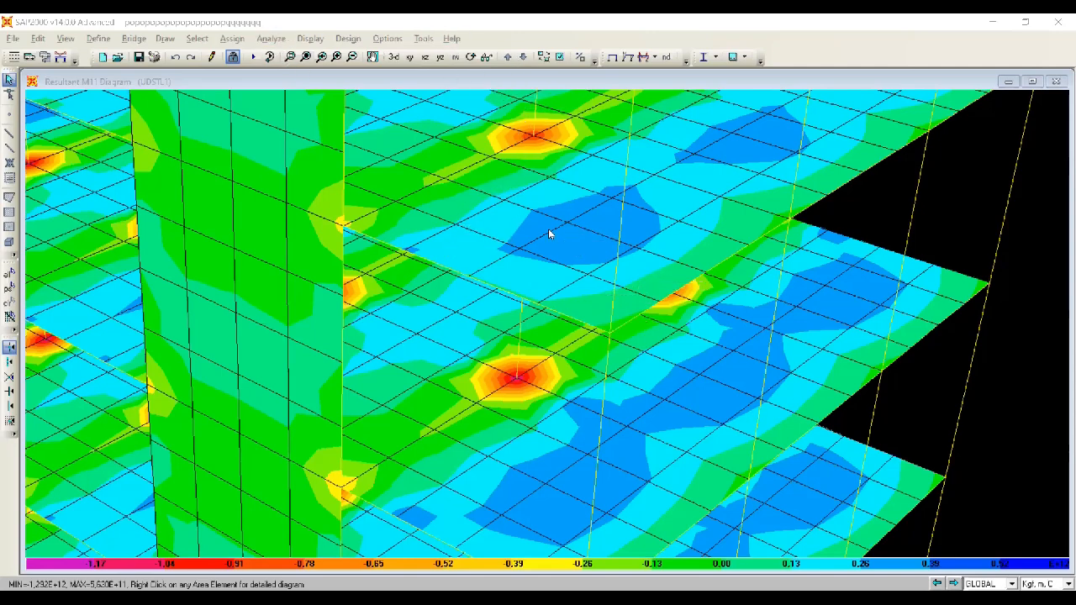
click(351, 56)
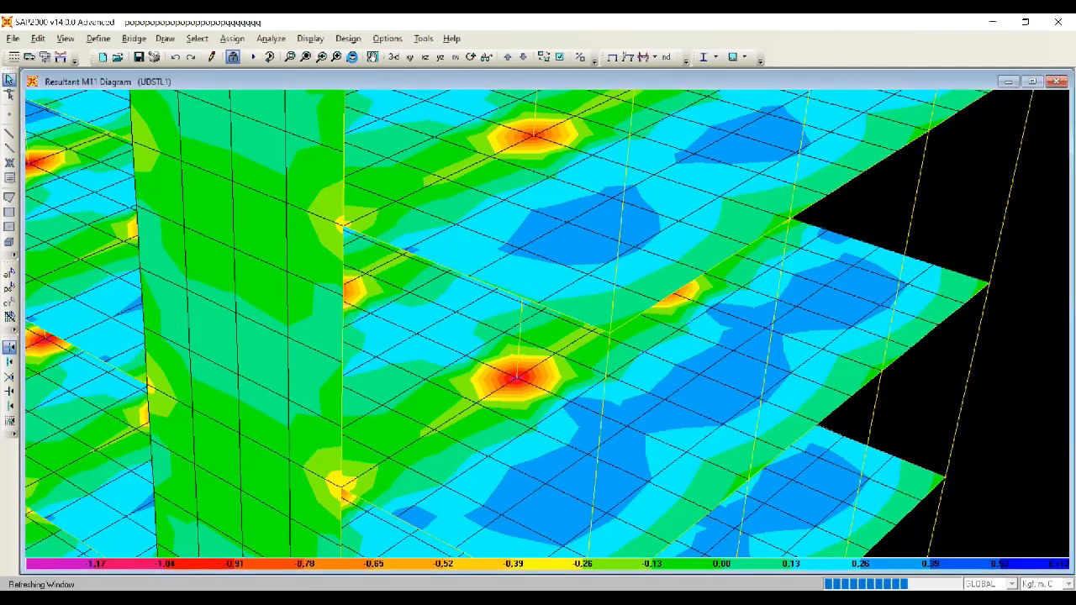
scroll(503, 321, down, 1)
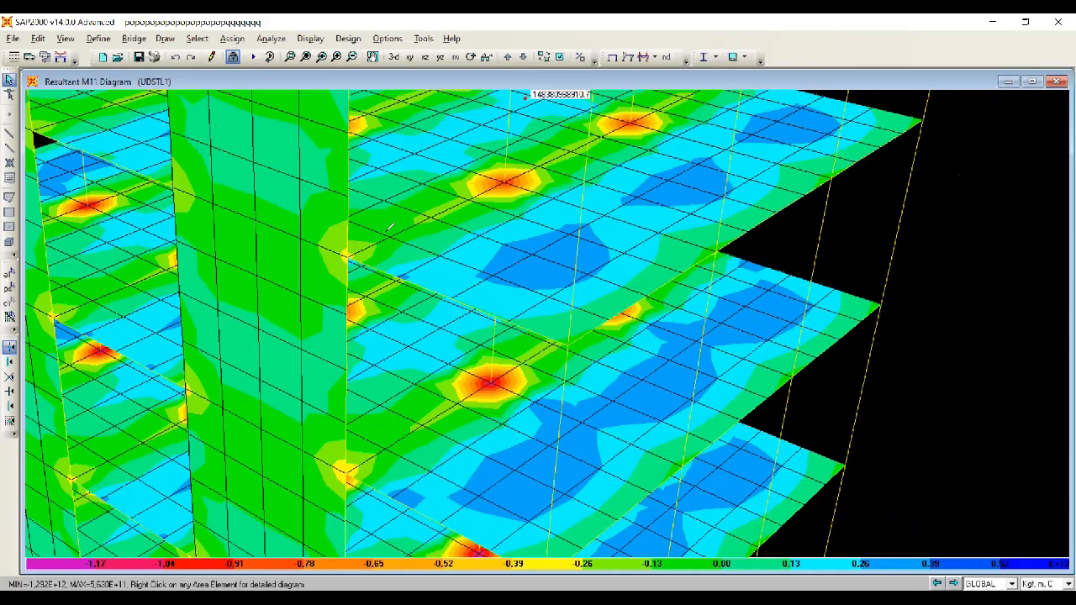
drag(491, 181, 369, 248)
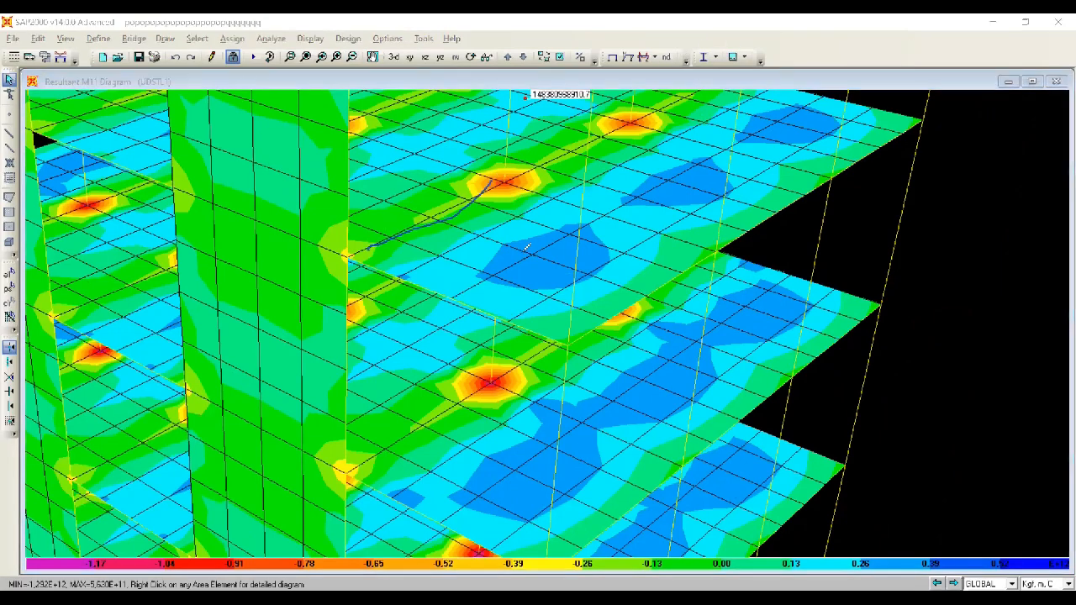
mouse_move(470, 179)
mouse_down()
mouse_move(508, 202)
mouse_move(530, 190)
mouse_up()
mouse_move(504, 155)
mouse_down()
mouse_move(483, 195)
mouse_move(471, 187)
mouse_up()
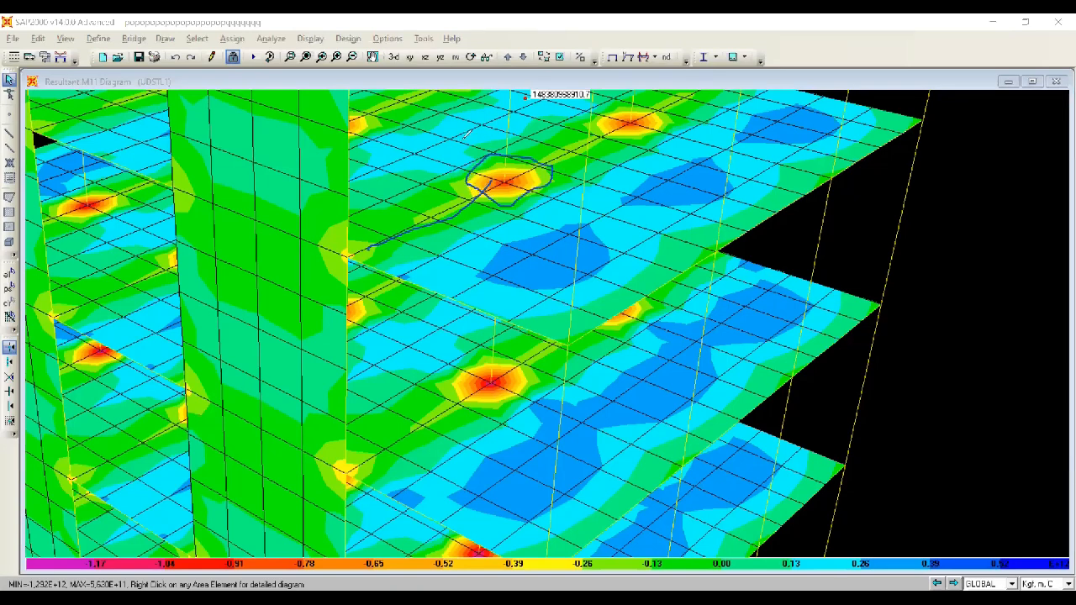
mouse_move(452, 380)
mouse_down()
mouse_move(502, 407)
mouse_move(539, 377)
mouse_move(523, 348)
mouse_move(498, 345)
mouse_move(452, 367)
mouse_up()
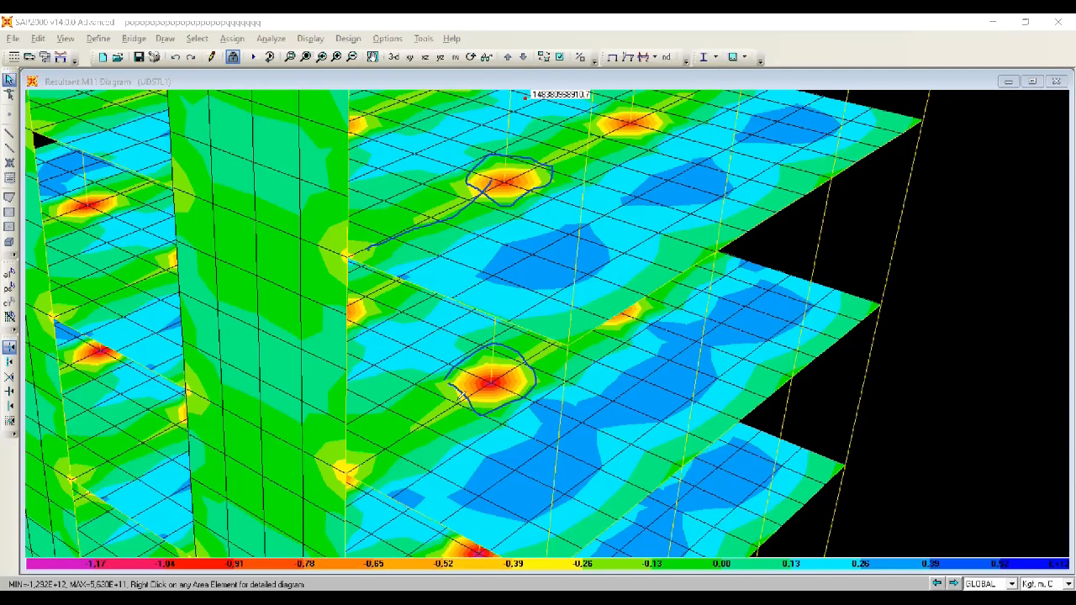
mouse_move(505, 375)
mouse_down()
mouse_move(566, 378)
mouse_move(567, 403)
mouse_up()
key(Escape)
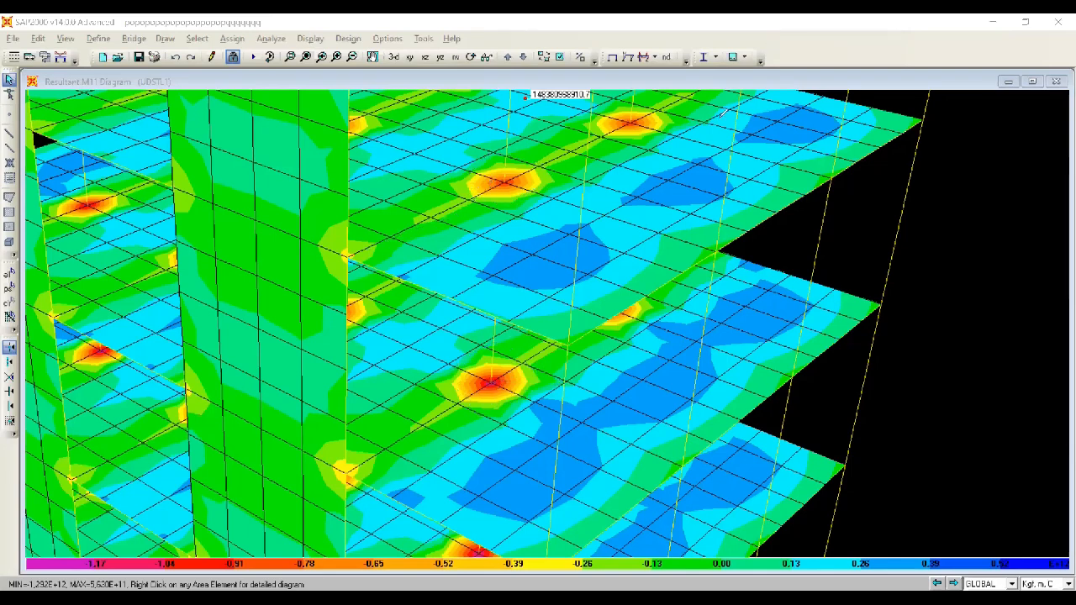
Step: Bring the whole building back into view and rotate it to examine the M11 distribution across all storeys
click(352, 56)
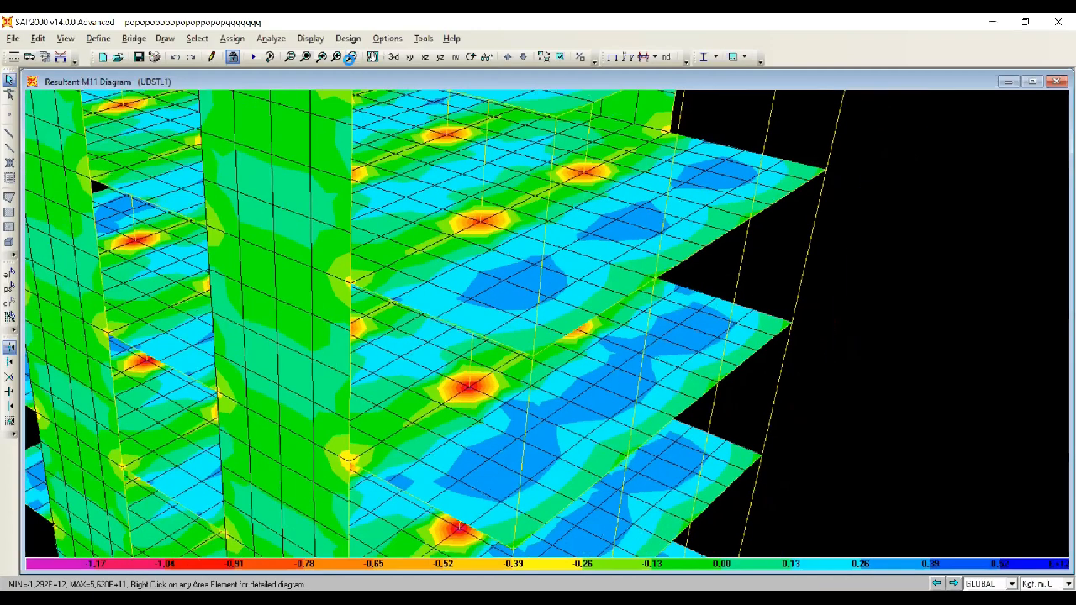
click(350, 58)
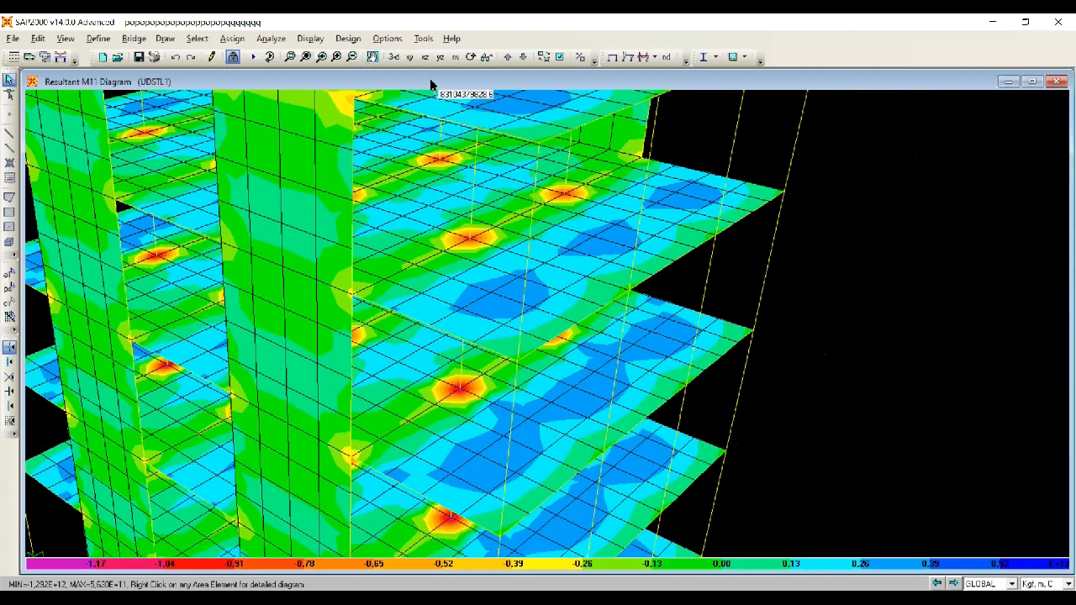
click(354, 56)
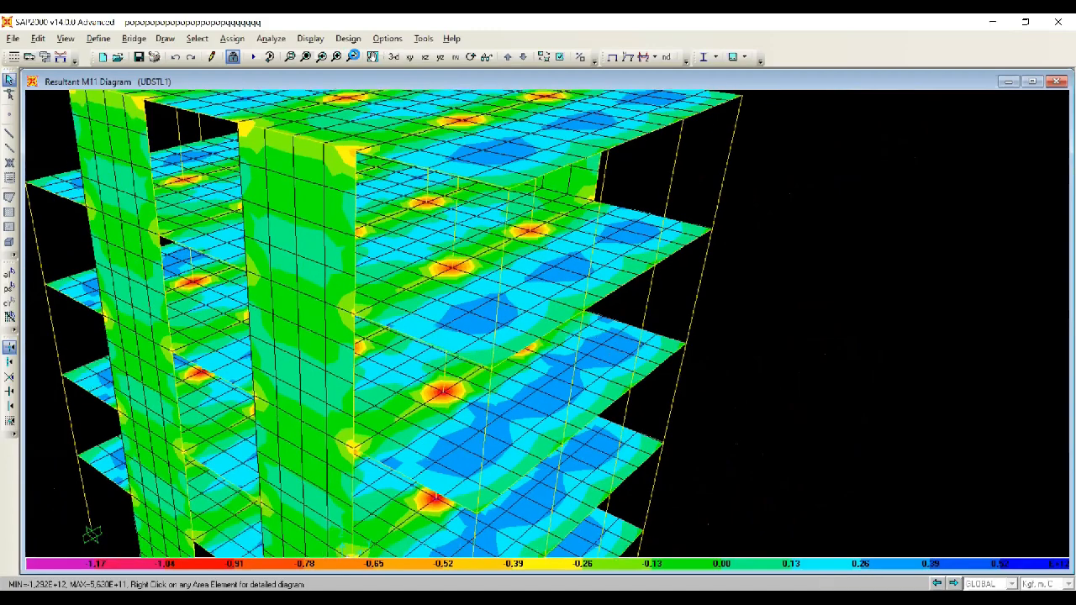
click(353, 56)
click(353, 56)
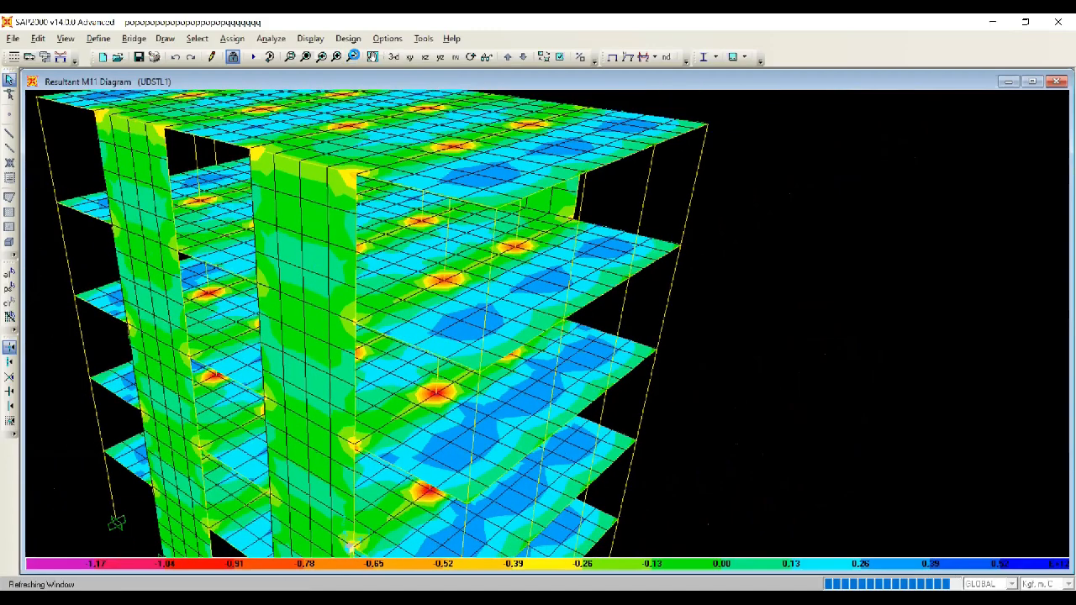
click(353, 55)
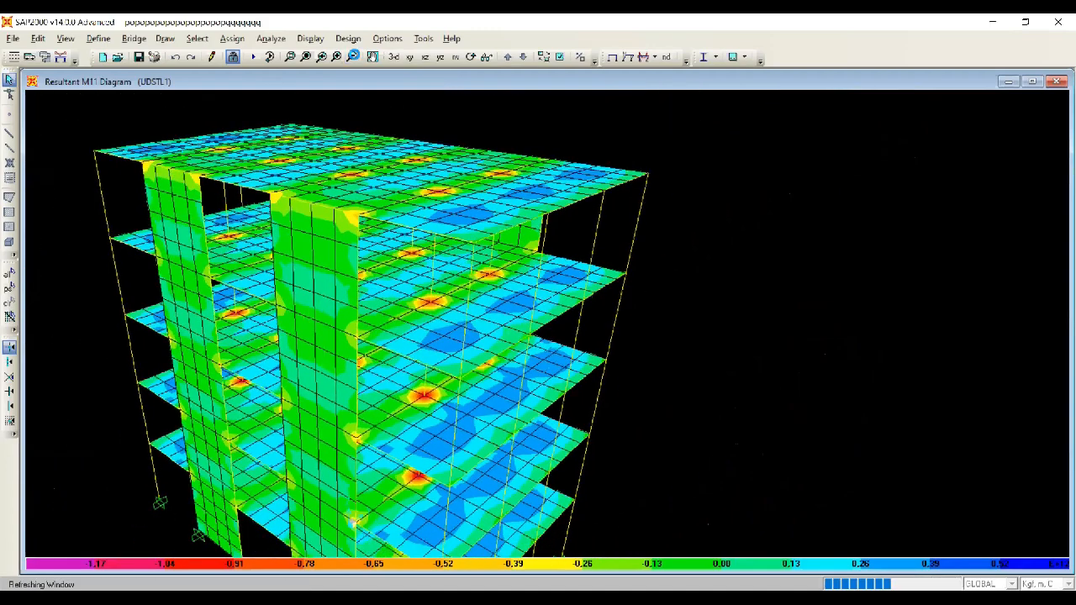
click(353, 56)
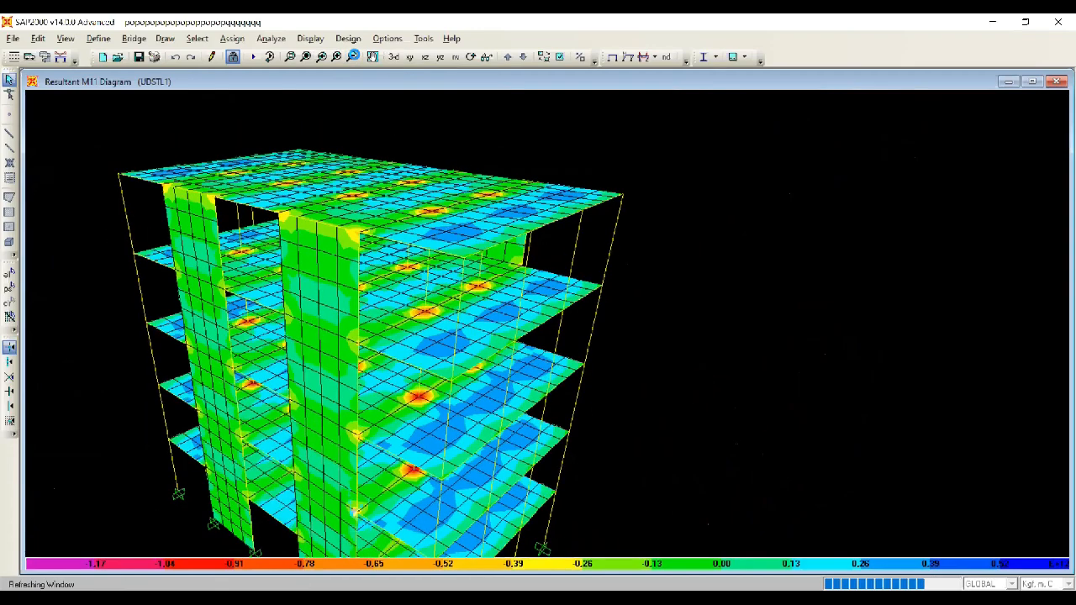
click(353, 56)
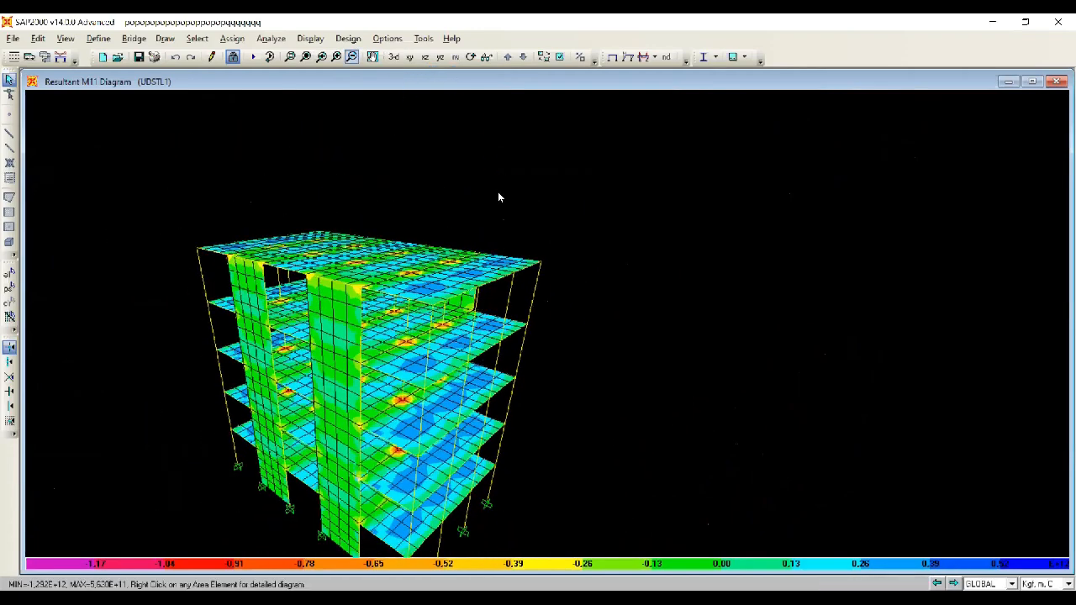
click(470, 56)
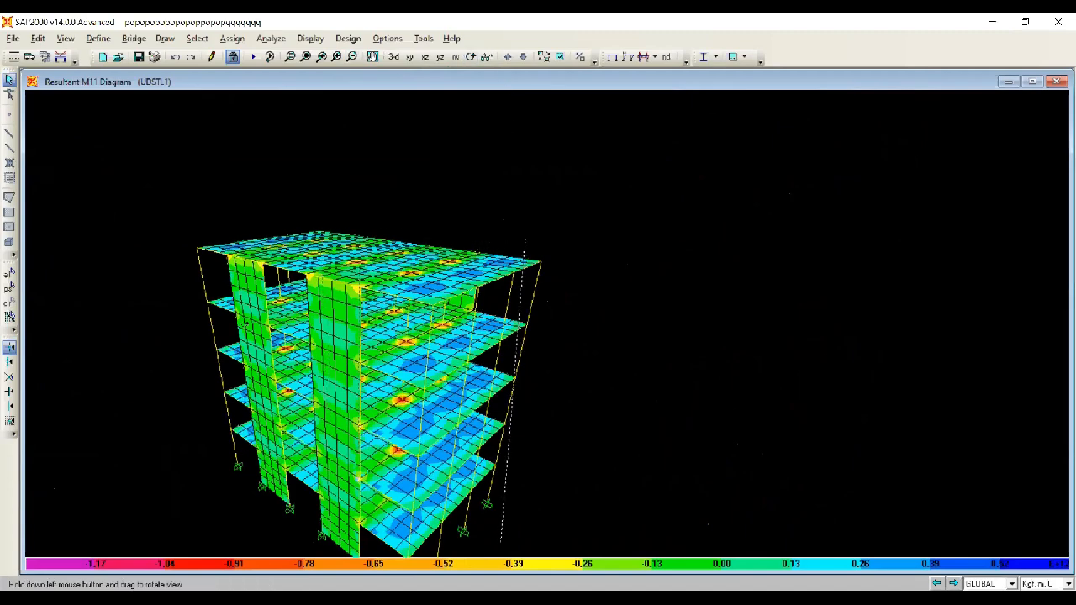